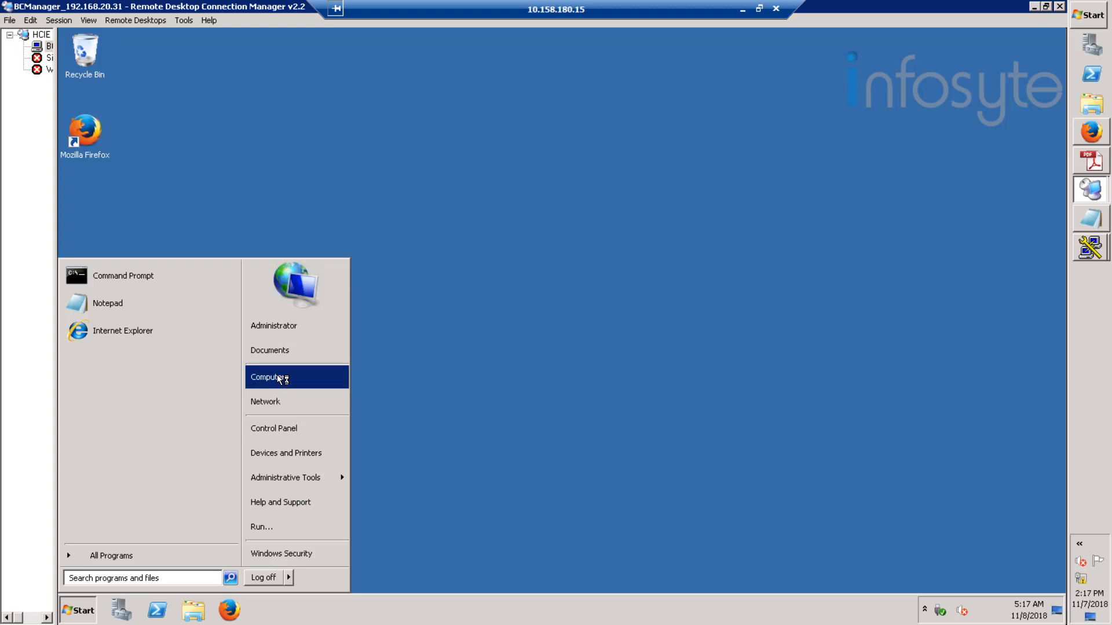
- Run install.bat from D:\HCIE_Software\OceanStor BCManager V100R005C00SPC100_Win to launch the installer
{"action": "left_click", "coordinate": [279, 377]}
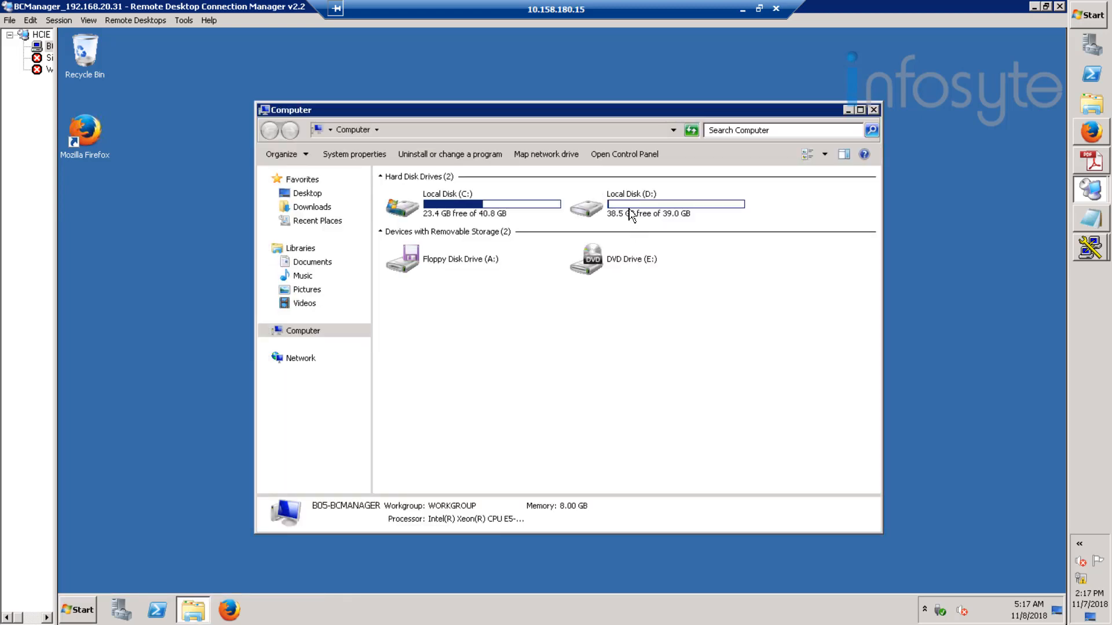
{"action": "double_click", "coordinate": [633, 214]}
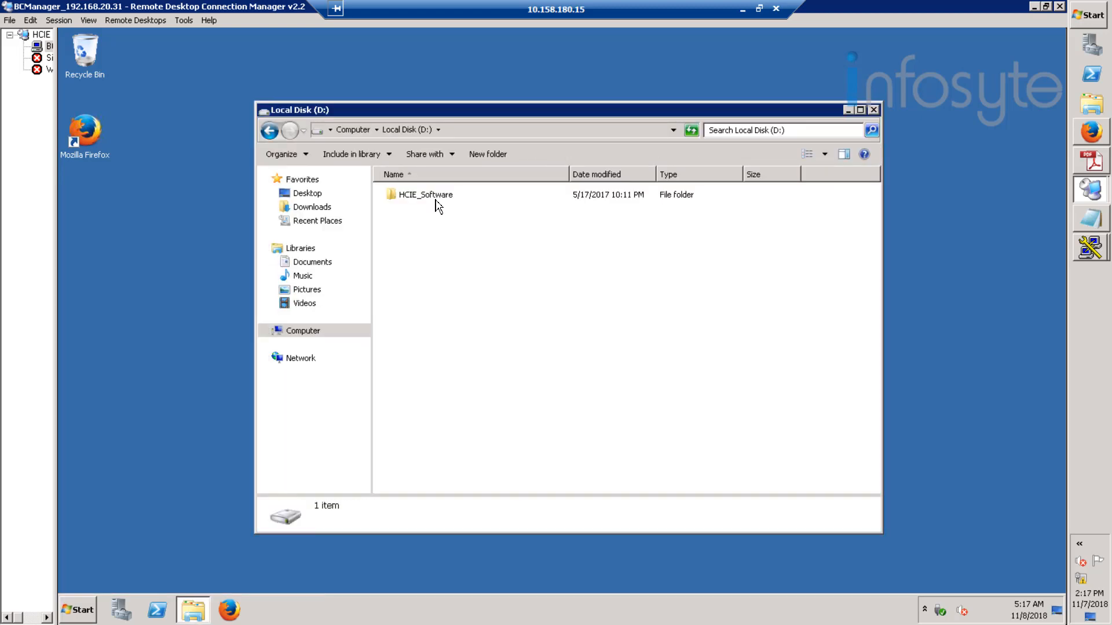
{"action": "double_click", "coordinate": [428, 197]}
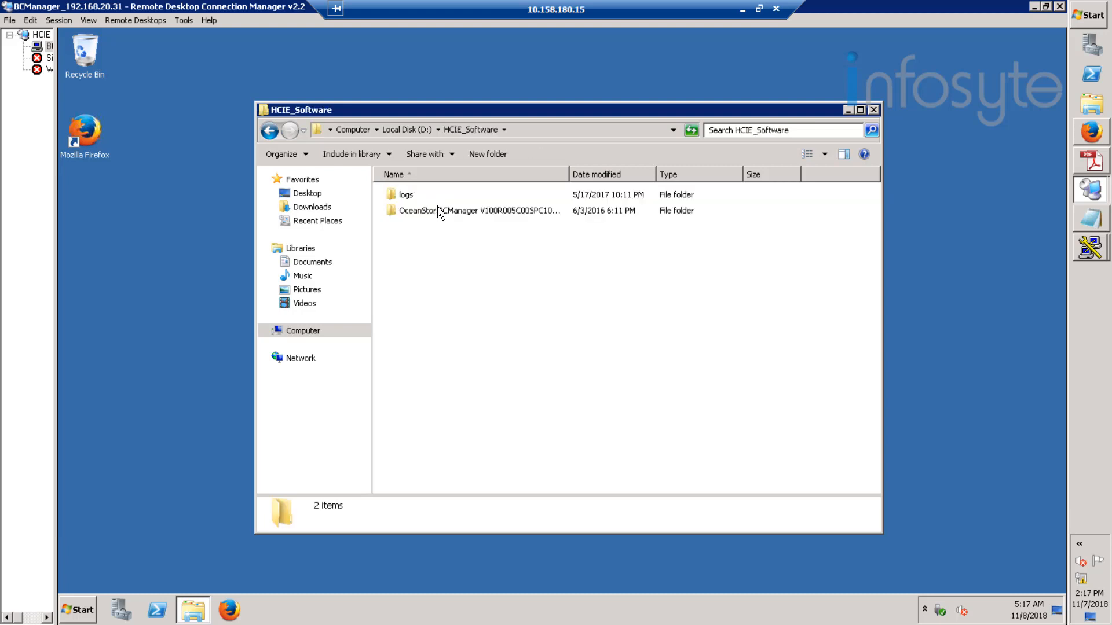
{"action": "double_click", "coordinate": [473, 210]}
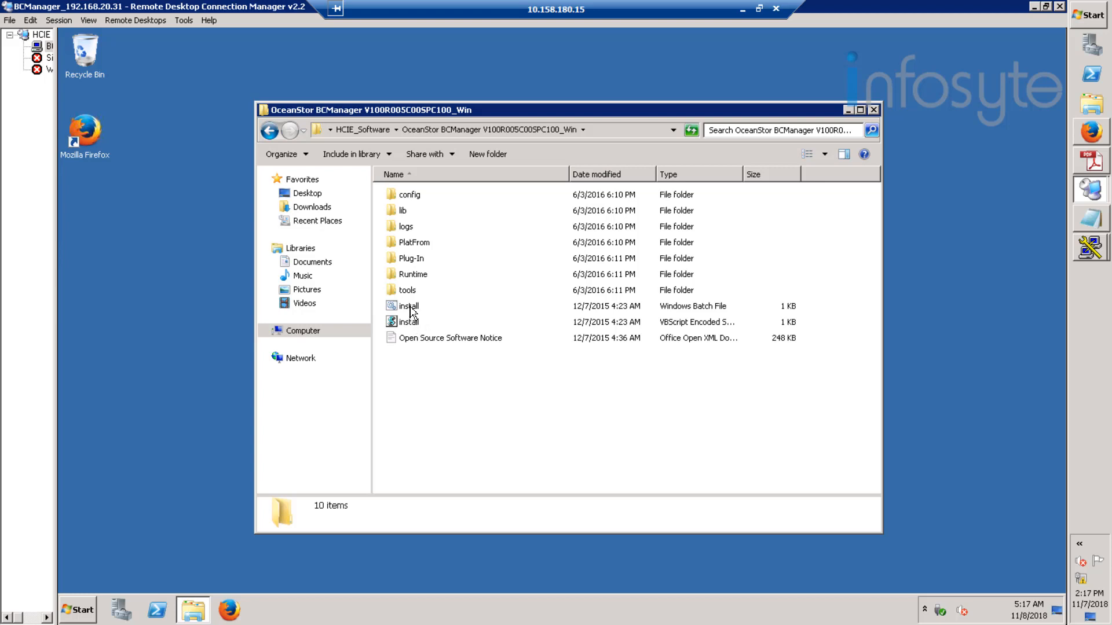
{"action": "left_click", "coordinate": [417, 309]}
{"action": "double_click", "coordinate": [414, 309]}
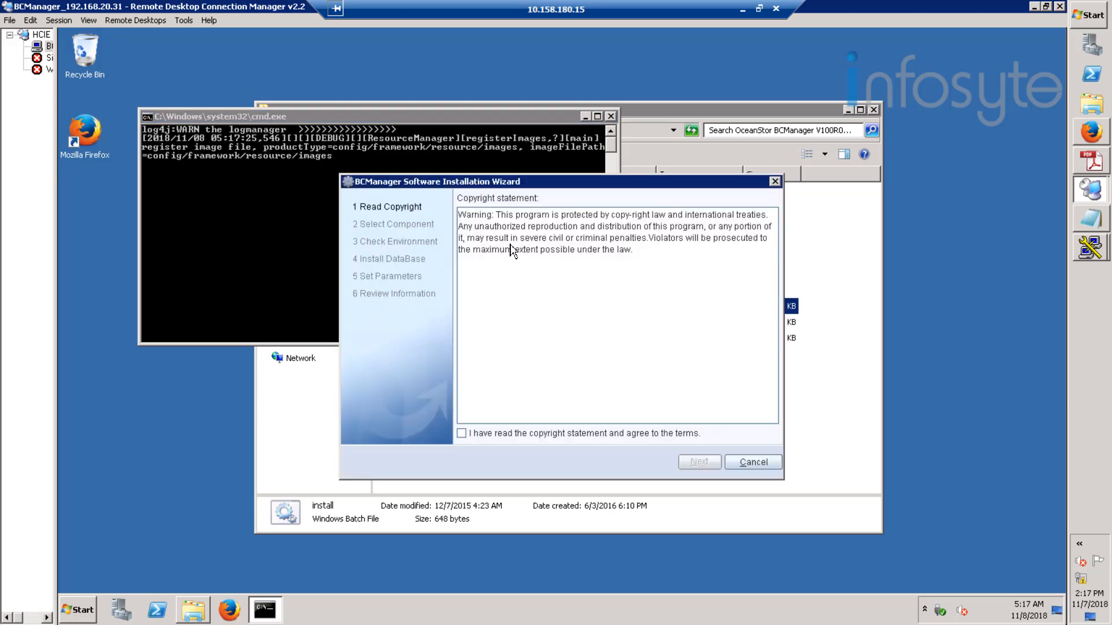
- Accept the copyright terms, deselect the VMware vSphere and FusionSphere DR components, and pass the environment check
{"action": "left_click", "coordinate": [512, 436]}
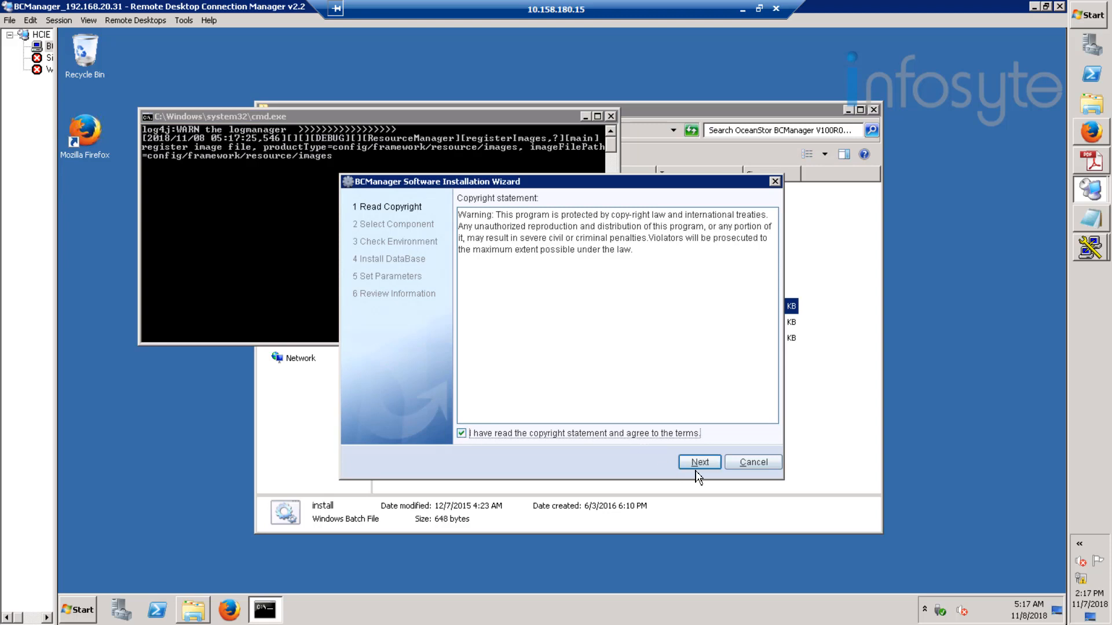
{"action": "left_click", "coordinate": [699, 462]}
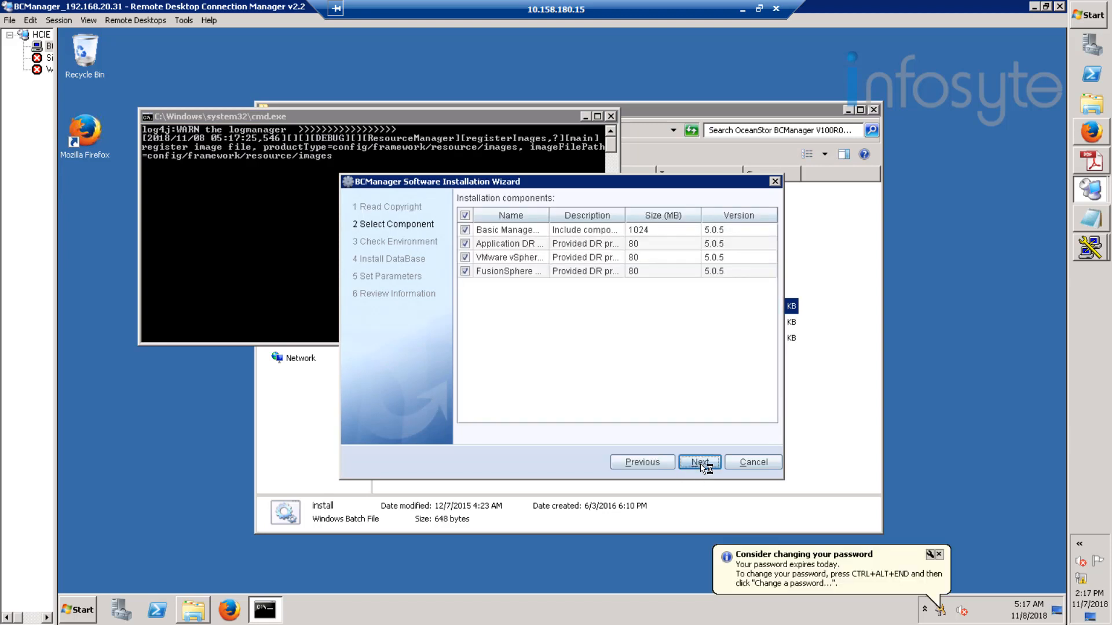
{"action": "left_click", "coordinate": [465, 257]}
{"action": "left_click", "coordinate": [465, 271]}
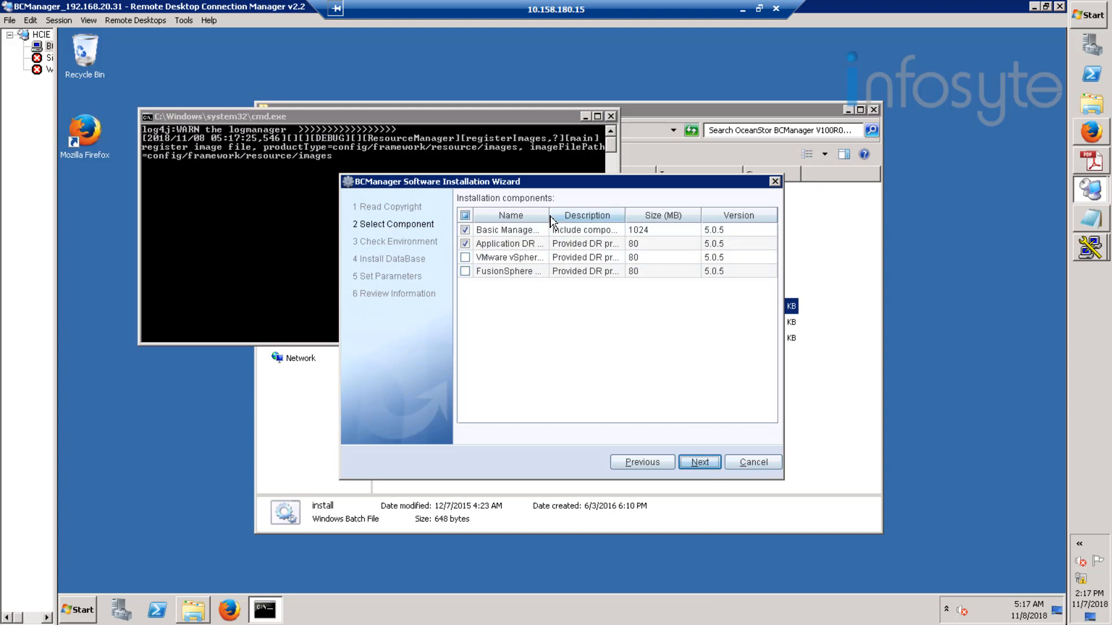
{"action": "left_click_drag", "start_coordinate": [548, 215], "coordinate": [576, 216]}
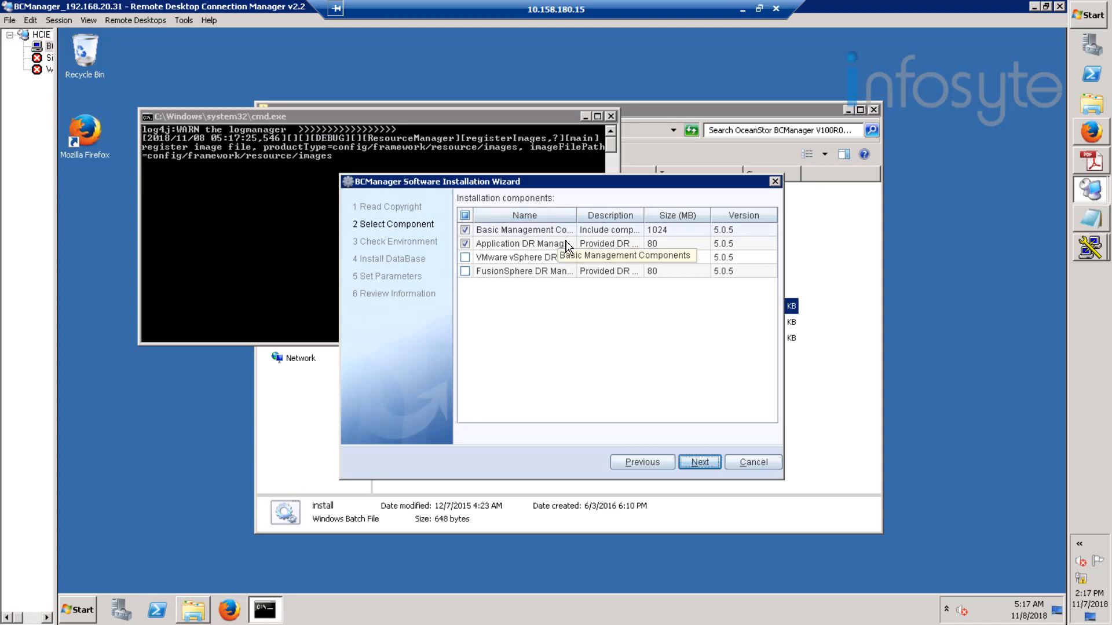
{"action": "left_click", "coordinate": [702, 463]}
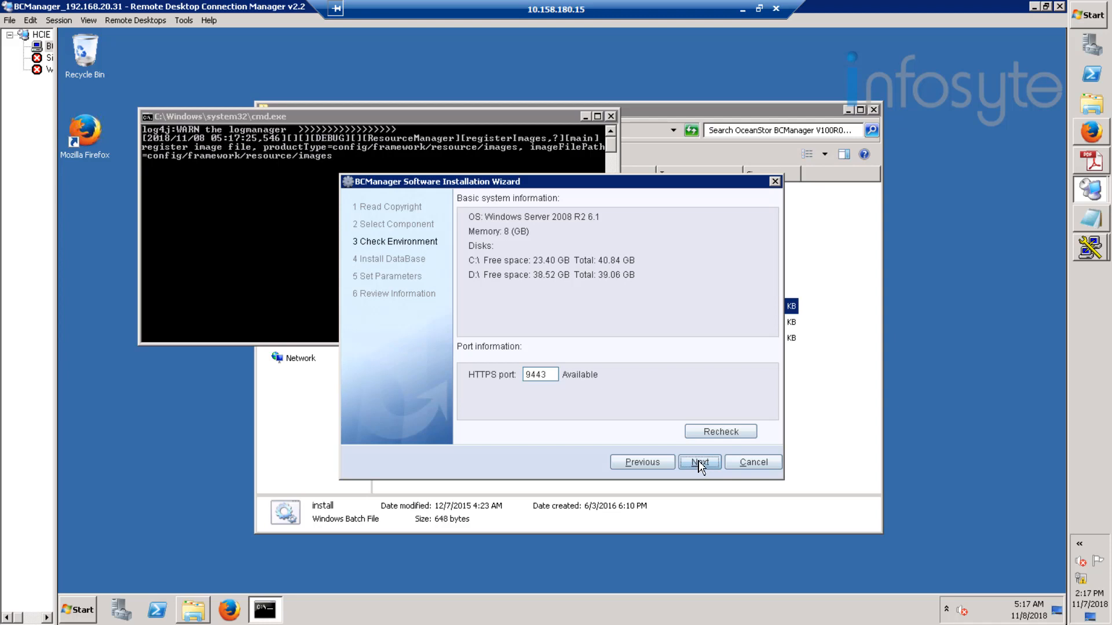
{"action": "left_click", "coordinate": [700, 463]}
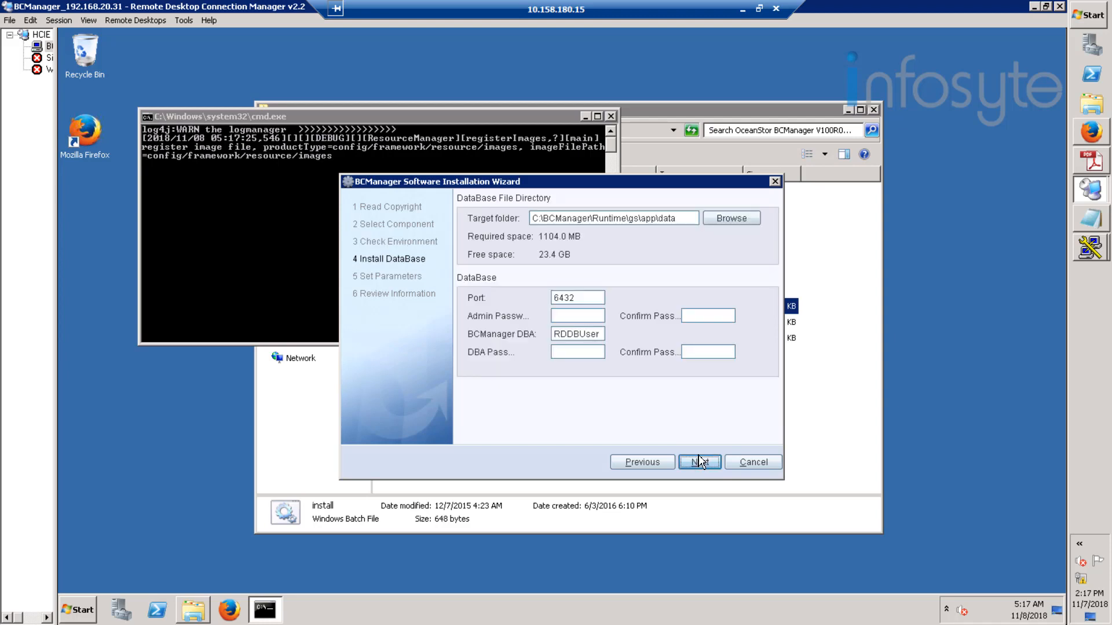
- Enter and confirm the admin password, then enter the DBA password
{"action": "left_click", "coordinate": [596, 320]}
{"action": "type", "text": "**********"}
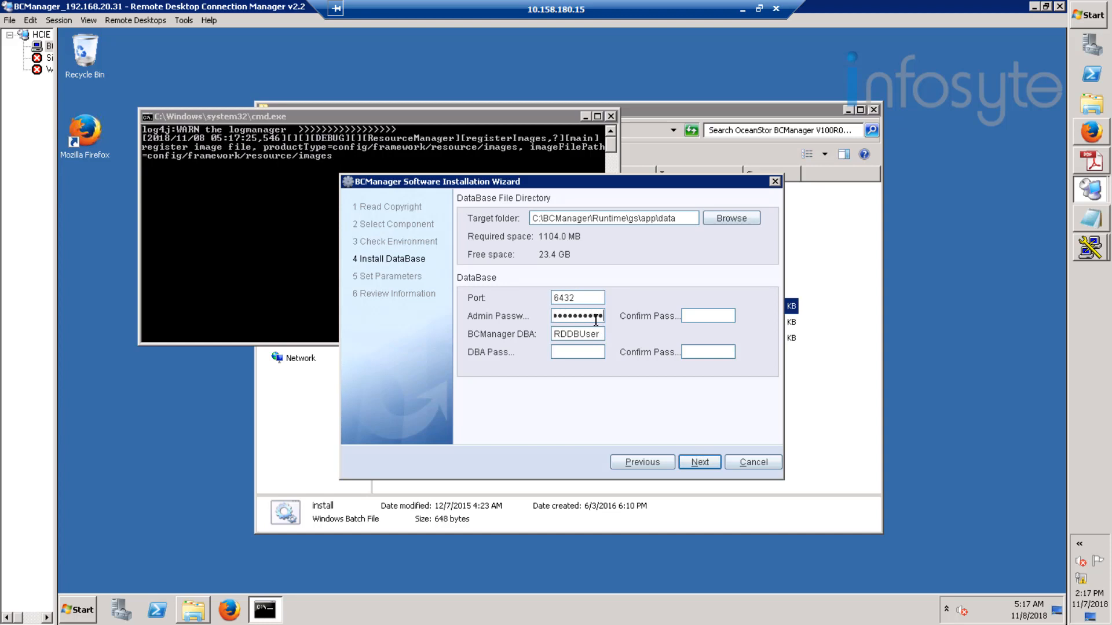
{"action": "key", "text": "Tab"}
{"action": "type", "text": "**********"}
{"action": "key", "text": "Tab"}
{"action": "type", "text": "*********"}
{"action": "key", "text": "Tab"}
{"action": "type", "text": "*********"}
- After the password-rules warning, correct both DBA password fields and continue to Set Parameters
{"action": "left_click", "coordinate": [716, 467]}
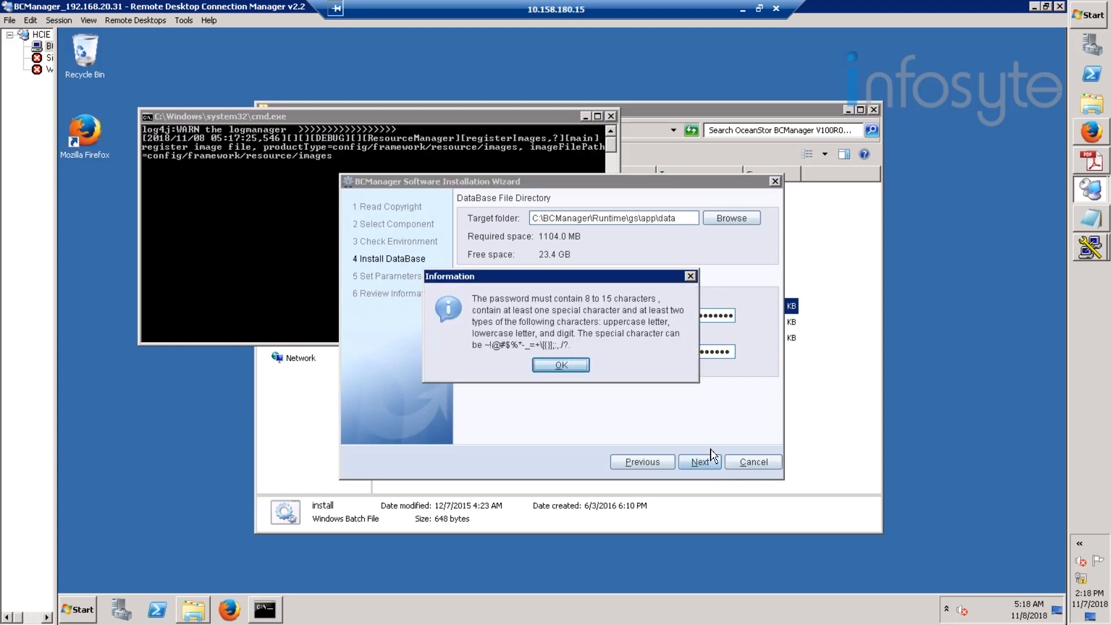
{"action": "left_click", "coordinate": [573, 370]}
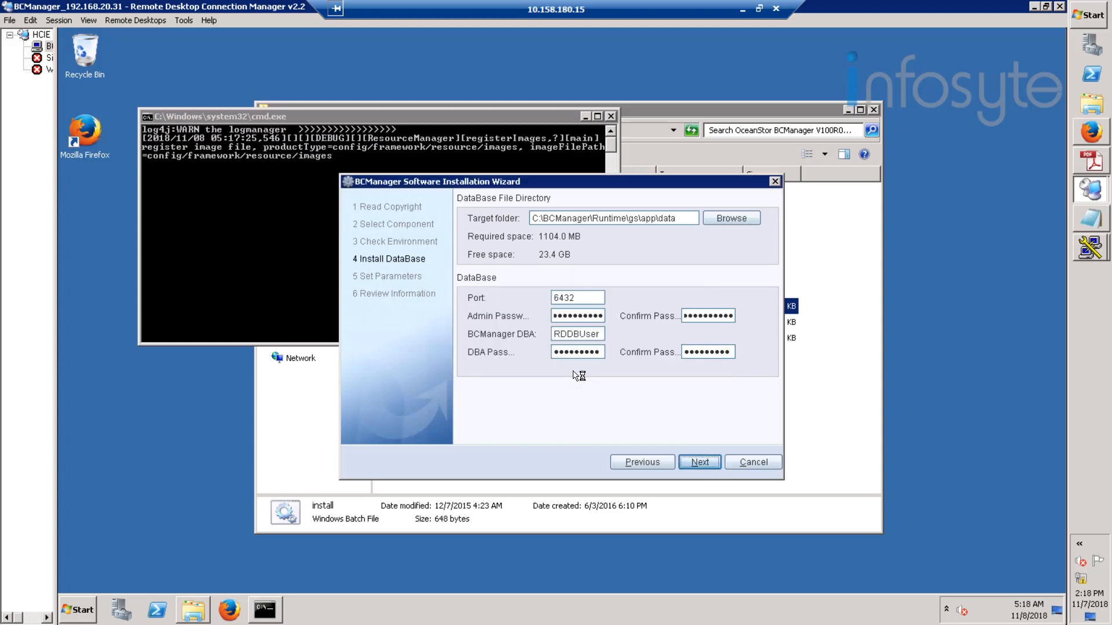
{"action": "left_click", "coordinate": [601, 354]}
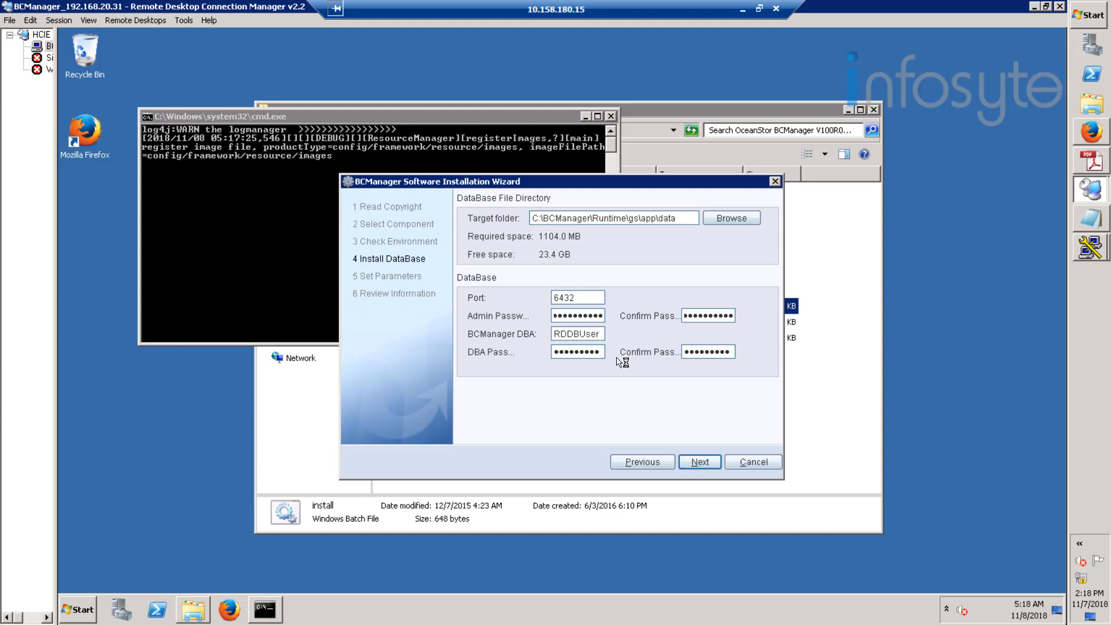
{"action": "type", "text": "3"}
{"action": "left_click", "coordinate": [733, 354]}
{"action": "type", "text": "3"}
{"action": "left_click", "coordinate": [700, 463]}
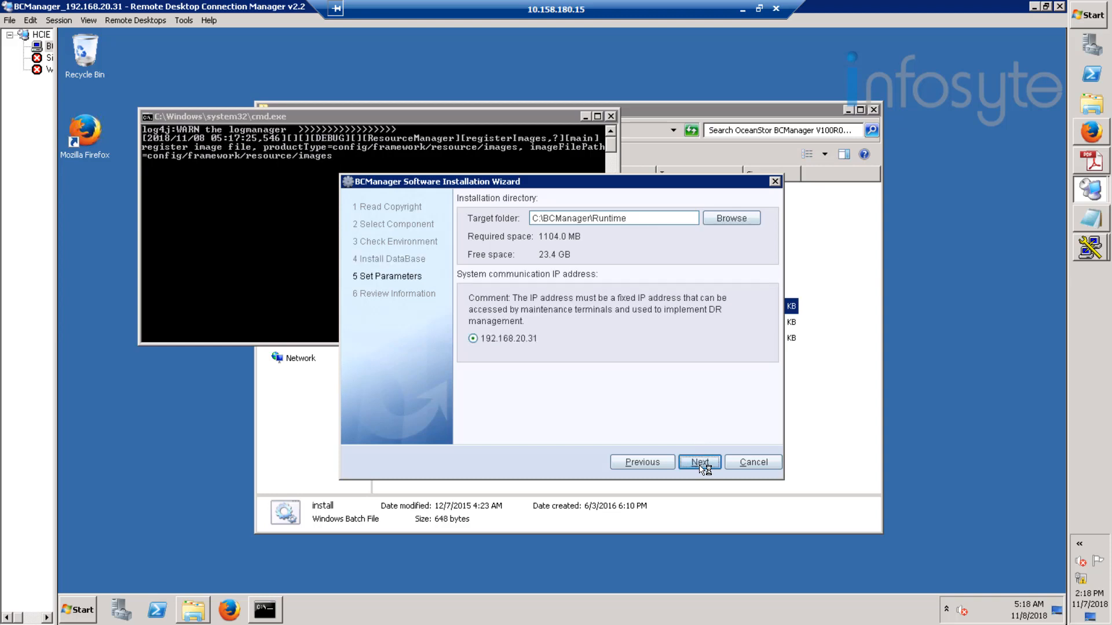
- Install BCManager to C:\BCManager\Runtime on 192.168.20.31 and start it immediately
{"action": "left_click", "coordinate": [700, 463]}
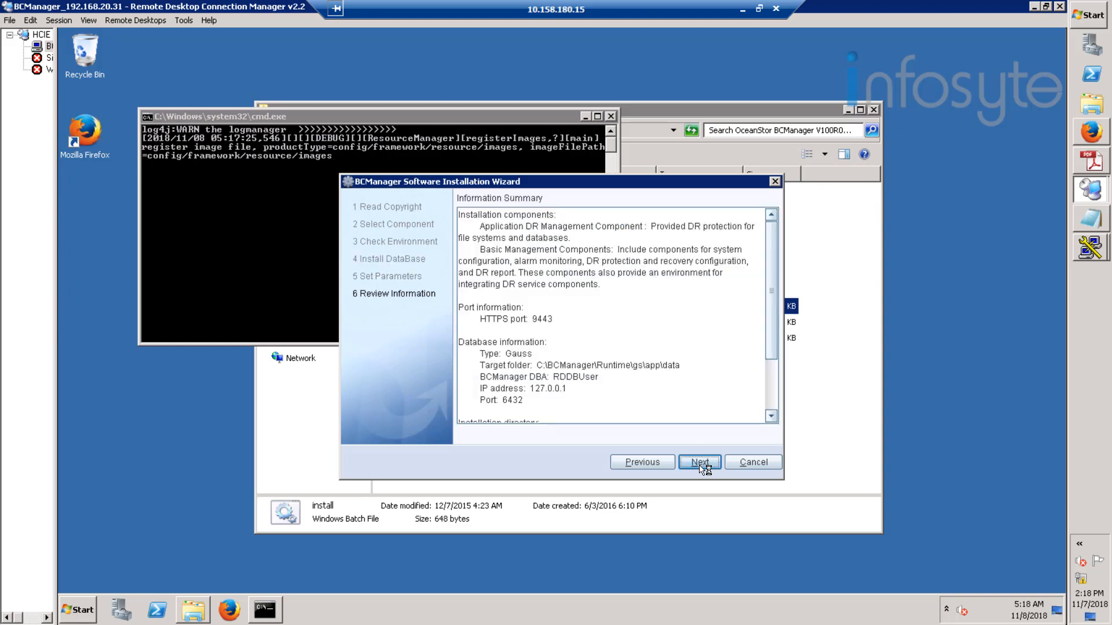
{"action": "left_click", "coordinate": [700, 463]}
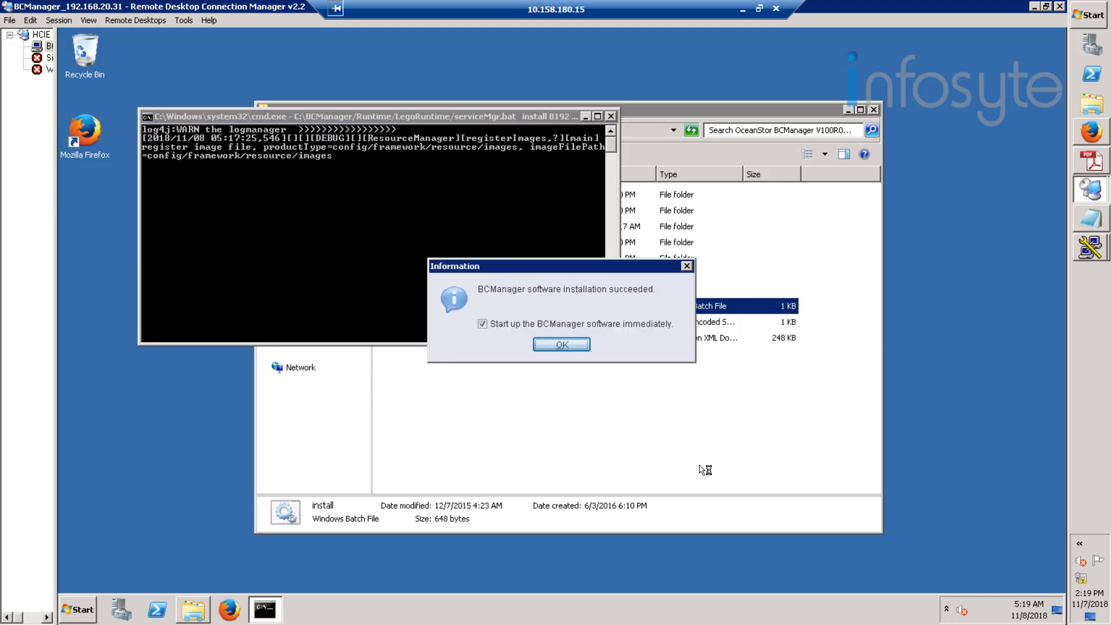
{"action": "left_click", "coordinate": [581, 345]}
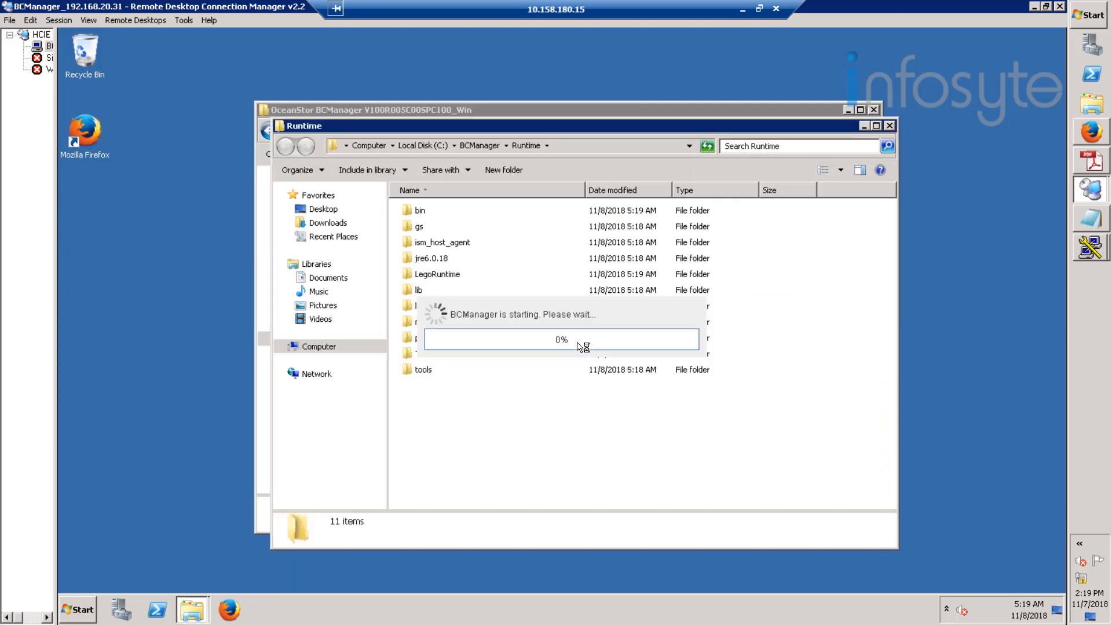
- Close the OceanStor installer folder window and the Runtime folder window
{"action": "left_click", "coordinate": [874, 107]}
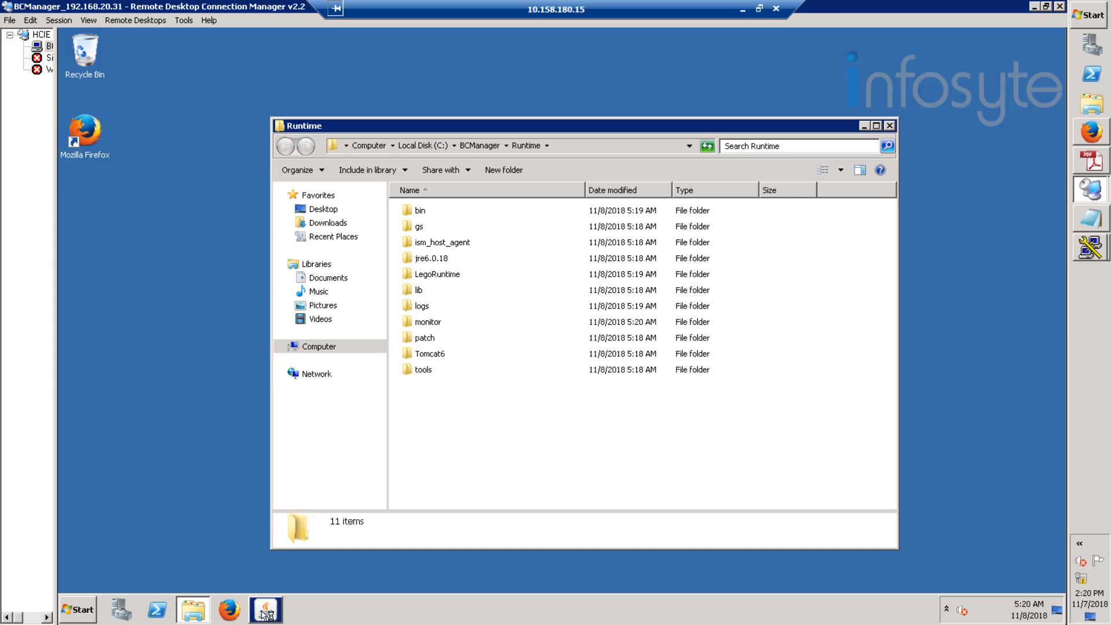
{"action": "left_click", "coordinate": [571, 343]}
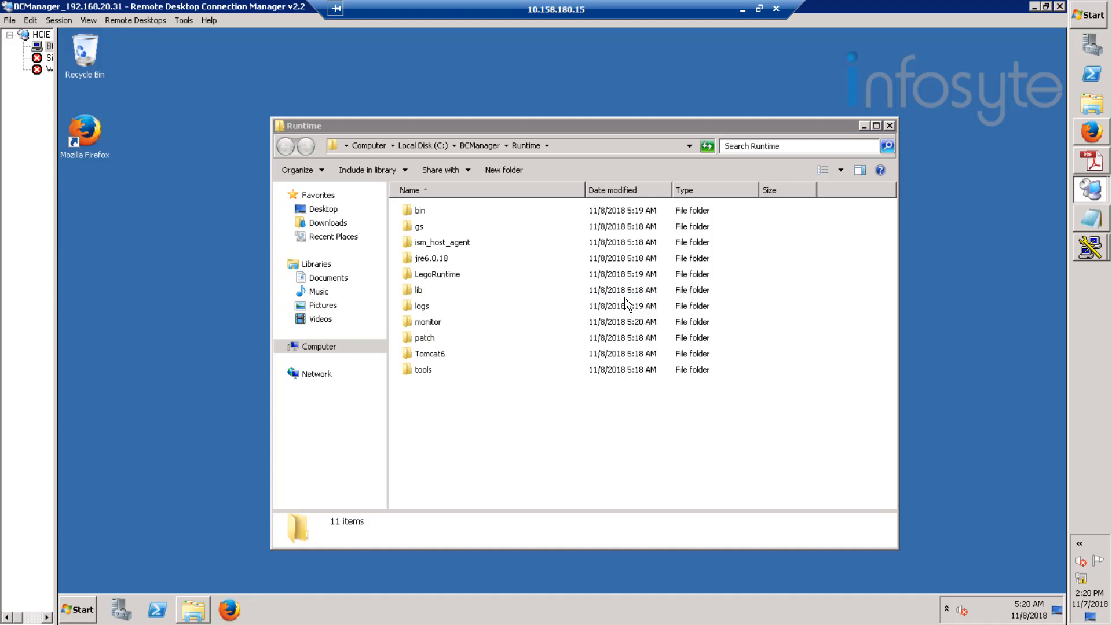
{"action": "left_click", "coordinate": [888, 126]}
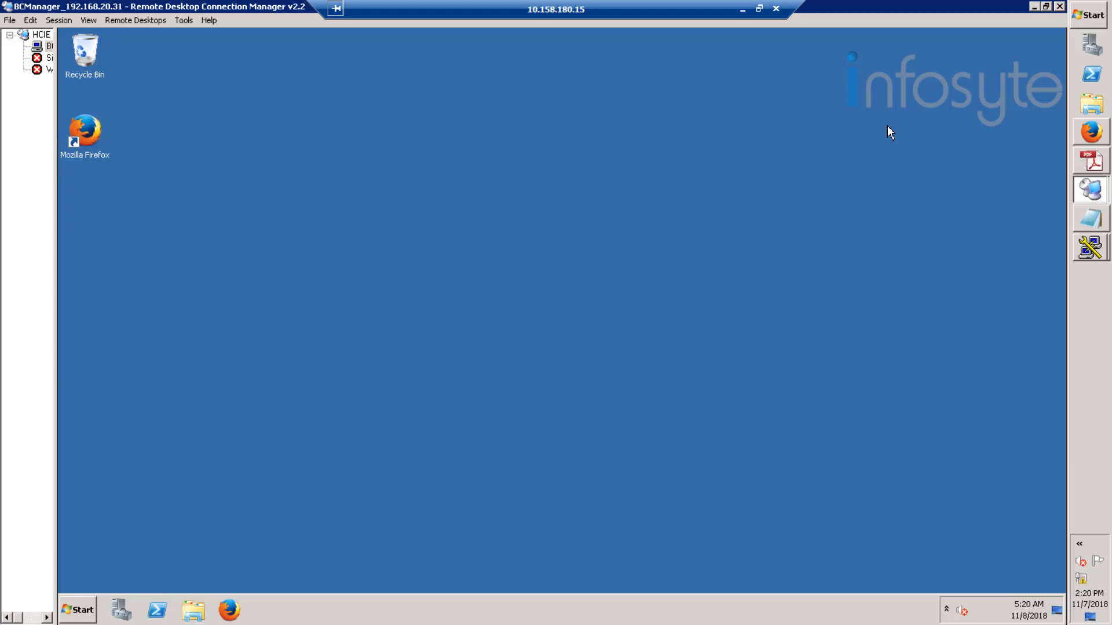
- SSH into 192.168.20.20 as root and maximize the terminal window
{"action": "left_click", "coordinate": [1041, 7]}
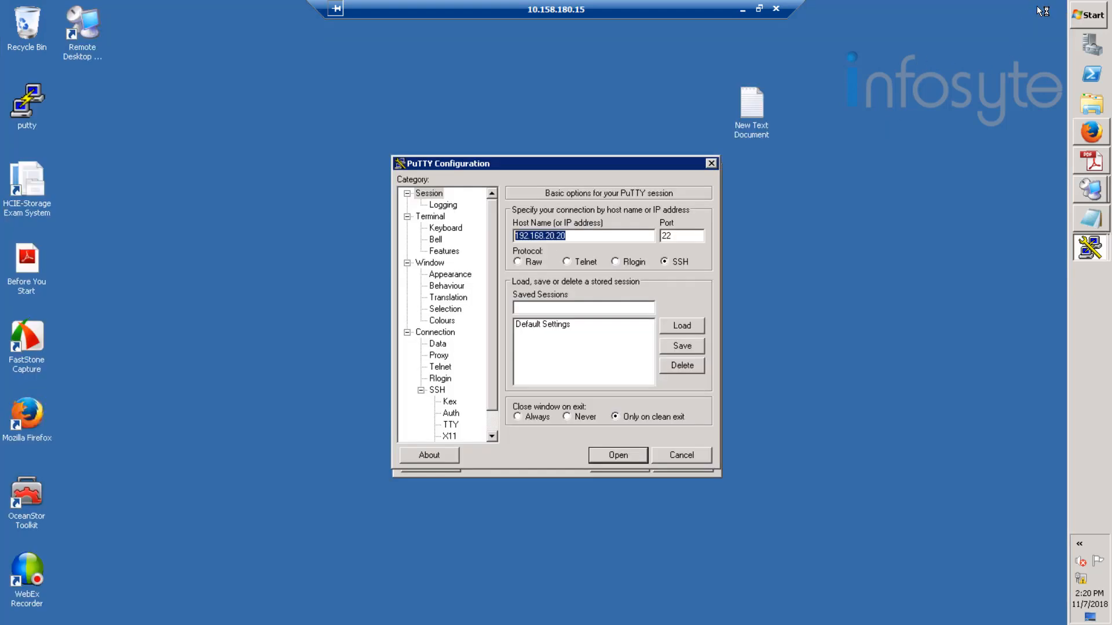
{"action": "left_click", "coordinate": [622, 454]}
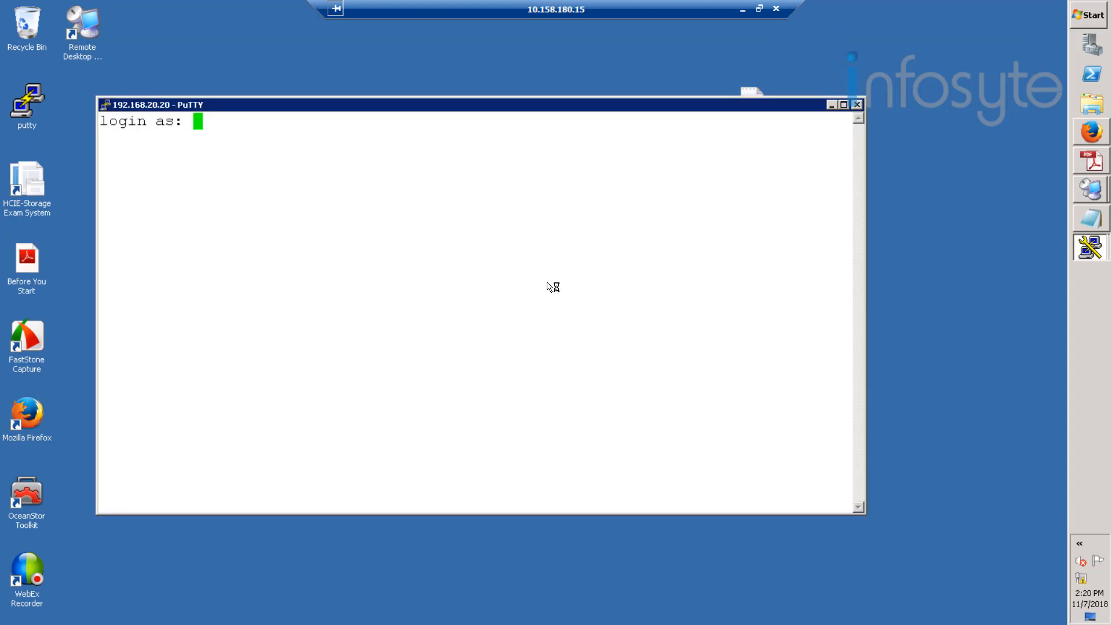
{"action": "type", "text": "root"}
{"action": "key", "text": "Return"}
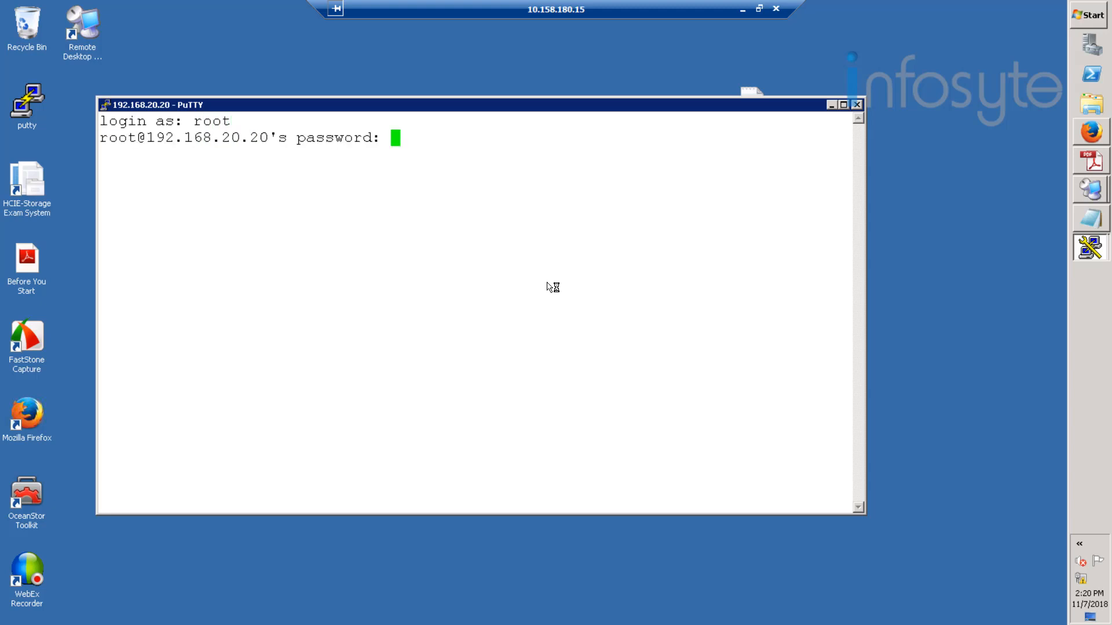
{"action": "key", "text": "Return"}
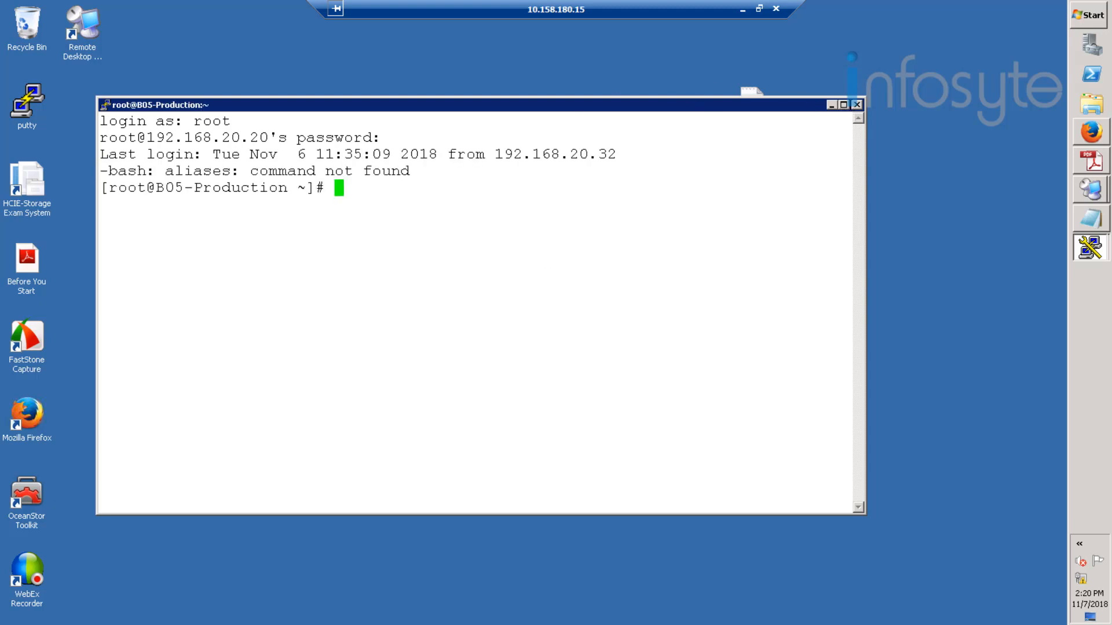
{"action": "left_click", "coordinate": [844, 105]}
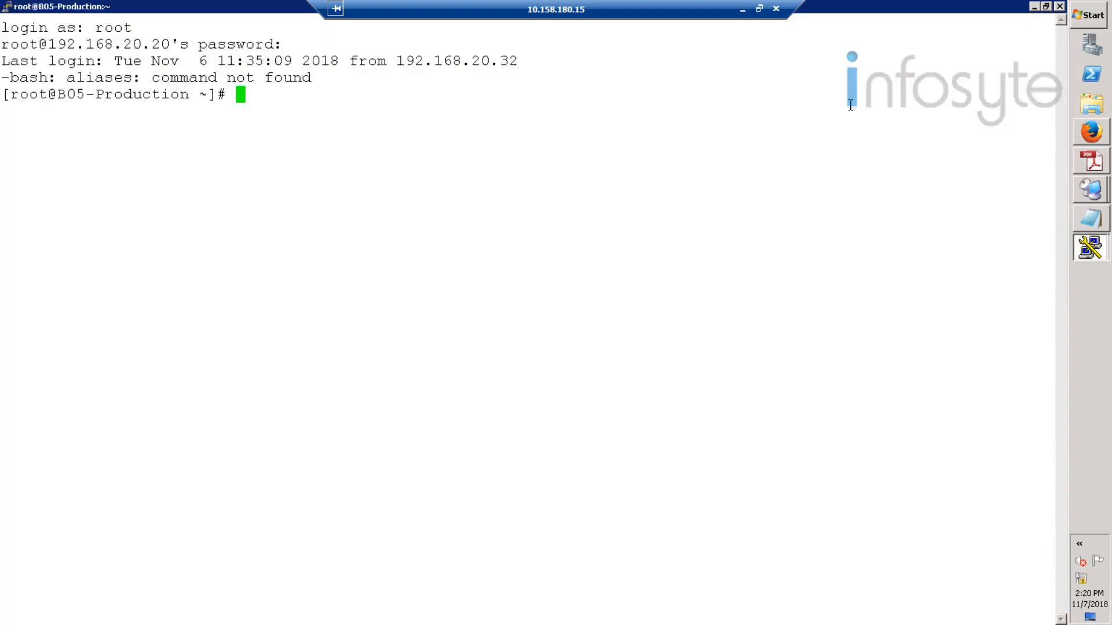
- Create user rdadmin with a home directory and /bin/bash shell, and set its password
{"action": "right_click", "coordinate": [289, 108]}
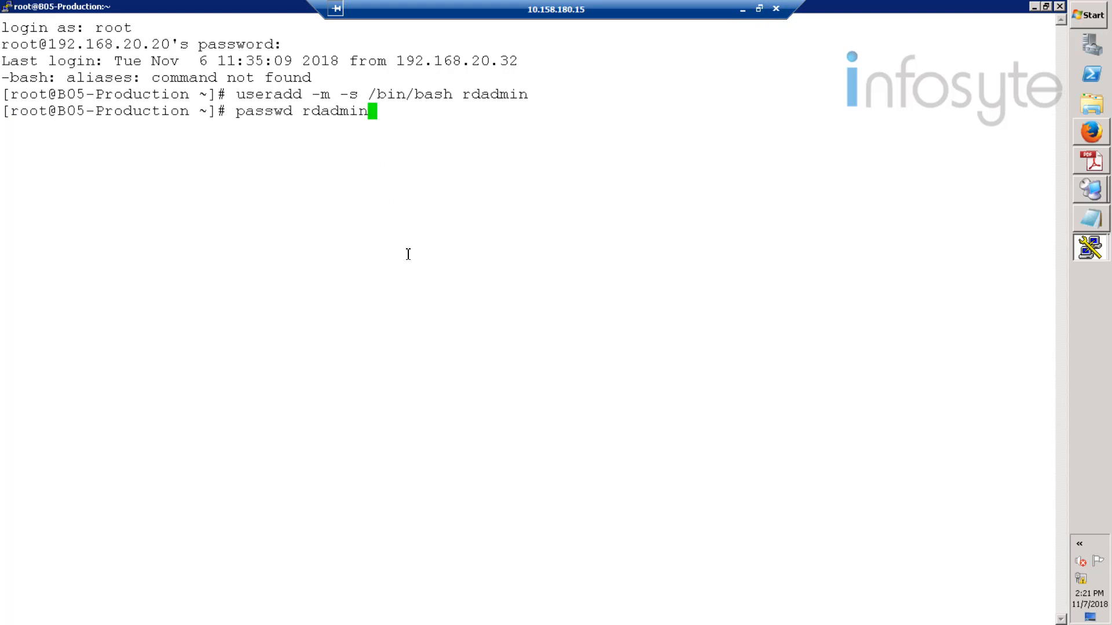
{"action": "key", "text": "Return"}
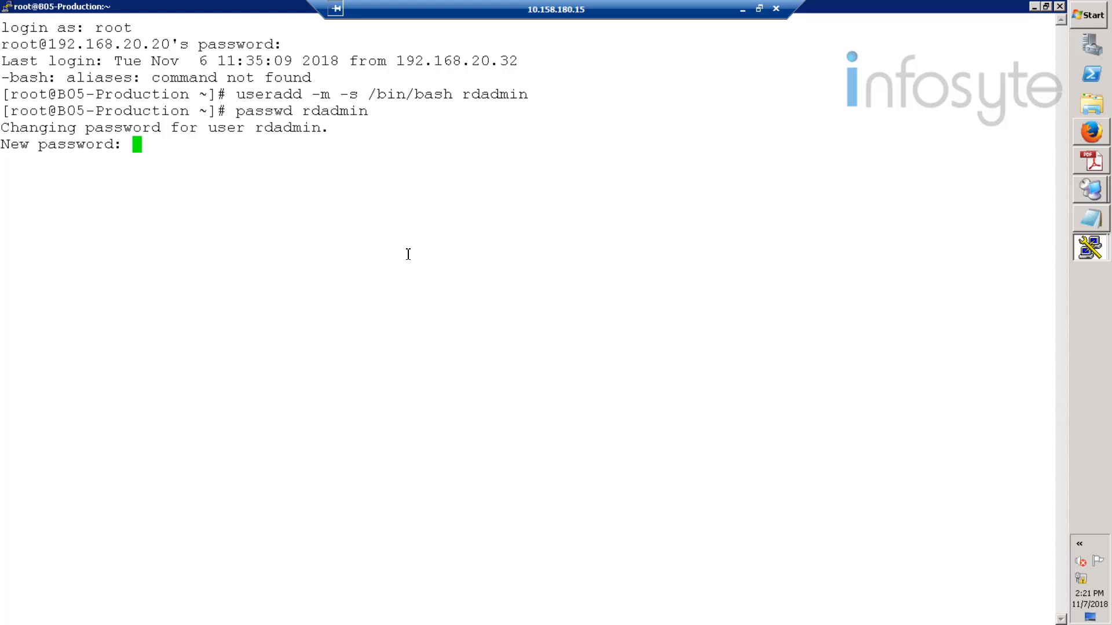
{"action": "key", "text": "Return"}
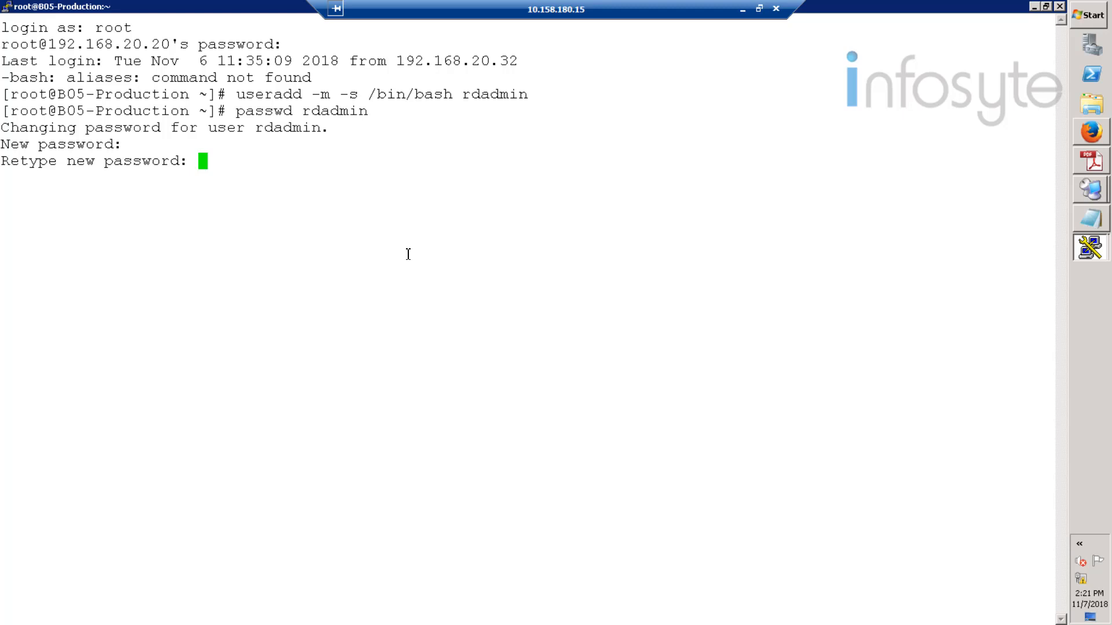
{"action": "key", "text": "Return"}
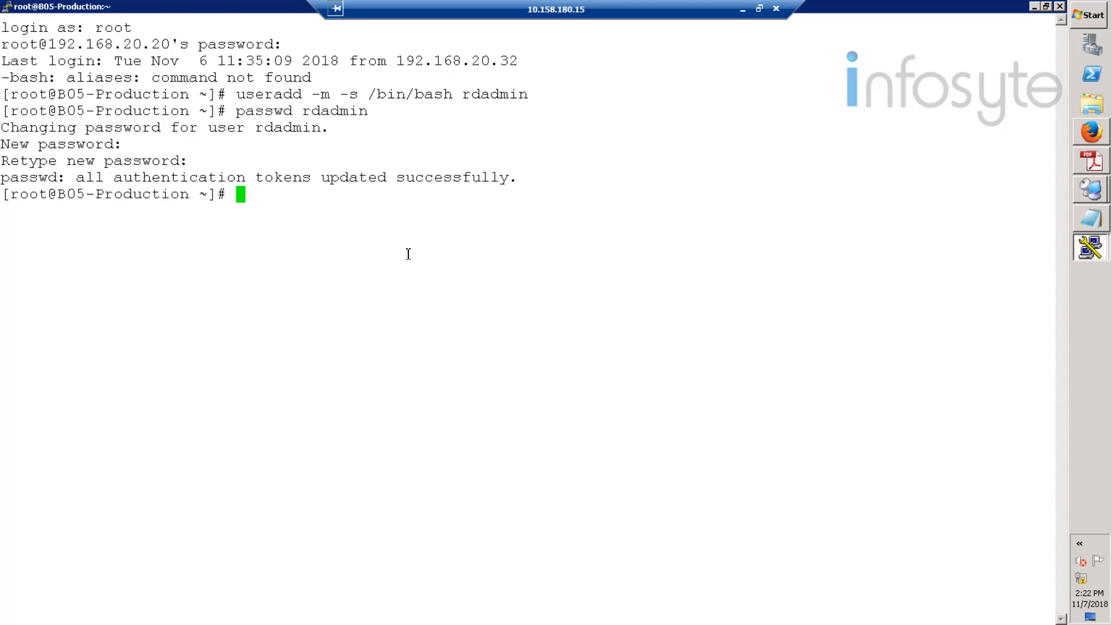
- Switch to the rdadmin user with su - rdadmin
{"action": "type", "text": "su - rdadmin"}
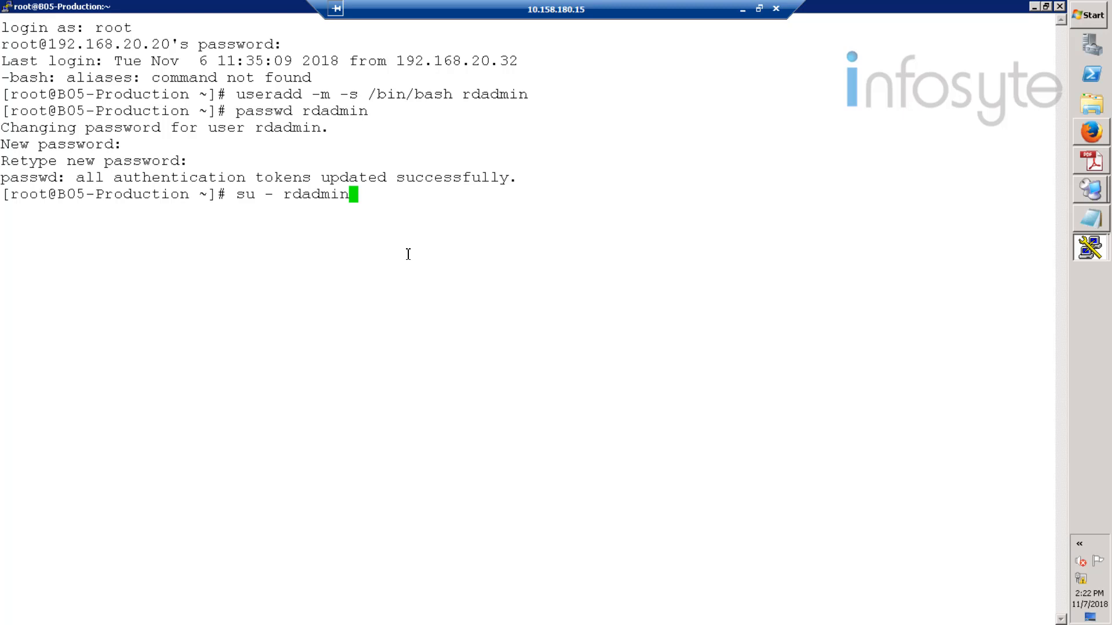
{"action": "key", "text": "Return"}
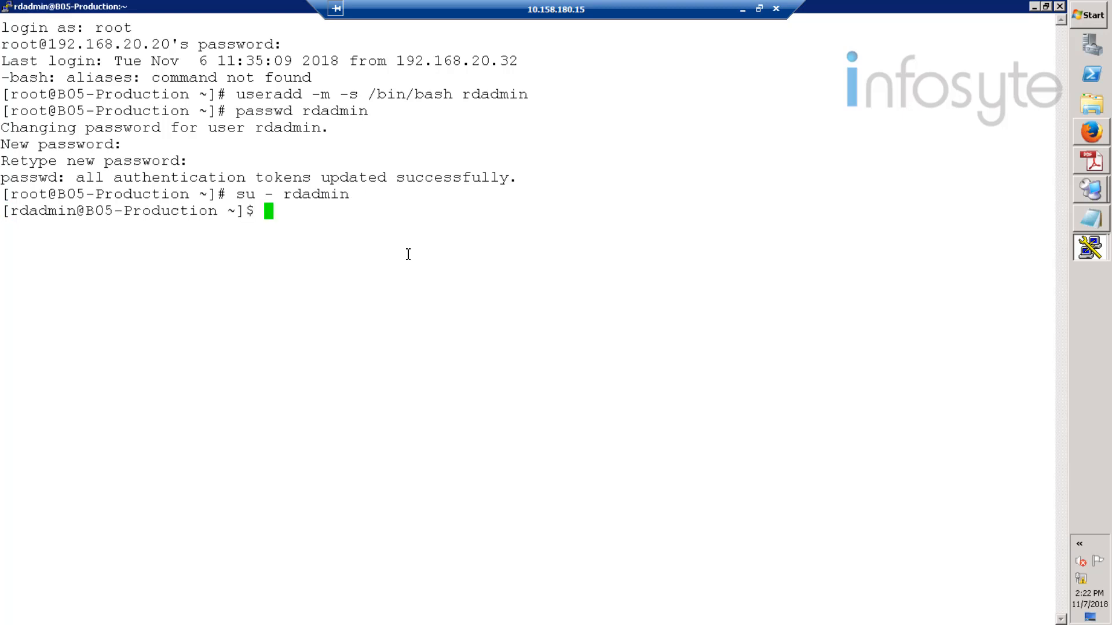
{"action": "type", "text": "vi .bash_"}
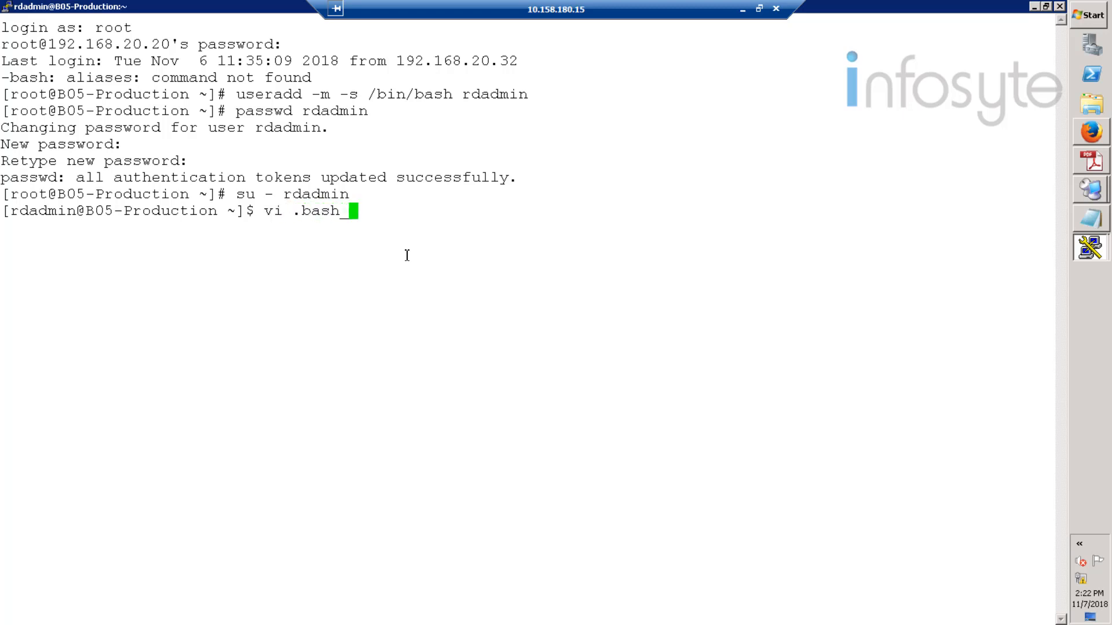
{"action": "type", "text": "profile"}
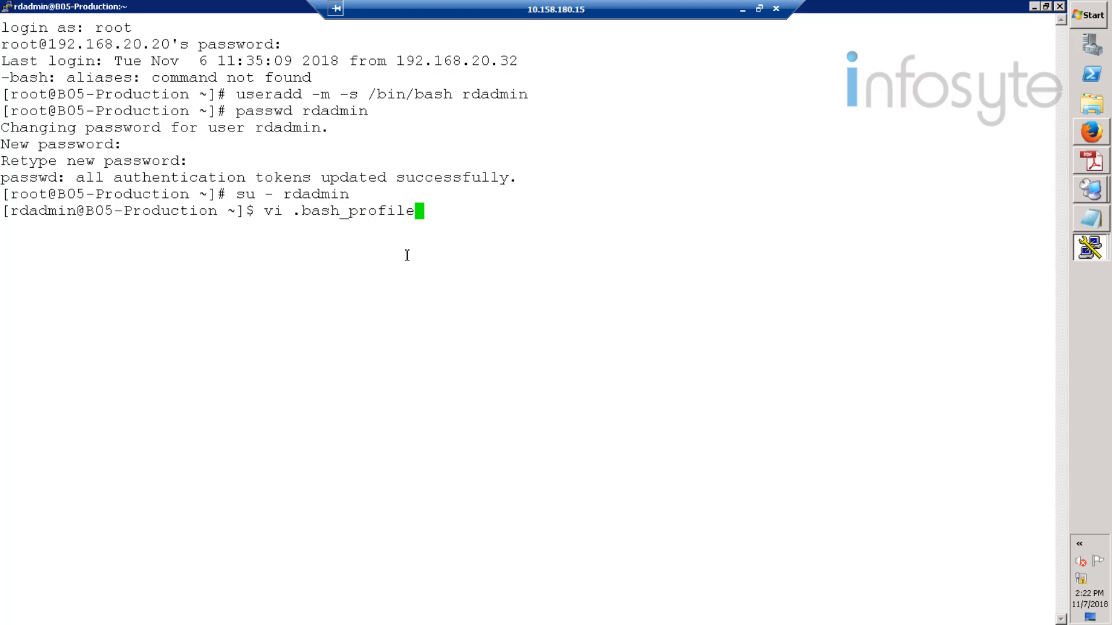
{"action": "type", "text": "s"}
- Quit the mistyped .bash_profiles file in vi without saving
{"action": "key", "text": "Return"}
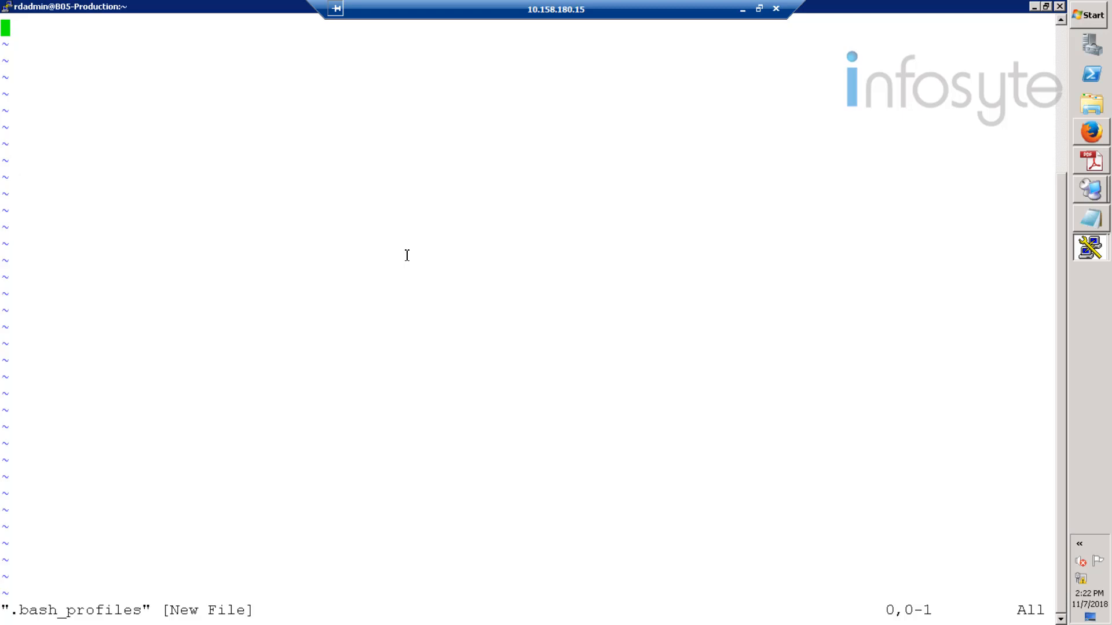
{"action": "type", "text": ":q"}
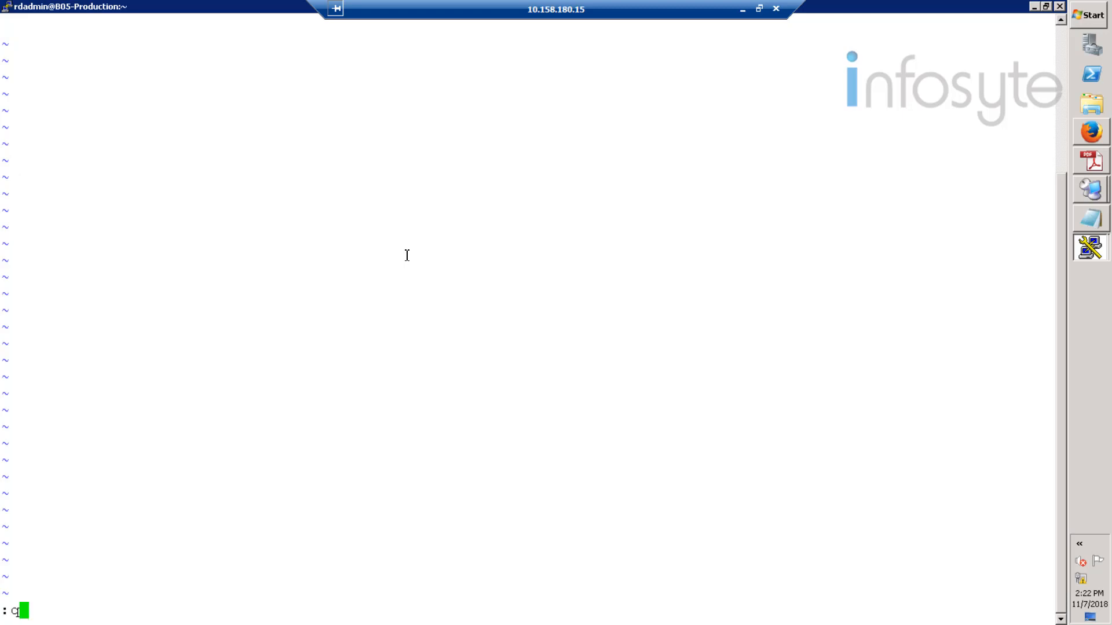
{"action": "key", "text": "Return"}
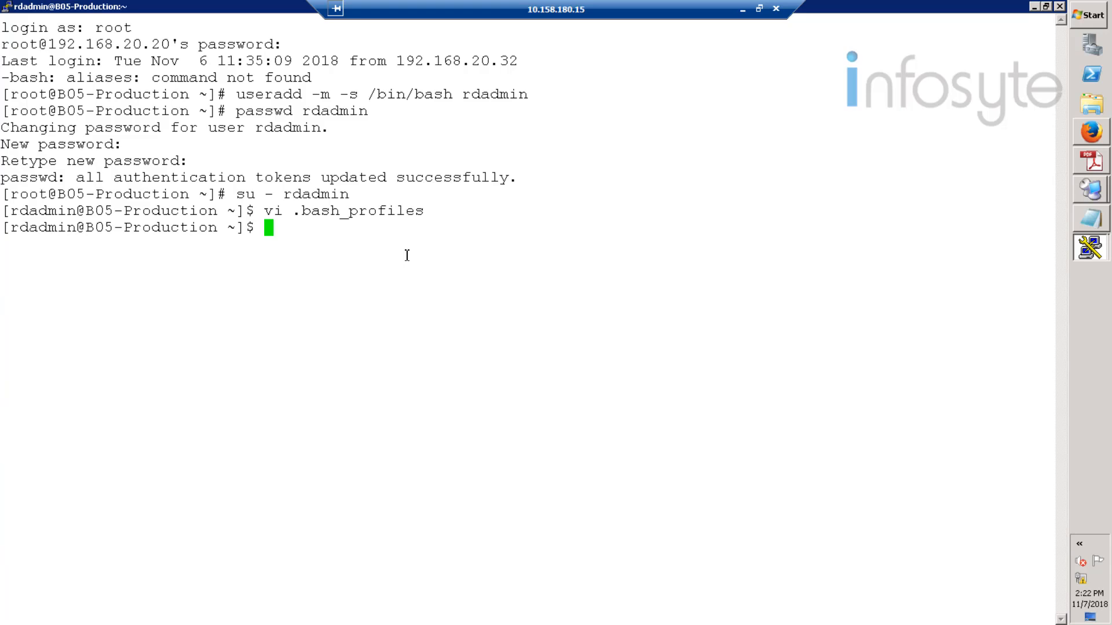
- In /home/rdadmin/.bash_profile, replace the export PATH line with the ORACLE_BASE, ORACLE_HOME and PATH exports
{"action": "type", "text": "vi /home/rdadmin"}
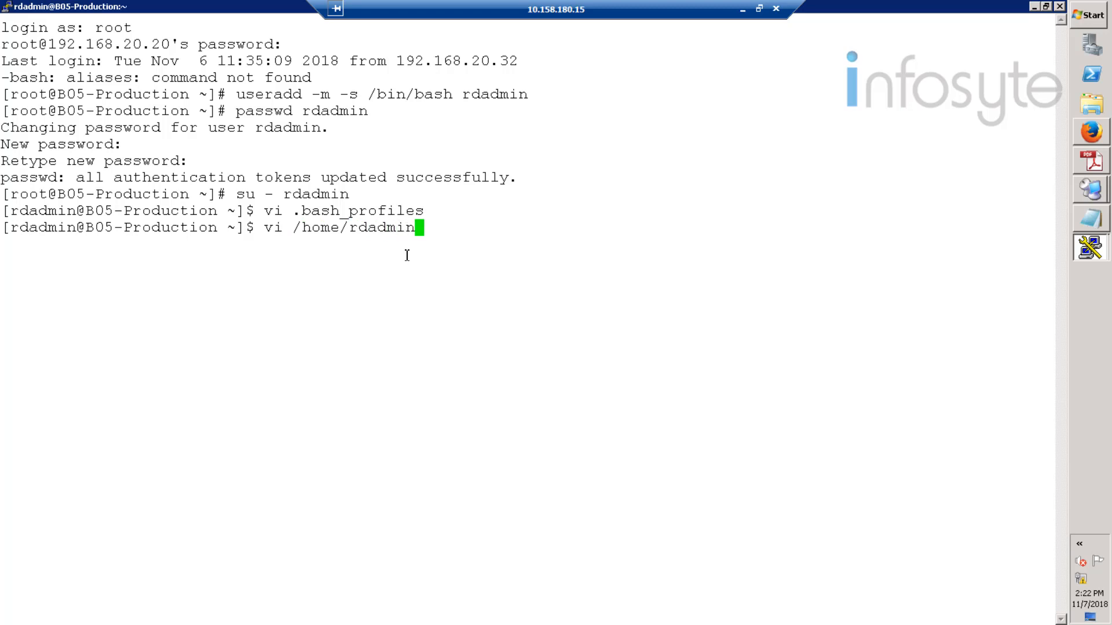
{"action": "type", "text": "/.bash"}
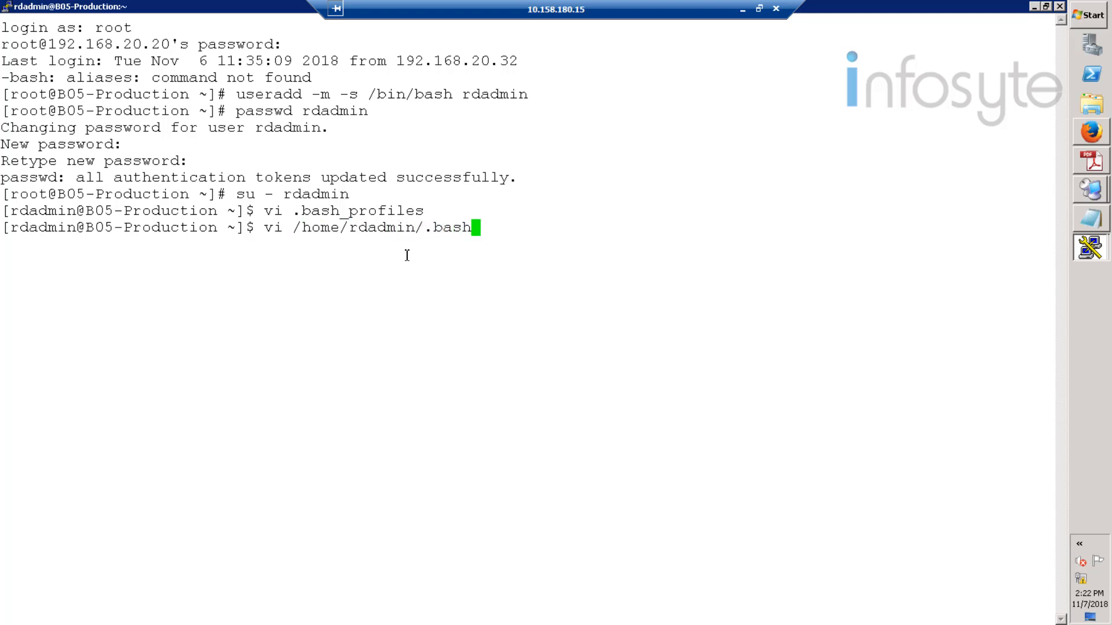
{"action": "type", "text": "_p"}
{"action": "key", "text": "Tab"}
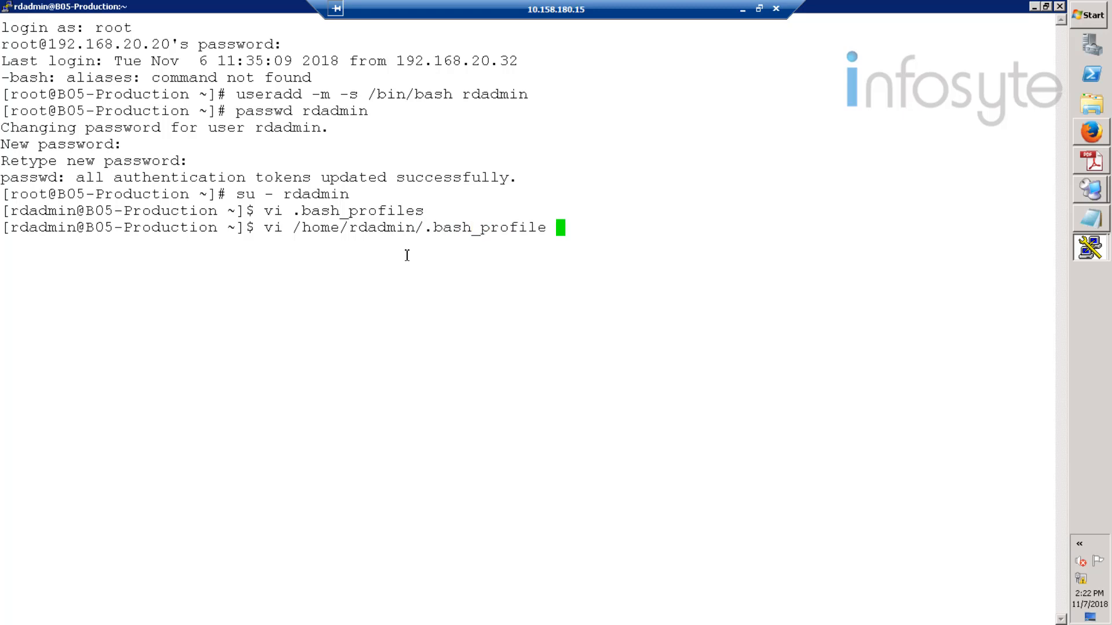
{"action": "key", "text": "Return"}
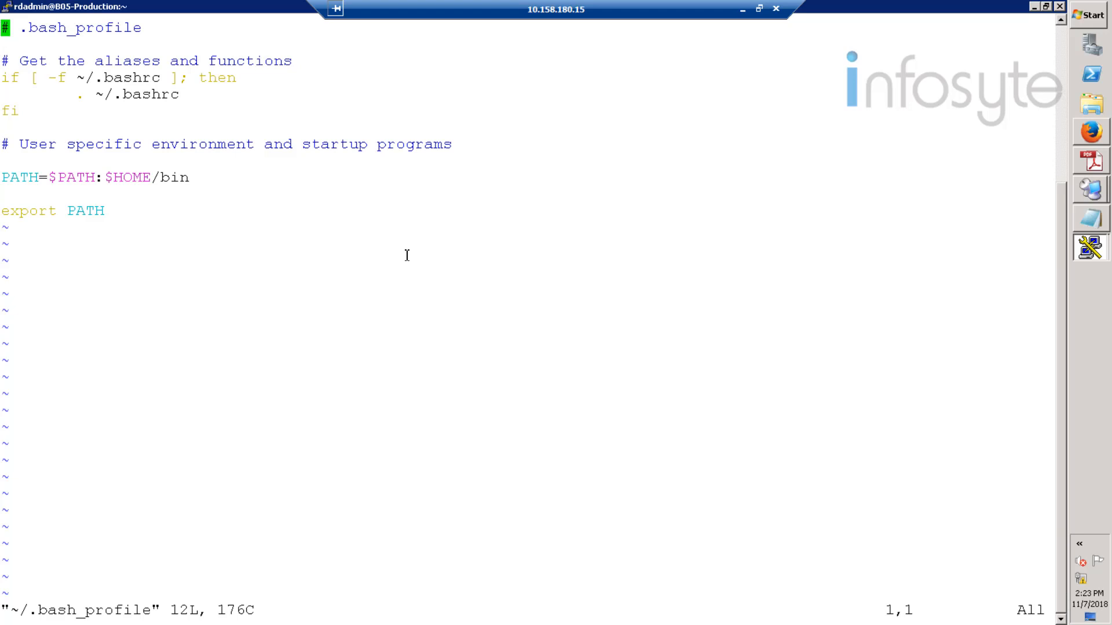
{"action": "key", "text": "Down"}
{"action": "key", "text": "Down"}
{"action": "key", "text": "Down"}
{"action": "key", "text": "Down"}
{"action": "key", "text": "Down"}
{"action": "key", "text": "Down"}
{"action": "key", "text": "Down"}
{"action": "key", "text": "Down"}
{"action": "key", "text": "Down"}
{"action": "key", "text": "Down"}
{"action": "key", "text": "Down"}
{"action": "key", "text": "d"}
{"action": "key", "text": "d"}
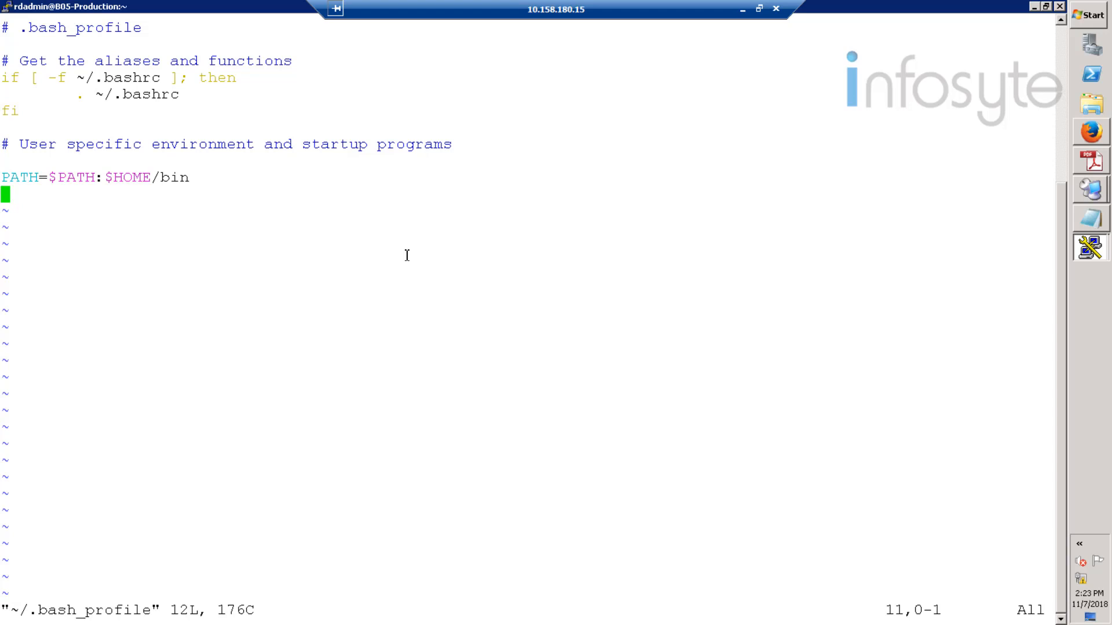
{"action": "key", "text": "i"}
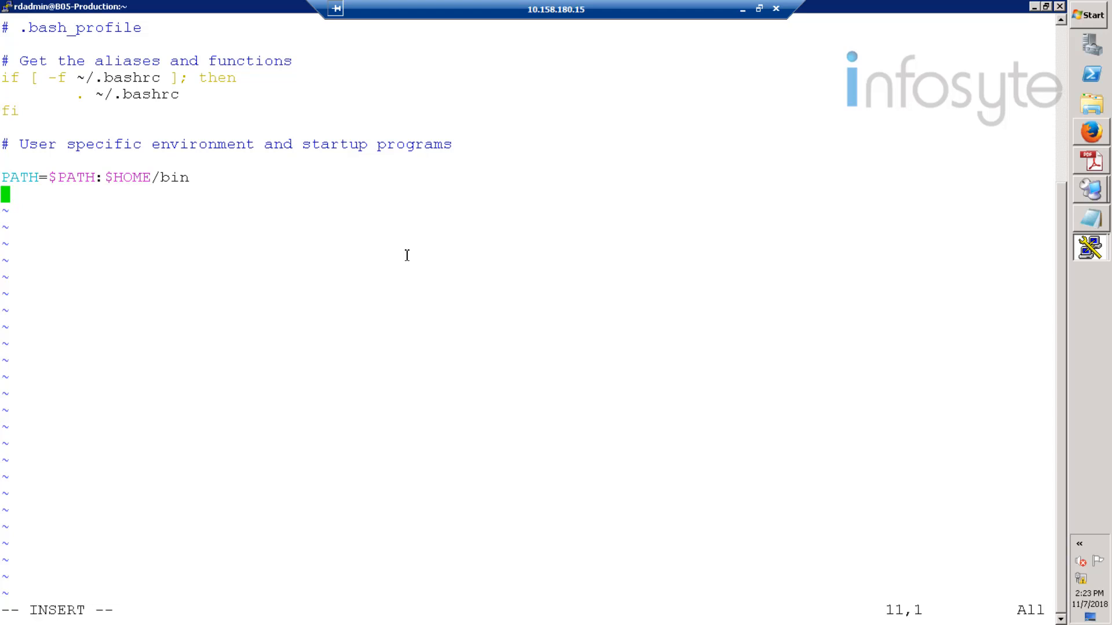
{"action": "right_click", "coordinate": [411, 260]}
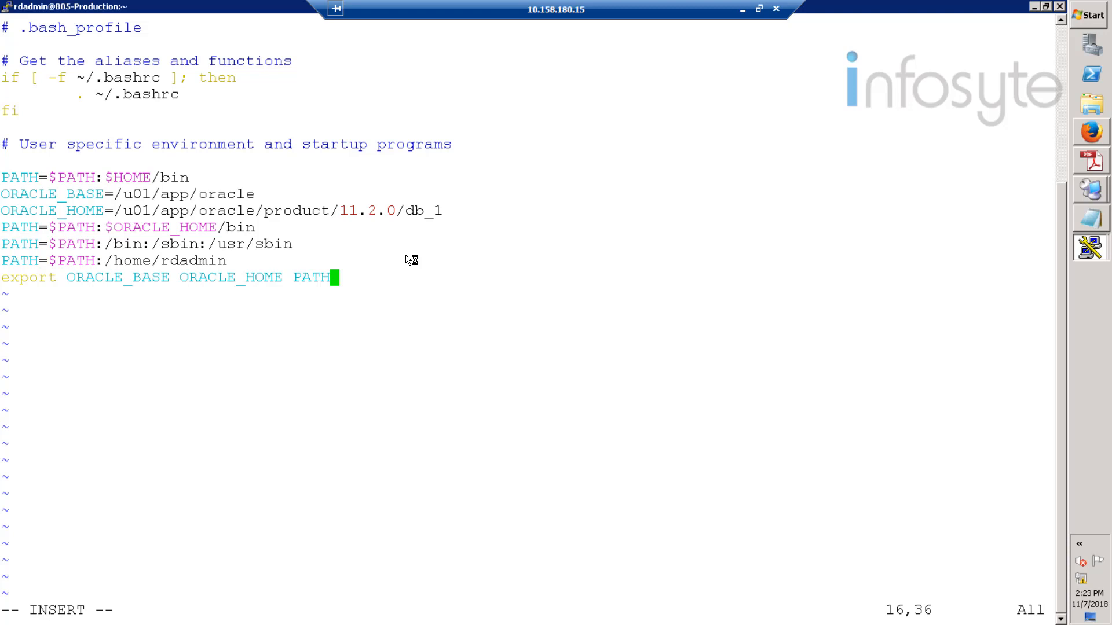
{"action": "key", "text": "Escape"}
- Save the profile with :wq and load it with source /home/rdadmin/.bash_profile
{"action": "type", "text": ":wq"}
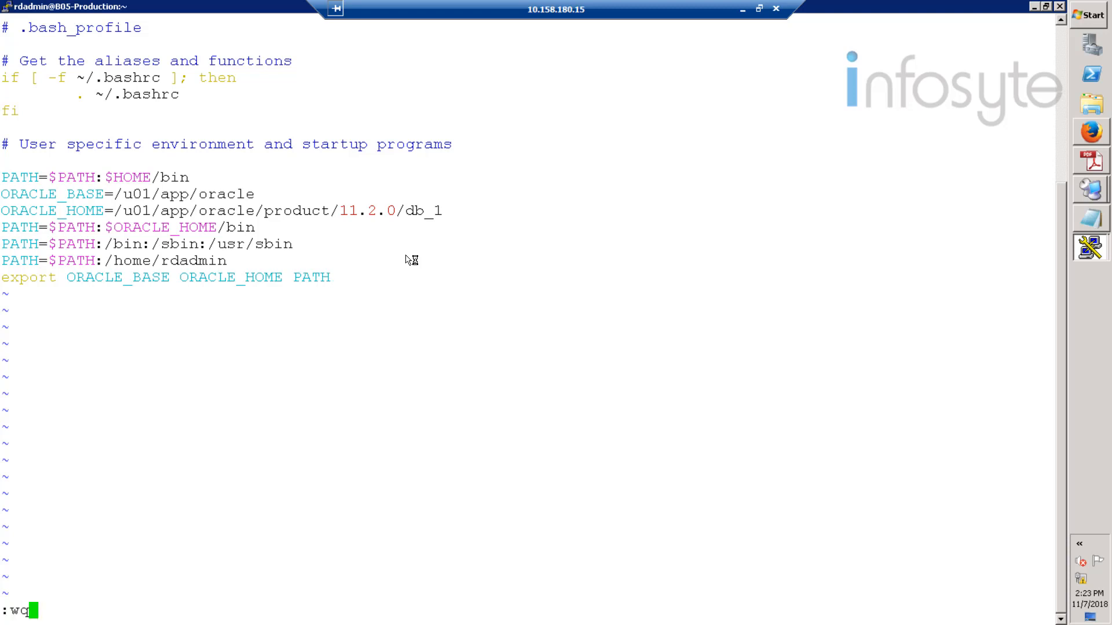
{"action": "key", "text": "Return"}
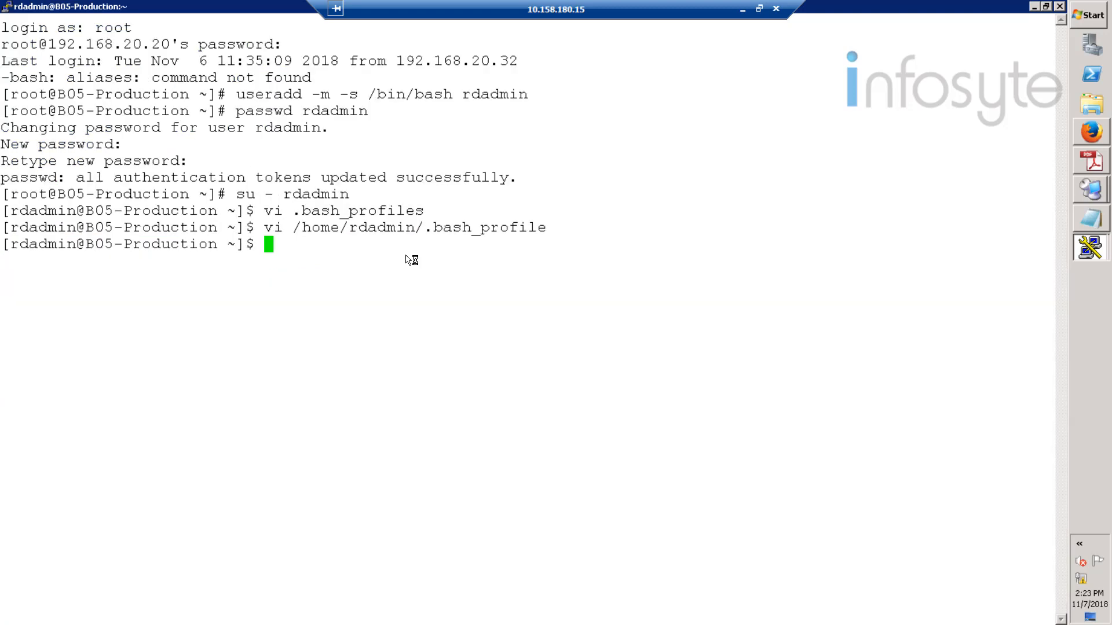
{"action": "type", "text": "source"}
{"action": "type", "text": "/home/rdadmin"}
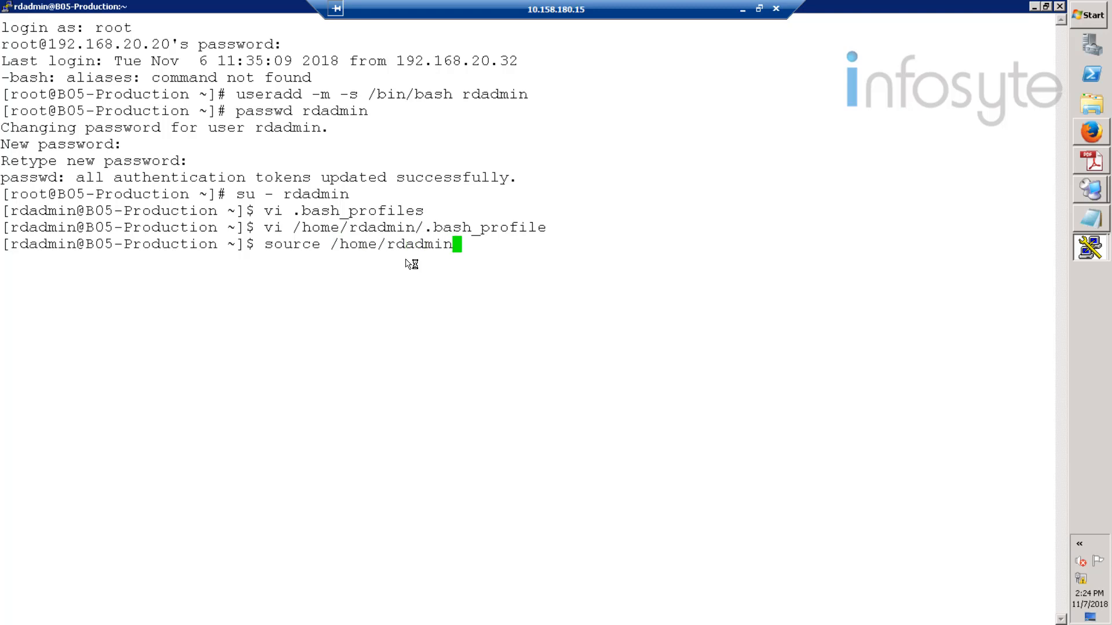
{"action": "type", "text": "/.bash_profil"}
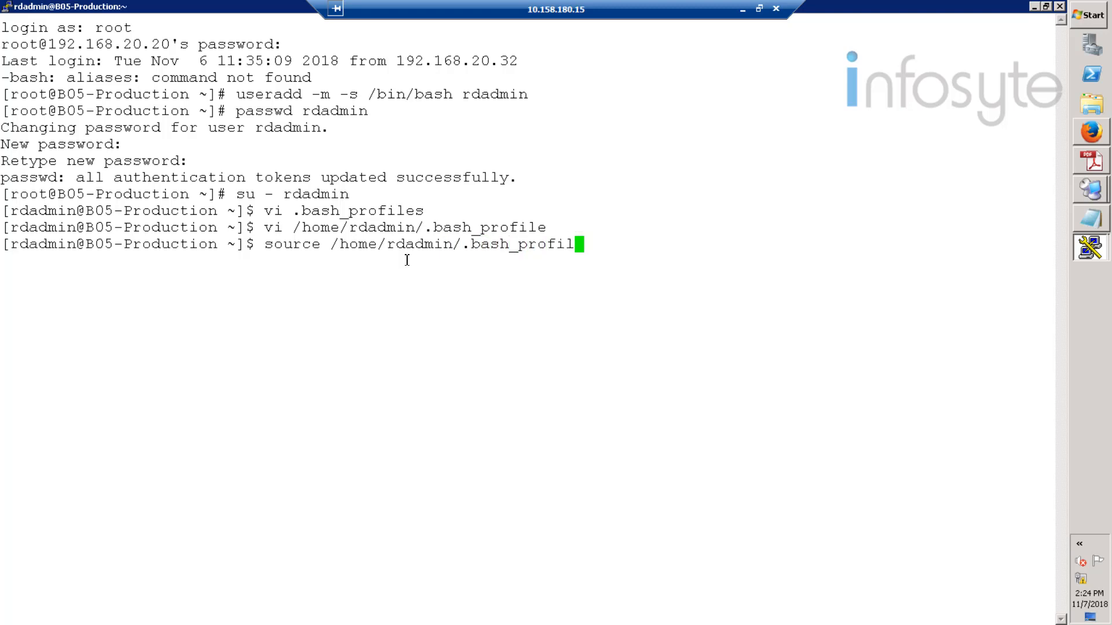
{"action": "type", "text": "e"}
{"action": "key", "text": "Return"}
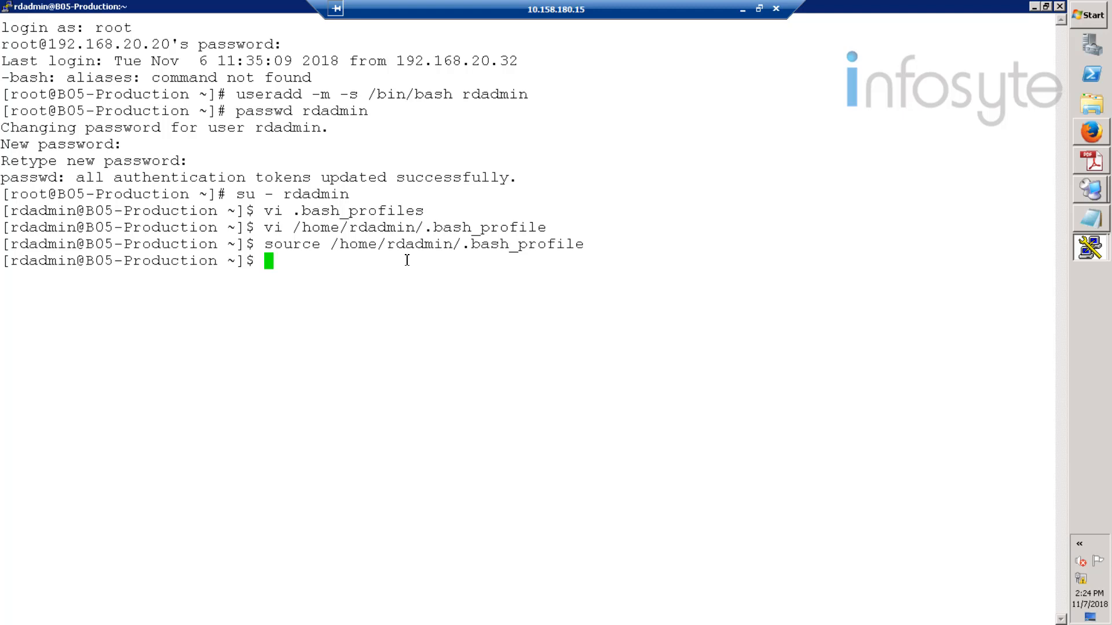
- Create the /home/rdadmin/Agent folder and exit back to the root session
{"action": "type", "text": "mkdir /hom"}
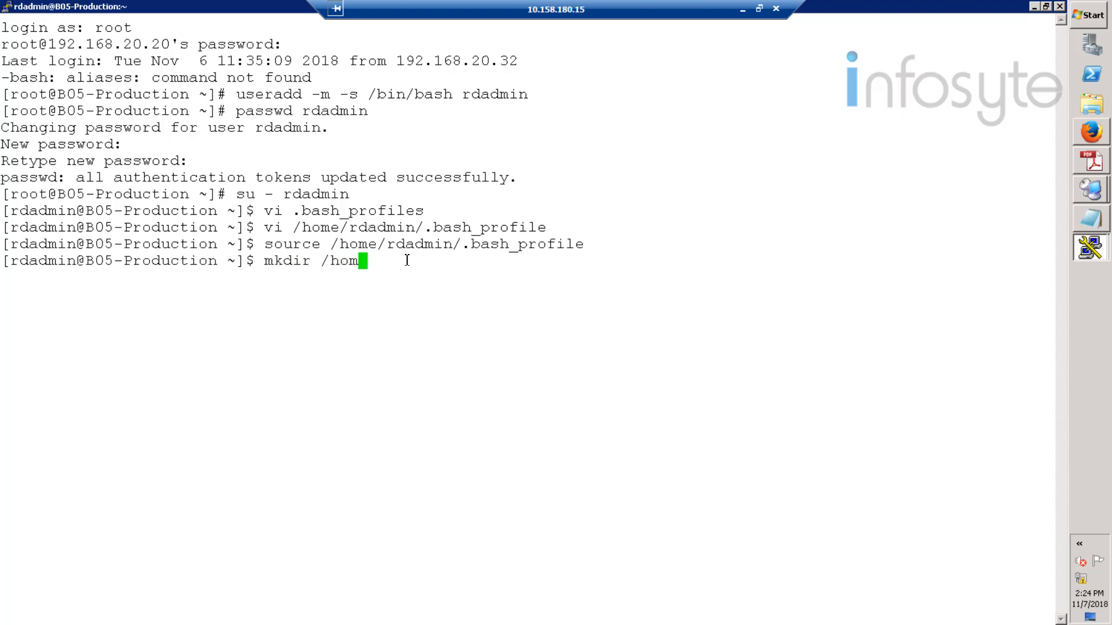
{"action": "type", "text": "e/rdadmin/Agent"}
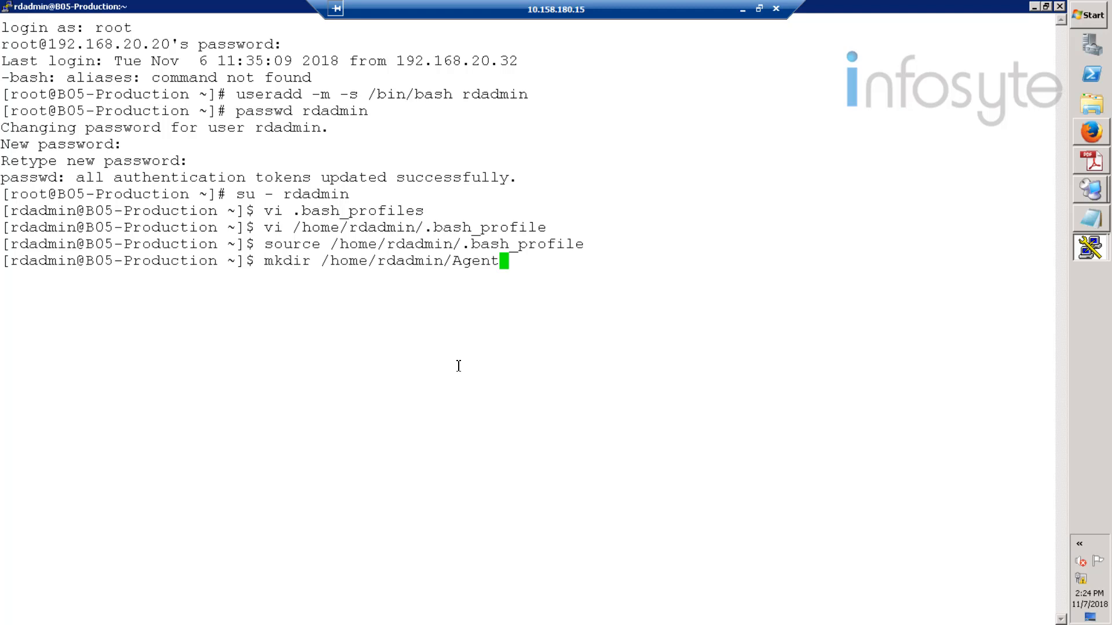
{"action": "key", "text": "Return"}
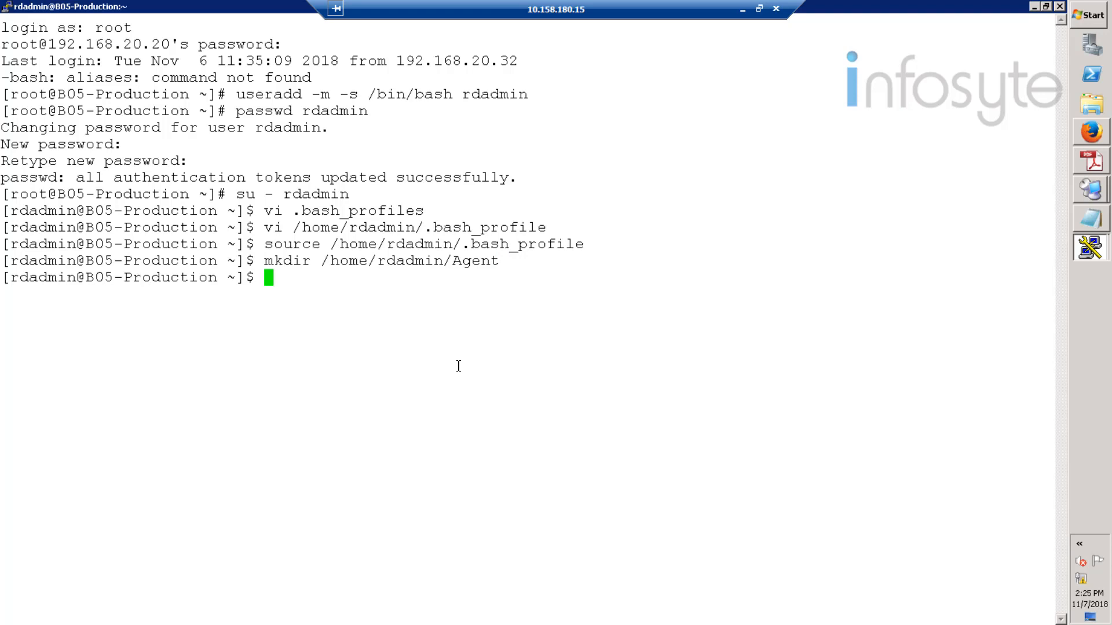
{"action": "type", "text": "exit"}
{"action": "key", "text": "Return"}
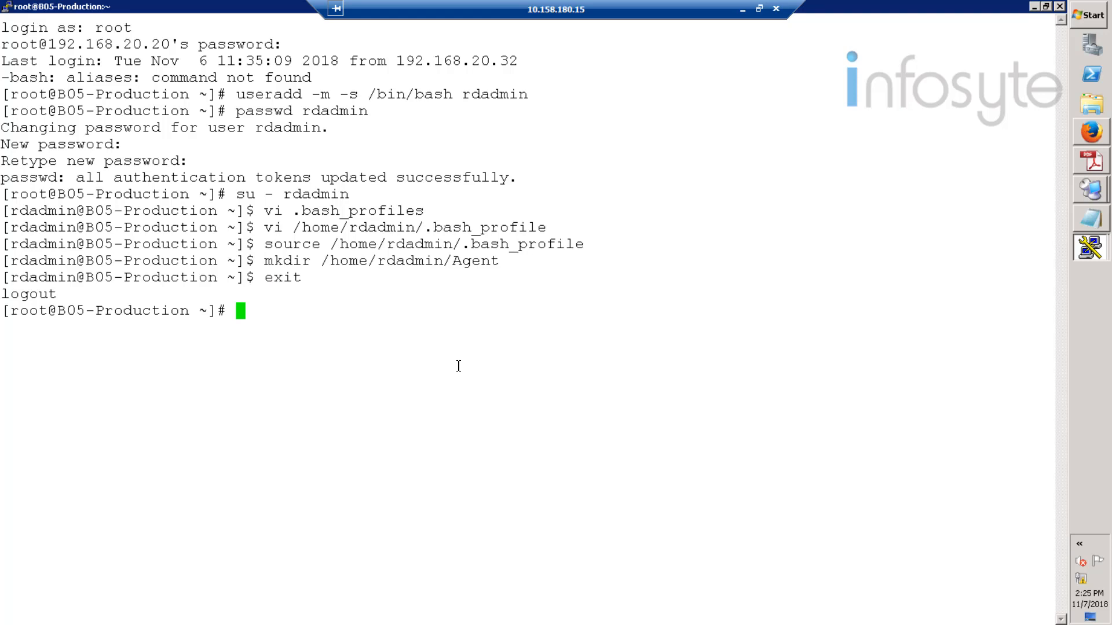
{"action": "type", "text": "cd /opt/hci"}
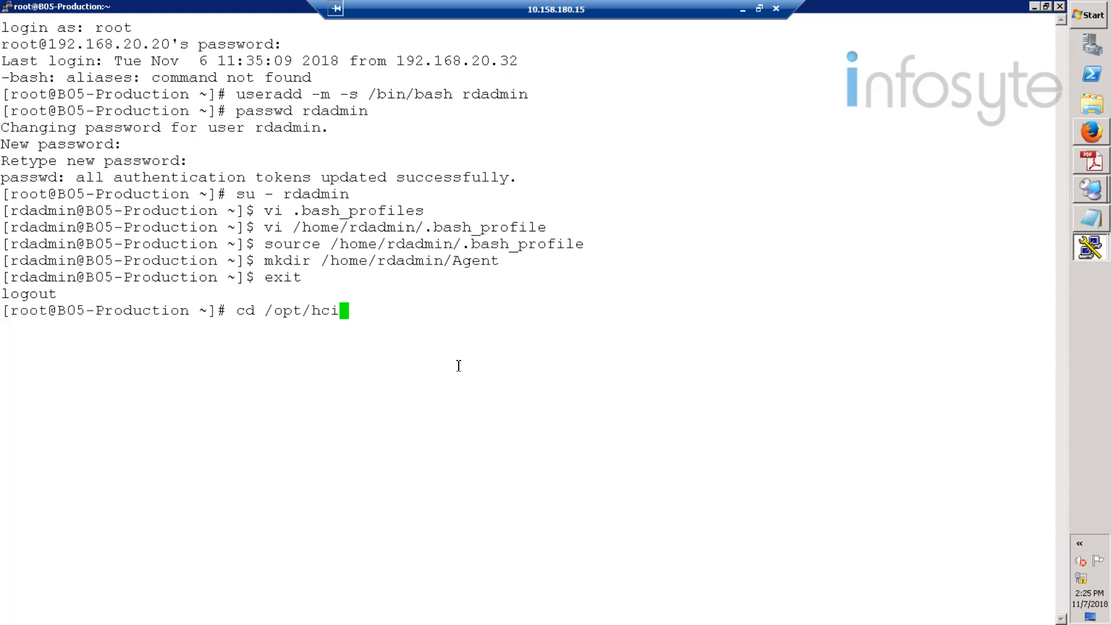
- Go to /opt/hcie_software and list the available packages
{"action": "key", "text": "Tab"}
{"action": "key", "text": "Return"}
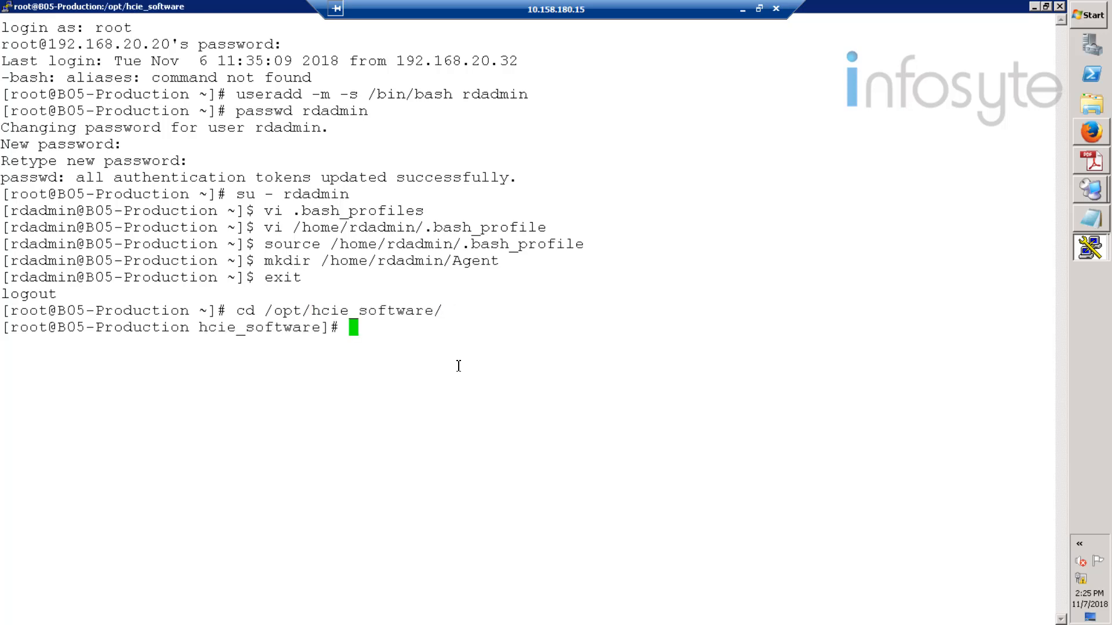
{"action": "type", "text": "ls"}
{"action": "key", "text": "Return"}
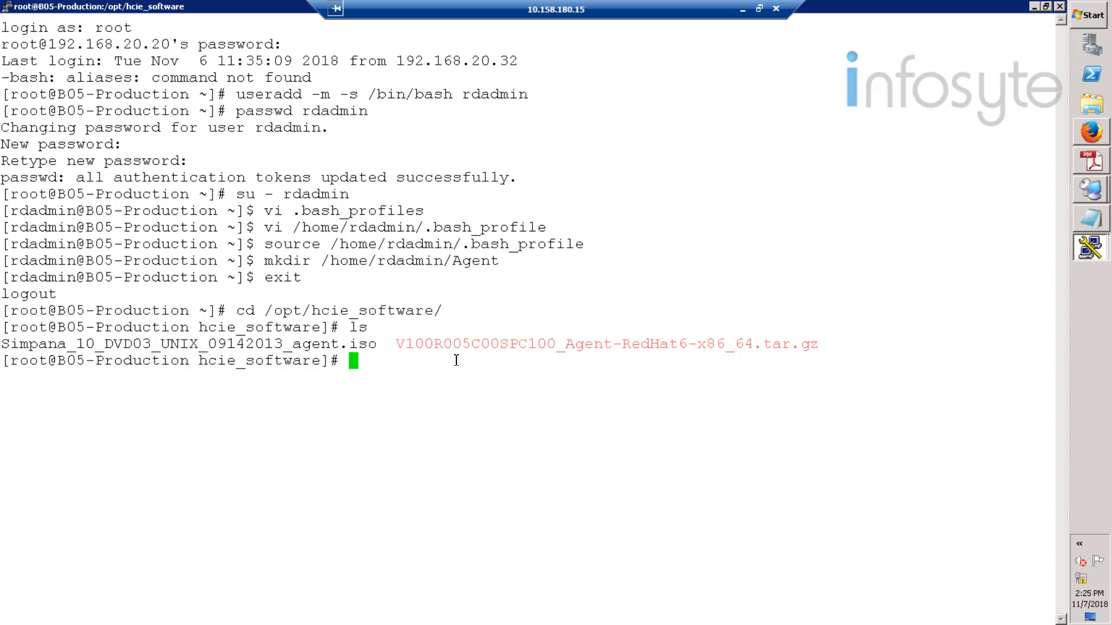
{"action": "left_click_drag", "start_coordinate": [404, 345], "coordinate": [832, 349]}
{"action": "left_click", "coordinate": [474, 369]}
- Copy V100R005C00SPC100_Agent-RedHat6-x86_64.tar.gz into /home/rdadmin/Agent
{"action": "type", "text": "copy"}
{"action": "key", "text": "BackSpace"}
{"action": "key", "text": "BackSpace"}
{"action": "key", "text": "BackSpace"}
{"action": "type", "text": "p V1"}
{"action": "key", "text": "Tab"}
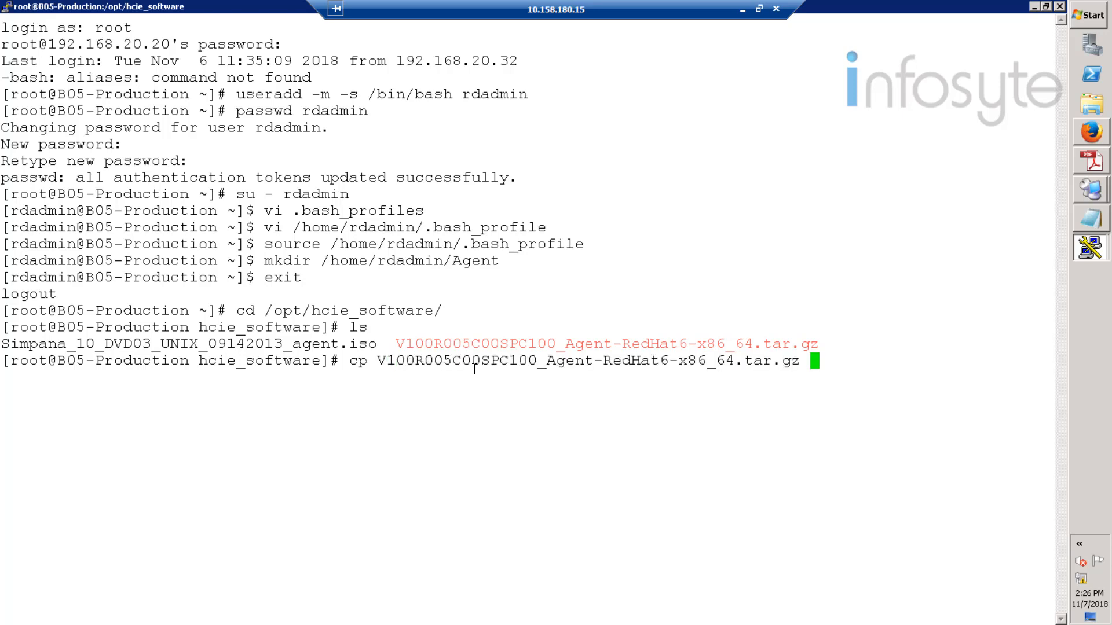
{"action": "type", "text": "/home/r"}
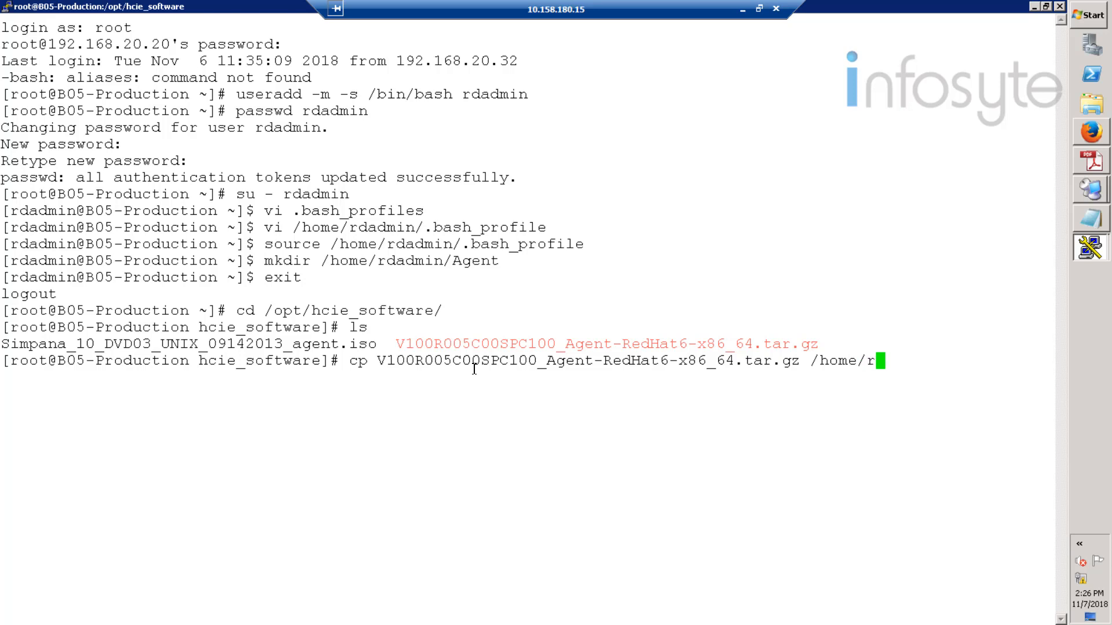
{"action": "type", "text": "dadmin/Agent"}
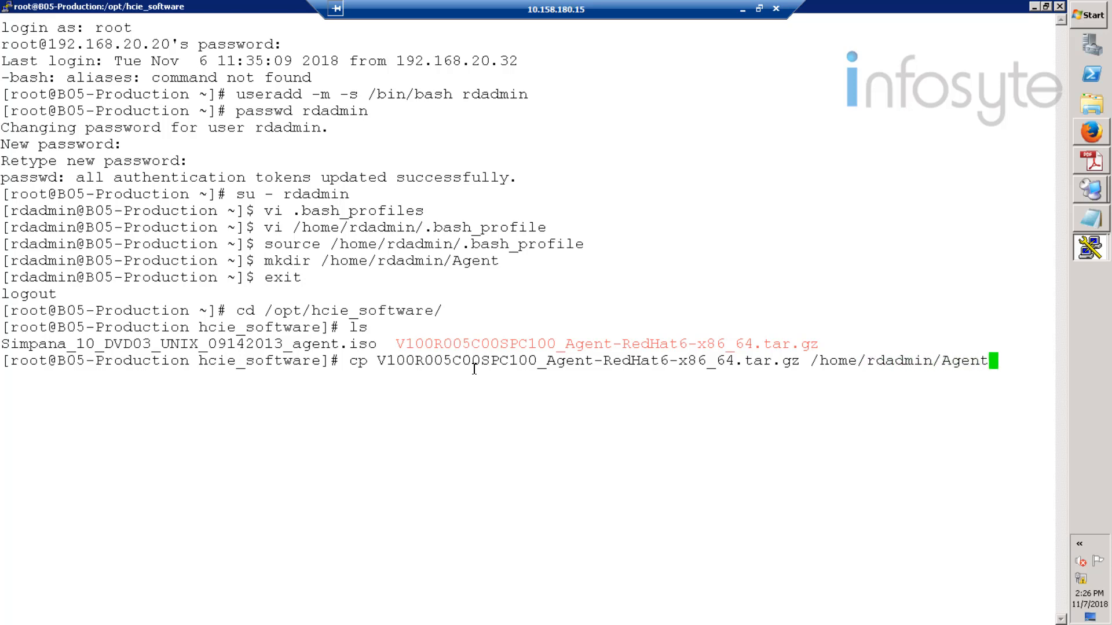
{"action": "key", "text": "Return"}
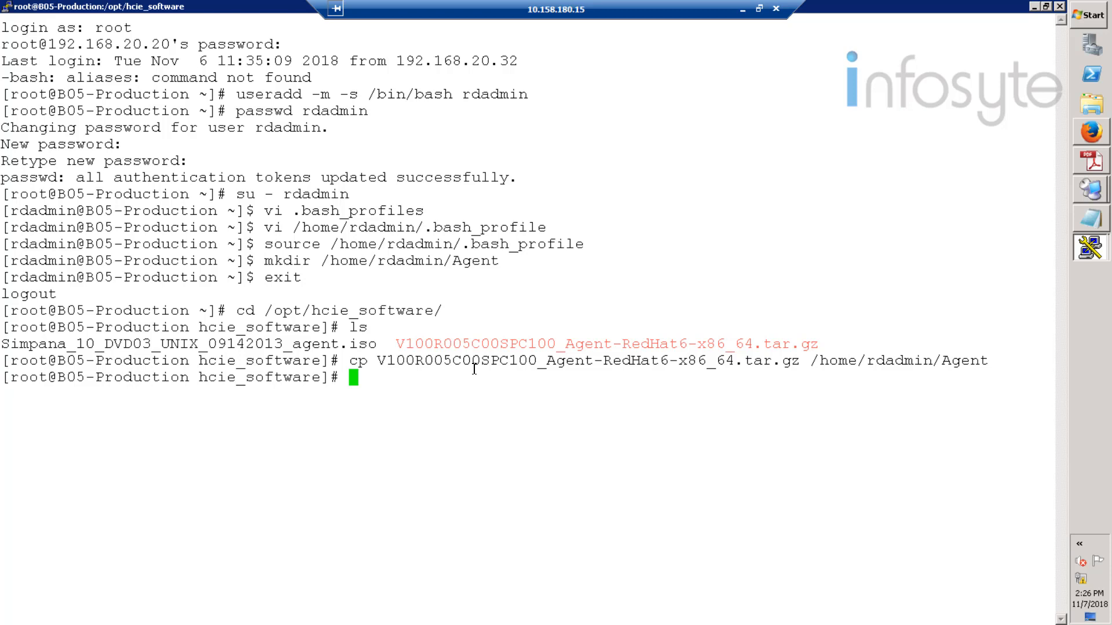
- Change into /home/rdadmin/Agent and confirm the agent package is there
{"action": "type", "text": "cd /home"}
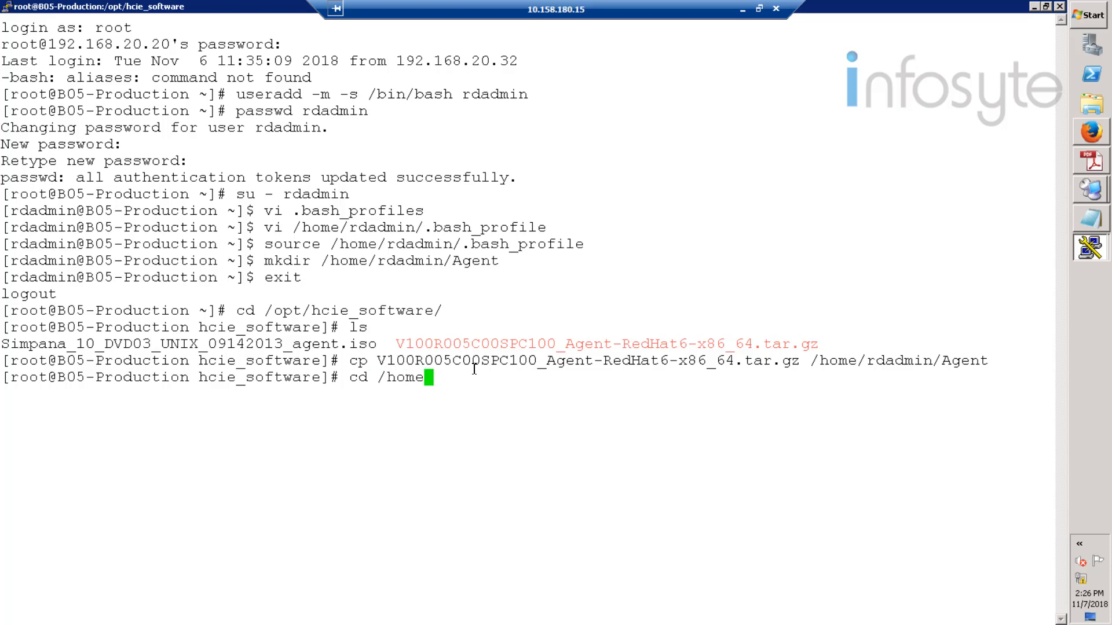
{"action": "type", "text": "/rdadmin/Agent"}
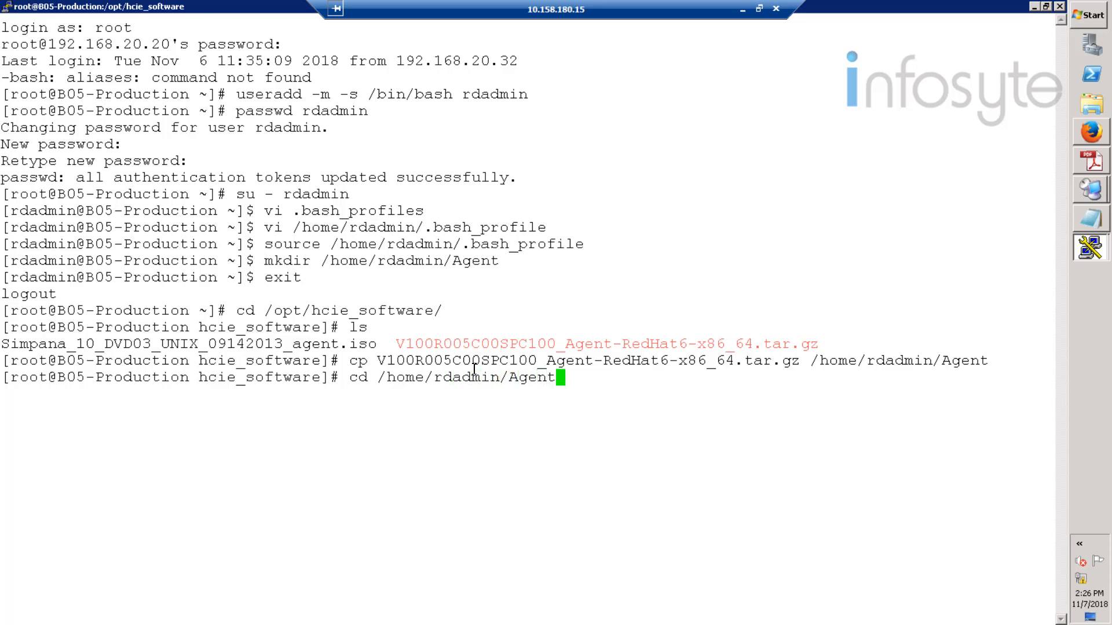
{"action": "key", "text": "Return"}
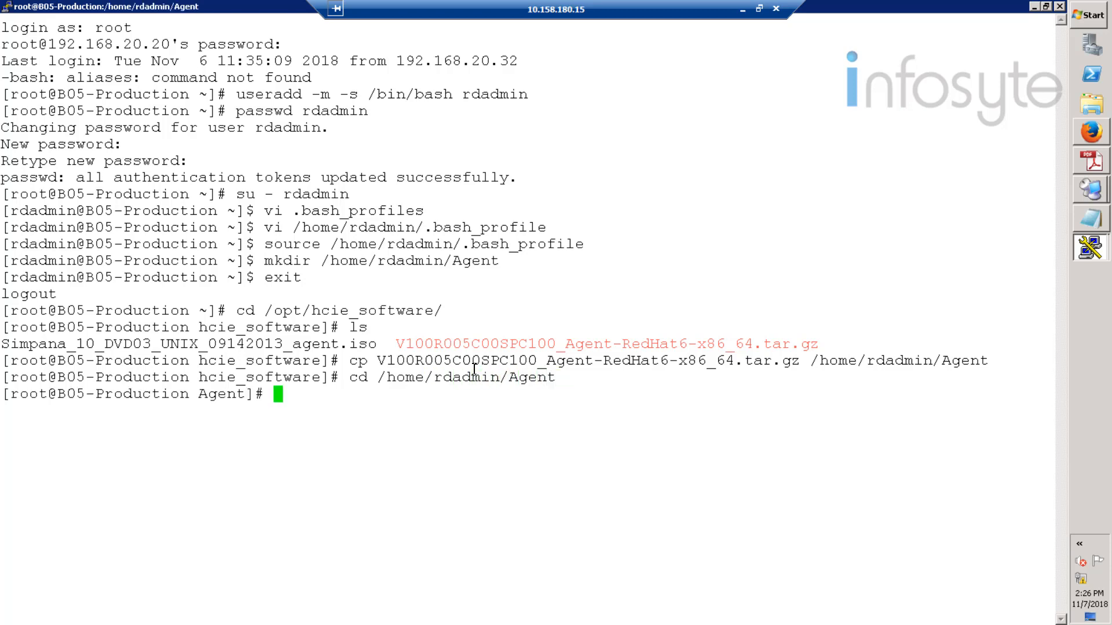
{"action": "type", "text": "ls"}
{"action": "key", "text": "Return"}
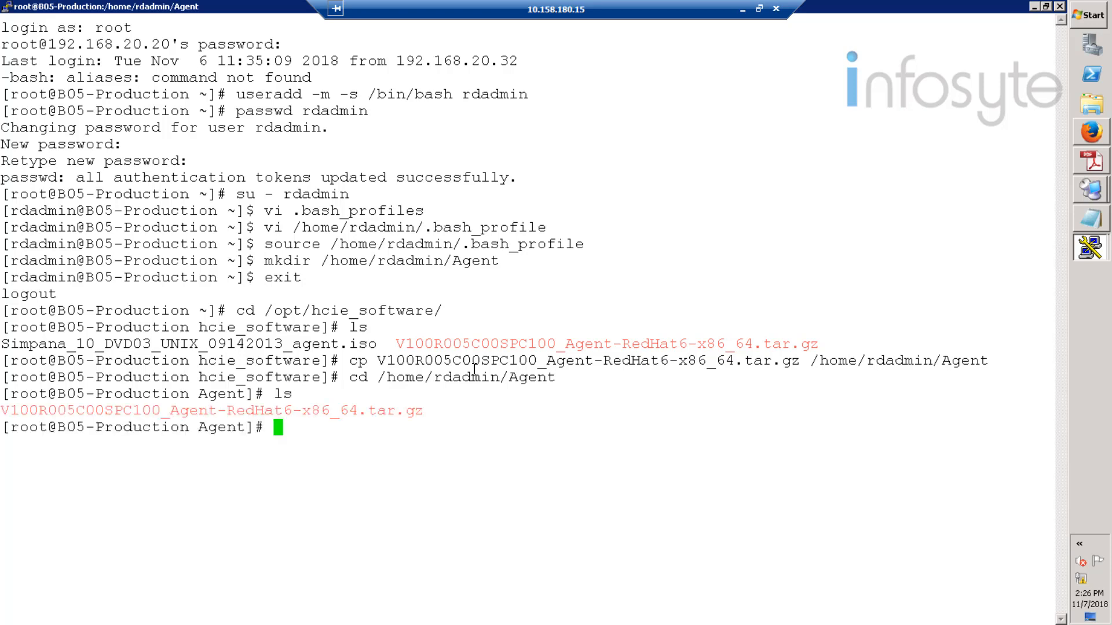
{"action": "type", "text": "tar -zxvf "}
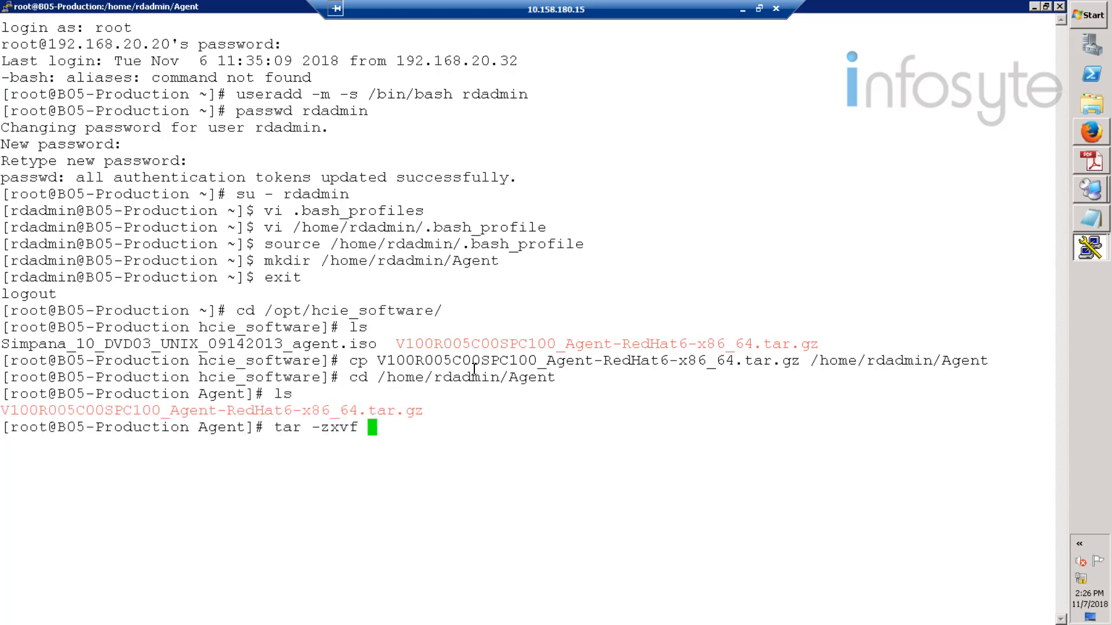
{"action": "type", "text": "V"}
- Extract the agent tar.gz package in /home/rdadmin/Agent and list the extracted files
{"action": "key", "text": "Tab"}
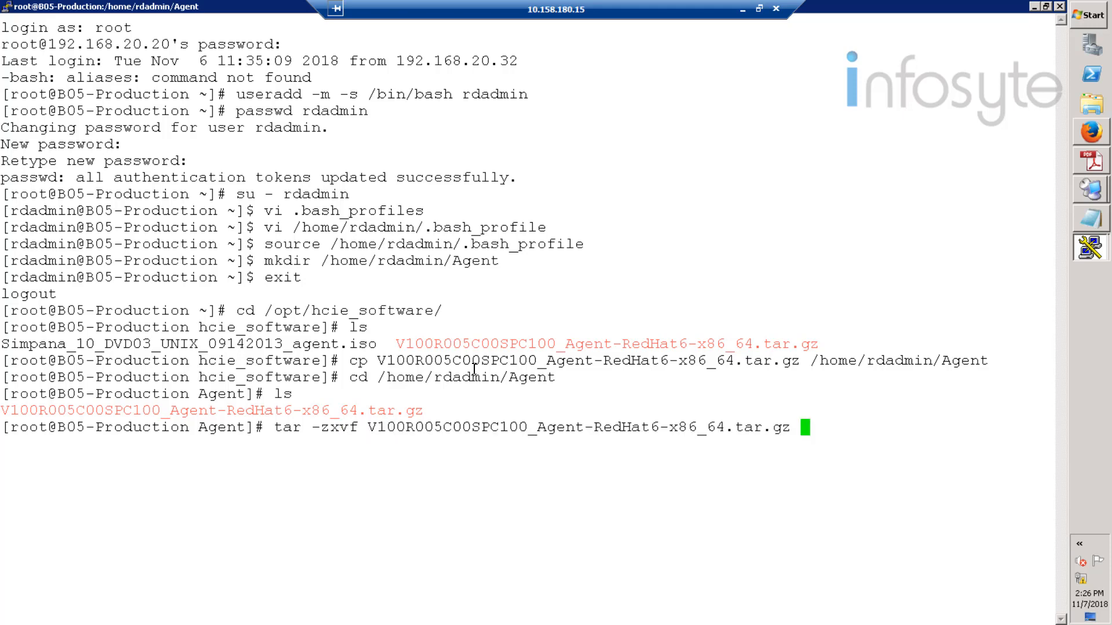
{"action": "key", "text": "Return"}
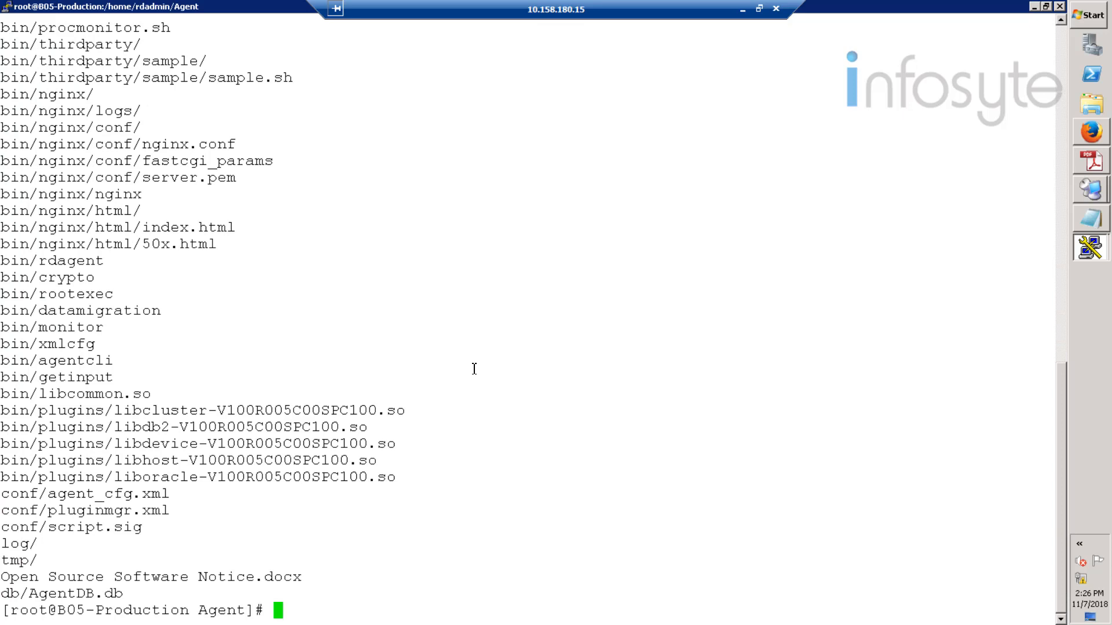
{"action": "type", "text": "ls"}
{"action": "key", "text": "Return"}
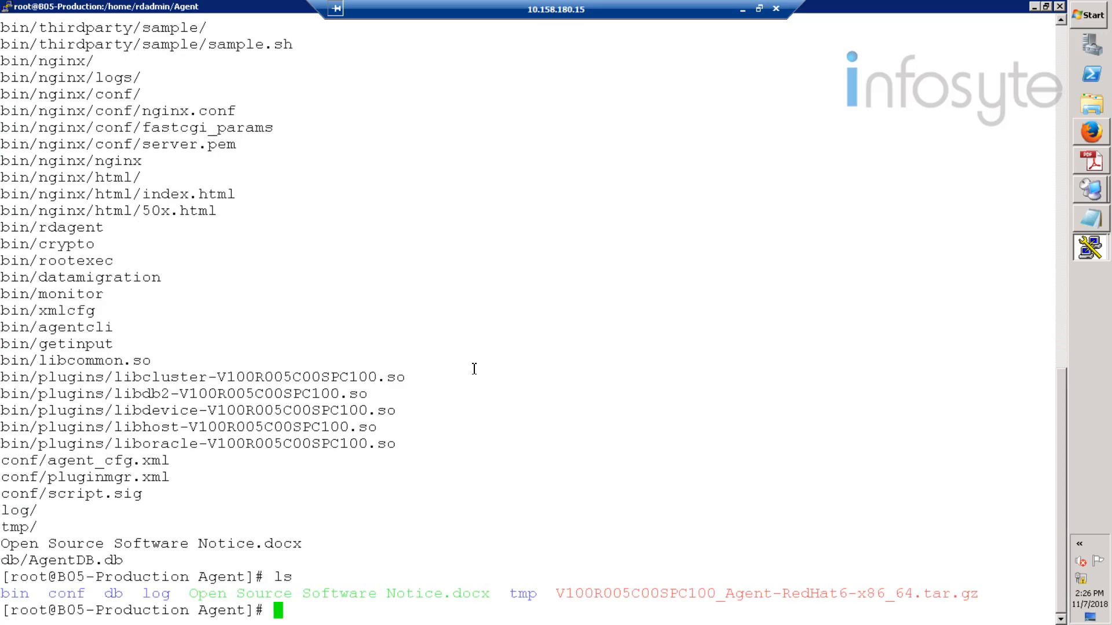
- Enter the bin folder and list its scripts, pointing out agent_install.sh
{"action": "type", "text": "cd bin"}
{"action": "key", "text": "Return"}
{"action": "type", "text": "ls"}
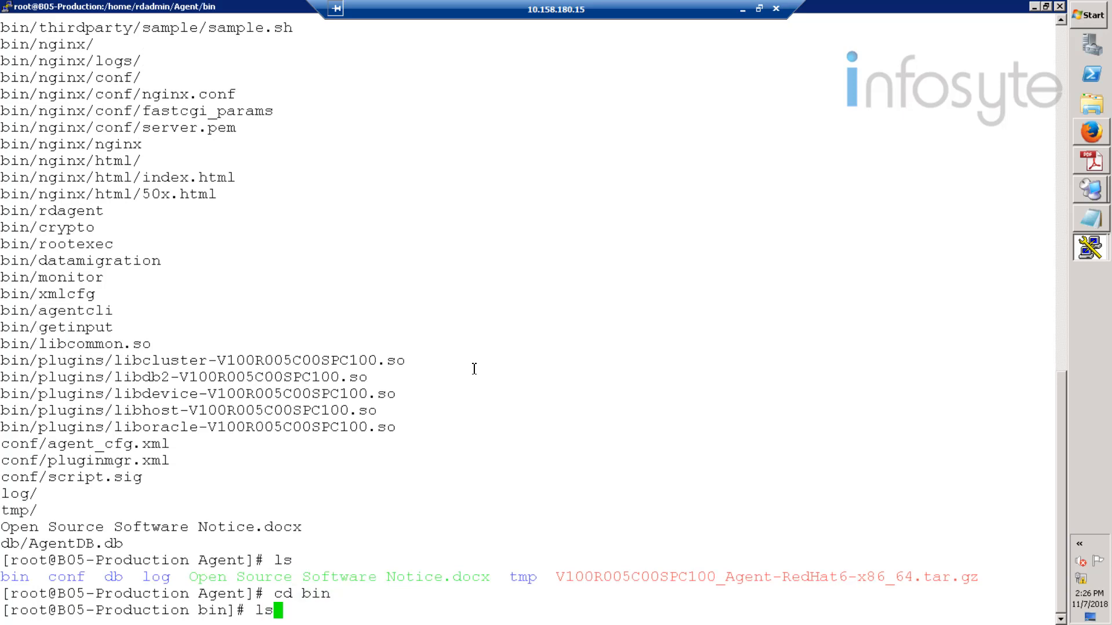
{"action": "key", "text": "Return"}
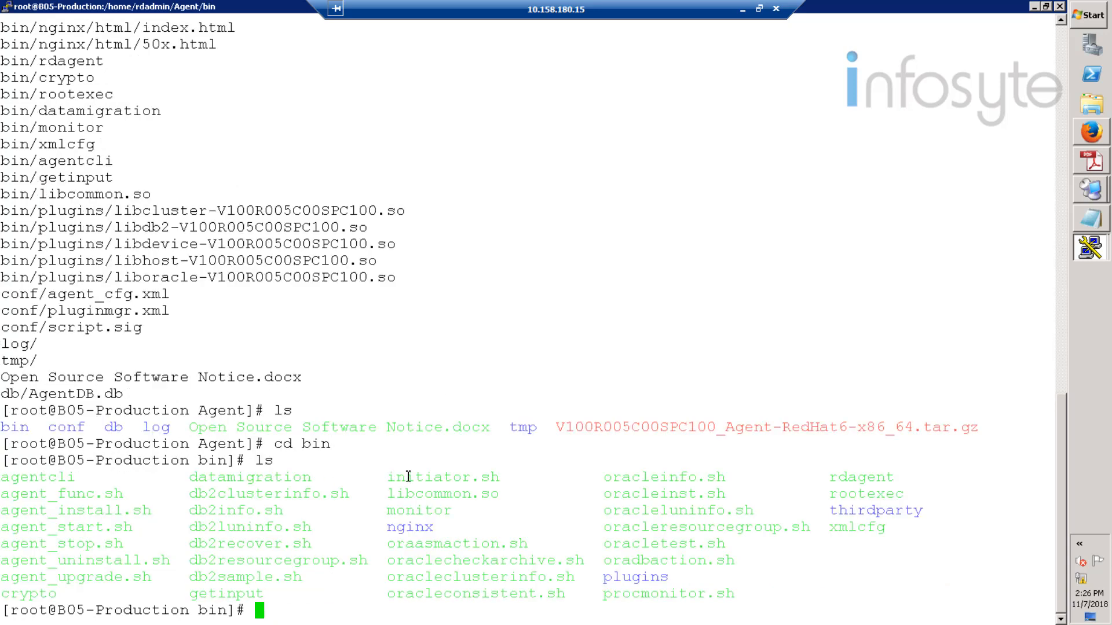
{"action": "left_click_drag", "start_coordinate": [408, 477], "coordinate": [1022, 604]}
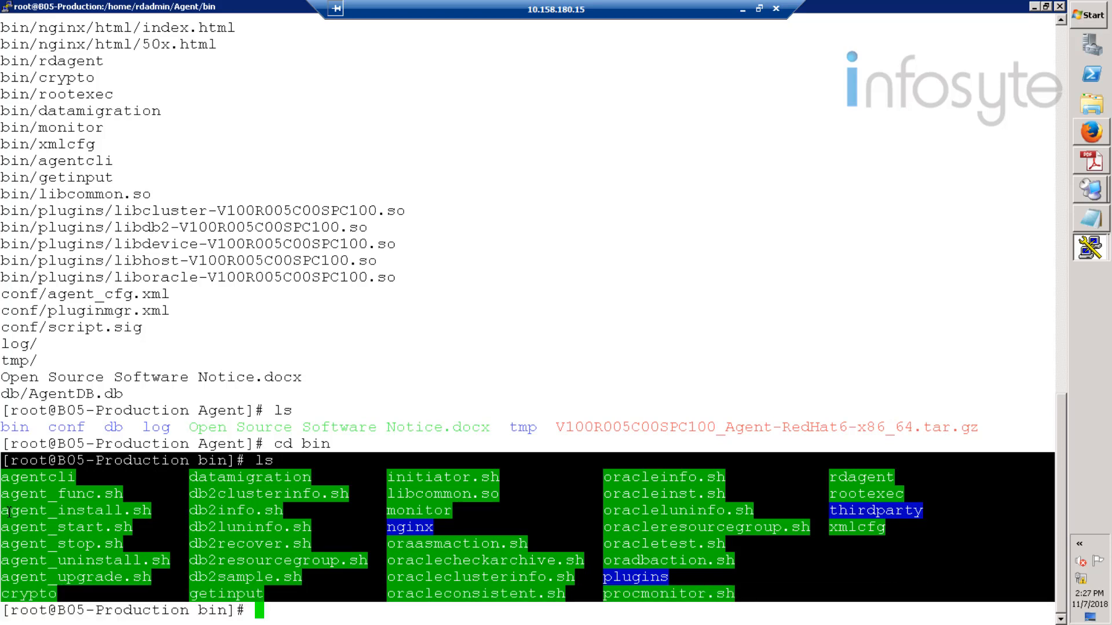
{"action": "left_click_drag", "start_coordinate": [2, 512], "coordinate": [132, 513]}
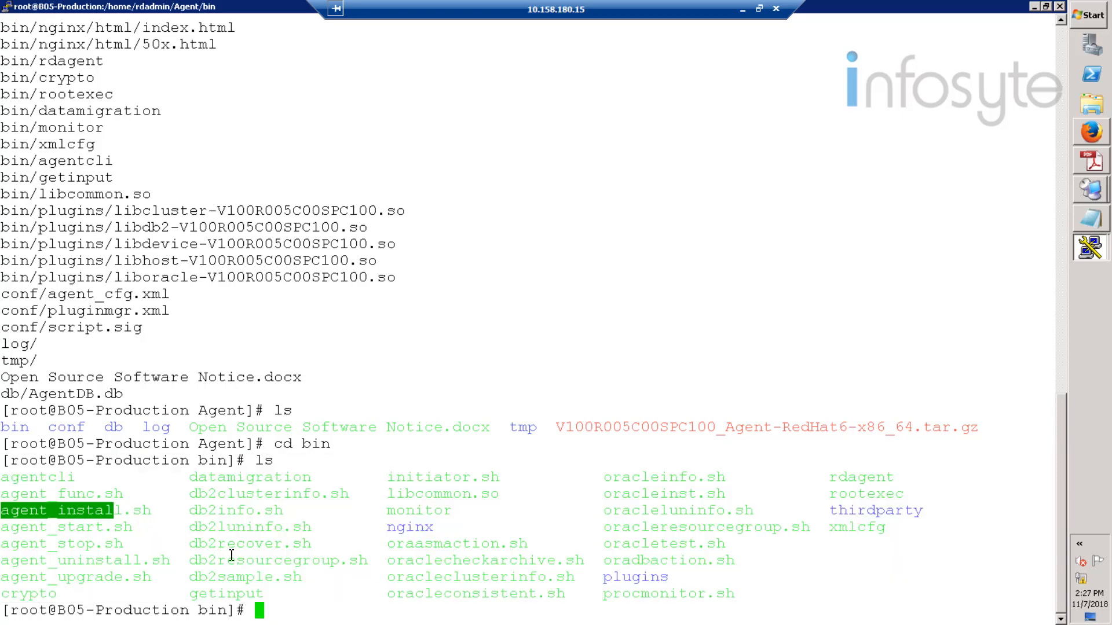
{"action": "left_click", "coordinate": [268, 609]}
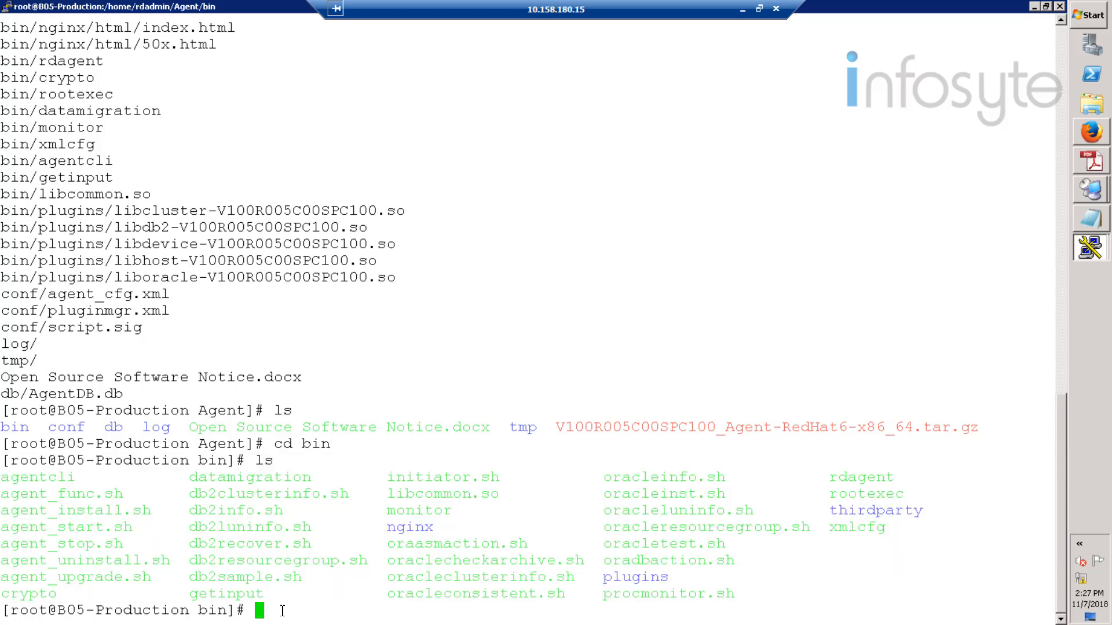
{"action": "type", "text": "sh agent_install.sh"}
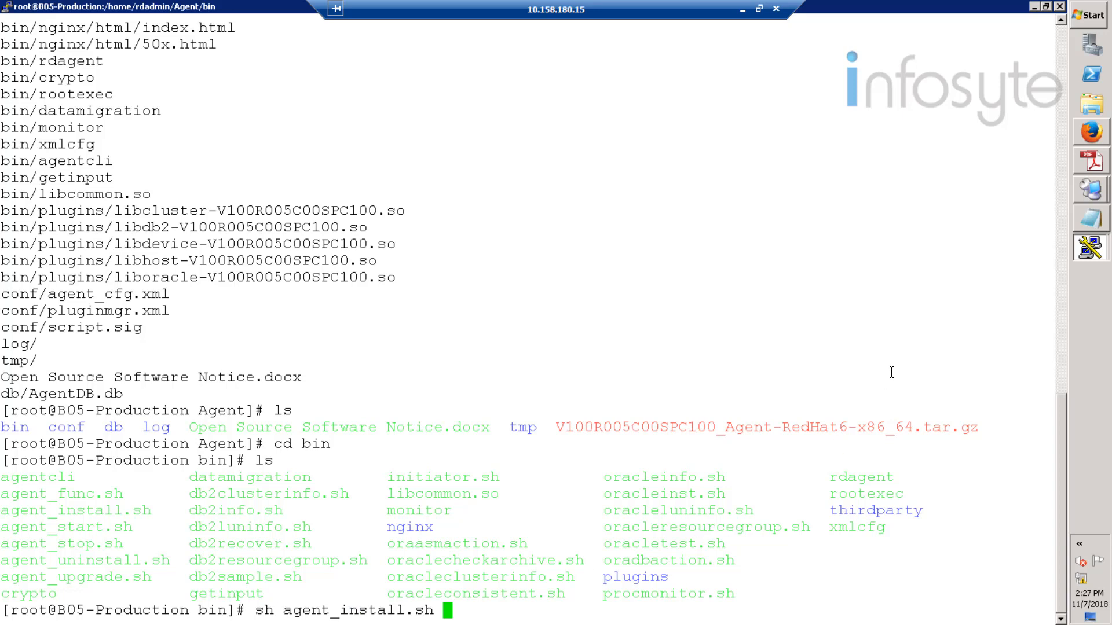
- Install the agent as rdadmin on 192.168.20.20, accepting default ports 8091 and 59526
{"action": "key", "text": "Return"}
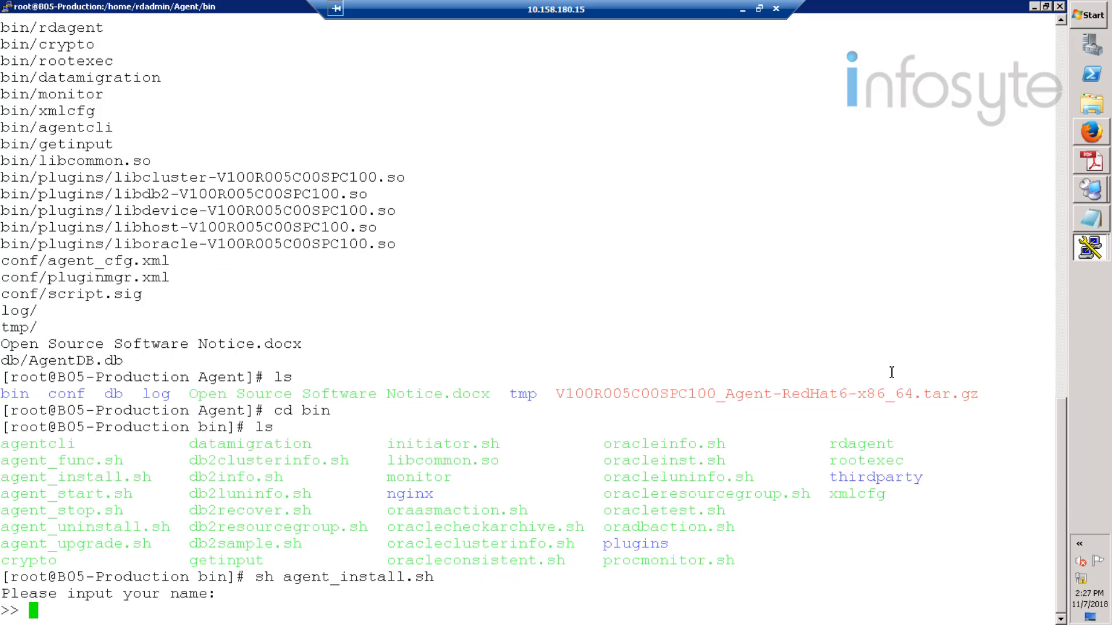
{"action": "type", "text": "rdadmin"}
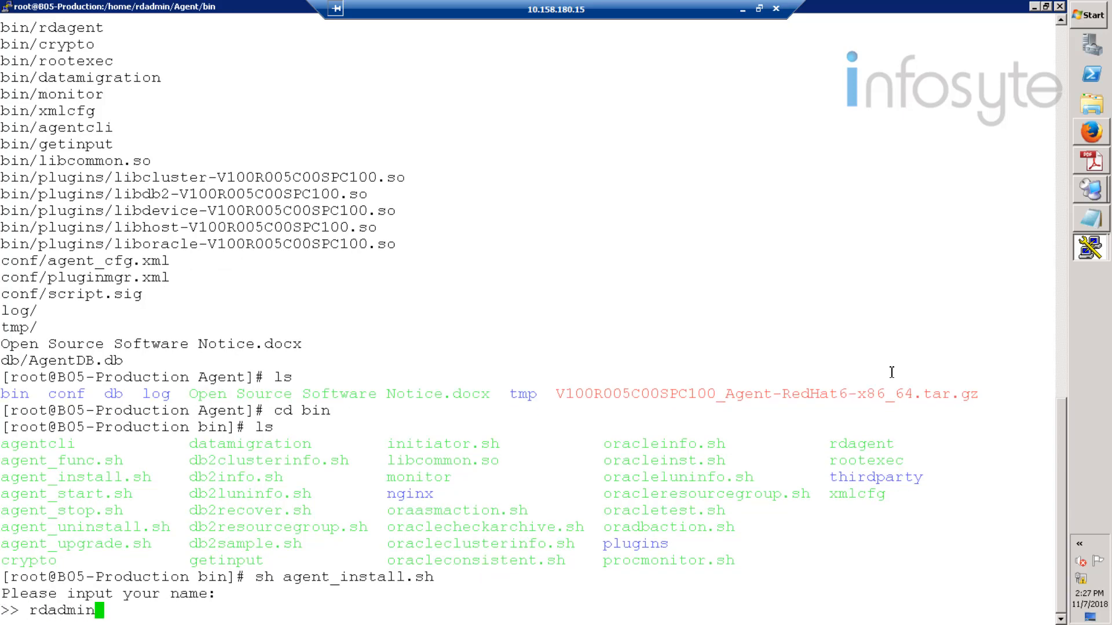
{"action": "key", "text": "Return"}
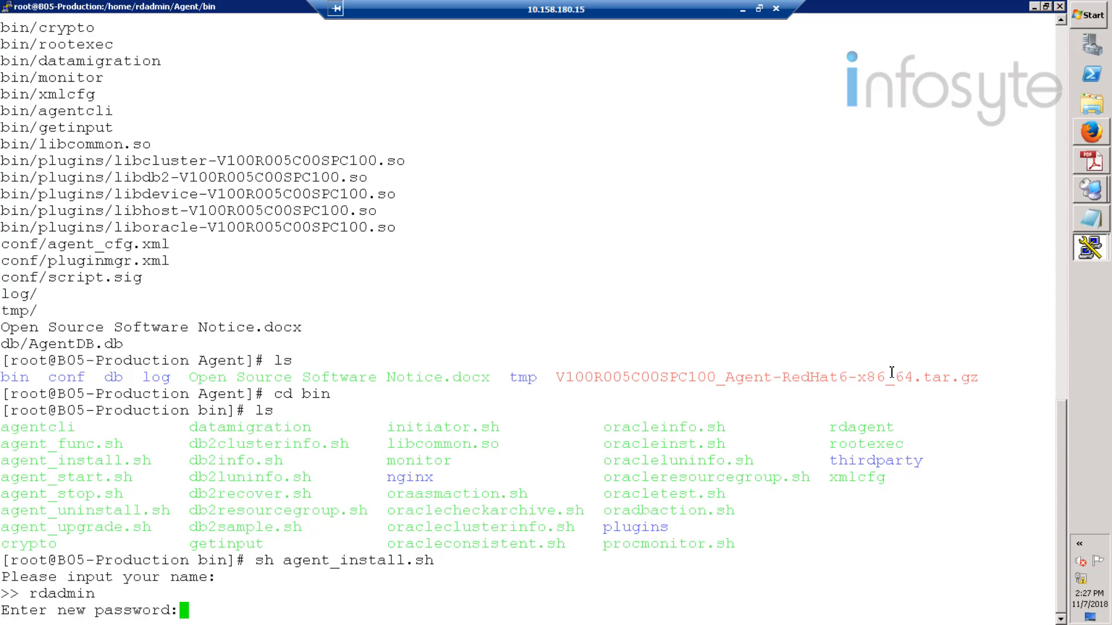
{"action": "type", "text": "**********"}
{"action": "key", "text": "Return"}
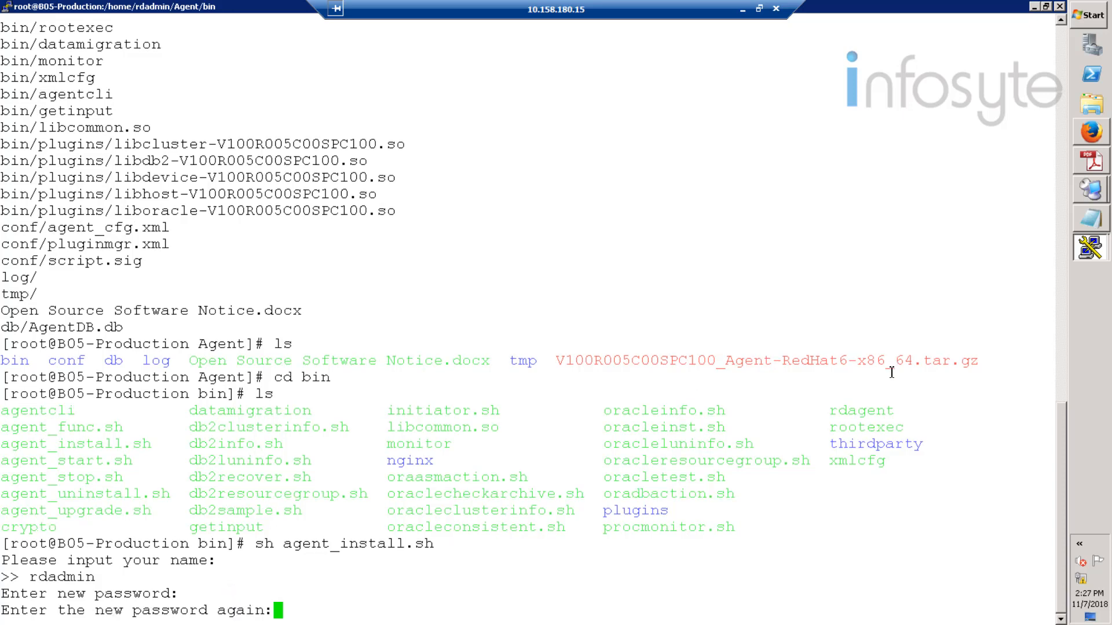
{"action": "type", "text": "**********"}
{"action": "key", "text": "Return"}
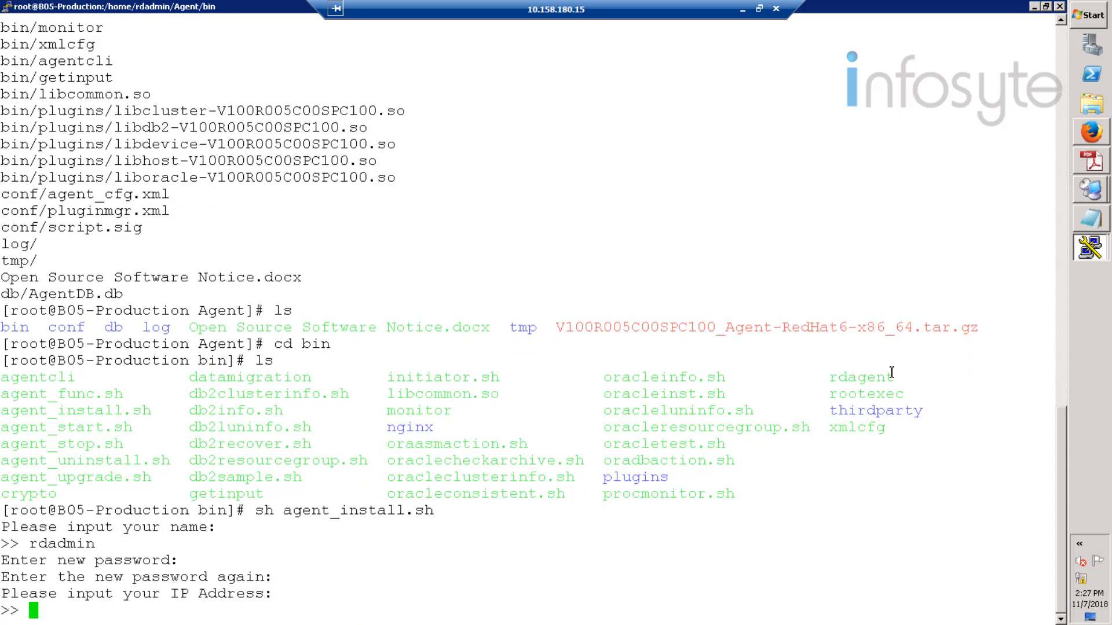
{"action": "type", "text": "192.168"}
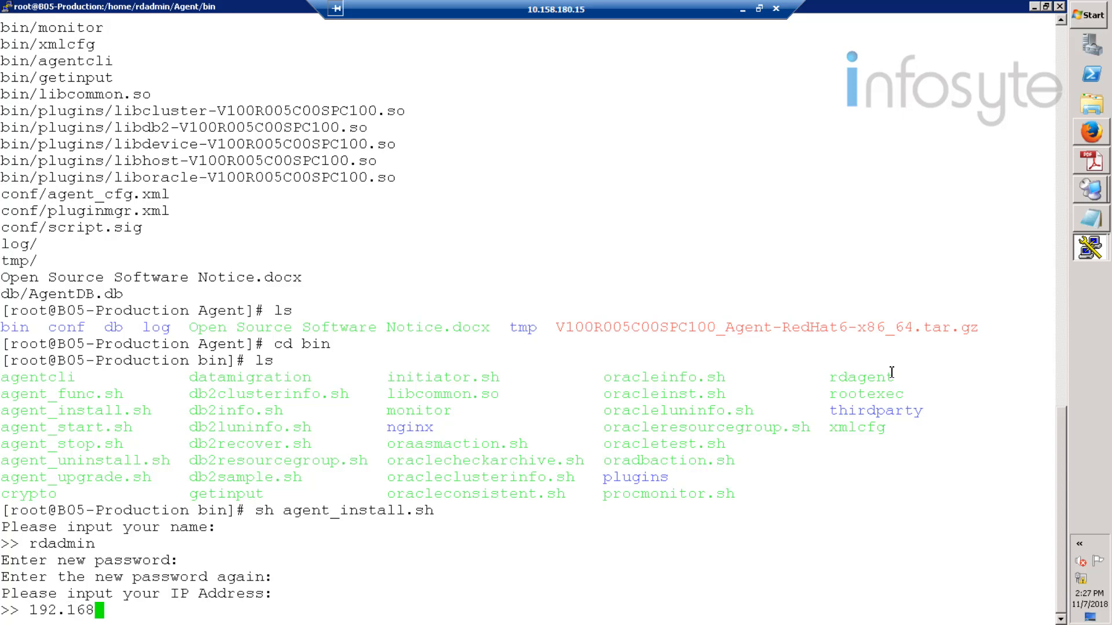
{"action": "type", "text": ".20.20"}
{"action": "key", "text": "Return"}
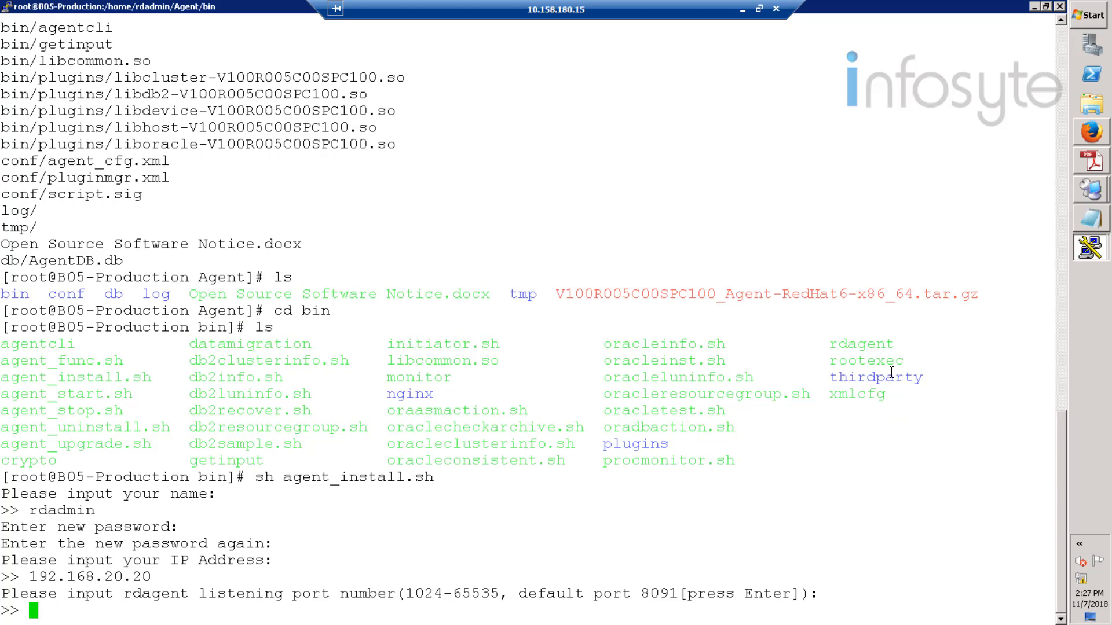
{"action": "key", "text": "Return"}
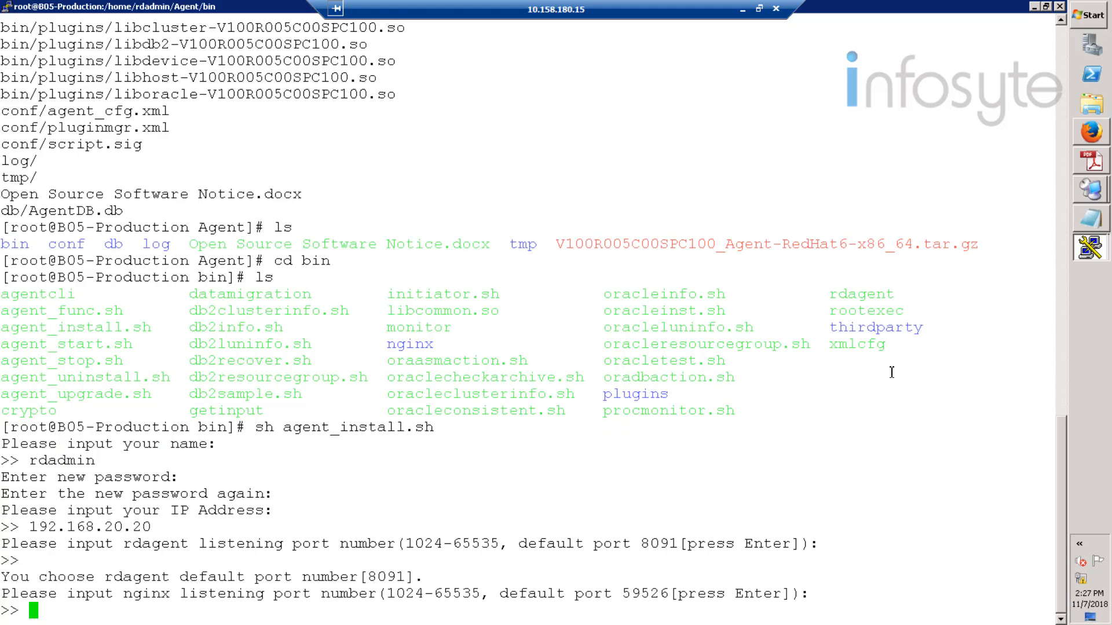
{"action": "key", "text": "Return"}
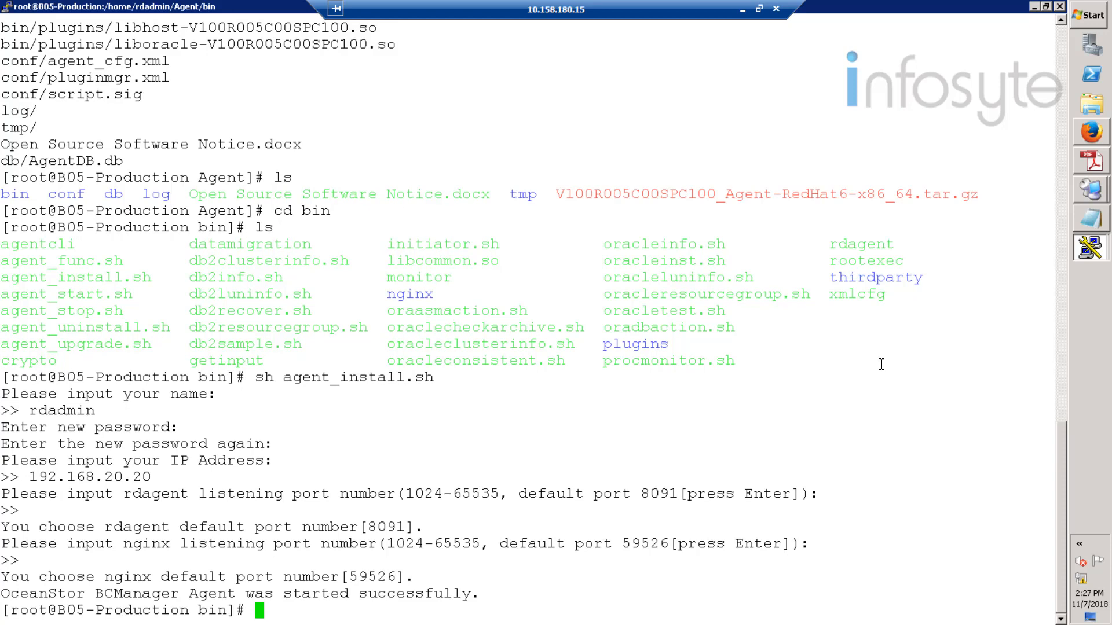
{"action": "left_click", "coordinate": [1091, 255]}
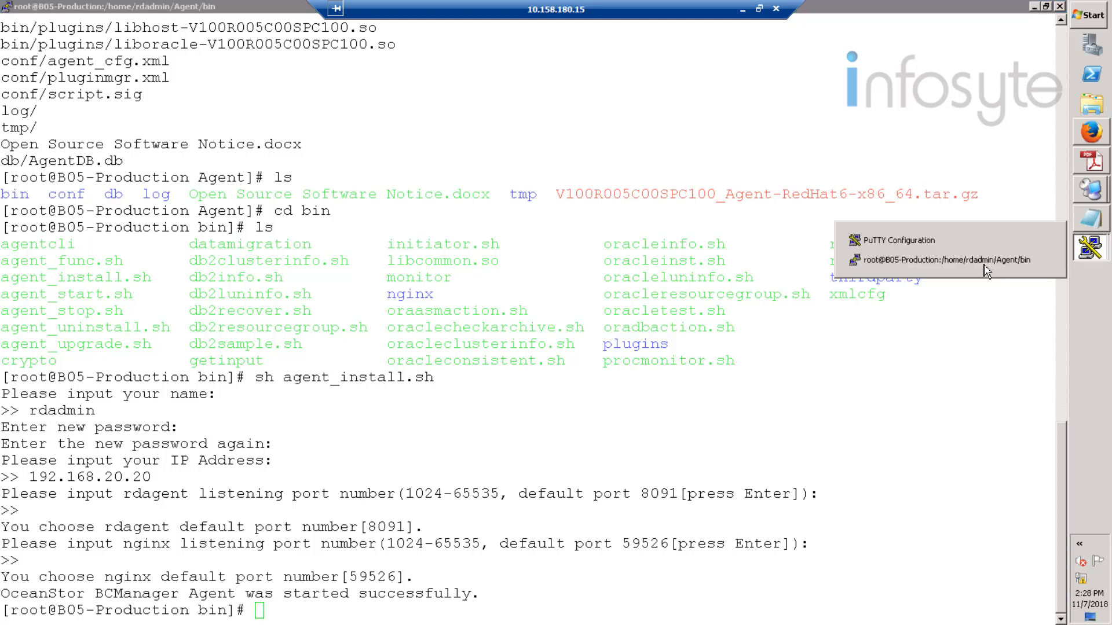
- Log in as root to the disaster host 192.168.20.21 in a maximized session
{"action": "left_click", "coordinate": [931, 241]}
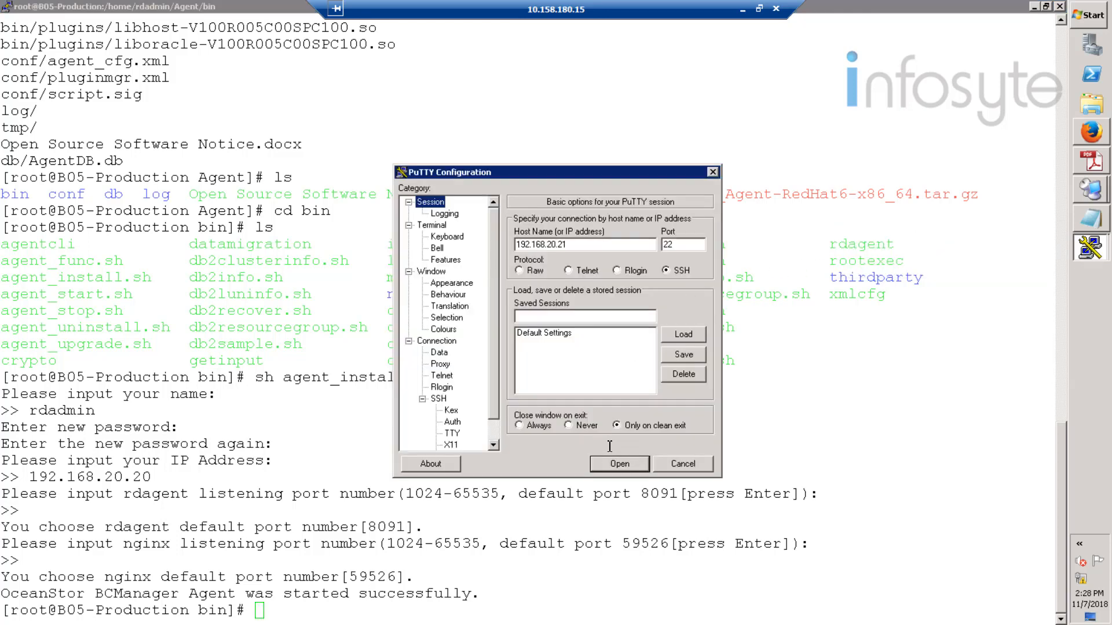
{"action": "left_click", "coordinate": [619, 465]}
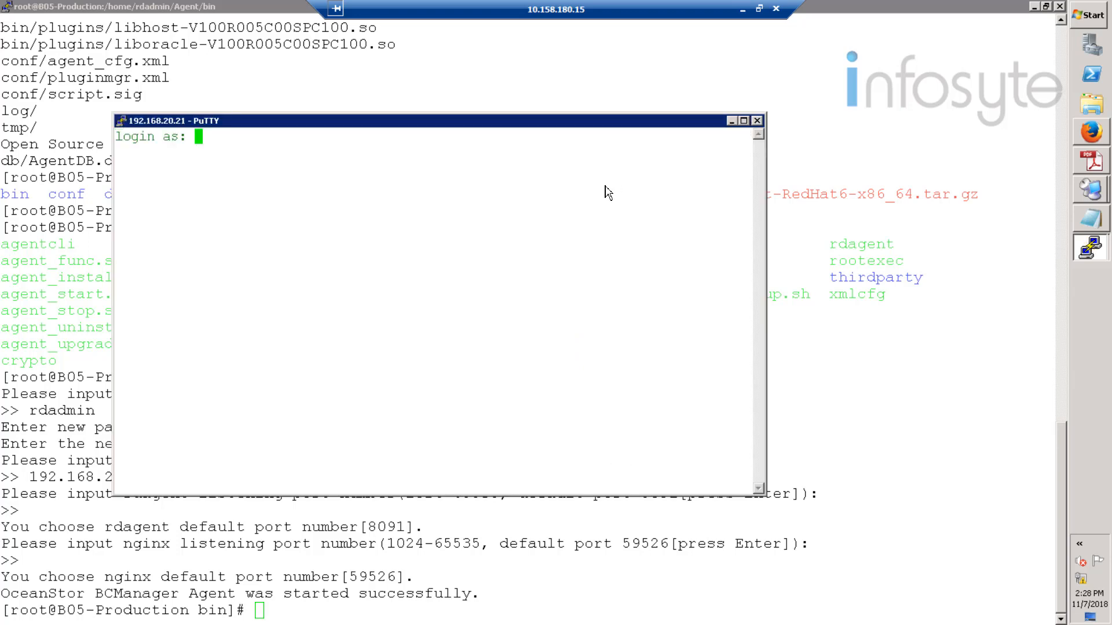
{"action": "left_click", "coordinate": [744, 121]}
{"action": "type", "text": "root"}
{"action": "key", "text": "Return"}
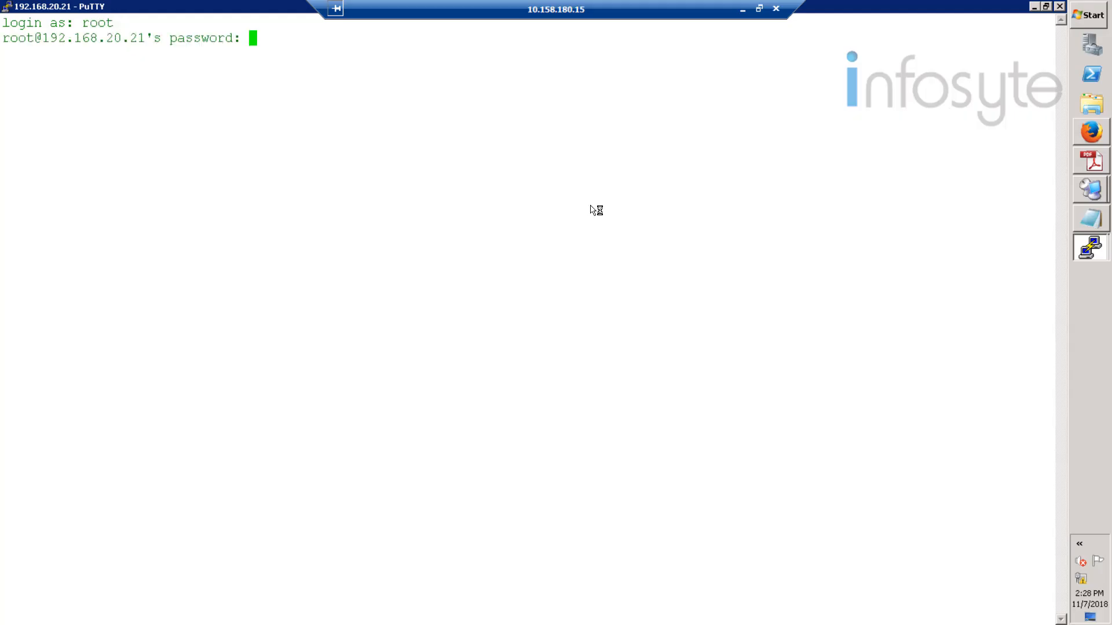
{"action": "key", "text": "Return"}
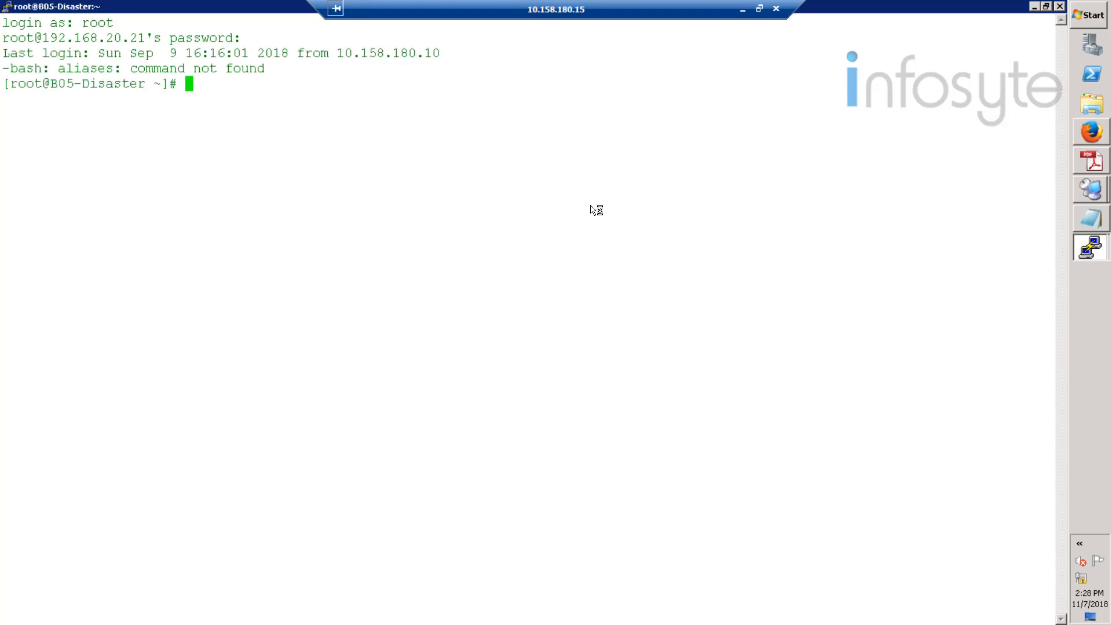
- Create the rdadmin user with a password and switch to it
{"action": "right_click", "coordinate": [596, 210]}
{"action": "key", "text": "Return"}
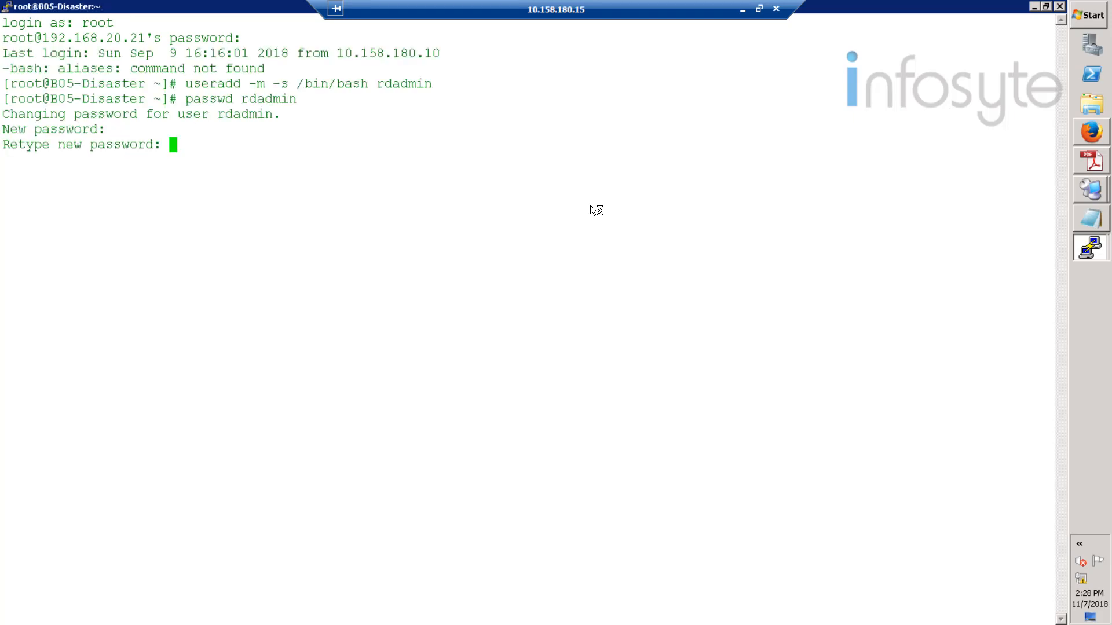
{"action": "key", "text": "Return"}
{"action": "type", "text": "su - rdadmin"}
{"action": "key", "text": "Return"}
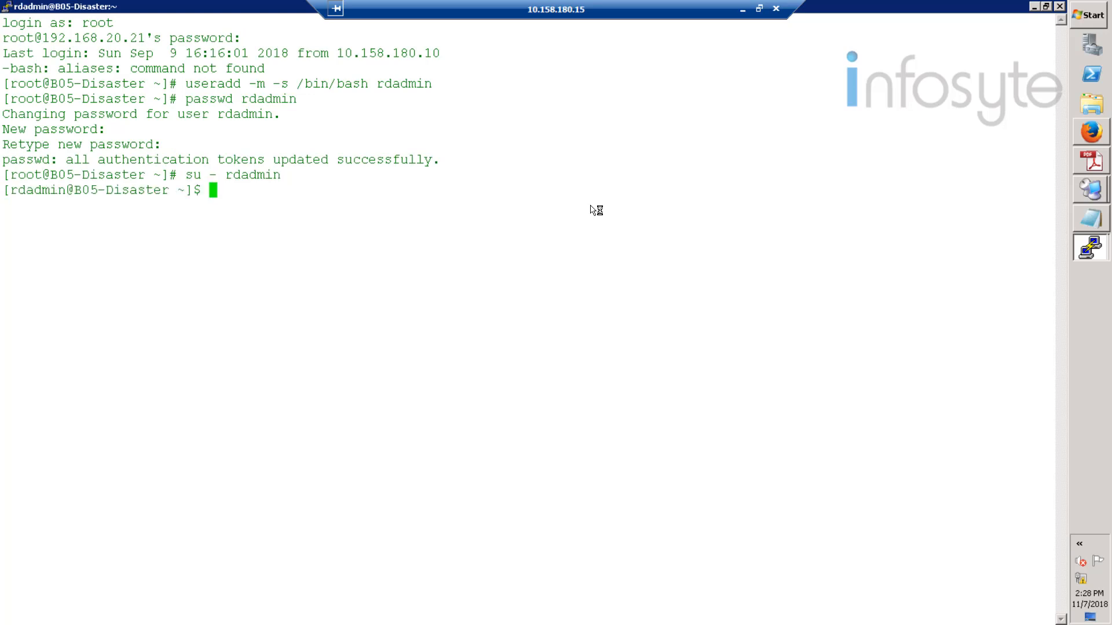
- Replace the PATH line in .bash_profile with the Oracle environment variables, then reload it
{"action": "type", "text": "vi .basgh"}
{"action": "key", "text": "BackSpace"}
{"action": "key", "text": "BackSpace"}
{"action": "type", "text": "h_profile"}
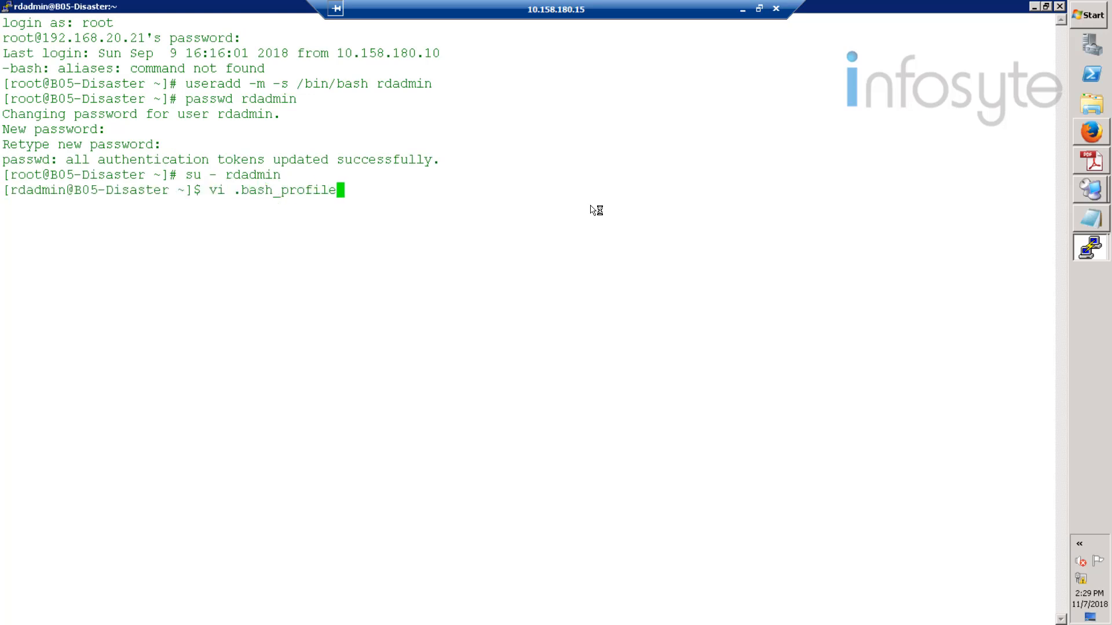
{"action": "key", "text": "Return"}
{"action": "key", "text": "Down"}
{"action": "key", "text": "Down"}
{"action": "key", "text": "Down"}
{"action": "key", "text": "Down"}
{"action": "key", "text": "Down"}
{"action": "key", "text": "Down"}
{"action": "key", "text": "Down"}
{"action": "key", "text": "Down"}
{"action": "key", "text": "Down"}
{"action": "key", "text": "Down"}
{"action": "key", "text": "Down"}
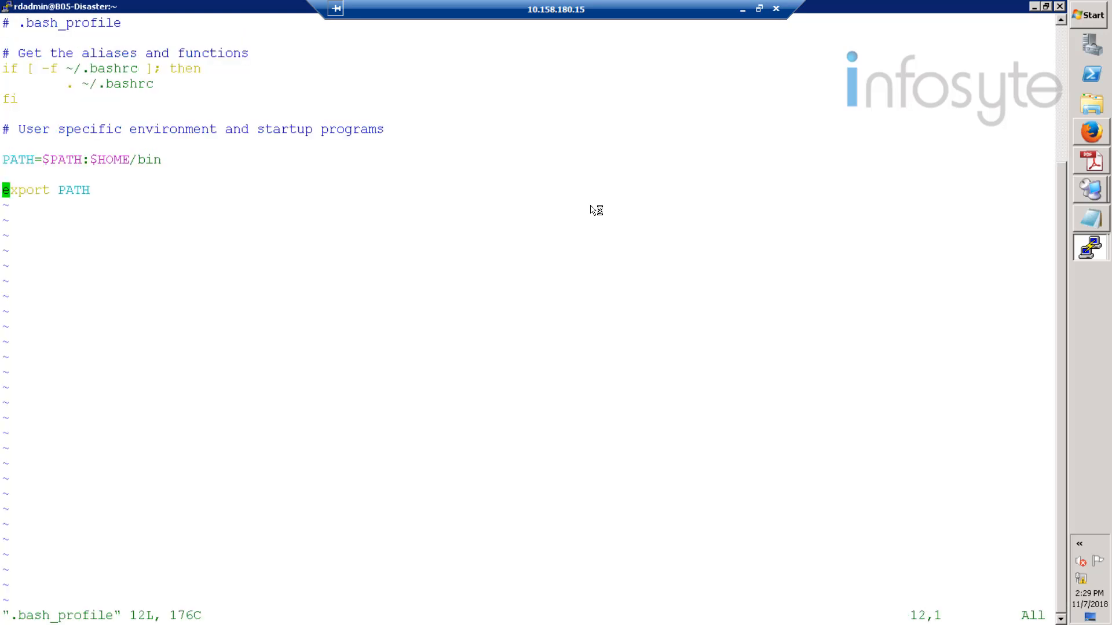
{"action": "key", "text": "d"}
{"action": "key", "text": "d"}
{"action": "key", "text": "i"}
{"action": "right_click", "coordinate": [596, 211]}
{"action": "key", "text": "Return"}
{"action": "key", "text": "Escape"}
{"action": "type", "text": ":wq"}
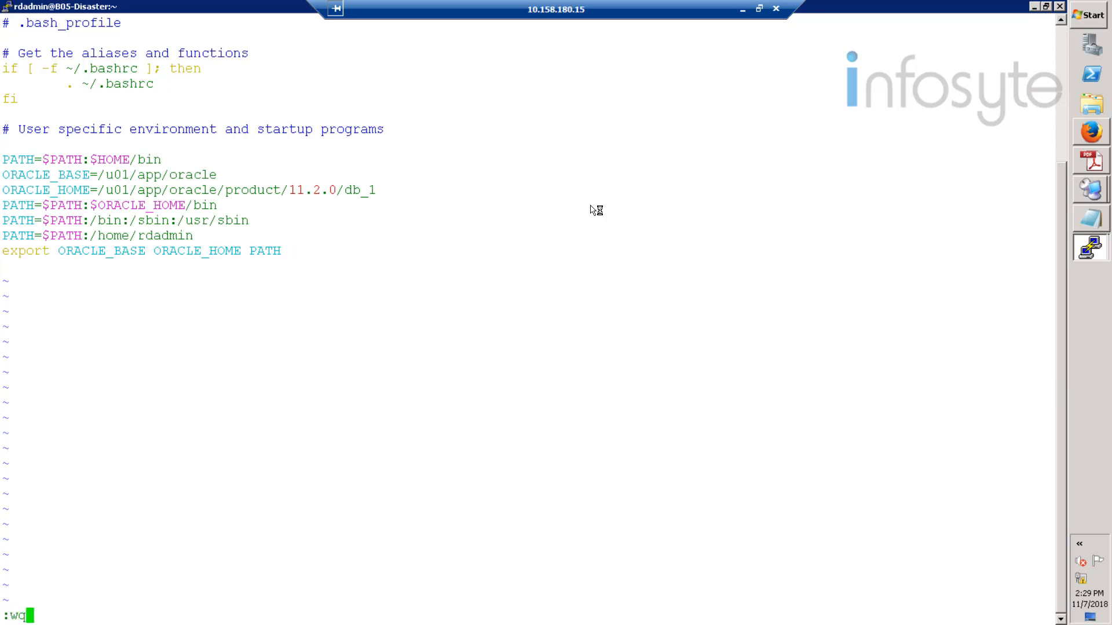
{"action": "key", "text": "Return"}
{"action": "type", "text": "source .bash_profile"}
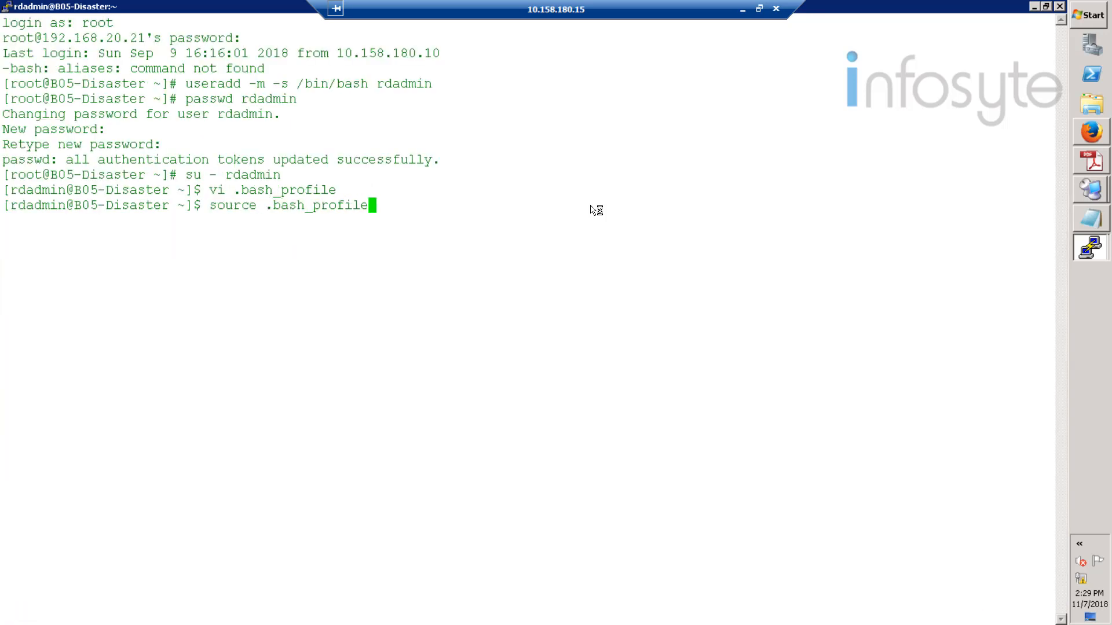
{"action": "key", "text": "Return"}
- Create the Agent folder in rdadmin's home and return to root
{"action": "type", "text": "exi"}
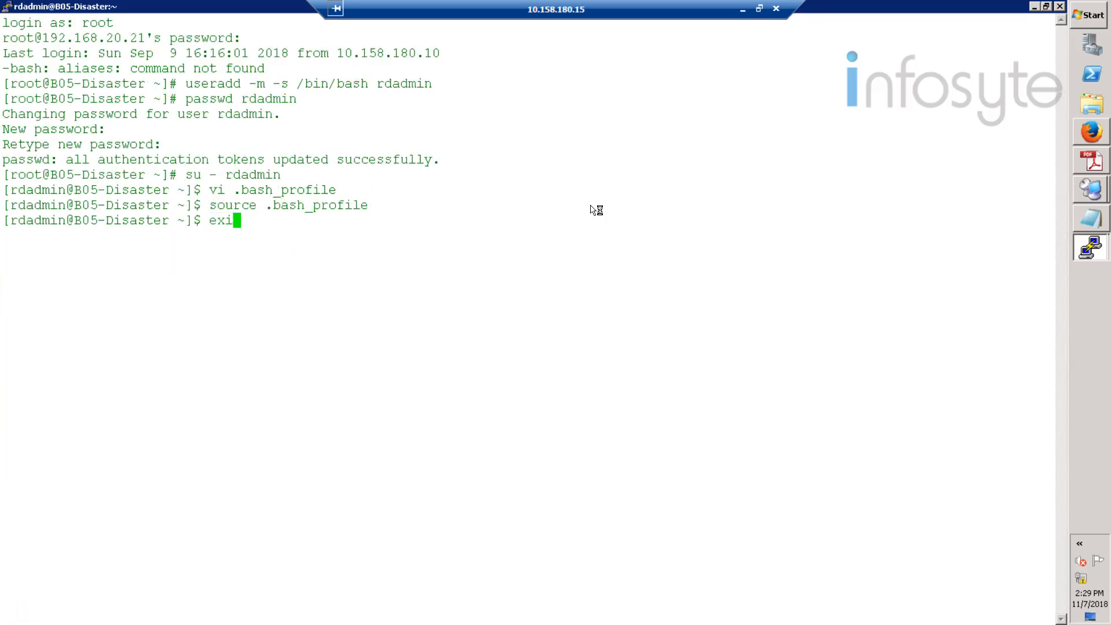
{"action": "key", "text": "BackSpace"}
{"action": "key", "text": "BackSpace"}
{"action": "key", "text": "BackSpace"}
{"action": "type", "text": "mkdir Agent"}
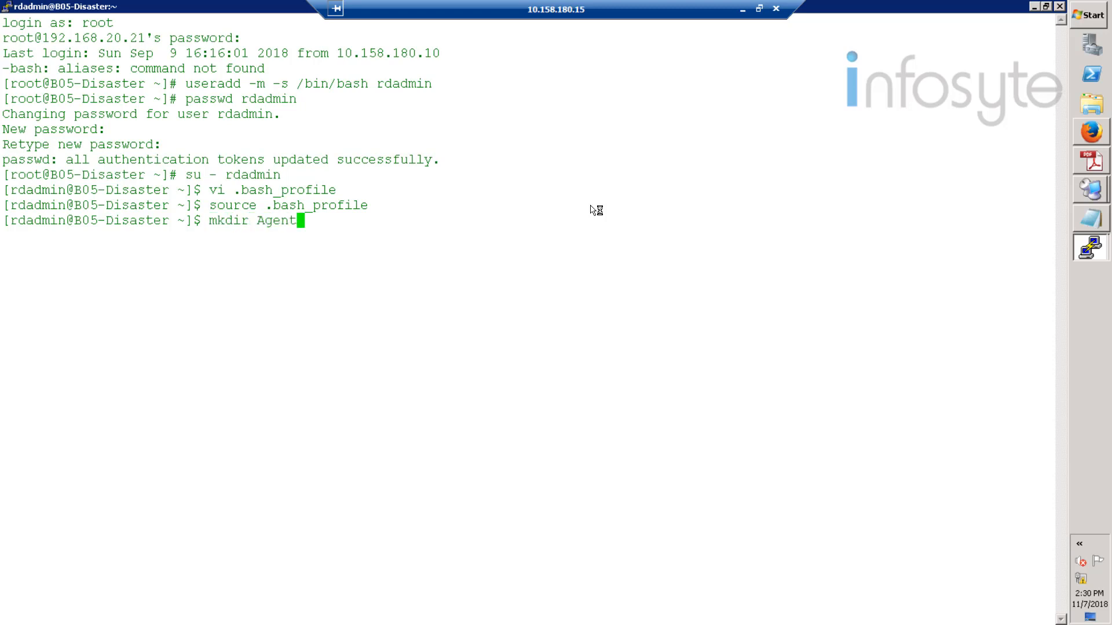
{"action": "key", "text": "Return"}
{"action": "type", "text": "exit"}
{"action": "key", "text": "Return"}
- Copy the agent package from /opt into /home/rdadmin/Agent/ and change into that folder
{"action": "type", "text": "cp /opt/hc"}
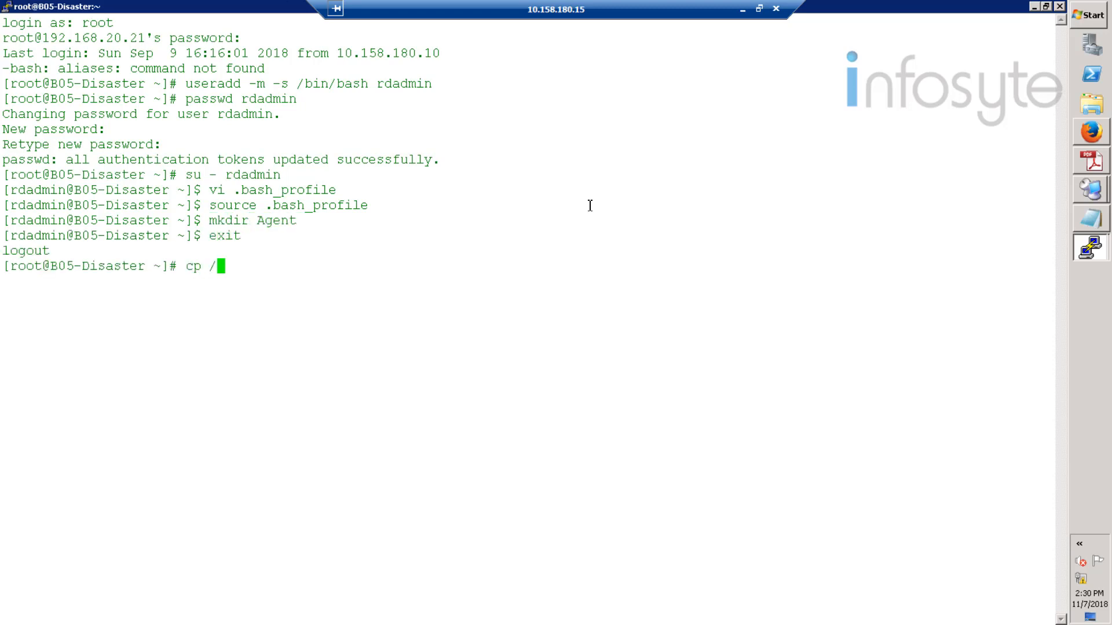
{"action": "key", "text": "Tab"}
{"action": "key", "text": "Tab"}
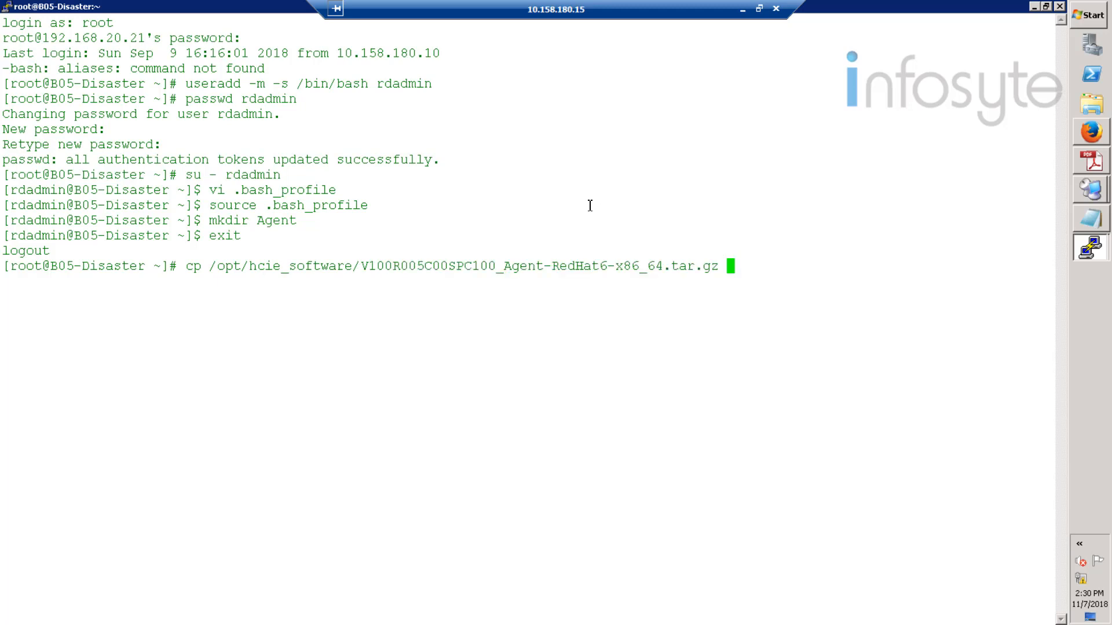
{"action": "type", "text": "/home/rdadmin/Agent"}
{"action": "type", "text": "/"}
{"action": "key", "text": "Return"}
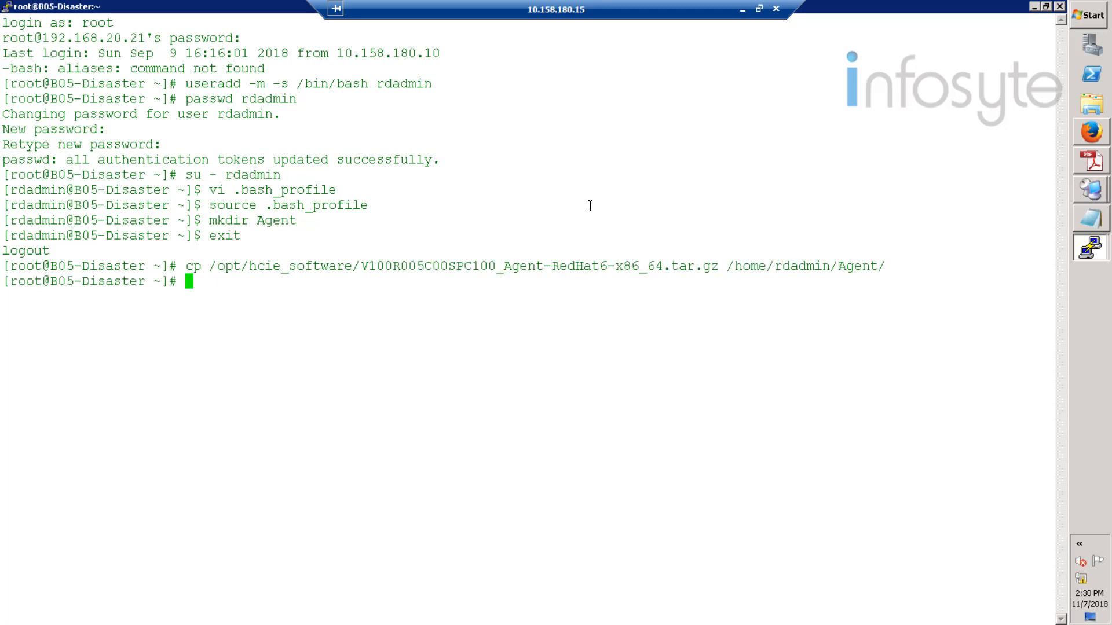
{"action": "type", "text": "cd /home/rdadm"}
{"action": "key", "text": "Tab"}
{"action": "key", "text": "Tab"}
{"action": "key", "text": "Return"}
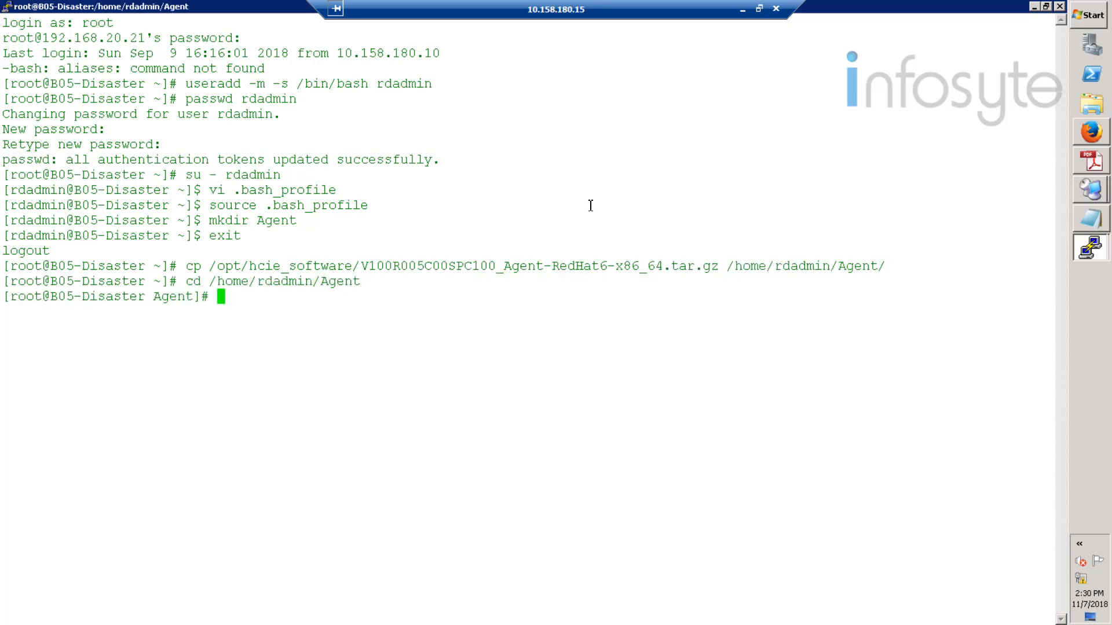
- Extract the agent package in the disaster host's Agent folder
{"action": "type", "text": "tar -zxvf V"}
{"action": "key", "text": "Tab"}
{"action": "key", "text": "Return"}
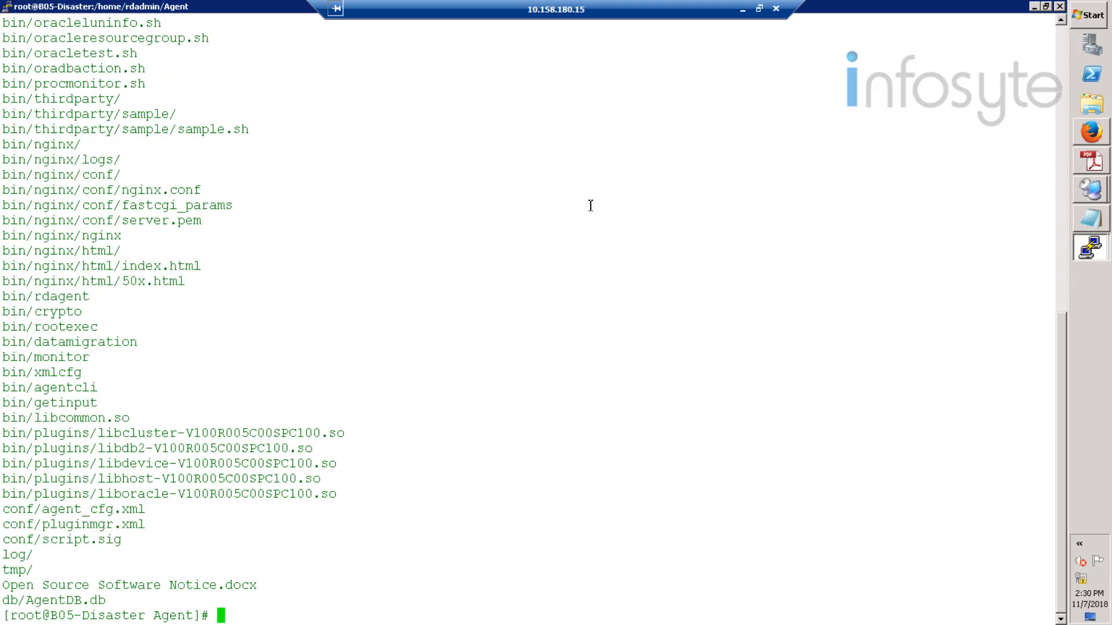
- Install the agent as rdadmin with IP 192.168.20.21 and default ports
{"action": "type", "text": "sh /home/rdadmin/A"}
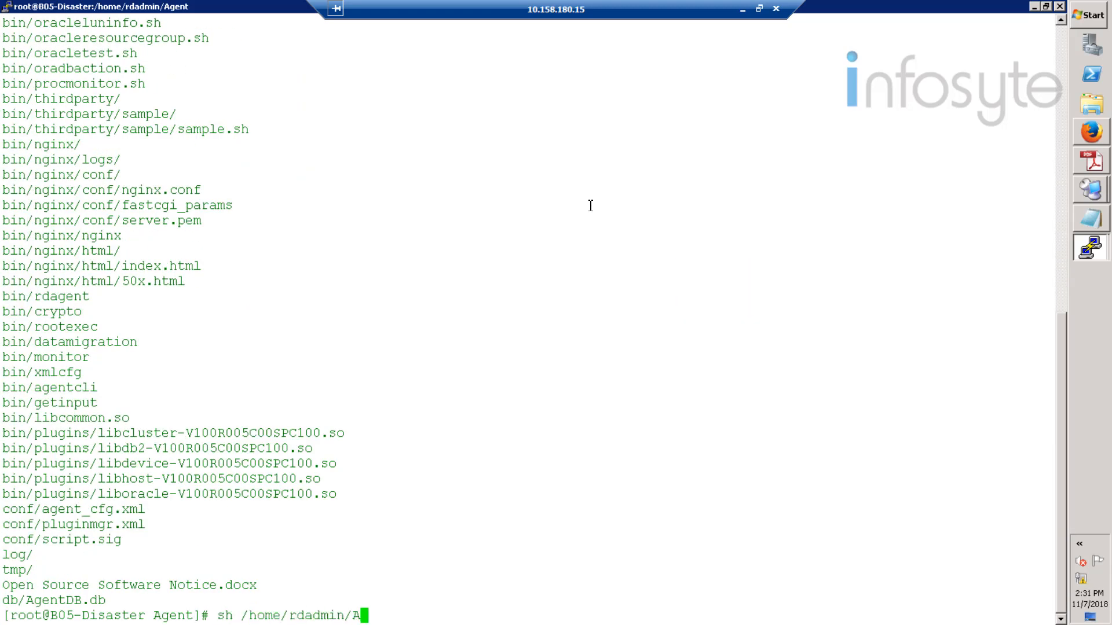
{"action": "type", "text": "gent/bin/agent_"}
{"action": "key", "text": "Tab"}
{"action": "key", "text": "Return"}
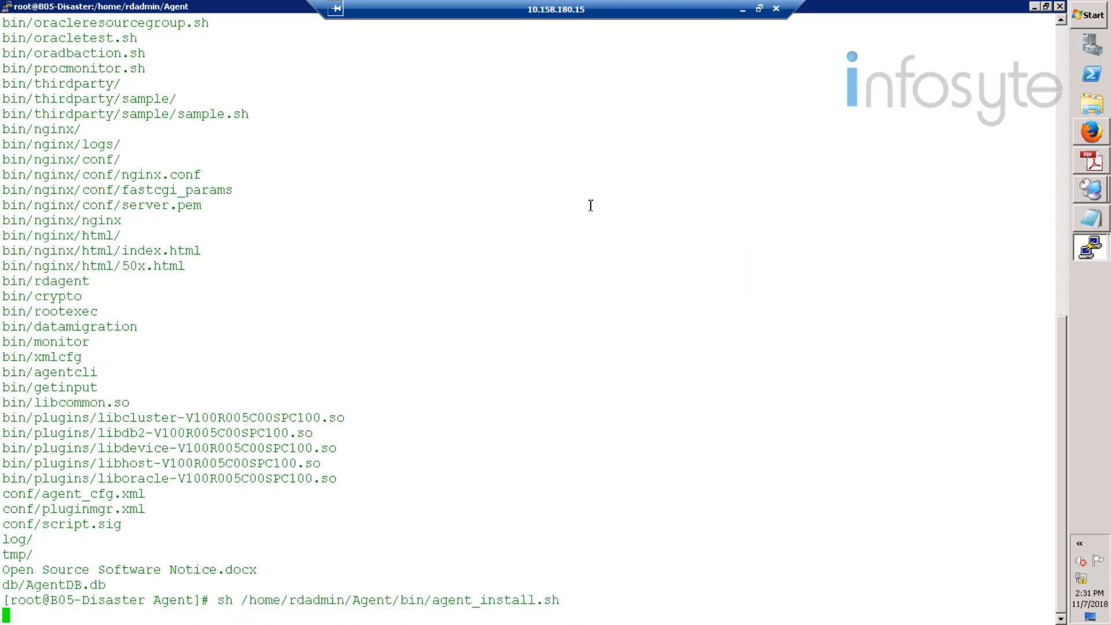
{"action": "type", "text": "rdadmin"}
{"action": "key", "text": "Return"}
{"action": "key", "text": "Return"}
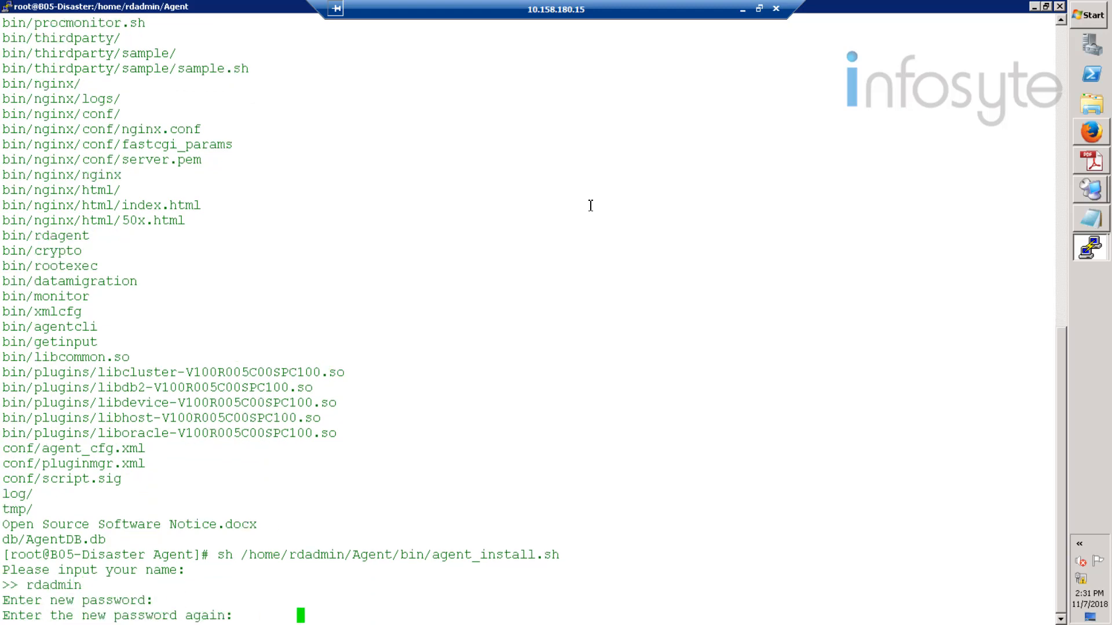
{"action": "key", "text": "Return"}
{"action": "type", "text": "192.168.20.21"}
{"action": "key", "text": "Return"}
{"action": "key", "text": "Return"}
{"action": "key", "text": "Return"}
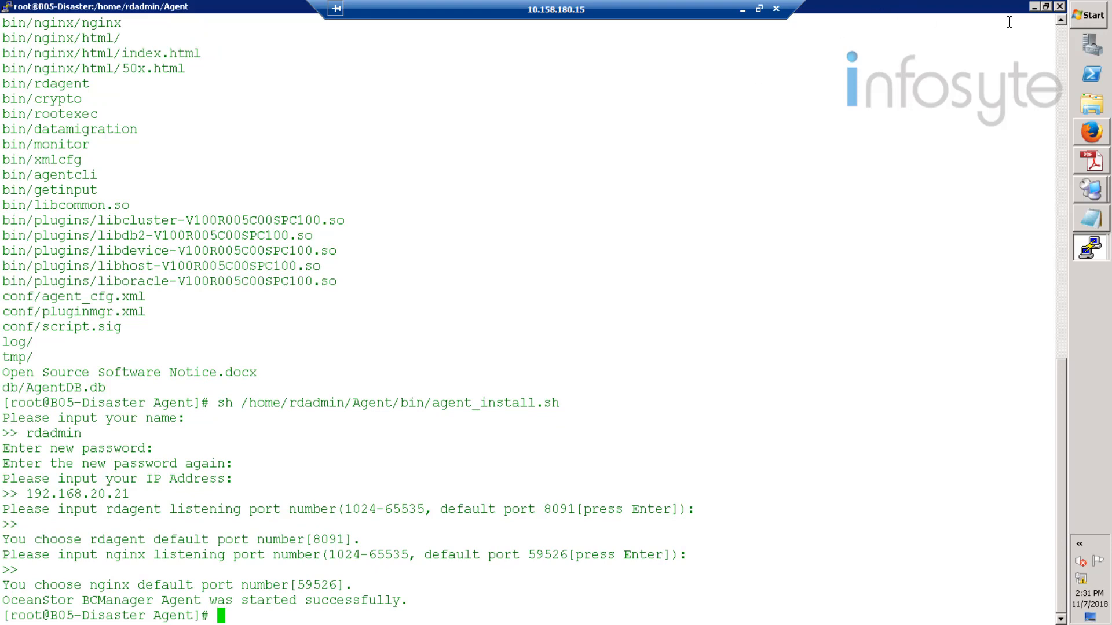
{"action": "left_click", "coordinate": [1034, 7]}
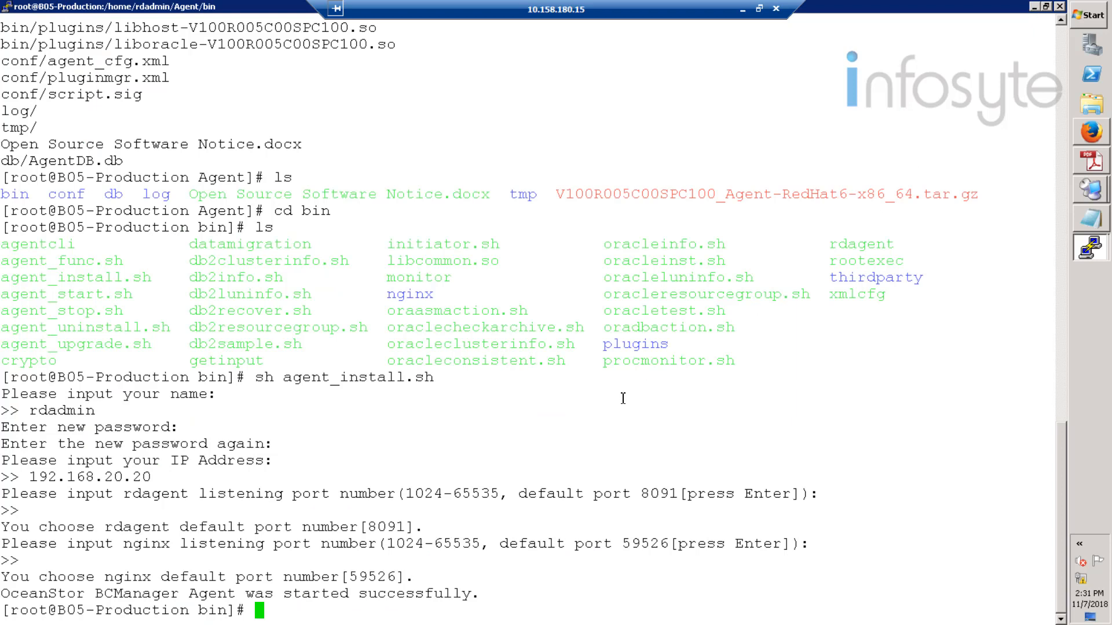
- As oracle on production, run lsnrctl status, which reports no listener on 192.168.20.20:1521
{"action": "type", "text": "su - oracle"}
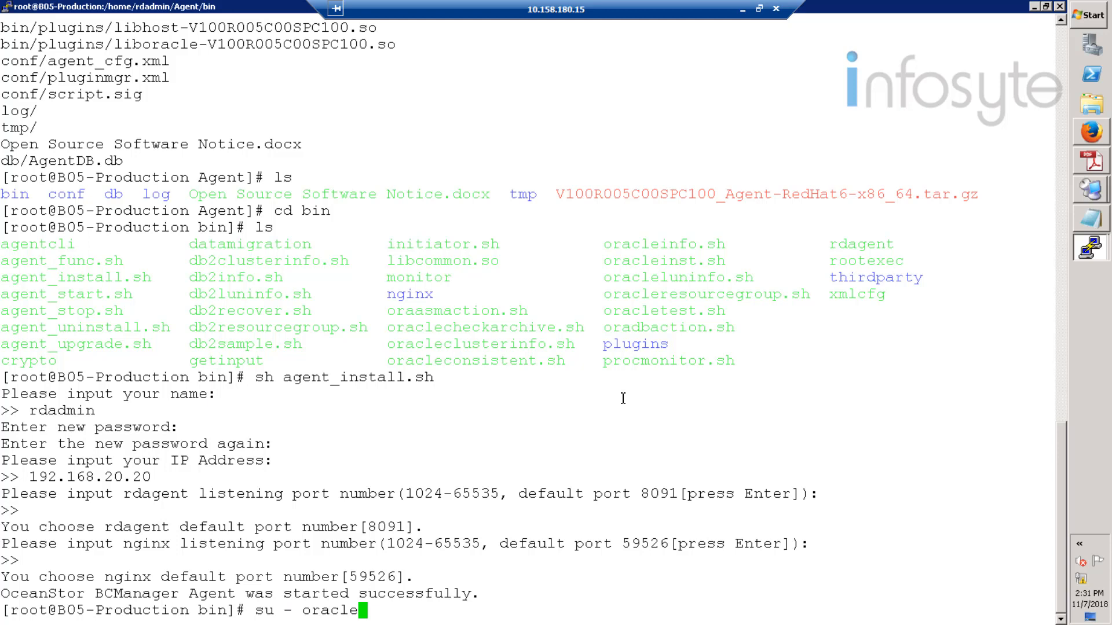
{"action": "key", "text": "Return"}
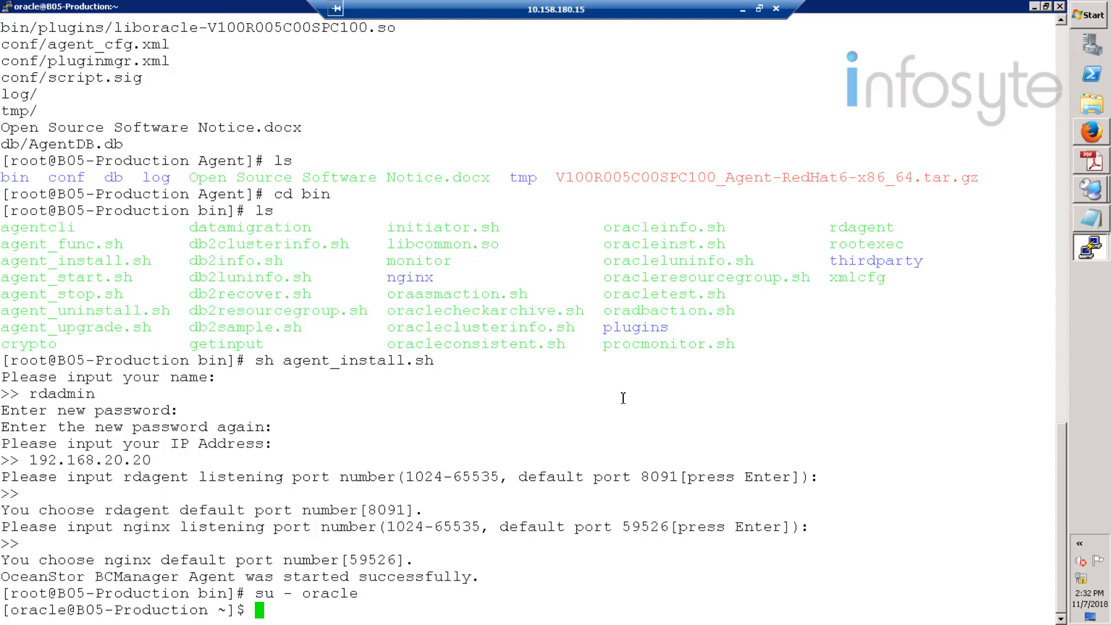
{"action": "type", "text": "lsnrctl status"}
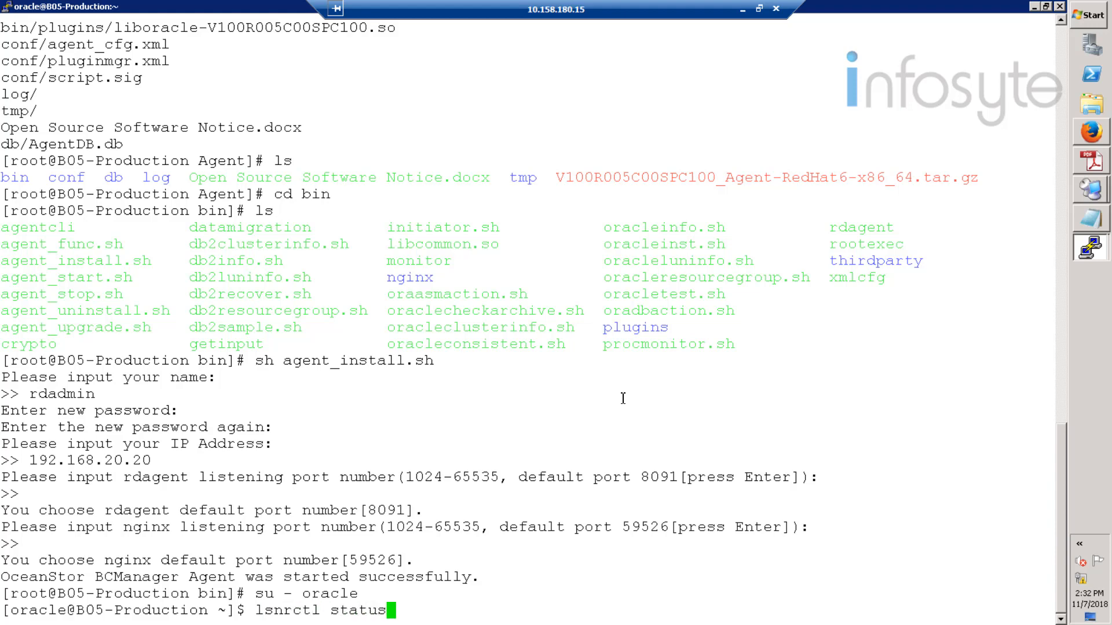
{"action": "key", "text": "Return"}
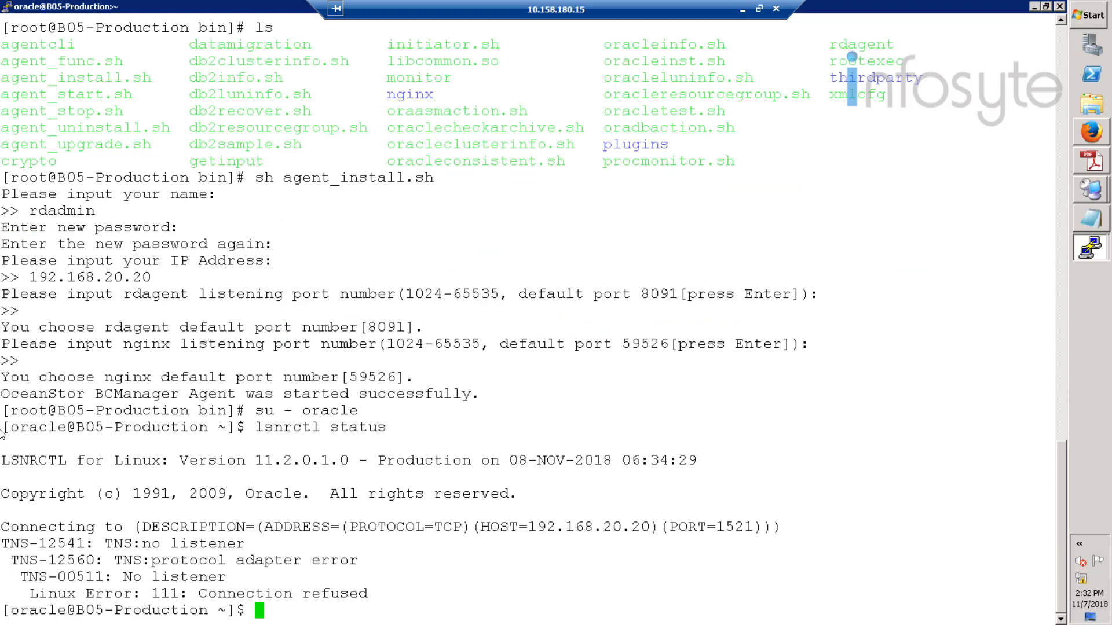
{"action": "left_click_drag", "start_coordinate": [5, 429], "coordinate": [510, 547]}
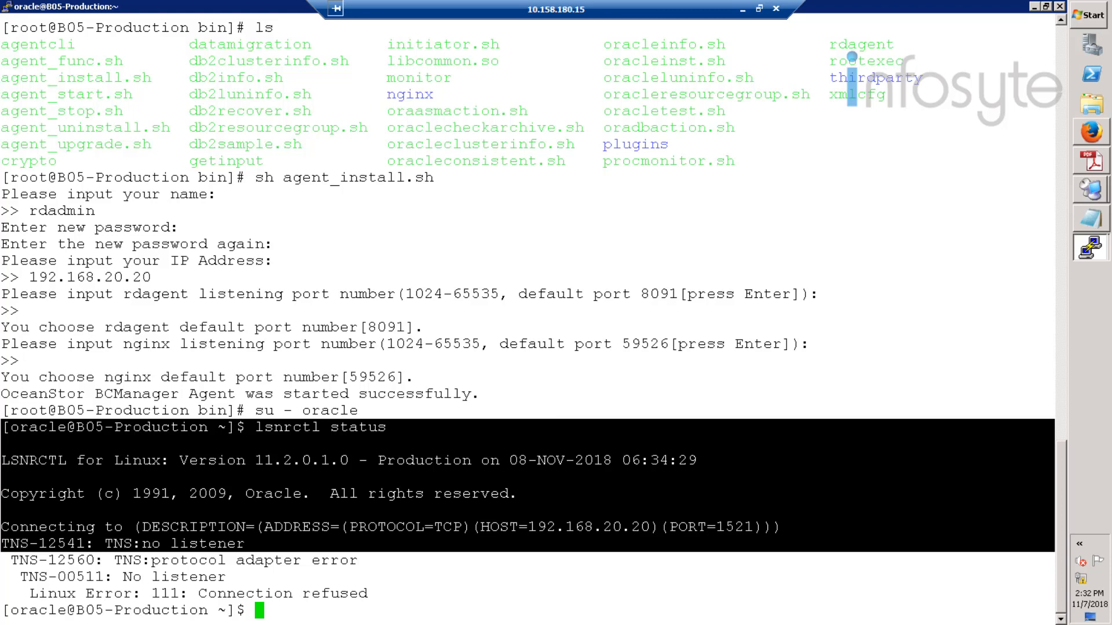
{"action": "left_click", "coordinate": [547, 424]}
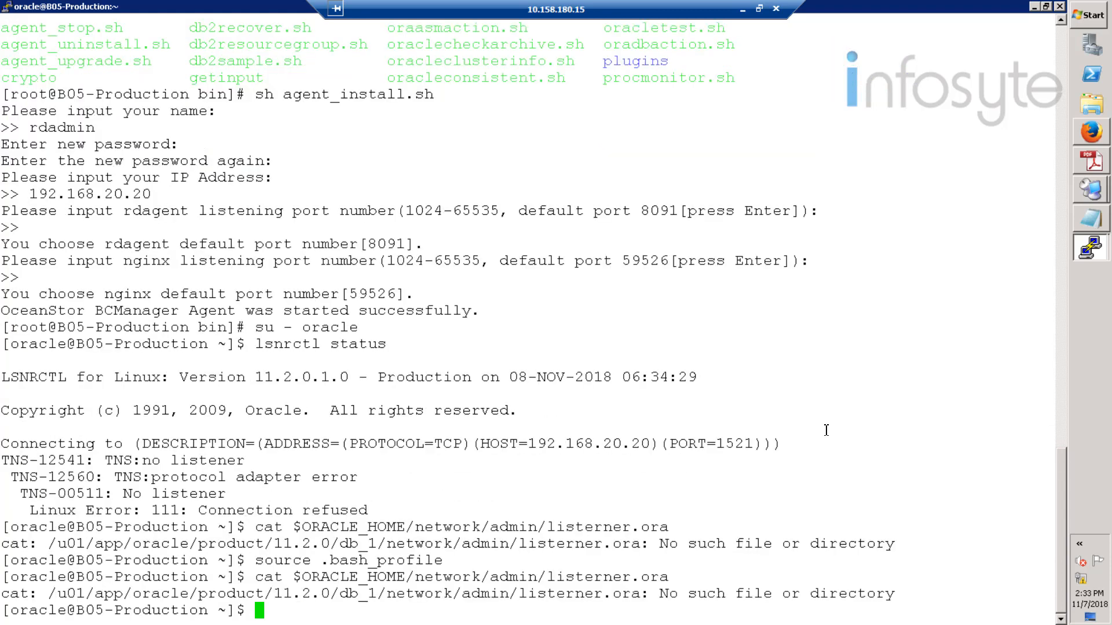
{"action": "type", "text": "vi"}
- Open $ORACLE_HOME/network/admin/listener.ora in vi on the production host
{"action": "key", "text": "BackSpace"}
{"action": "type", "text": "$ORACLE"}
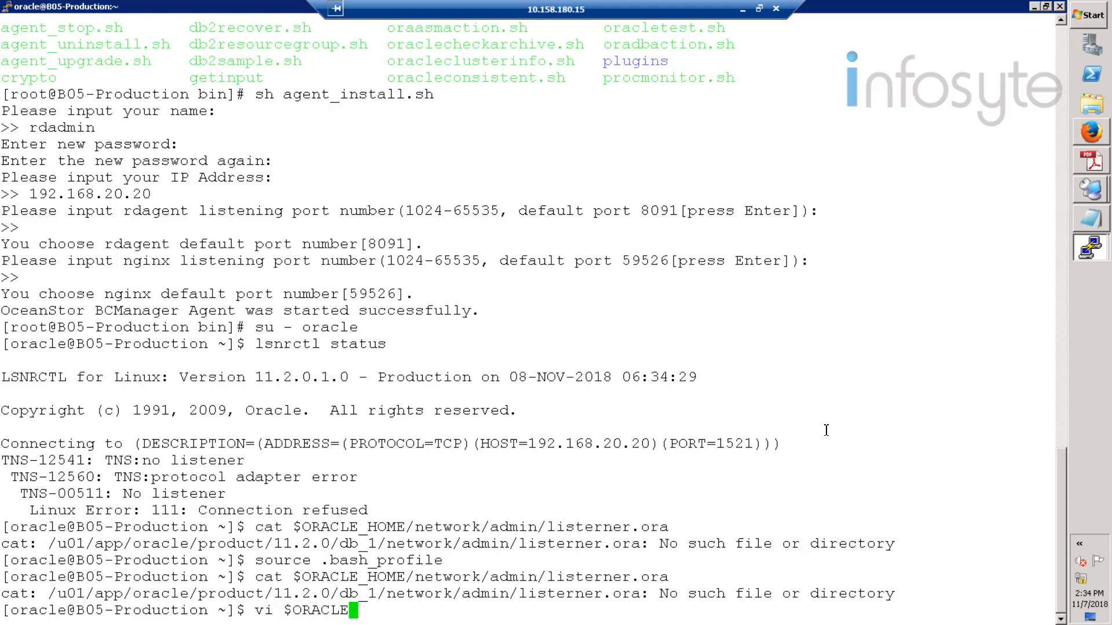
{"action": "type", "text": "_HOME"}
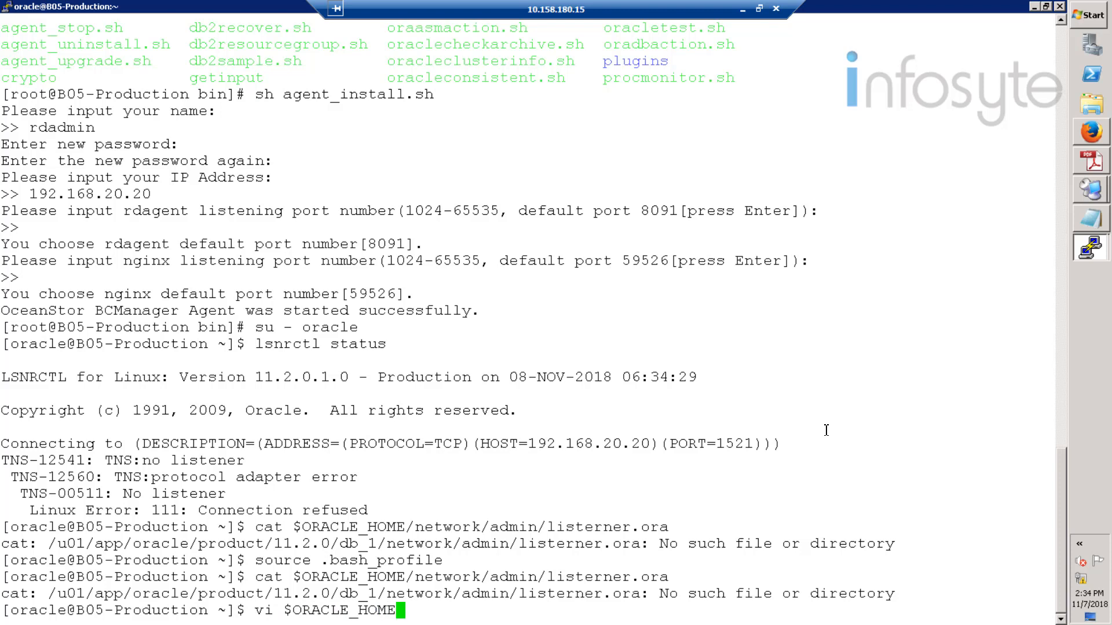
{"action": "type", "text": "/network/ad"}
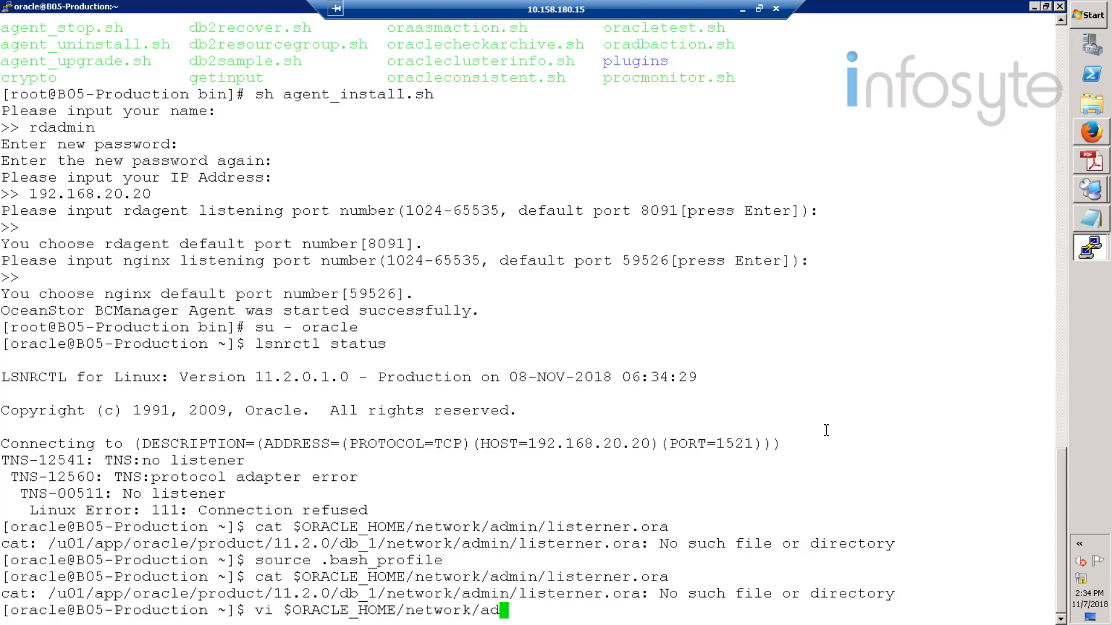
{"action": "type", "text": "min/li"}
{"action": "key", "text": "Tab"}
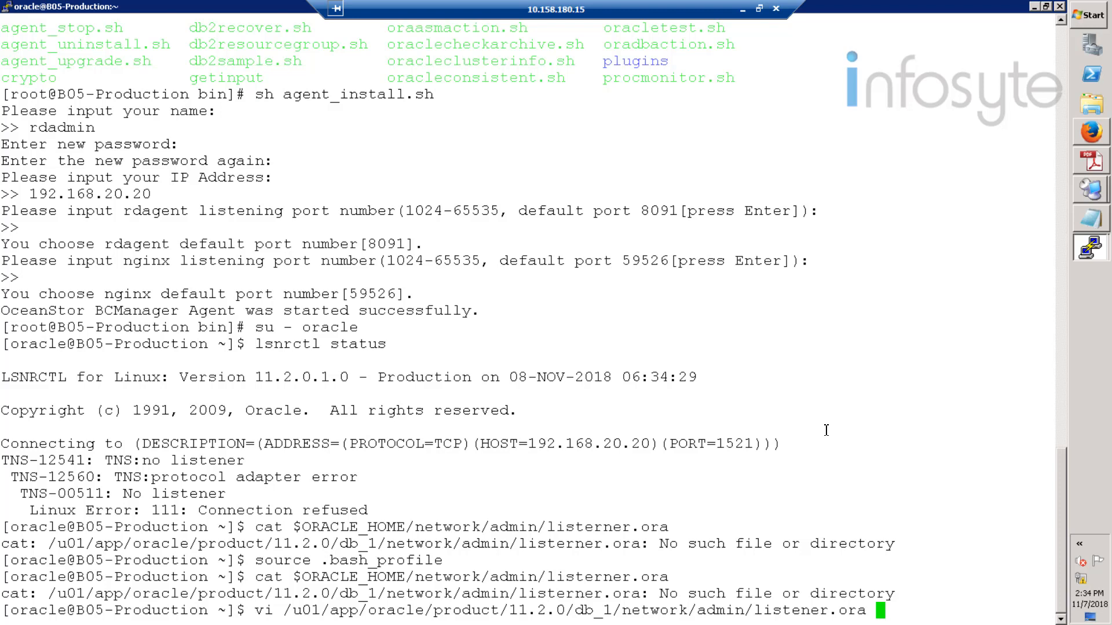
{"action": "key", "text": "Return"}
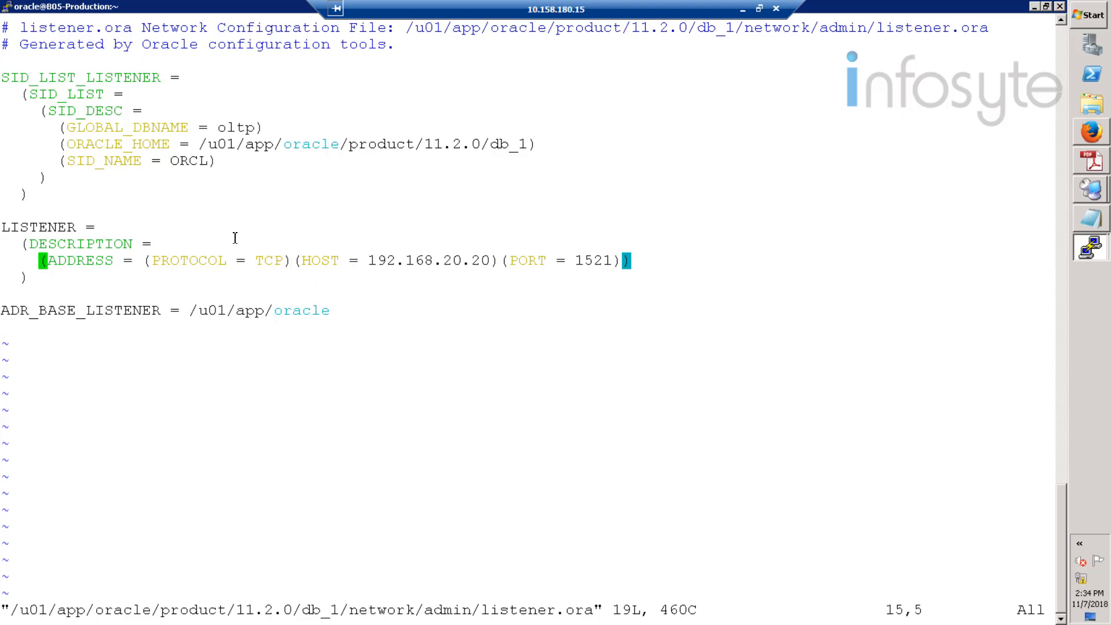
- Replace ORCL with oltp on the SID_NAME line and save listener.ora
{"action": "key", "text": "Up"}
{"action": "key", "text": "Up"}
{"action": "key", "text": "Up"}
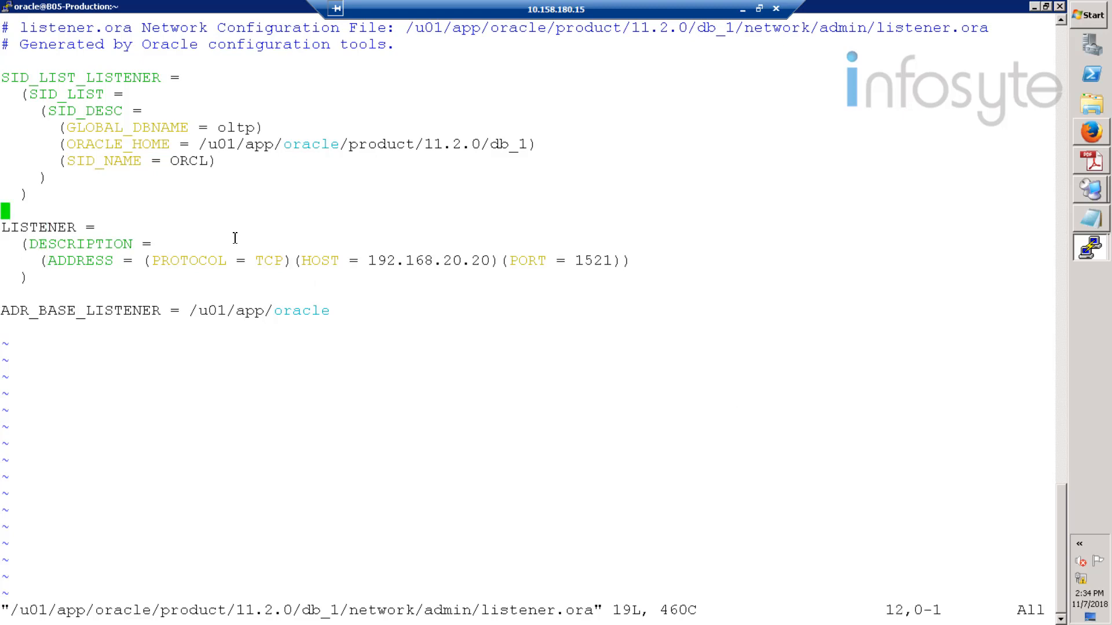
{"action": "key", "text": "Up"}
{"action": "key", "text": "Up"}
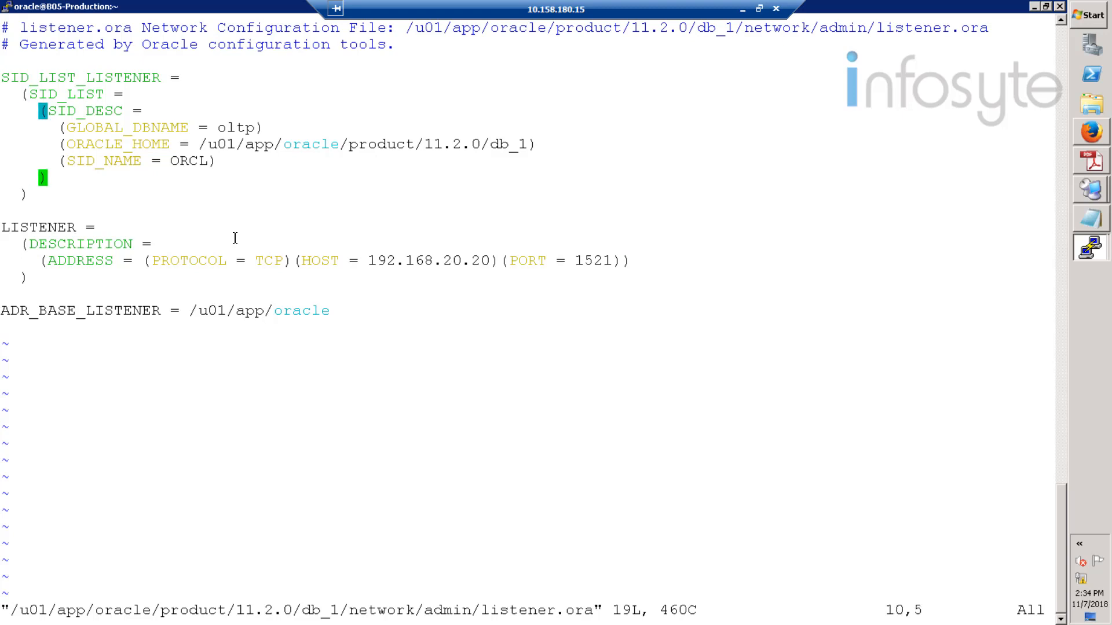
{"action": "key", "text": "Up"}
{"action": "key", "text": "Right"}
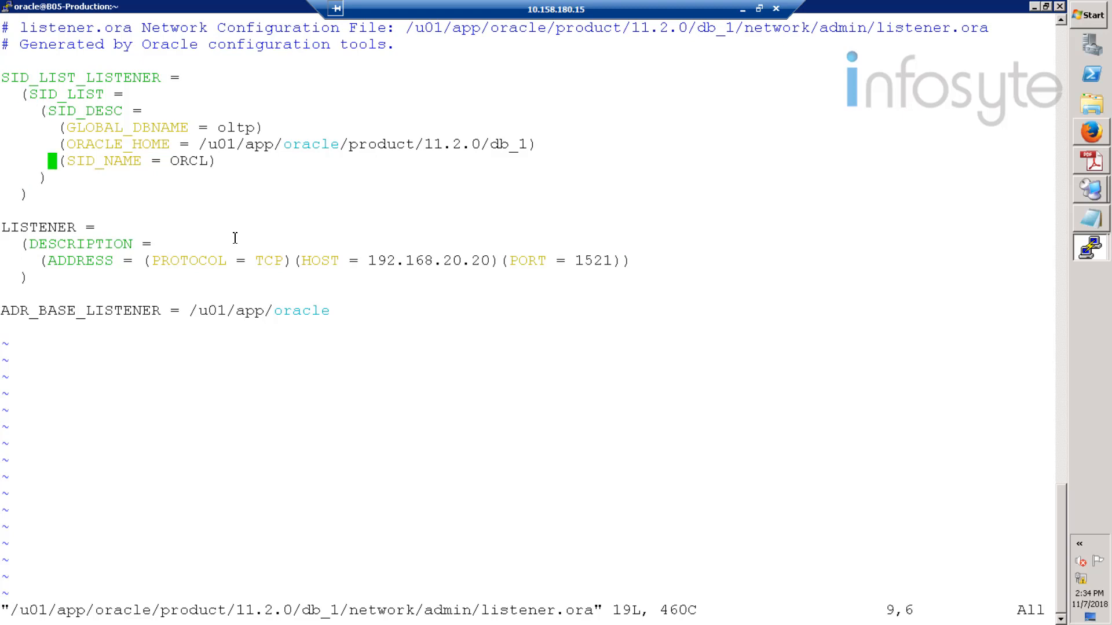
{"action": "key", "text": "Right"}
{"action": "key", "text": "Right"}
{"action": "key", "text": "Right"}
{"action": "key", "text": "Right"}
{"action": "key", "text": "Right"}
{"action": "key", "text": "Right"}
{"action": "key", "text": "Right"}
{"action": "key", "text": "Right"}
{"action": "key", "text": "Right"}
{"action": "key", "text": "Right"}
{"action": "key", "text": "Right"}
{"action": "key", "text": "Right"}
{"action": "key", "text": "Right"}
{"action": "key", "text": "Right"}
{"action": "key", "text": "Right"}
{"action": "key", "text": "Right"}
{"action": "key", "text": "Right"}
{"action": "key", "text": "Left"}
{"action": "key", "text": "i"}
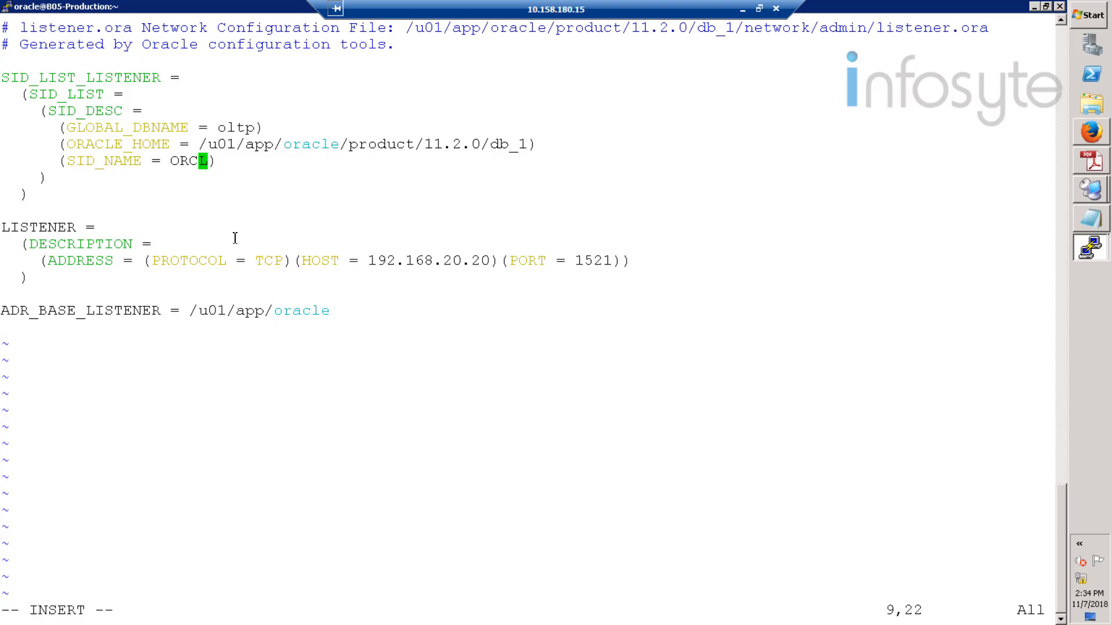
{"action": "key", "text": "BackSpace"}
{"action": "key", "text": "BackSpace"}
{"action": "key", "text": "BackSpace"}
{"action": "key", "text": "Right"}
{"action": "key", "text": "BackSpace"}
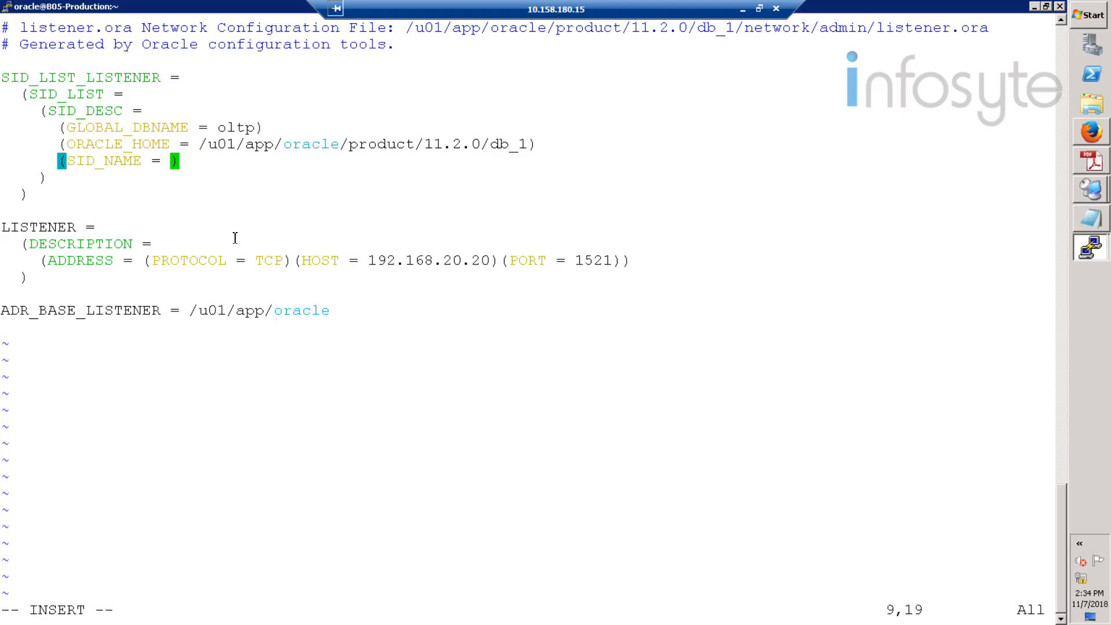
{"action": "type", "text": "oltp"}
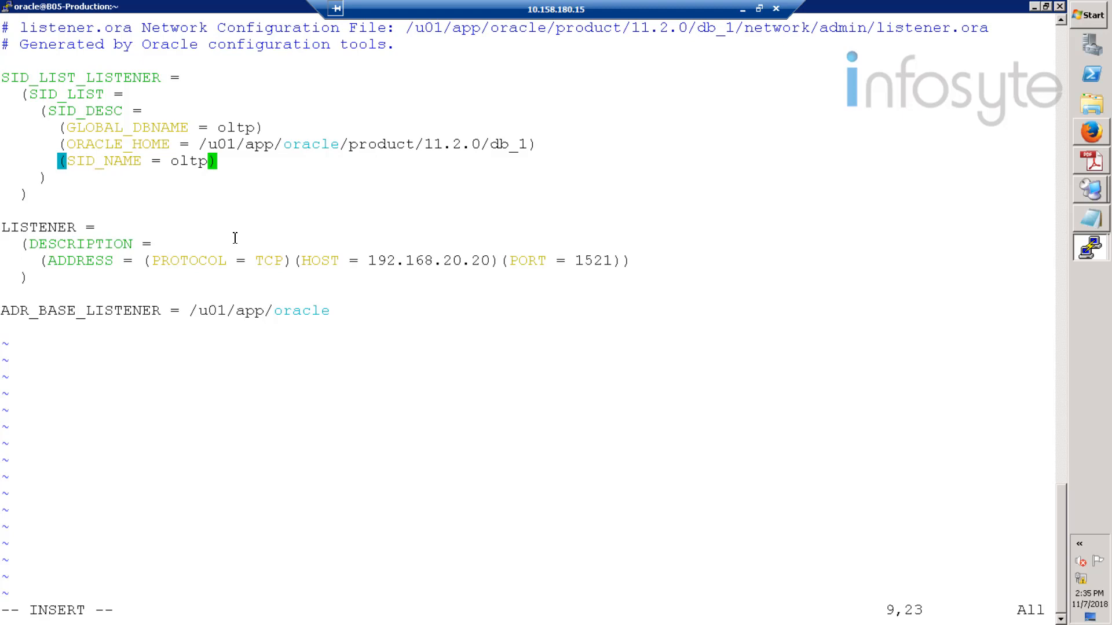
{"action": "key", "text": "Escape"}
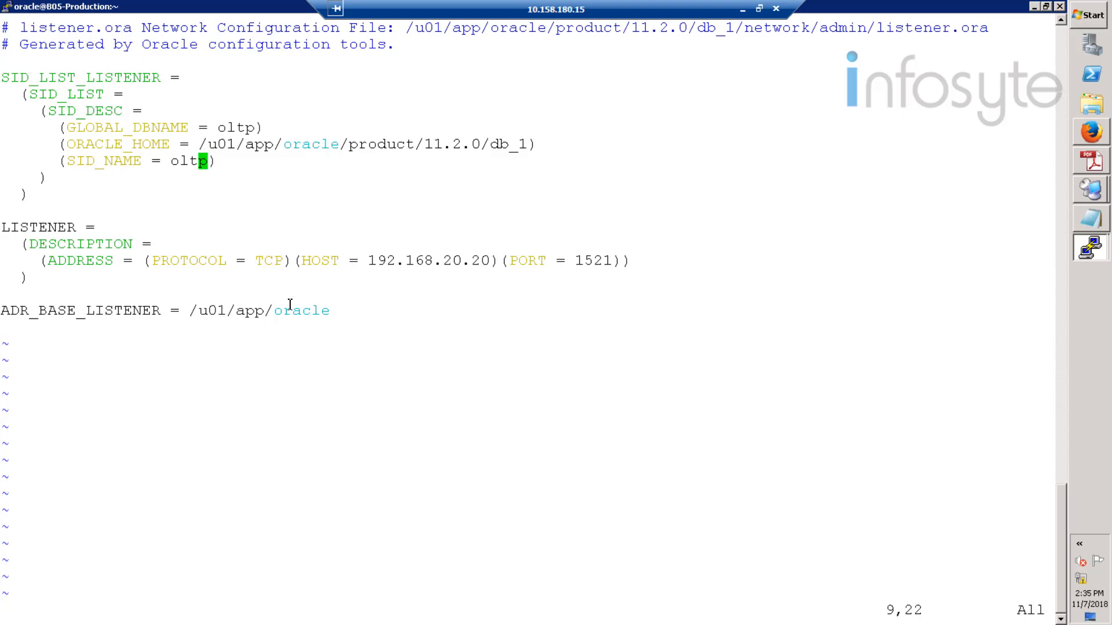
{"action": "type", "text": ":wq"}
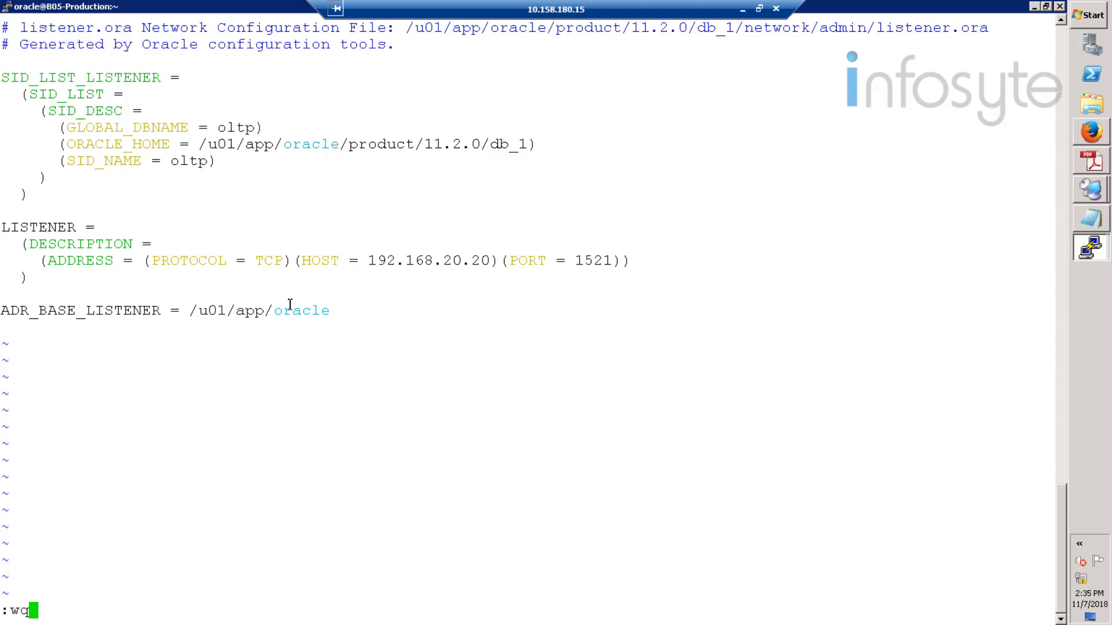
{"action": "key", "text": "Return"}
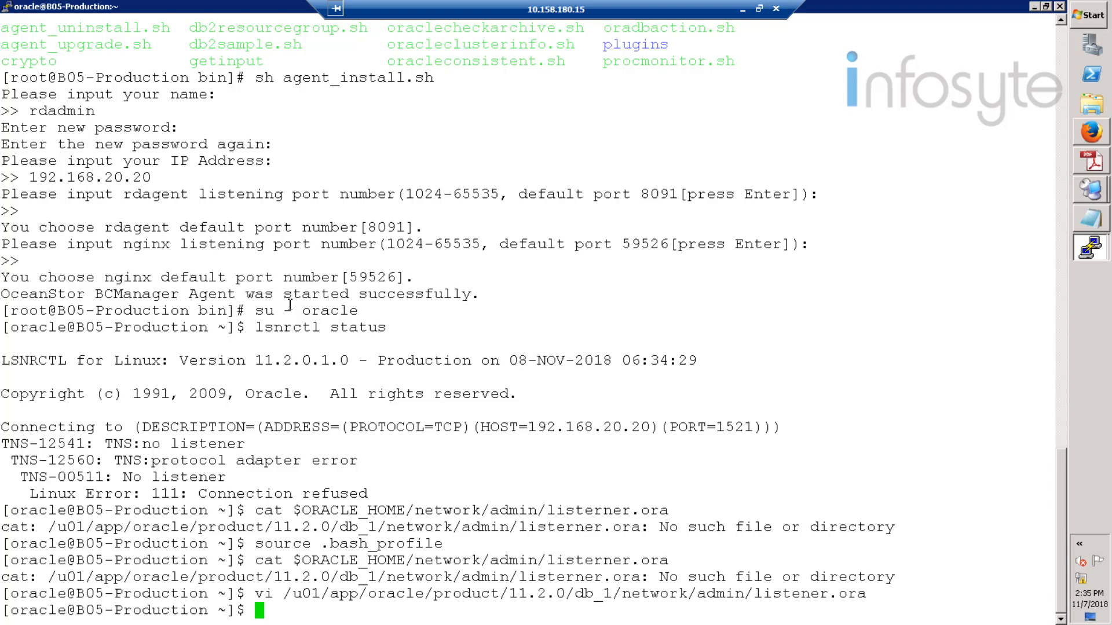
- Print the production tnsnames.ora, showing the OLTP entry with service name oltp
{"action": "right_click", "coordinate": [304, 481]}
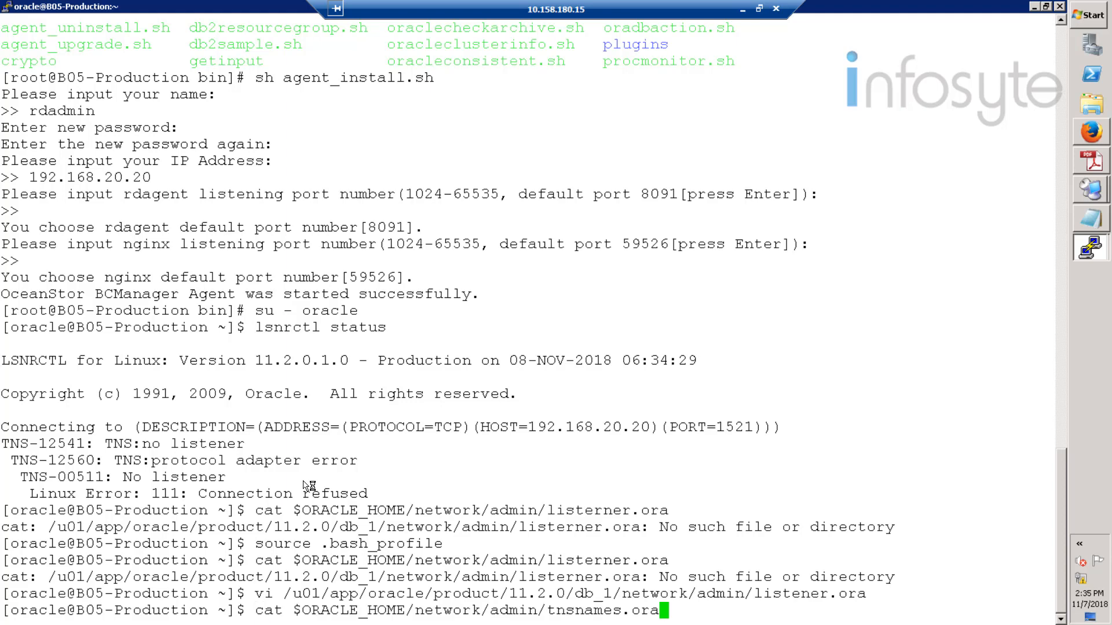
{"action": "key", "text": "Return"}
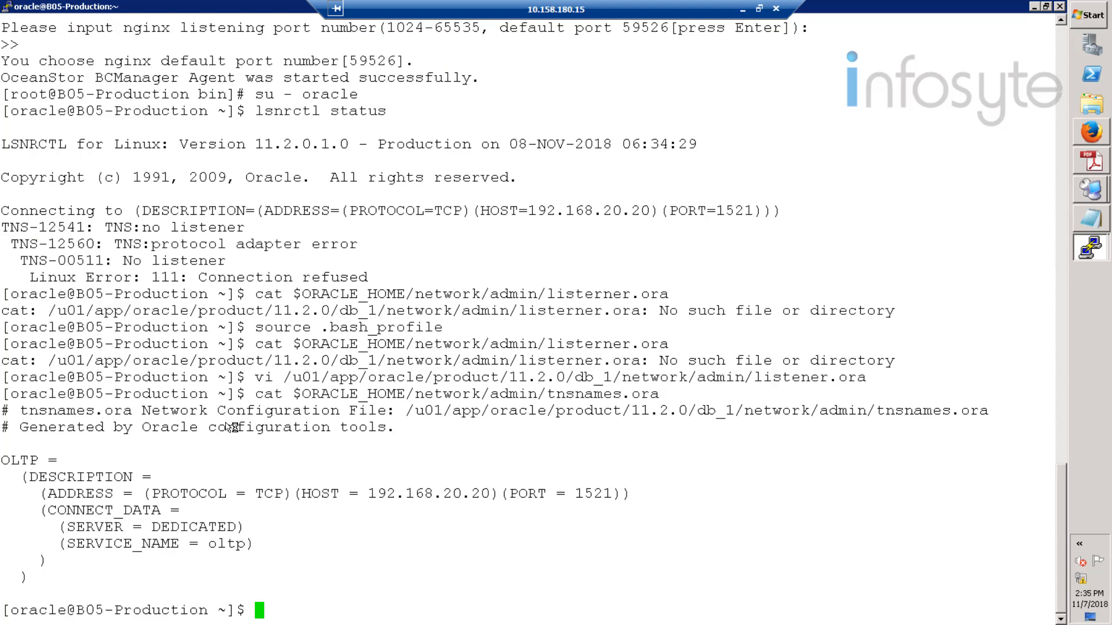
{"action": "left_click_drag", "start_coordinate": [2, 408], "coordinate": [509, 597]}
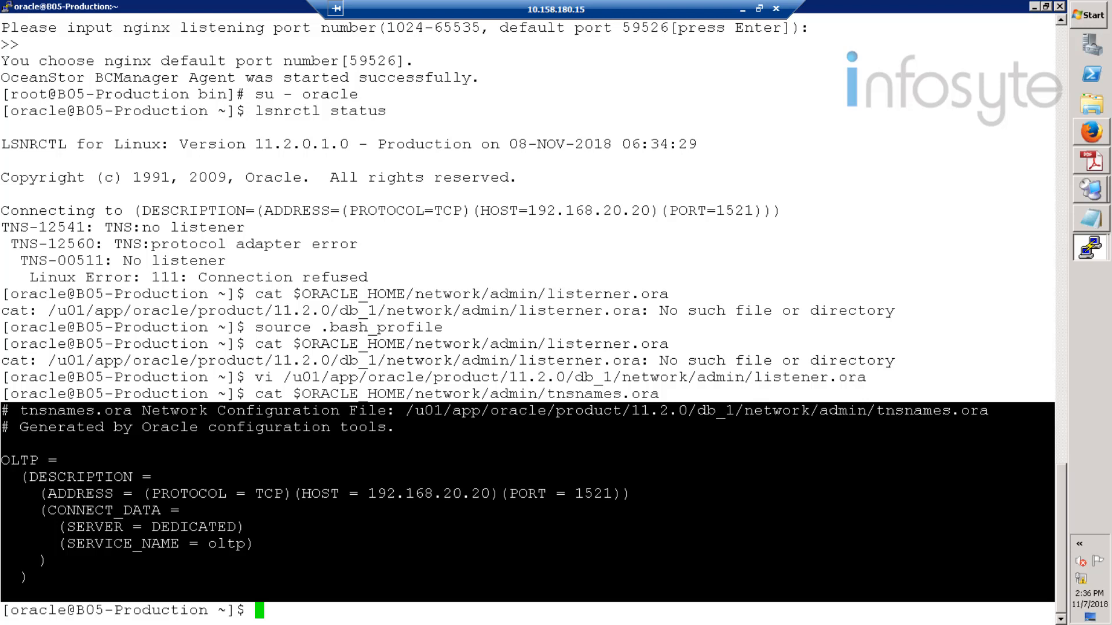
{"action": "left_click", "coordinate": [160, 581]}
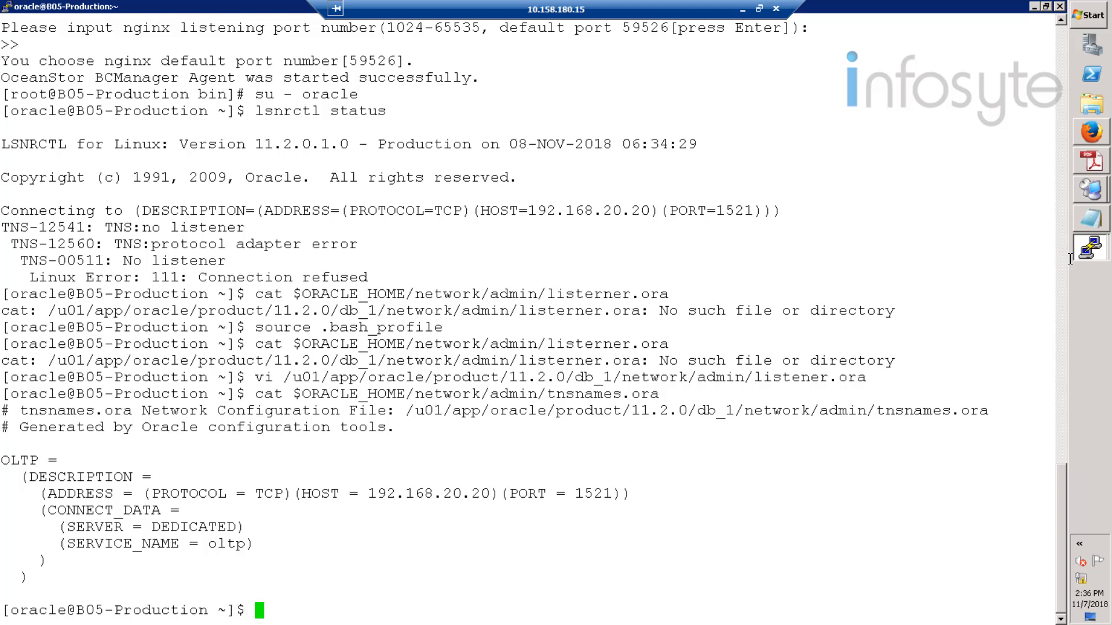
- Copy the earlier listener.ora display command from the production terminal
{"action": "left_click", "coordinate": [1093, 253]}
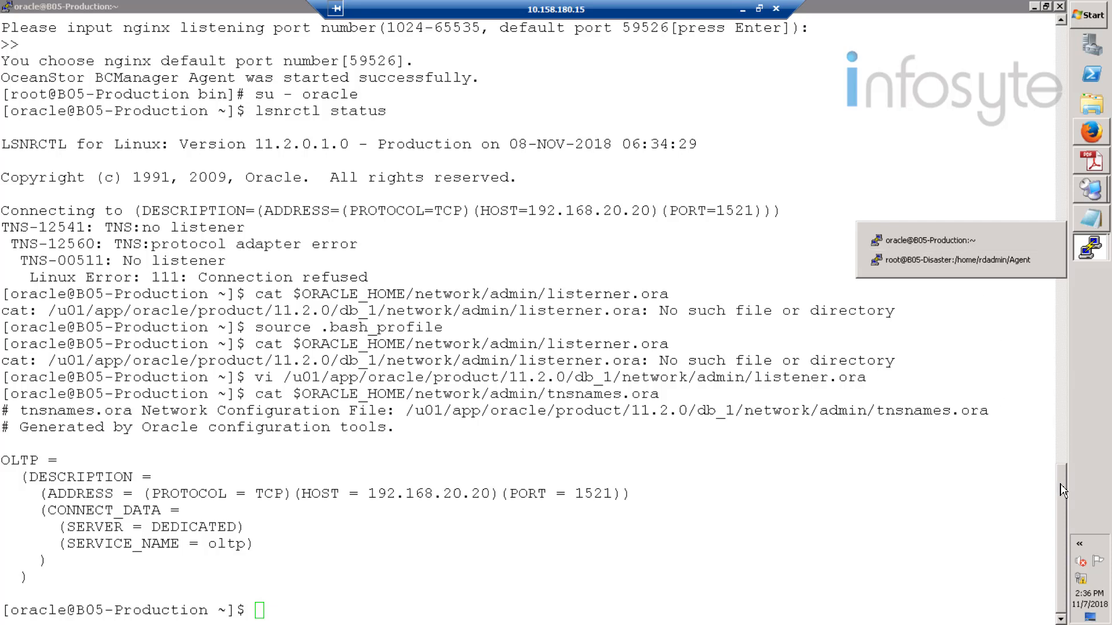
{"action": "left_click_drag", "start_coordinate": [1064, 489], "coordinate": [1102, 475]}
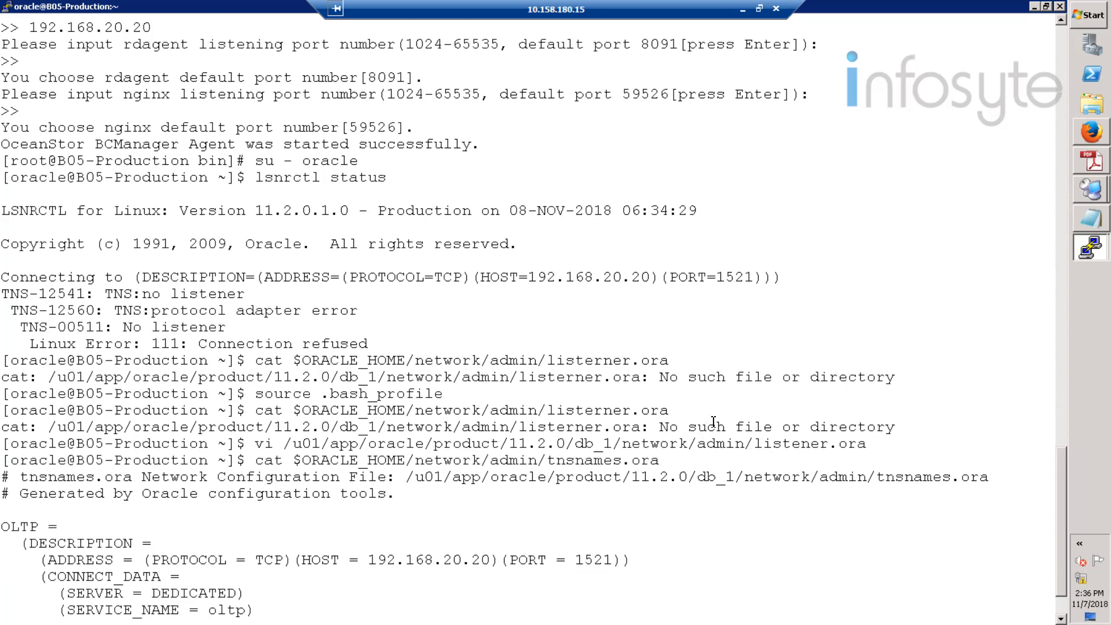
{"action": "left_click_drag", "start_coordinate": [670, 412], "coordinate": [255, 413]}
{"action": "key", "text": "ctrl+c"}
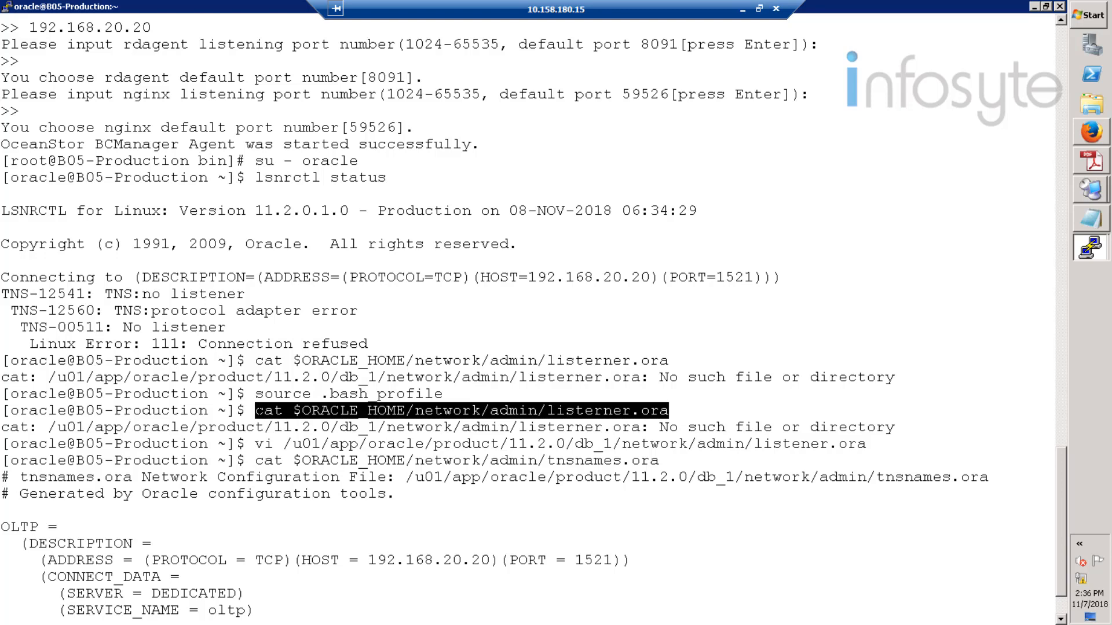
- As oracle on the disaster host, print listener.ora using the pasted, corrected command
{"action": "mouse_move", "coordinate": [1090, 247]}
{"action": "left_click", "coordinate": [973, 264]}
{"action": "type", "text": "su - oracle"}
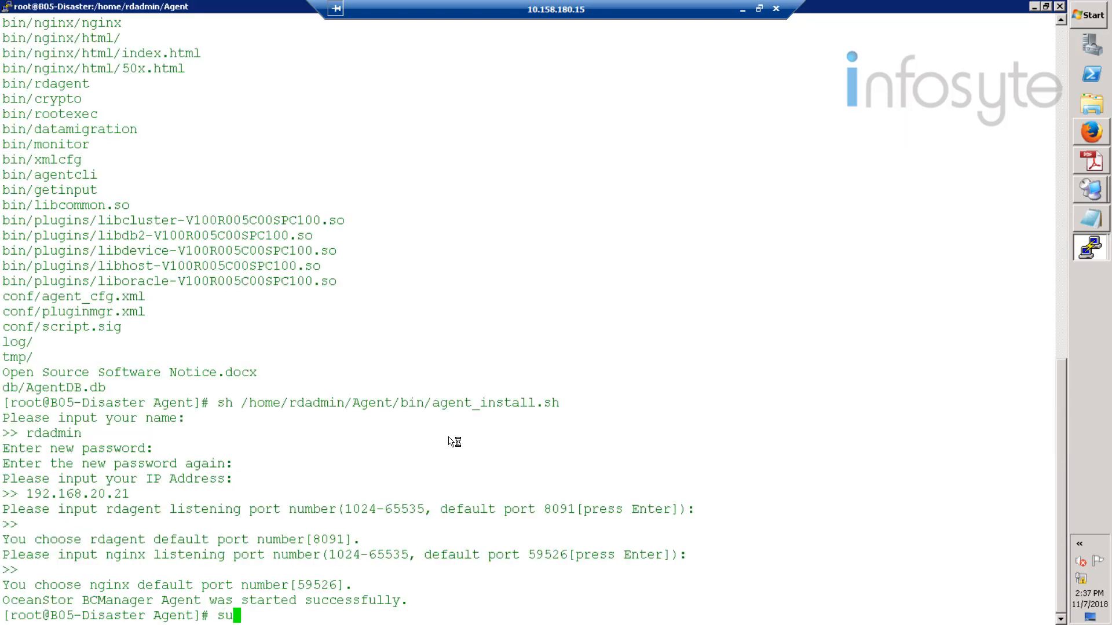
{"action": "key", "text": "Return"}
{"action": "right_click", "coordinate": [454, 442]}
{"action": "key", "text": "Left"}
{"action": "key", "text": "Left"}
{"action": "key", "text": "Left"}
{"action": "key", "text": "Left"}
{"action": "key", "text": "Left"}
{"action": "key", "text": "Left"}
{"action": "key", "text": "Left"}
{"action": "key", "text": "Left"}
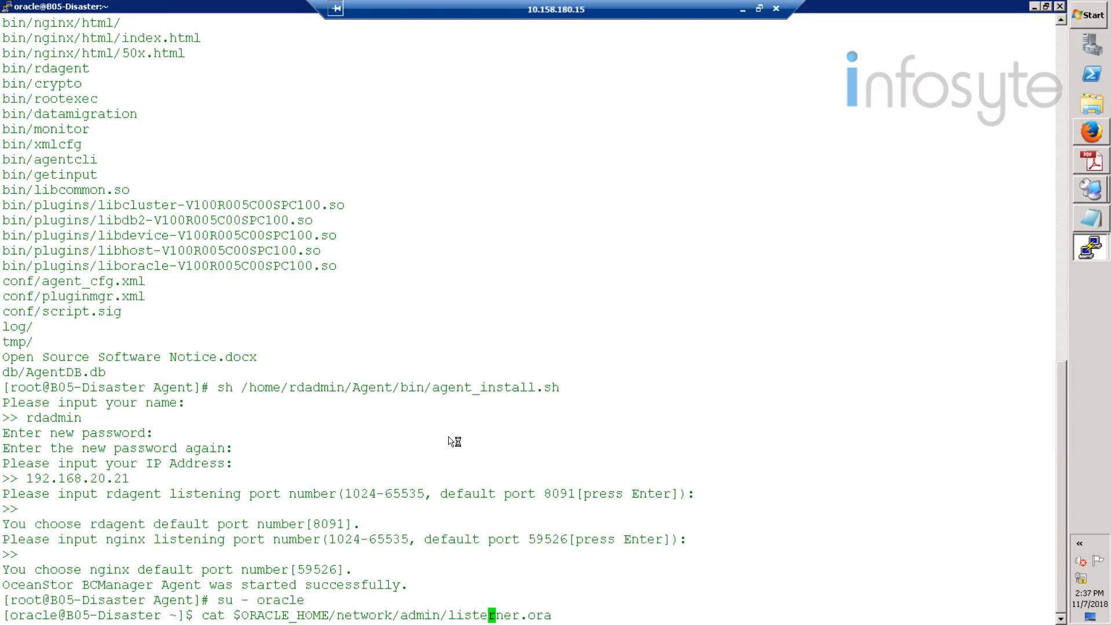
{"action": "type", "text": "0"}
{"action": "key", "text": "Right"}
{"action": "key", "text": "BackSpace"}
{"action": "key", "text": "BackSpace"}
{"action": "key", "text": "Return"}
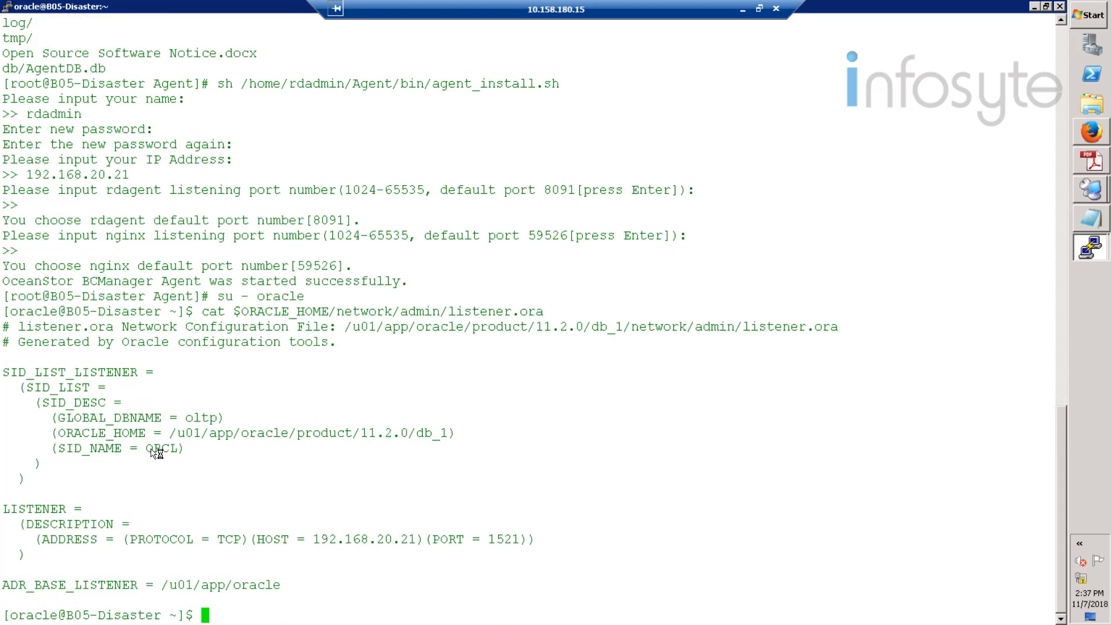
- Change the disaster listener.ora SID_NAME from ORCL to oltp in vi and save
{"action": "key", "text": "Up"}
{"action": "key", "text": "Left"}
{"action": "key", "text": "Left"}
{"action": "key", "text": "Left"}
{"action": "key", "text": "Left"}
{"action": "key", "text": "Left"}
{"action": "key", "text": "Left"}
{"action": "key", "text": "Left"}
{"action": "key", "text": "Left"}
{"action": "key", "text": "Left"}
{"action": "key", "text": "Left"}
{"action": "key", "text": "Left"}
{"action": "key", "text": "Left"}
{"action": "key", "text": "Left"}
{"action": "key", "text": "Left"}
{"action": "key", "text": "Left"}
{"action": "key", "text": "Left"}
{"action": "key", "text": "Left"}
{"action": "key", "text": "Left"}
{"action": "key", "text": "Left"}
{"action": "key", "text": "Left"}
{"action": "key", "text": "Right"}
{"action": "key", "text": "Right"}
{"action": "key", "text": "Right"}
{"action": "key", "text": "BackSpace"}
{"action": "key", "text": "BackSpace"}
{"action": "key", "text": "BackSpace"}
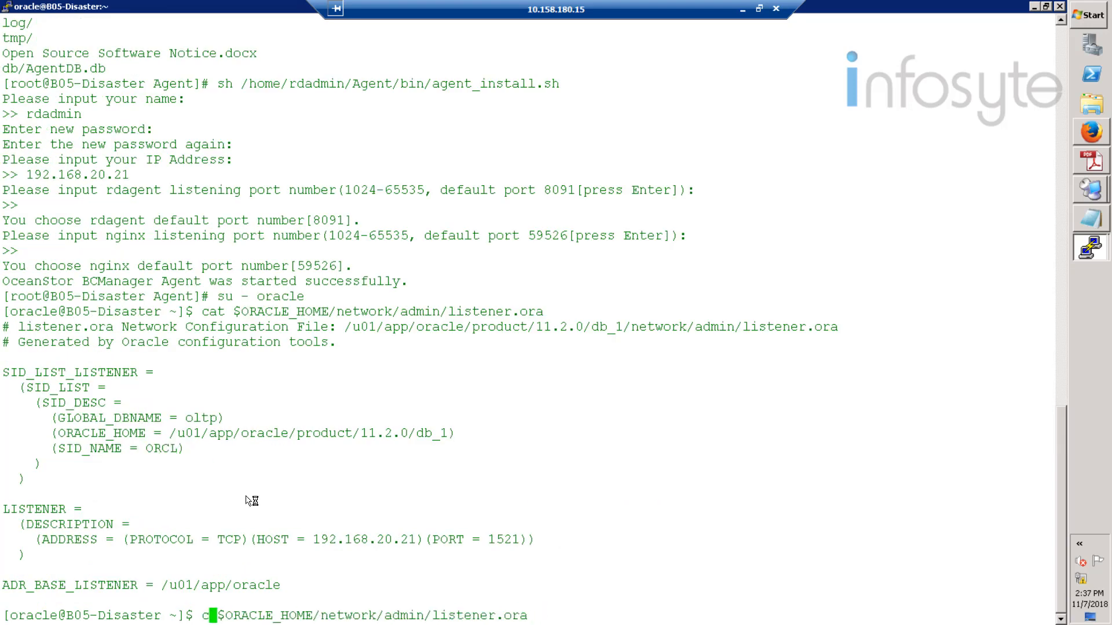
{"action": "type", "text": "vi"}
{"action": "key", "text": "Return"}
{"action": "key", "text": "Up"}
{"action": "key", "text": "Up"}
{"action": "key", "text": "Up"}
{"action": "key", "text": "Up"}
{"action": "key", "text": "Up"}
{"action": "key", "text": "Up"}
{"action": "key", "text": "Right"}
{"action": "key", "text": "Right"}
{"action": "key", "text": "Right"}
{"action": "key", "text": "Right"}
{"action": "key", "text": "Right"}
{"action": "key", "text": "Right"}
{"action": "key", "text": "Right"}
{"action": "key", "text": "Right"}
{"action": "key", "text": "Right"}
{"action": "key", "text": "Right"}
{"action": "key", "text": "Right"}
{"action": "key", "text": "Right"}
{"action": "key", "text": "Right"}
{"action": "key", "text": "Right"}
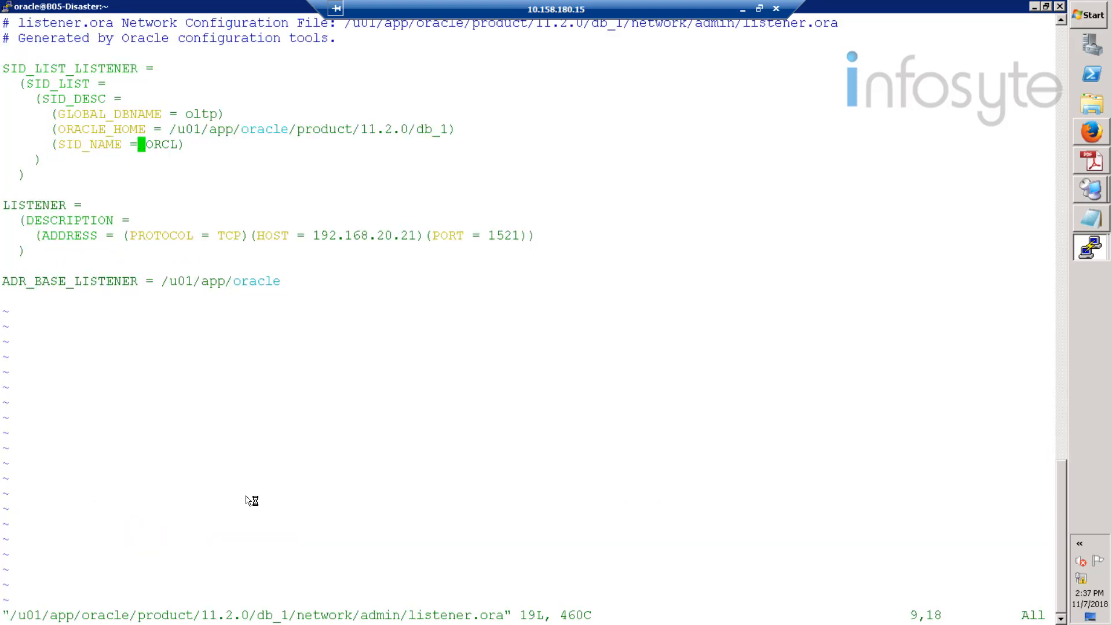
{"action": "type", "text": "cwoltp"}
{"action": "key", "text": "Escape"}
{"action": "type", "text": ":wq"}
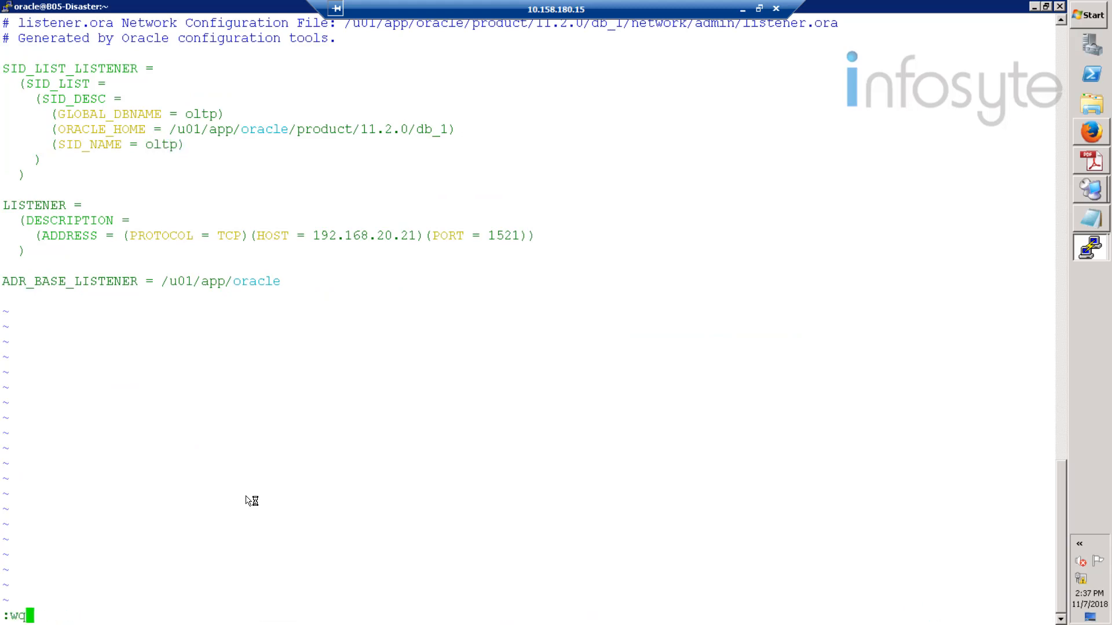
{"action": "key", "text": "Return"}
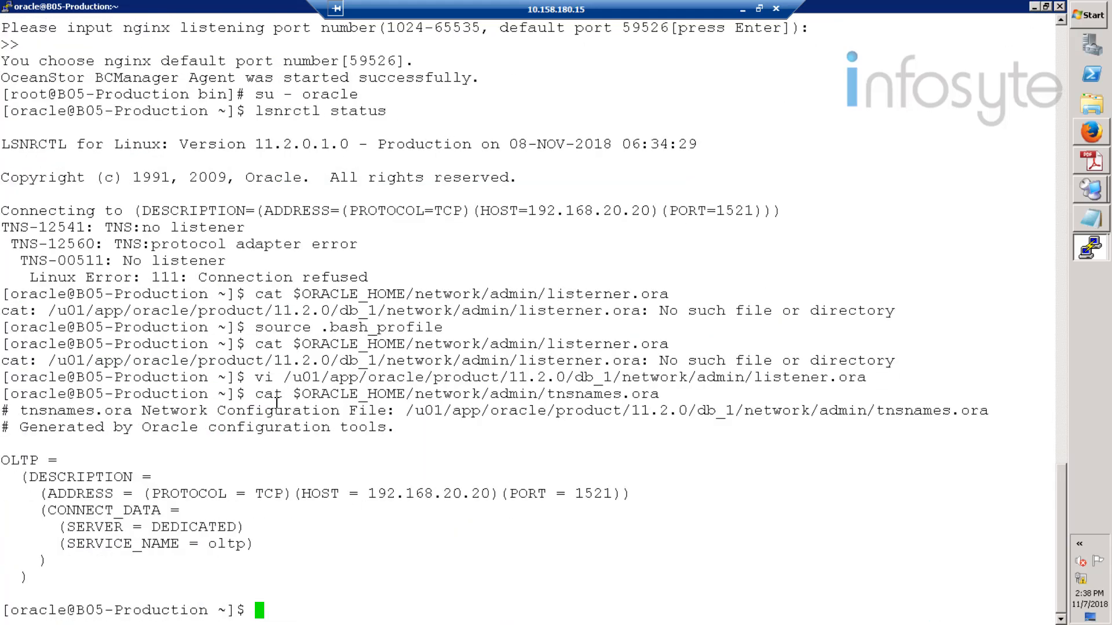
- Print the disaster host's tnsnames.ora showing service name oltp, then exit the oracle user
{"action": "left_click_drag", "start_coordinate": [256, 395], "coordinate": [661, 395]}
{"action": "mouse_move", "coordinate": [1090, 247]}
{"action": "left_click", "coordinate": [1042, 261]}
{"action": "right_click", "coordinate": [267, 528]}
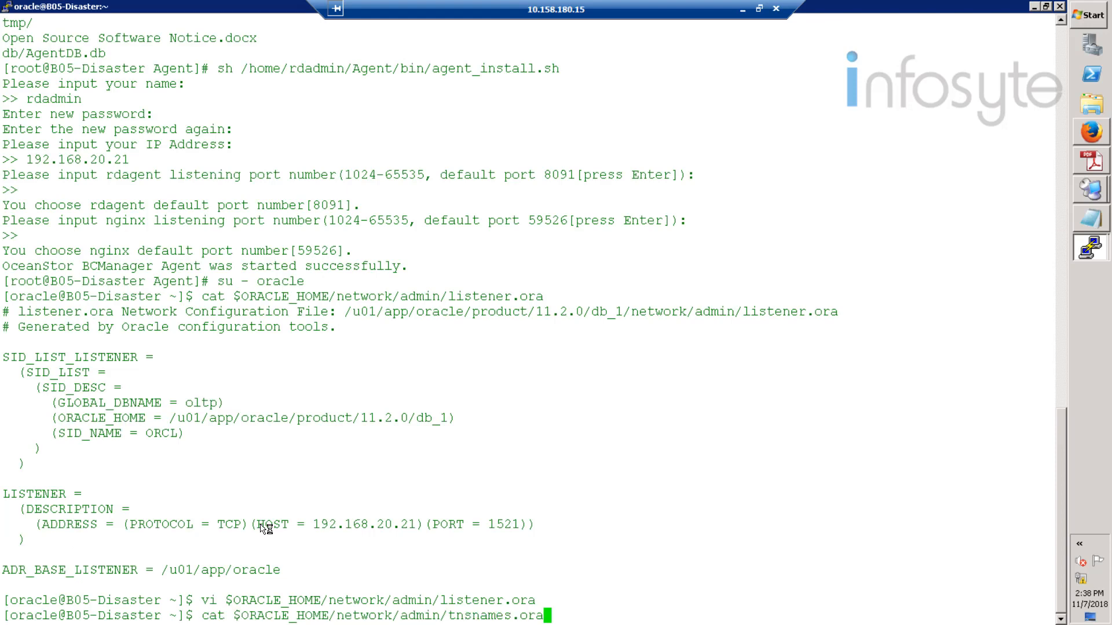
{"action": "key", "text": "Return"}
{"action": "type", "text": "exit"}
{"action": "key", "text": "Return"}
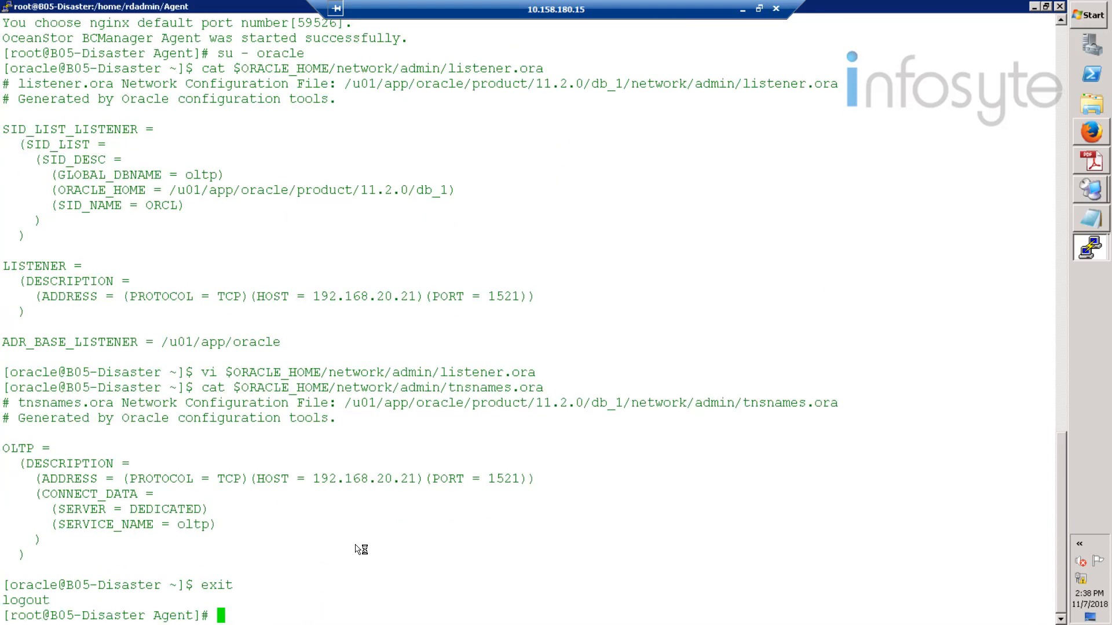
{"action": "left_click", "coordinate": [1037, 7]}
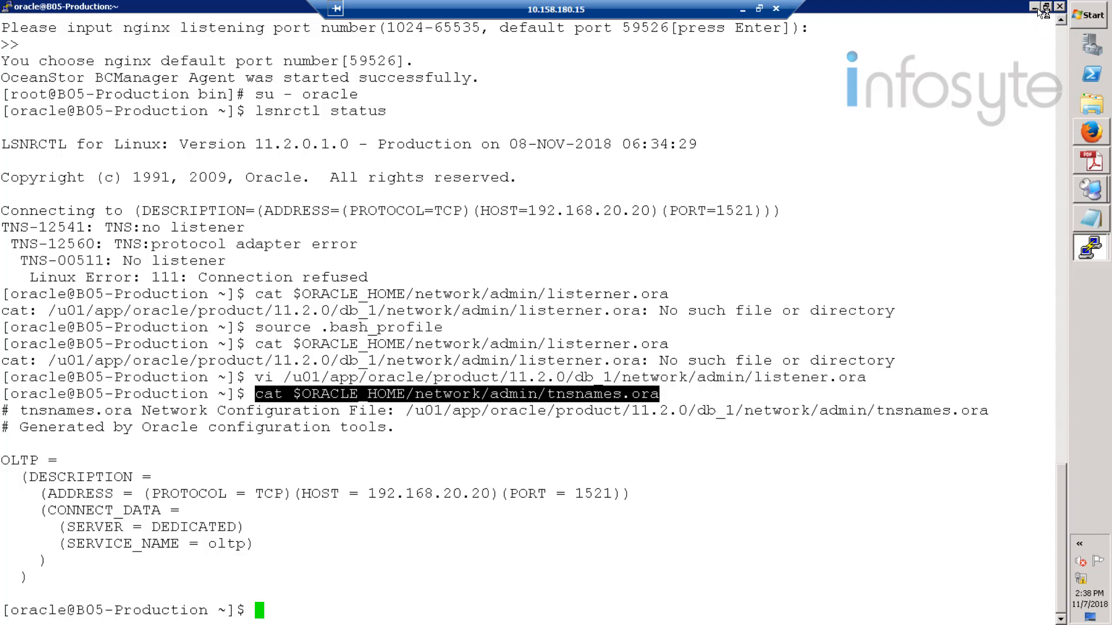
{"action": "left_click", "coordinate": [1036, 7]}
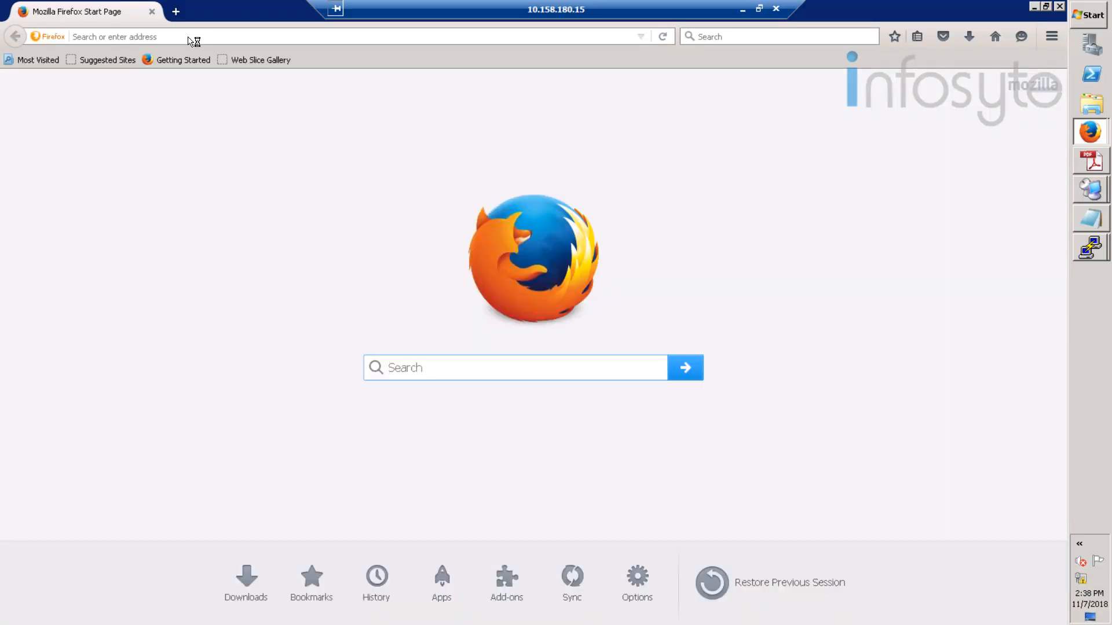
{"action": "left_click", "coordinate": [189, 36]}
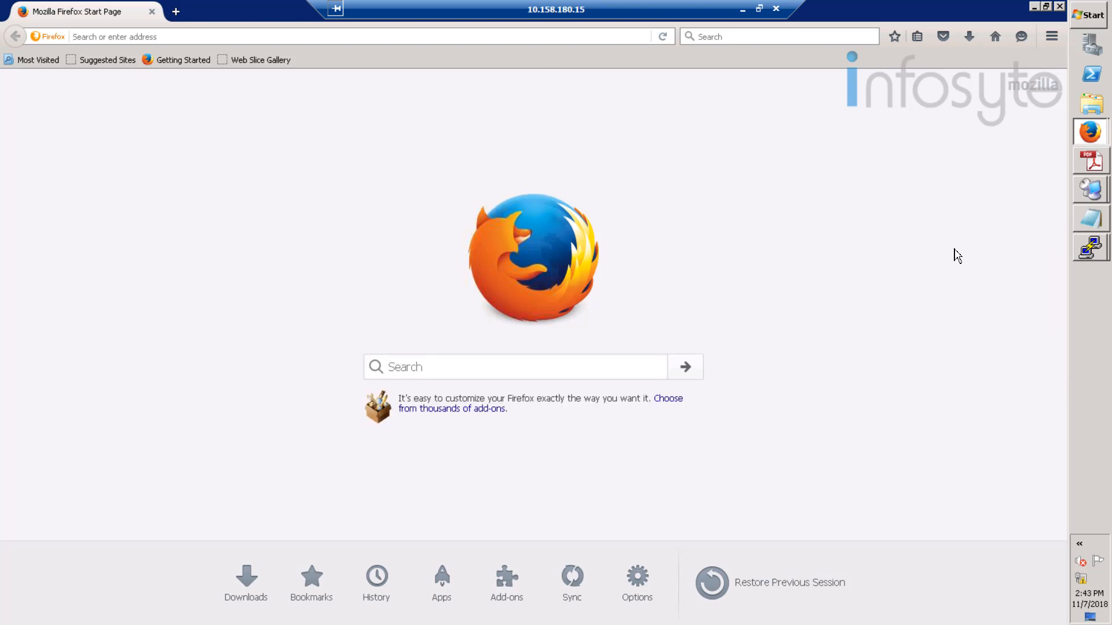
{"action": "left_click", "coordinate": [1086, 255]}
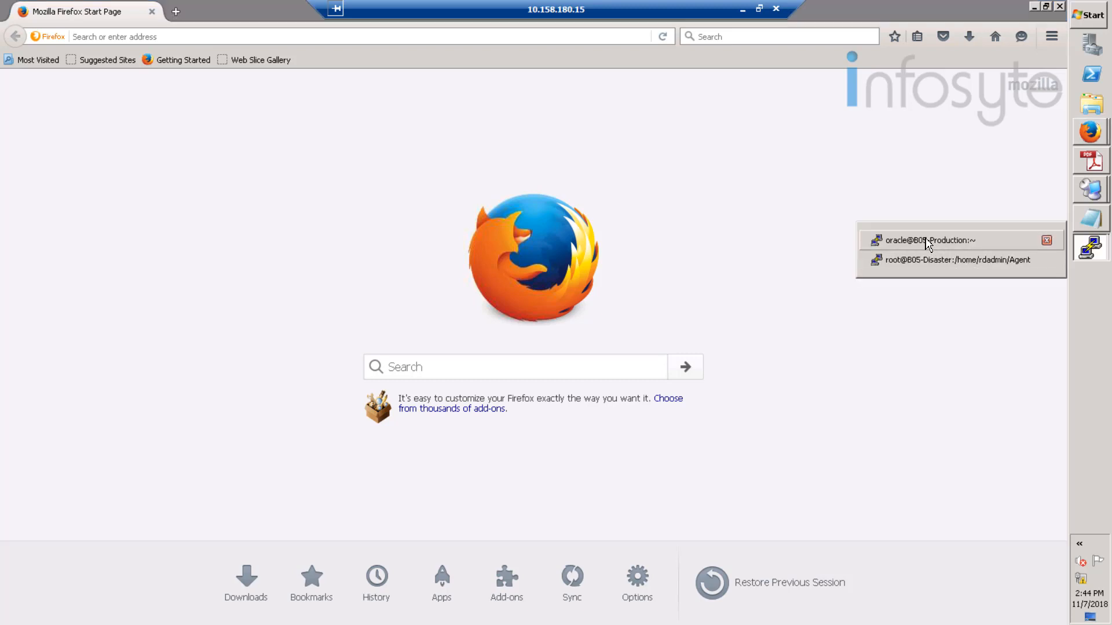
{"action": "left_click", "coordinate": [923, 246]}
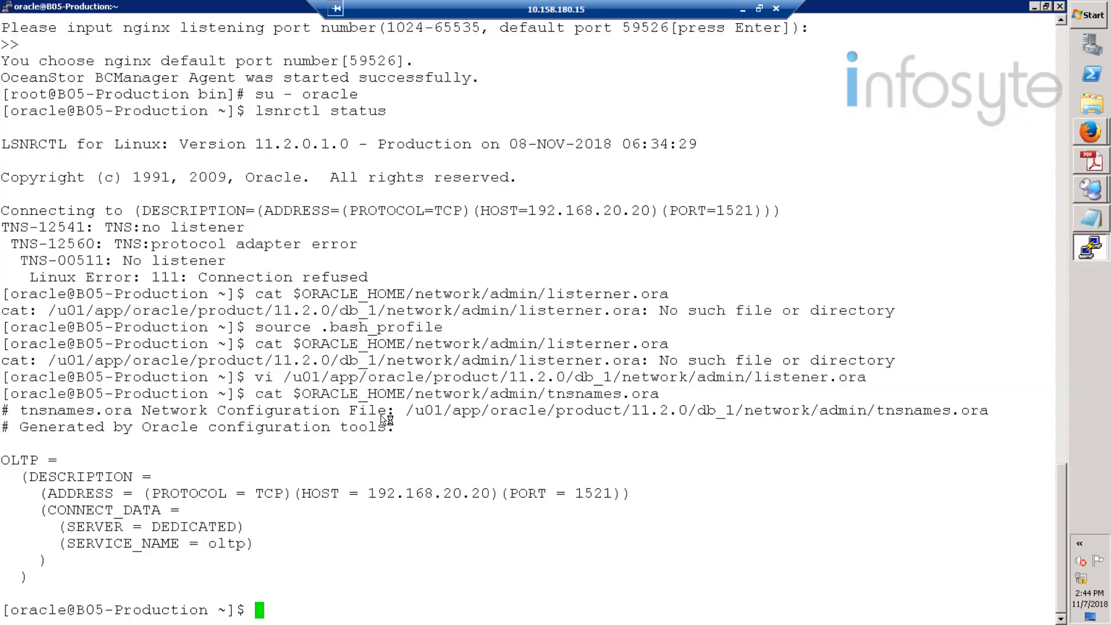
- Connect to the production database with sqlplus / as sysdba and run archive log list
{"action": "type", "text": "sqlplus"}
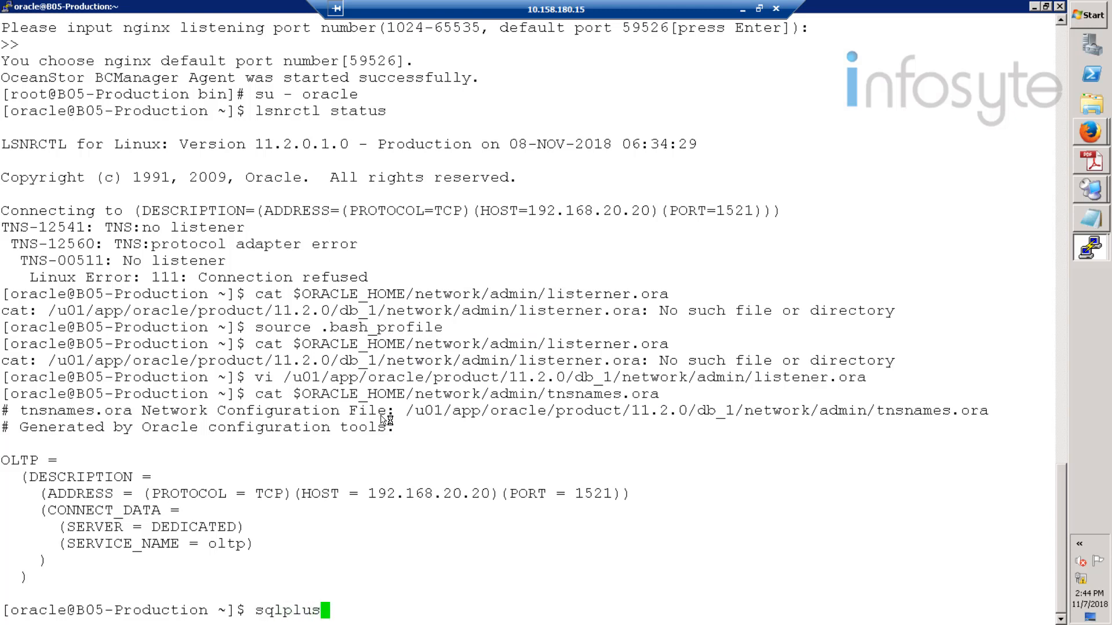
{"action": "type", "text": " / as sysdba"}
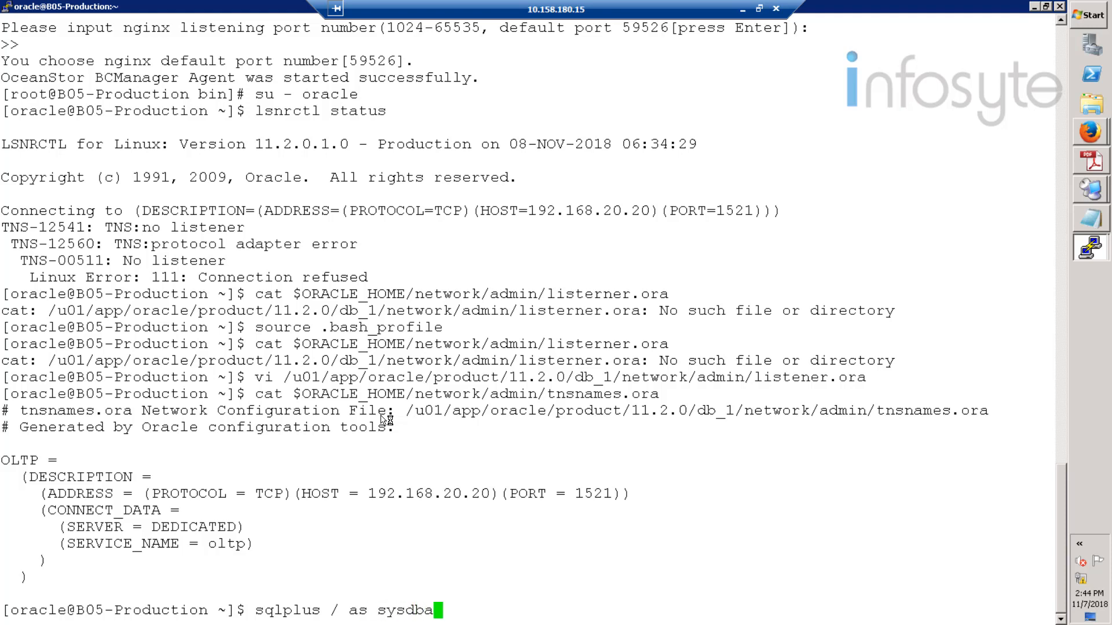
{"action": "key", "text": "Return"}
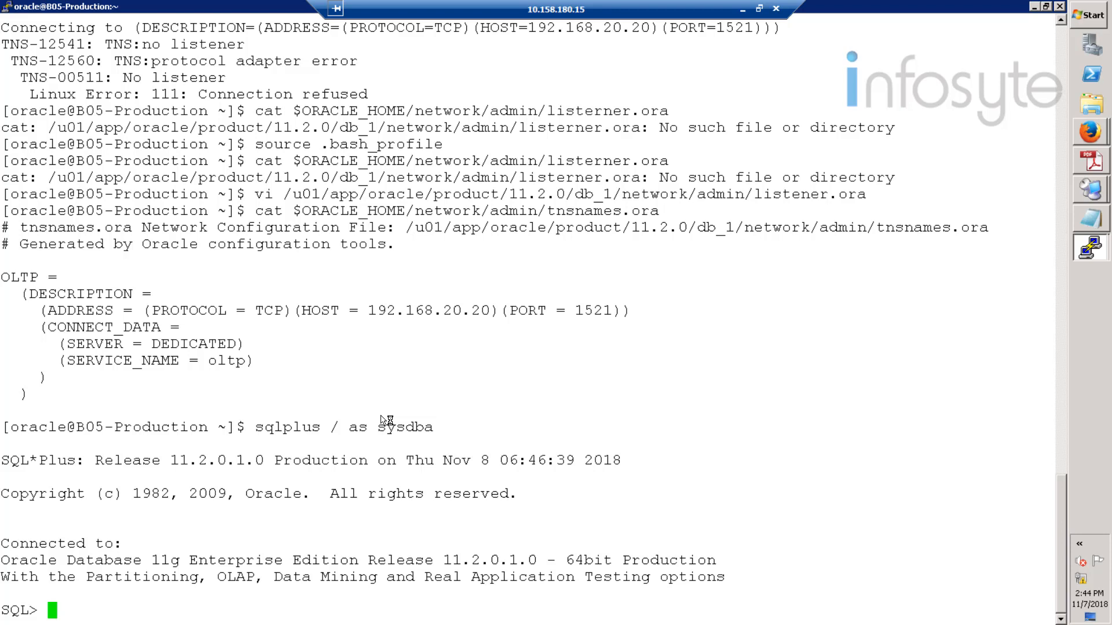
{"action": "type", "text": "archive"}
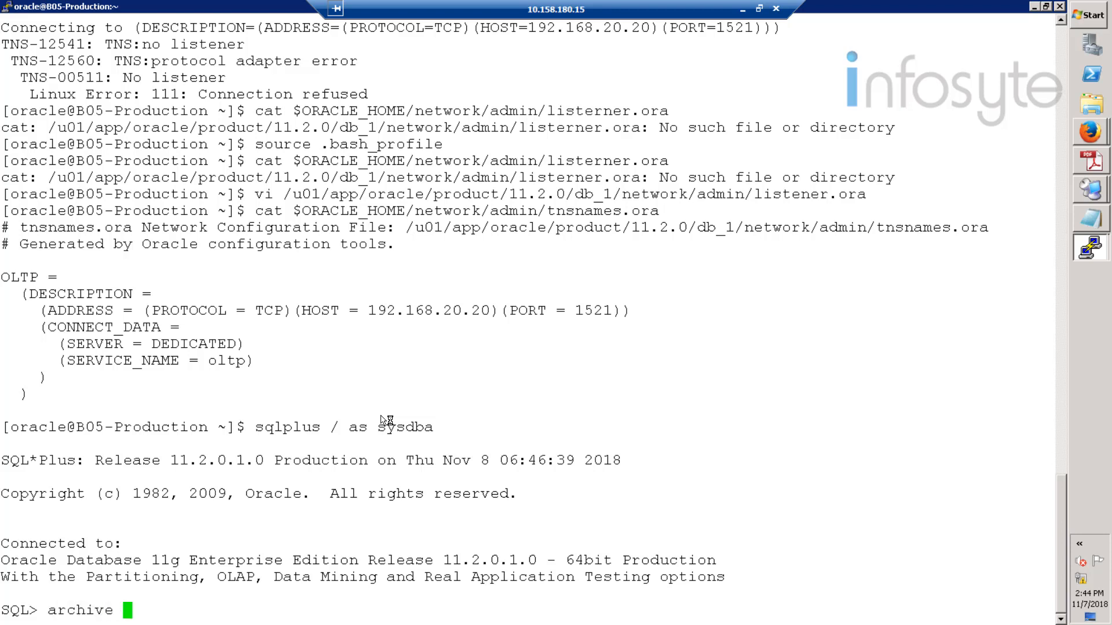
{"action": "type", "text": " loglist"}
{"action": "key", "text": "BackSpace"}
{"action": "key", "text": "BackSpace"}
{"action": "key", "text": "BackSpace"}
{"action": "key", "text": "BackSpace"}
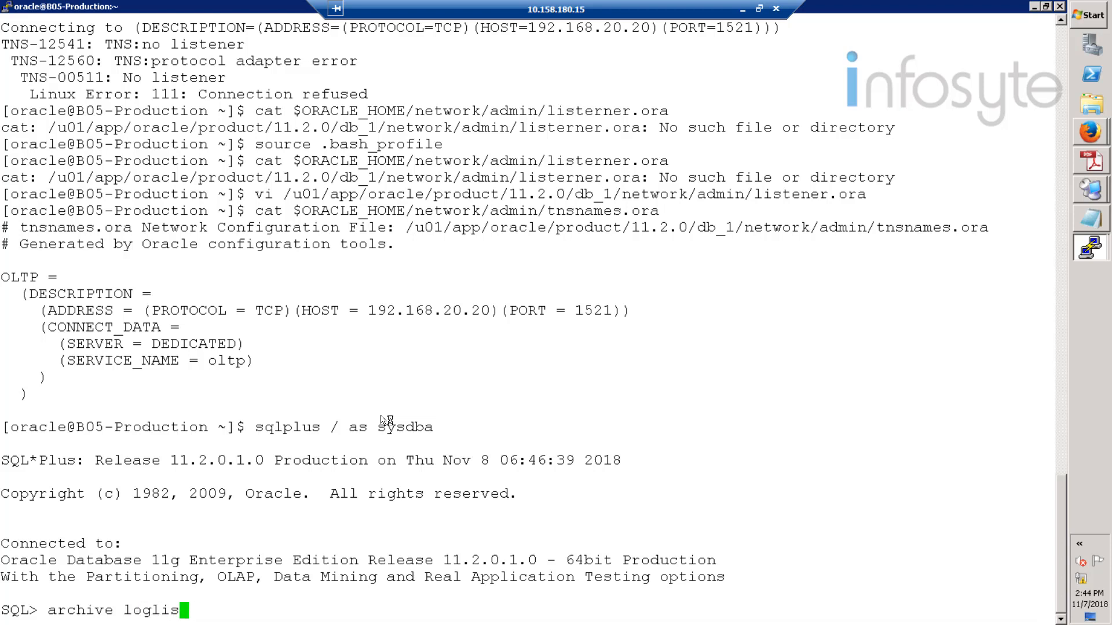
{"action": "type", "text": "list;"}
{"action": "key", "text": "Return"}
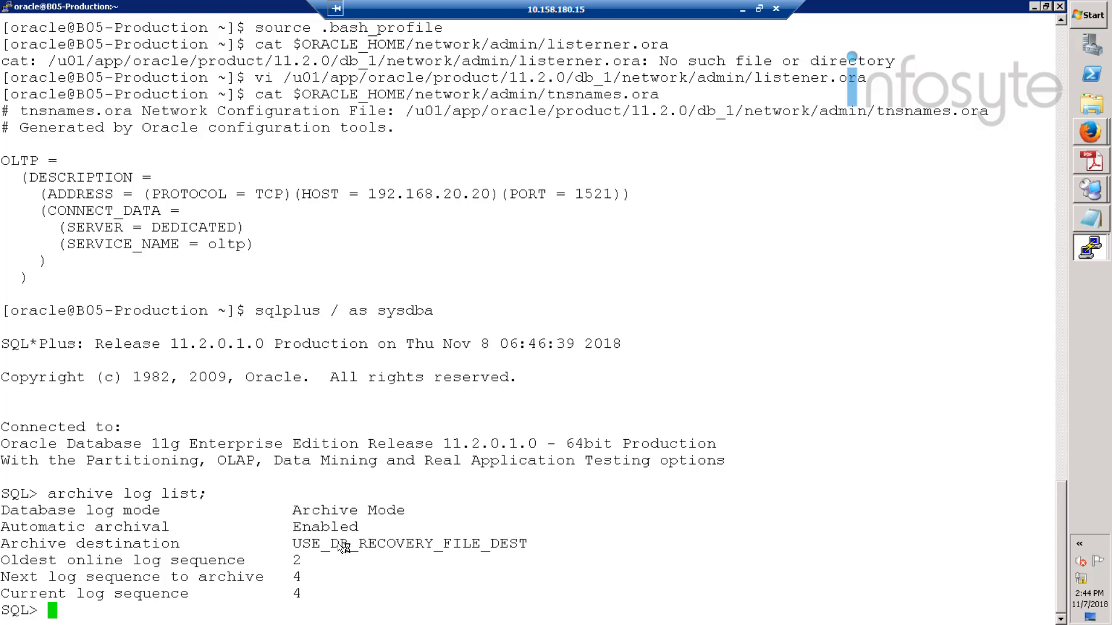
- Copy the Archive Mode text from the output, paste it at the prompt, then erase it
{"action": "left_click_drag", "start_coordinate": [293, 512], "coordinate": [391, 513]}
{"action": "left_click", "coordinate": [145, 590]}
{"action": "right_click", "coordinate": [82, 609]}
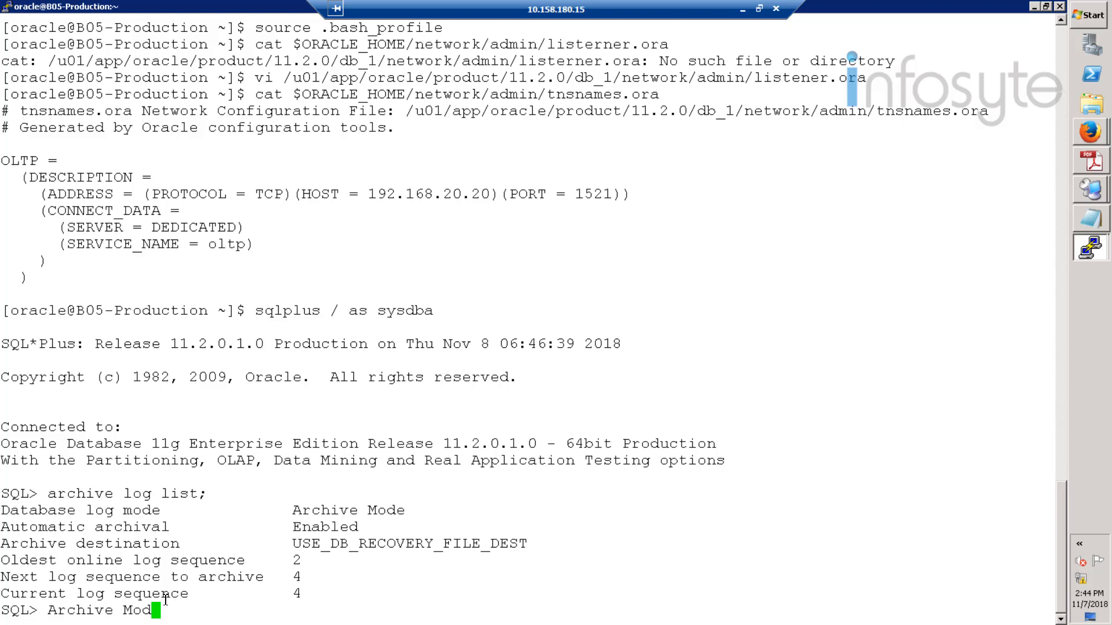
{"action": "key", "text": "BackSpace"}
{"action": "key", "text": "BackSpace"}
{"action": "key", "text": "BackSpace"}
{"action": "key", "text": "BackSpace"}
{"action": "key", "text": "BackSpace"}
{"action": "key", "text": "BackSpace"}
{"action": "key", "text": "BackSpace"}
{"action": "key", "text": "BackSpace"}
{"action": "key", "text": "BackSpace"}
{"action": "key", "text": "BackSpace"}
{"action": "key", "text": "BackSpace"}
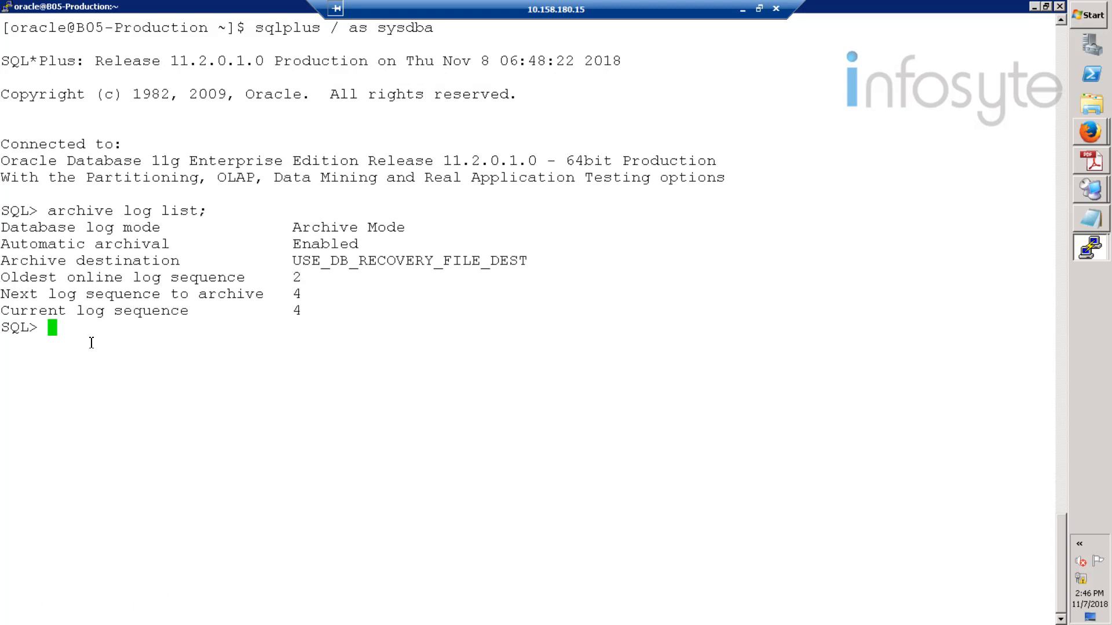
- Create the HCIE_Test01 table and insert the row 1, InfoSyte, 2018-11-11
{"action": "right_click", "coordinate": [98, 334]}
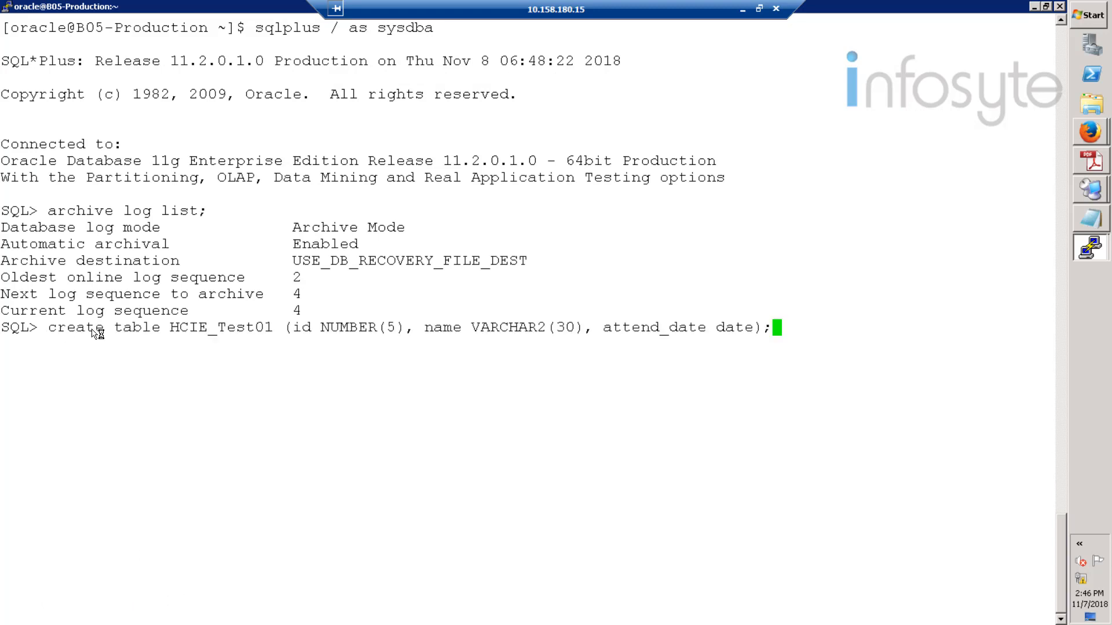
{"action": "key", "text": "Return"}
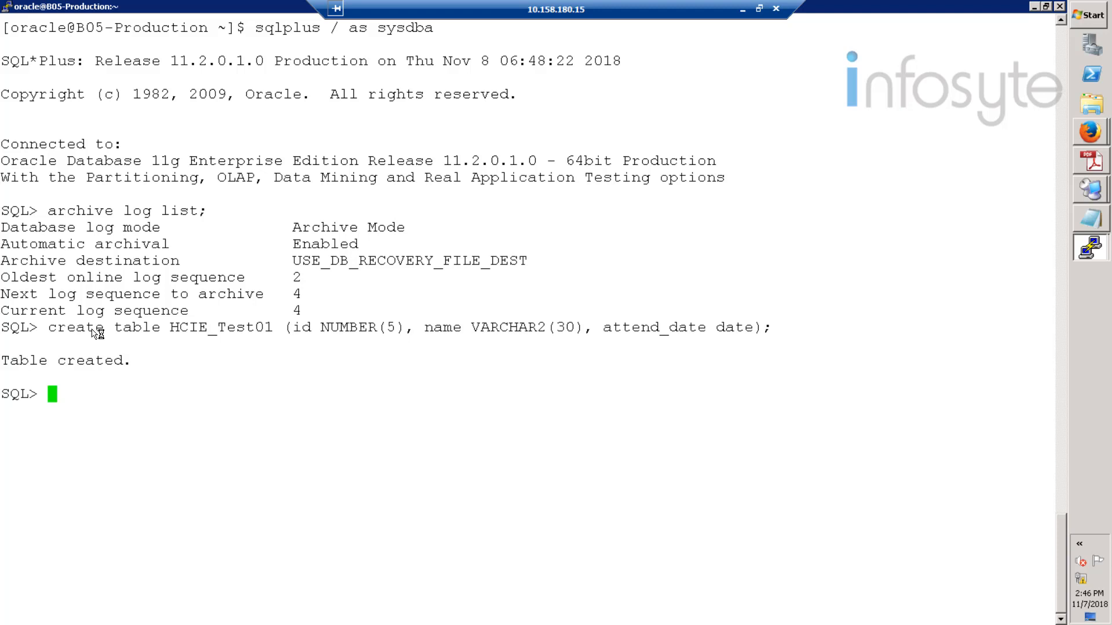
{"action": "right_click", "coordinate": [164, 403]}
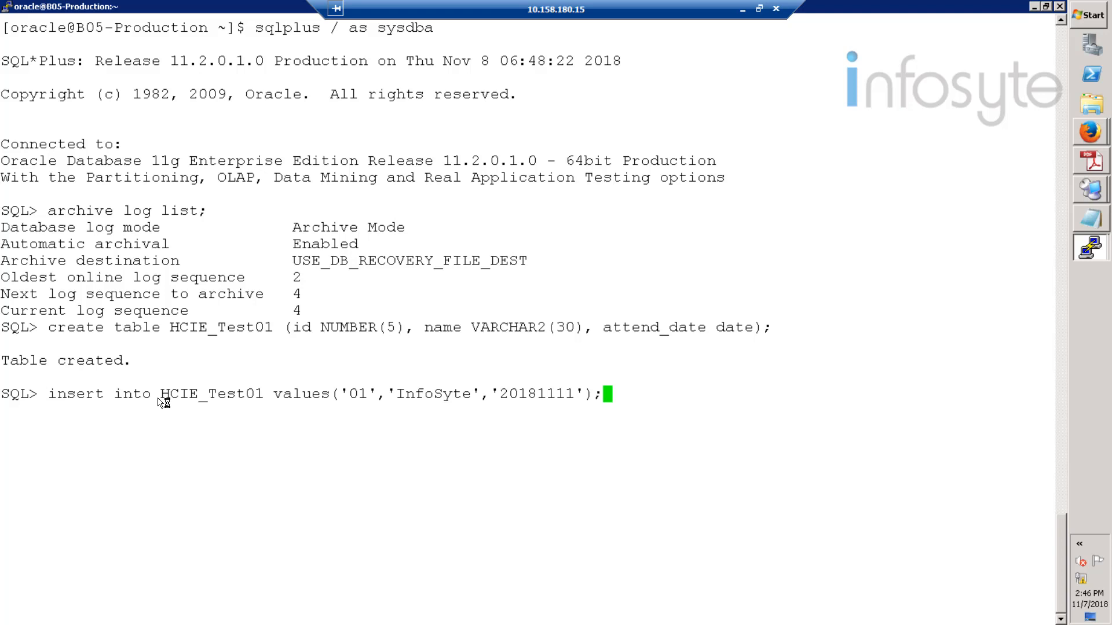
{"action": "key", "text": "Return"}
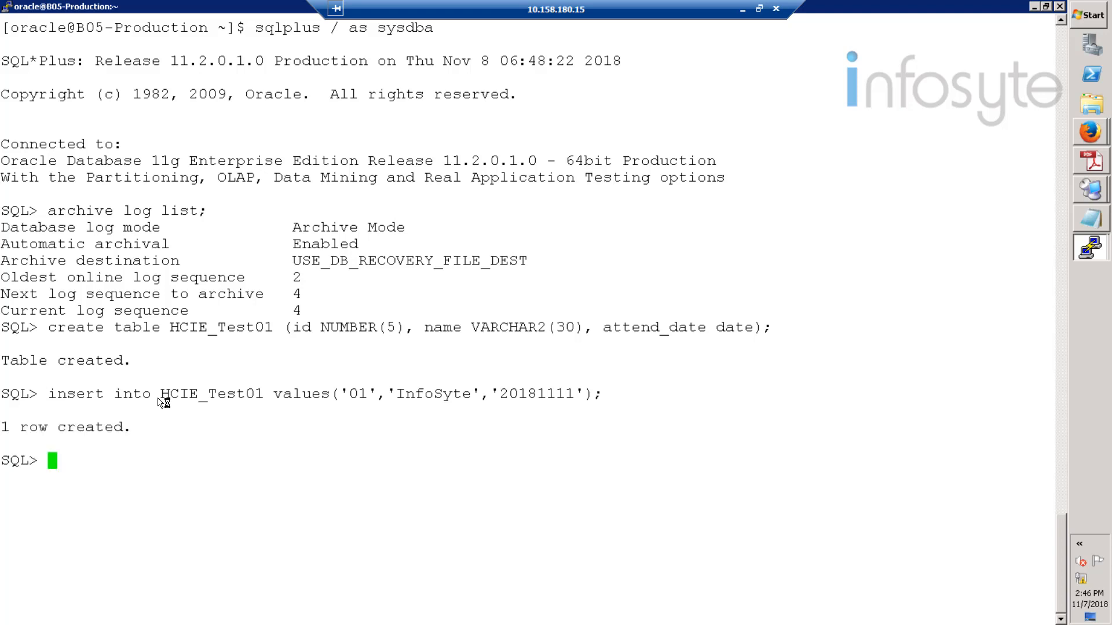
- Run select * from HCIE_Test01; to display the inserted row
{"action": "type", "text": "select * f"}
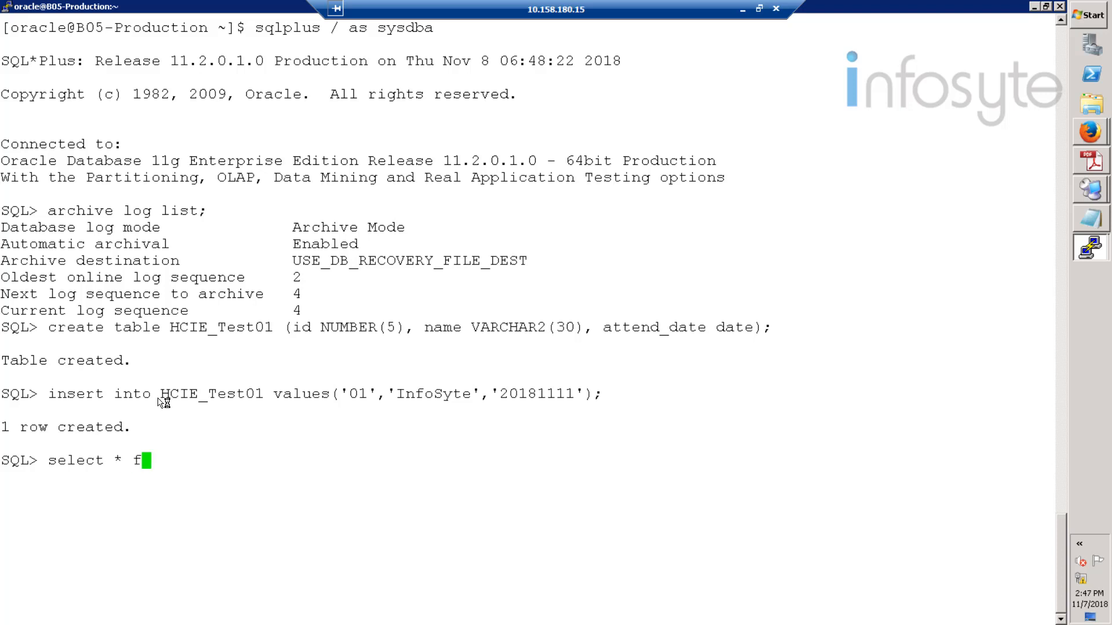
{"action": "type", "text": "rom HCIE_Test"}
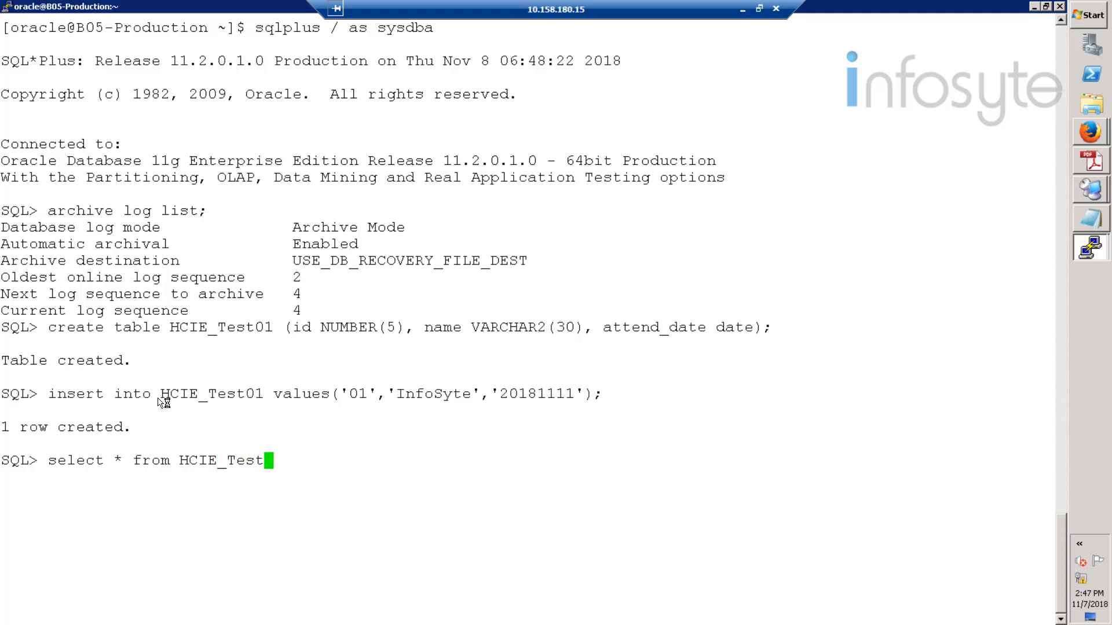
{"action": "type", "text": "01"}
{"action": "type", "text": ";"}
{"action": "key", "text": "Return"}
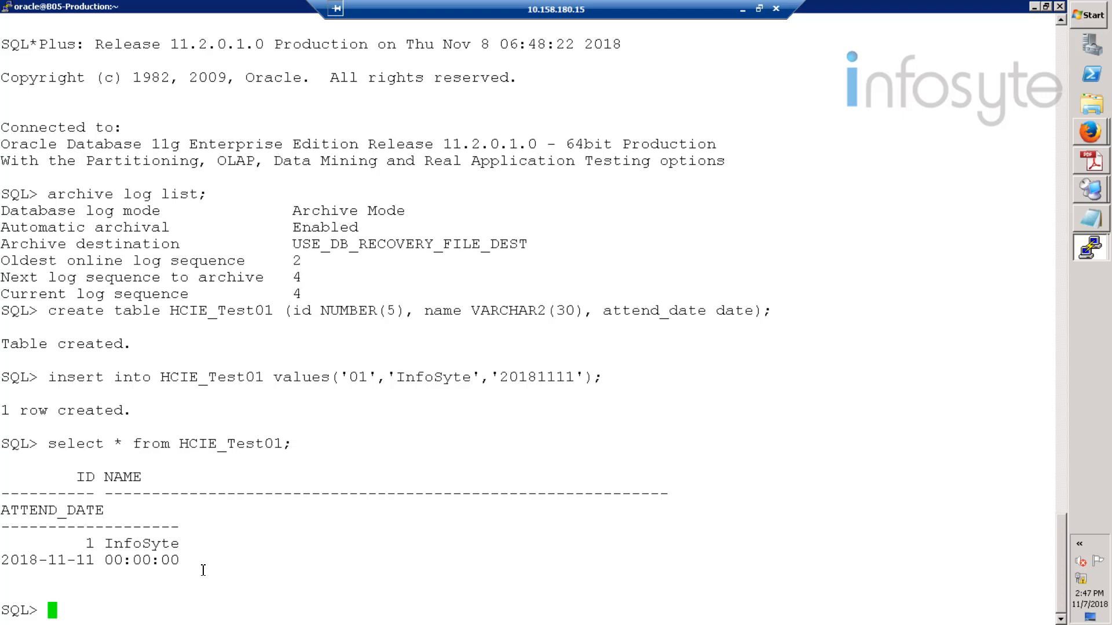
- Quit SQL*Plus with exit, then exit the production server shell to close PuTTY
{"action": "type", "text": "eixt"}
{"action": "key", "text": "BackSpace"}
{"action": "key", "text": "BackSpace"}
{"action": "key", "text": "BackSpace"}
{"action": "type", "text": "xit"}
{"action": "key", "text": "Return"}
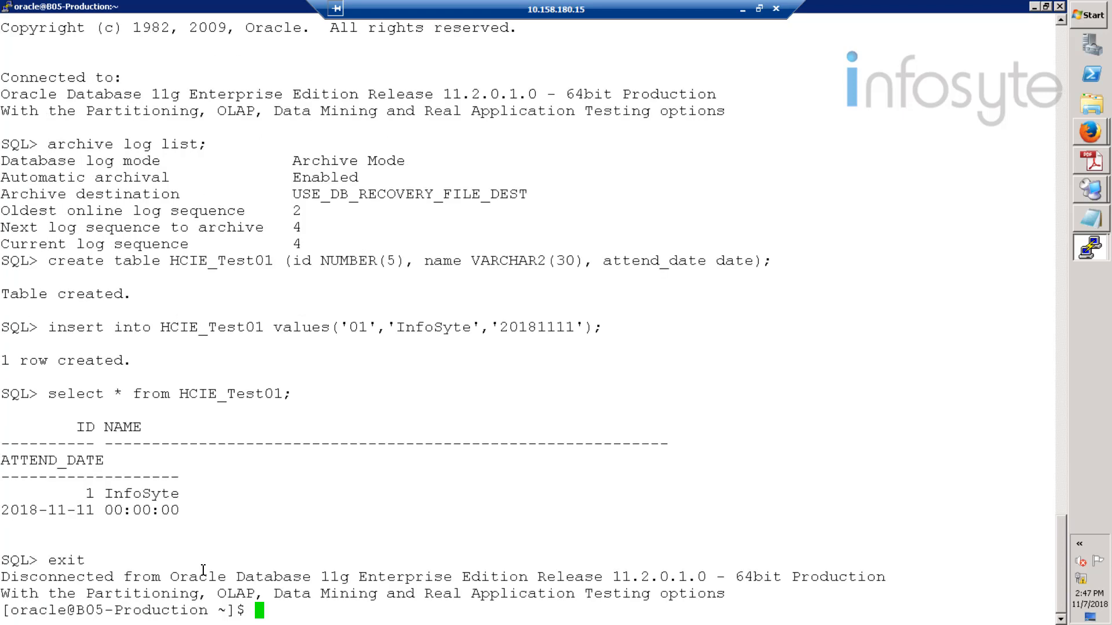
{"action": "type", "text": "exit"}
{"action": "key", "text": "Return"}
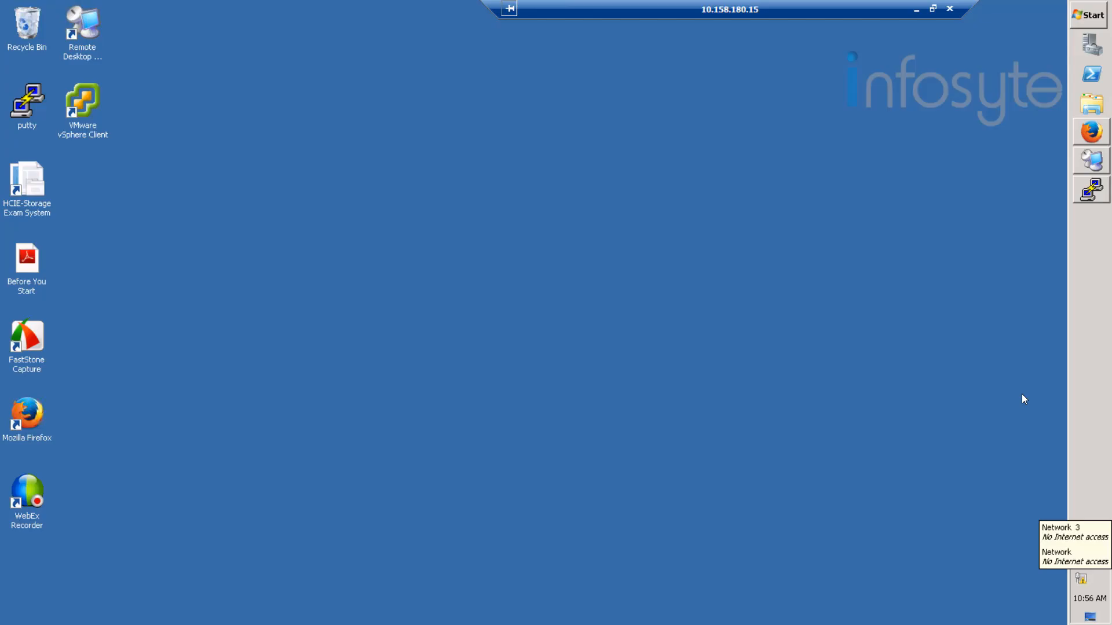
- Log in to the HCIE07-Production DeviceManager with the admin account and its password
{"action": "left_click", "coordinate": [1091, 132]}
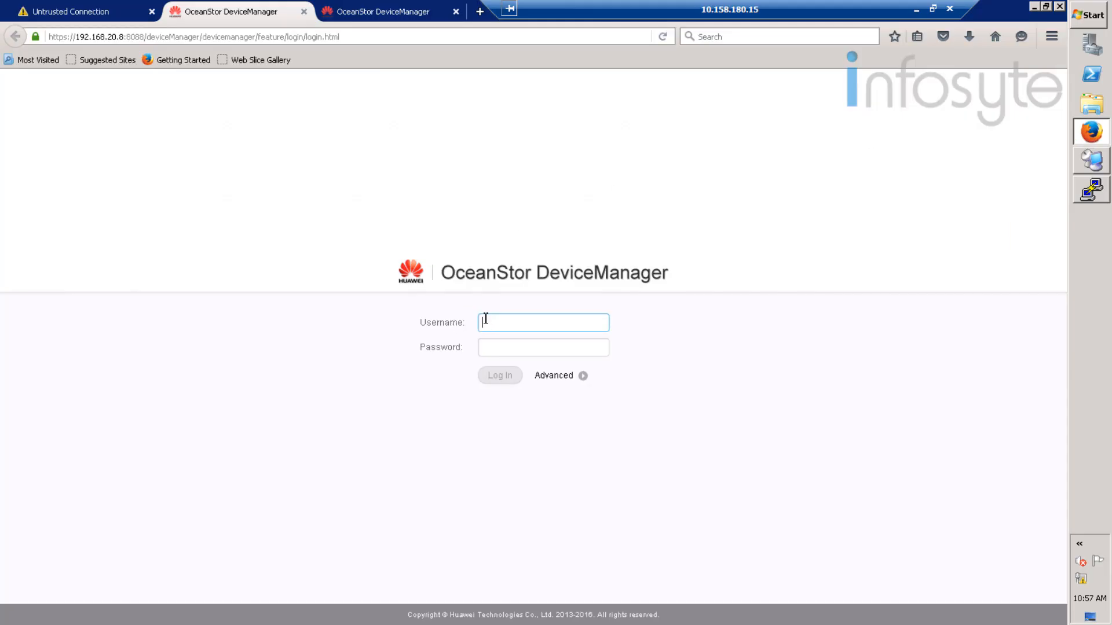
{"action": "type", "text": "admin"}
{"action": "key", "text": "Tab"}
{"action": "type", "text": "•"}
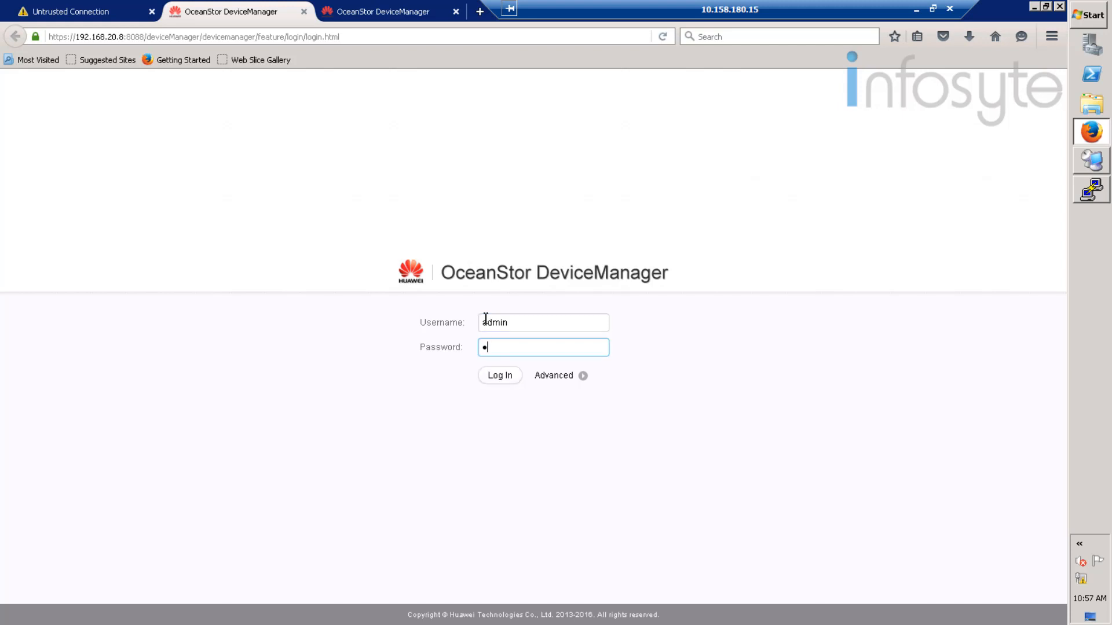
{"action": "type", "text": "•••••••••"}
{"action": "key", "text": "Return"}
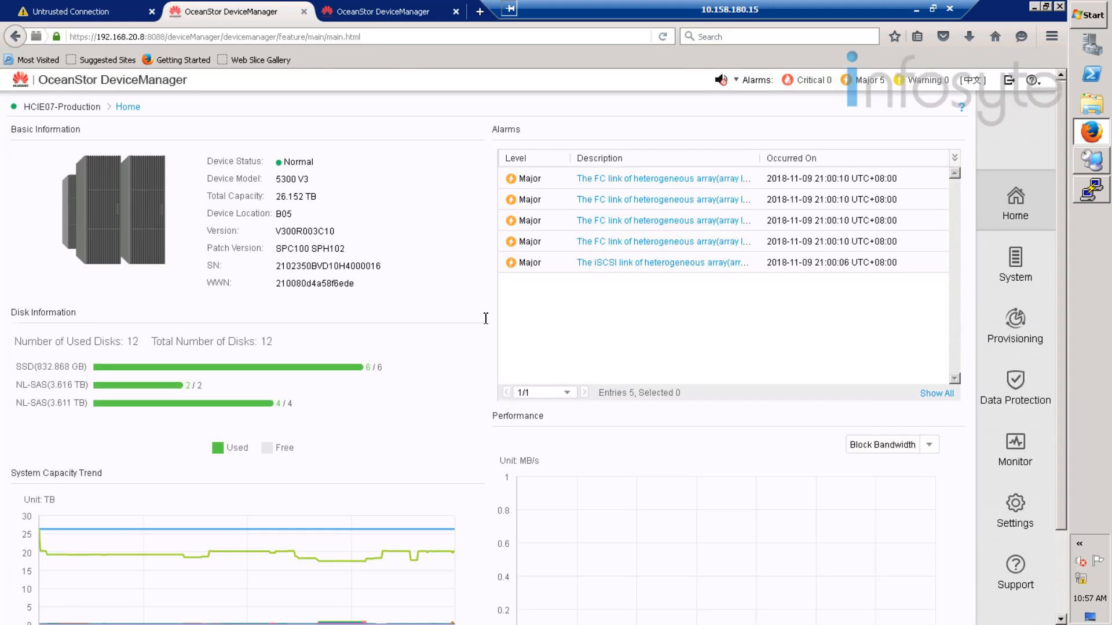
- Check Provisioning > LUN, then open the empty Data Protection Remote Device list
{"action": "left_click", "coordinate": [1012, 330]}
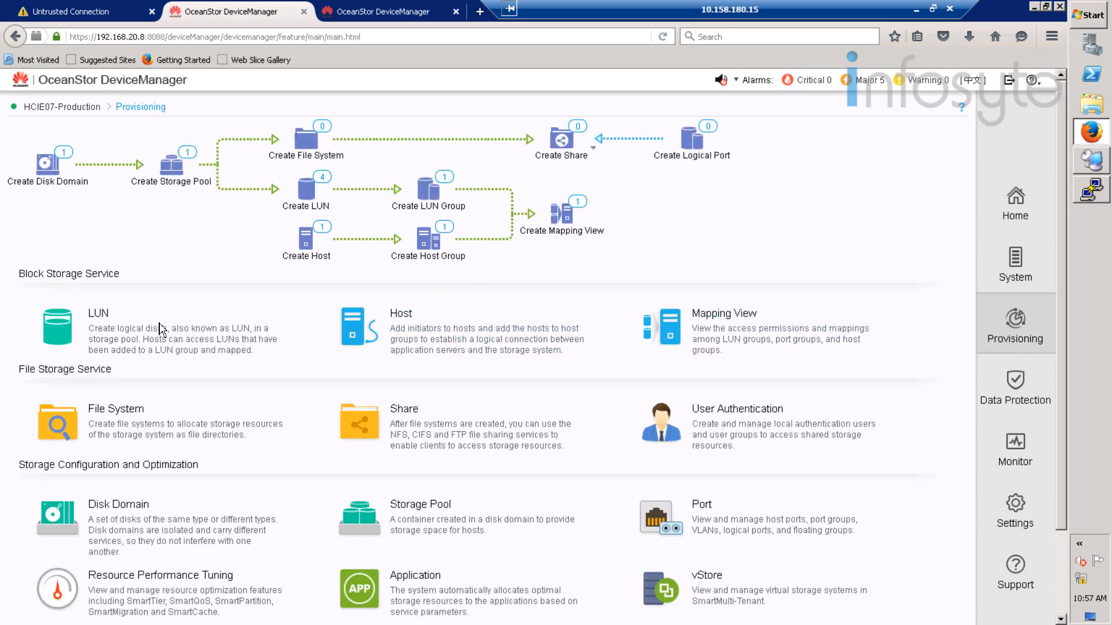
{"action": "left_click", "coordinate": [135, 333]}
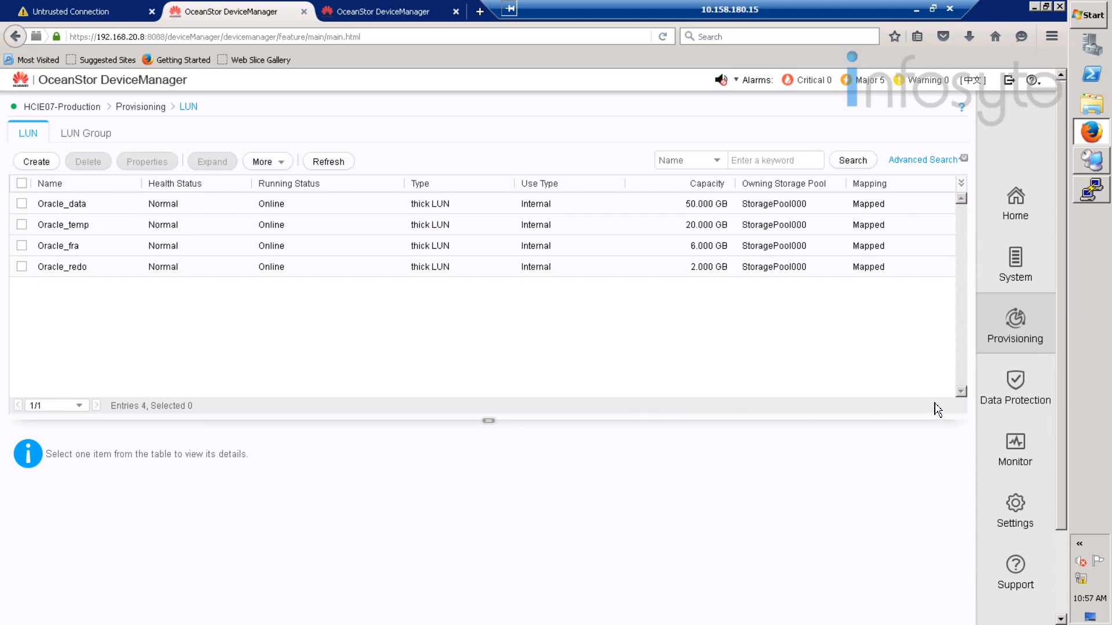
{"action": "left_click", "coordinate": [1014, 391]}
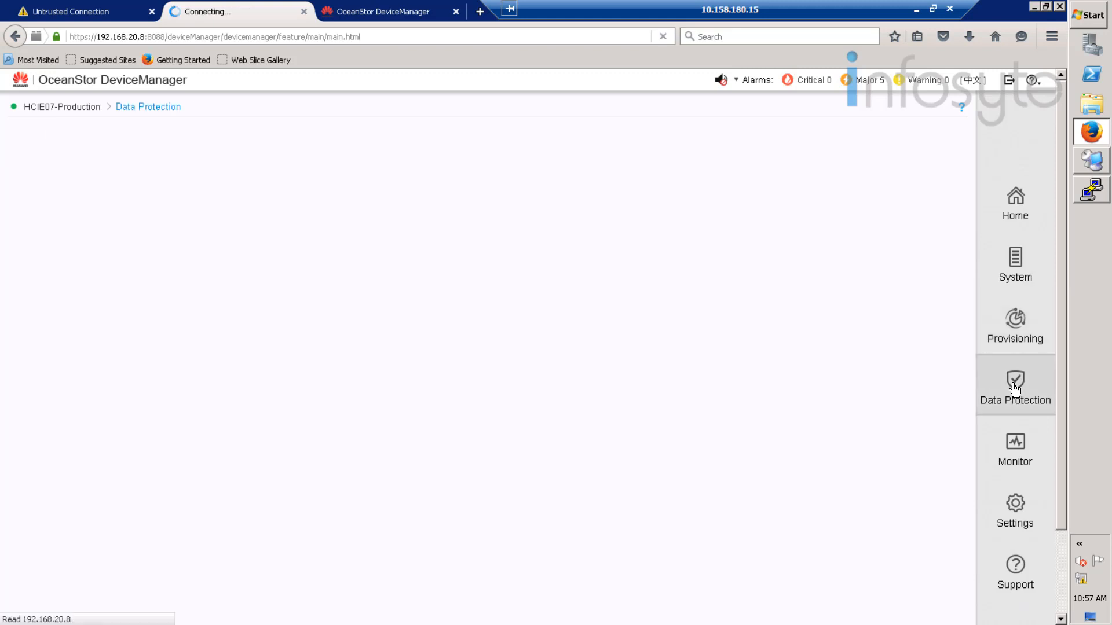
{"action": "left_click", "coordinate": [127, 394]}
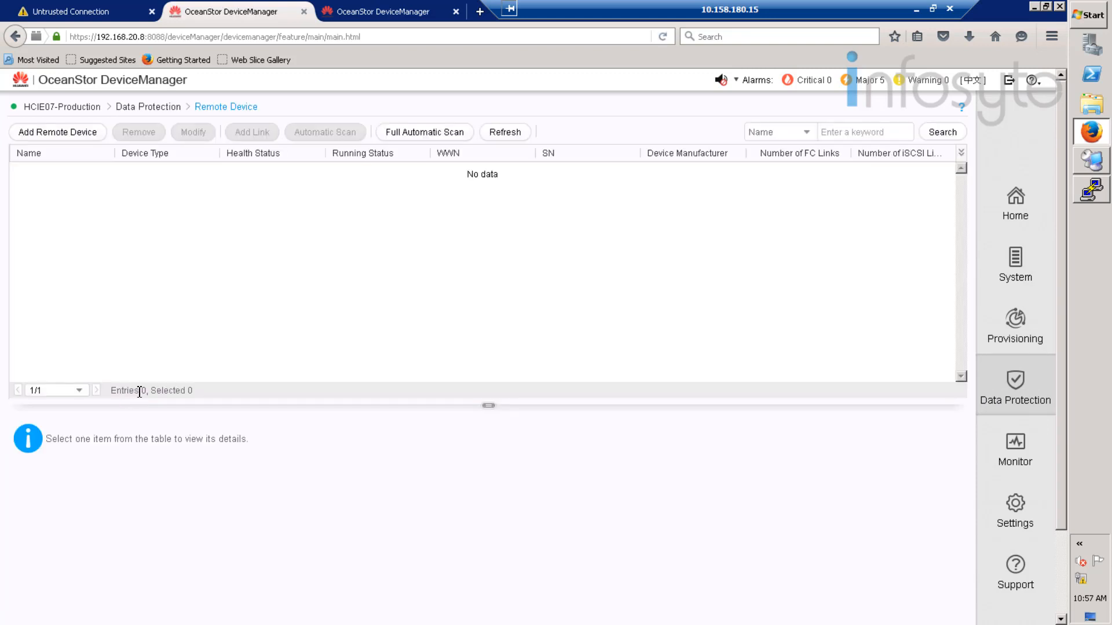
- Sign in to the Huawei.Storage array with the admin account, password and a refreshed verification code
{"action": "left_click", "coordinate": [397, 12]}
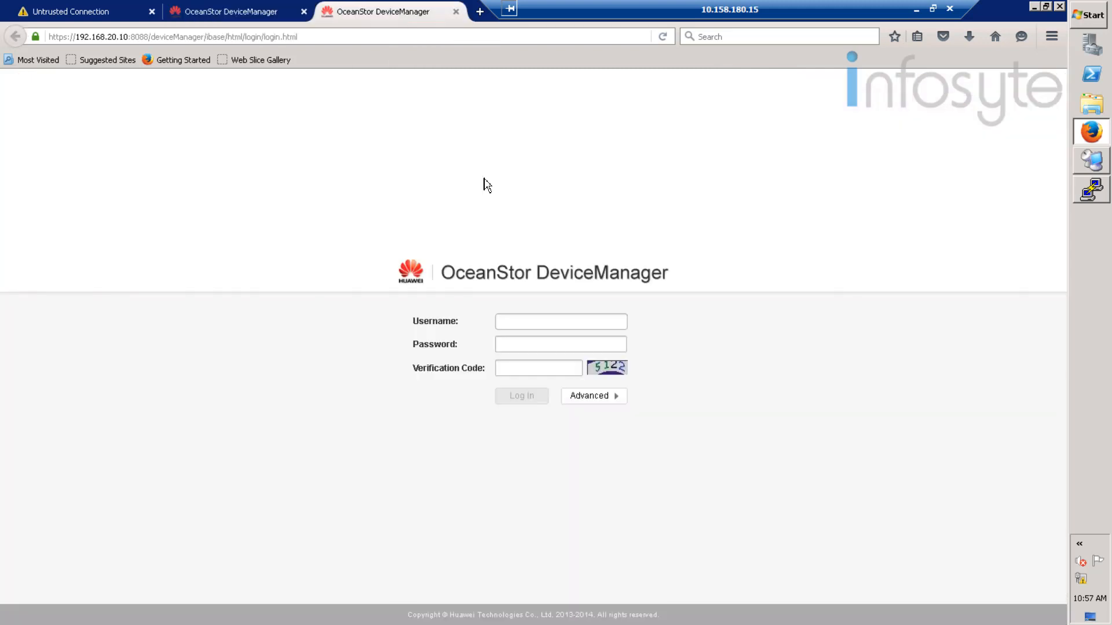
{"action": "left_click", "coordinate": [538, 323]}
{"action": "type", "text": "admin"}
{"action": "key", "text": "Tab"}
{"action": "type", "text": "••••••••••••"}
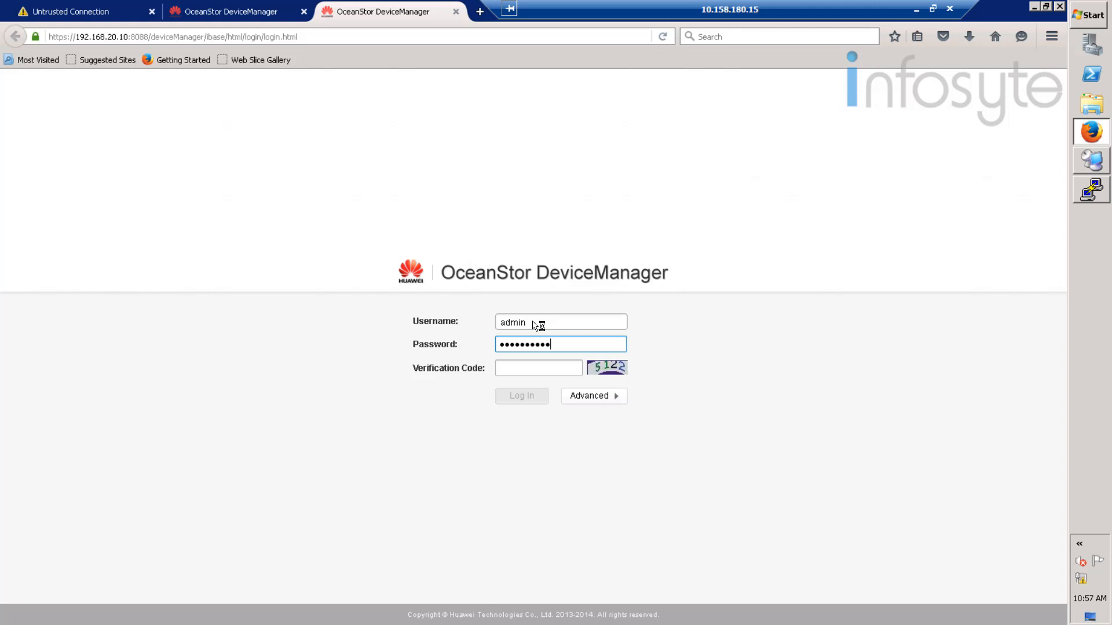
{"action": "left_click", "coordinate": [600, 370]}
{"action": "left_click", "coordinate": [528, 367]}
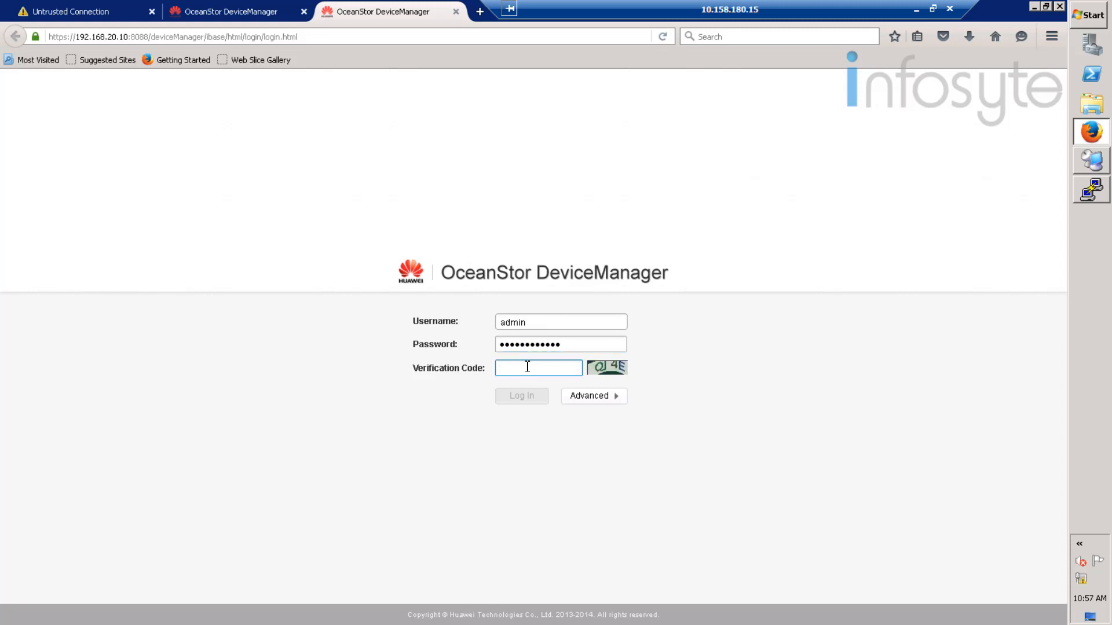
{"action": "type", "text": "qj4e"}
{"action": "left_click", "coordinate": [526, 396]}
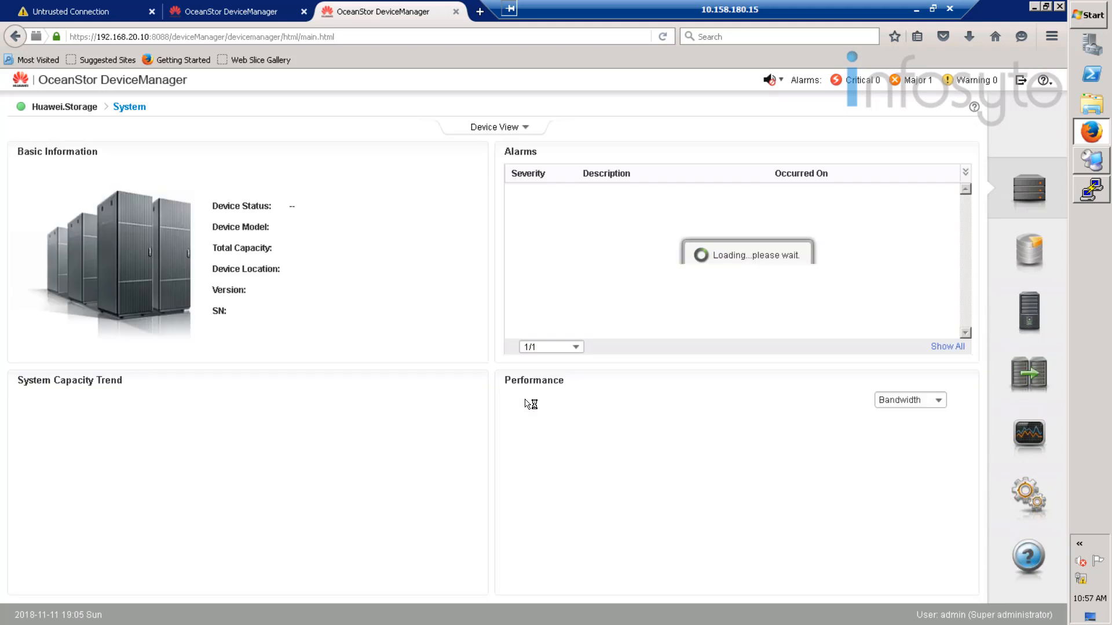
- Check its LUN list, then open and refresh the Data Protection Remote Device list
{"action": "left_click", "coordinate": [1034, 261]}
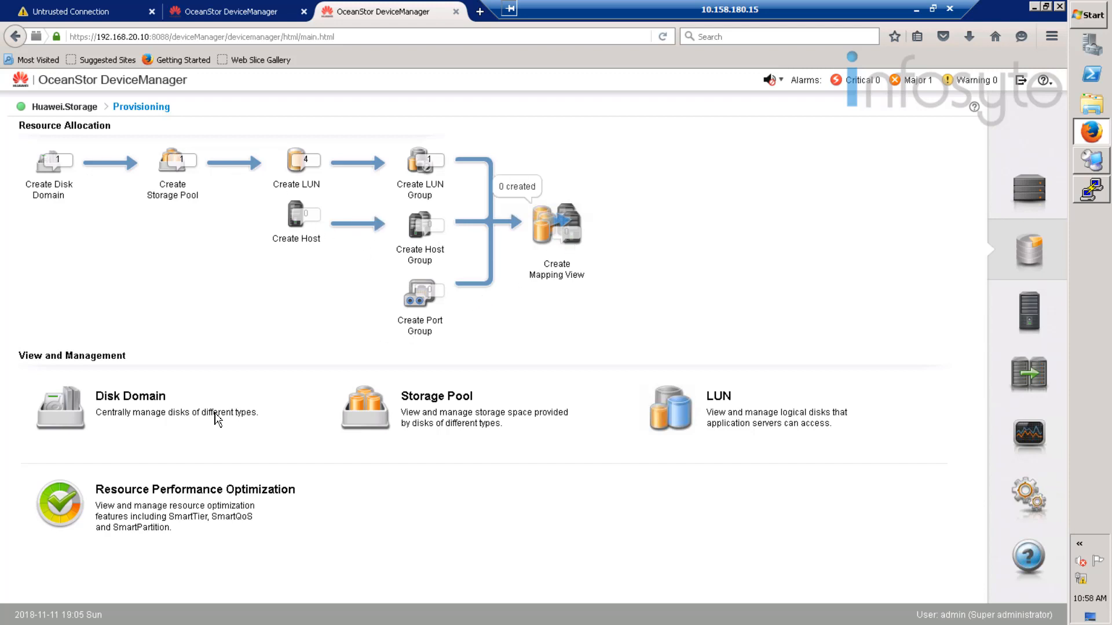
{"action": "left_click", "coordinate": [693, 423]}
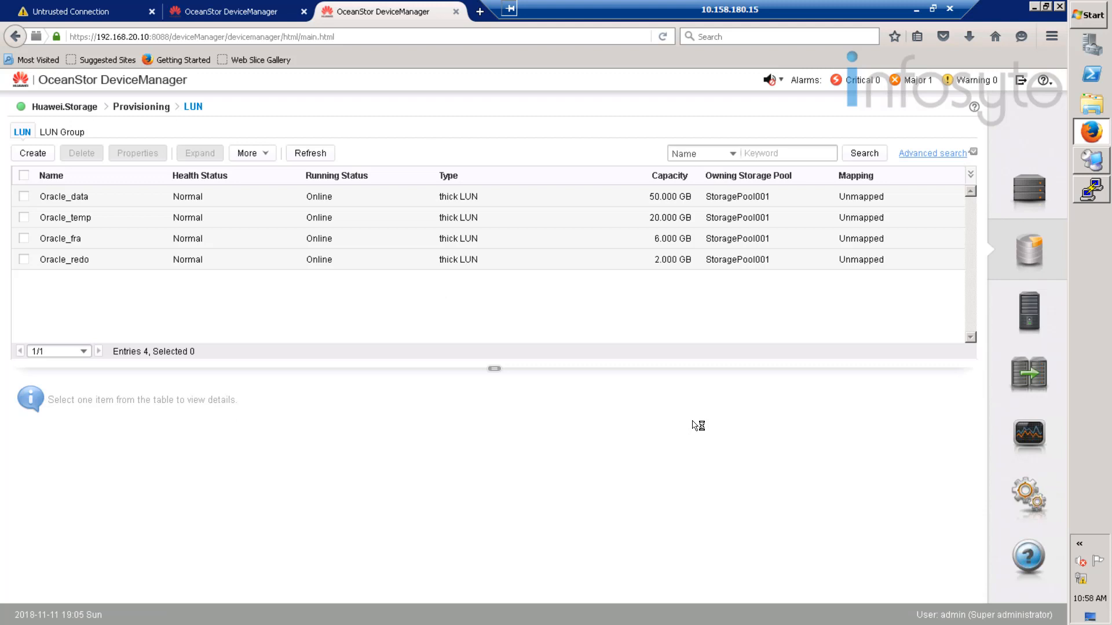
{"action": "left_click", "coordinate": [1029, 317]}
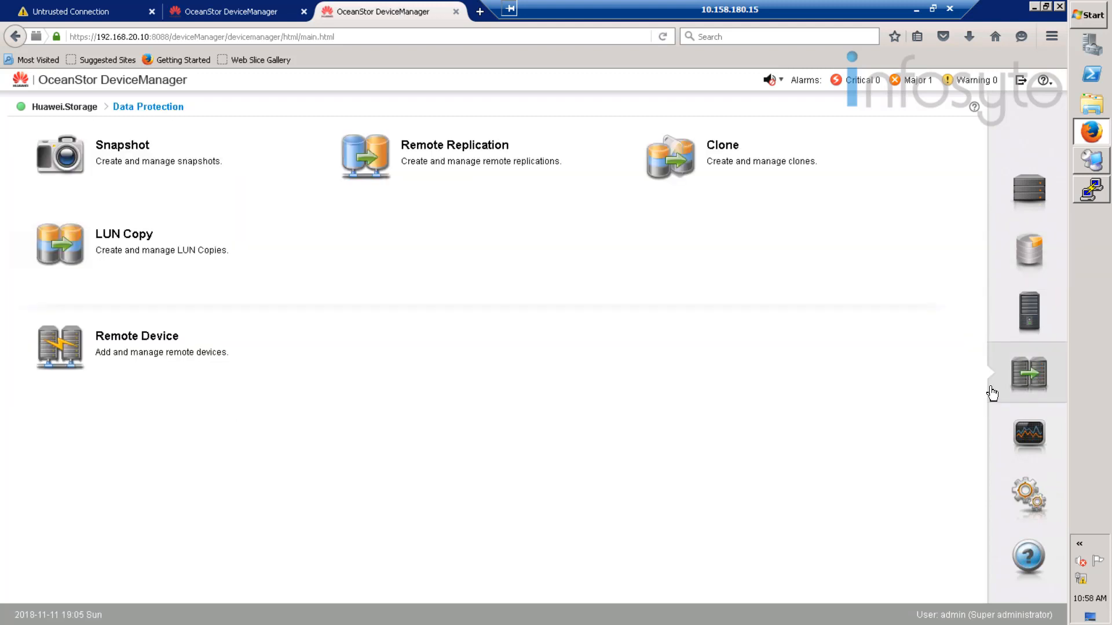
{"action": "left_click", "coordinate": [134, 350]}
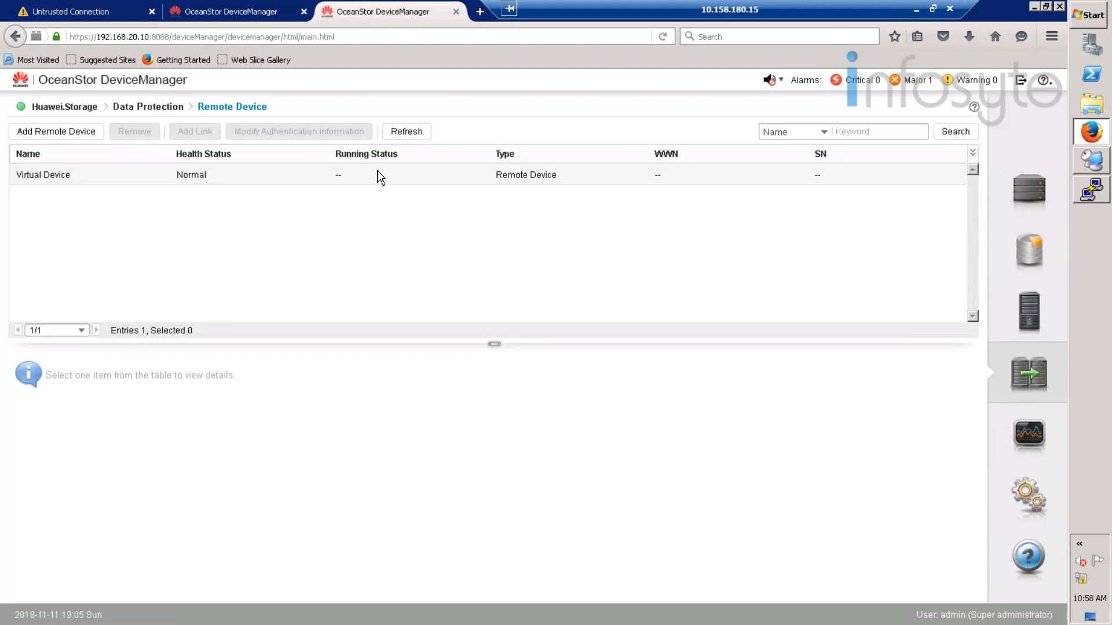
{"action": "left_click", "coordinate": [413, 132]}
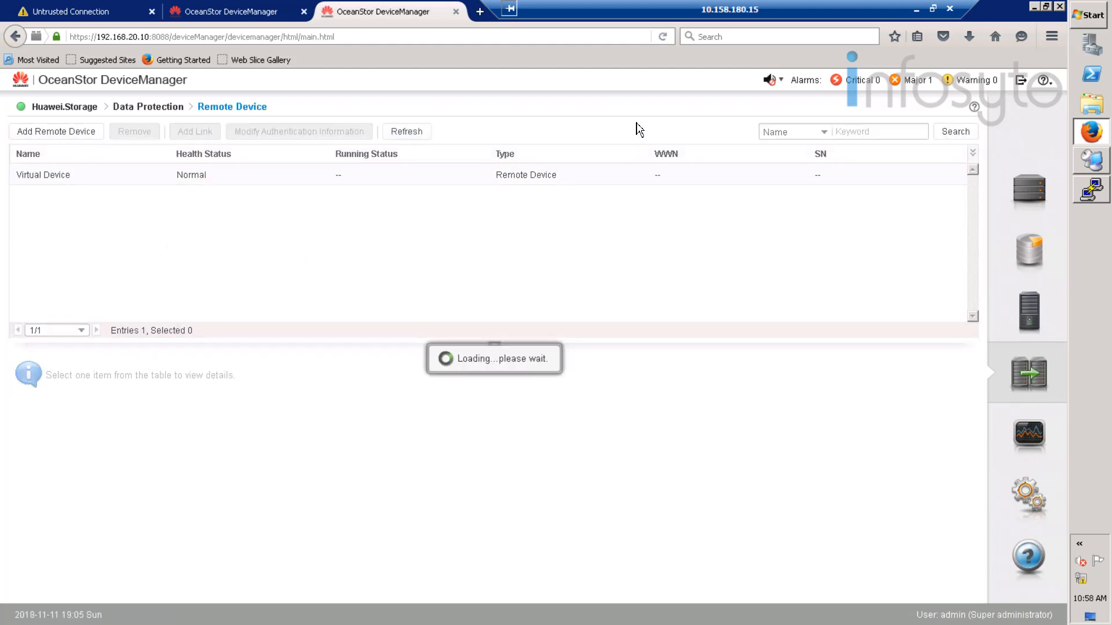
- On HCIE07-Production, add Huawei.Storage as a Replication remote device over the CTE0.A FC link
{"action": "left_click", "coordinate": [231, 14]}
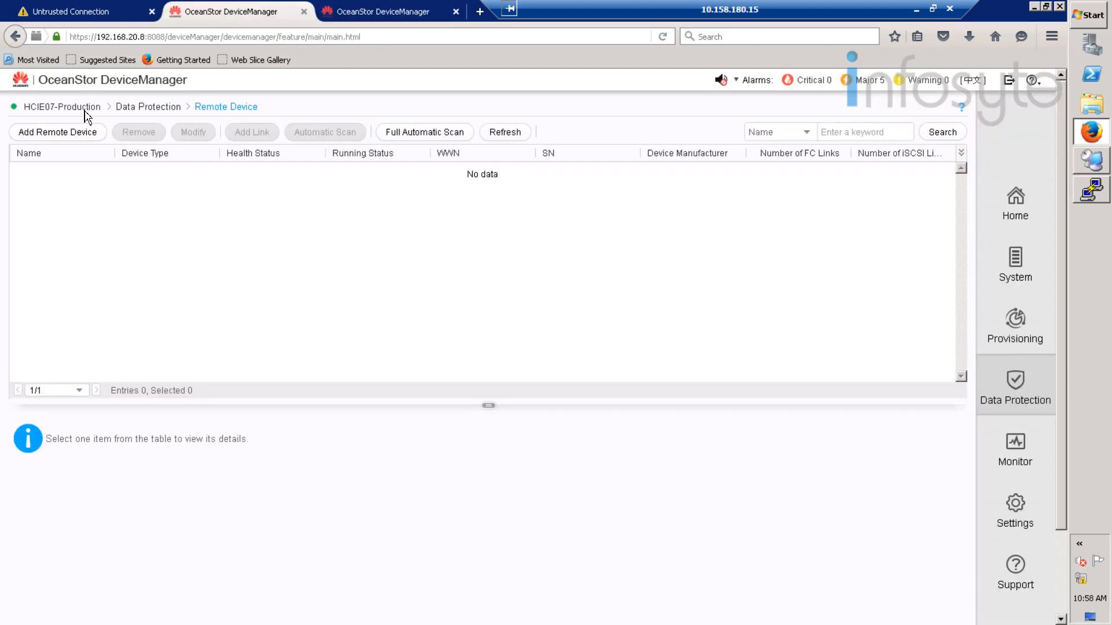
{"action": "left_click", "coordinate": [73, 134]}
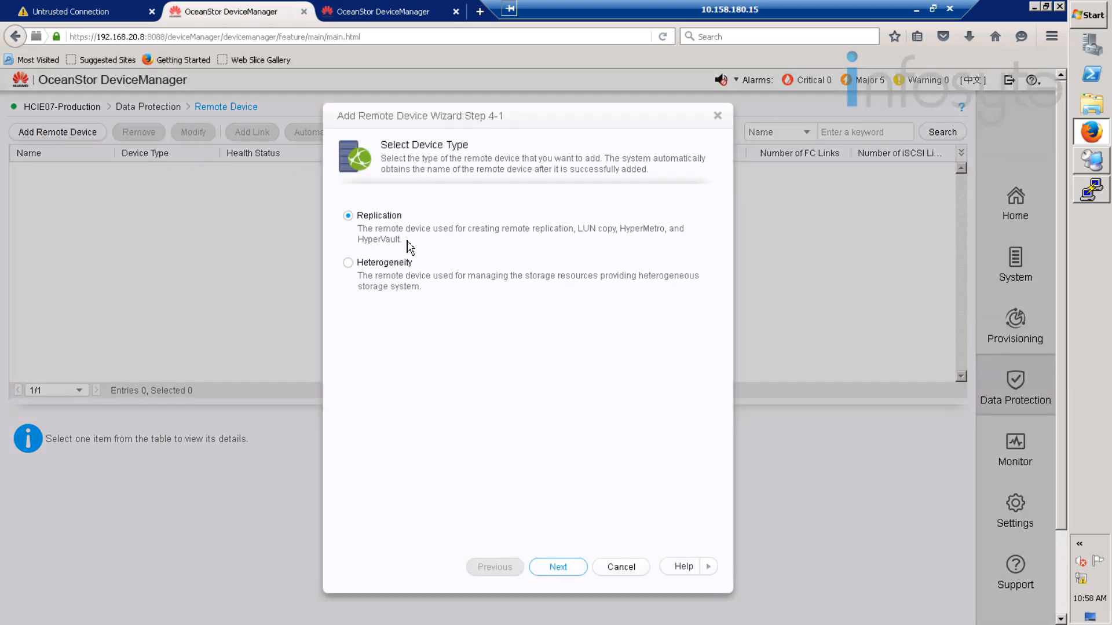
{"action": "left_click", "coordinate": [558, 568]}
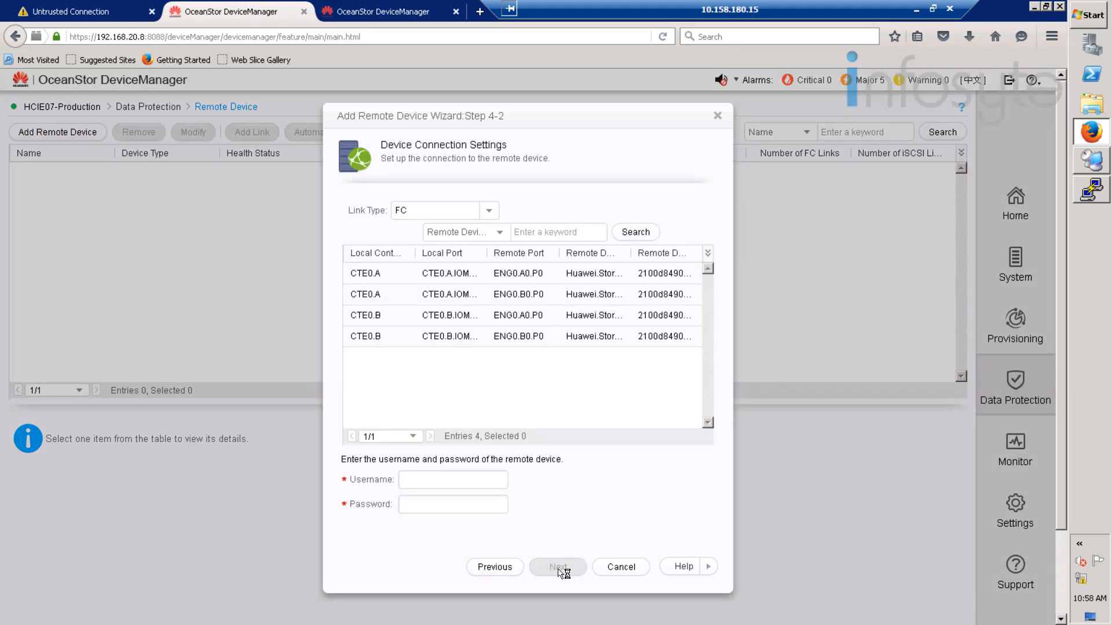
{"action": "left_click", "coordinate": [400, 277]}
{"action": "left_click", "coordinate": [426, 482]}
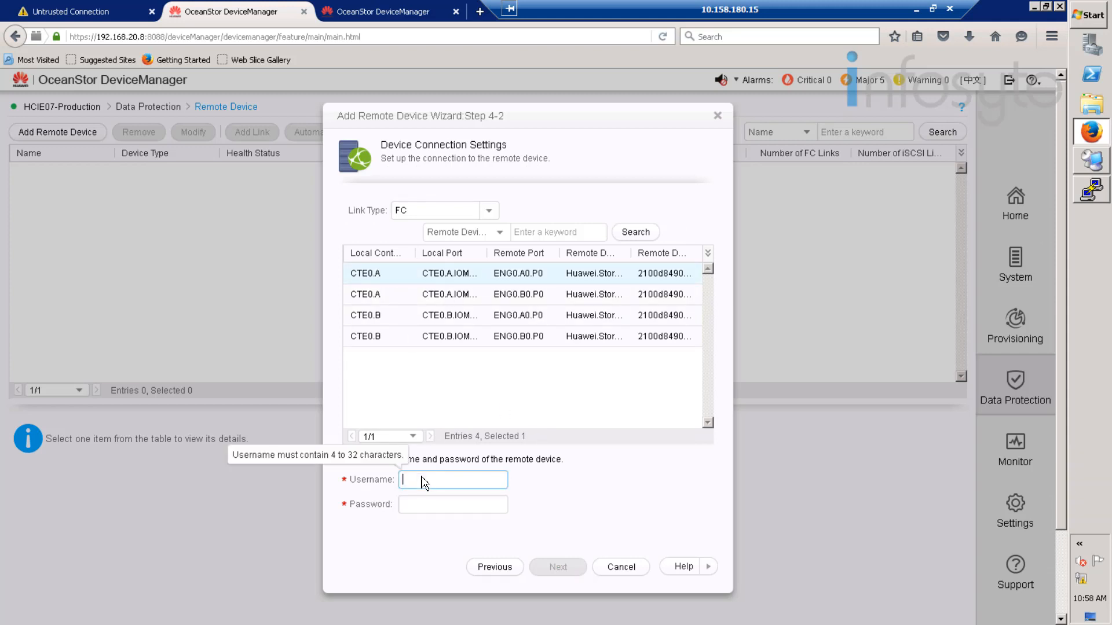
{"action": "type", "text": "admin"}
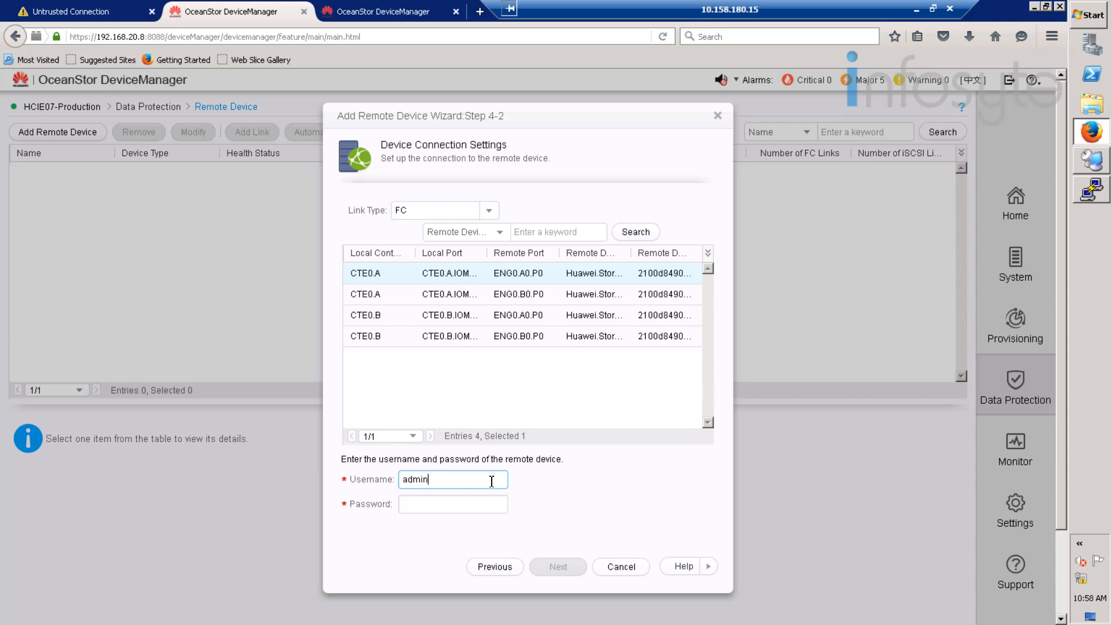
{"action": "key", "text": "Tab"}
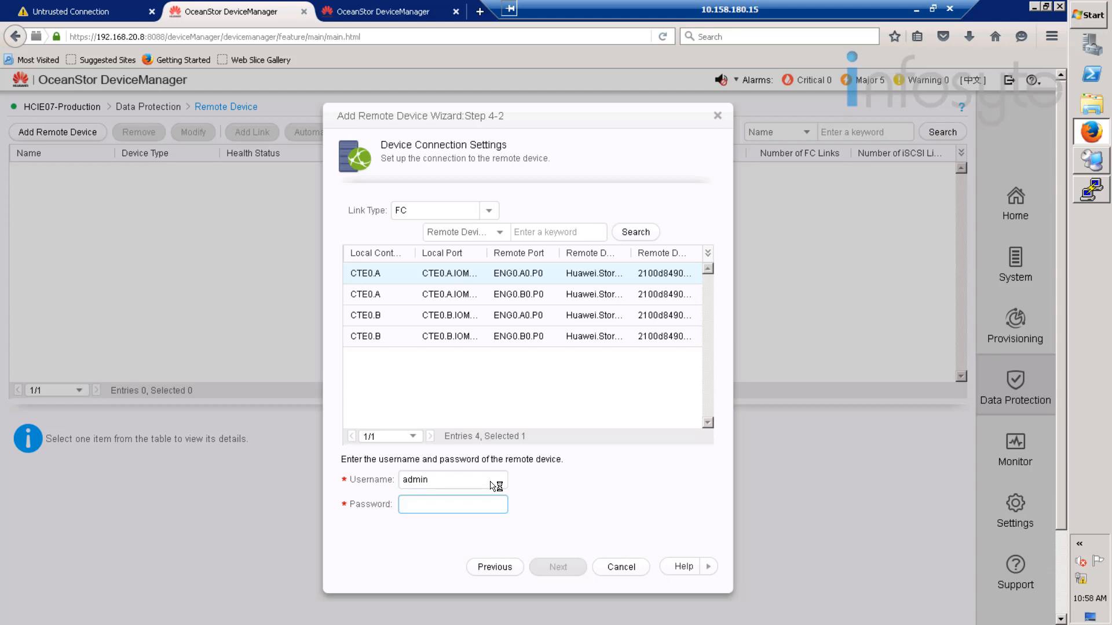
{"action": "type", "text": "A"}
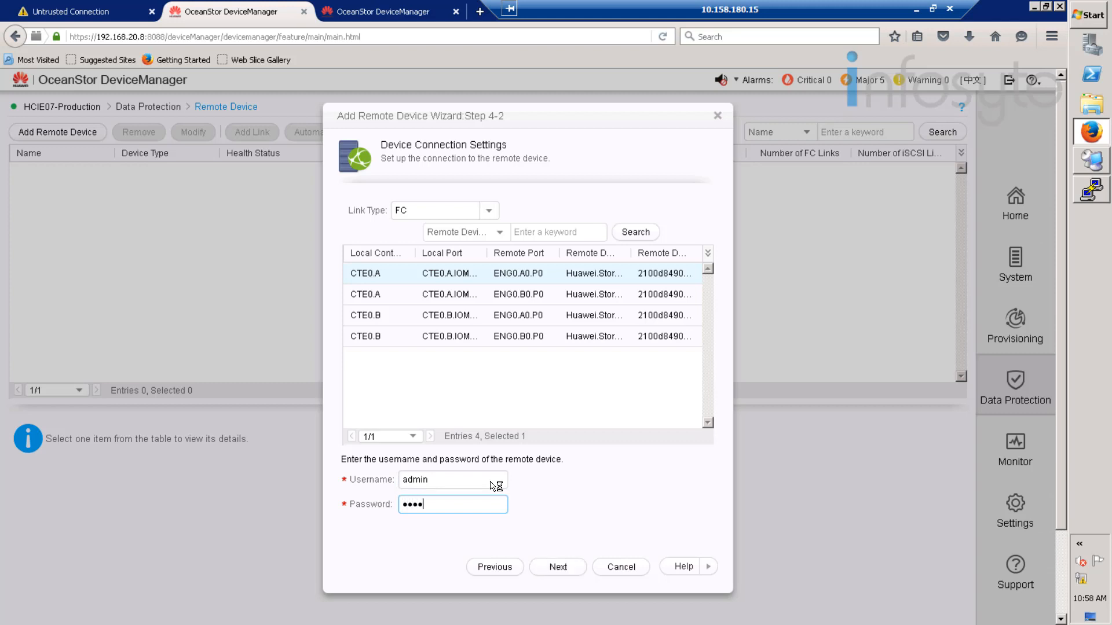
{"action": "type", "text": "***"}
{"action": "left_click", "coordinate": [558, 567]}
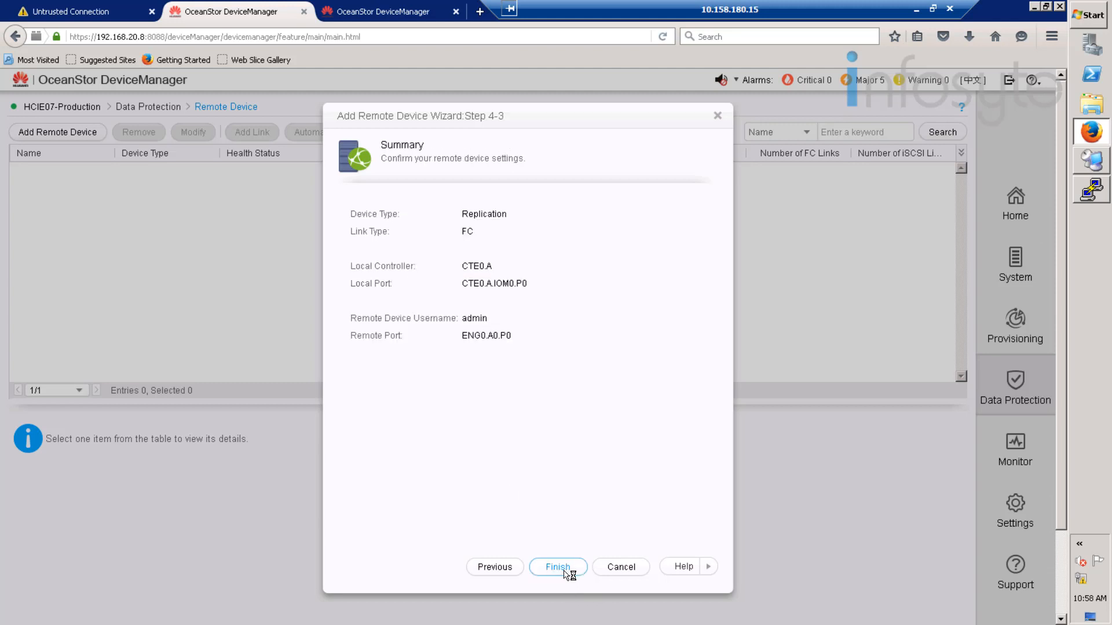
{"action": "left_click", "coordinate": [565, 571]}
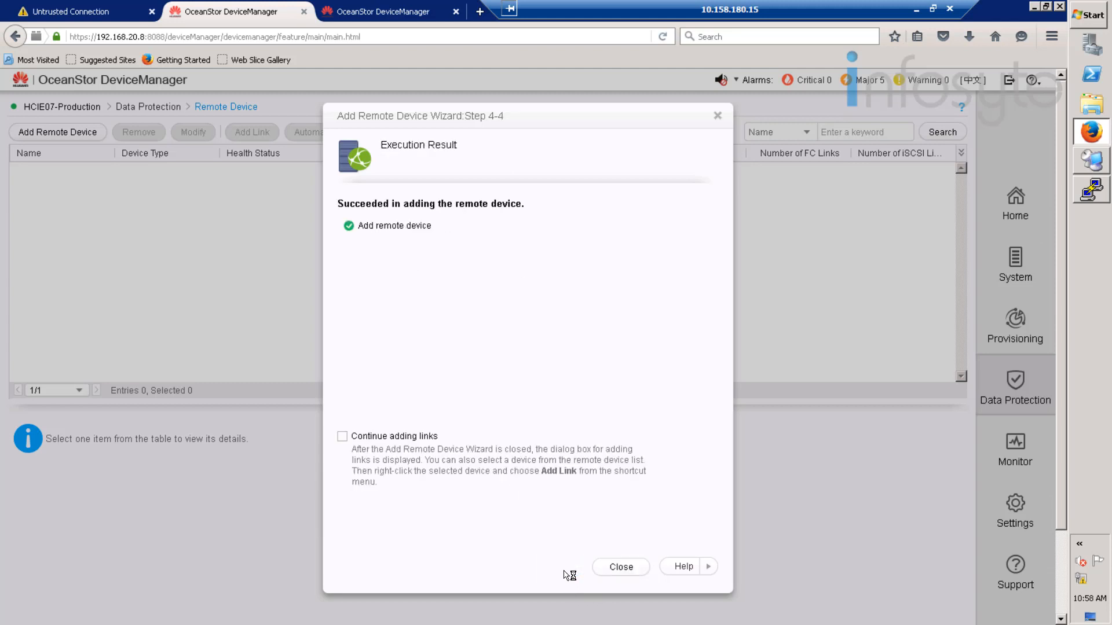
{"action": "left_click", "coordinate": [621, 568]}
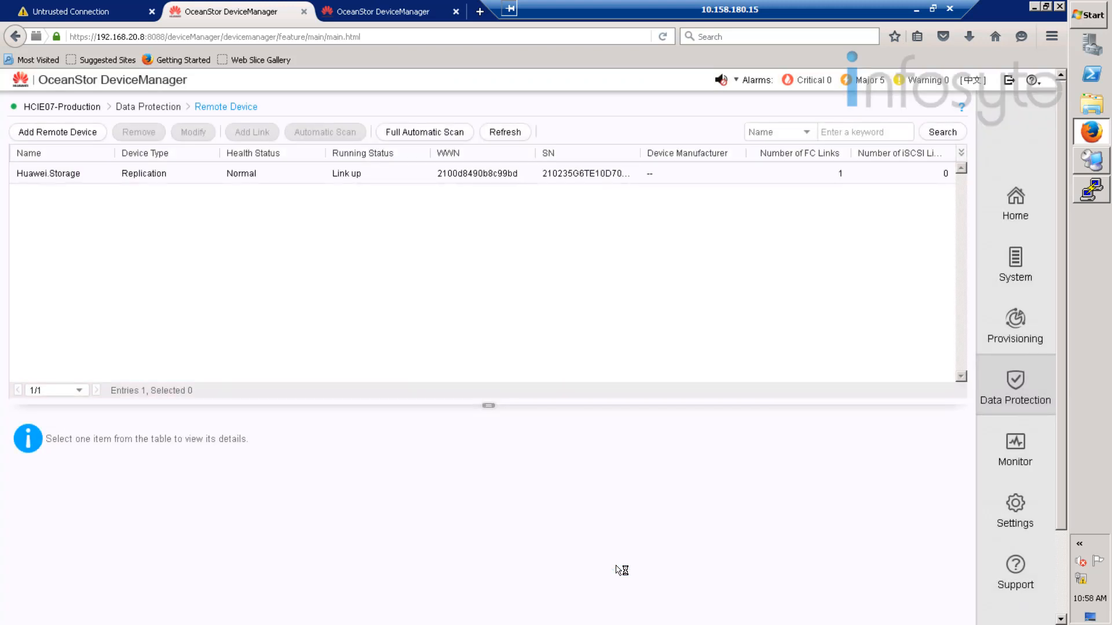
- On Huawei.Storage, remove the HCIE07-Production remote device and dismiss the failed link-deletion notice
{"action": "left_click", "coordinate": [383, 12]}
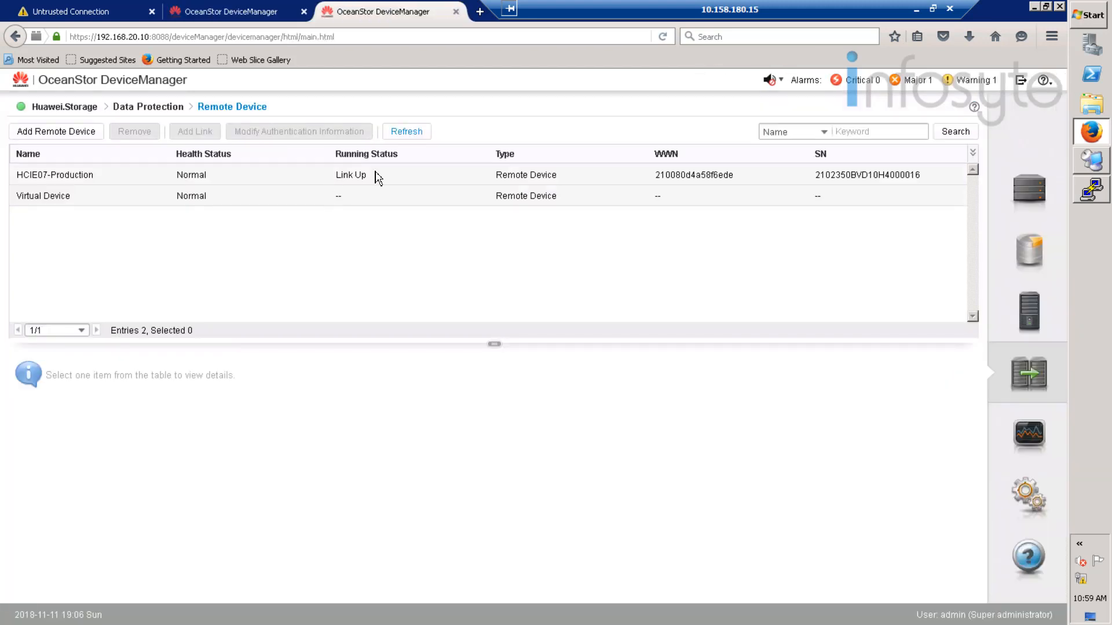
{"action": "left_click", "coordinate": [414, 135]}
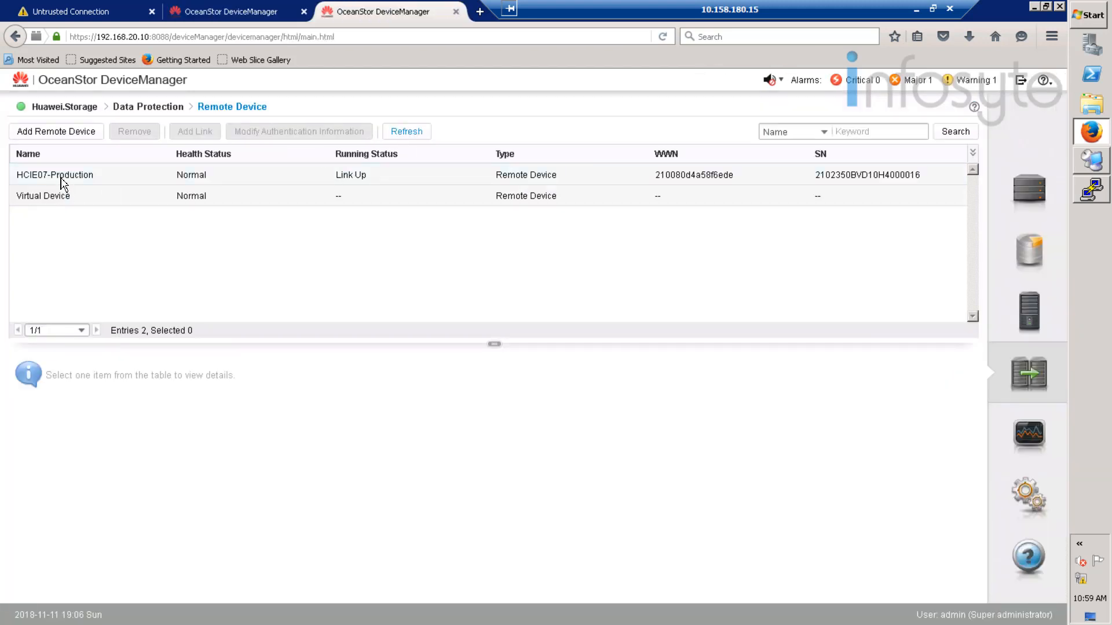
{"action": "left_click", "coordinate": [521, 177]}
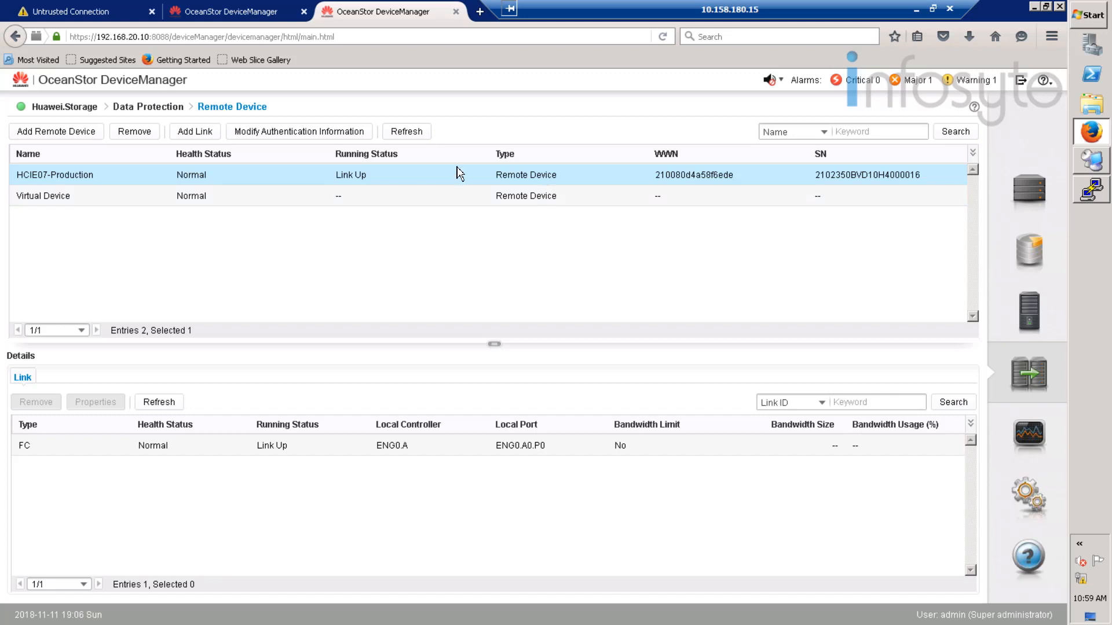
{"action": "left_click", "coordinate": [144, 135]}
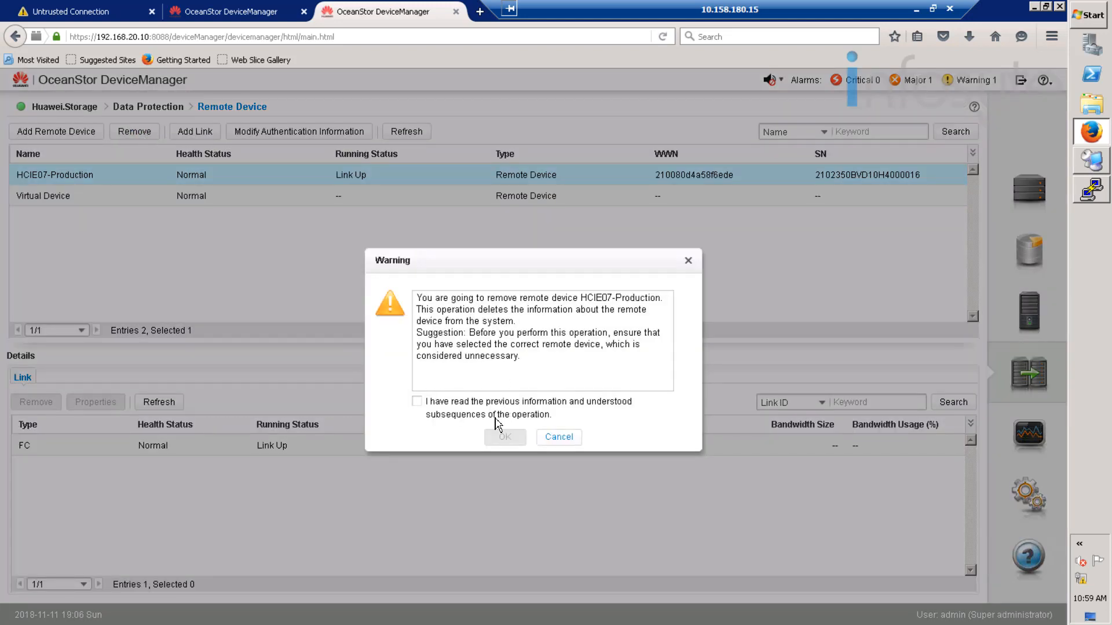
{"action": "left_click", "coordinate": [492, 414]}
{"action": "left_click", "coordinate": [506, 437]}
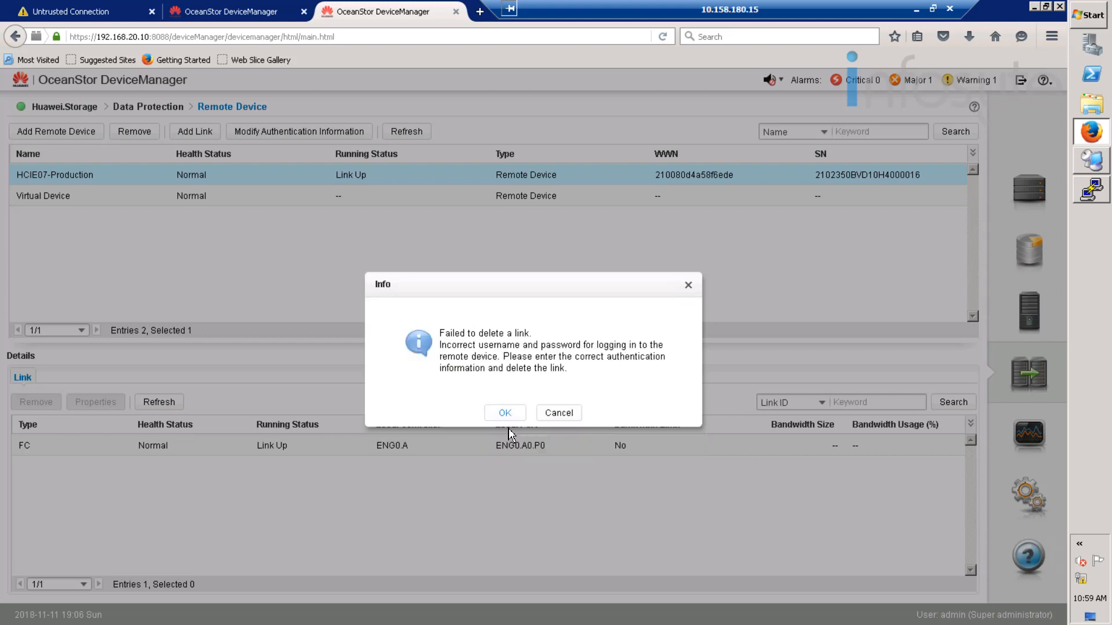
{"action": "left_click", "coordinate": [559, 413]}
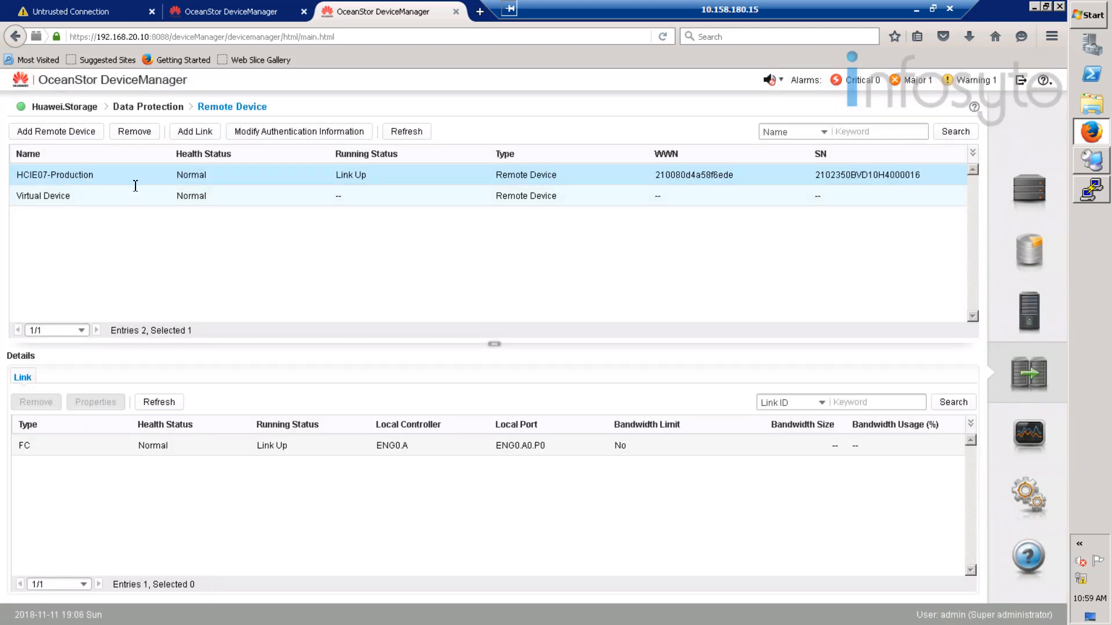
- Remove Huawei.Storage from HCIE07-Production's remote devices, then refresh Huawei.Storage's remote device list
{"action": "left_click", "coordinate": [250, 15]}
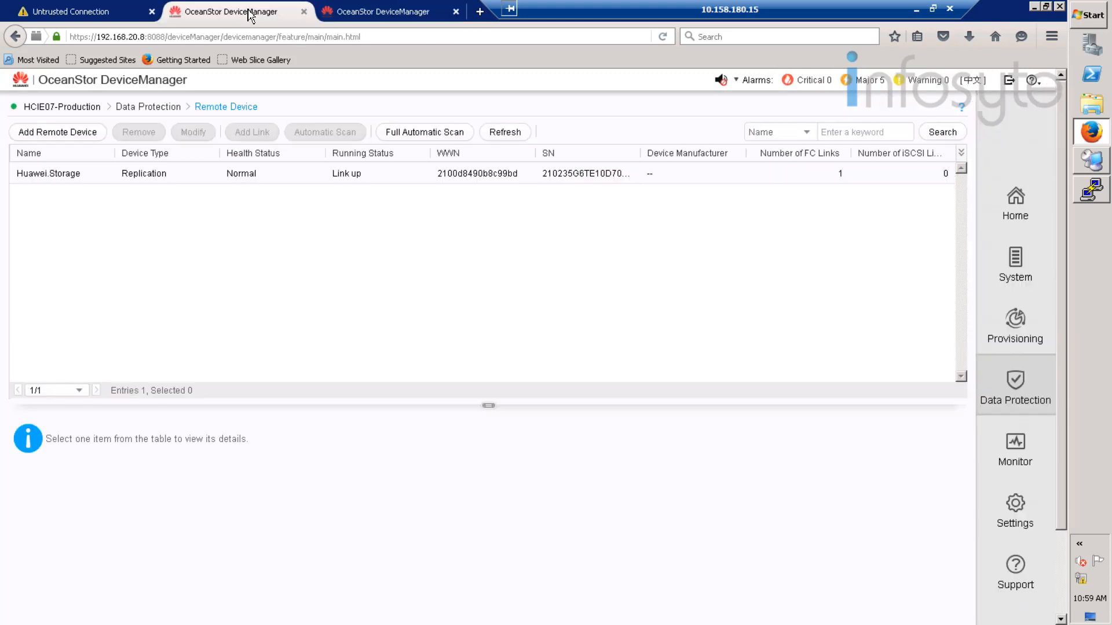
{"action": "left_click", "coordinate": [136, 172]}
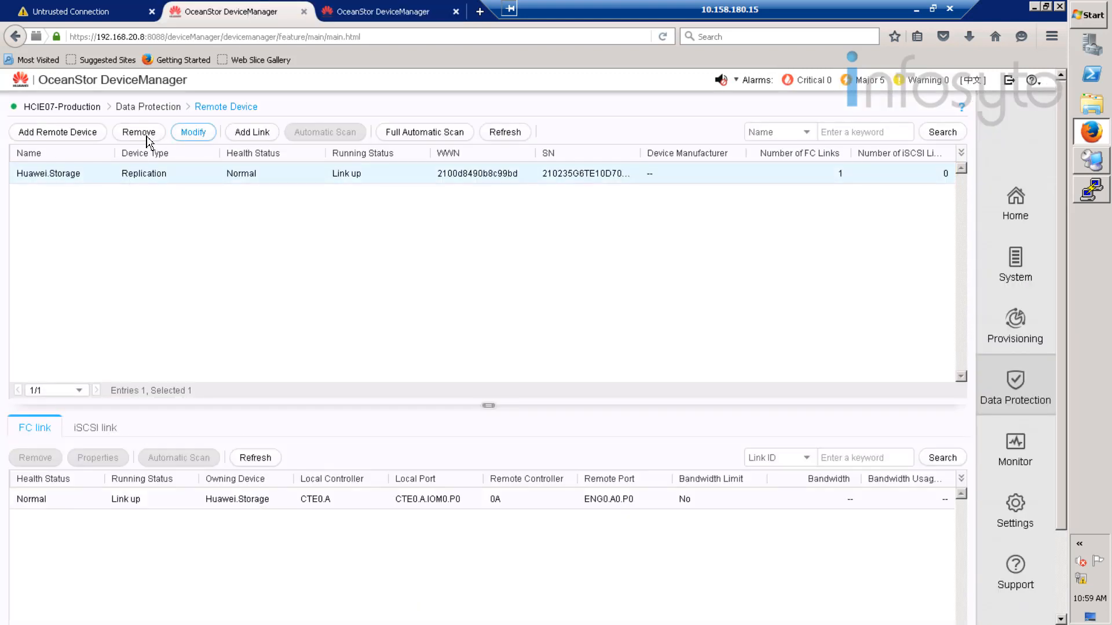
{"action": "left_click", "coordinate": [146, 134]}
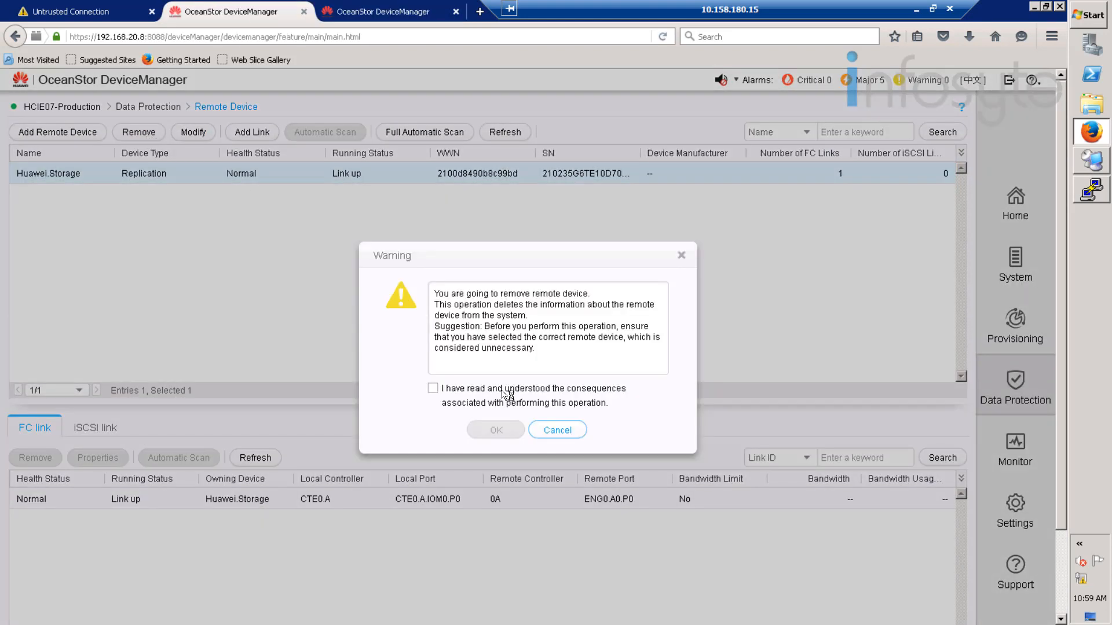
{"action": "left_click", "coordinate": [506, 394]}
{"action": "left_click", "coordinate": [496, 430]}
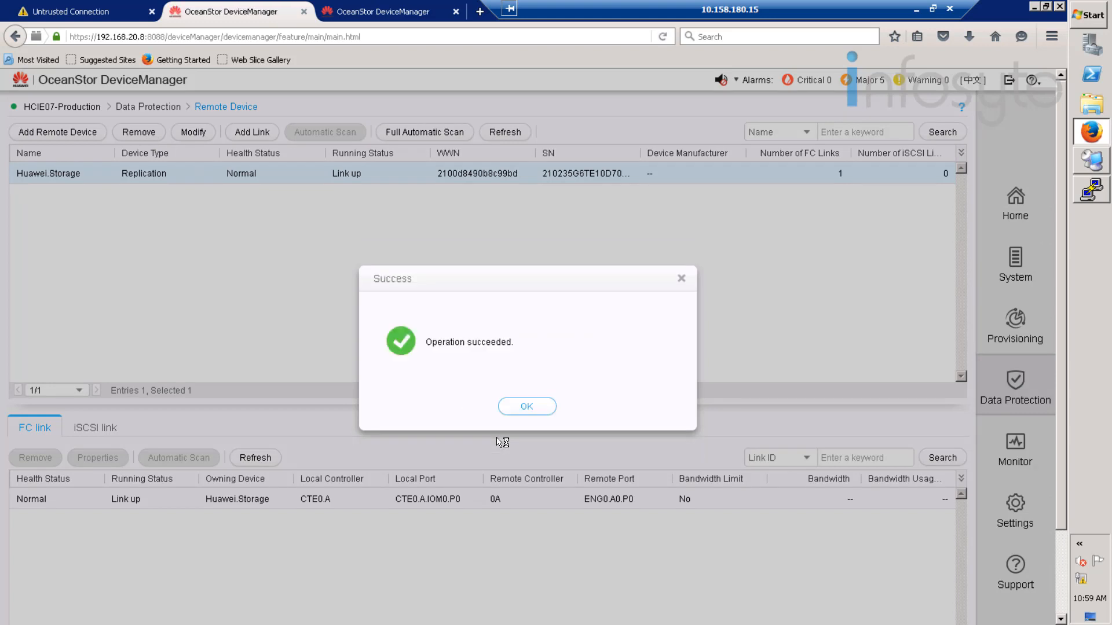
{"action": "left_click", "coordinate": [551, 411]}
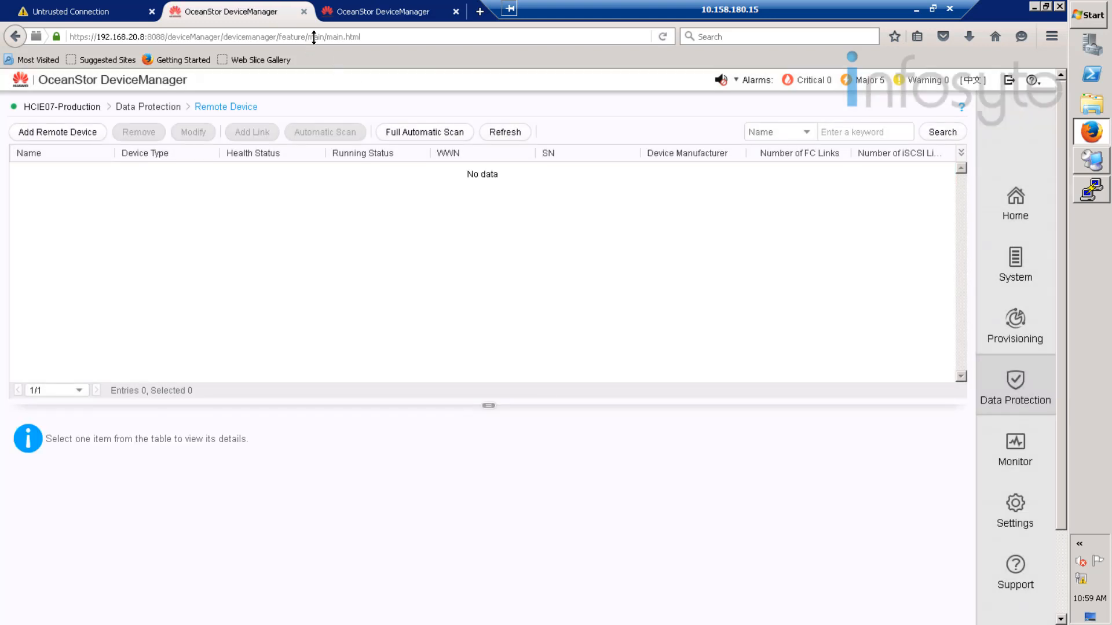
{"action": "left_click", "coordinate": [346, 13]}
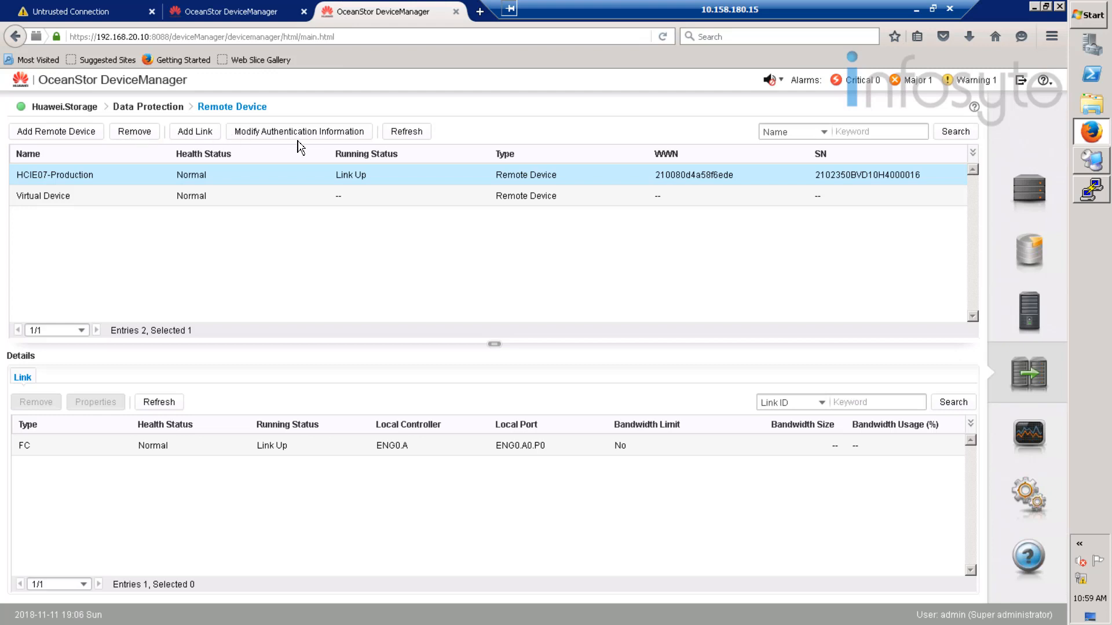
{"action": "left_click", "coordinate": [410, 135]}
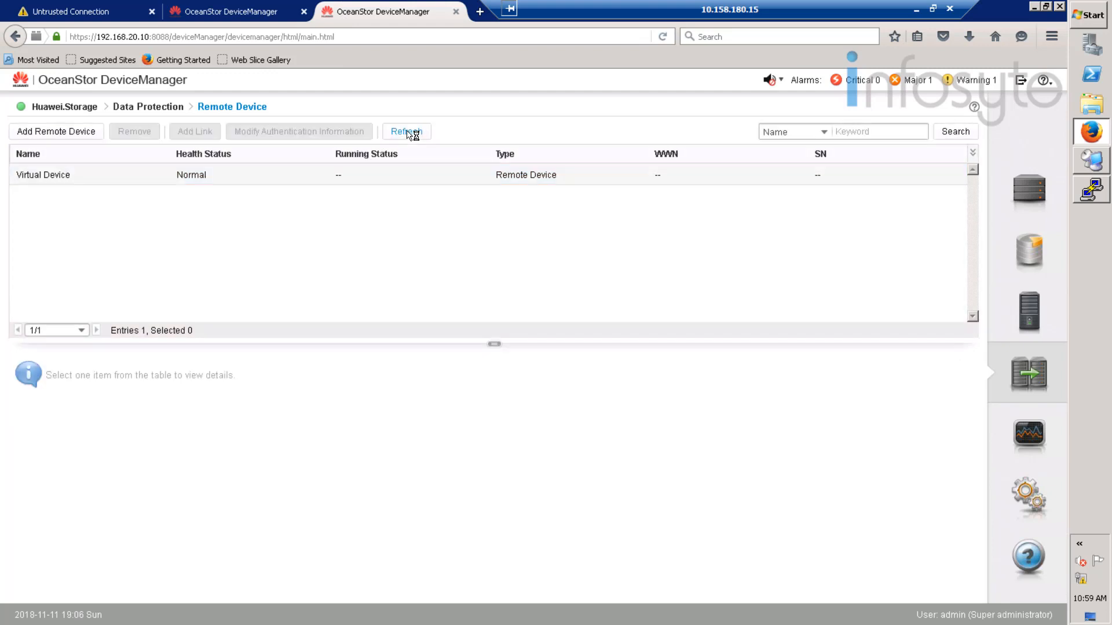
{"action": "left_click", "coordinate": [84, 132]}
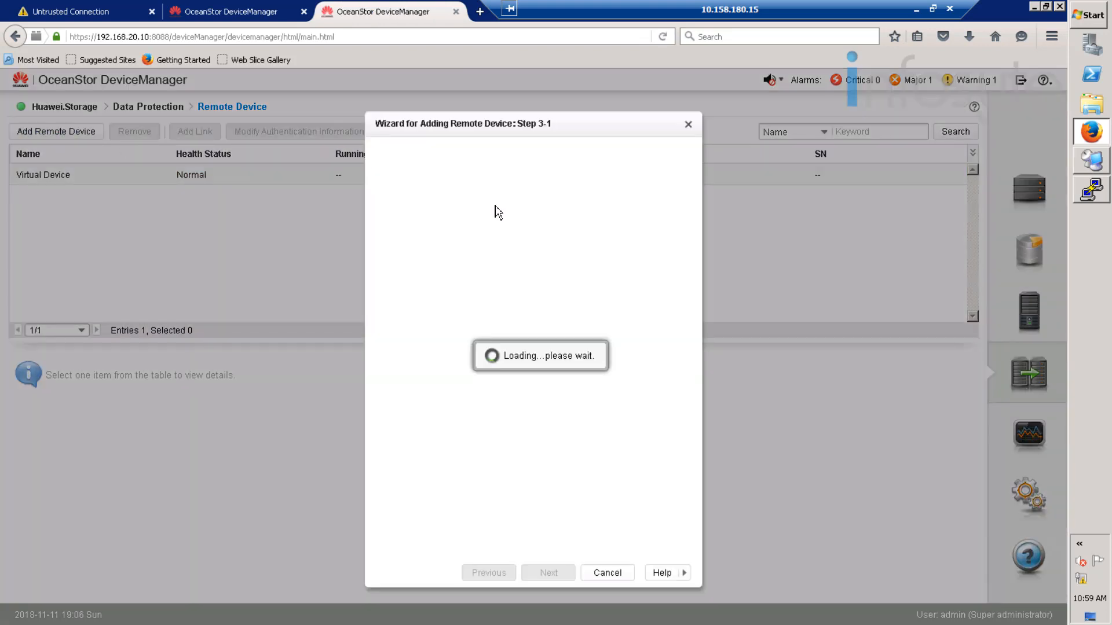
- Re-add HCIE07-Production as a remote device on the ENG0.A FC port using the remote admin credentials
{"action": "left_click", "coordinate": [468, 512]}
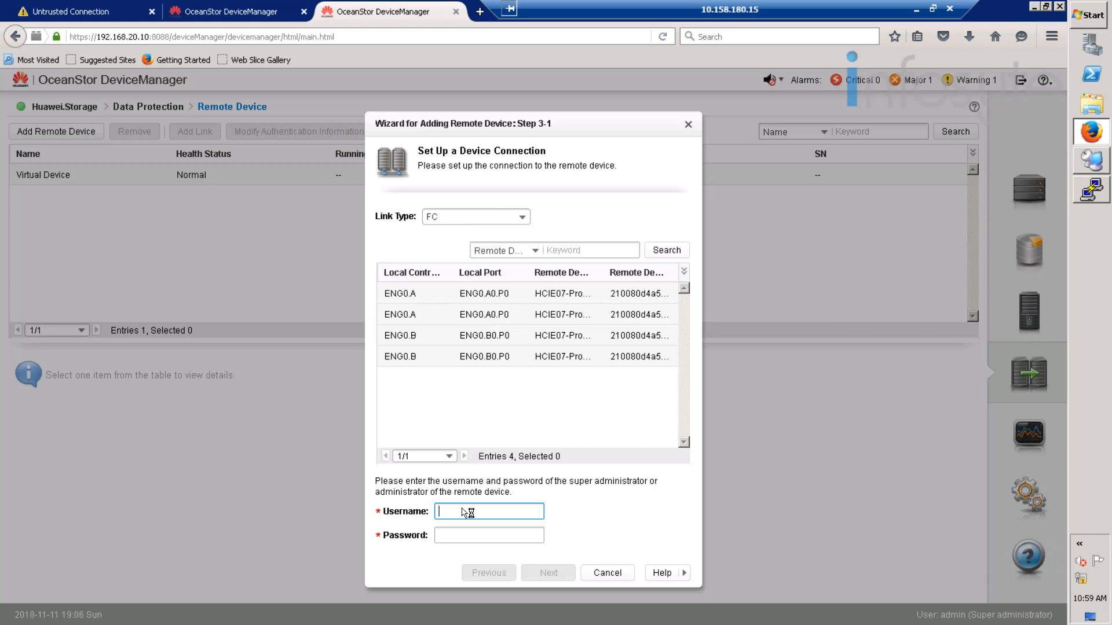
{"action": "type", "text": "mm_user"}
{"action": "key", "text": "Tab"}
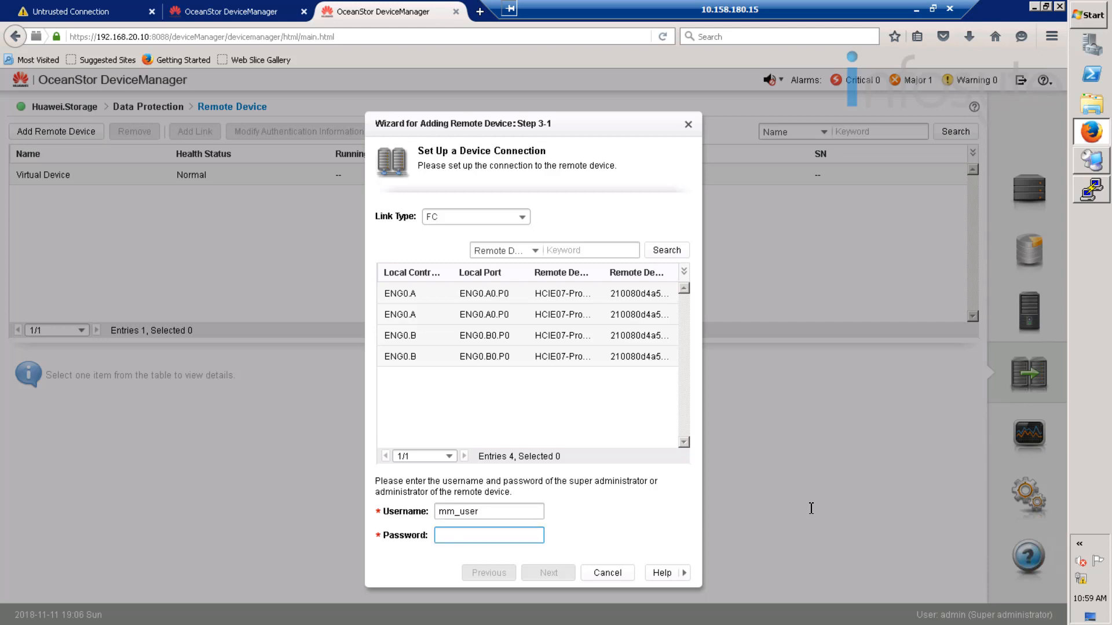
{"action": "type", "text": "•••••••"}
{"action": "left_click", "coordinate": [492, 297]}
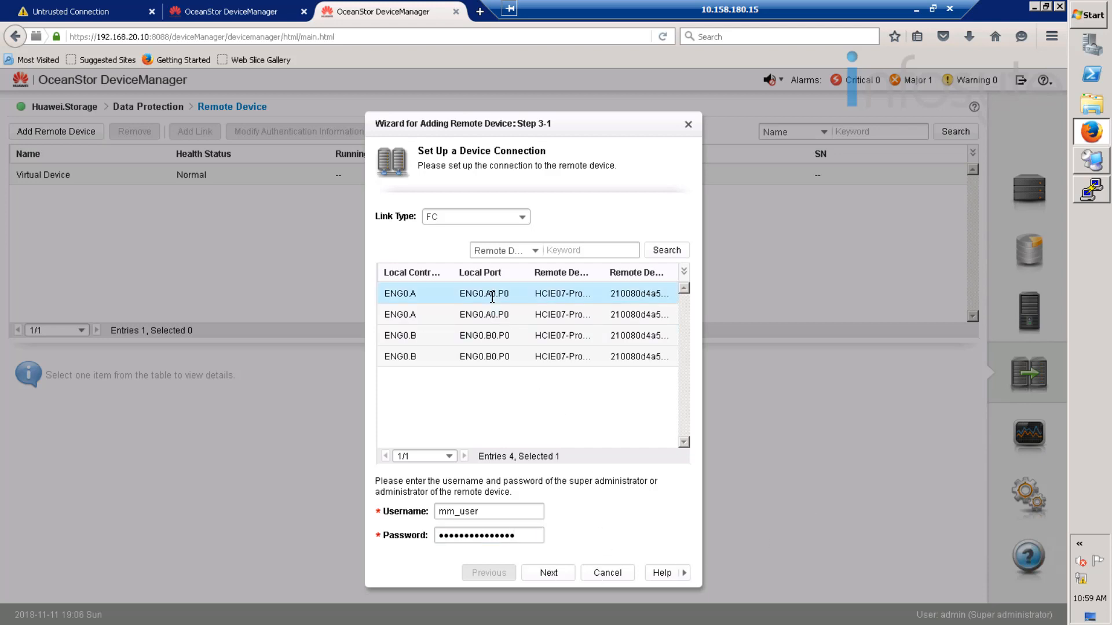
{"action": "left_click", "coordinate": [549, 574]}
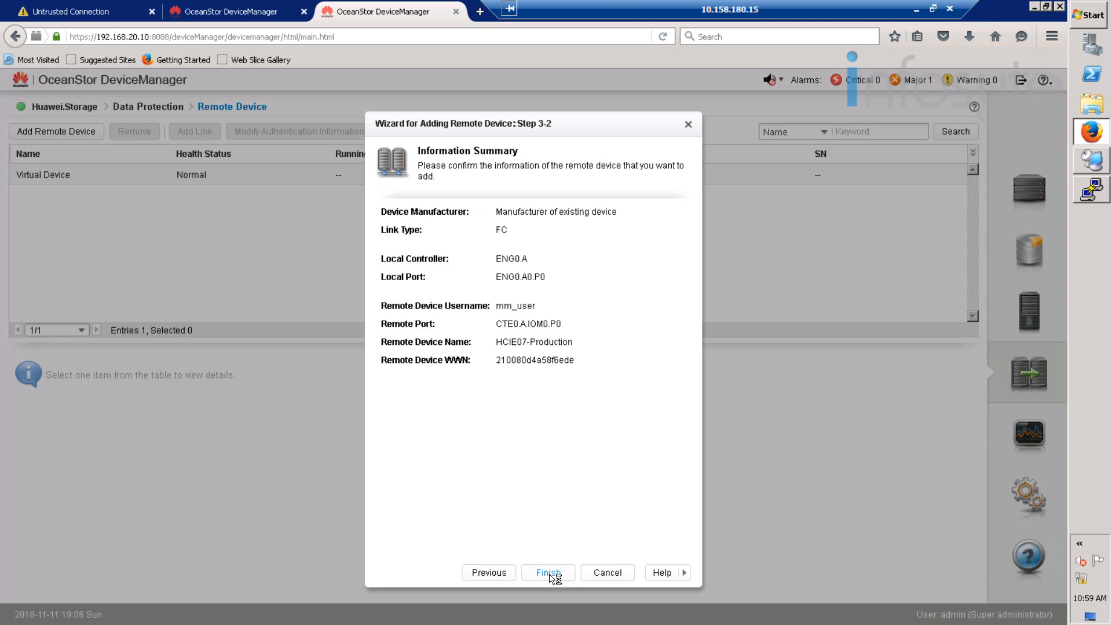
{"action": "left_click", "coordinate": [548, 573]}
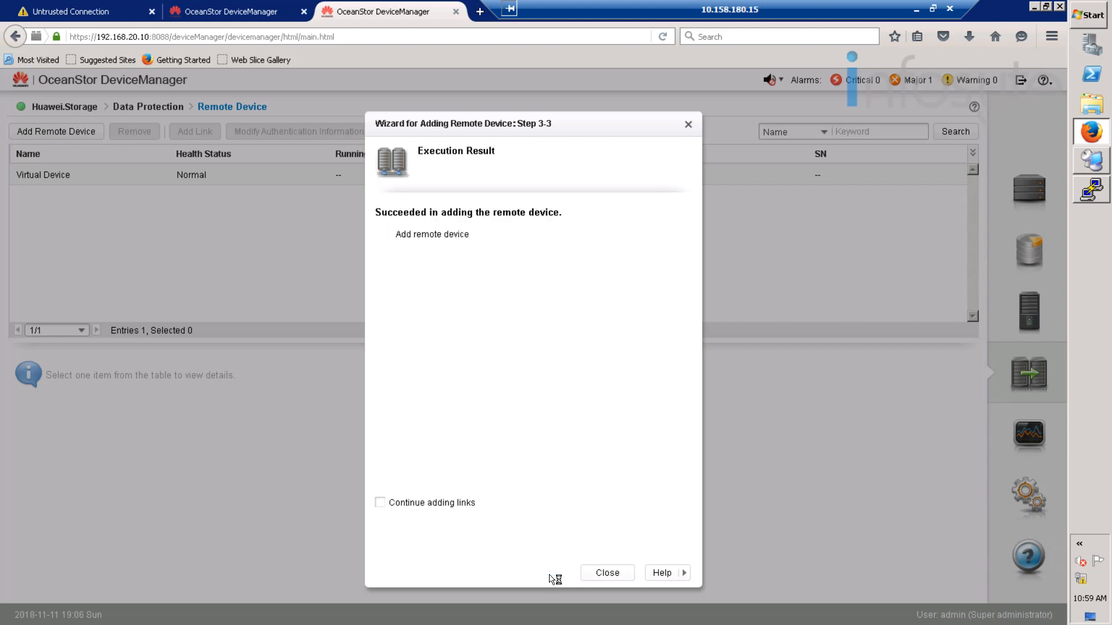
{"action": "left_click", "coordinate": [594, 574]}
- Check HCIE07-Production's link details and refresh the production array's remote device list
{"action": "left_click", "coordinate": [323, 178]}
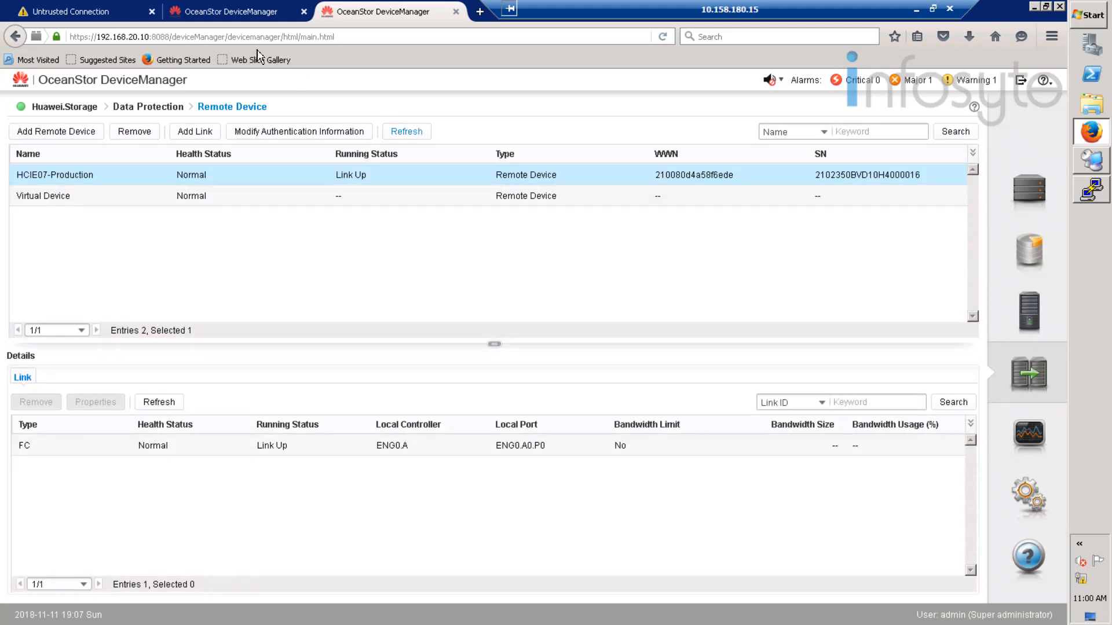
{"action": "left_click", "coordinate": [234, 12]}
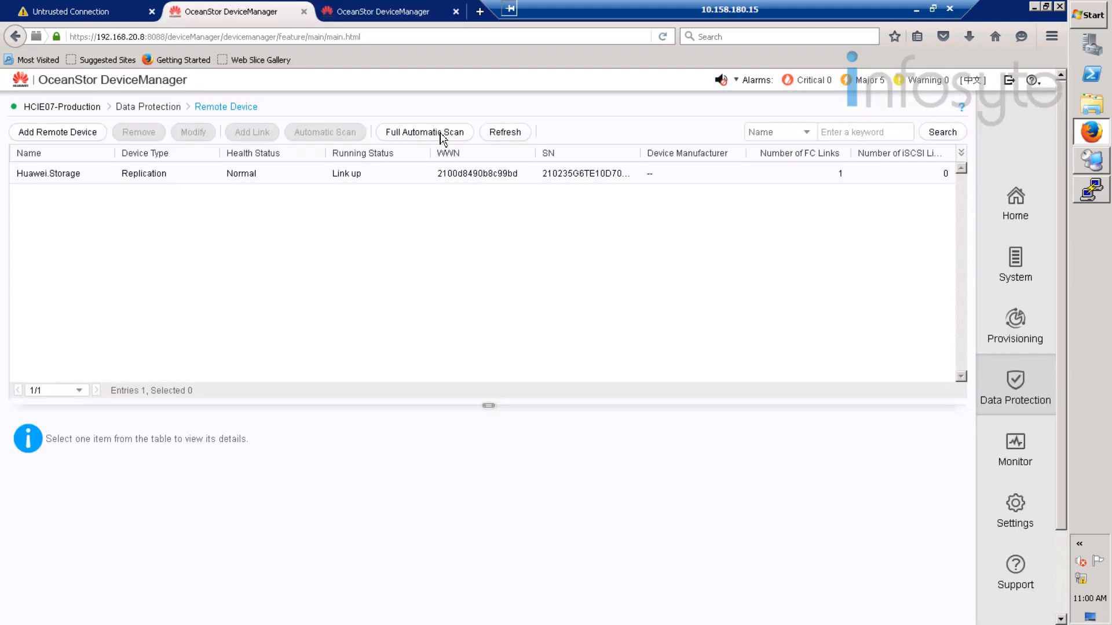
{"action": "left_click", "coordinate": [510, 134]}
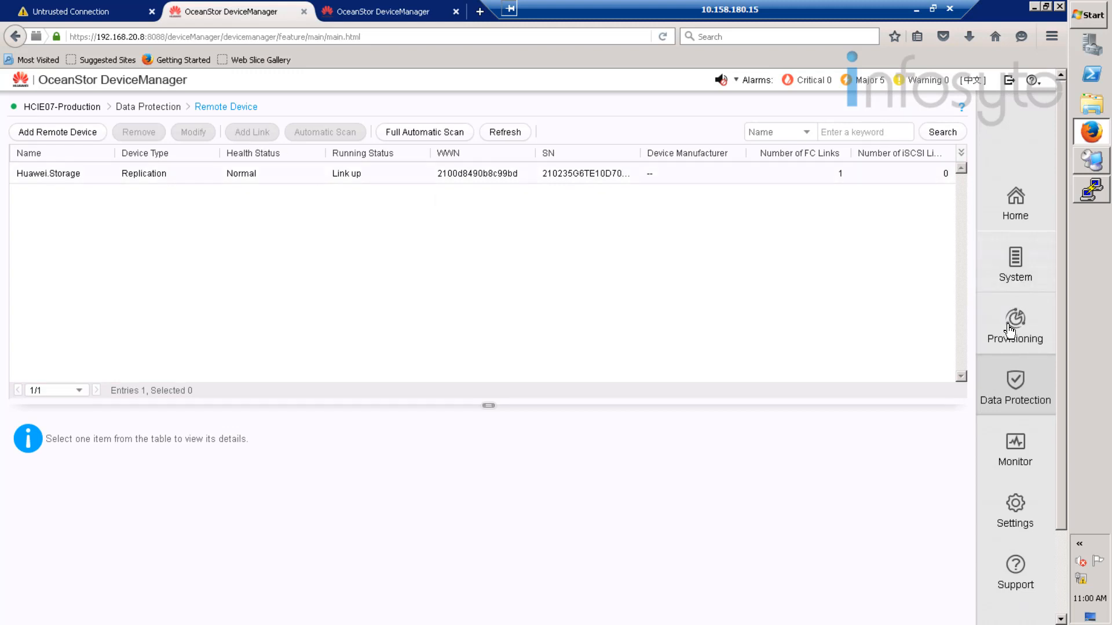
- Start an asynchronous remote replication and pair Oracle_data with Huawei.Storage's Oracle_data LUN
{"action": "left_click", "coordinate": [1028, 397]}
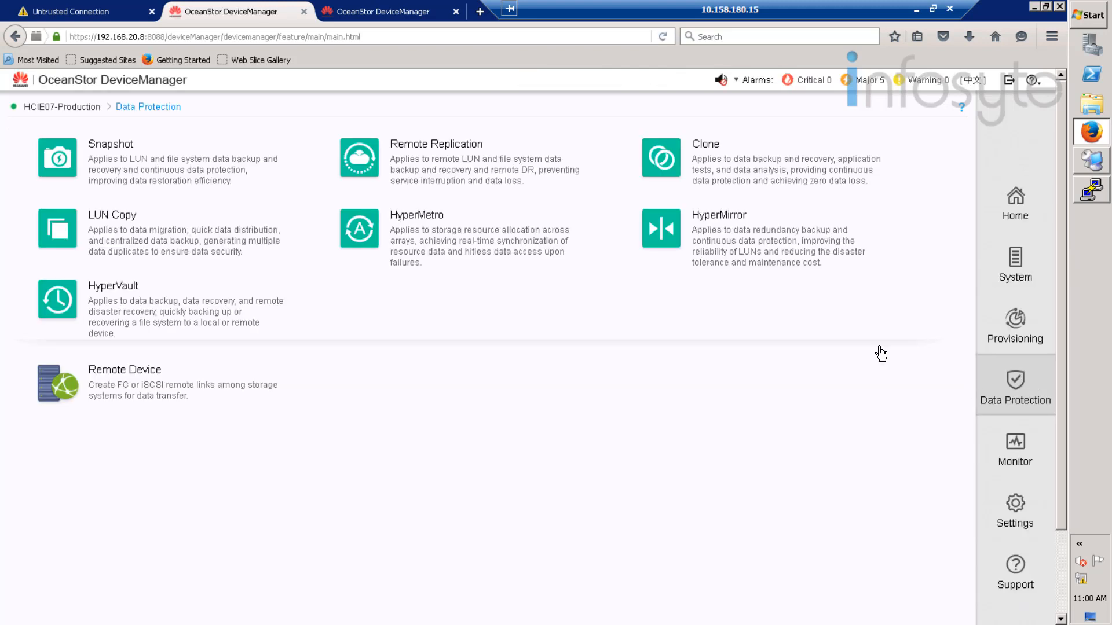
{"action": "left_click", "coordinate": [413, 163]}
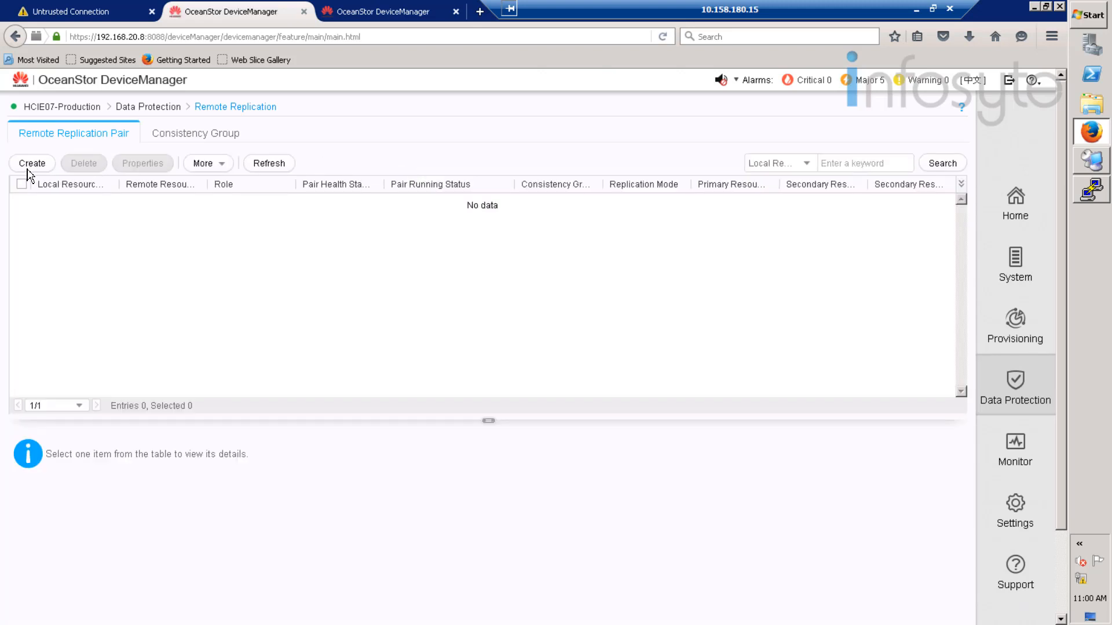
{"action": "left_click", "coordinate": [32, 165]}
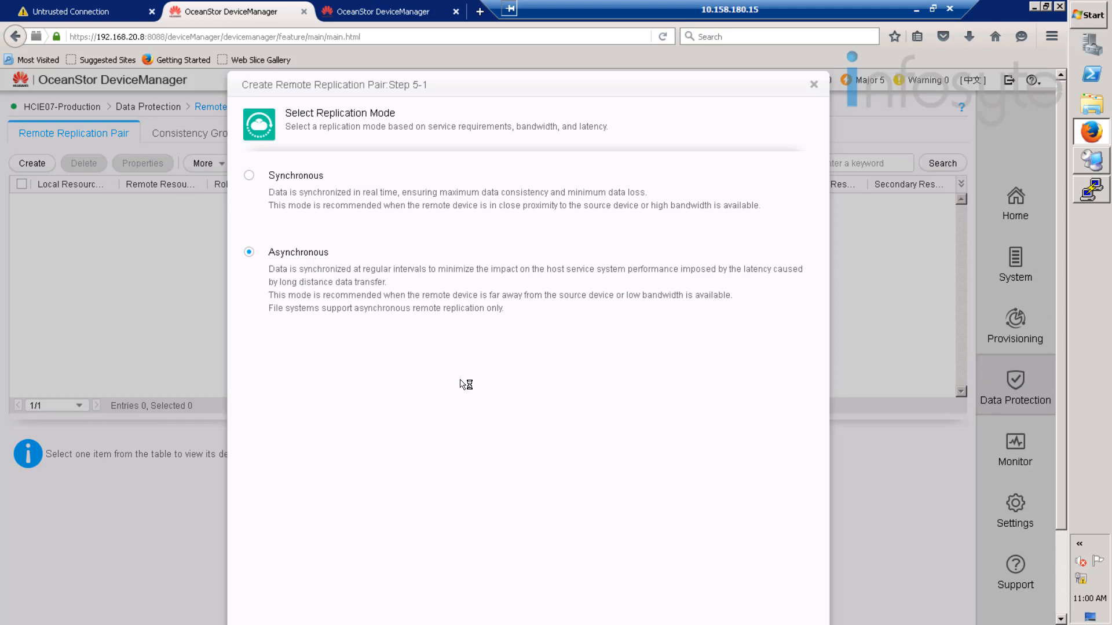
{"action": "scroll", "coordinate": [461, 384], "scroll_direction": "down", "scroll_amount": 3}
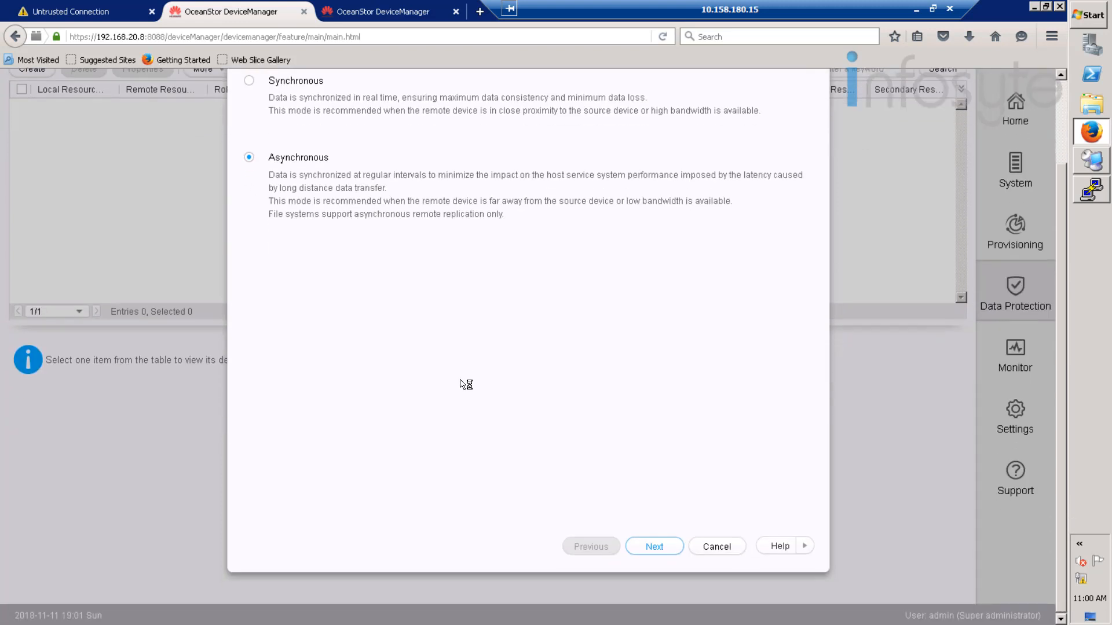
{"action": "left_click", "coordinate": [659, 547]}
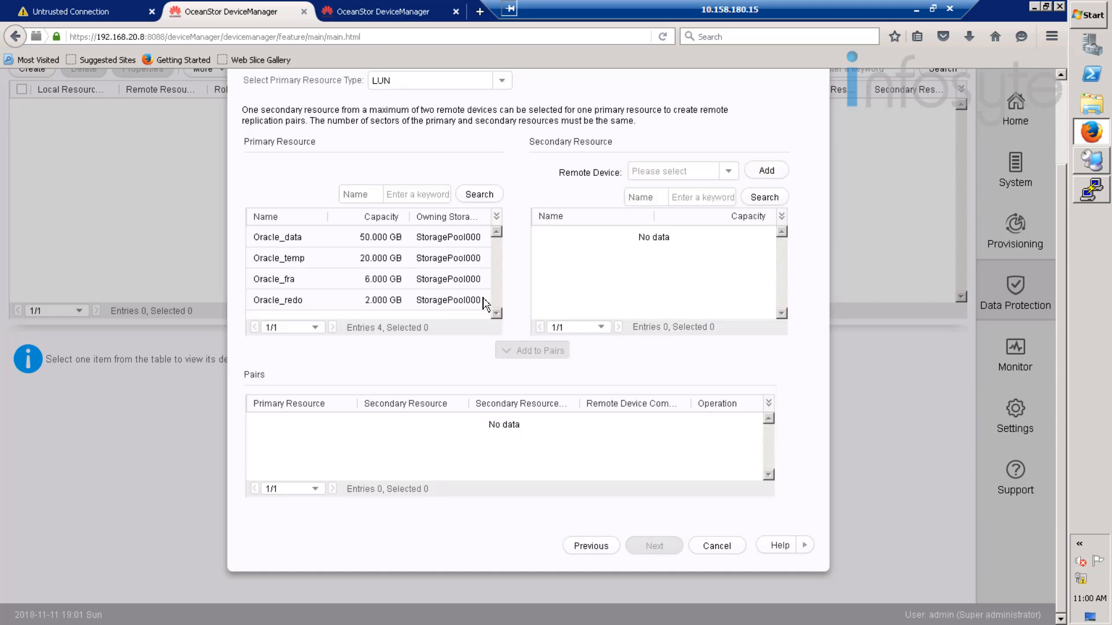
{"action": "left_click", "coordinate": [346, 236]}
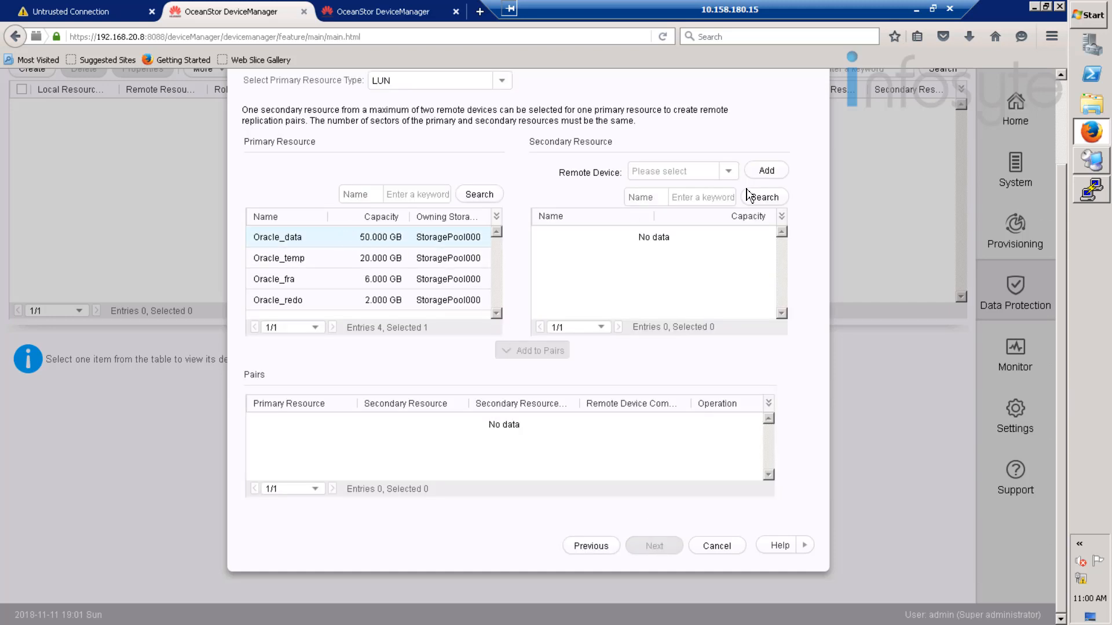
{"action": "left_click", "coordinate": [729, 171]}
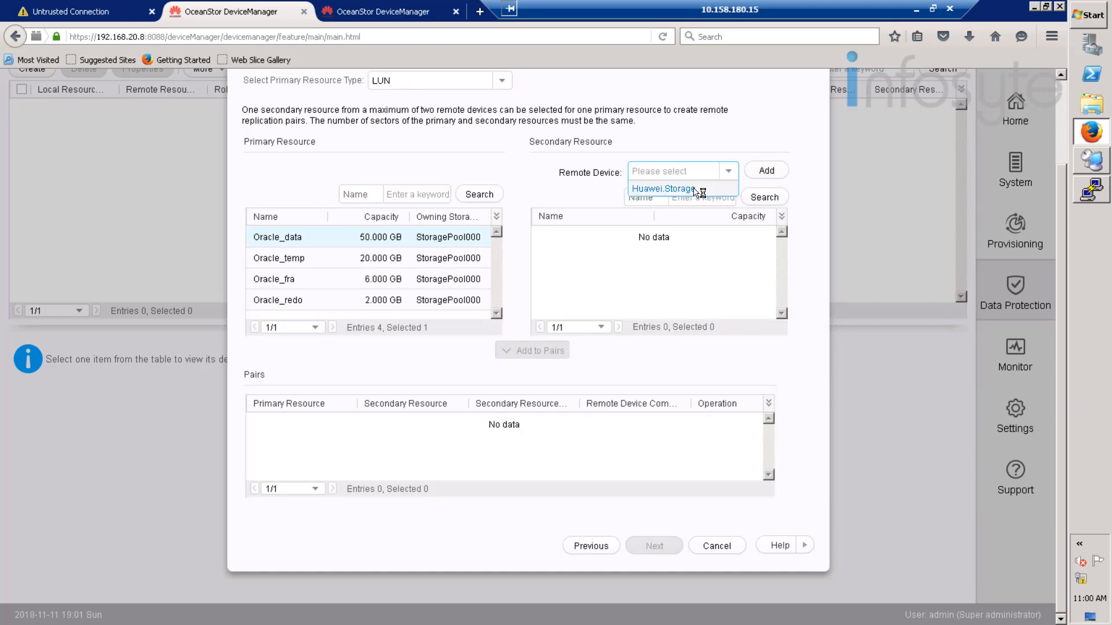
{"action": "left_click", "coordinate": [693, 190]}
{"action": "left_click", "coordinate": [630, 243]}
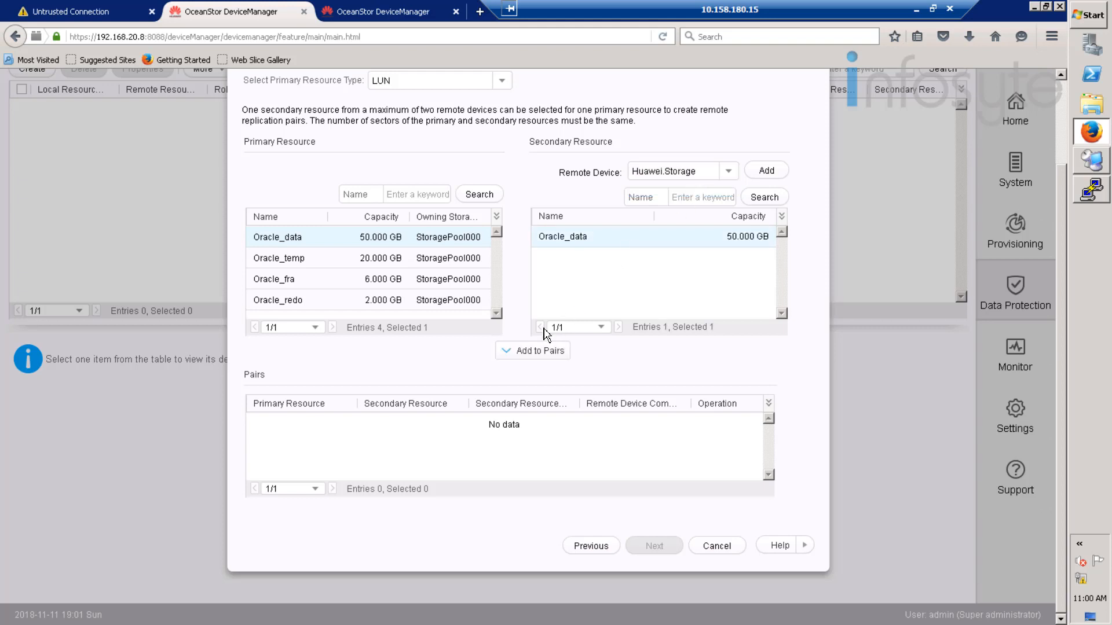
{"action": "left_click", "coordinate": [539, 351]}
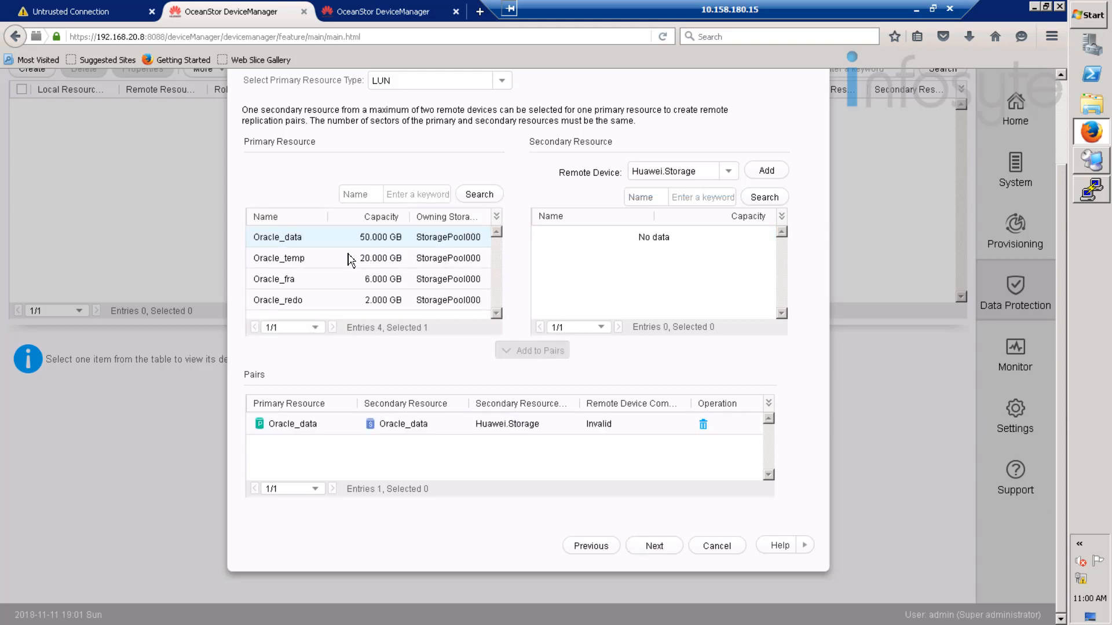
- Add the Oracle_temp, Oracle_fra and Oracle_redo pairs to their same-named secondary LUNs
{"action": "left_click", "coordinate": [371, 262]}
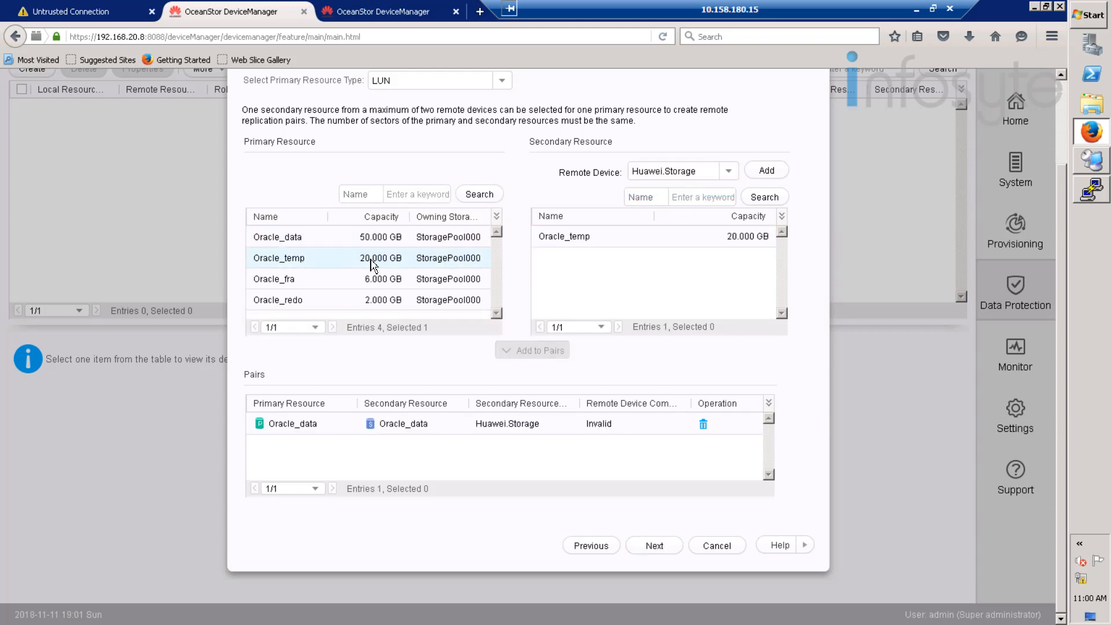
{"action": "left_click", "coordinate": [595, 240]}
{"action": "left_click", "coordinate": [548, 351]}
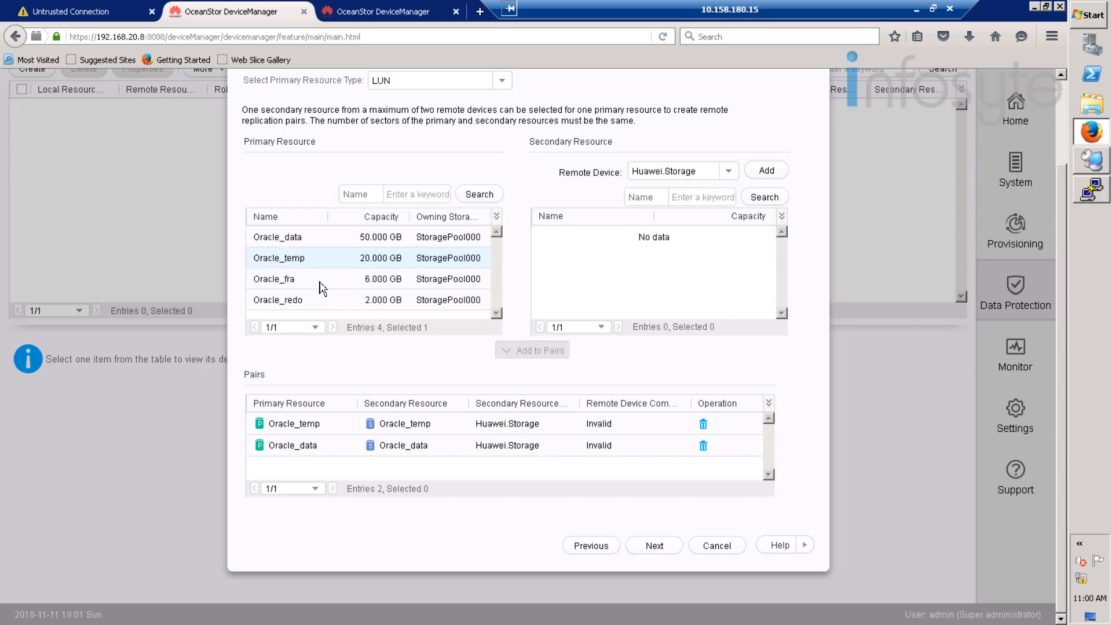
{"action": "left_click", "coordinate": [319, 283]}
{"action": "left_click", "coordinate": [653, 242]}
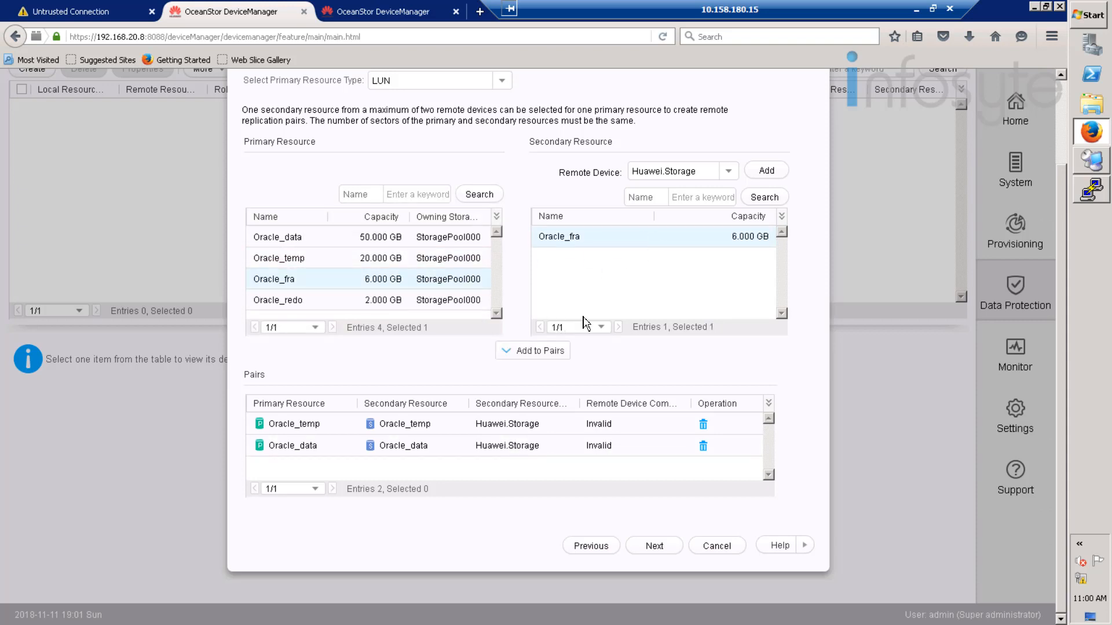
{"action": "left_click", "coordinate": [532, 350]}
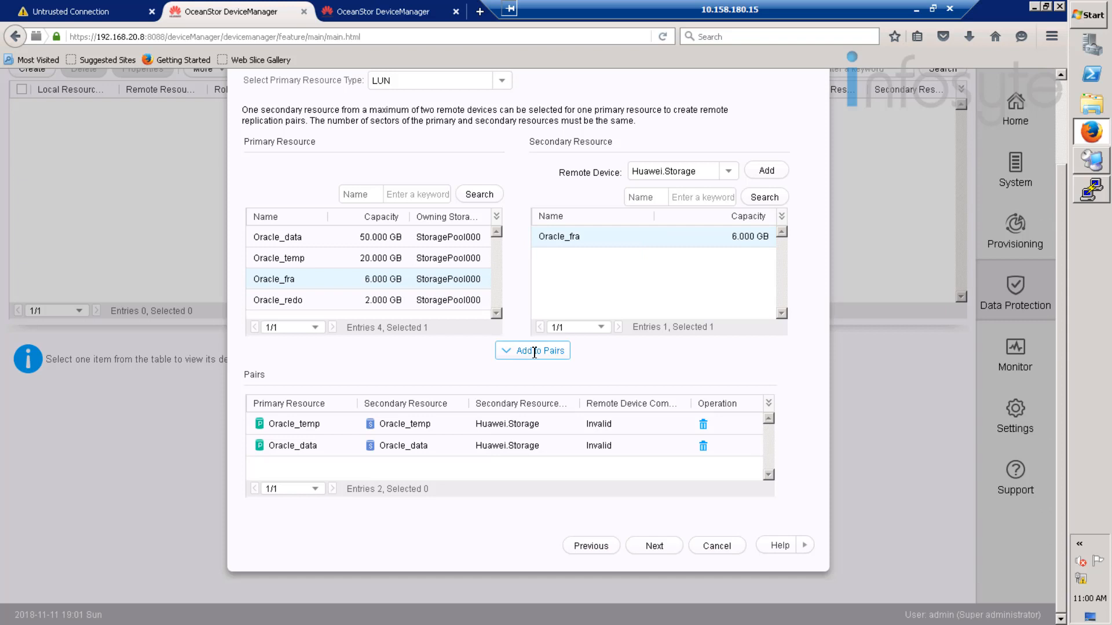
{"action": "left_click", "coordinate": [373, 300]}
{"action": "left_click", "coordinate": [573, 241]}
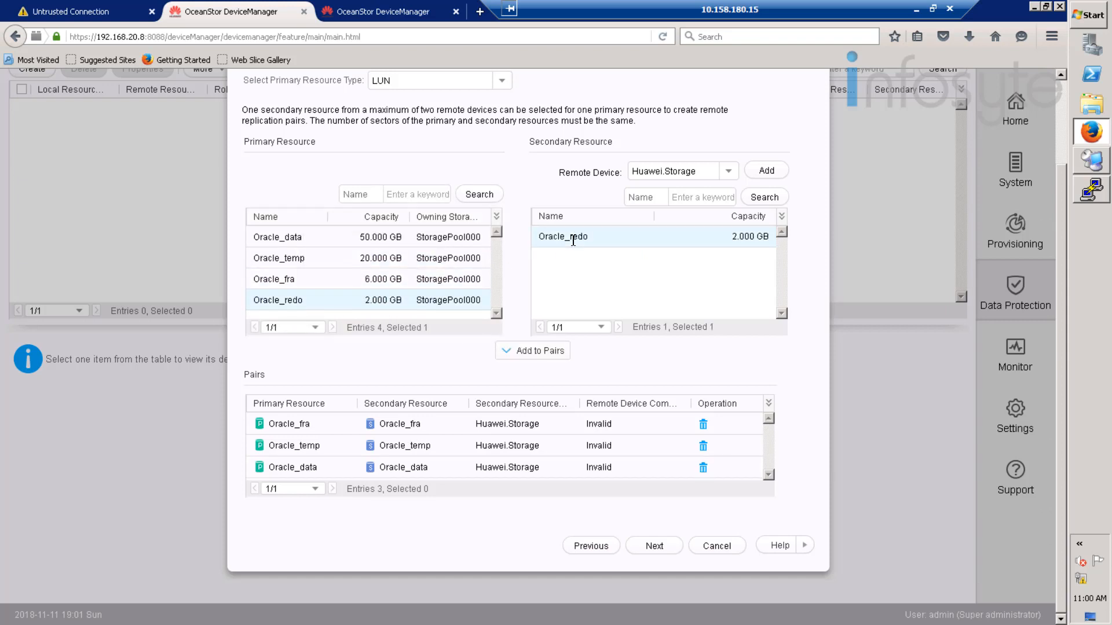
{"action": "left_click", "coordinate": [540, 352]}
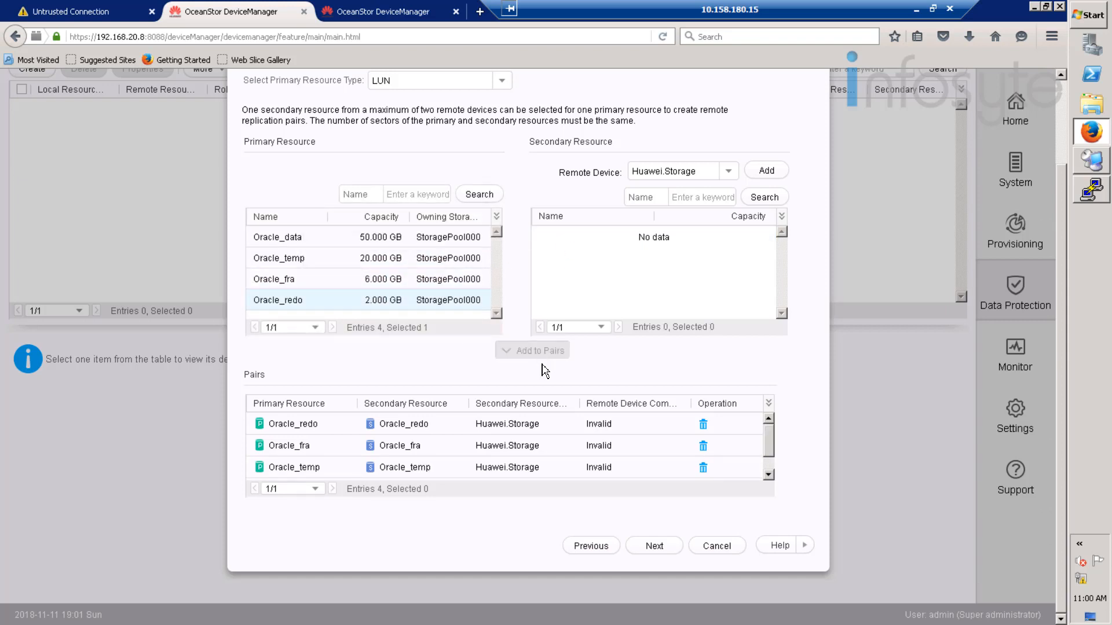
{"action": "left_click", "coordinate": [654, 546]}
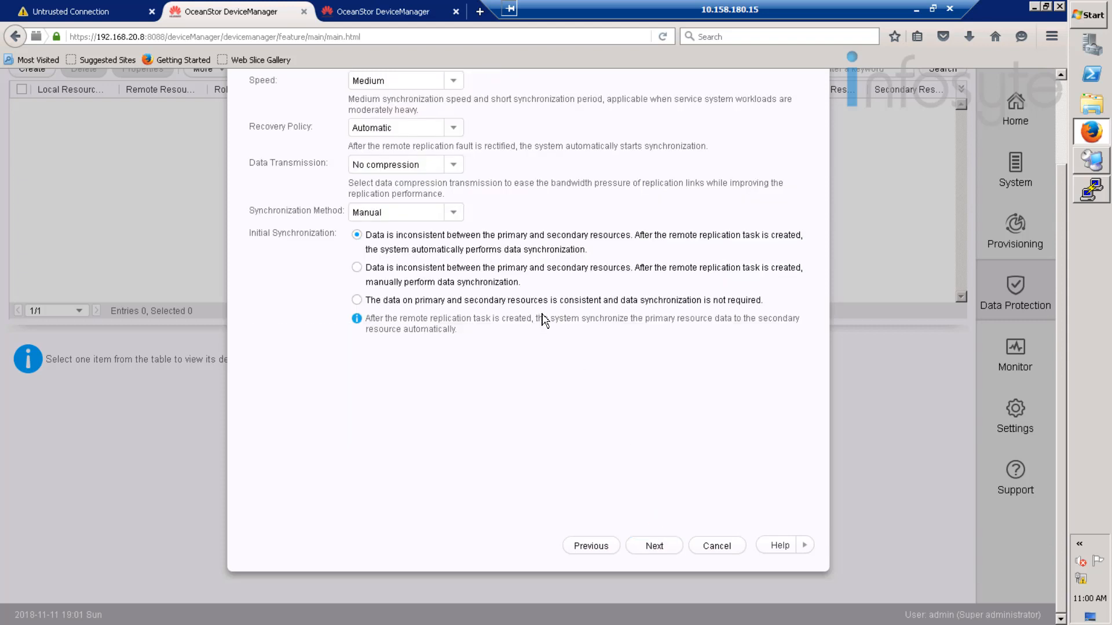
- Keep the synchronization method at Manual for the replication pairs
{"action": "scroll", "coordinate": [541, 320], "scroll_direction": "up", "scroll_amount": 3}
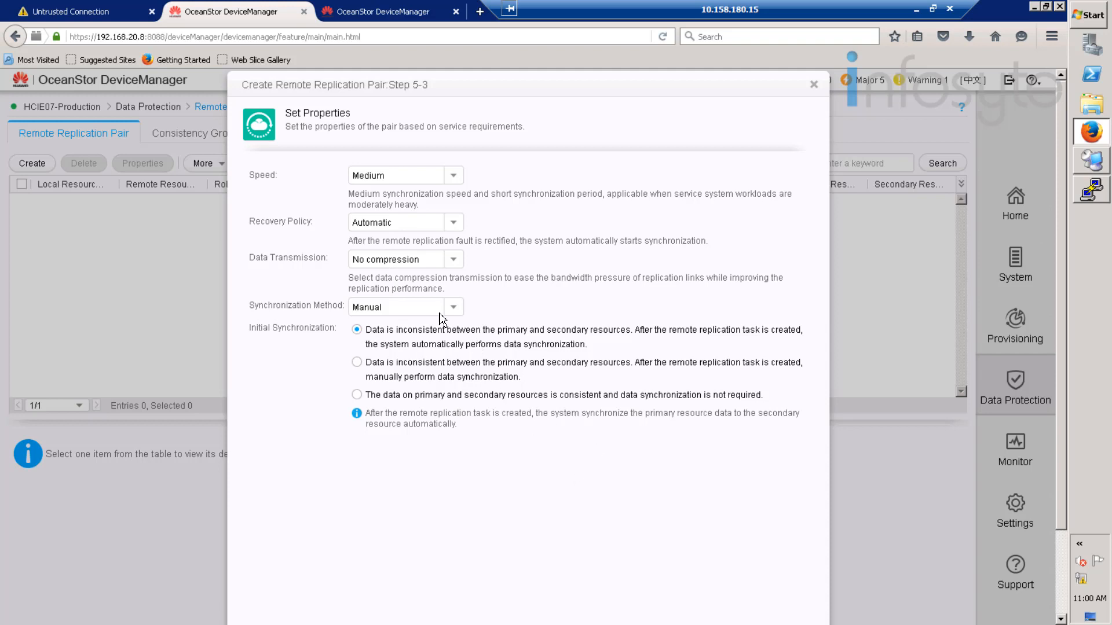
{"action": "left_click", "coordinate": [463, 311]}
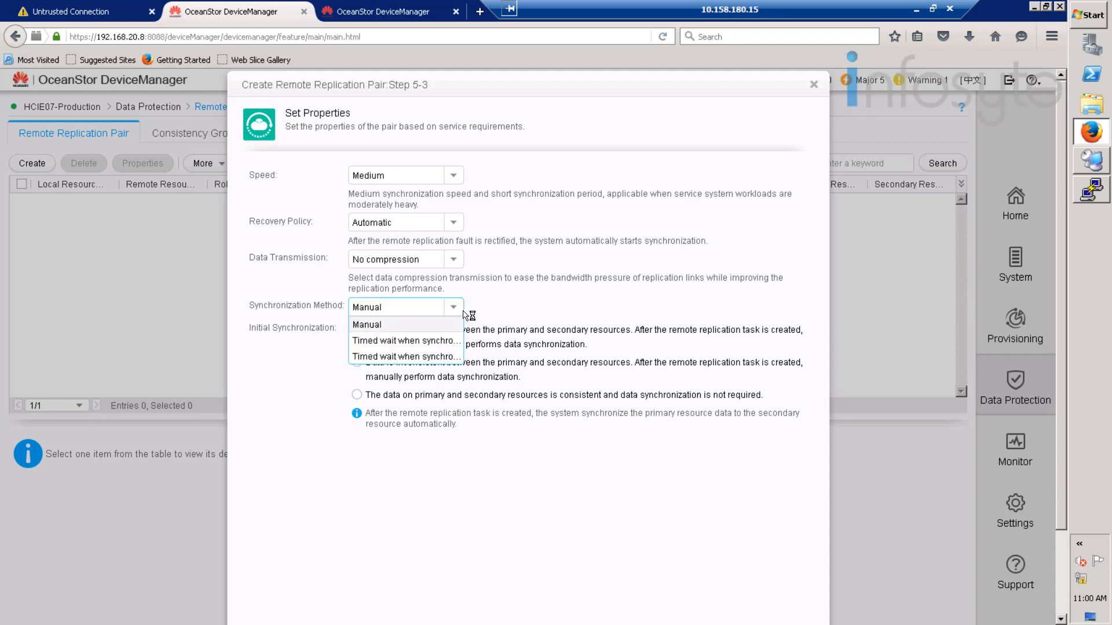
{"action": "left_click", "coordinate": [550, 316]}
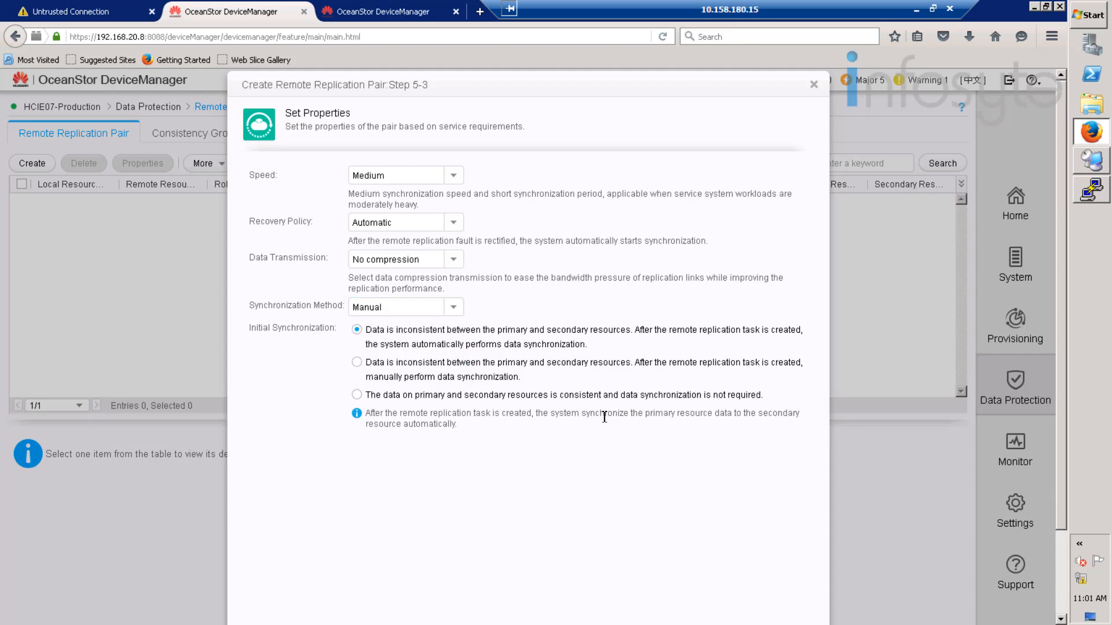
{"action": "scroll", "coordinate": [604, 417], "scroll_direction": "down", "scroll_amount": 3}
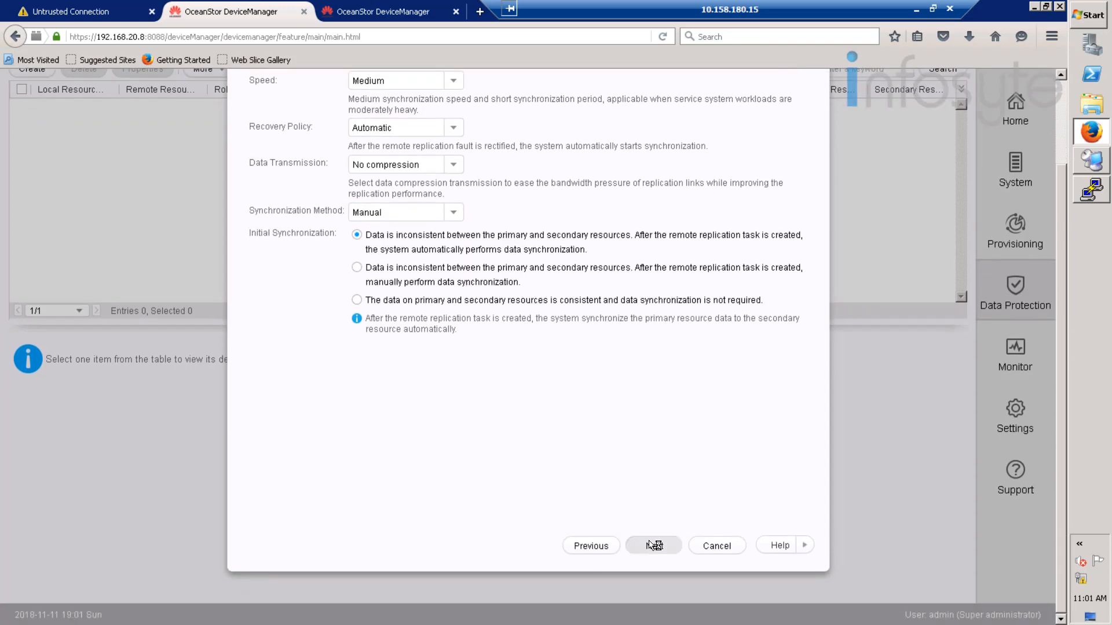
{"action": "left_click", "coordinate": [654, 546]}
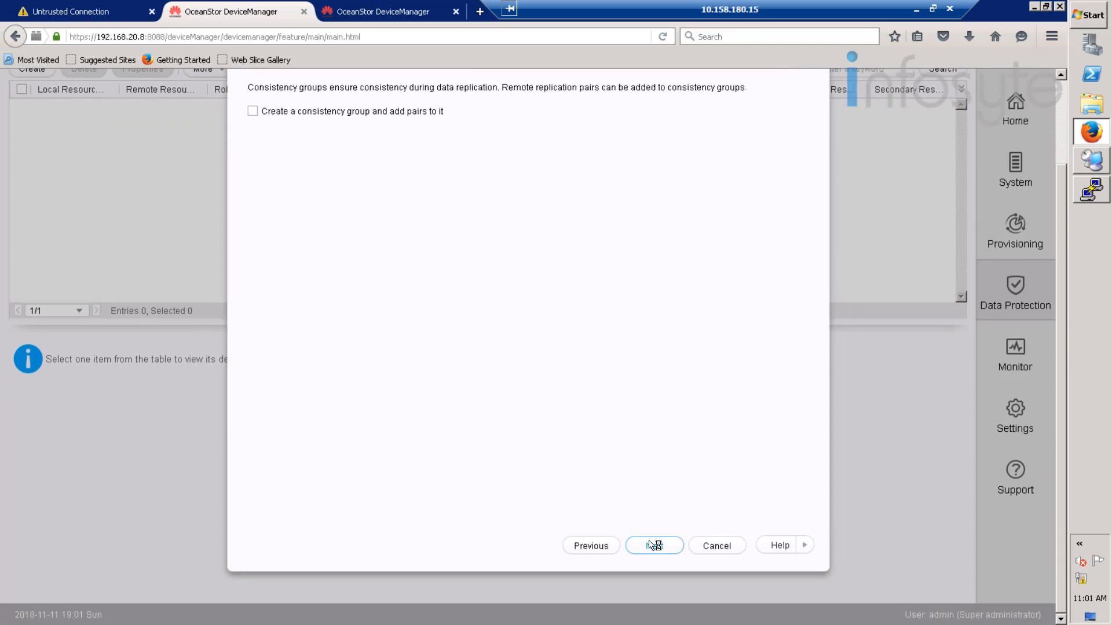
- Put the four pairs in a new consistency group named Oracle and confirm creation
{"action": "left_click", "coordinate": [403, 112]}
{"action": "left_click_drag", "start_coordinate": [479, 137], "coordinate": [342, 136]}
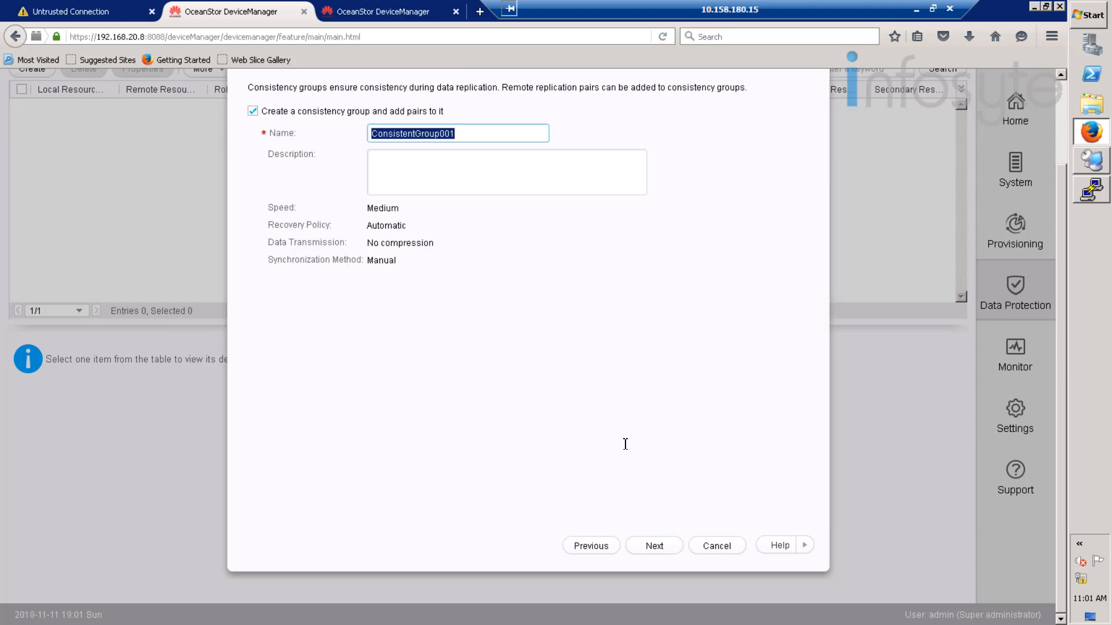
{"action": "type", "text": "Oracle"}
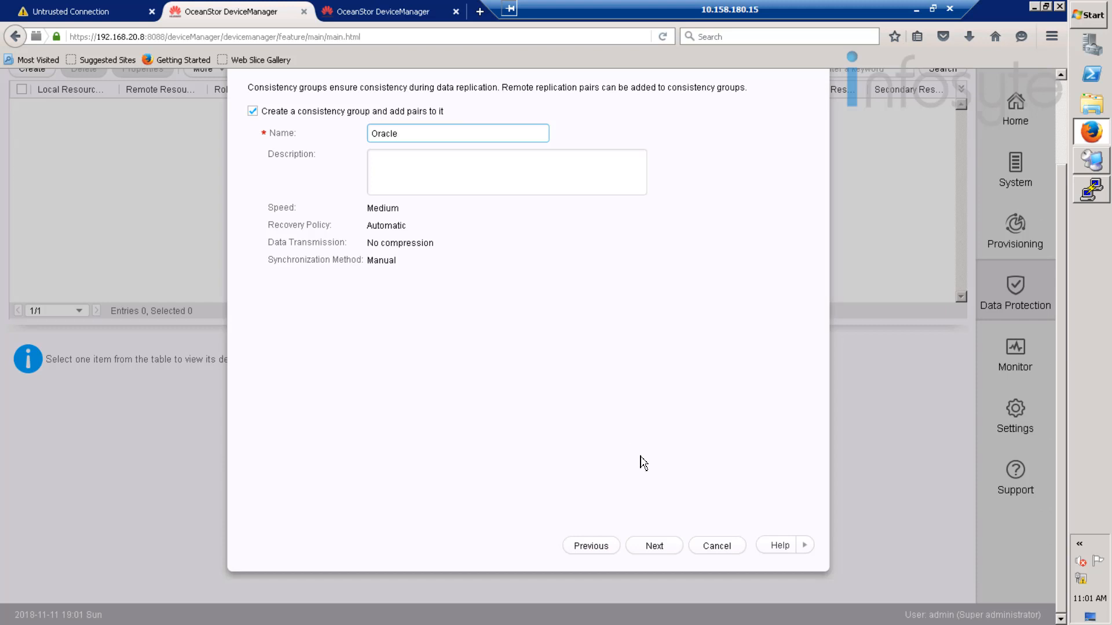
{"action": "left_click", "coordinate": [649, 547]}
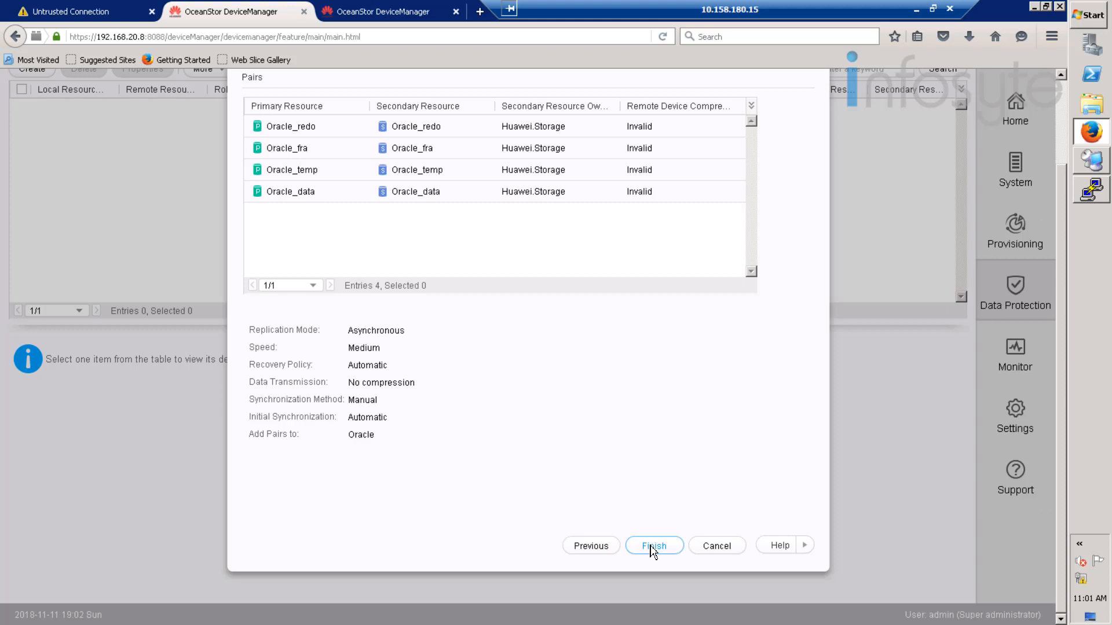
{"action": "left_click", "coordinate": [652, 547]}
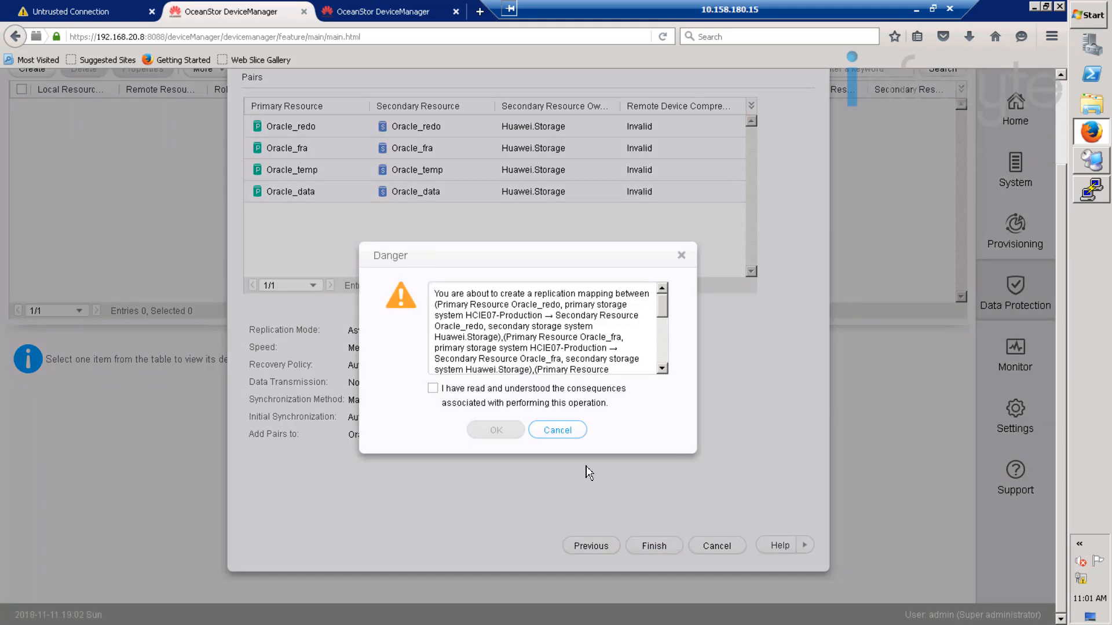
{"action": "left_click", "coordinate": [491, 404]}
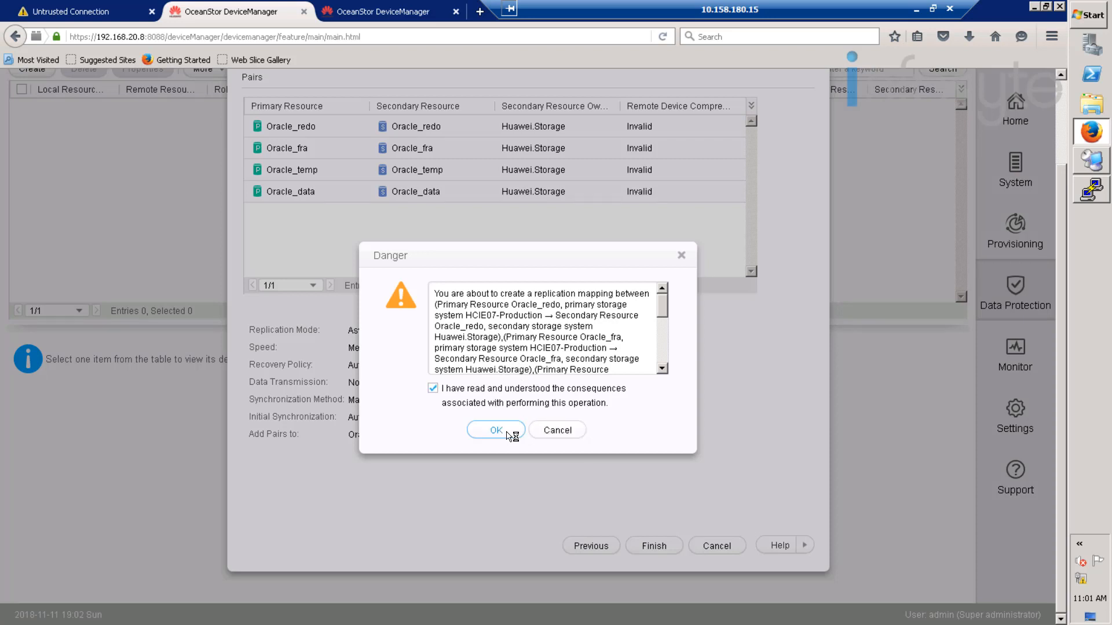
{"action": "left_click", "coordinate": [507, 433]}
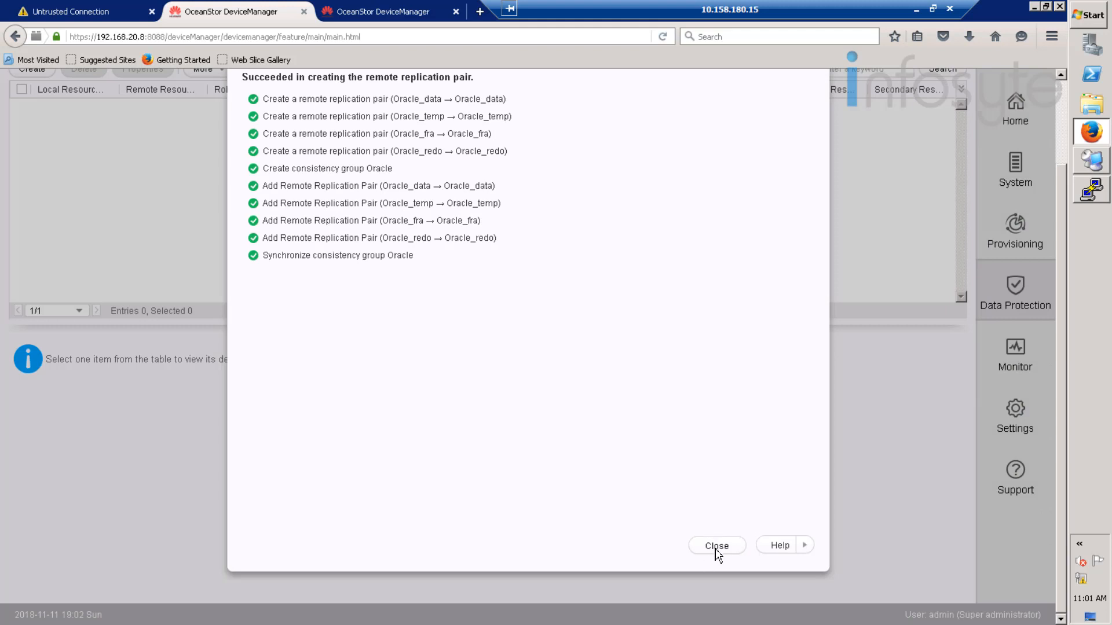
- Refresh the Oracle consistency group until all four pairs show Normal and Consistent
{"action": "left_click", "coordinate": [718, 546]}
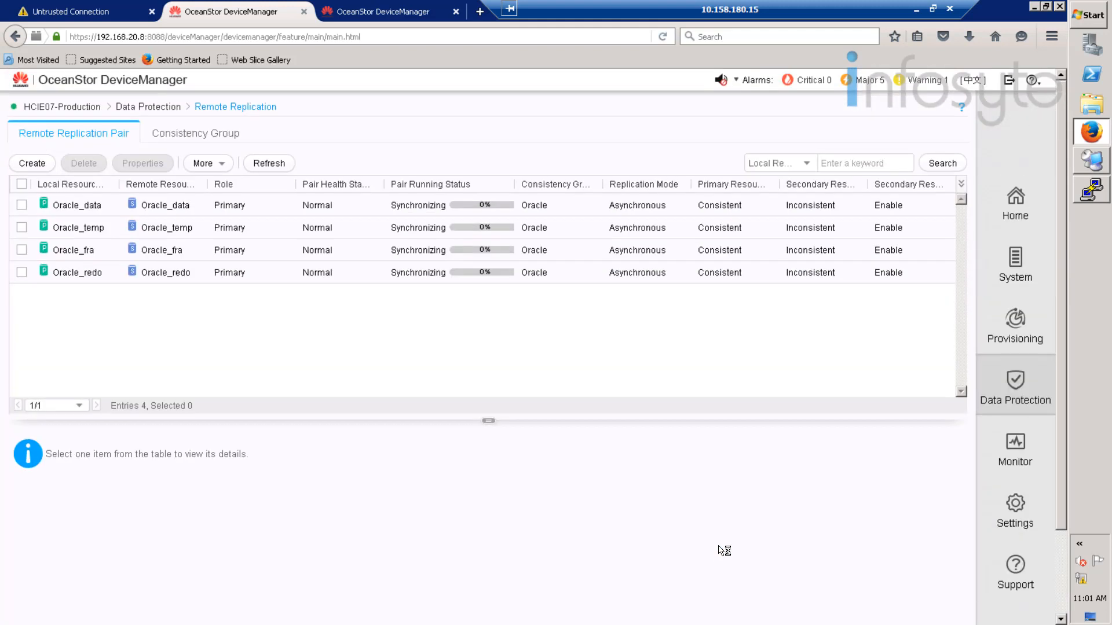
{"action": "left_click", "coordinate": [207, 137]}
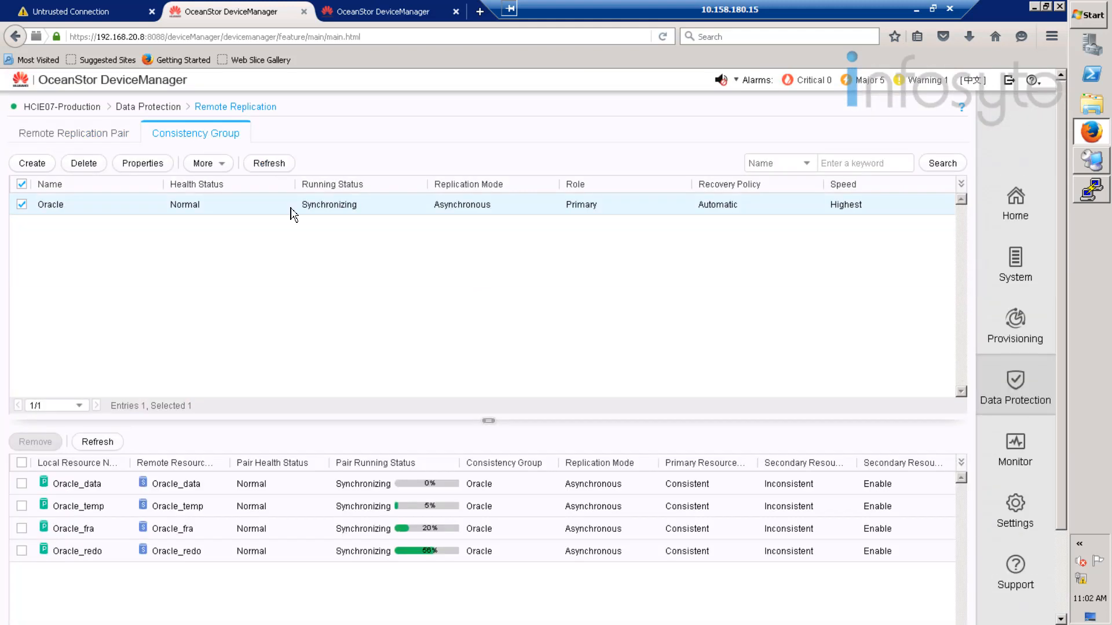
{"action": "left_click", "coordinate": [282, 163]}
{"action": "left_click", "coordinate": [282, 163]}
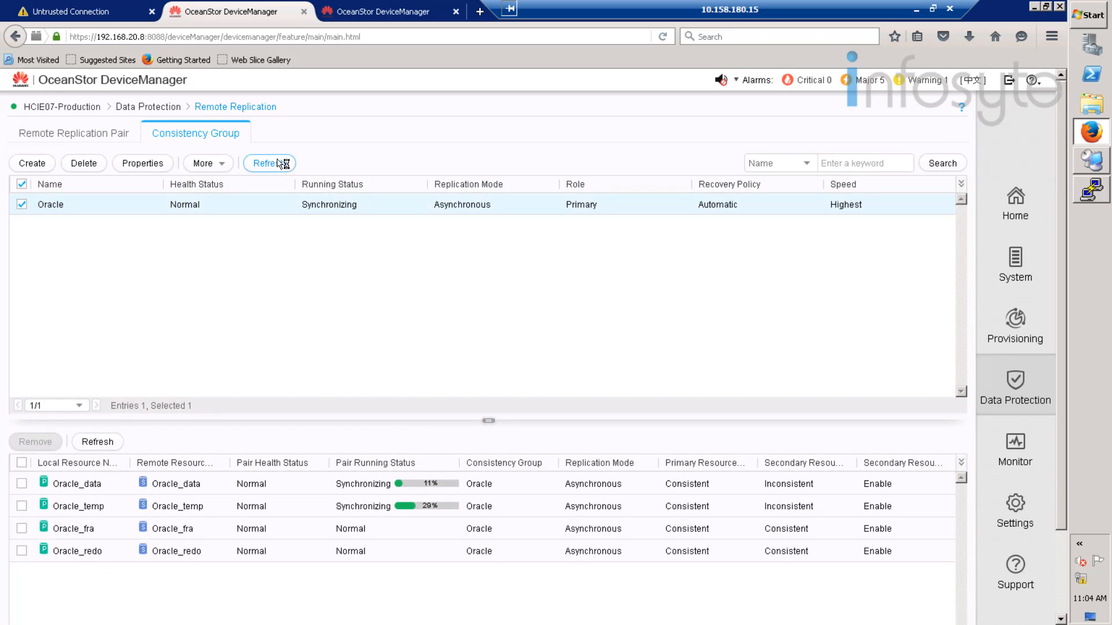
{"action": "left_click", "coordinate": [282, 164]}
{"action": "left_click", "coordinate": [281, 163]}
{"action": "left_click", "coordinate": [262, 162]}
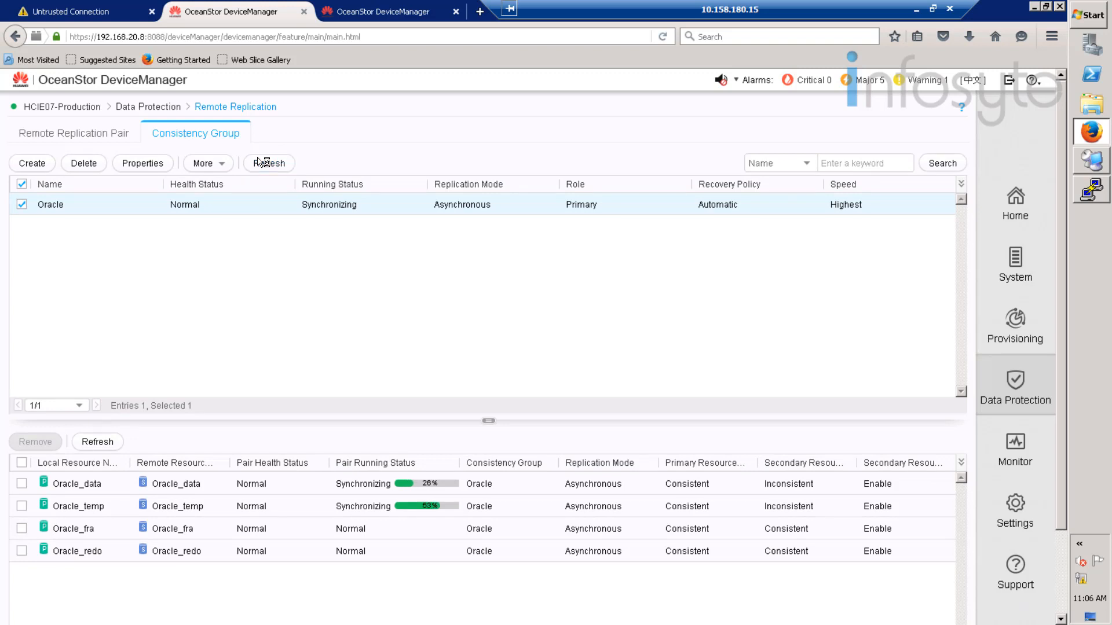
{"action": "left_click", "coordinate": [272, 164]}
{"action": "left_click", "coordinate": [272, 165]}
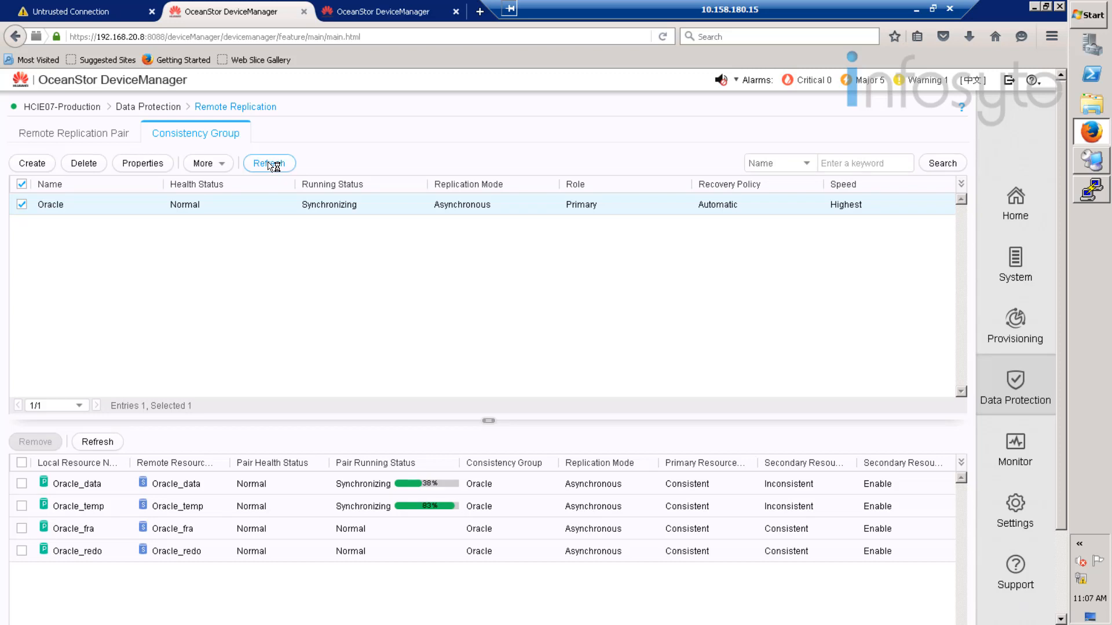
{"action": "left_click", "coordinate": [272, 164]}
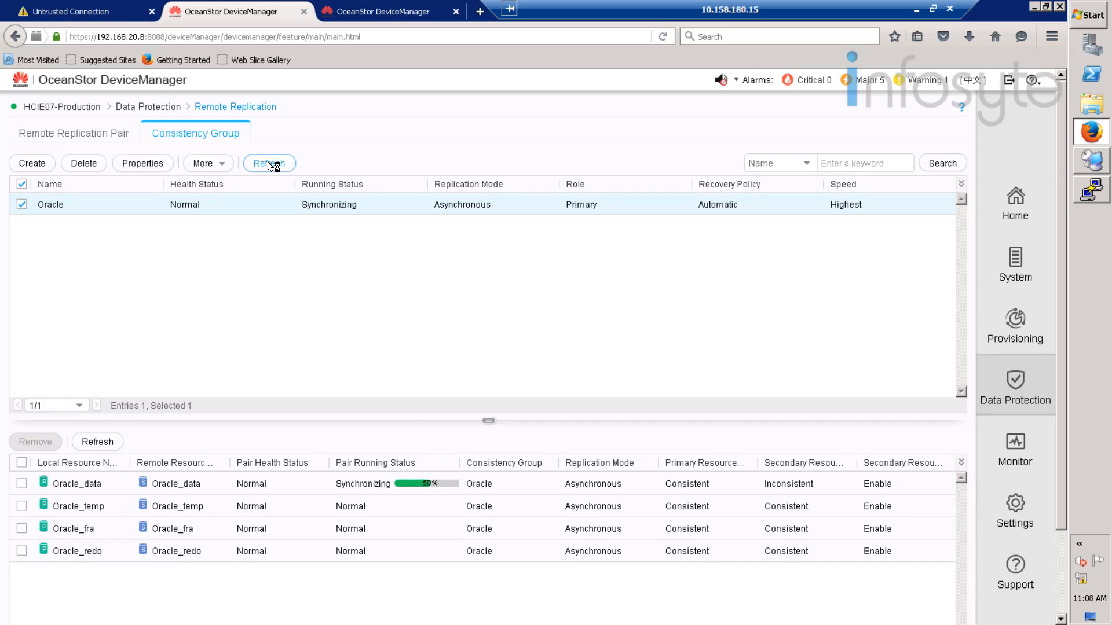
{"action": "left_click", "coordinate": [272, 165]}
{"action": "left_click", "coordinate": [272, 165]}
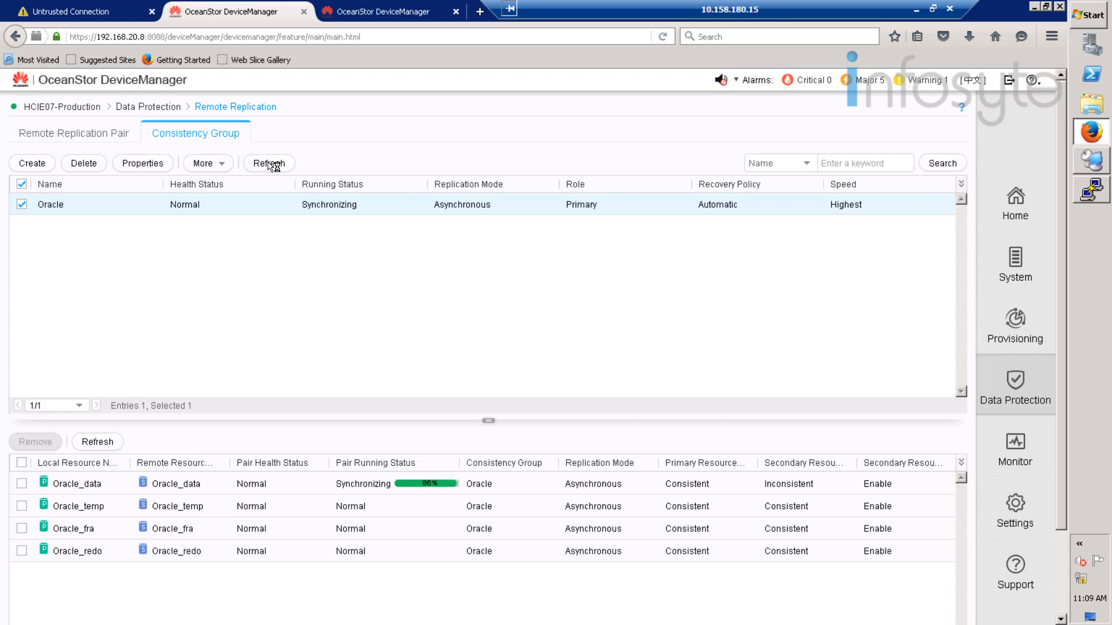
{"action": "left_click", "coordinate": [275, 165]}
{"action": "left_click", "coordinate": [282, 165]}
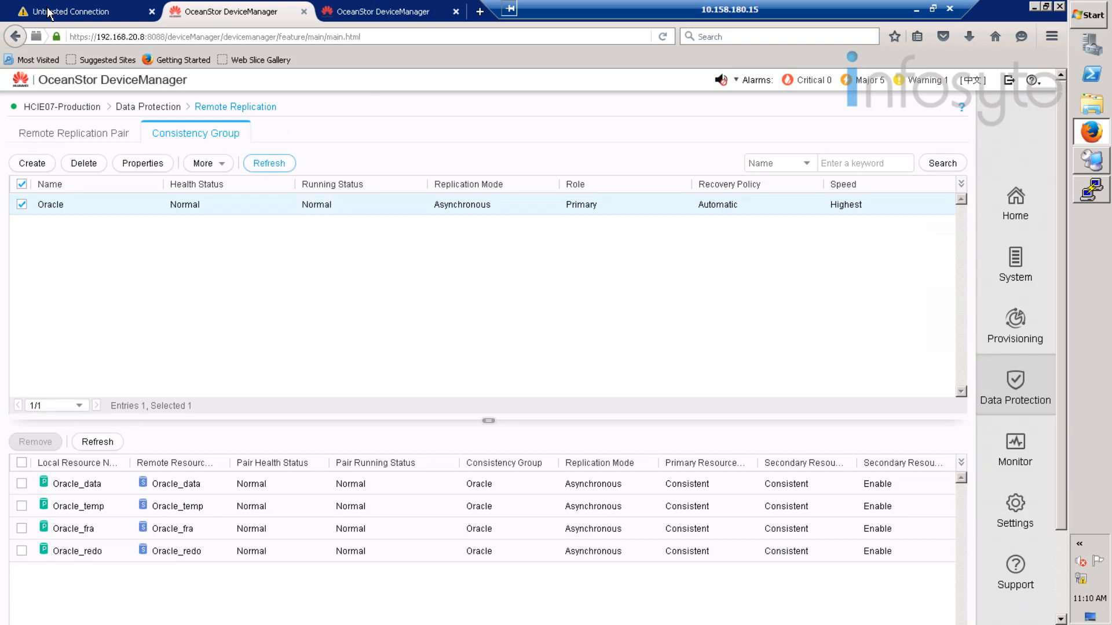
- Accept the BCManager site's untrusted certificate by confirming a security exception
{"action": "left_click", "coordinate": [50, 11]}
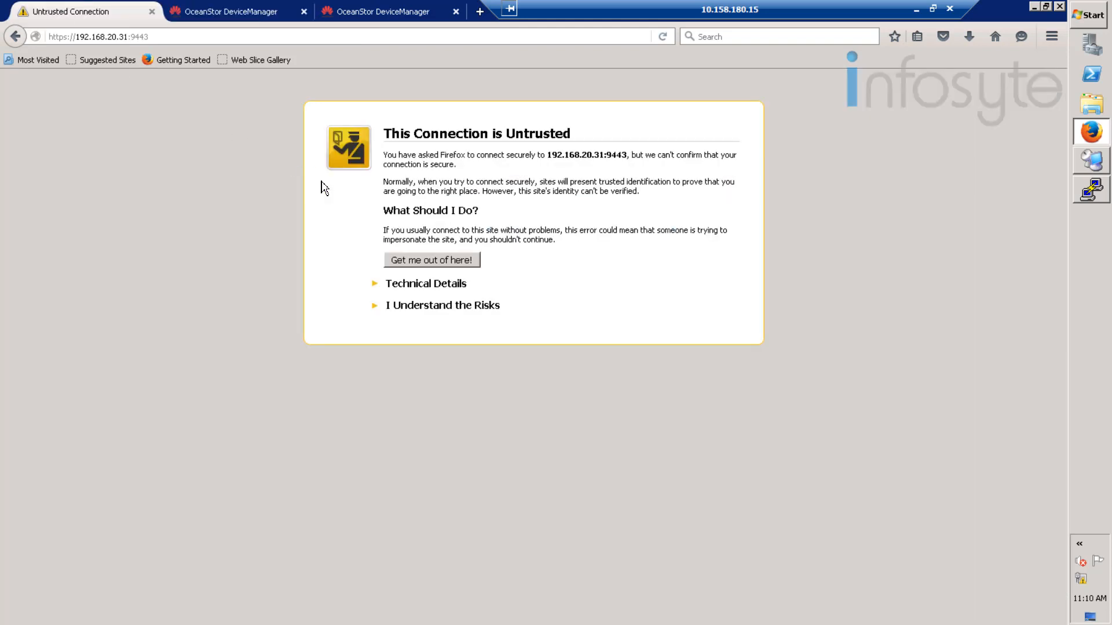
{"action": "left_click", "coordinate": [420, 306]}
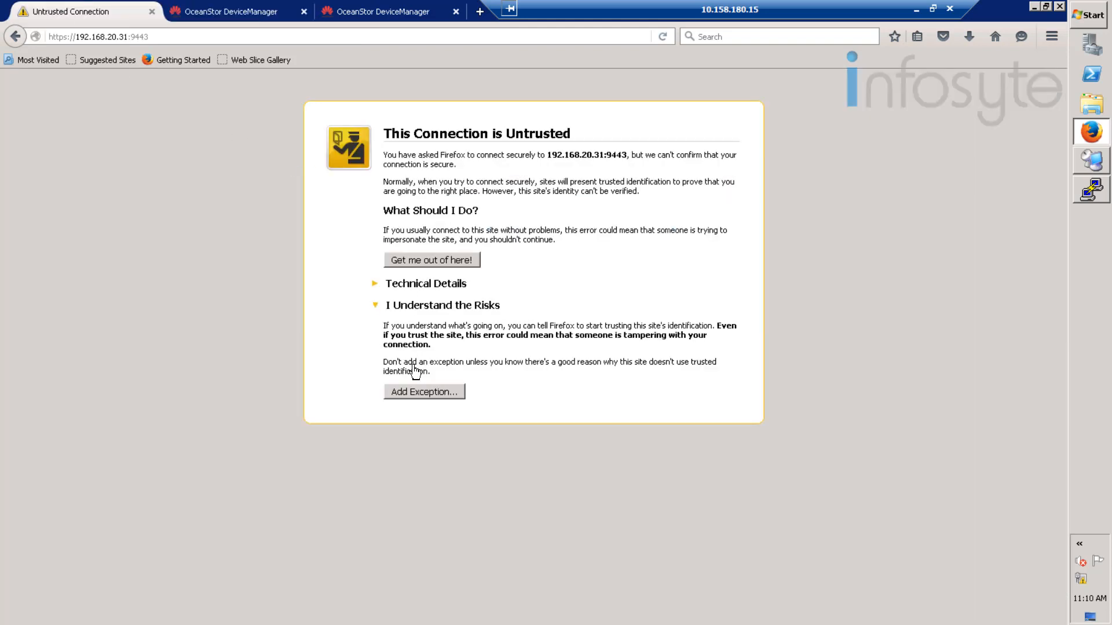
{"action": "left_click", "coordinate": [420, 389]}
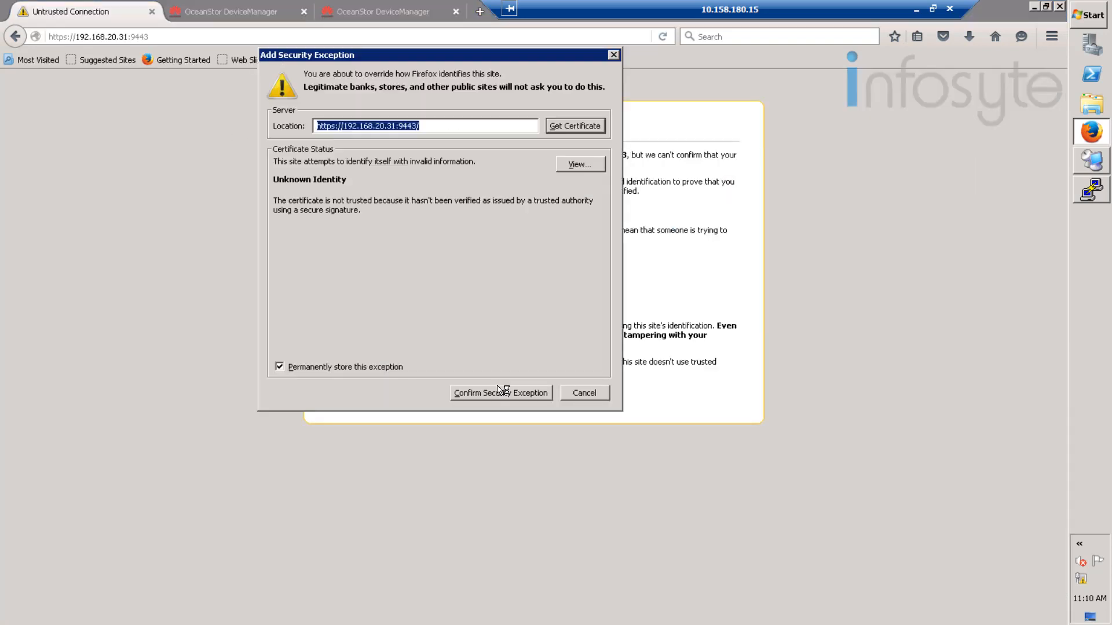
{"action": "left_click", "coordinate": [498, 392]}
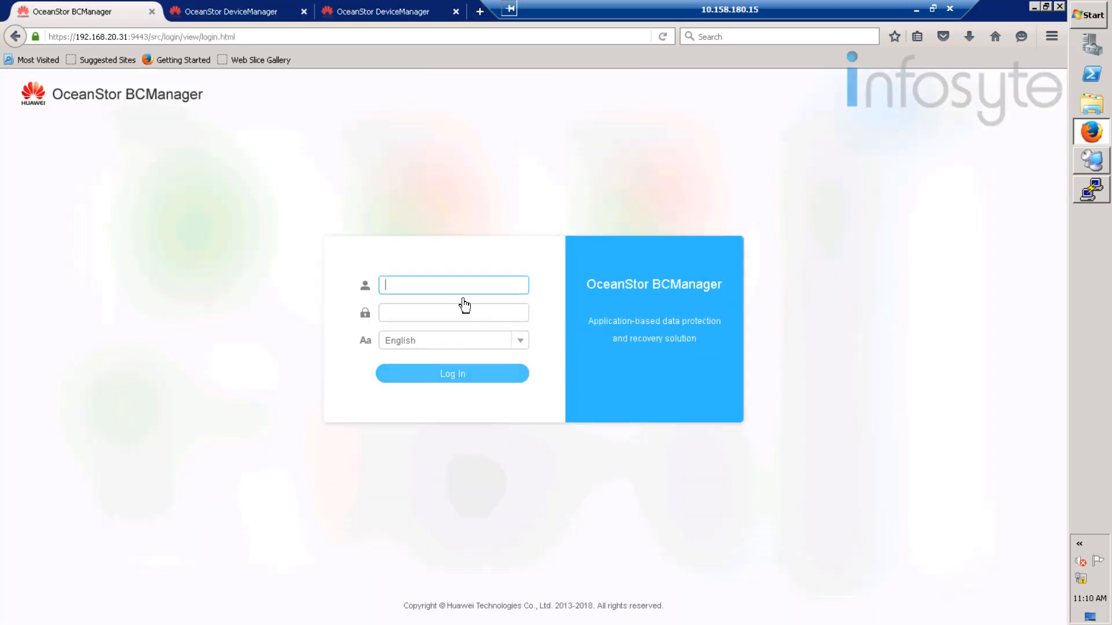
- Sign in to BCManager with the admin account
{"action": "type", "text": "adm"}
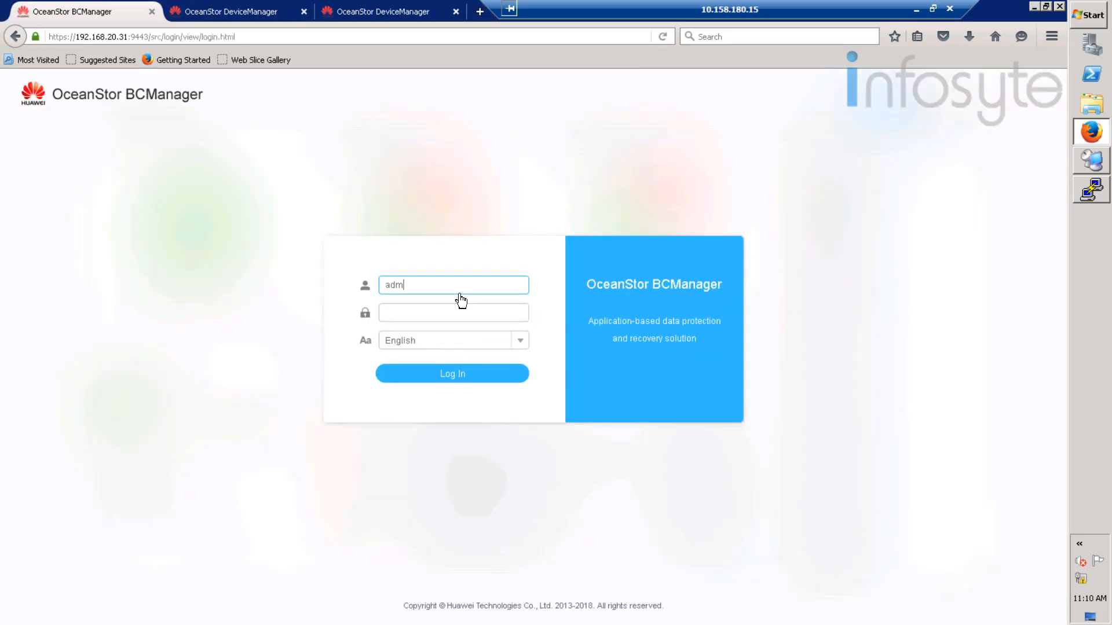
{"action": "type", "text": "in"}
{"action": "key", "text": "Tab"}
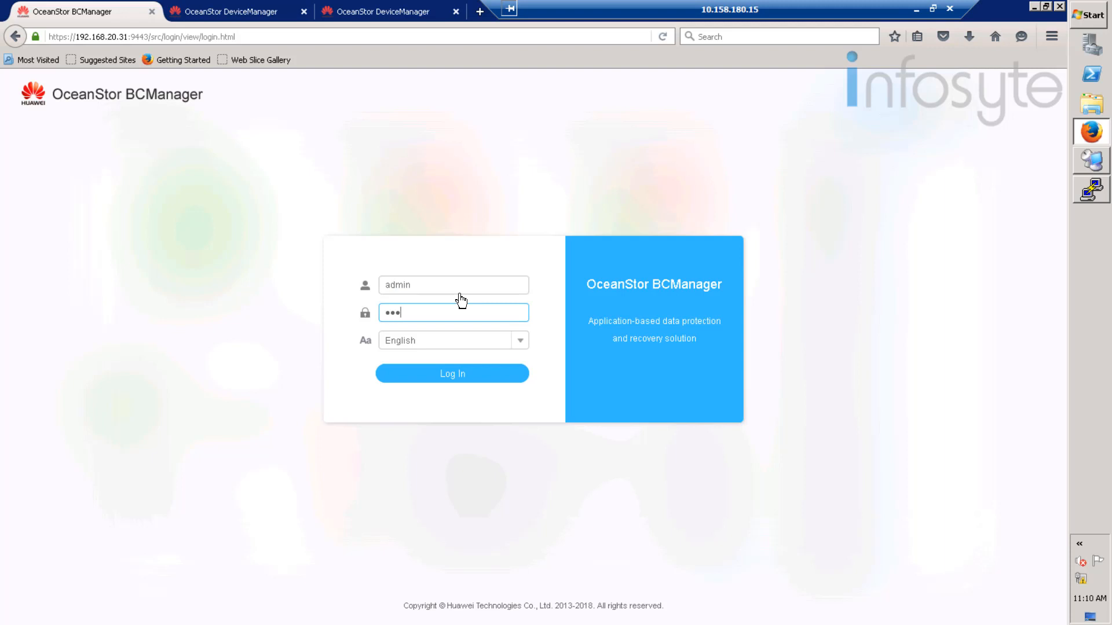
{"action": "left_click", "coordinate": [450, 382]}
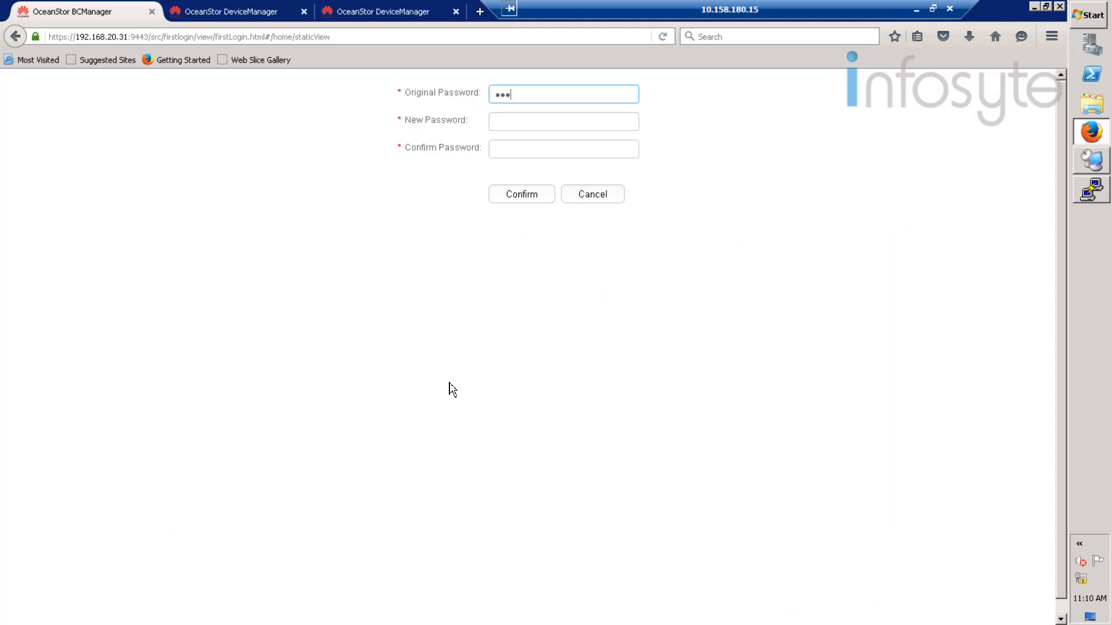
- Change the admin password by entering the current password and the new password twice
{"action": "type", "text": "23"}
{"action": "key", "text": "Tab"}
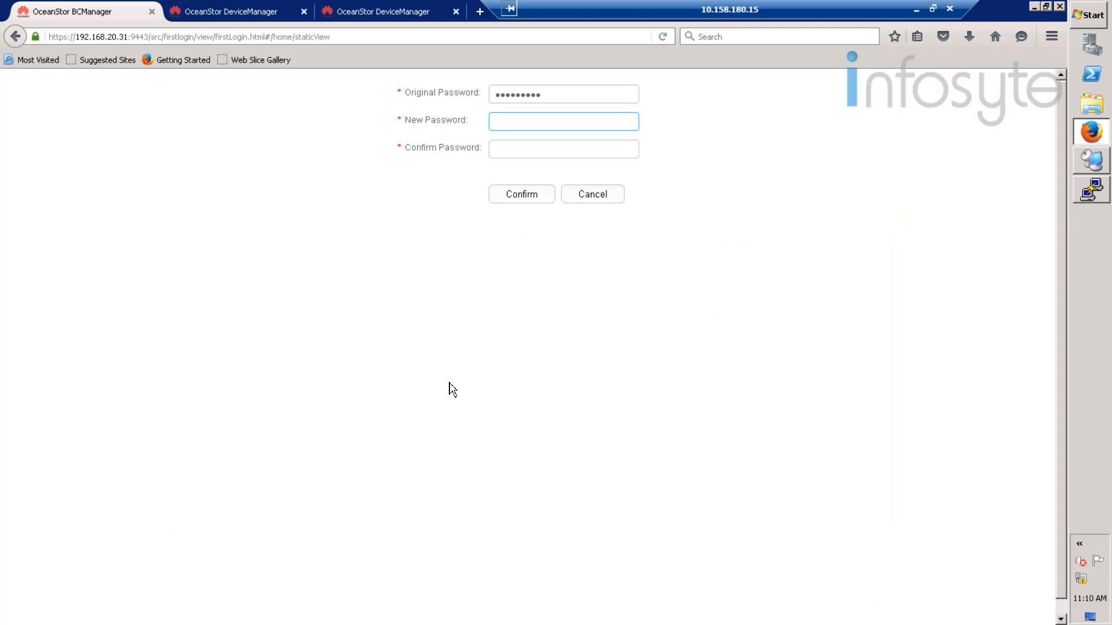
{"action": "type", "text": "•••••••"}
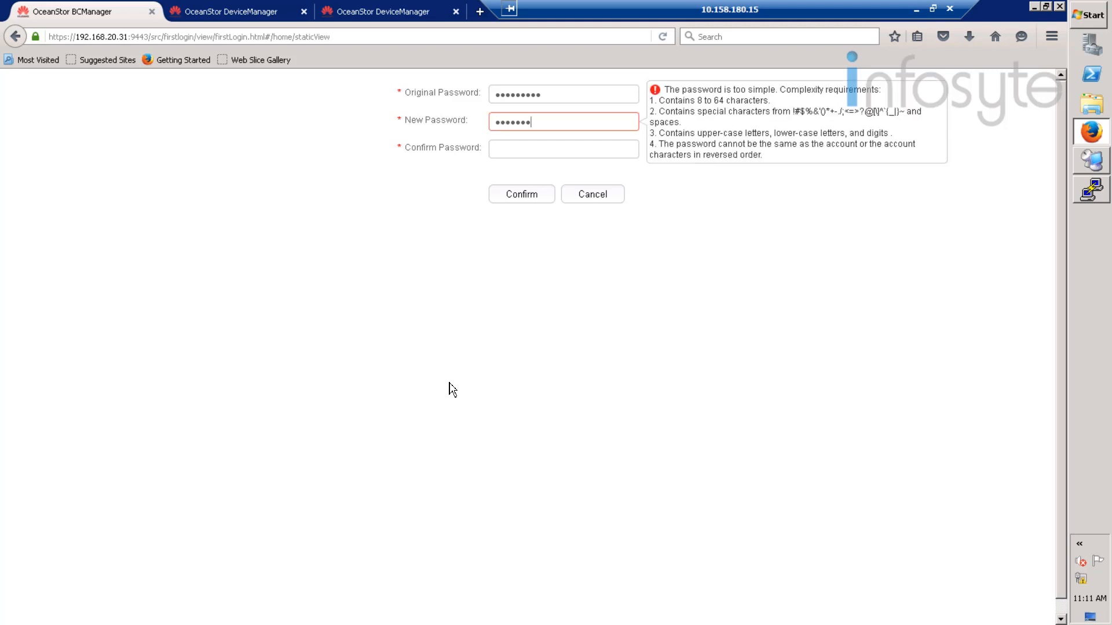
{"action": "type", "text": "••"}
{"action": "key", "text": "Tab"}
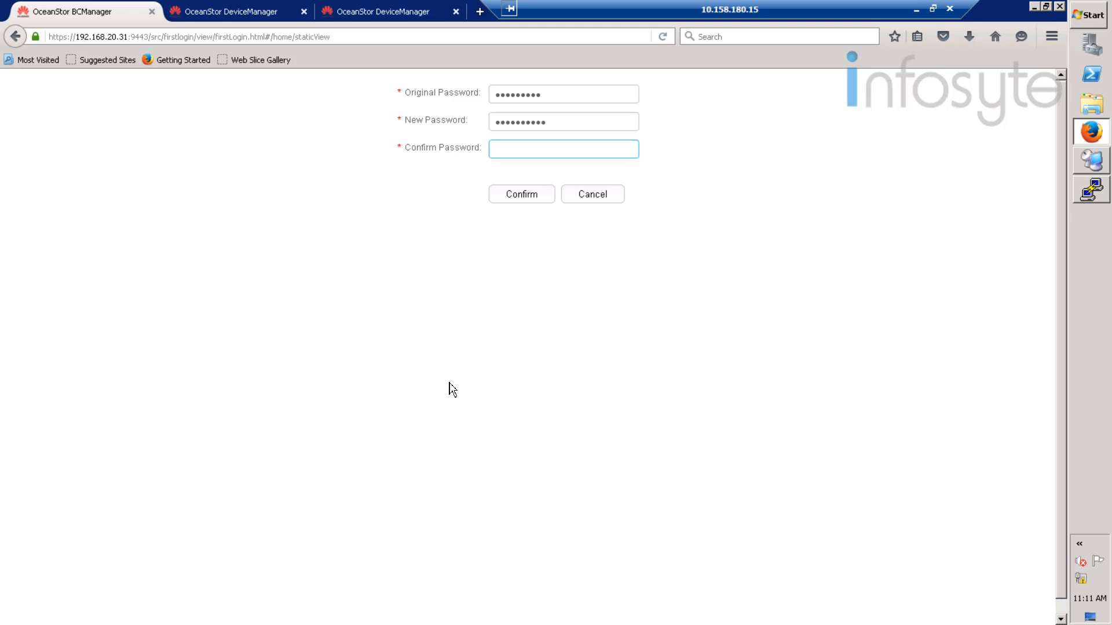
{"action": "type", "text": "•••••••••"}
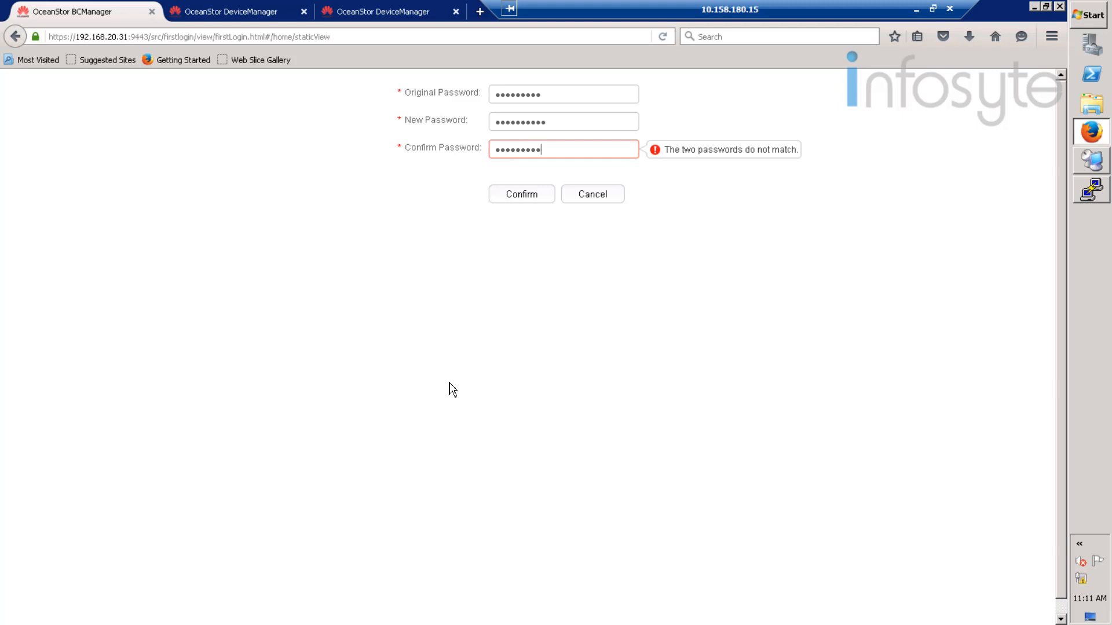
{"action": "type", "text": "•"}
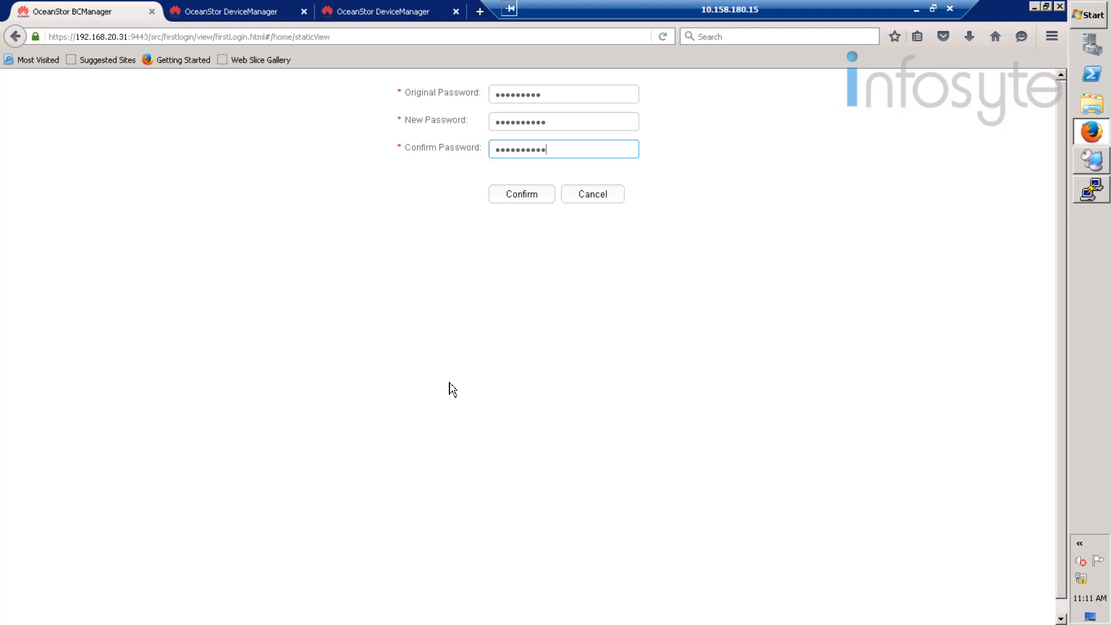
{"action": "left_click", "coordinate": [527, 194]}
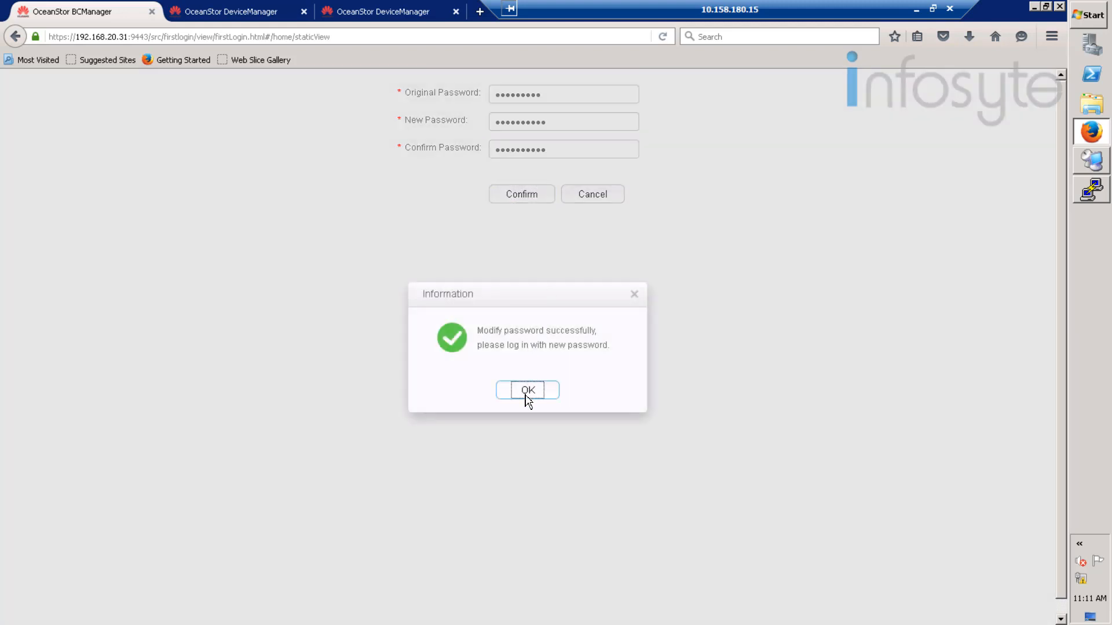
- Dismiss the password-changed notice and enter username admin on the login page
{"action": "left_click", "coordinate": [526, 390]}
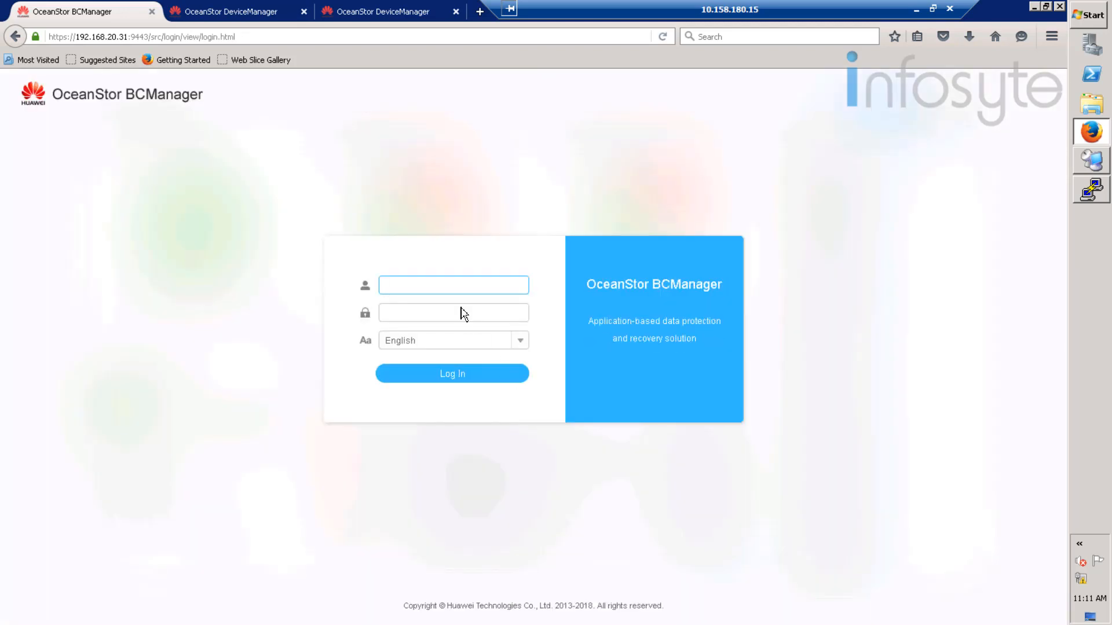
{"action": "type", "text": "admin"}
{"action": "left_click", "coordinate": [464, 314]}
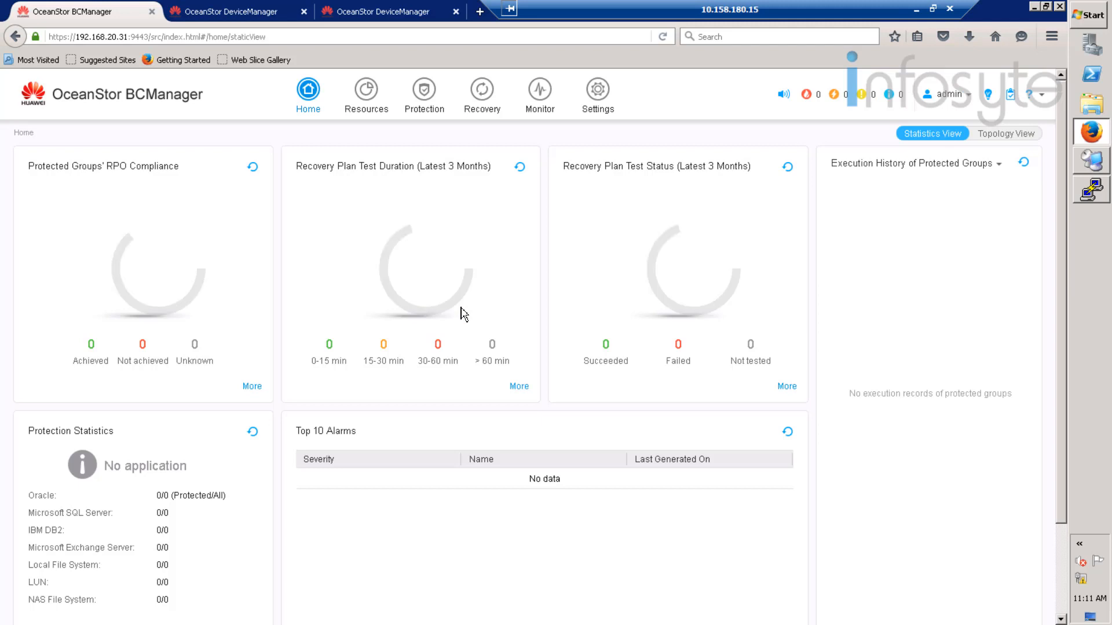
- Create a site named Production in Resources
{"action": "left_click", "coordinate": [367, 92]}
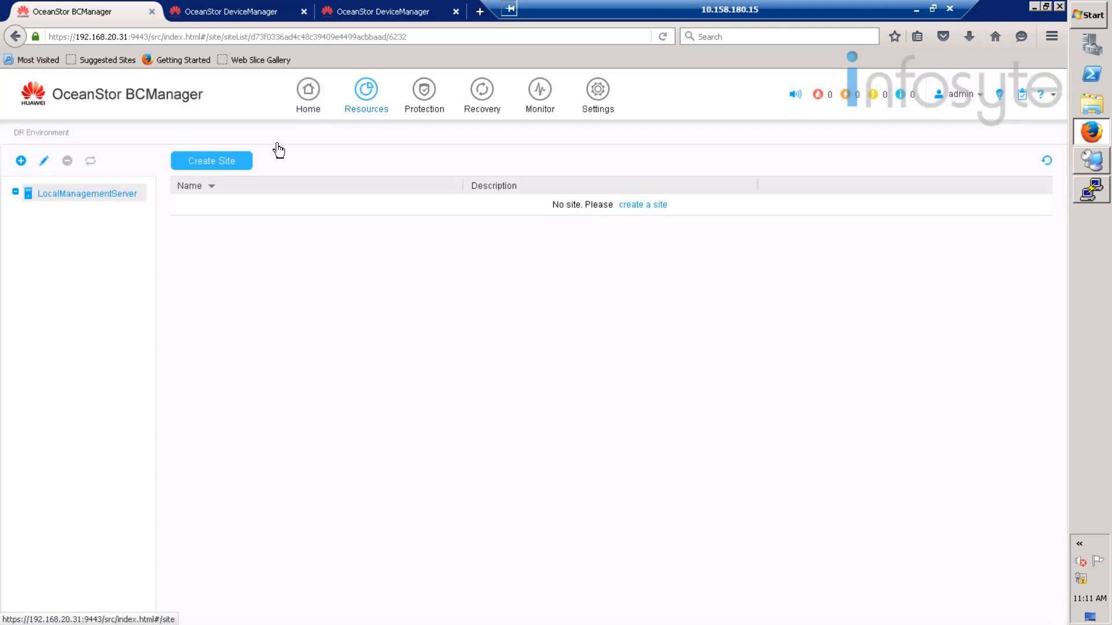
{"action": "left_click", "coordinate": [221, 165]}
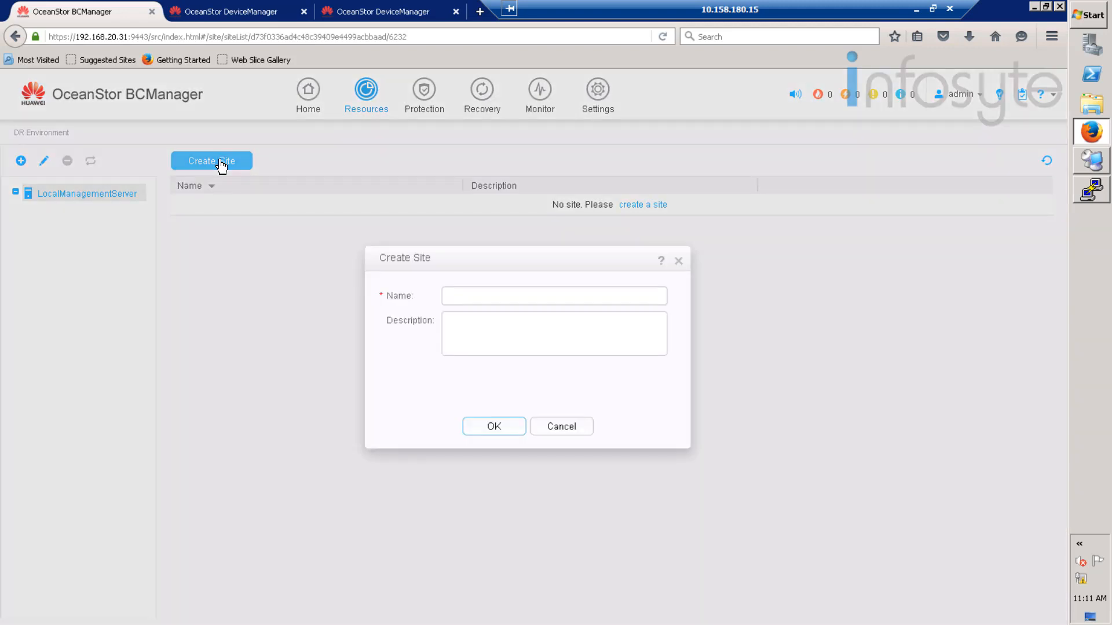
{"action": "left_click", "coordinate": [509, 302]}
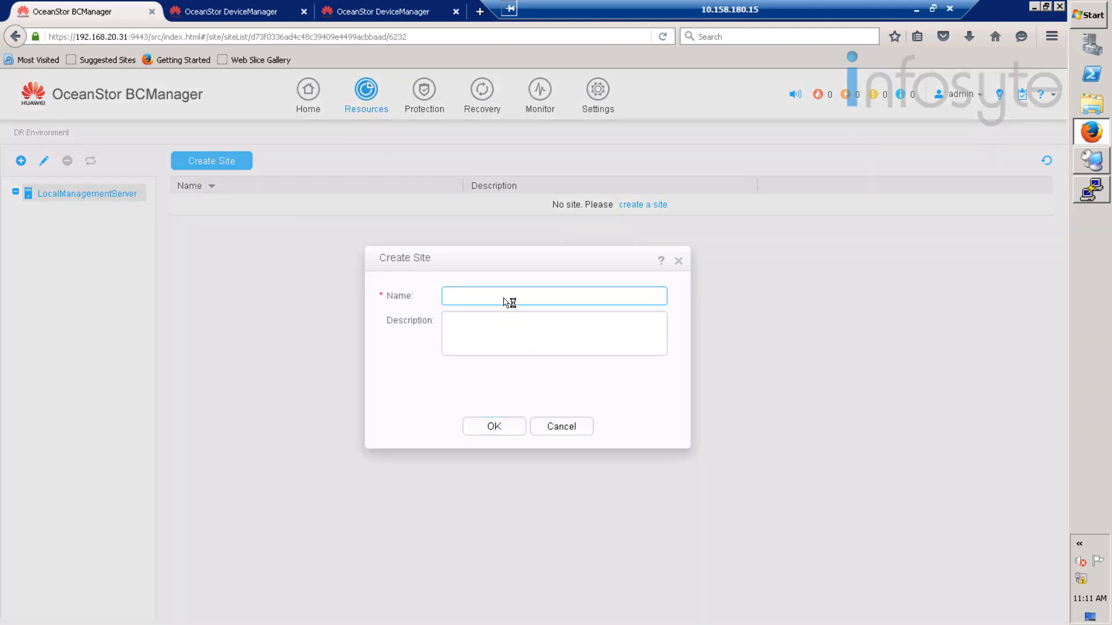
{"action": "type", "text": "Production"}
{"action": "left_click", "coordinate": [494, 427]}
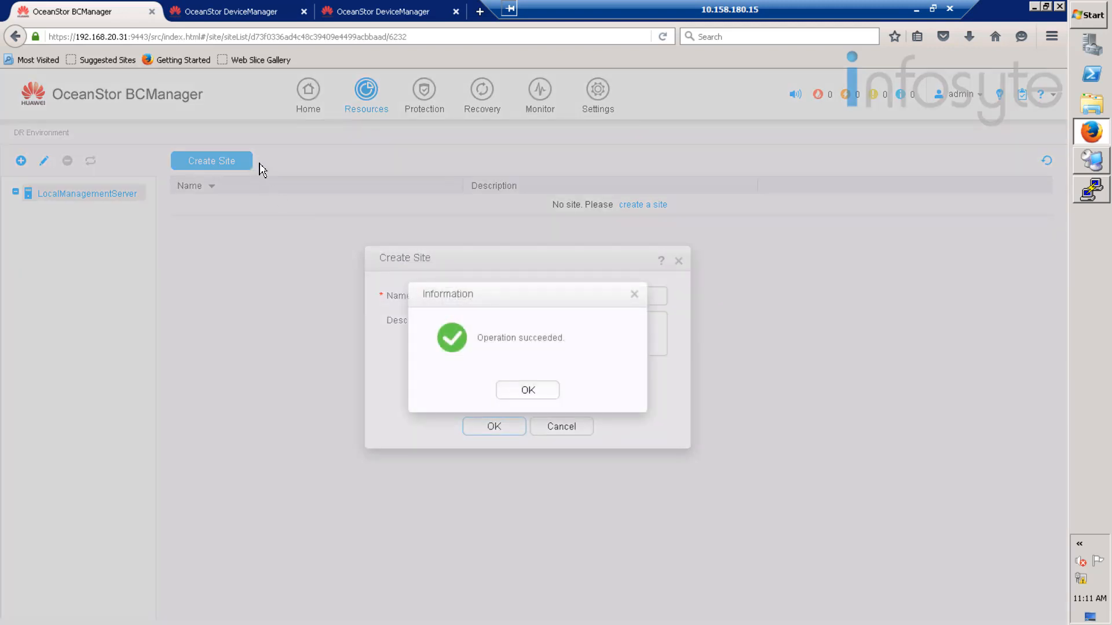
{"action": "left_click", "coordinate": [509, 389]}
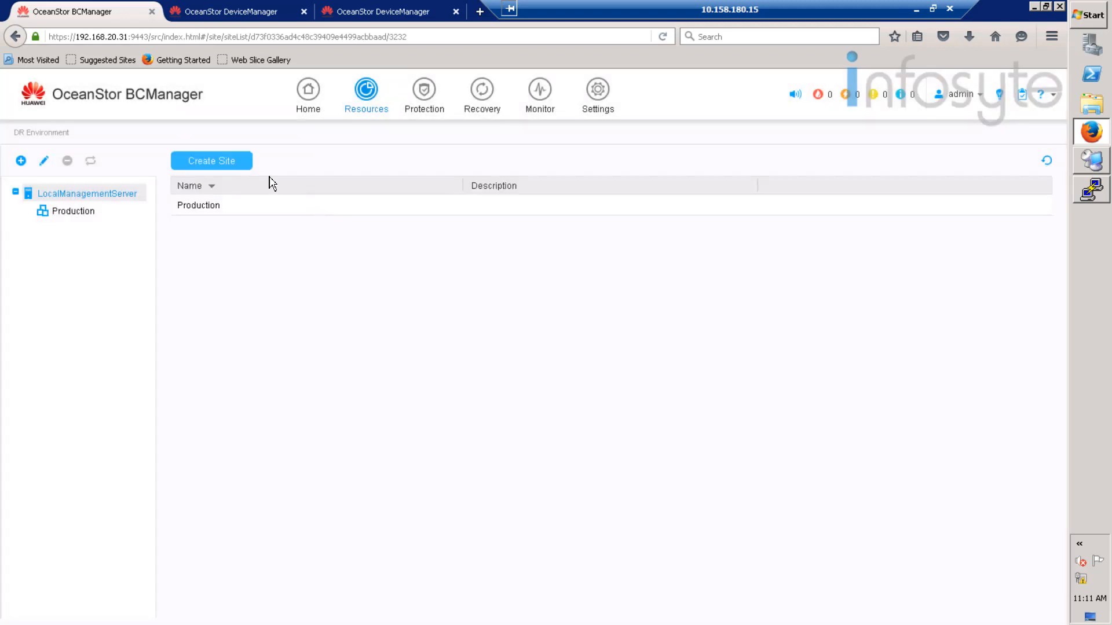
- Create a second site named Disaster, then open the Production site overview
{"action": "left_click", "coordinate": [233, 162]}
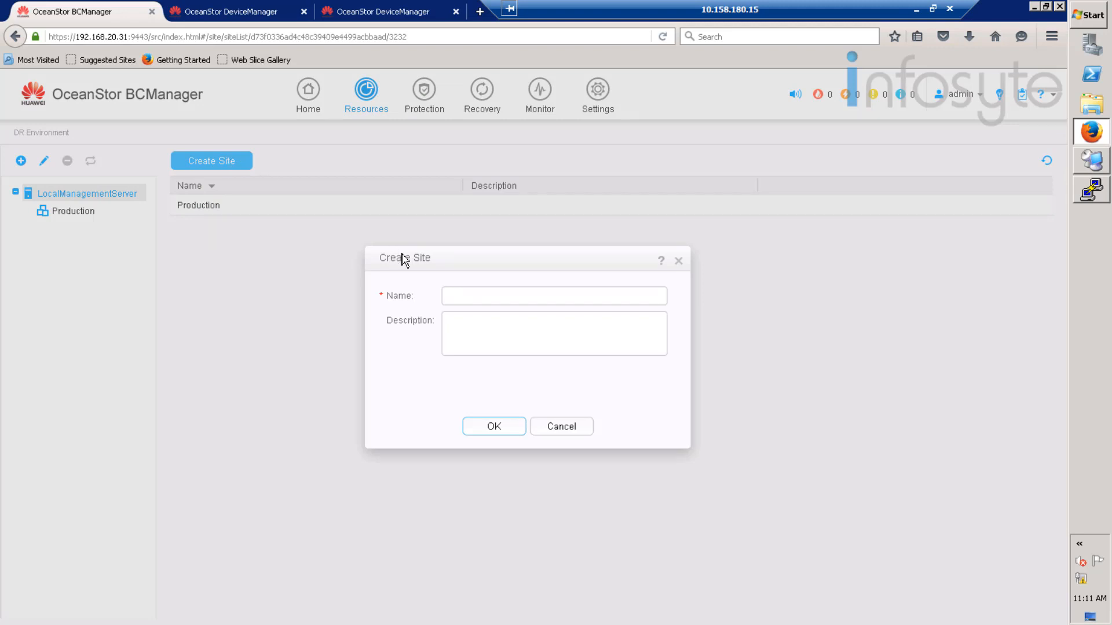
{"action": "left_click", "coordinate": [476, 294]}
{"action": "type", "text": "D"}
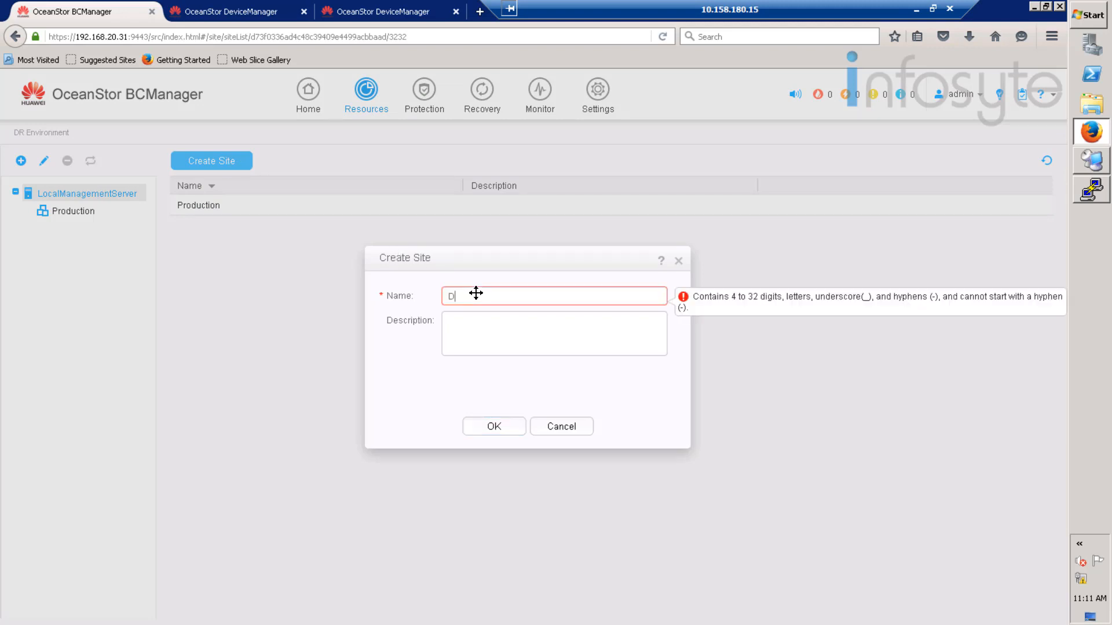
{"action": "type", "text": "isaster"}
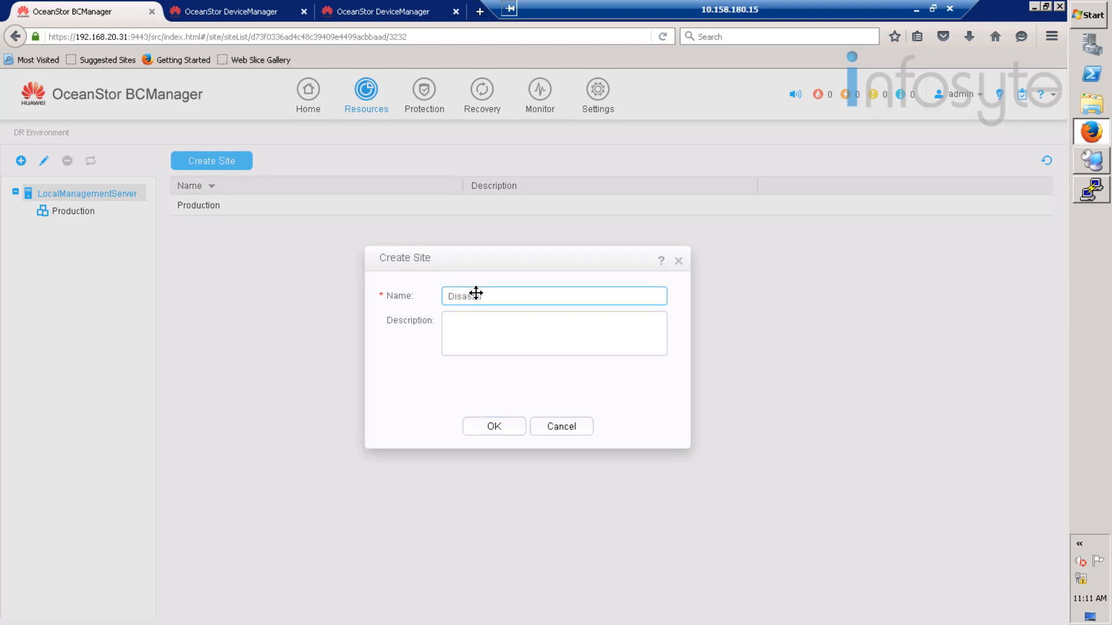
{"action": "left_click", "coordinate": [502, 429]}
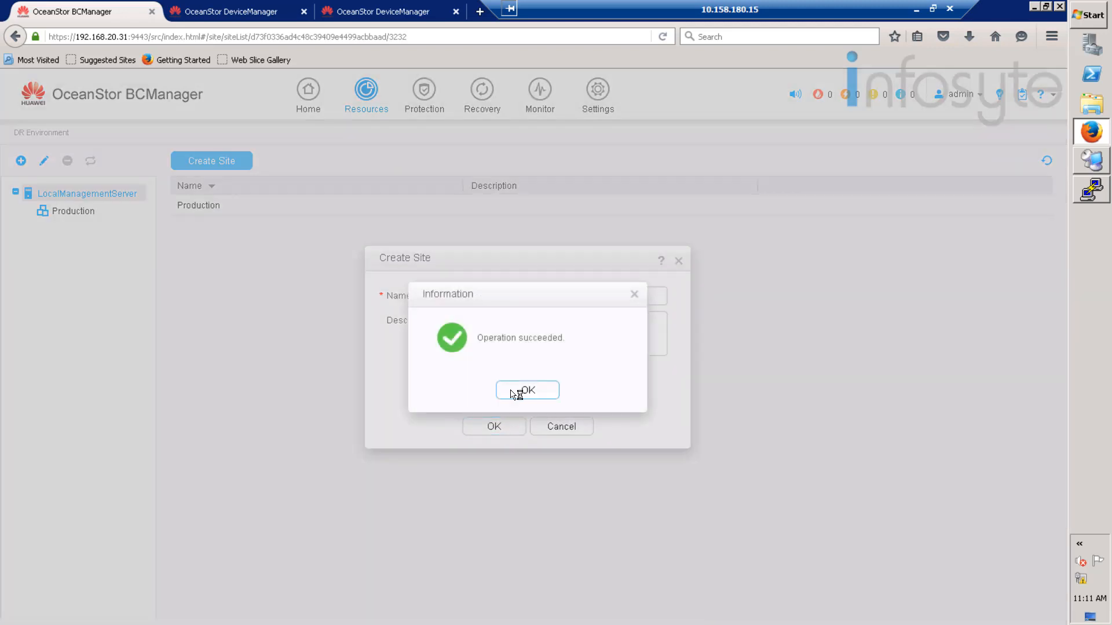
{"action": "left_click", "coordinate": [516, 392]}
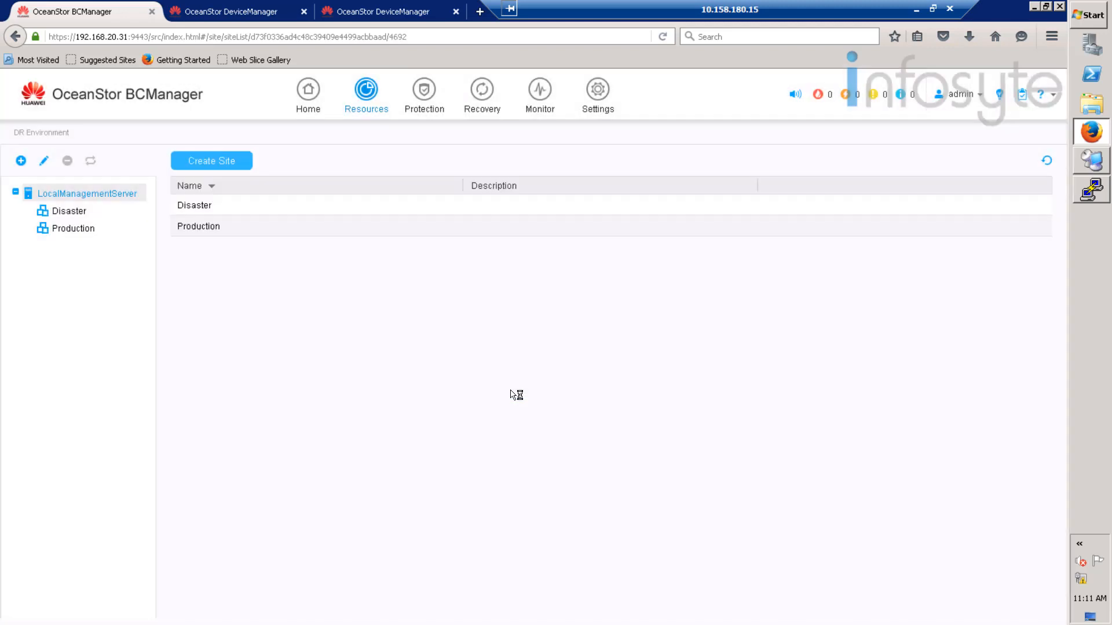
{"action": "left_click", "coordinate": [62, 229]}
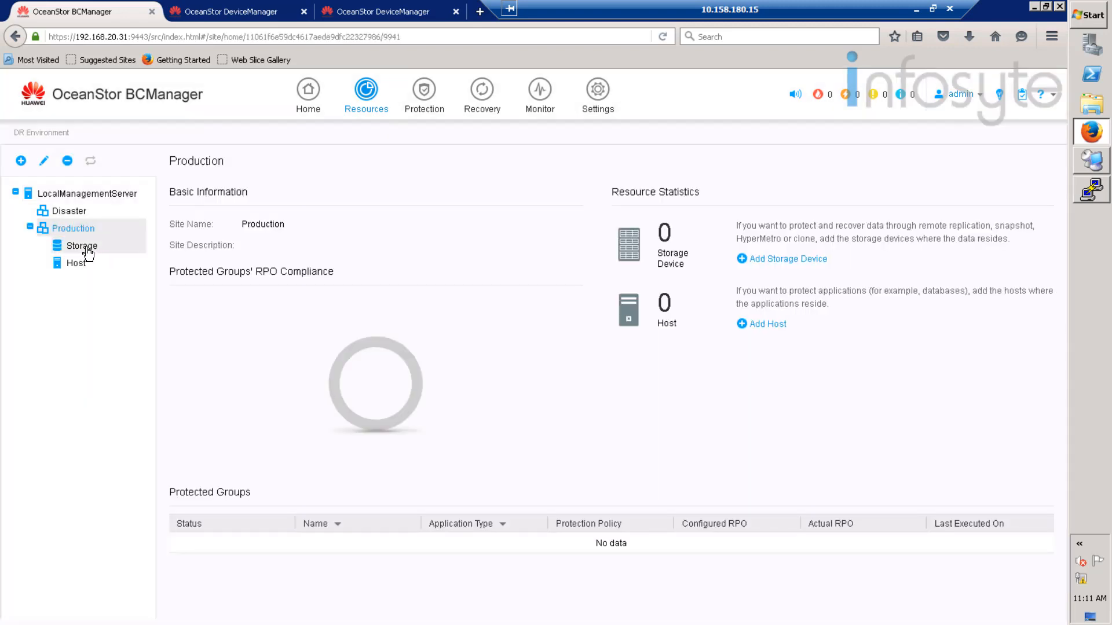
- Add host 192.168.20.20 to Production with username rdadmin and its password
{"action": "left_click", "coordinate": [79, 267]}
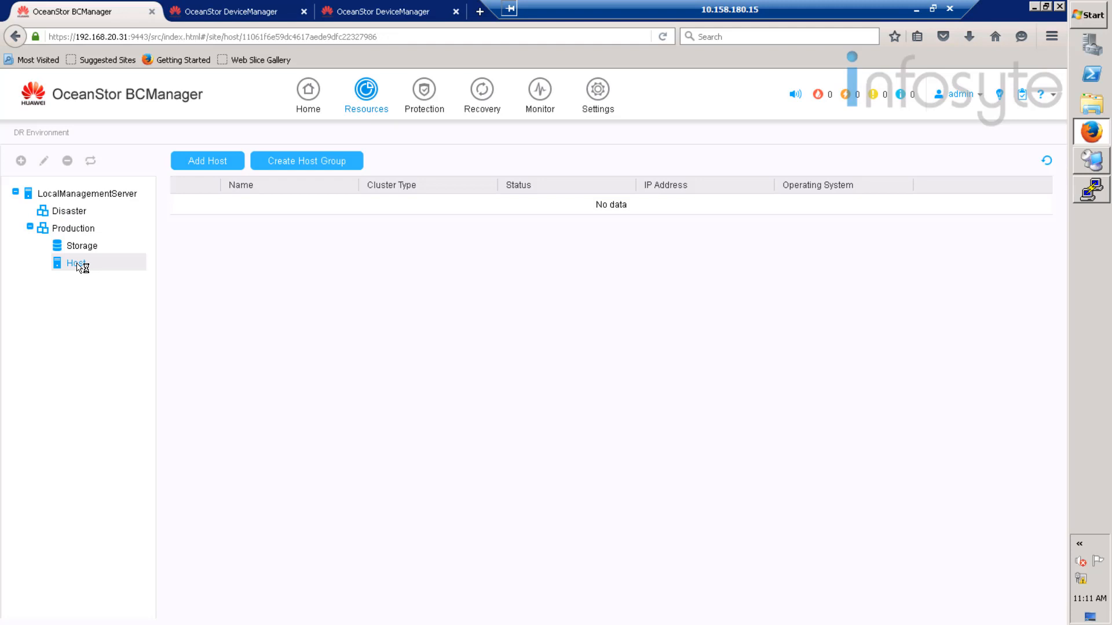
{"action": "left_click", "coordinate": [218, 168]}
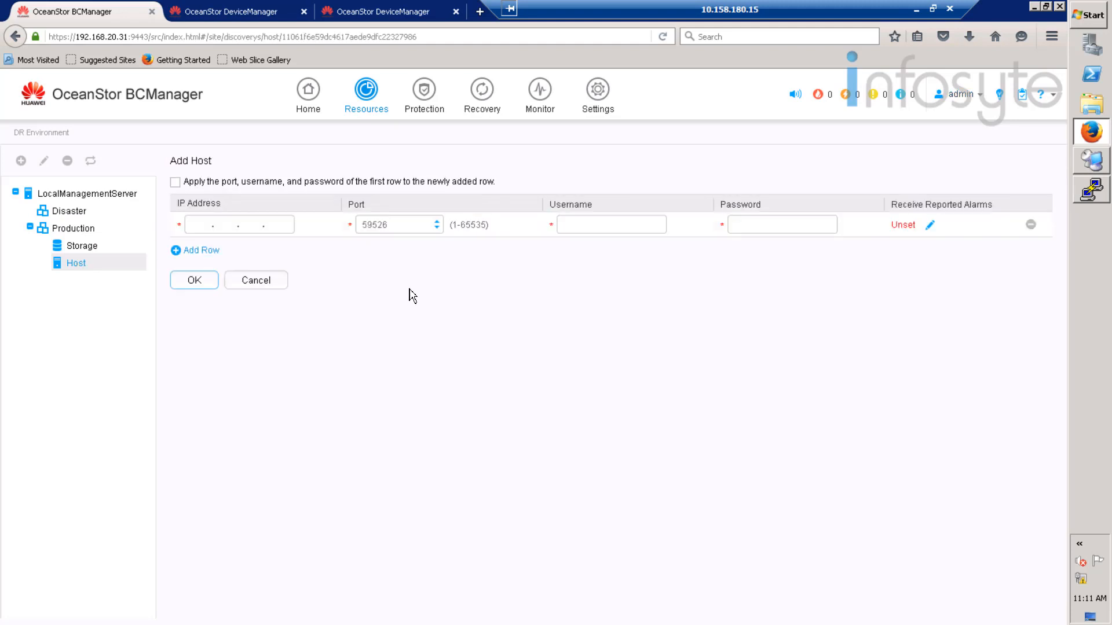
{"action": "left_click", "coordinate": [201, 227]}
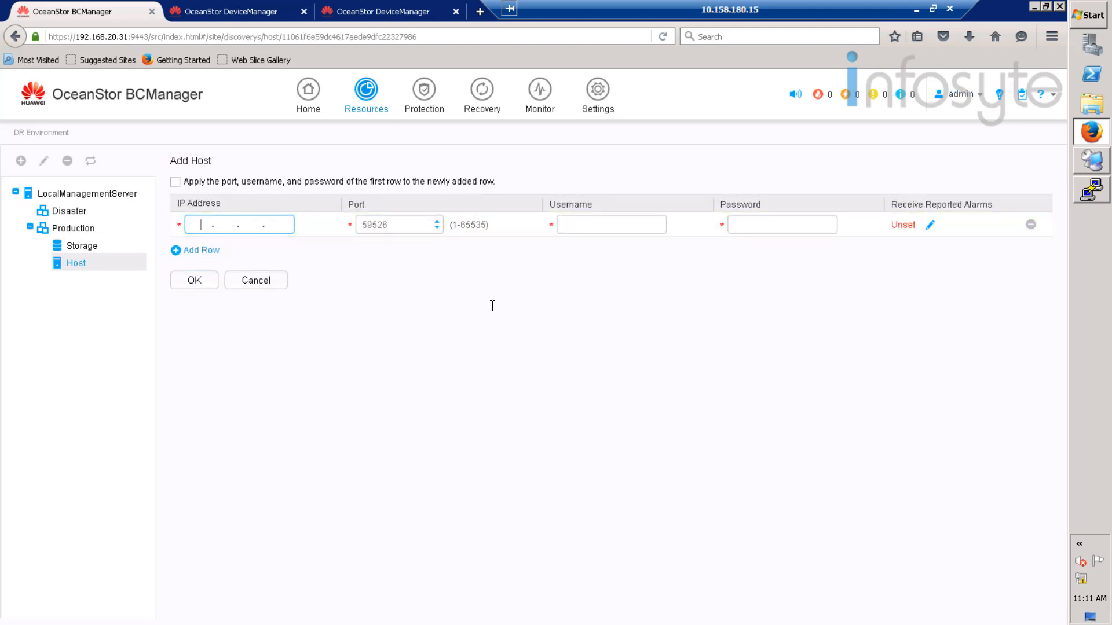
{"action": "type", "text": "192.168."}
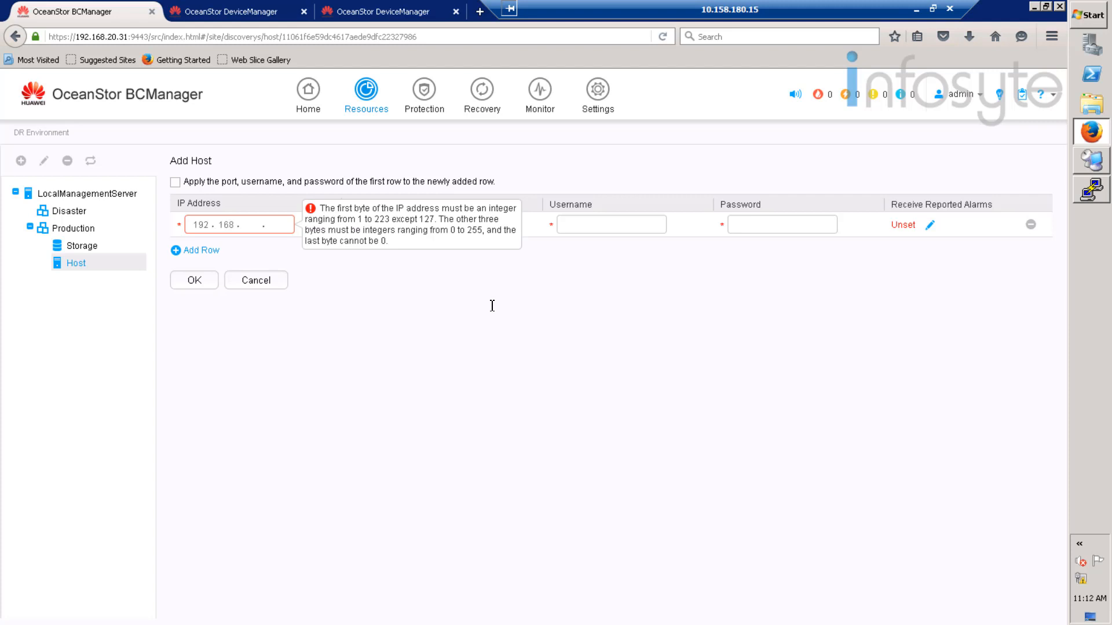
{"action": "type", "text": "20.20"}
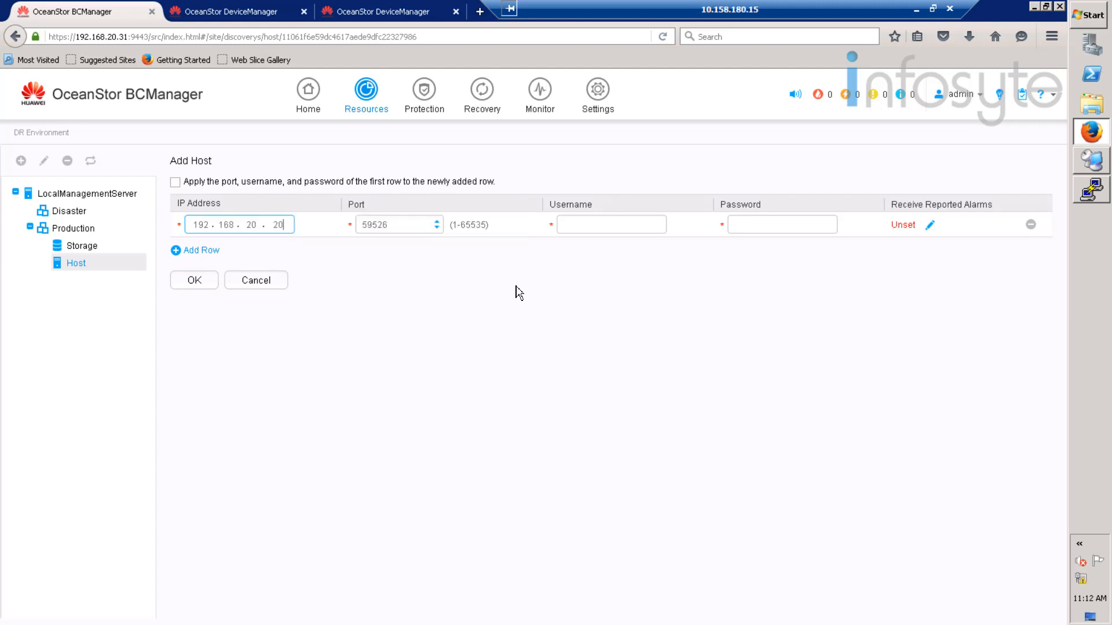
{"action": "left_click", "coordinate": [593, 226]}
{"action": "type", "text": "rdadmin"}
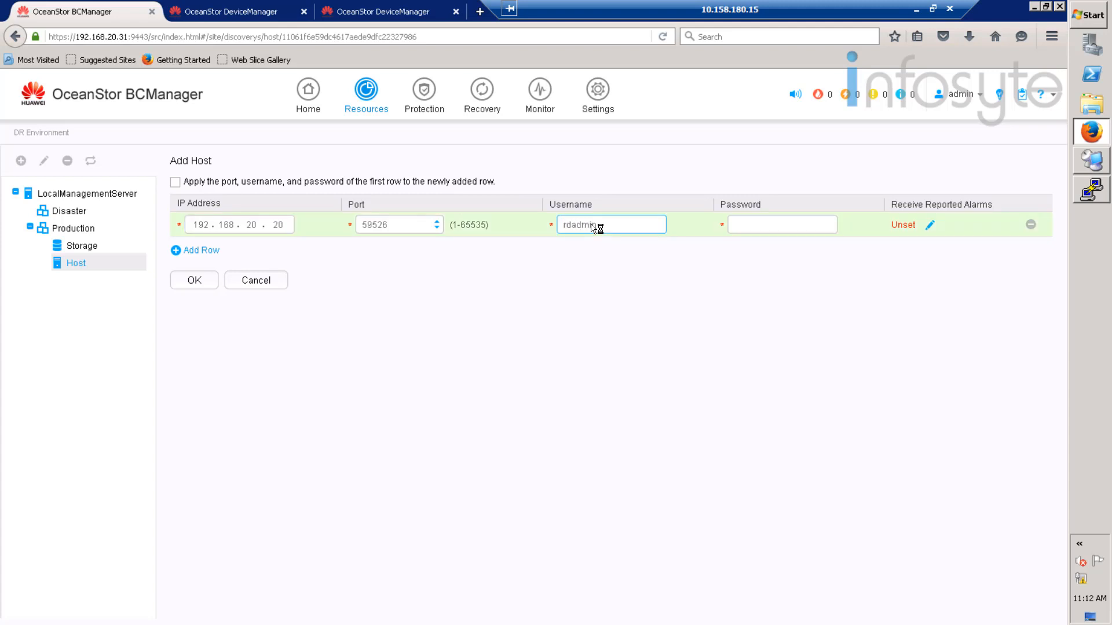
{"action": "key", "text": "Tab"}
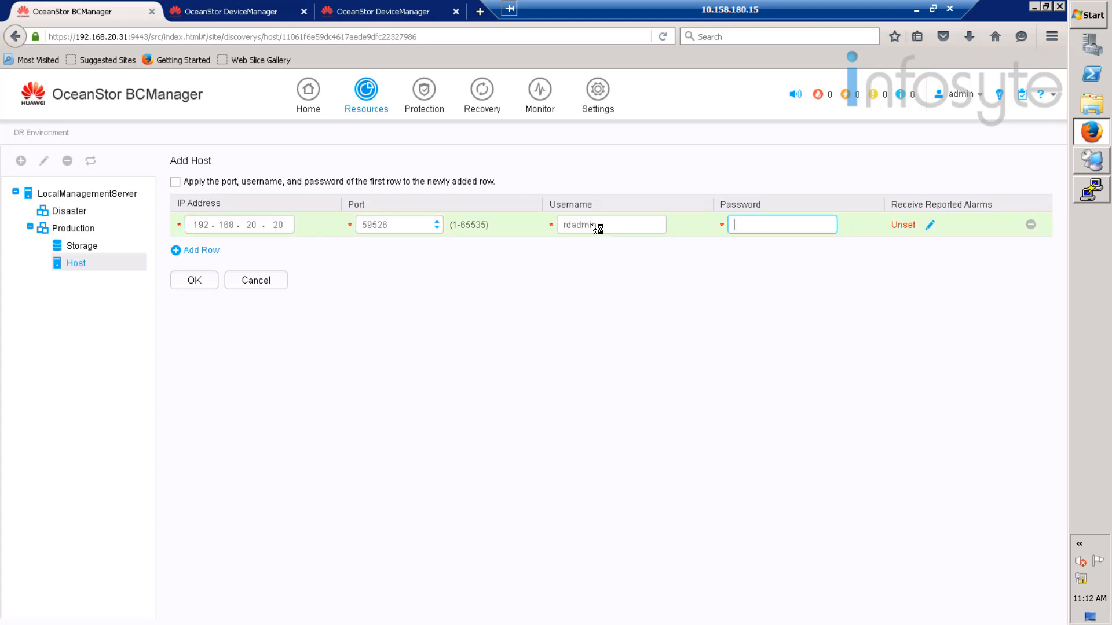
{"action": "type", "text": "••••••••••"}
{"action": "left_click", "coordinate": [203, 283]}
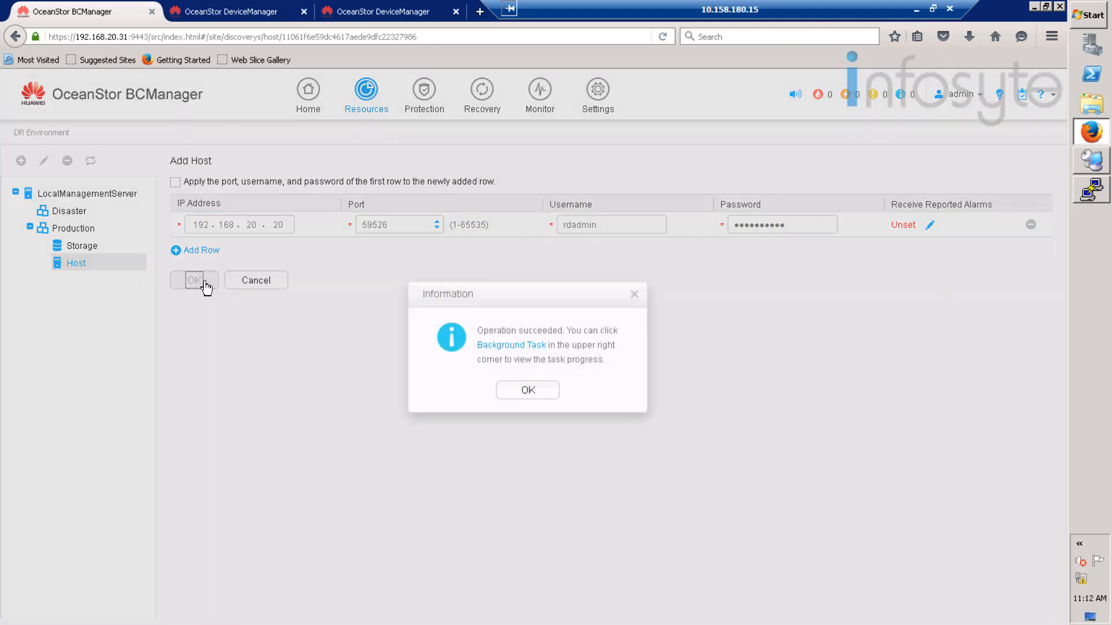
{"action": "left_click", "coordinate": [530, 390]}
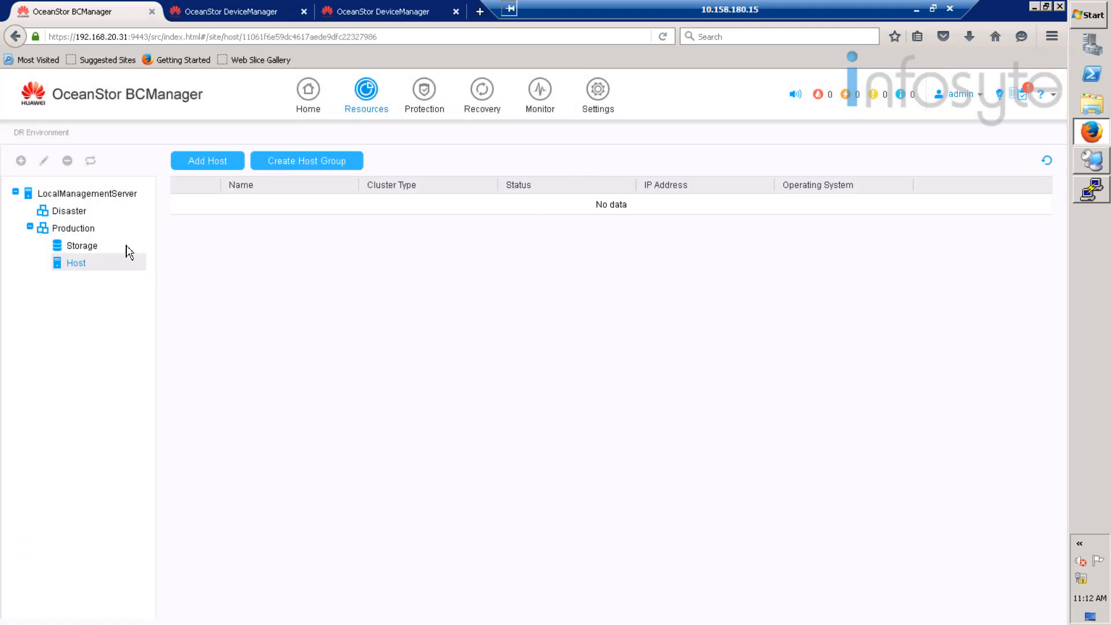
- Add storage device 192.168.20.8 to Production with username admin and its password
{"action": "left_click", "coordinate": [87, 247]}
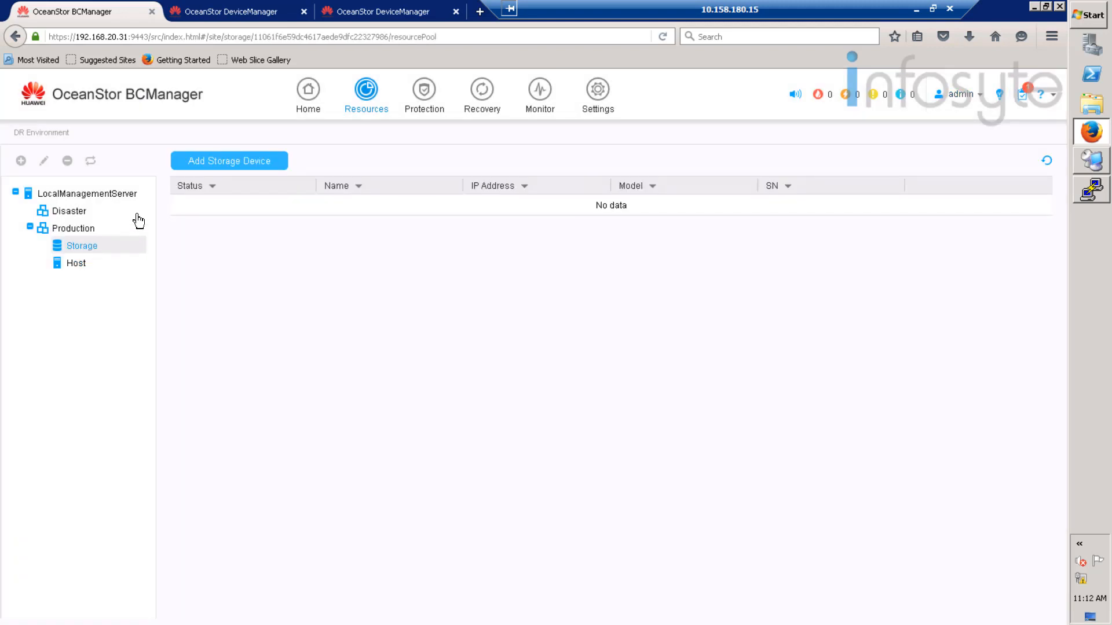
{"action": "left_click", "coordinate": [238, 163]}
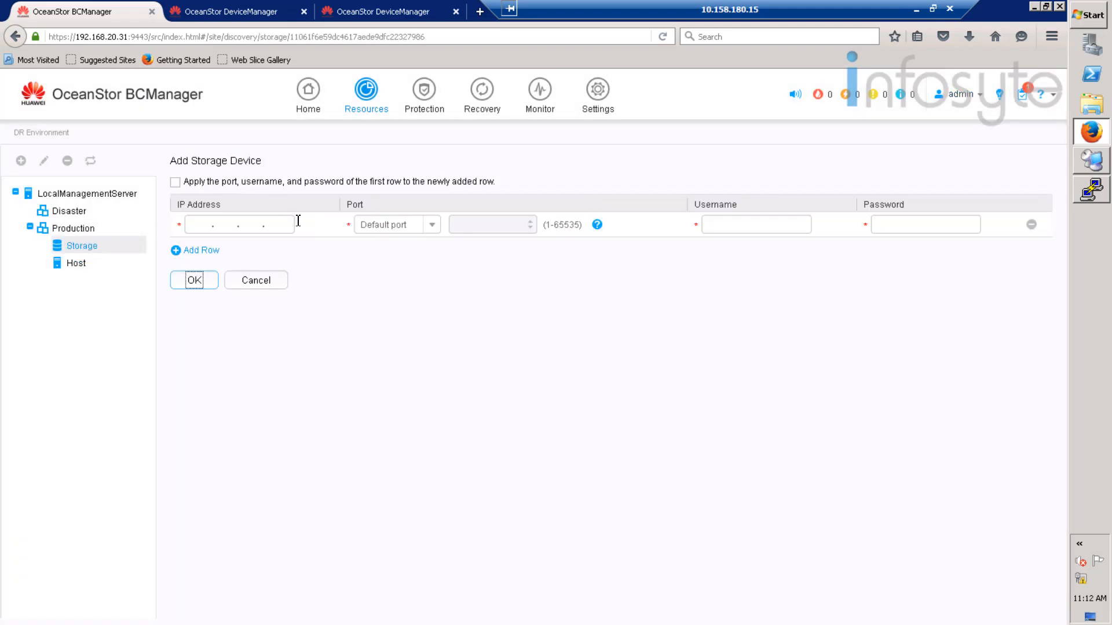
{"action": "left_click", "coordinate": [203, 231]}
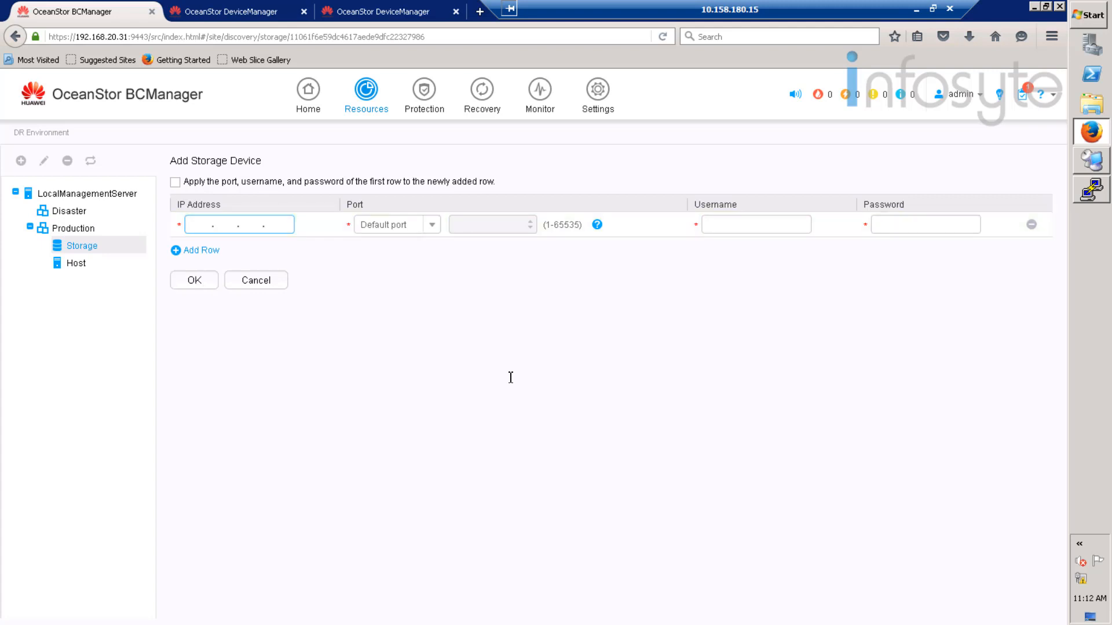
{"action": "type", "text": "192.168."}
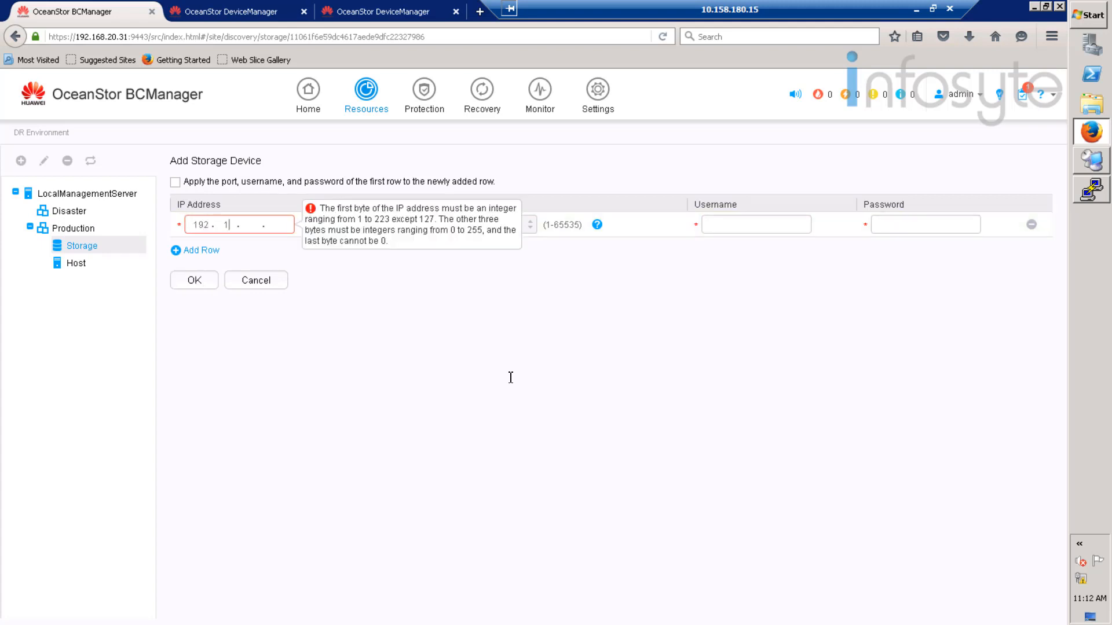
{"action": "type", "text": "20.8"}
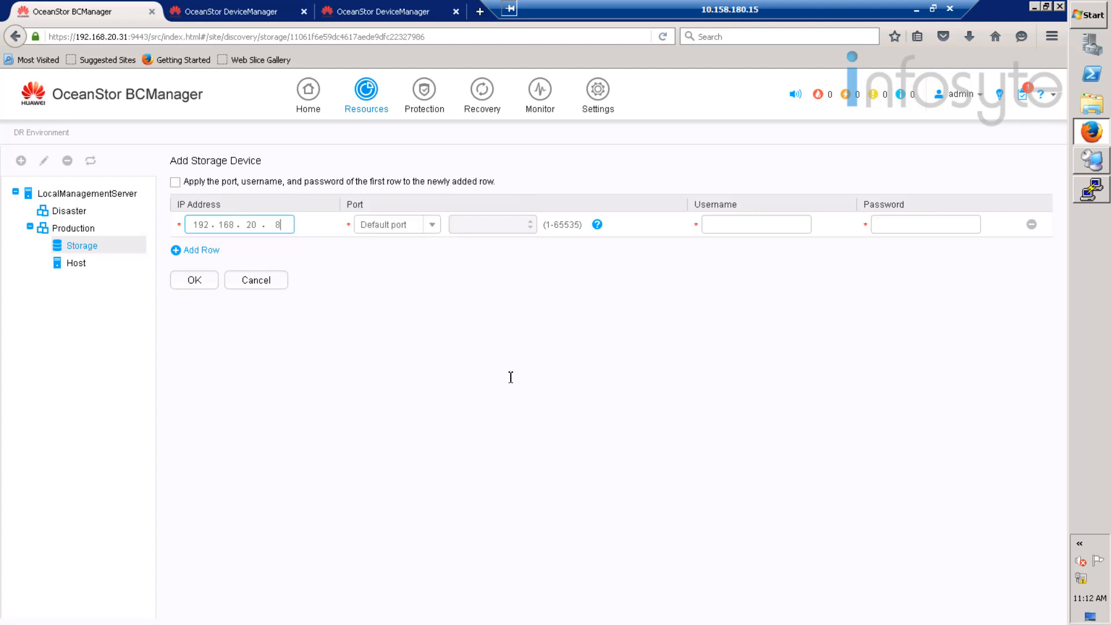
{"action": "left_click", "coordinate": [736, 229]}
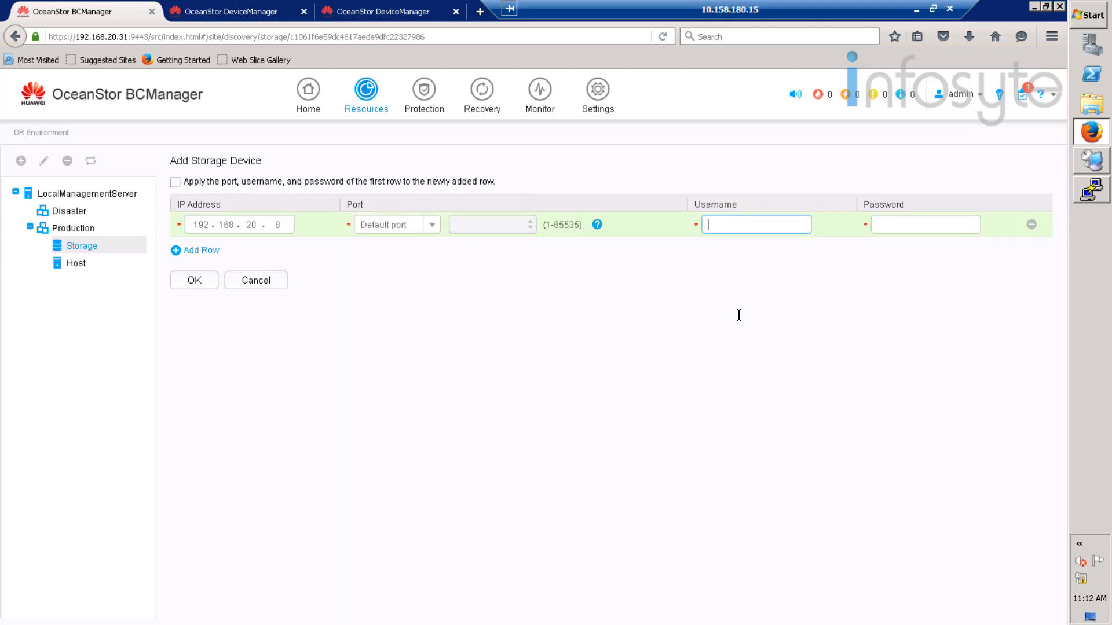
{"action": "type", "text": "admin"}
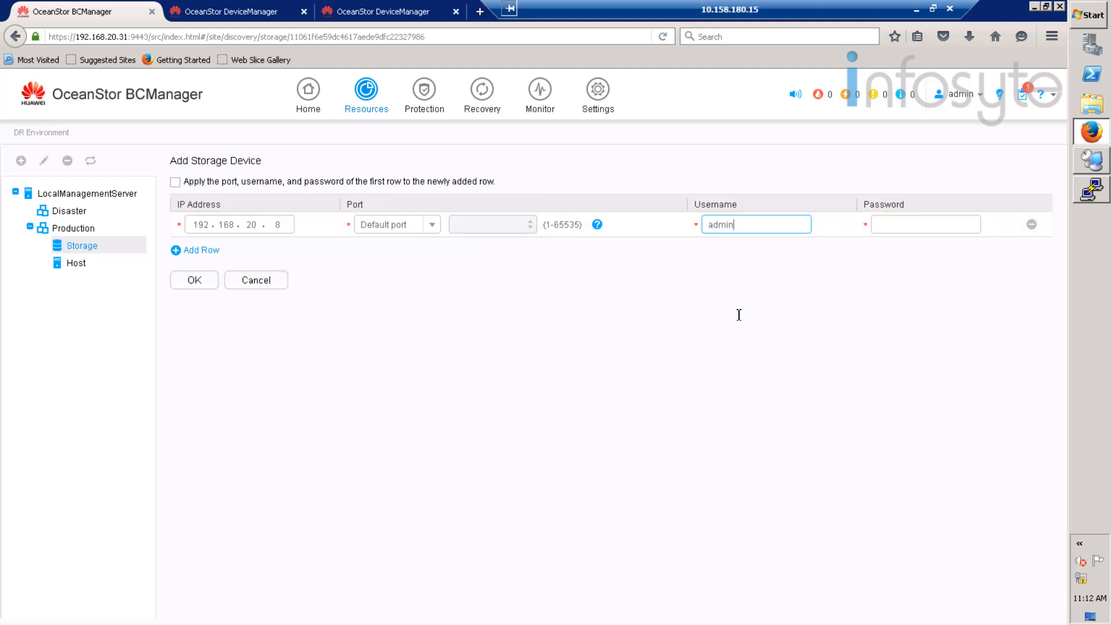
{"action": "key", "text": "Tab"}
{"action": "type", "text": "*******"}
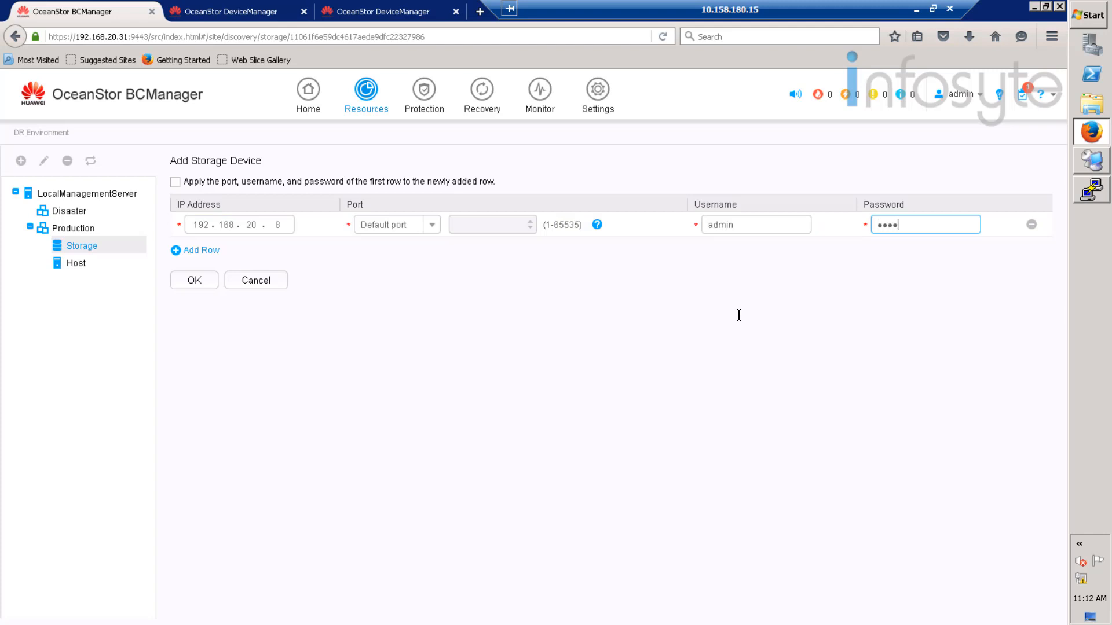
{"action": "type", "text": "***"}
{"action": "key", "text": "BackSpace"}
{"action": "key", "text": "BackSpace"}
{"action": "key", "text": "BackSpace"}
{"action": "key", "text": "BackSpace"}
{"action": "key", "text": "BackSpace"}
{"action": "key", "text": "BackSpace"}
{"action": "key", "text": "BackSpace"}
{"action": "key", "text": "BackSpace"}
{"action": "key", "text": "BackSpace"}
{"action": "key", "text": "BackSpace"}
{"action": "type", "text": "************"}
{"action": "left_click", "coordinate": [208, 281]}
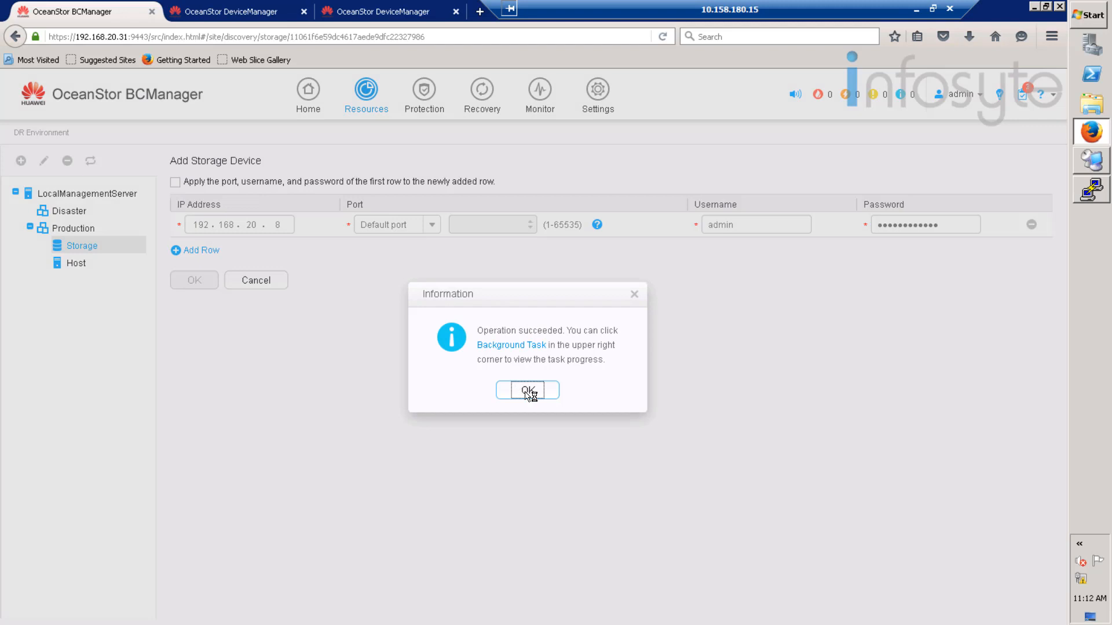
{"action": "left_click", "coordinate": [526, 390]}
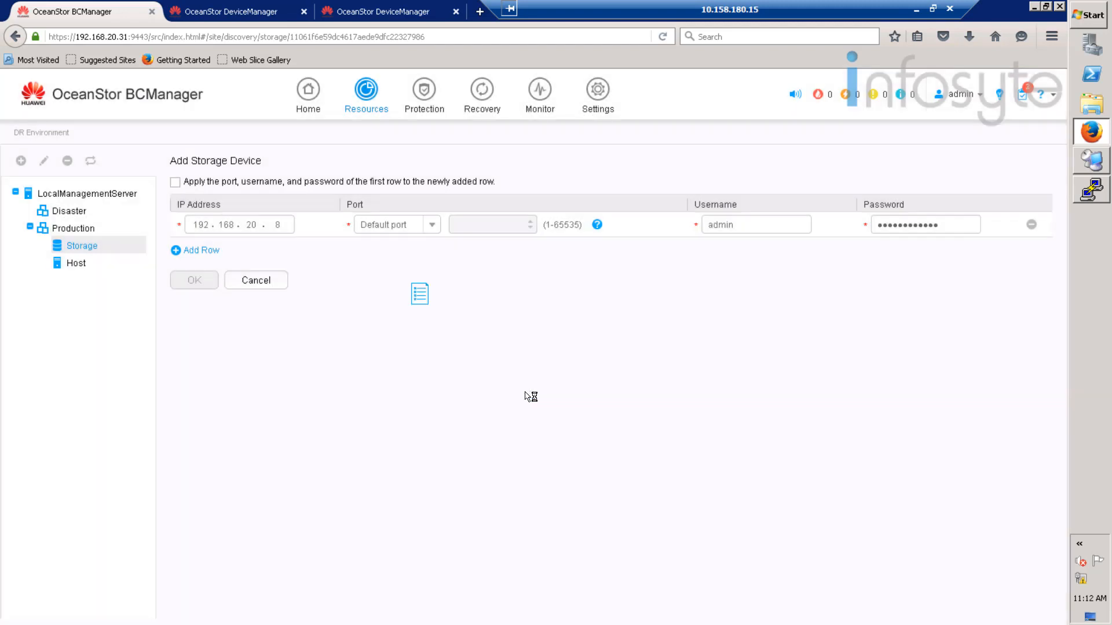
- Add host 192.168.20.21 to the Disaster site with username rdadmin and its password
{"action": "left_click", "coordinate": [71, 212]}
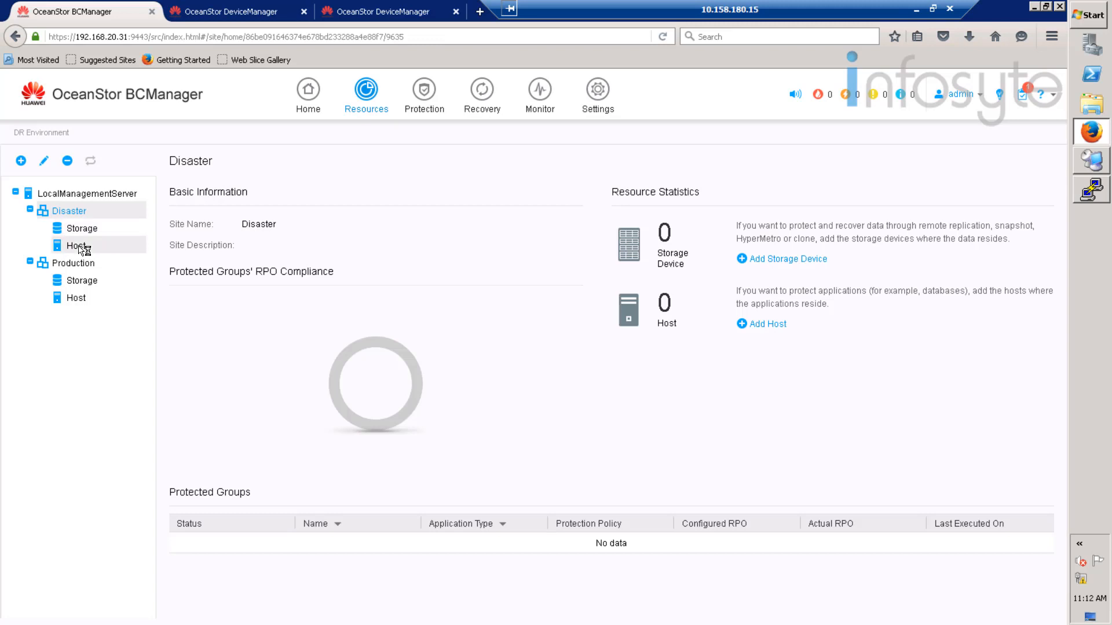
{"action": "left_click", "coordinate": [80, 246]}
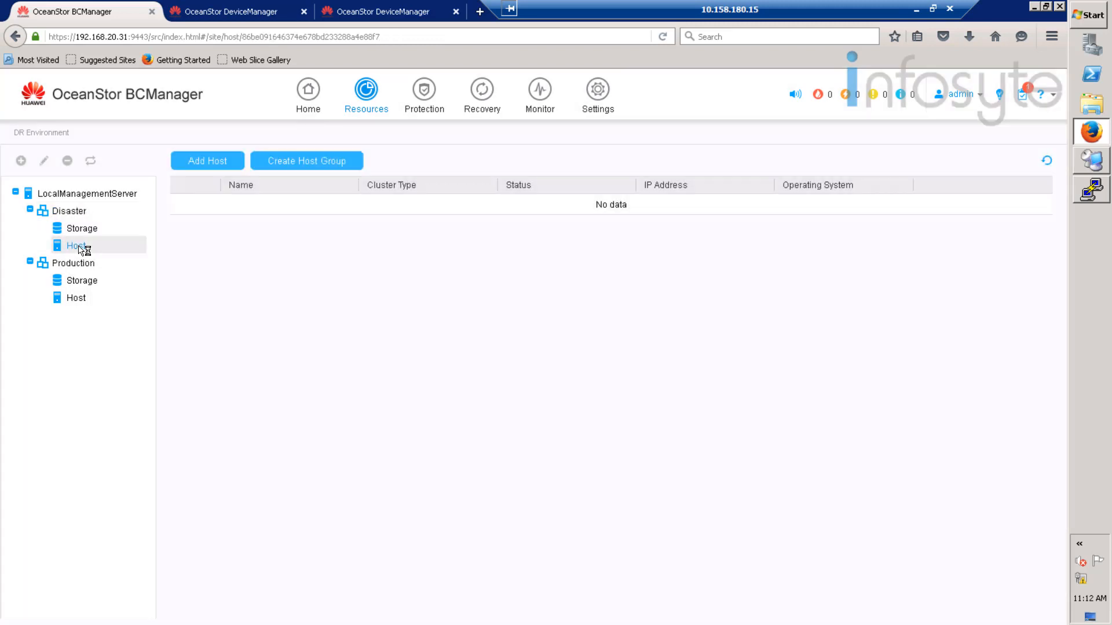
{"action": "left_click", "coordinate": [223, 167]}
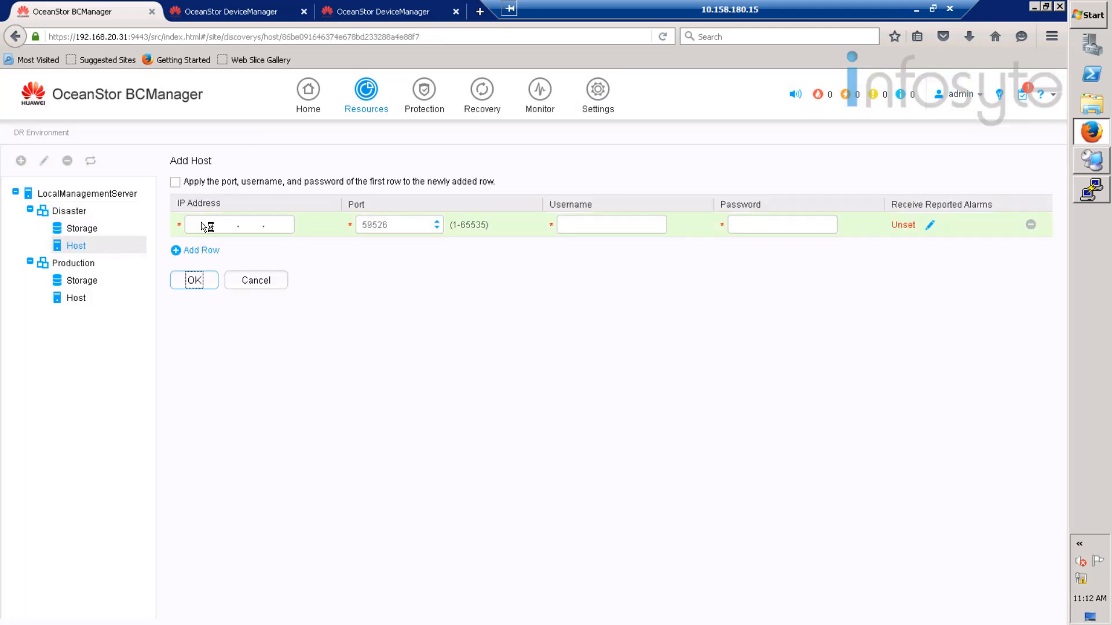
{"action": "left_click", "coordinate": [208, 224]}
{"action": "type", "text": "192.168."}
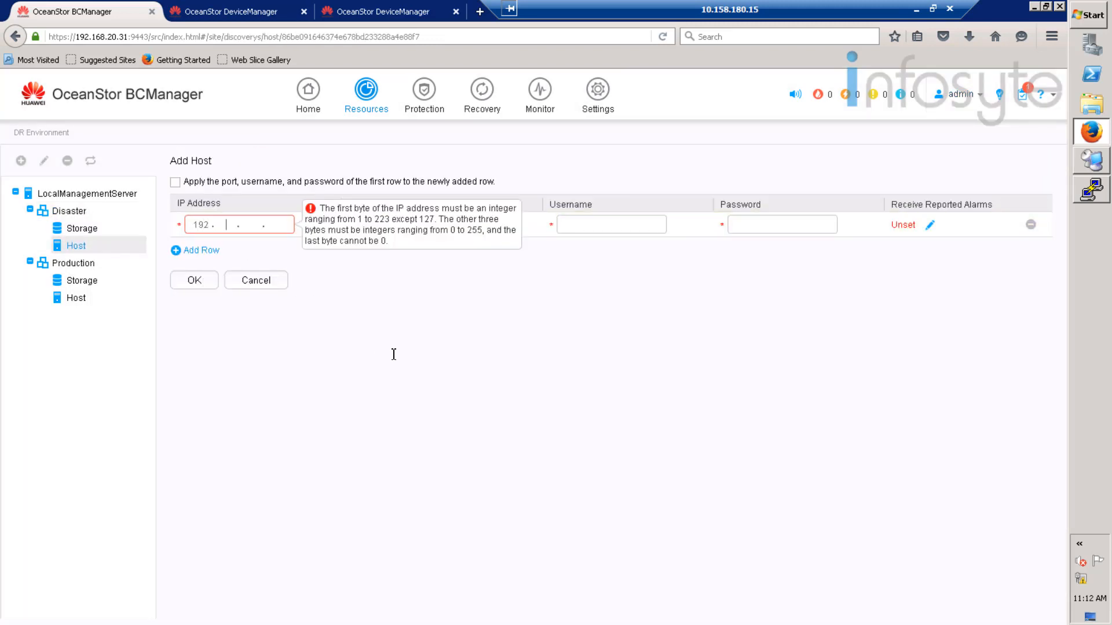
{"action": "type", "text": "20.21"}
{"action": "left_click", "coordinate": [599, 232]}
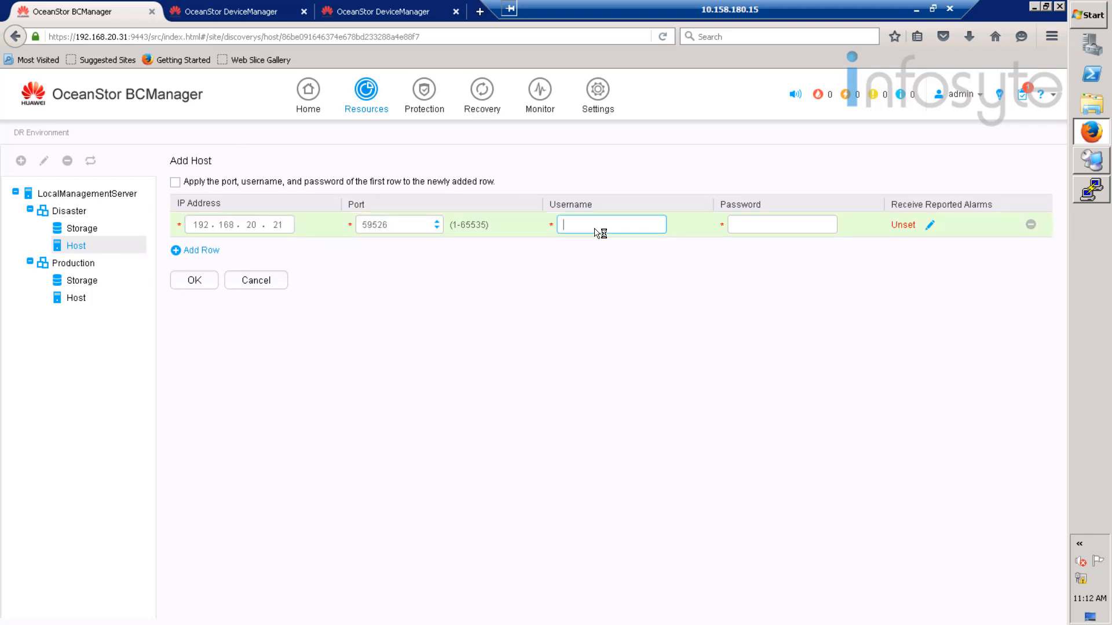
{"action": "type", "text": "rdadmin"}
{"action": "left_click", "coordinate": [811, 225]}
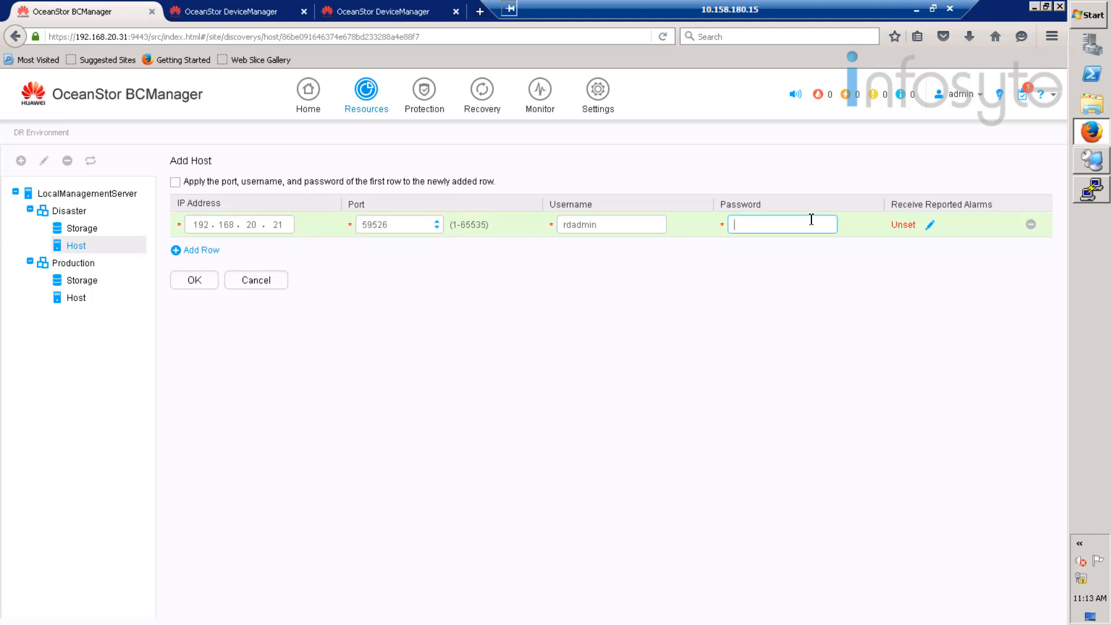
{"action": "type", "text": "Admin@1234"}
{"action": "left_click", "coordinate": [206, 283]}
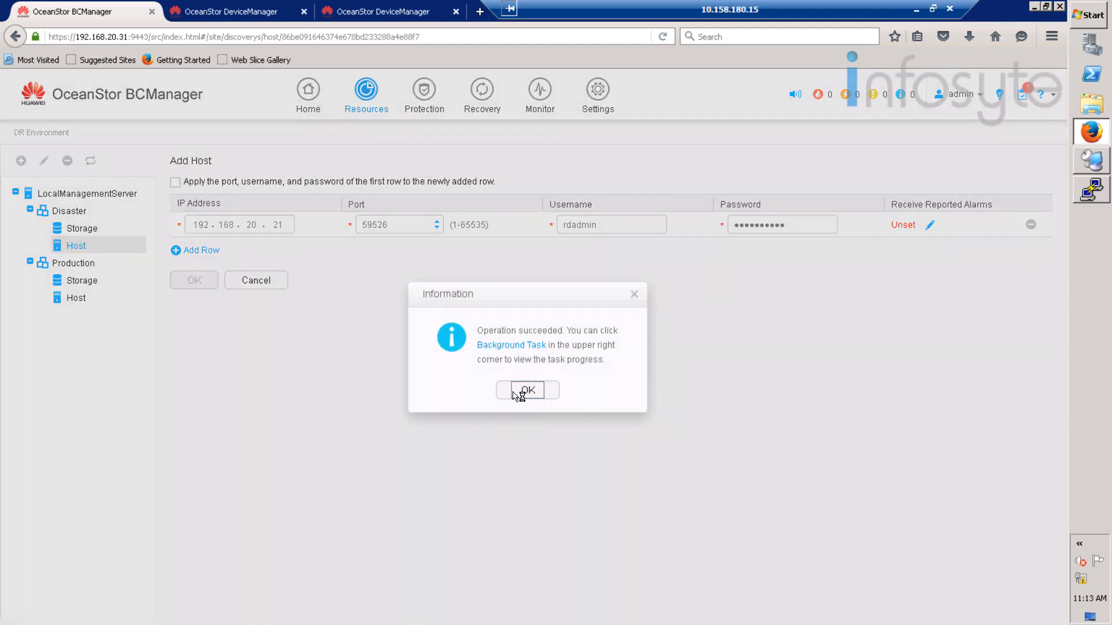
{"action": "left_click", "coordinate": [522, 391]}
- Add storage device 192.168.20.10 to the Disaster site with username admin and its password
{"action": "left_click", "coordinate": [92, 230]}
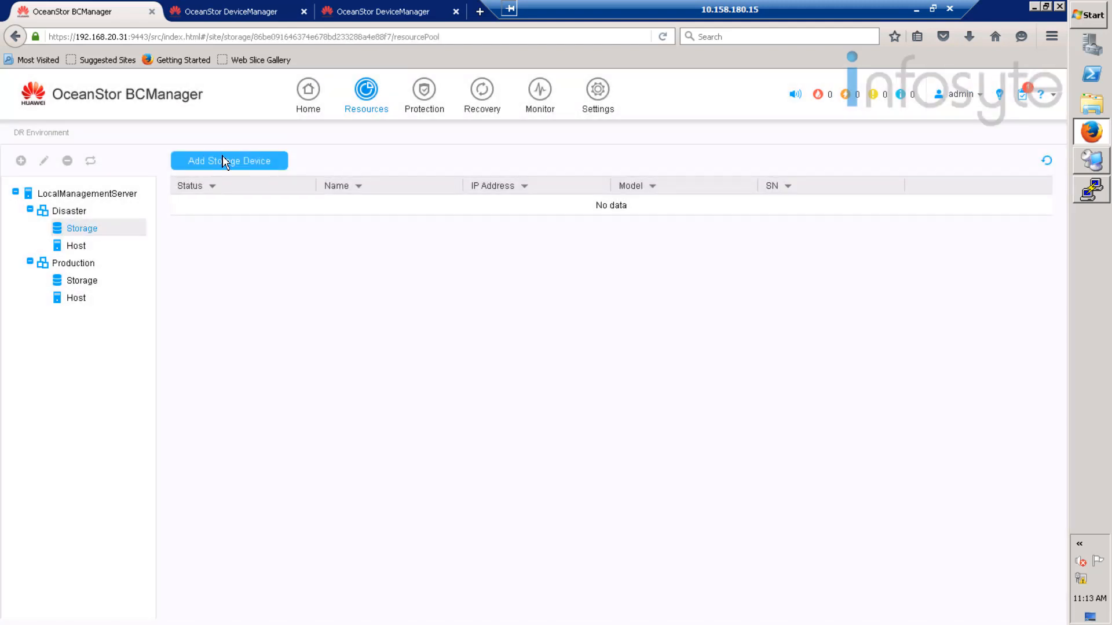
{"action": "left_click", "coordinate": [223, 162]}
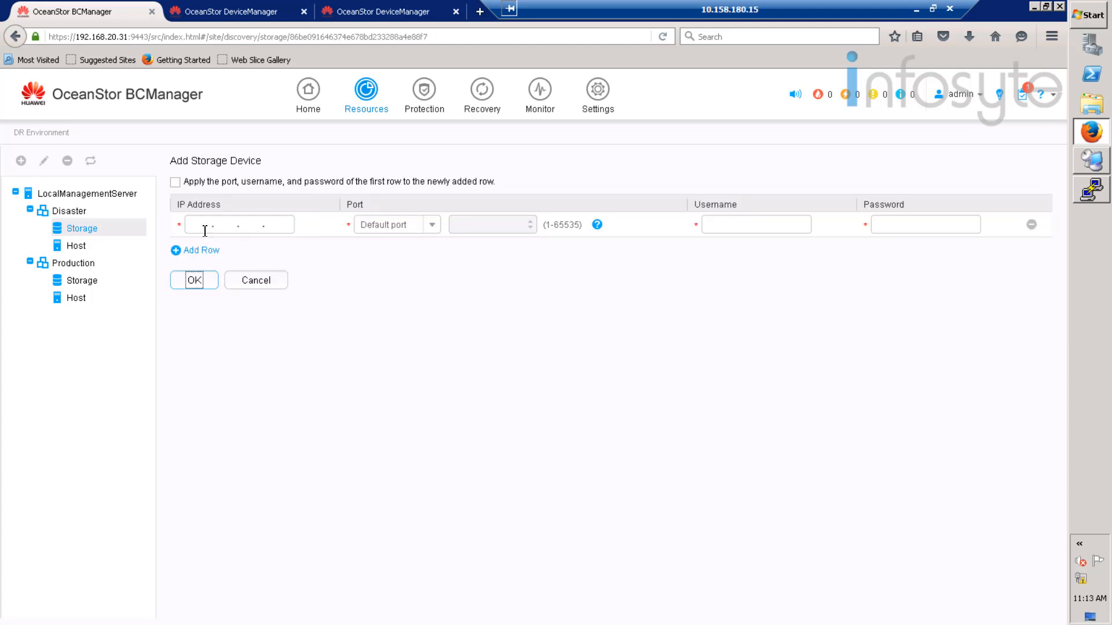
{"action": "type", "text": "192.16"}
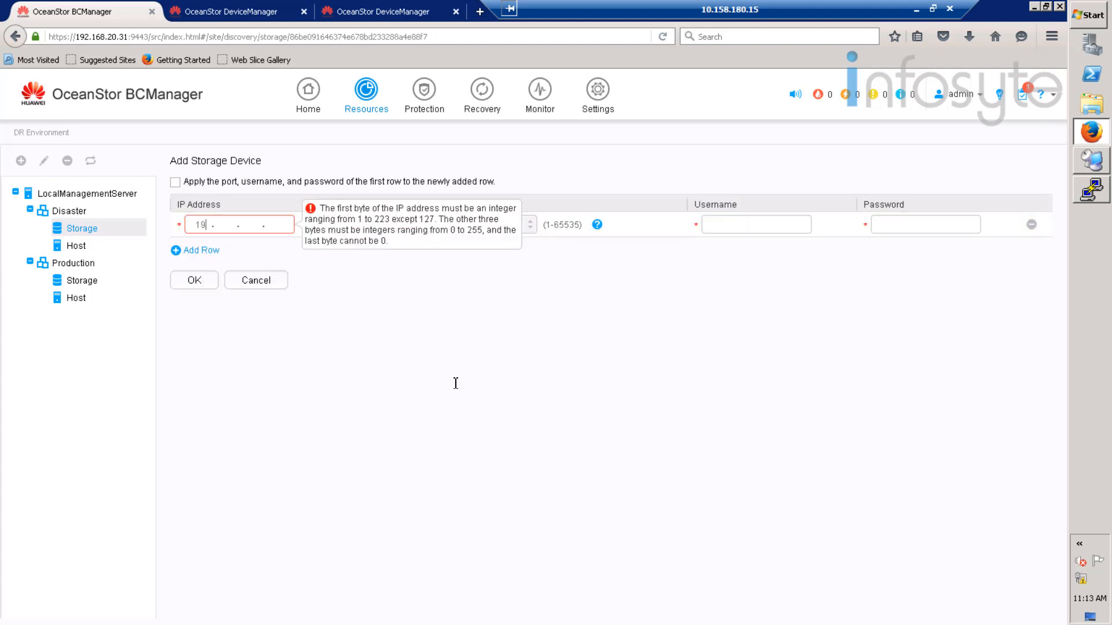
{"action": "type", "text": "8.20.10"}
{"action": "left_click", "coordinate": [724, 228]}
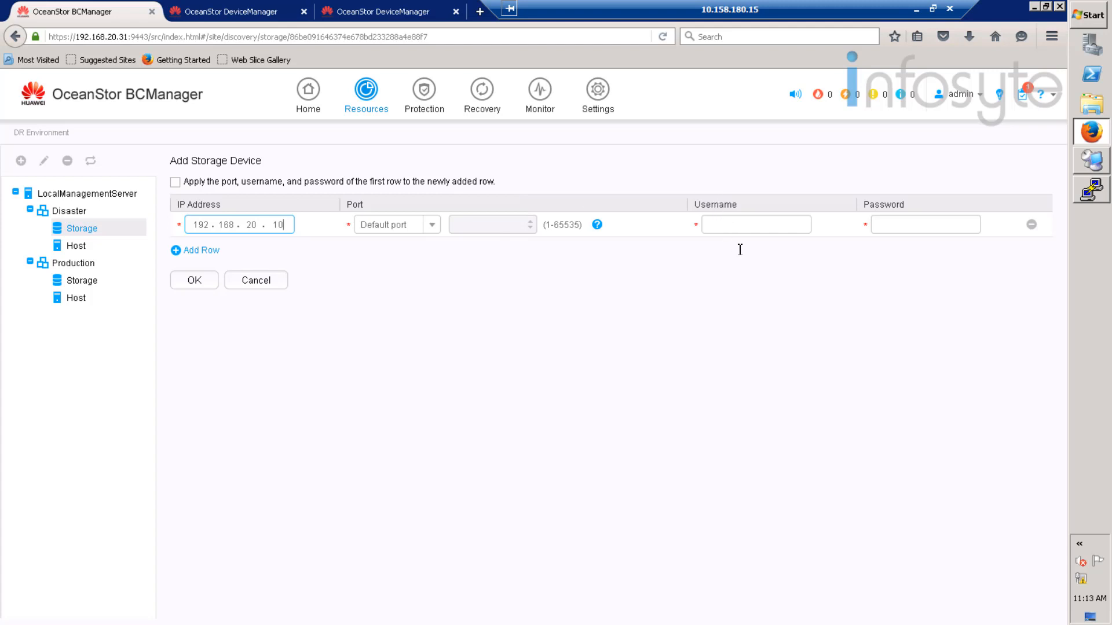
{"action": "type", "text": "admin"}
{"action": "key", "text": "Tab"}
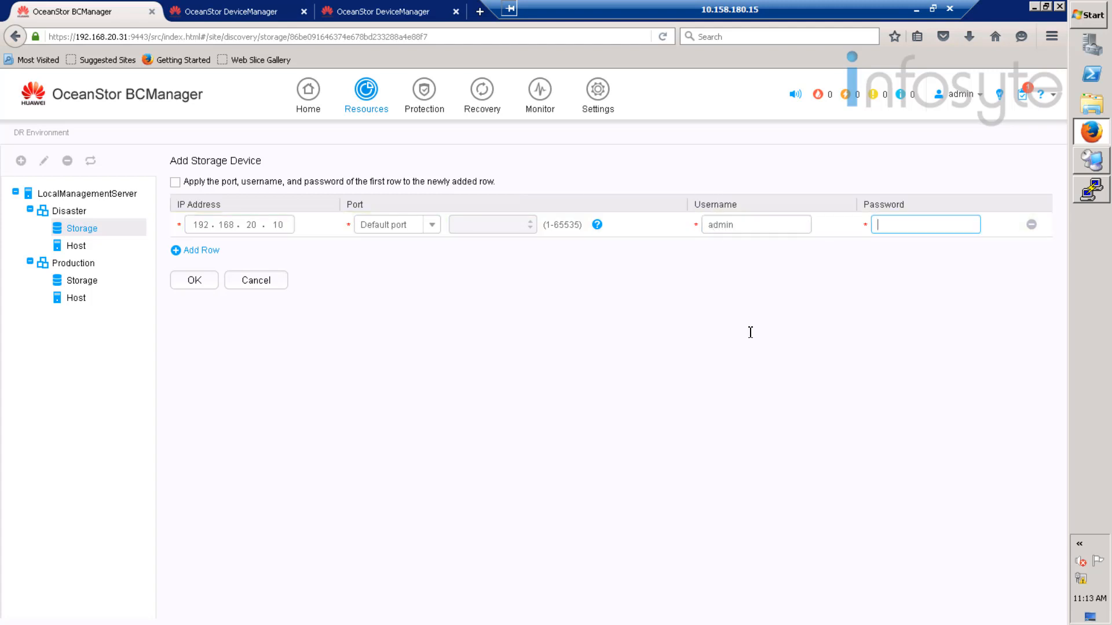
{"action": "type", "text": "************"}
{"action": "left_click", "coordinate": [194, 285]}
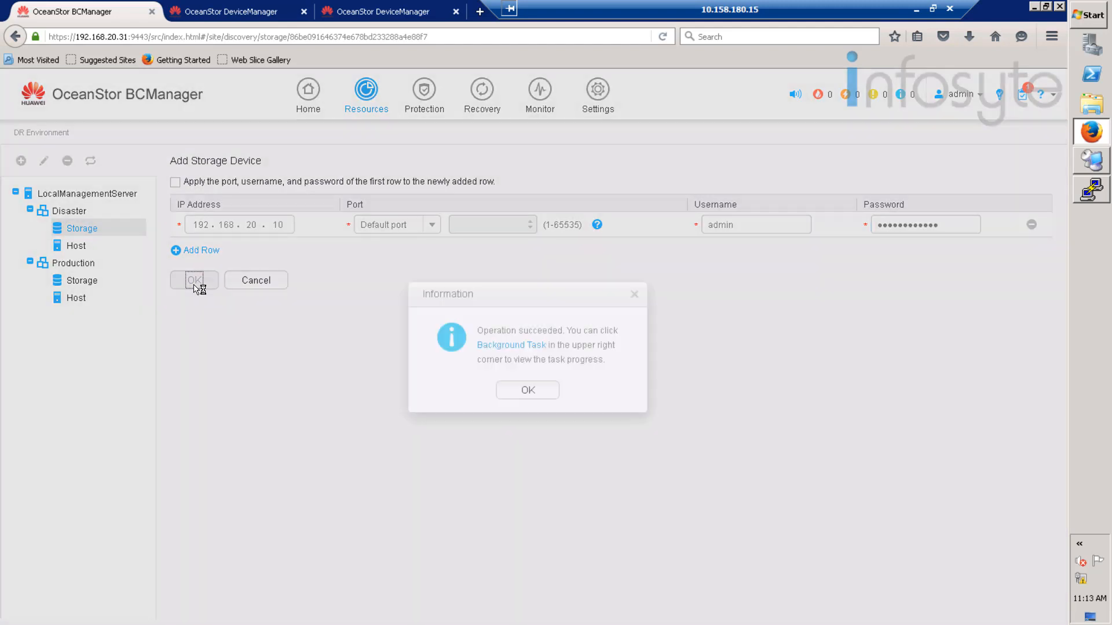
{"action": "left_click", "coordinate": [544, 391]}
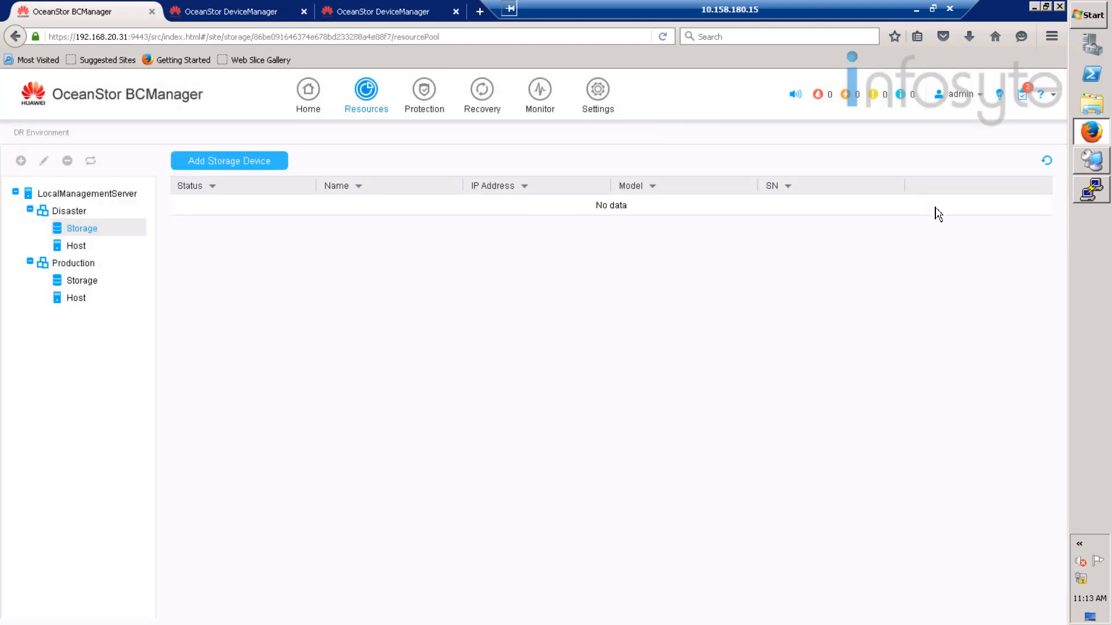
{"action": "left_click", "coordinate": [1028, 100]}
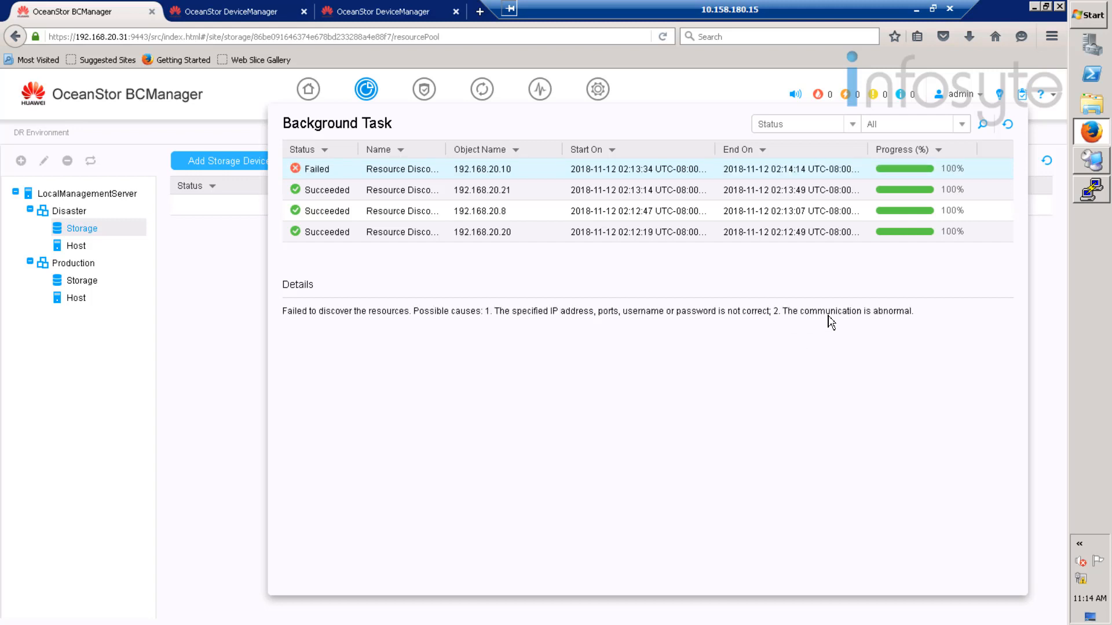
{"action": "left_click_drag", "start_coordinate": [419, 311], "coordinate": [921, 314]}
{"action": "triple_click", "coordinate": [921, 314]}
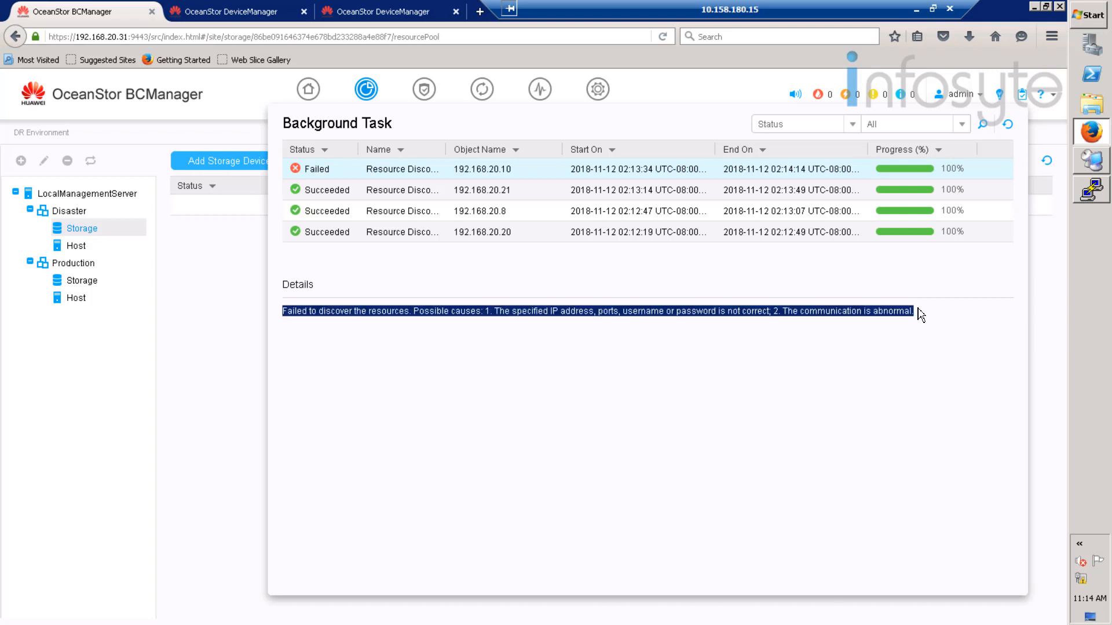
{"action": "left_click", "coordinate": [946, 216]}
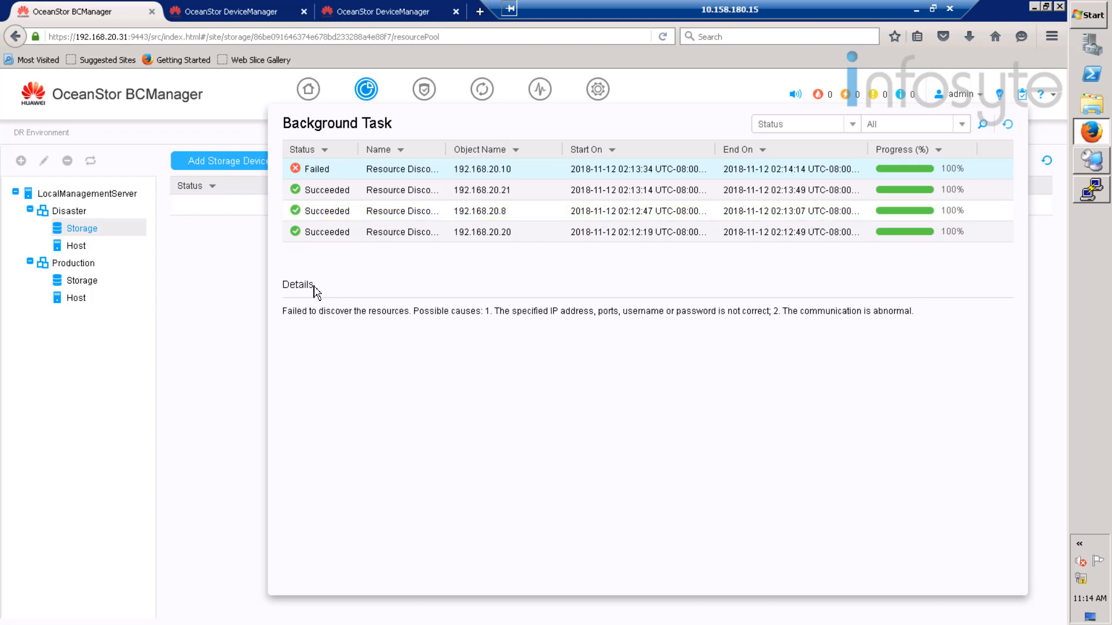
{"action": "left_click", "coordinate": [225, 253]}
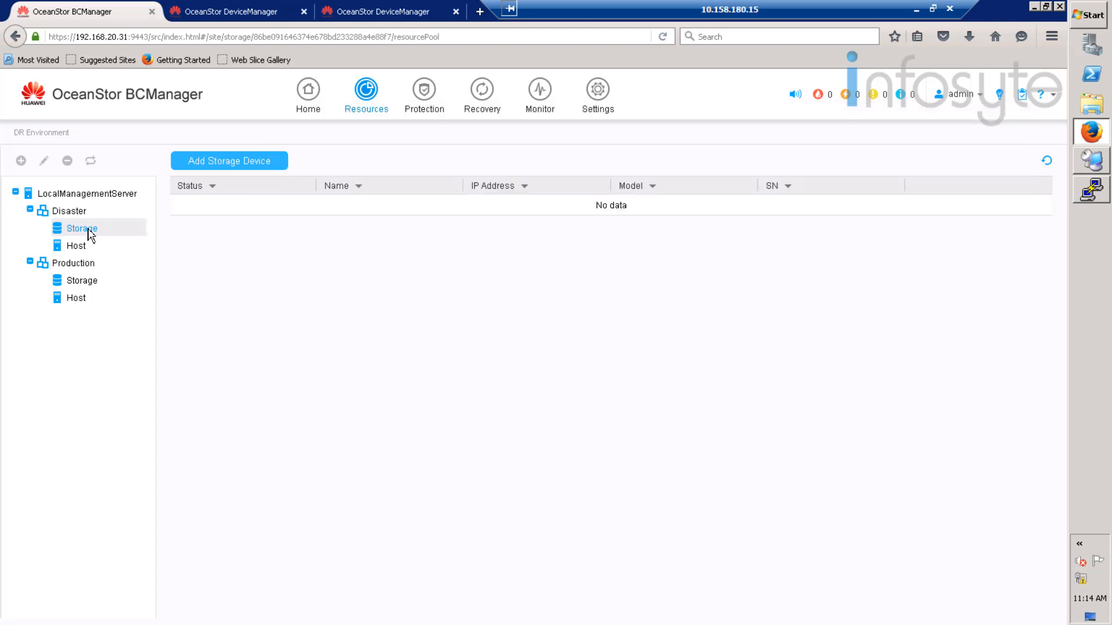
- Resubmit storage device 192.168.20.10 under Disaster with username admin and its password
{"action": "left_click", "coordinate": [213, 168]}
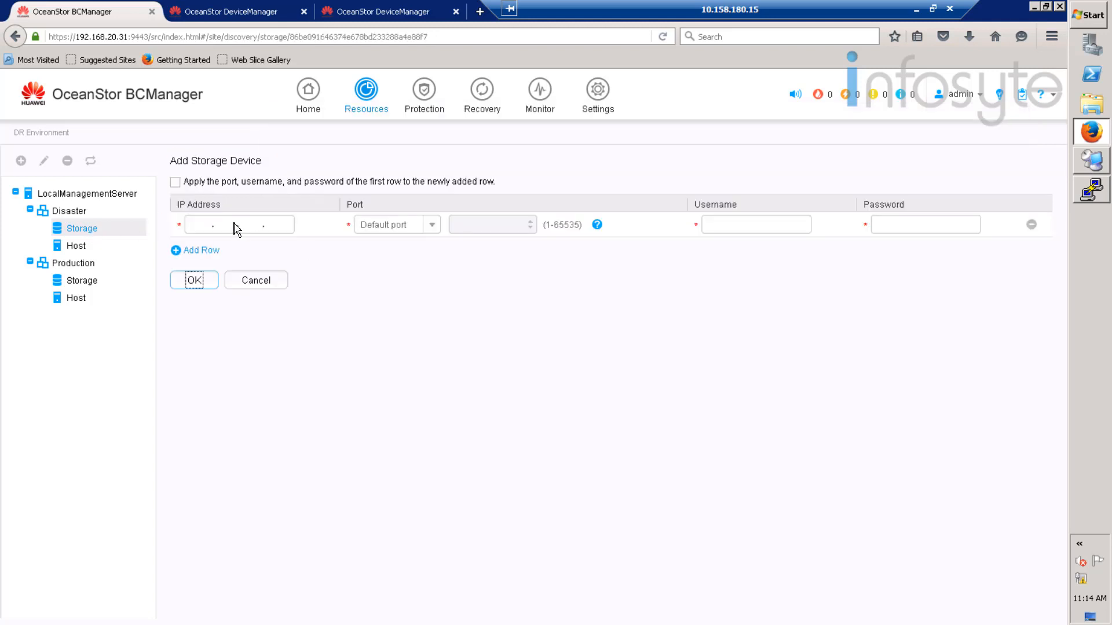
{"action": "left_click", "coordinate": [204, 225]}
{"action": "type", "text": "192.168."}
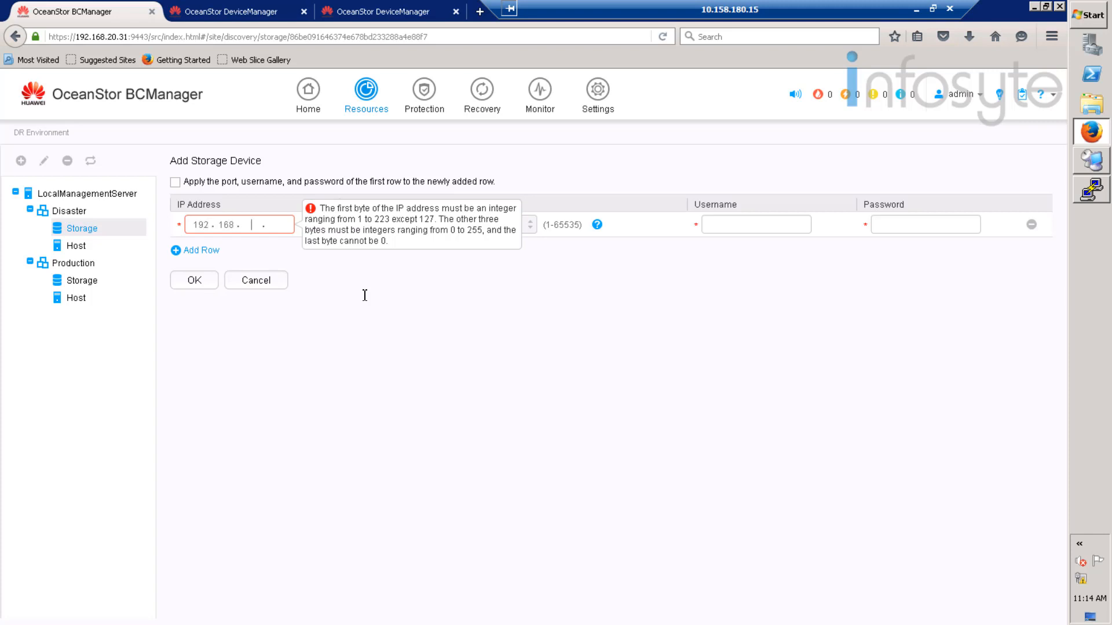
{"action": "type", "text": "20.10"}
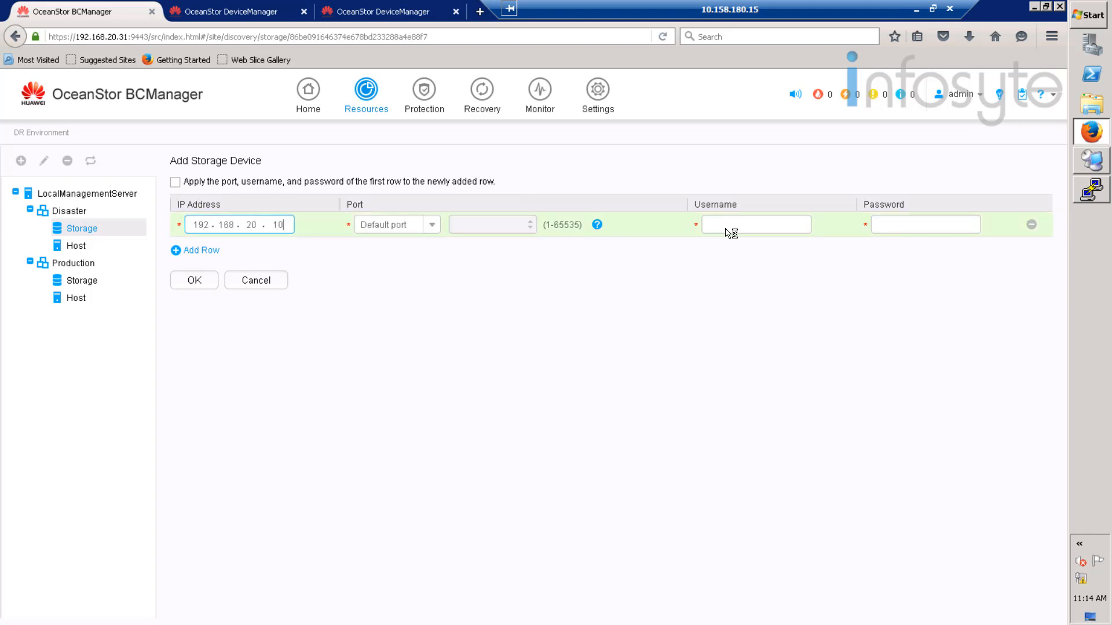
{"action": "left_click", "coordinate": [727, 229]}
{"action": "type", "text": "admin"}
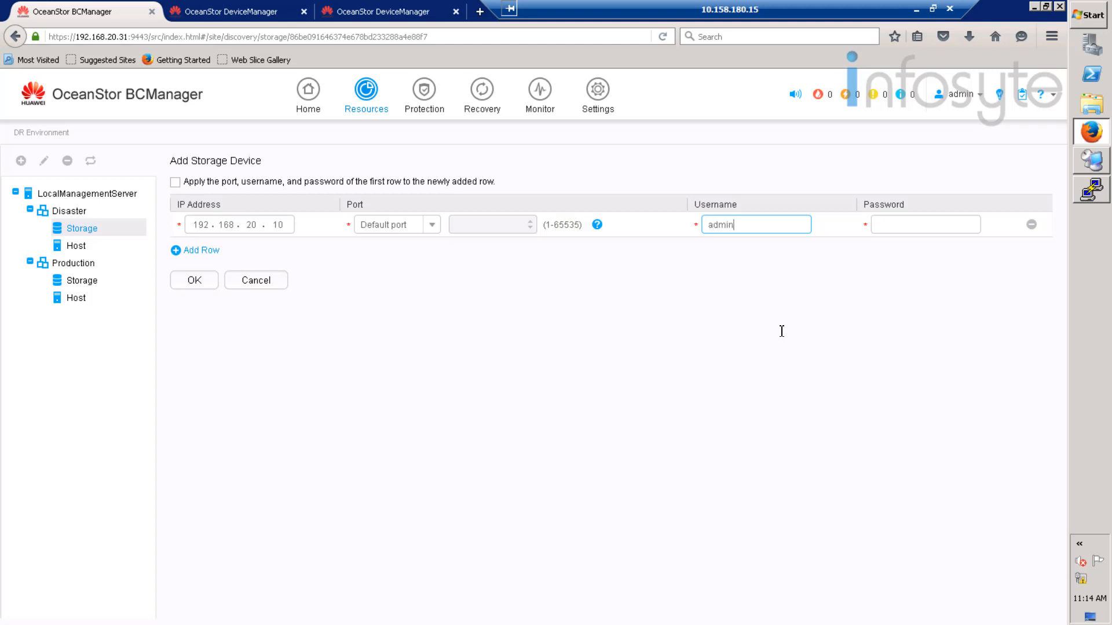
{"action": "key", "text": "Tab"}
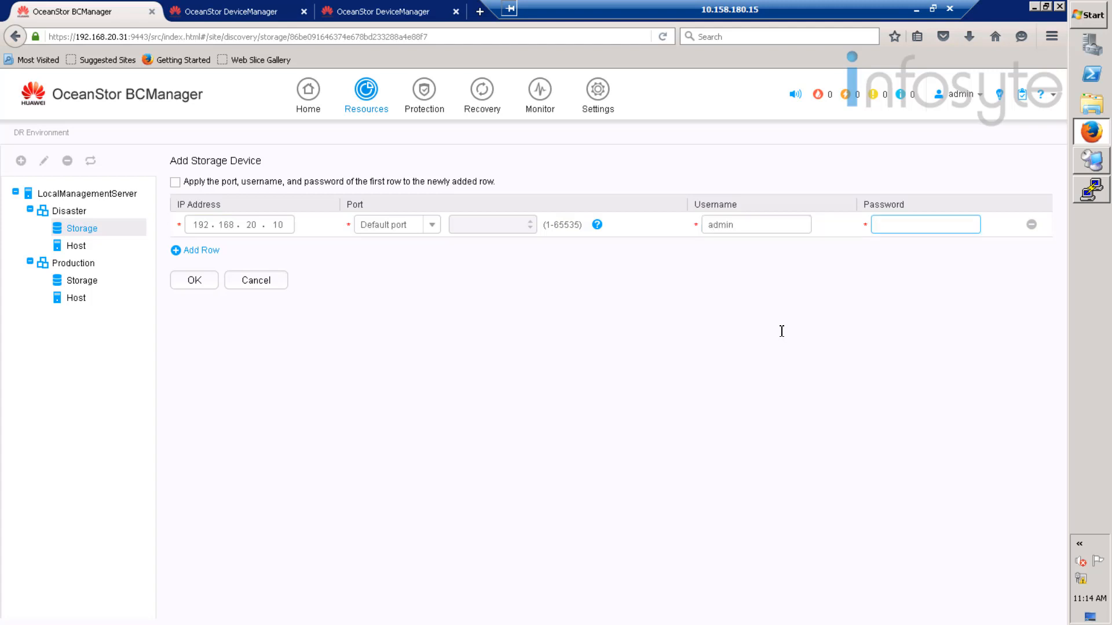
{"action": "type", "text": "••••••••••••"}
{"action": "left_click", "coordinate": [199, 284]}
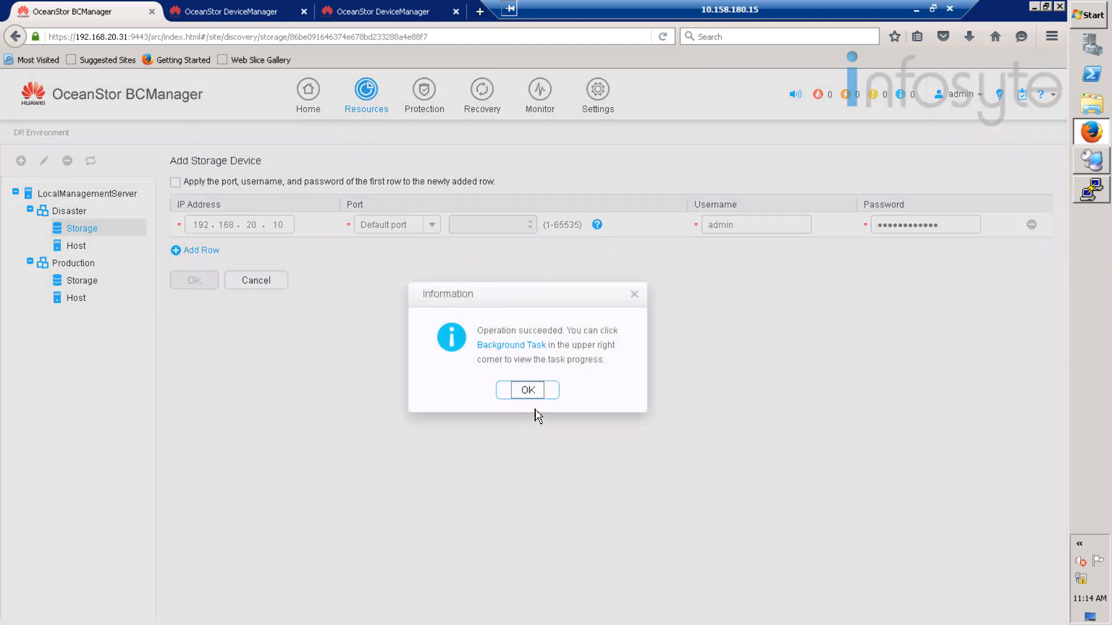
{"action": "left_click", "coordinate": [525, 391]}
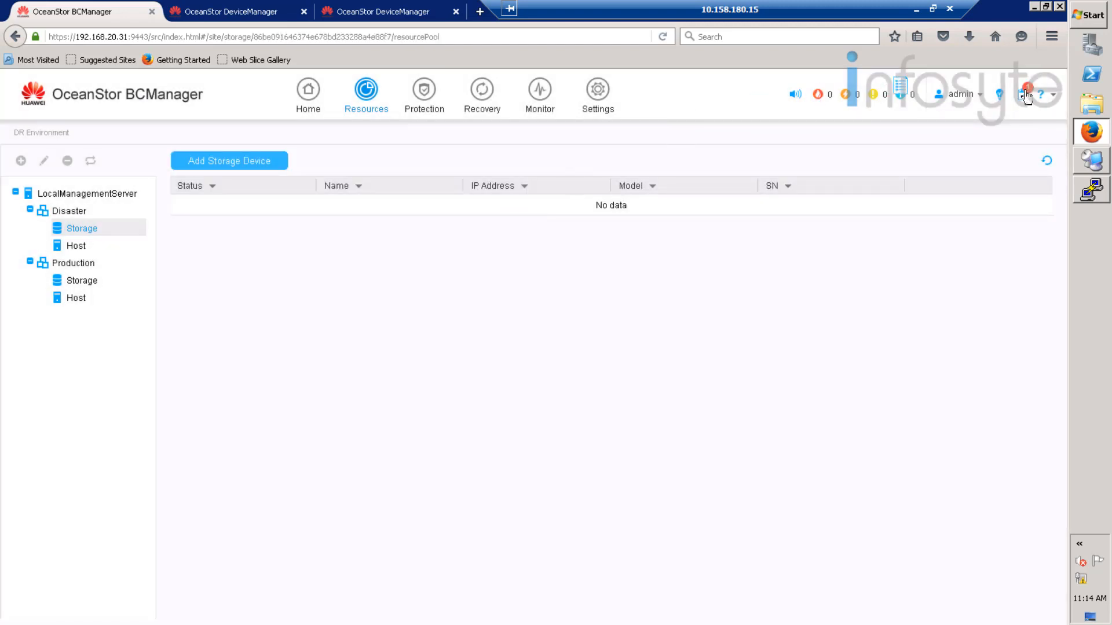
- Verify in Background Task that the 192.168.20.10 discovery task succeeded, then close the list
{"action": "left_click", "coordinate": [1026, 96]}
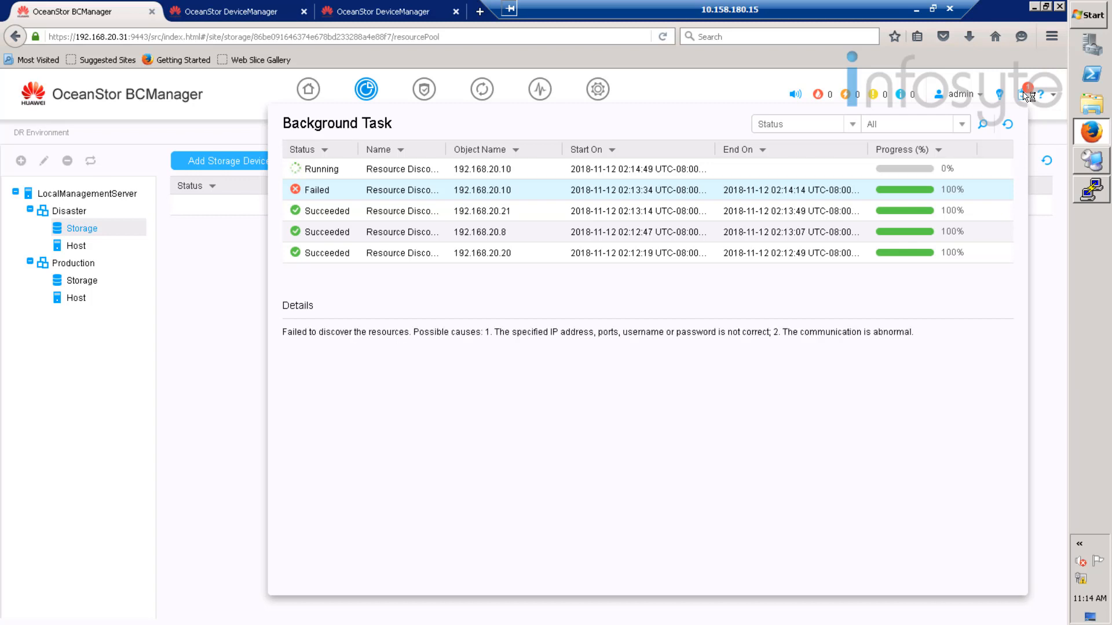
{"action": "left_click", "coordinate": [784, 174]}
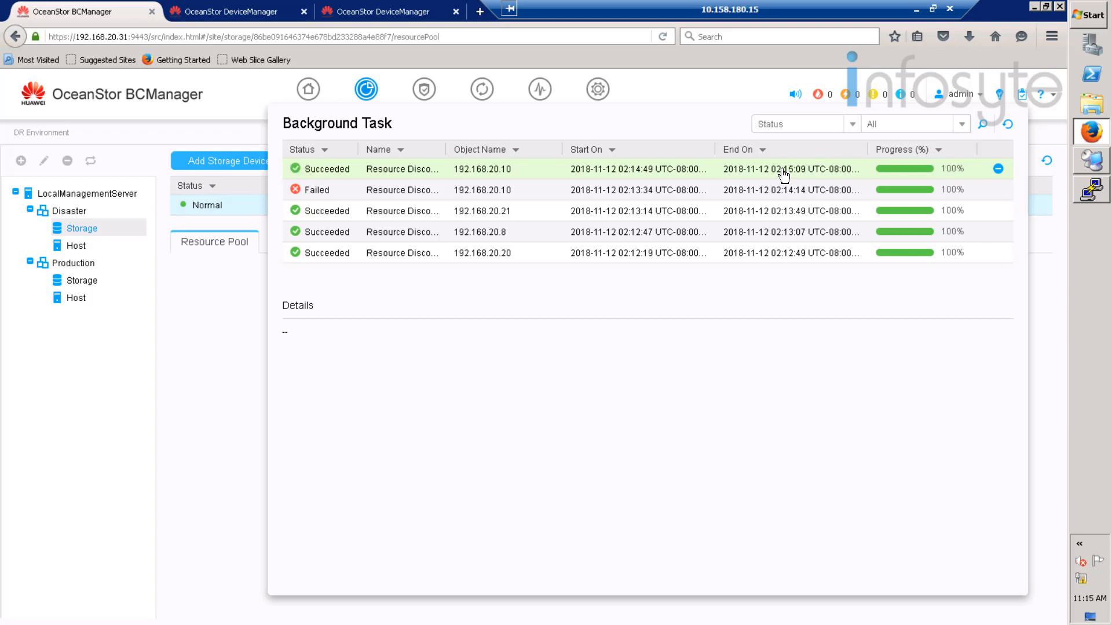
{"action": "left_click", "coordinate": [1024, 98]}
{"action": "left_click", "coordinate": [1024, 99]}
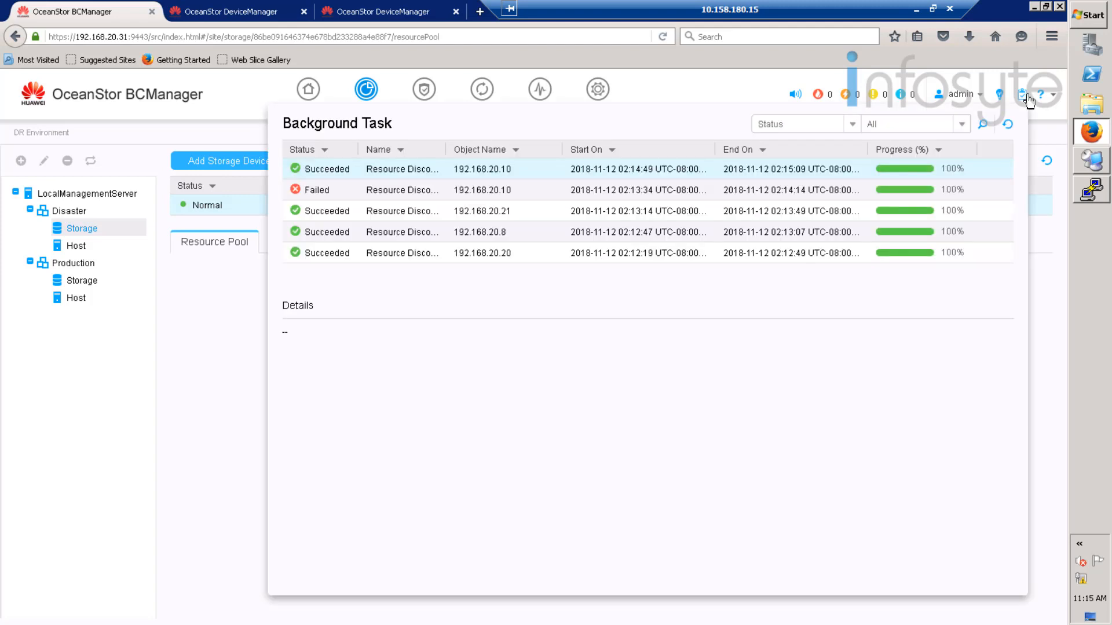
{"action": "left_click", "coordinate": [1048, 119]}
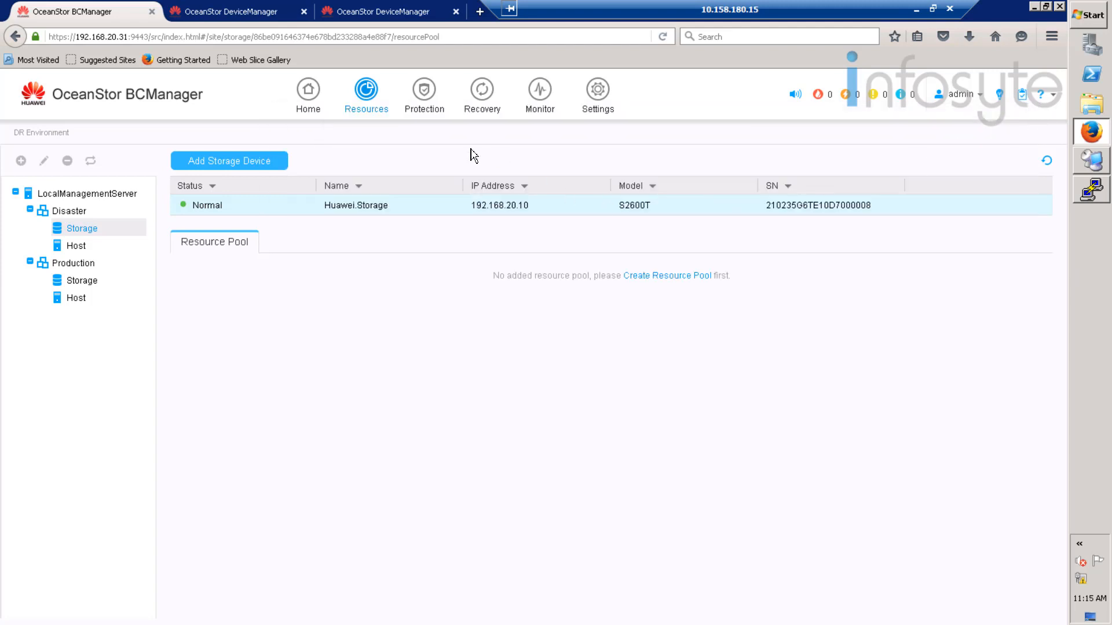
- Inspect the Disaster array's resource pools and host B05-Disaster with its oltp database
{"action": "left_click", "coordinate": [213, 246]}
{"action": "left_click", "coordinate": [85, 249]}
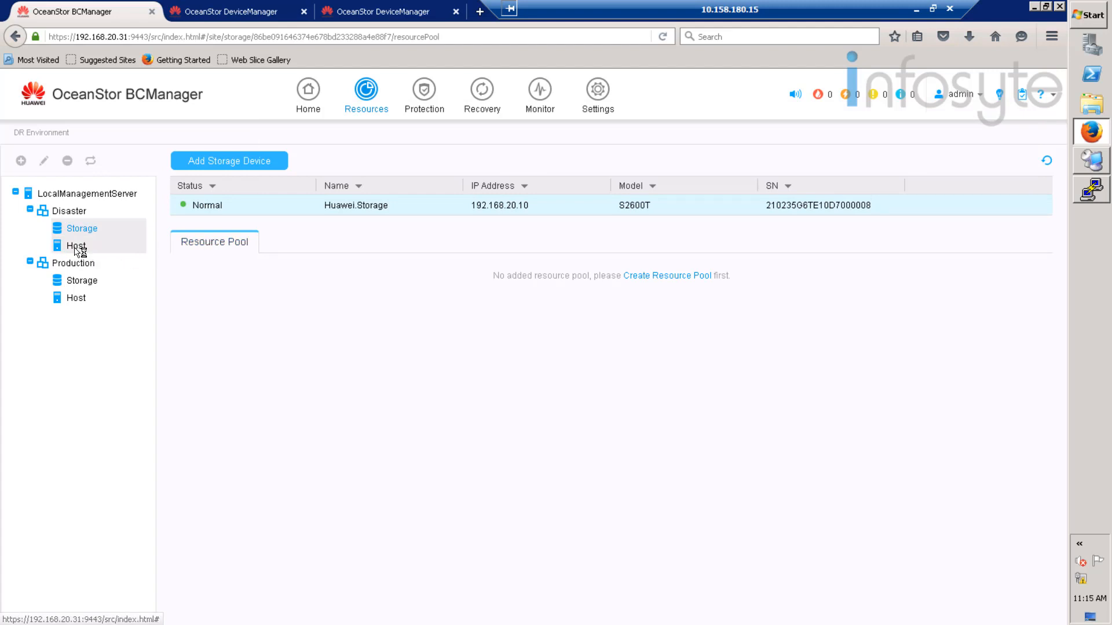
{"action": "left_click", "coordinate": [250, 208]}
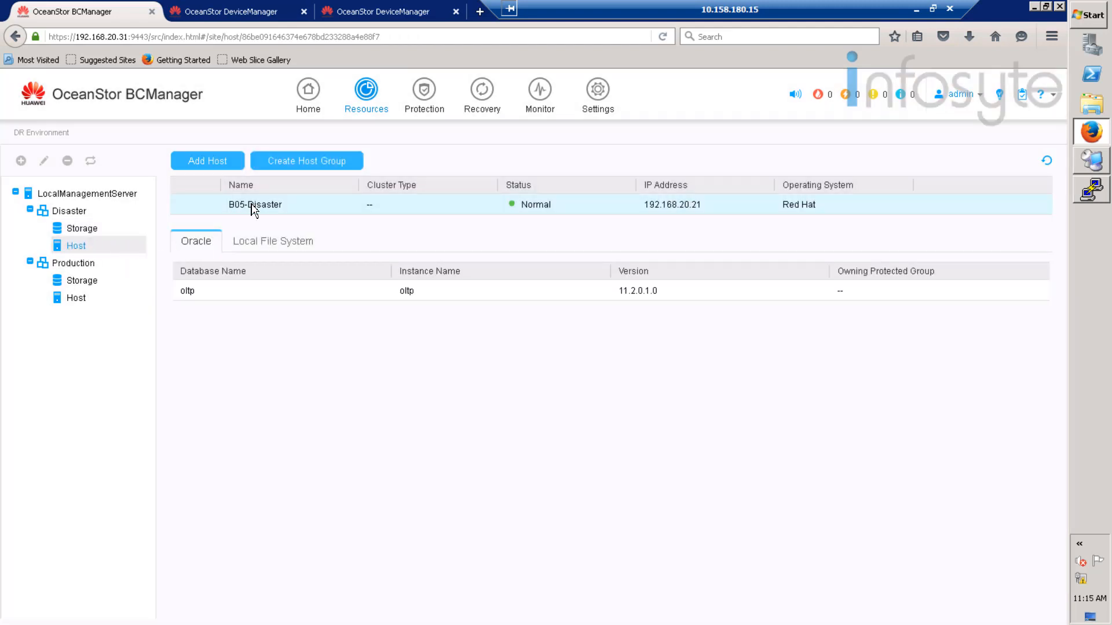
{"action": "left_click", "coordinate": [207, 294]}
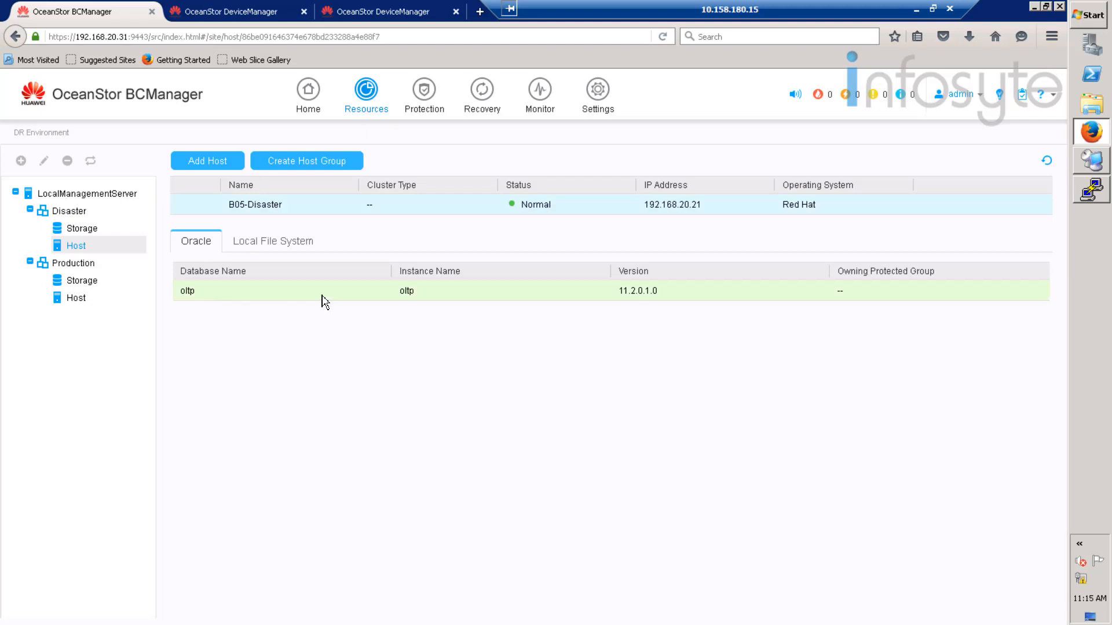
- View Production storage and host B05-Production, checking its local file systems and Oracle databases
{"action": "left_click", "coordinate": [81, 281]}
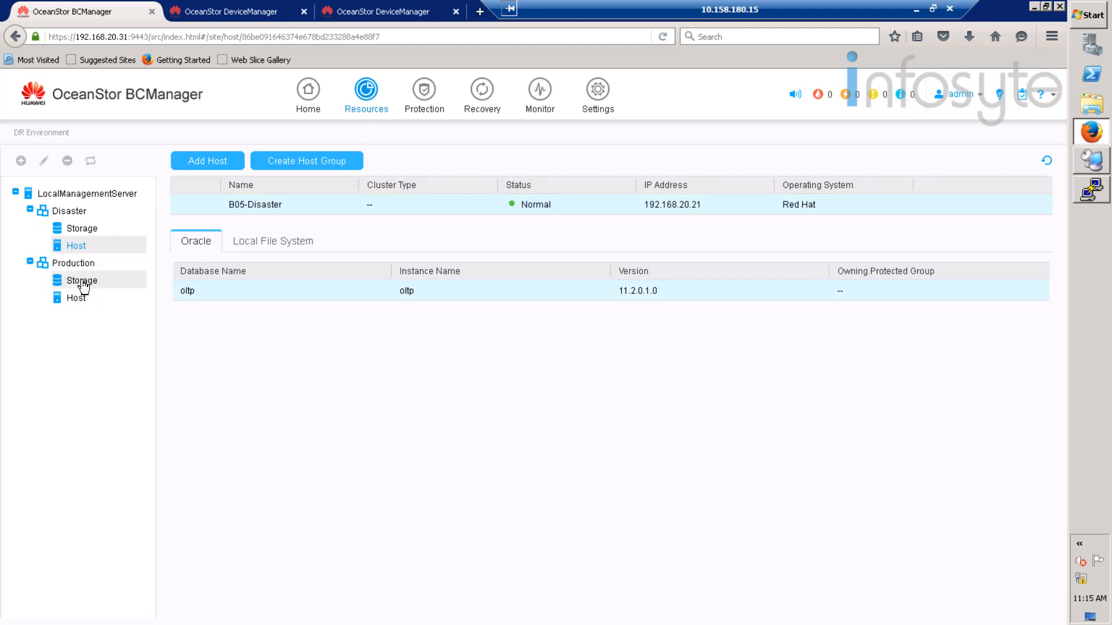
{"action": "left_click", "coordinate": [281, 210]}
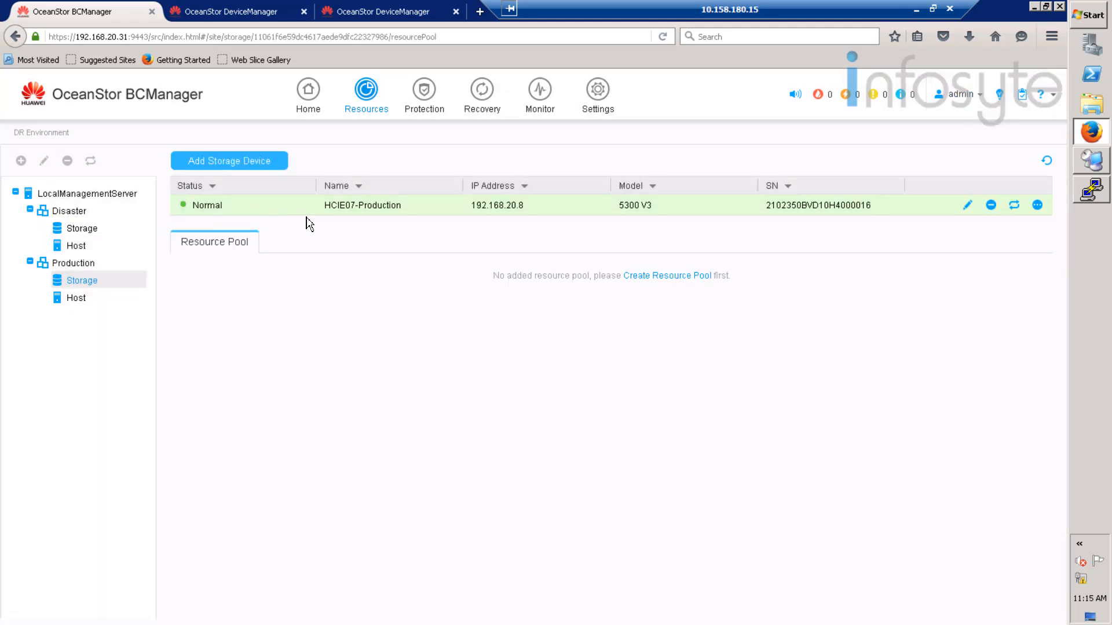
{"action": "left_click", "coordinate": [78, 301]}
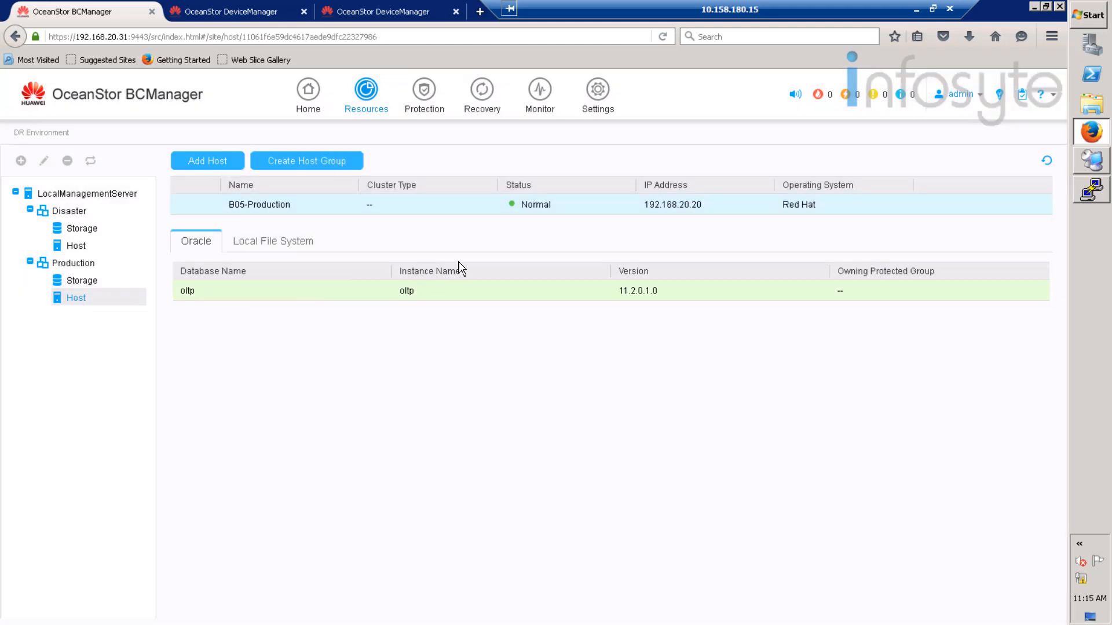
{"action": "left_click", "coordinate": [270, 249]}
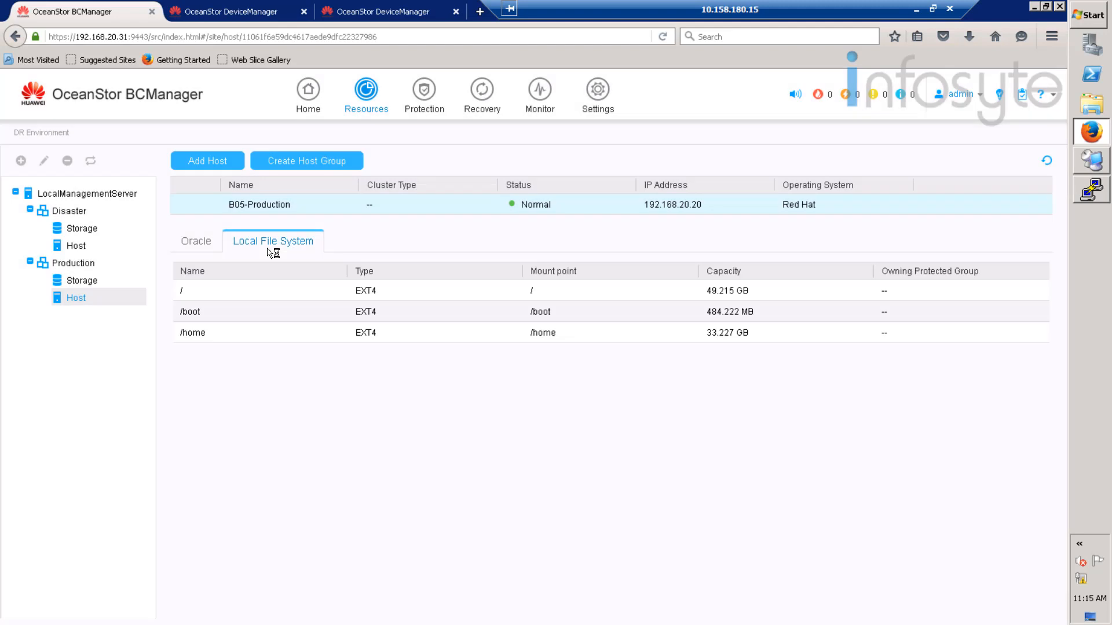
{"action": "left_click", "coordinate": [191, 243]}
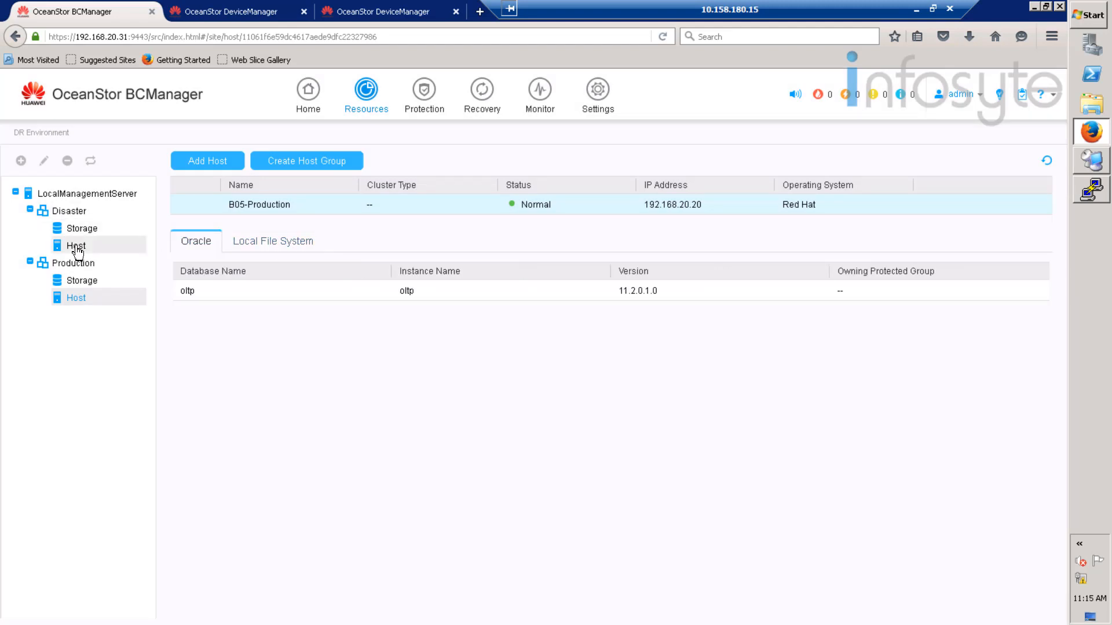
{"action": "mouse_move", "coordinate": [419, 93]}
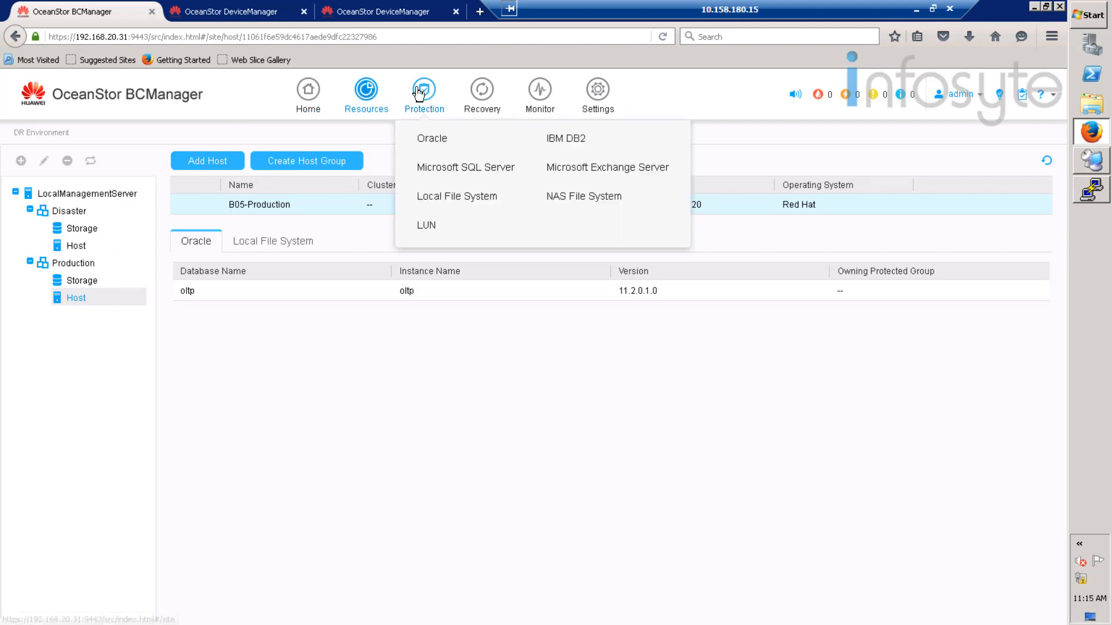
- Start a new Oracle protected group named Oracle
{"action": "left_click", "coordinate": [437, 143]}
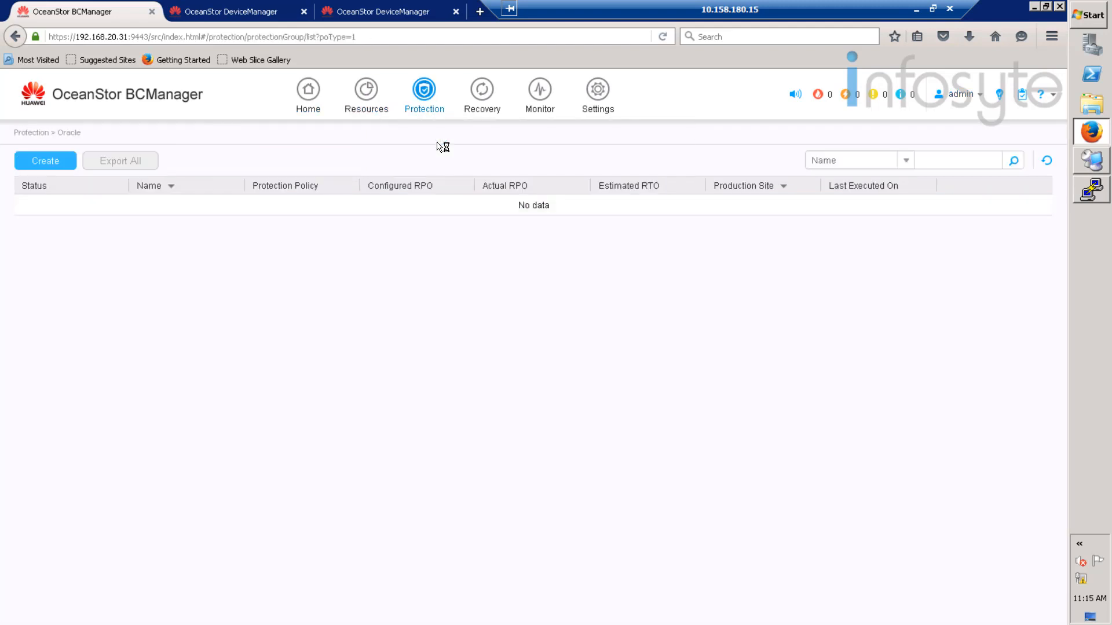
{"action": "left_click", "coordinate": [58, 168]}
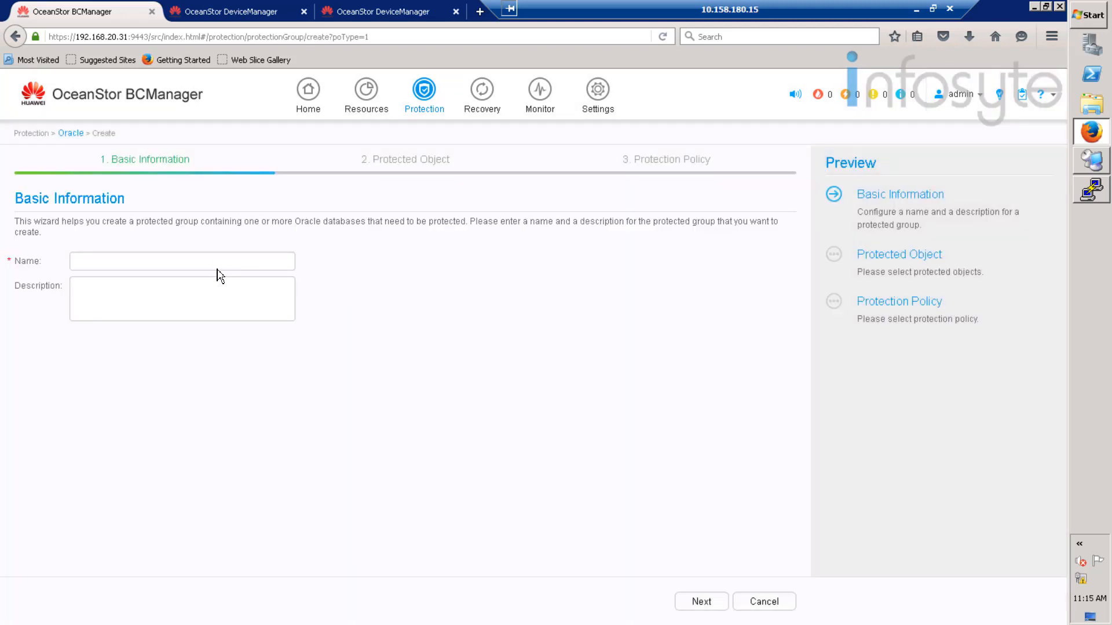
{"action": "left_click", "coordinate": [223, 262]}
{"action": "type", "text": "Oracle"}
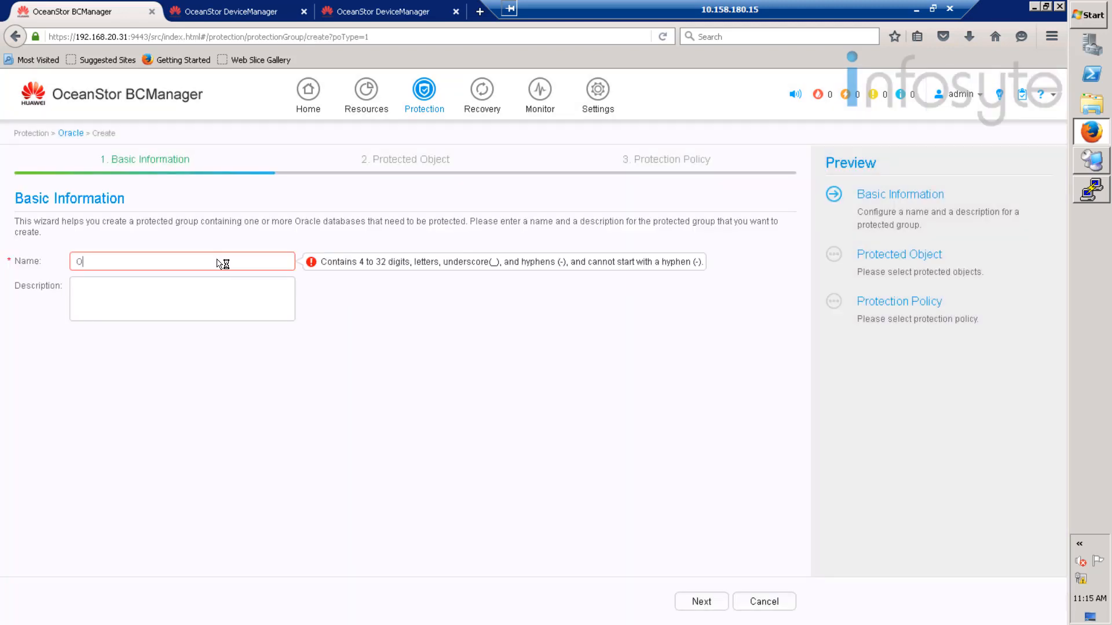
{"action": "left_click", "coordinate": [699, 601]}
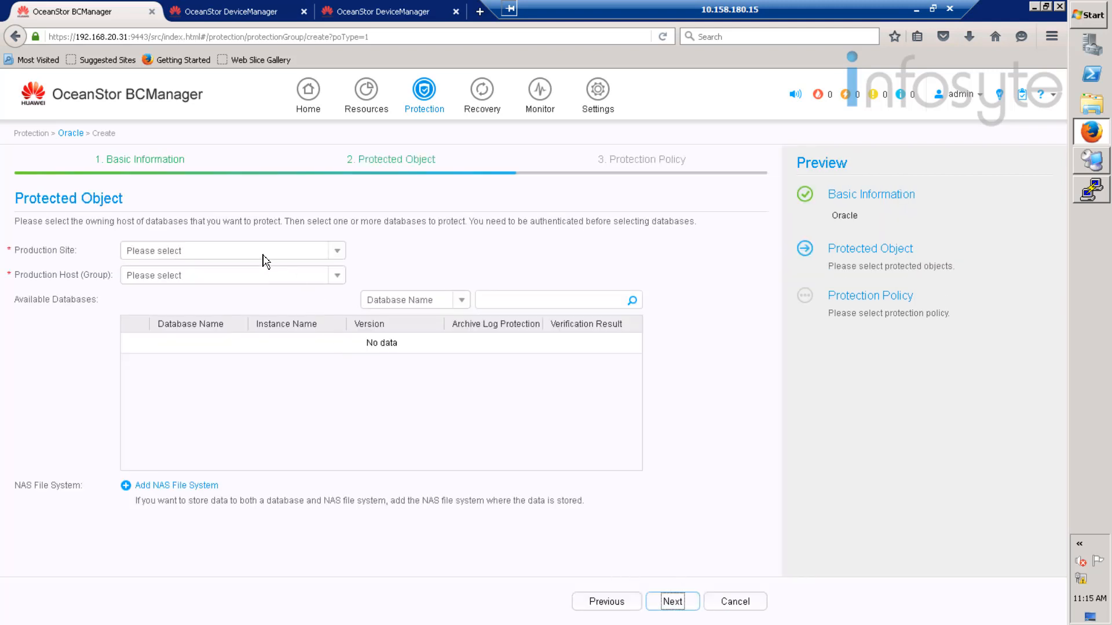
- Choose site Production and host B05-Production, and select the oltp database
{"action": "left_click", "coordinate": [266, 251]}
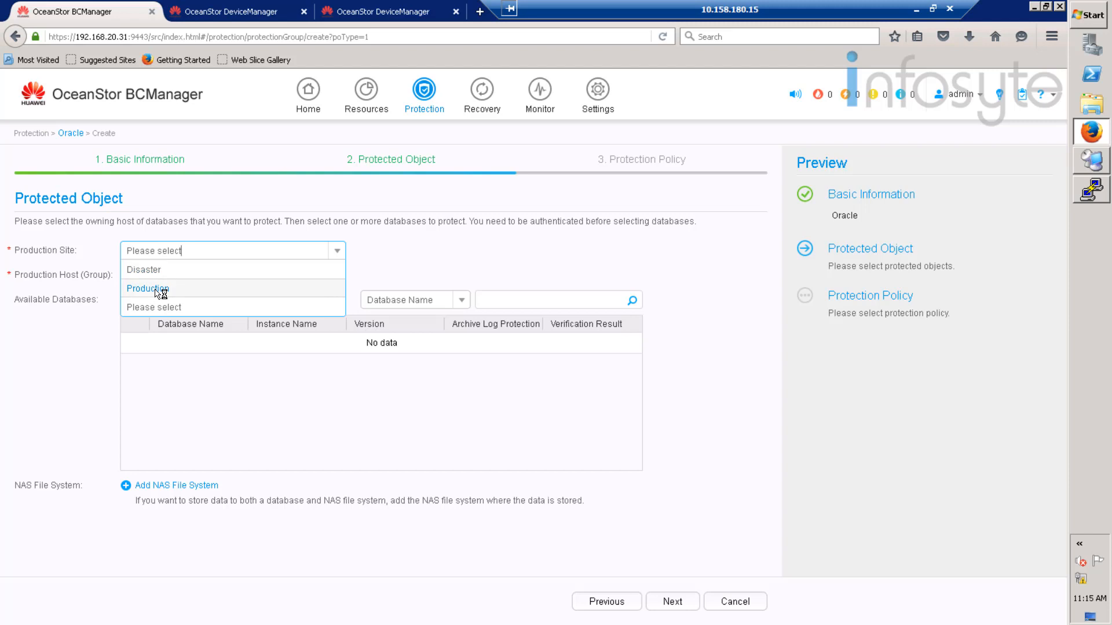
{"action": "left_click", "coordinate": [158, 289]}
{"action": "left_click", "coordinate": [228, 281]}
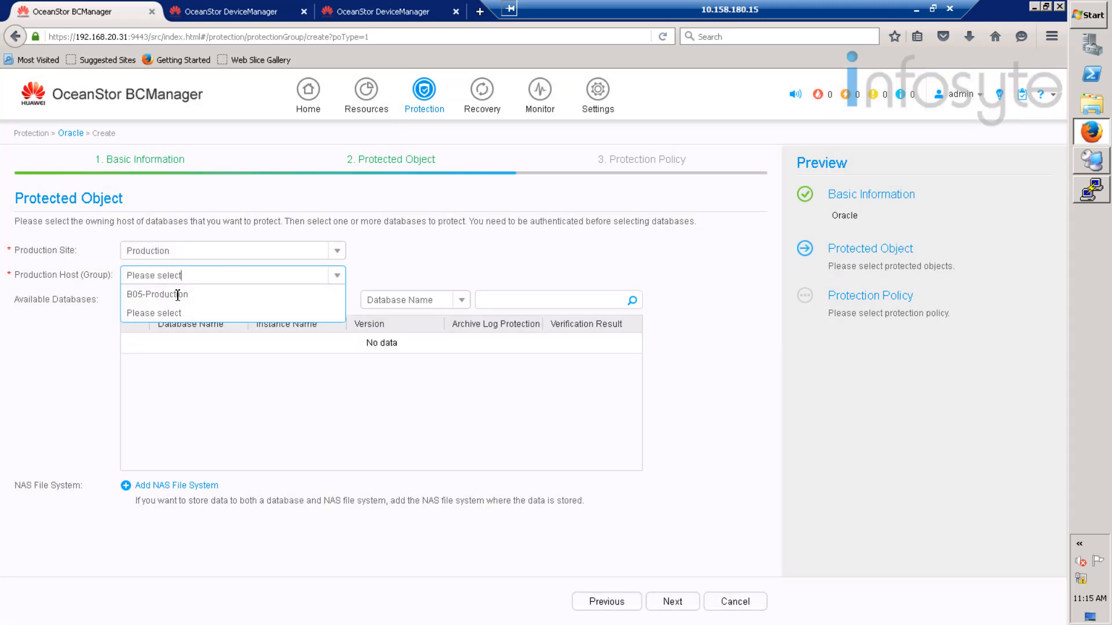
{"action": "left_click", "coordinate": [181, 298]}
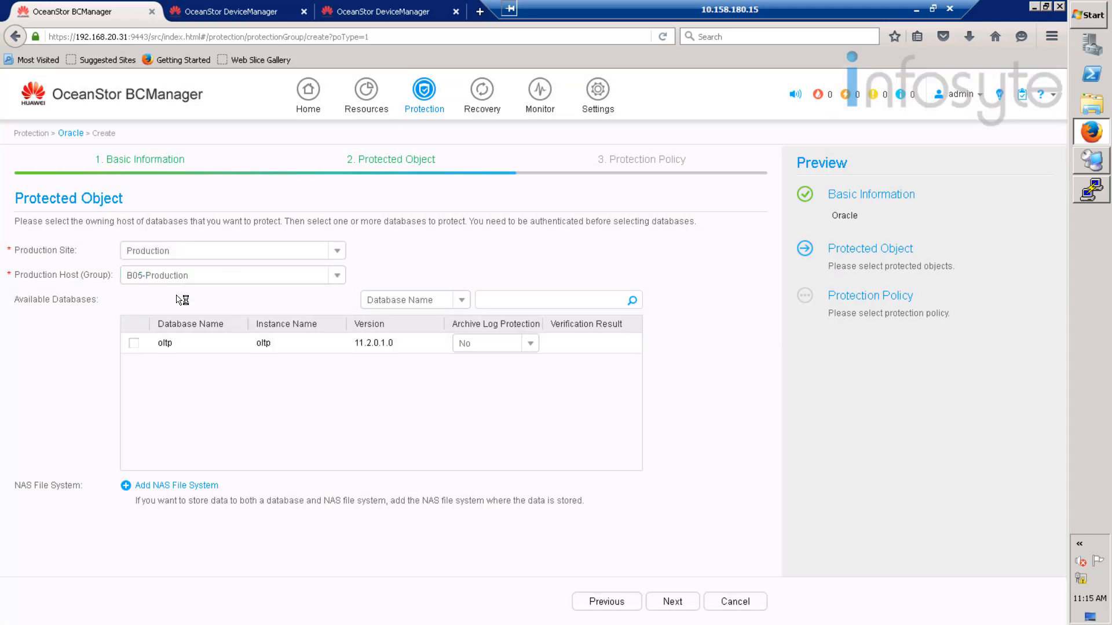
{"action": "left_click", "coordinate": [134, 343]}
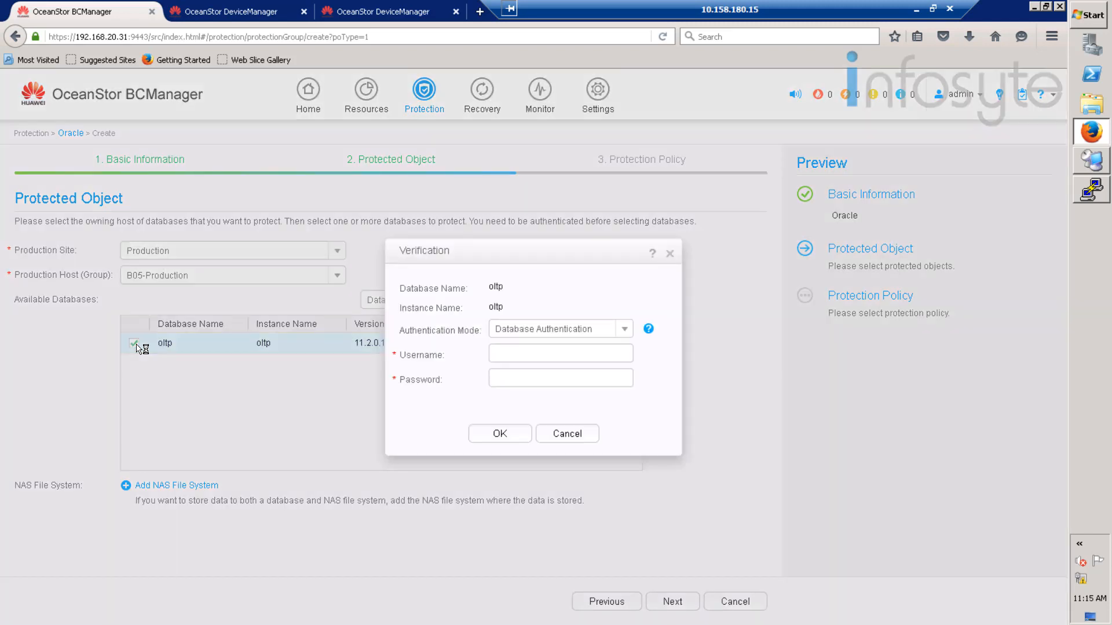
- Submit the sys credentials for oltp, see verification fail, and bring up the PuTTY terminal
{"action": "left_click", "coordinate": [533, 356]}
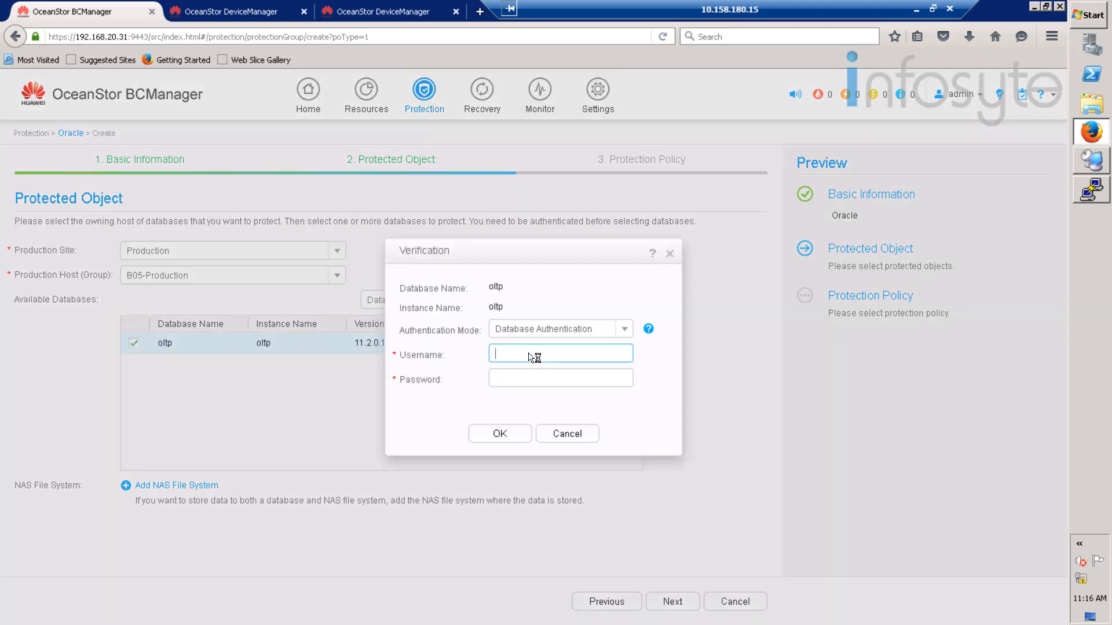
{"action": "type", "text": "sys"}
{"action": "key", "text": "Tab"}
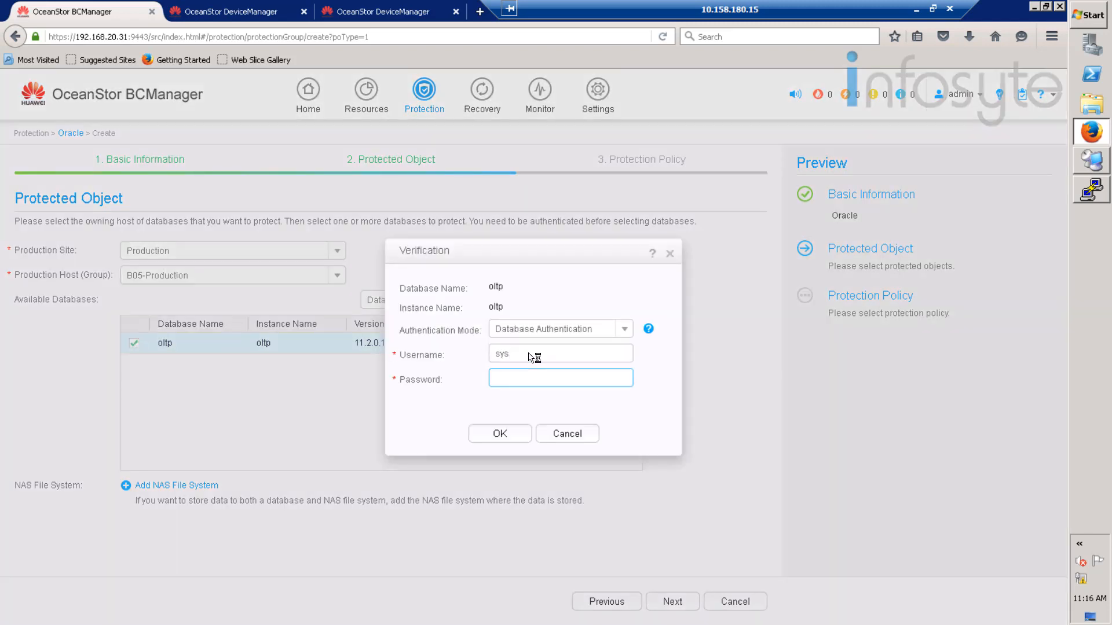
{"action": "type", "text": "******"}
{"action": "left_click", "coordinate": [502, 435]}
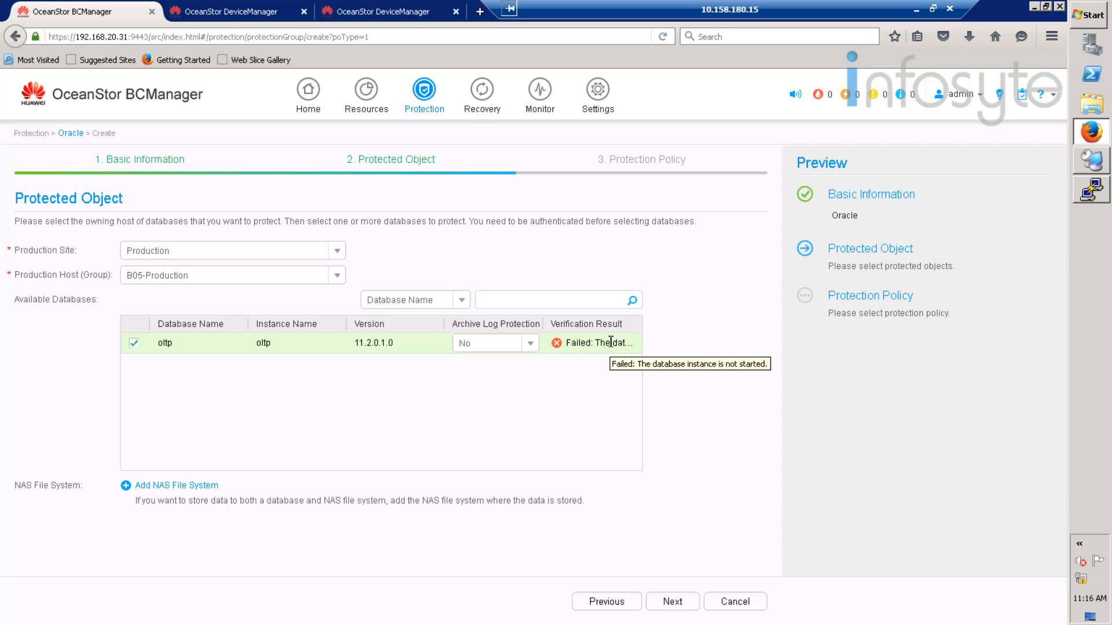
{"action": "right_click", "coordinate": [1078, 200]}
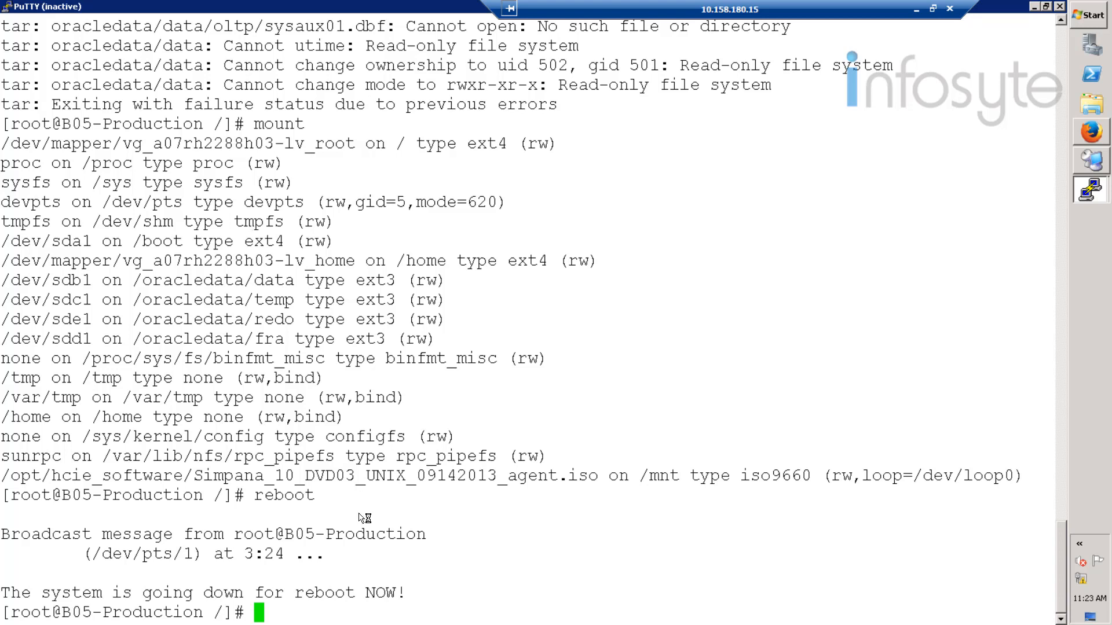
- Restart the PuTTY session and log in to the rebooted B05-Production host as root
{"action": "right_click", "coordinate": [246, 10]}
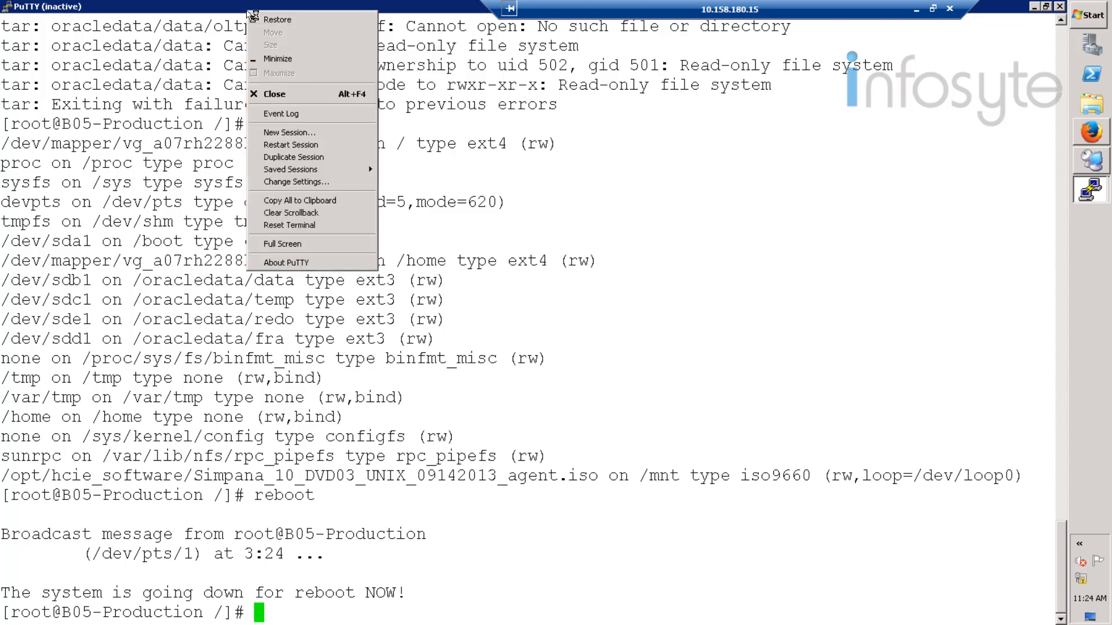
{"action": "left_click", "coordinate": [299, 145]}
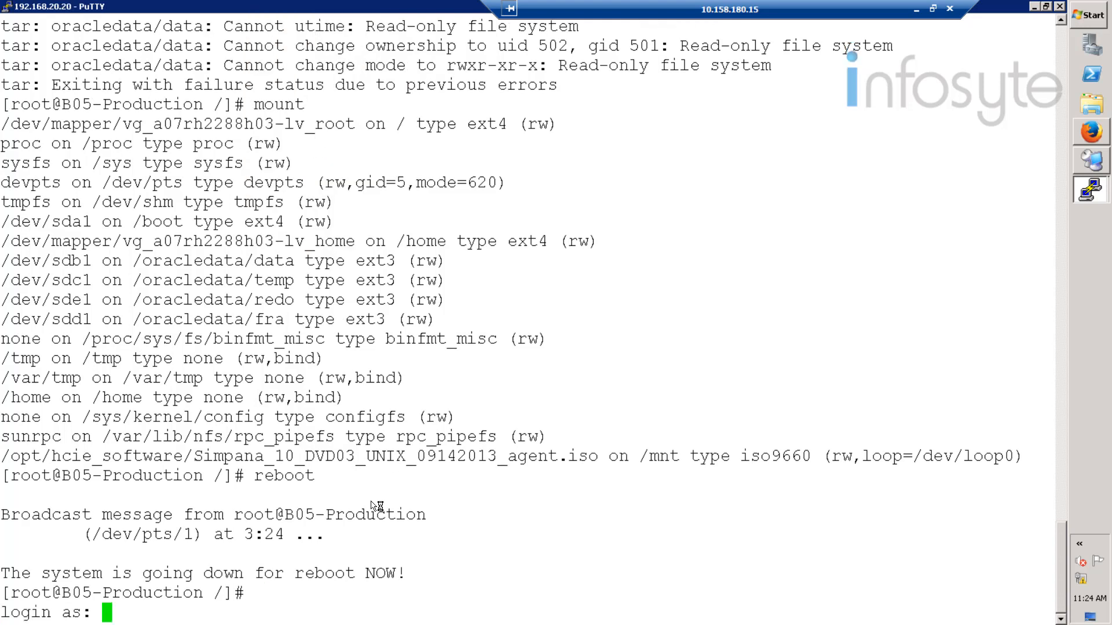
{"action": "type", "text": "root"}
{"action": "key", "text": "Return"}
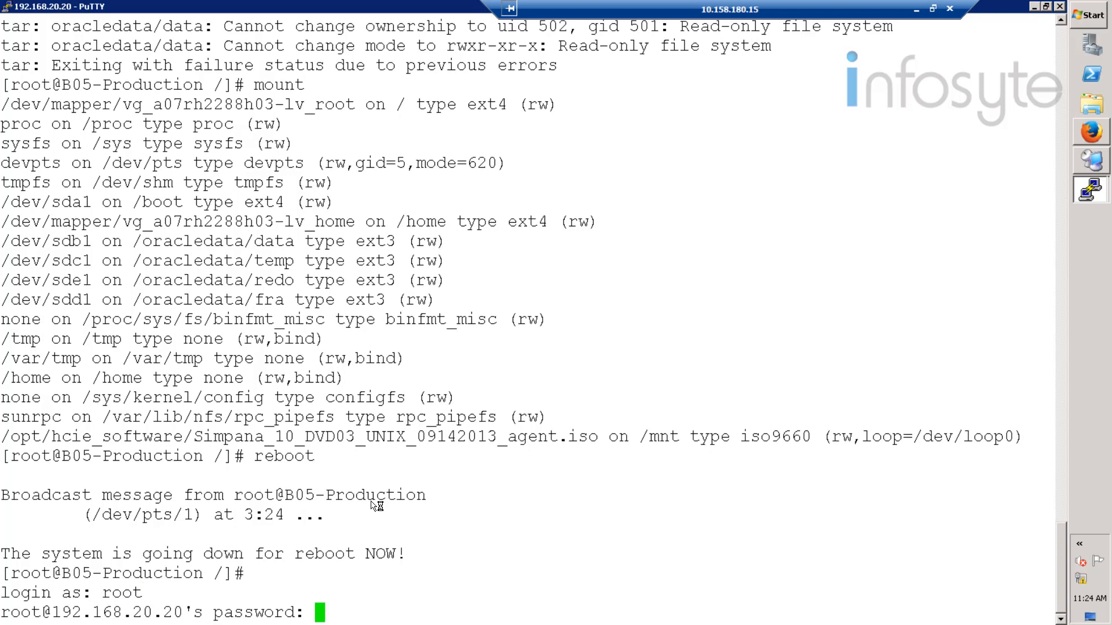
{"action": "key", "text": "Return"}
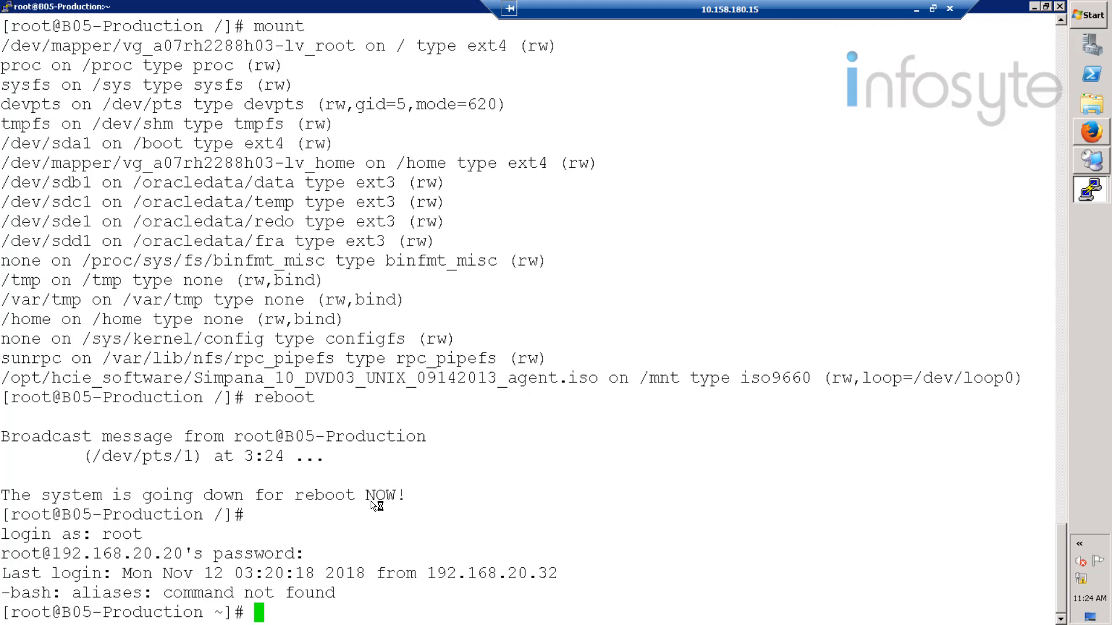
- Run df -h to check the /oracledata volumes are mounted, then begin switching to the oracle user
{"action": "type", "text": "df -h"}
{"action": "key", "text": "Return"}
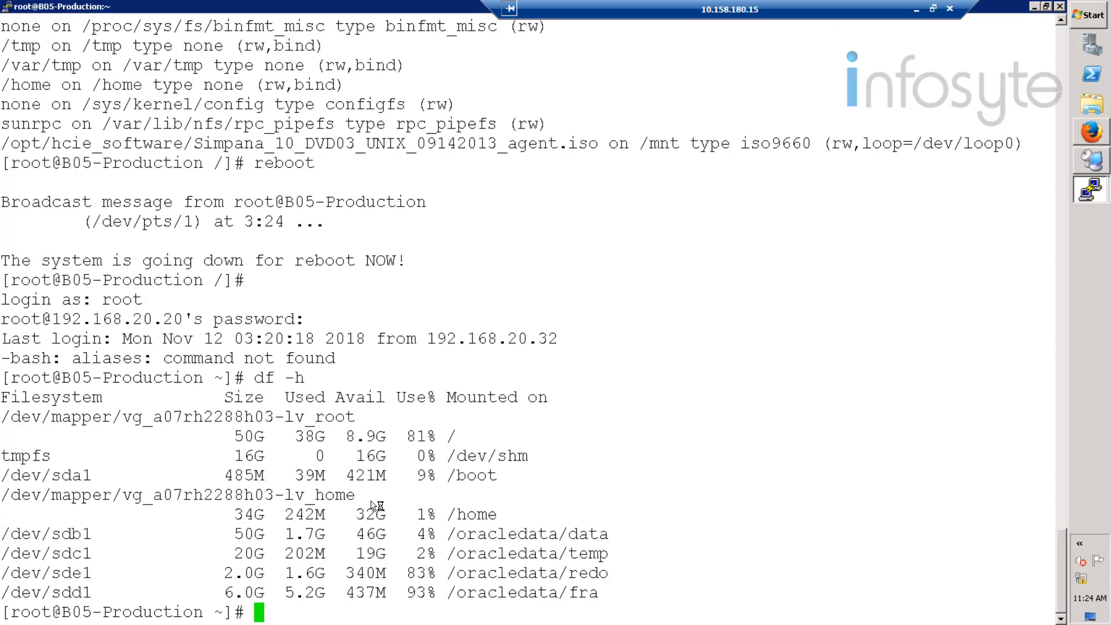
{"action": "type", "text": "su - oracle"}
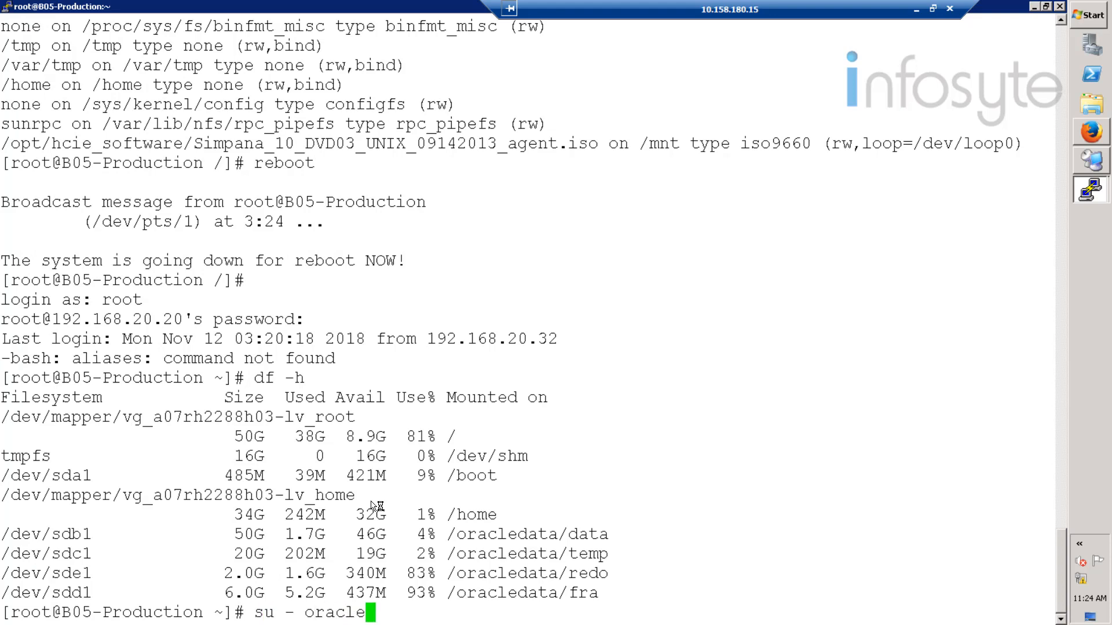
- As the oracle user, launch SQL*Plus with 'sqlplus / as sysdba'
{"action": "key", "text": "Return"}
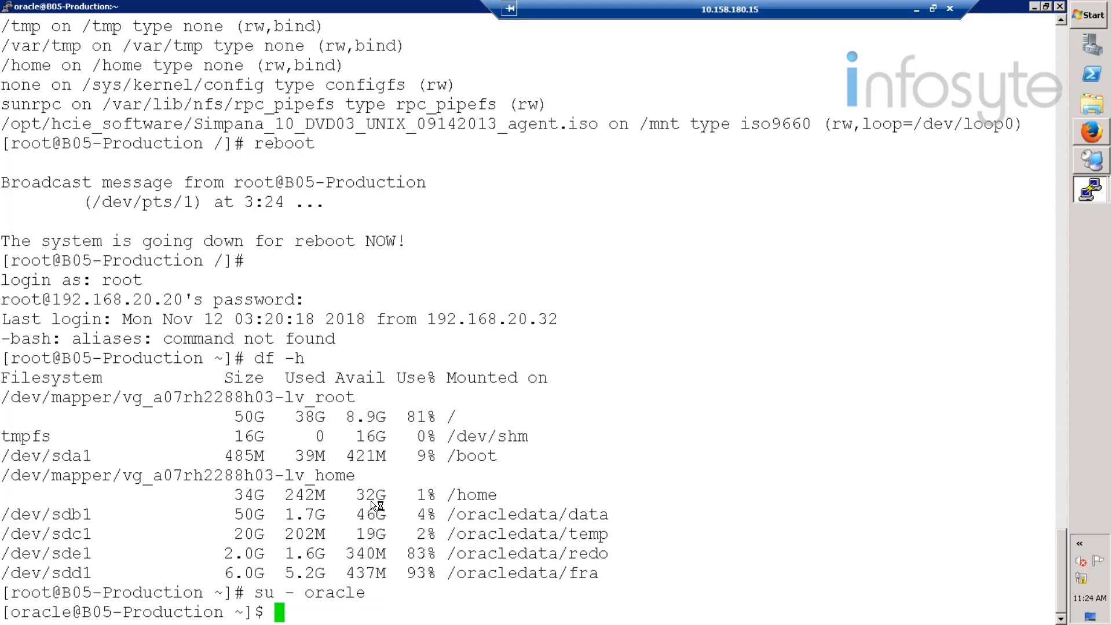
{"action": "type", "text": "sys"}
{"action": "type", "text": "p"}
{"action": "key", "text": "BackSpace"}
{"action": "key", "text": "BackSpace"}
{"action": "key", "text": "BackSpace"}
{"action": "key", "text": "BackSpace"}
{"action": "type", "text": "sqp"}
{"action": "key", "text": "BackSpace"}
{"action": "type", "text": "p"}
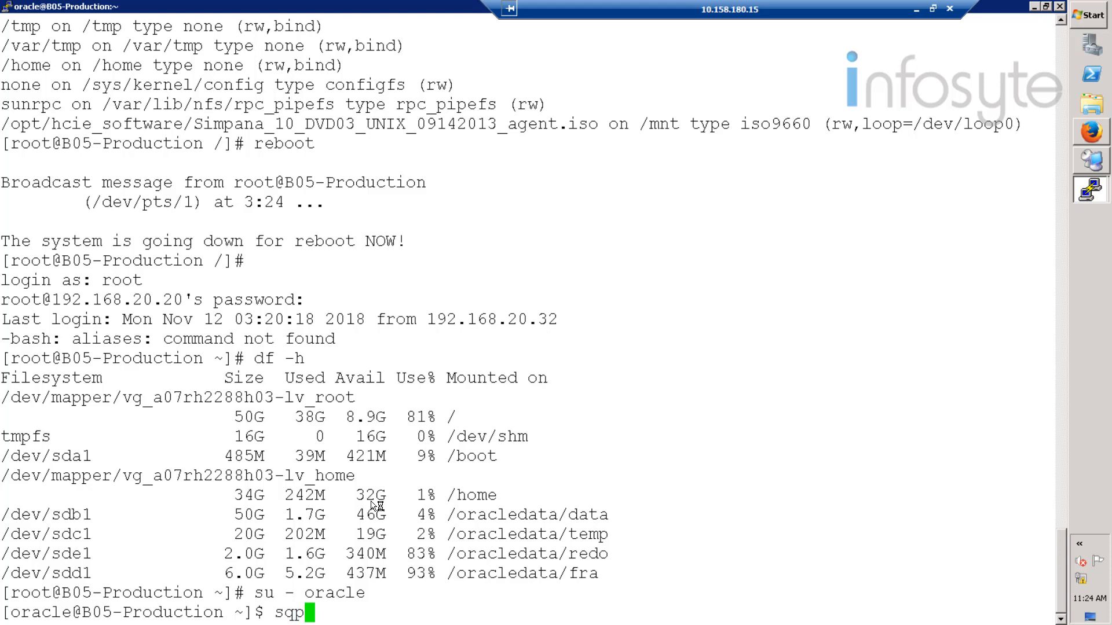
{"action": "key", "text": "BackSpace"}
{"action": "type", "text": "lplus / as "}
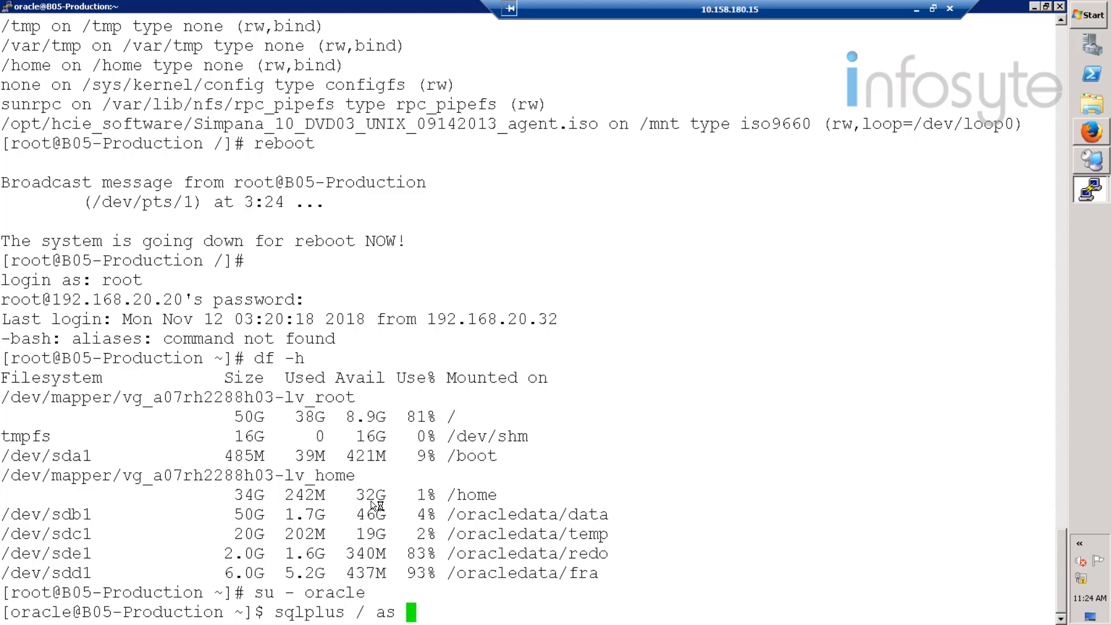
{"action": "type", "text": "sysdba"}
{"action": "key", "text": "Return"}
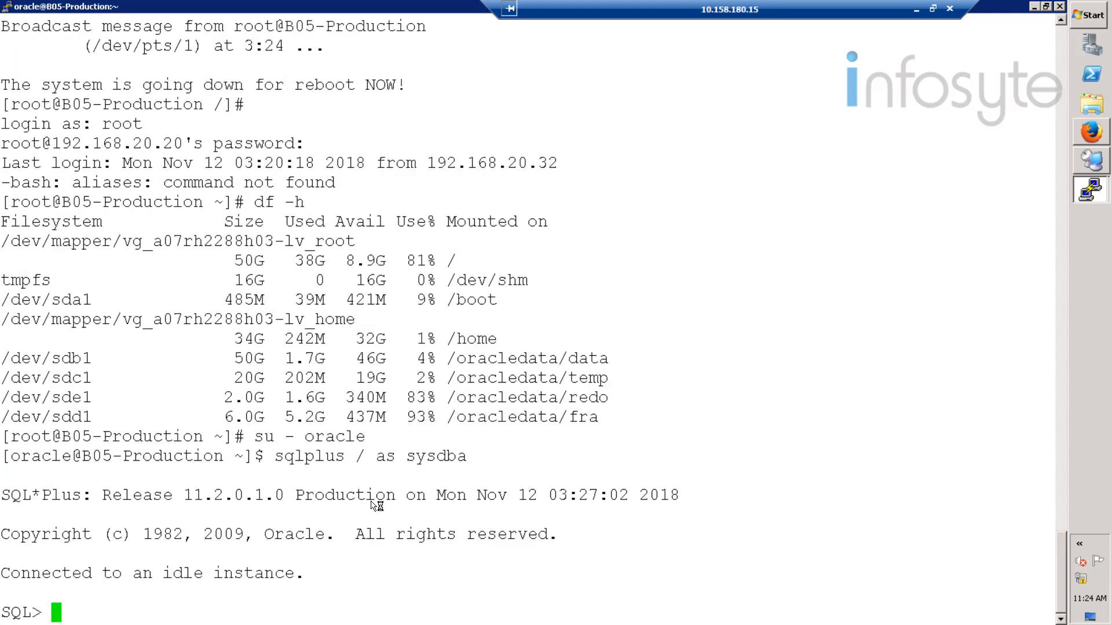
- Mount the database with startup mount, switch it to archivelog mode, and open it
{"action": "type", "text": "start"}
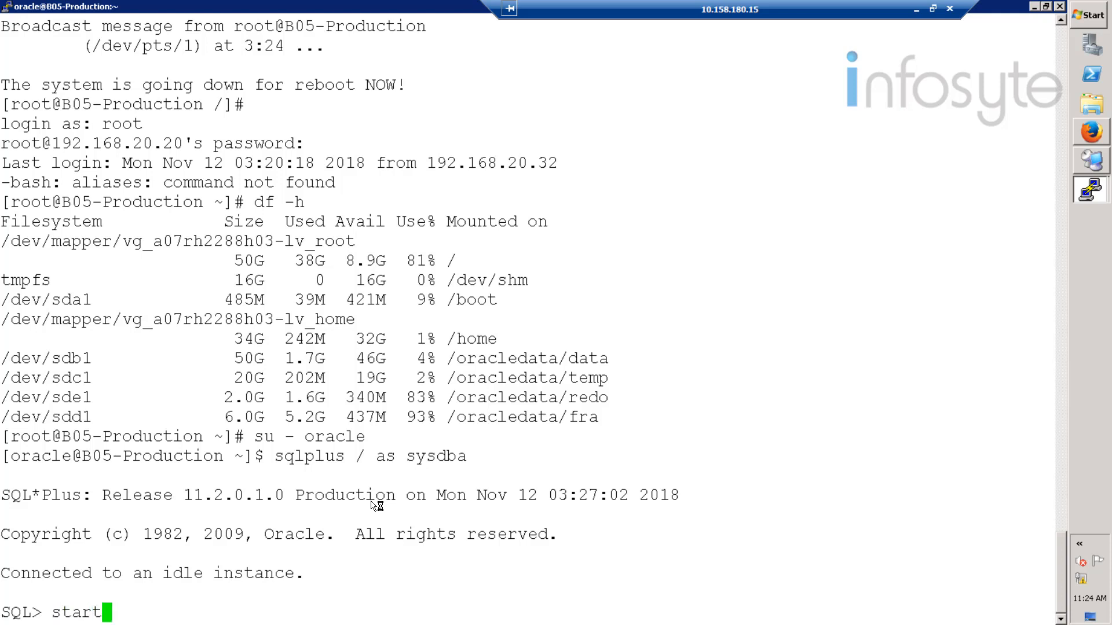
{"action": "type", "text": "up mount"}
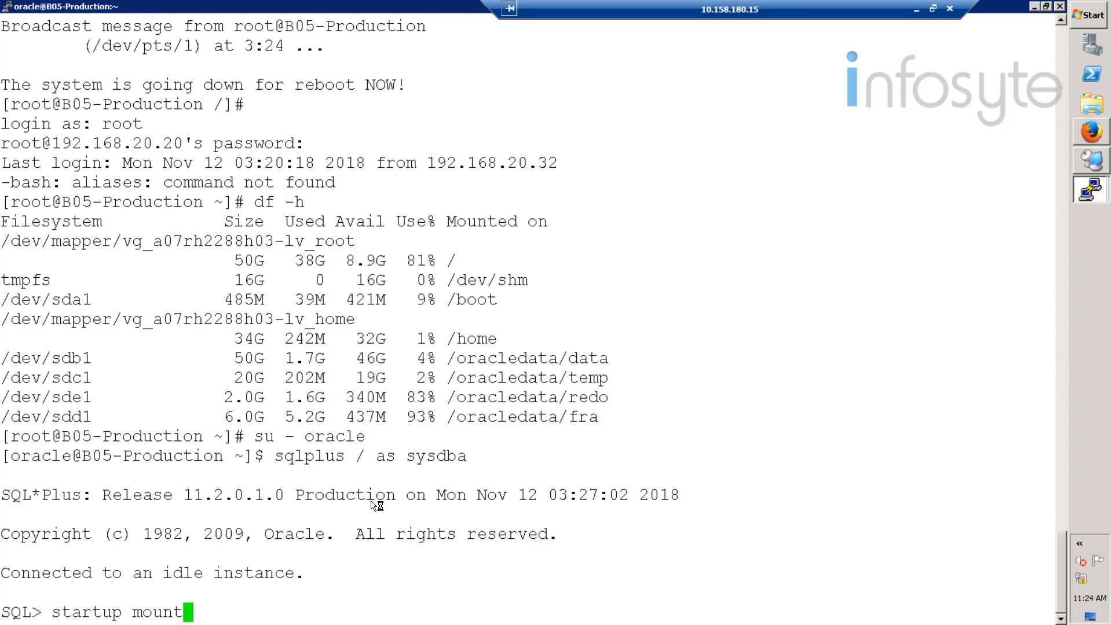
{"action": "key", "text": "Return"}
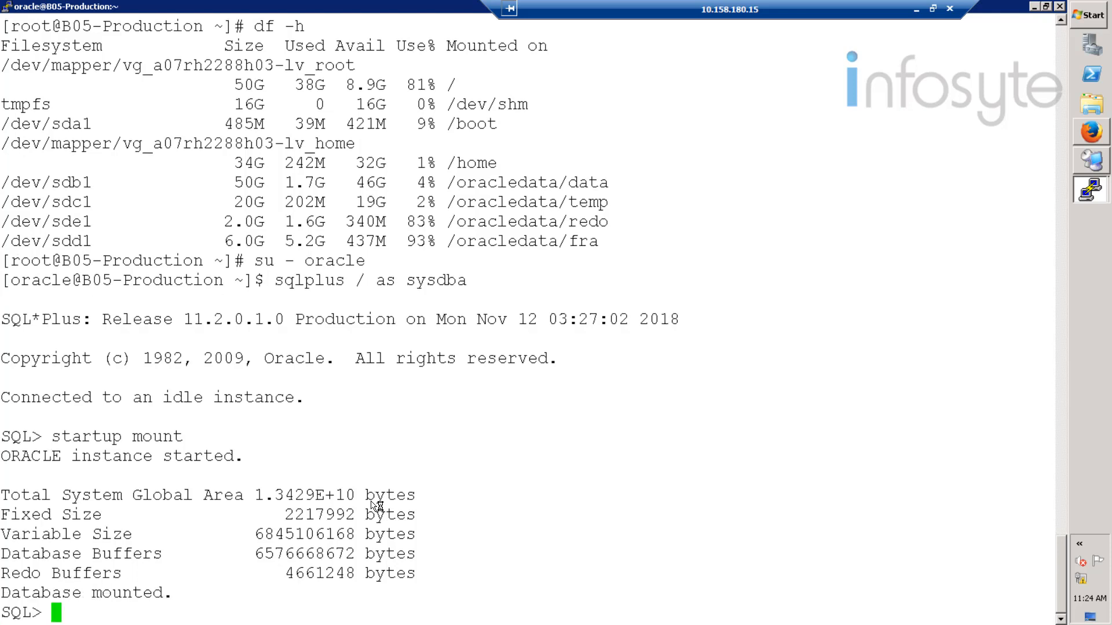
{"action": "type", "text": "alte"}
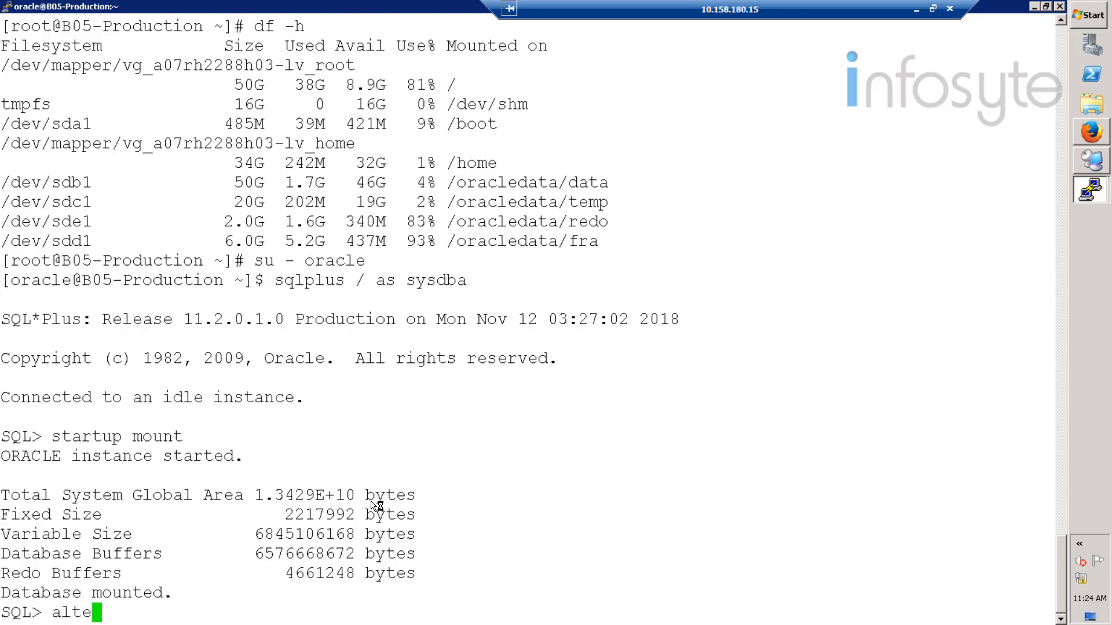
{"action": "type", "text": "r database"}
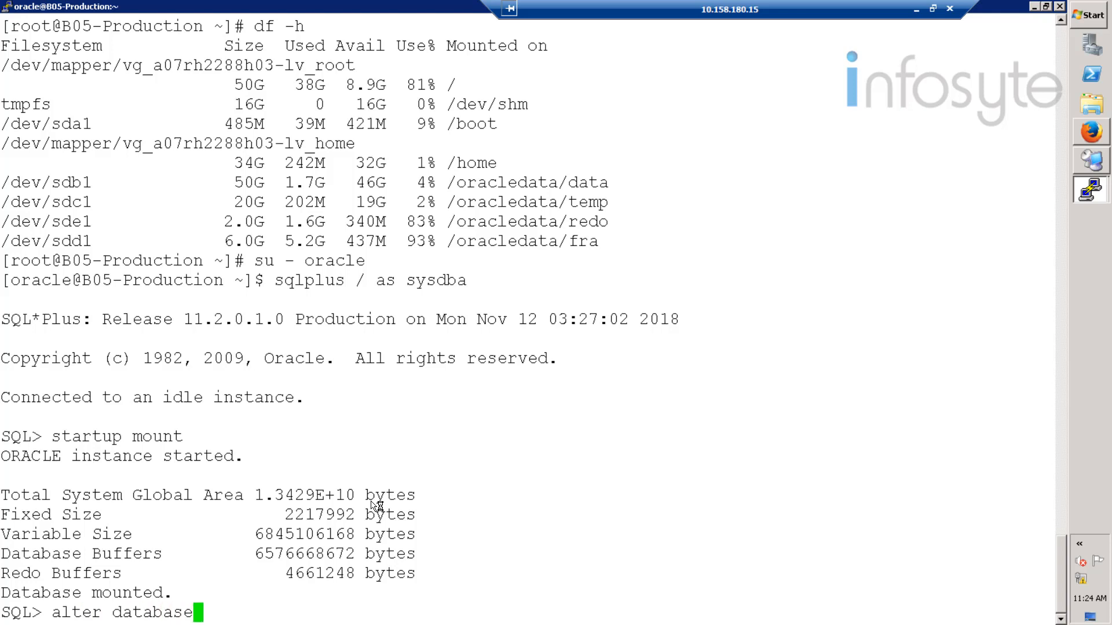
{"action": "type", "text": " arc"}
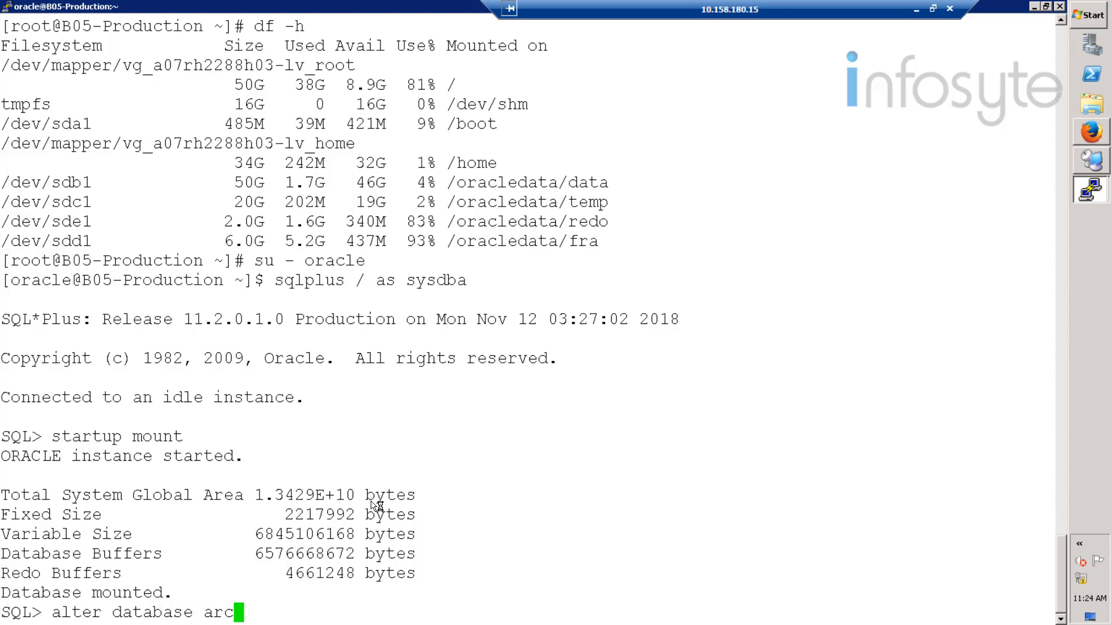
{"action": "type", "text": "hivelog;"}
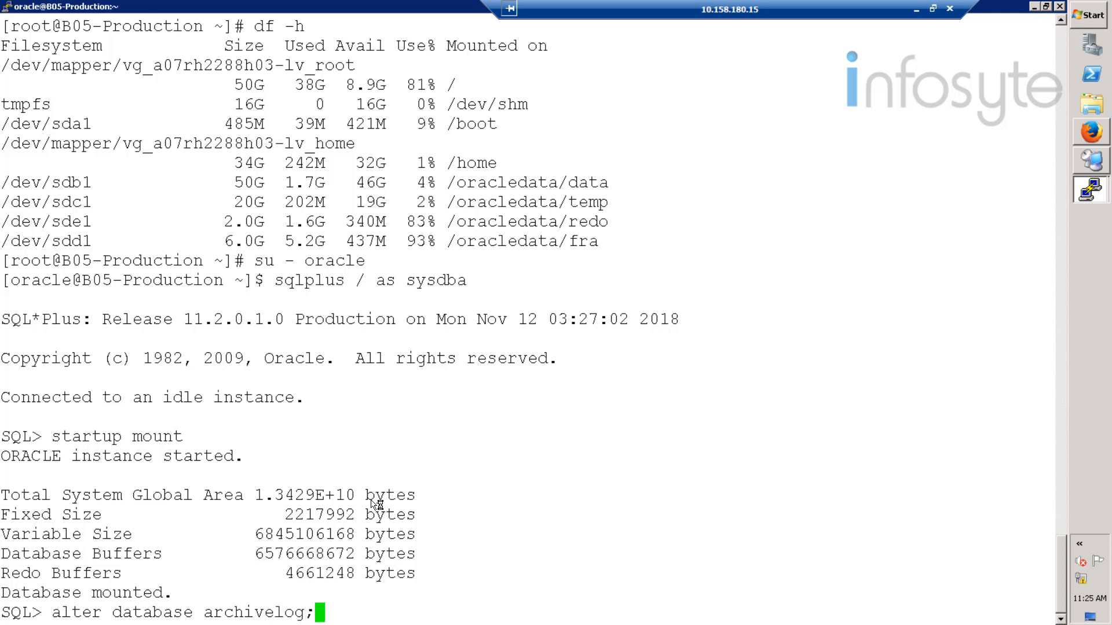
{"action": "key", "text": "Return"}
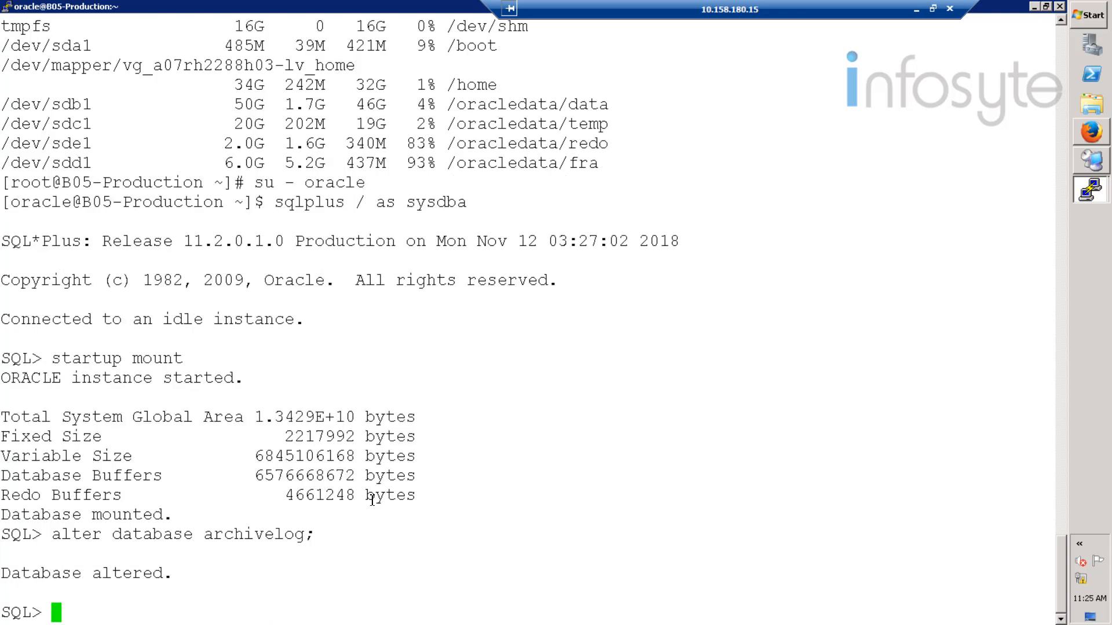
{"action": "type", "text": "alt"}
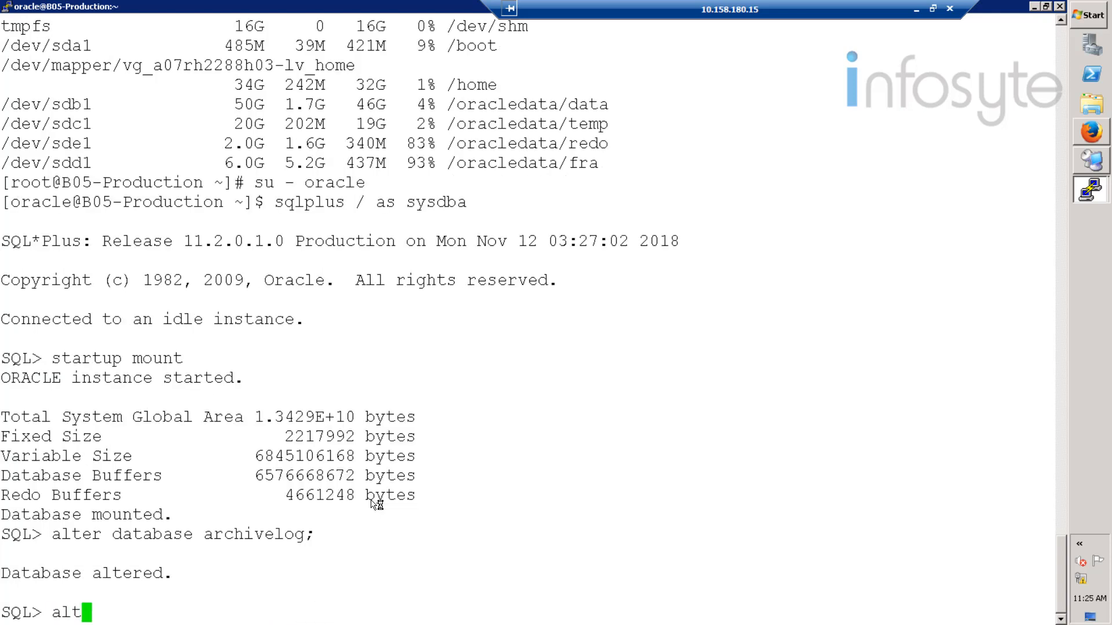
{"action": "type", "text": "er database"}
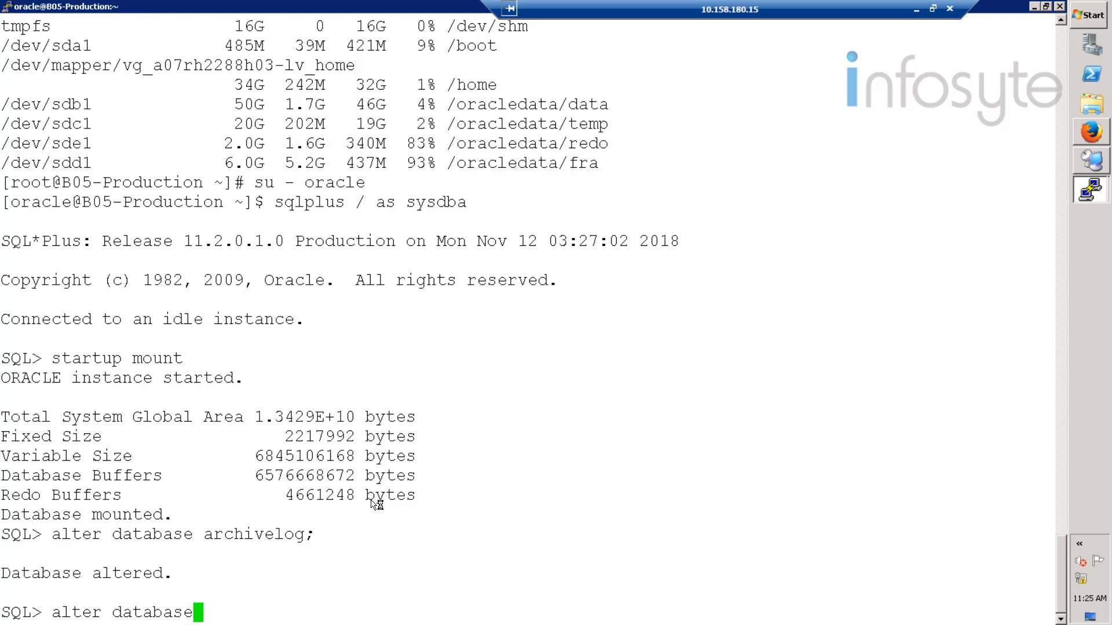
{"action": "type", "text": " open;"}
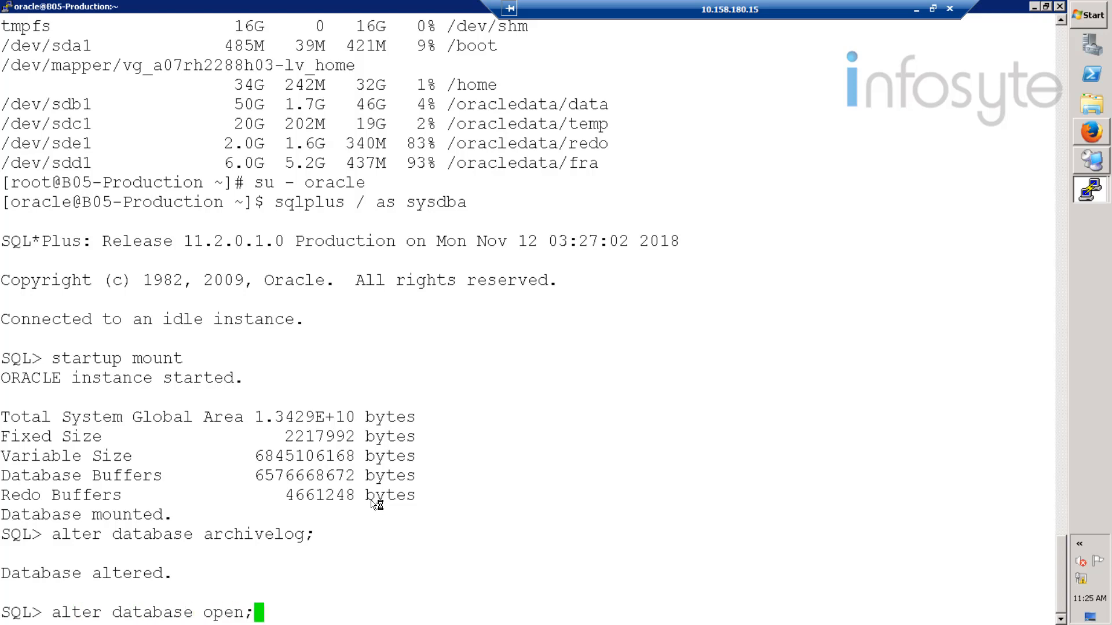
{"action": "key", "text": "Return"}
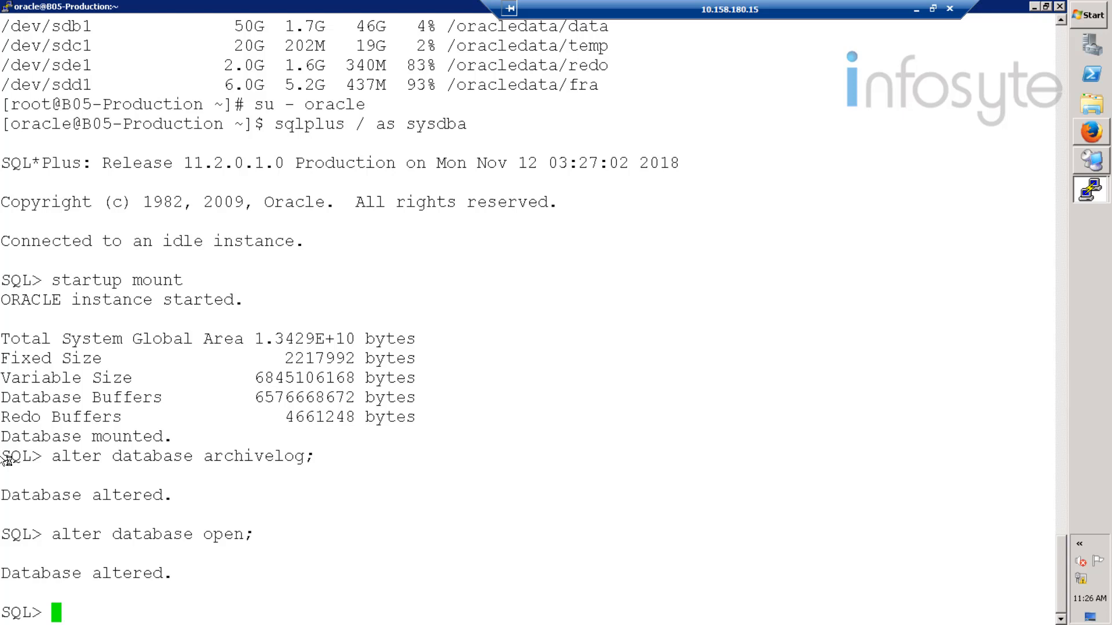
- Verify 'archive log list' shows Archive Mode and query HCIE_Test01 to check its row
{"action": "type", "text": "archive"}
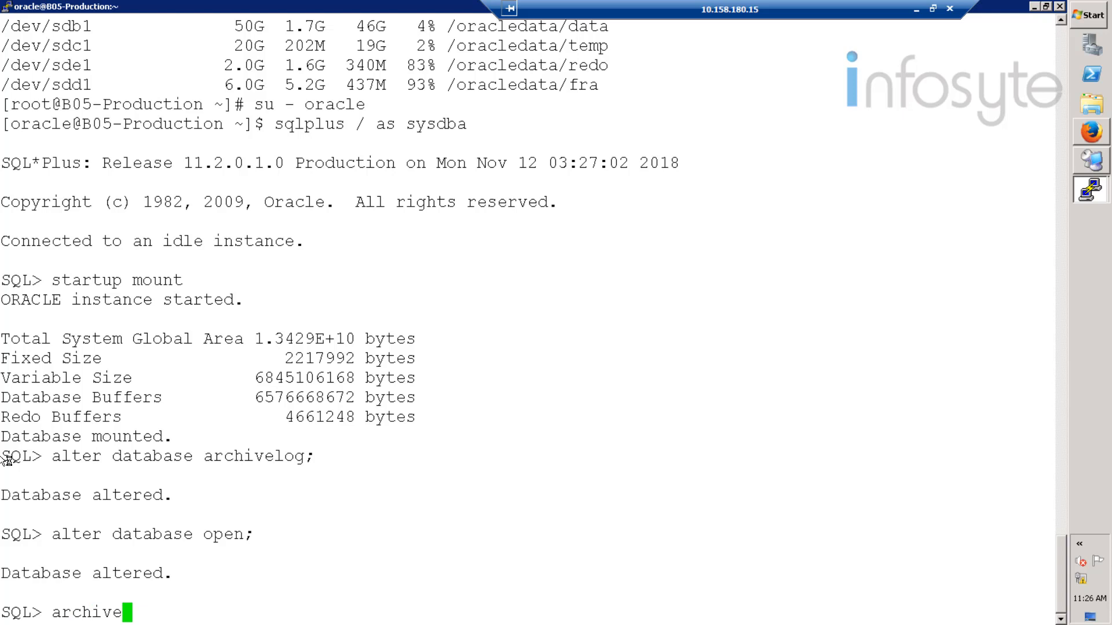
{"action": "type", "text": " log li"}
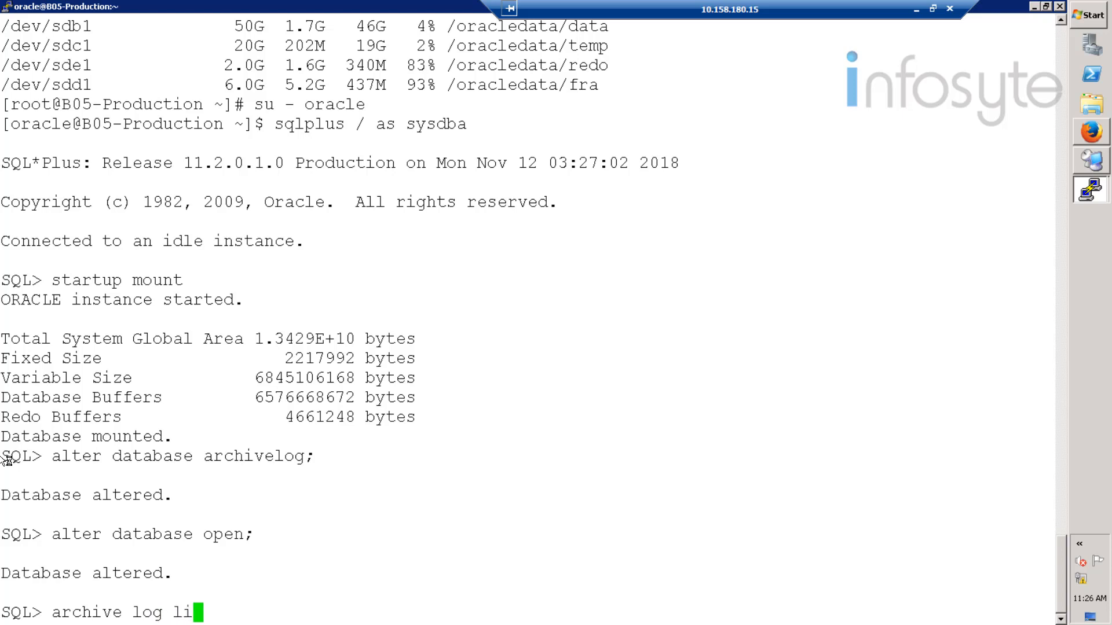
{"action": "type", "text": "st"}
{"action": "key", "text": "Return"}
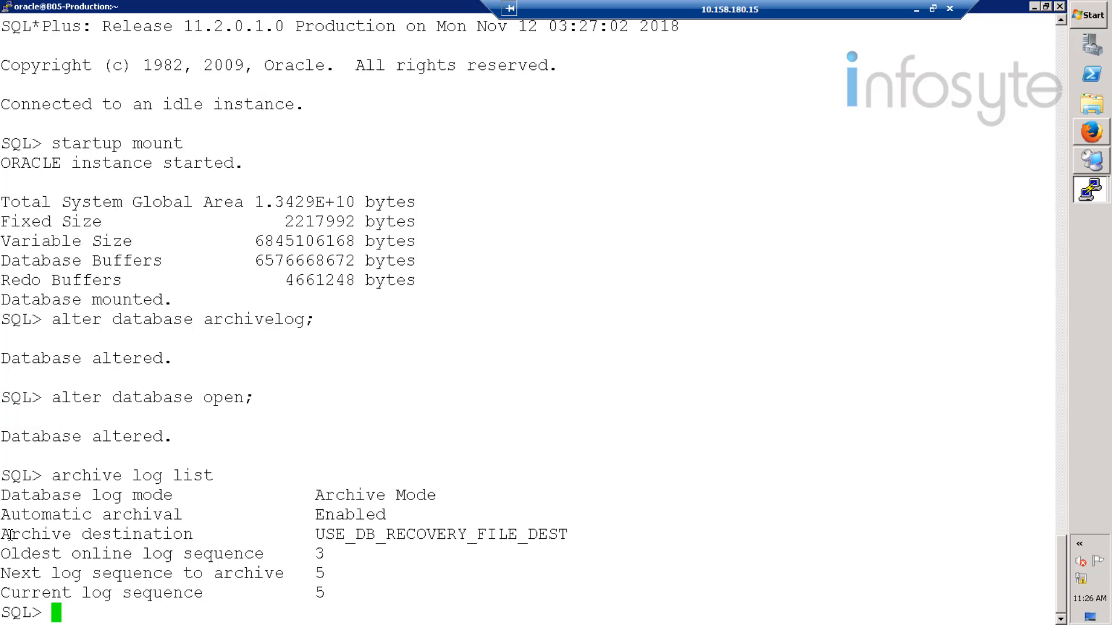
{"action": "right_click", "coordinate": [370, 498]}
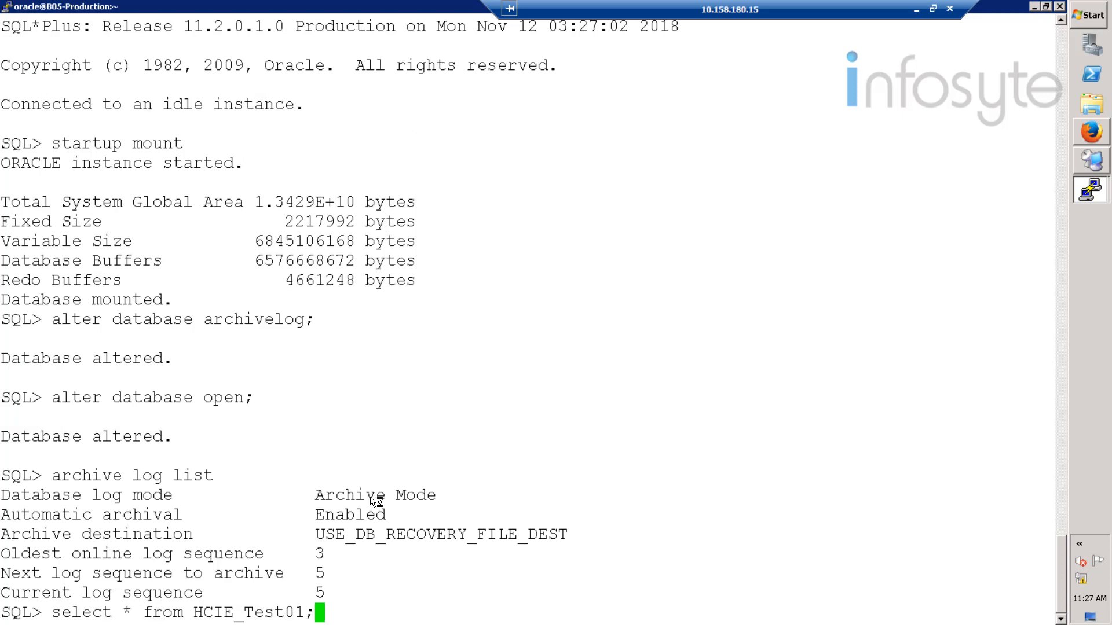
{"action": "key", "text": "Return"}
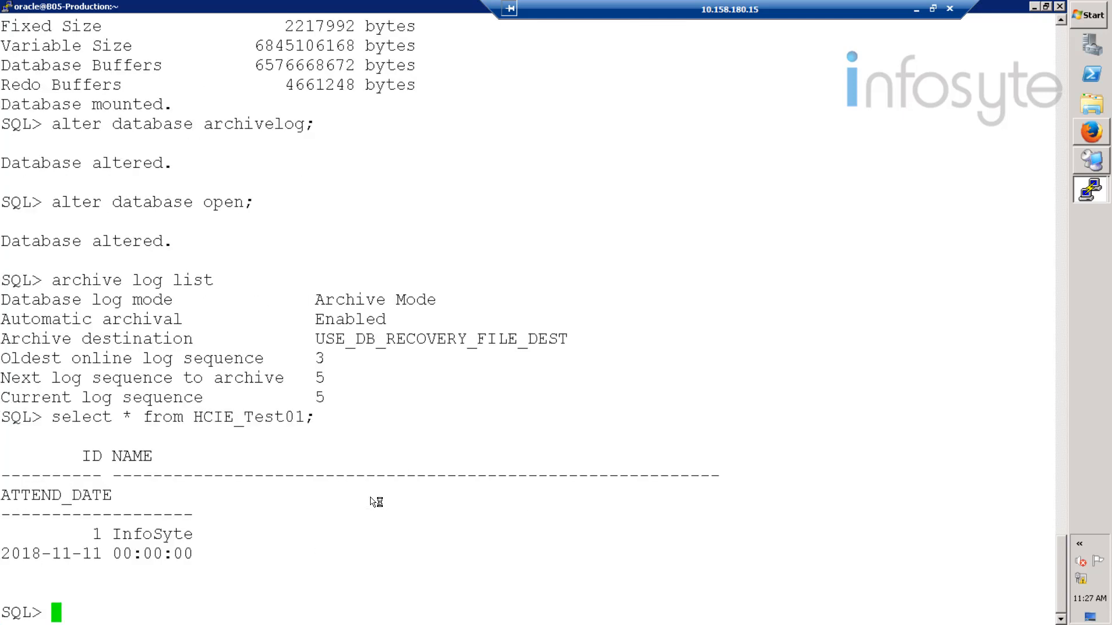
{"action": "left_click_drag", "start_coordinate": [204, 556], "coordinate": [1, 412]}
{"action": "left_click", "coordinate": [382, 415]}
- Exit SQL*Plus and the oracle user to return to the root shell
{"action": "type", "text": "exit"}
{"action": "key", "text": "Return"}
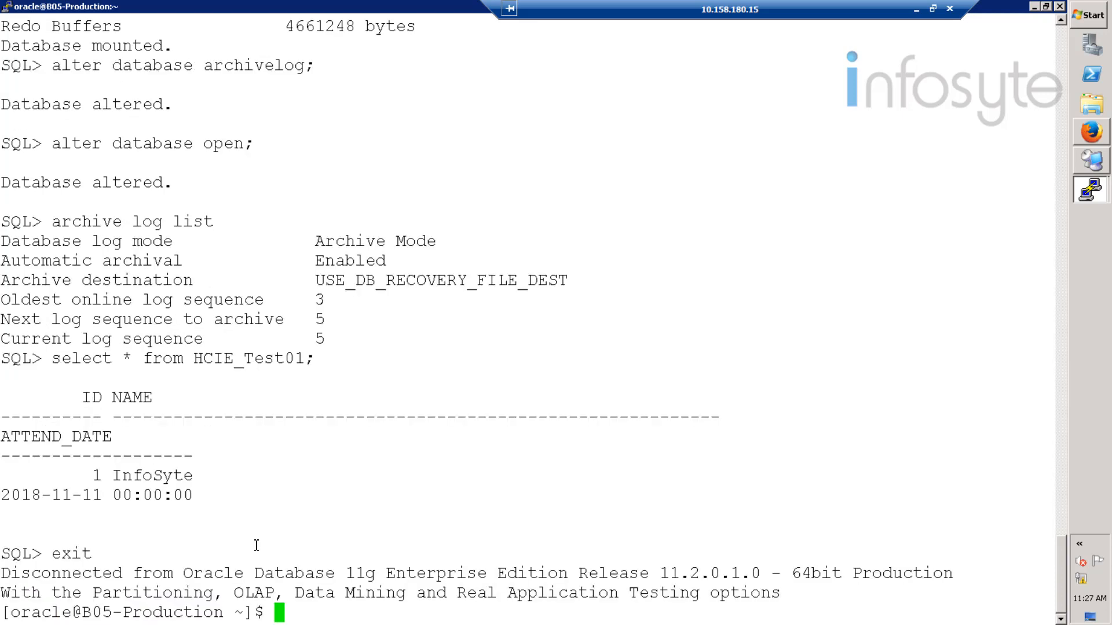
{"action": "type", "text": "exit"}
{"action": "key", "text": "Return"}
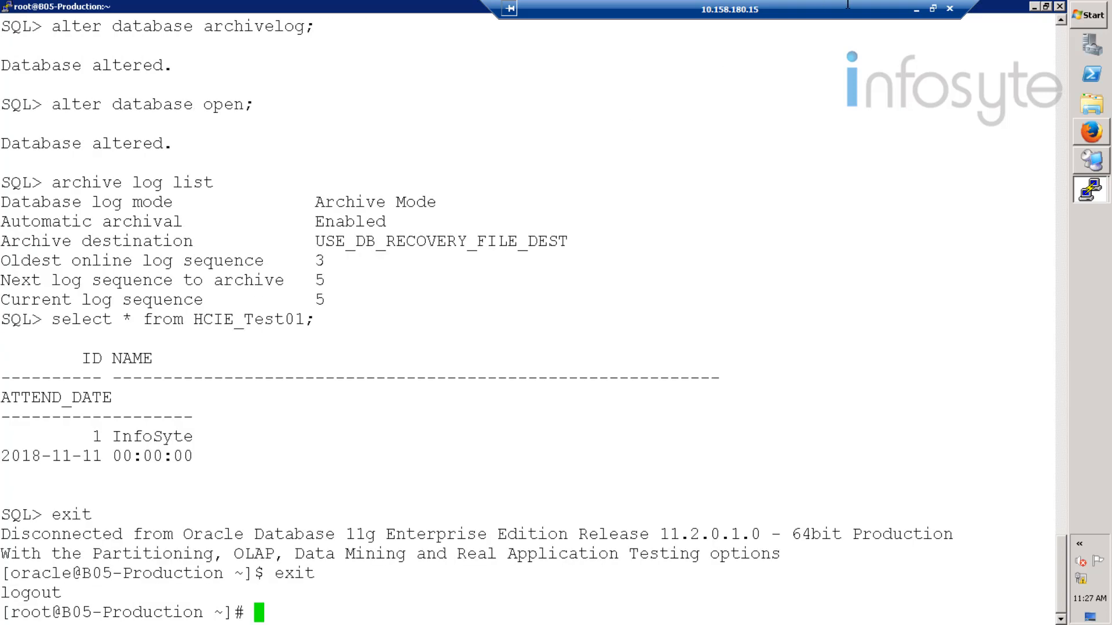
- Minimize PuTTY and sign in to BCManager with the administrator credentials
{"action": "left_click", "coordinate": [1035, 7]}
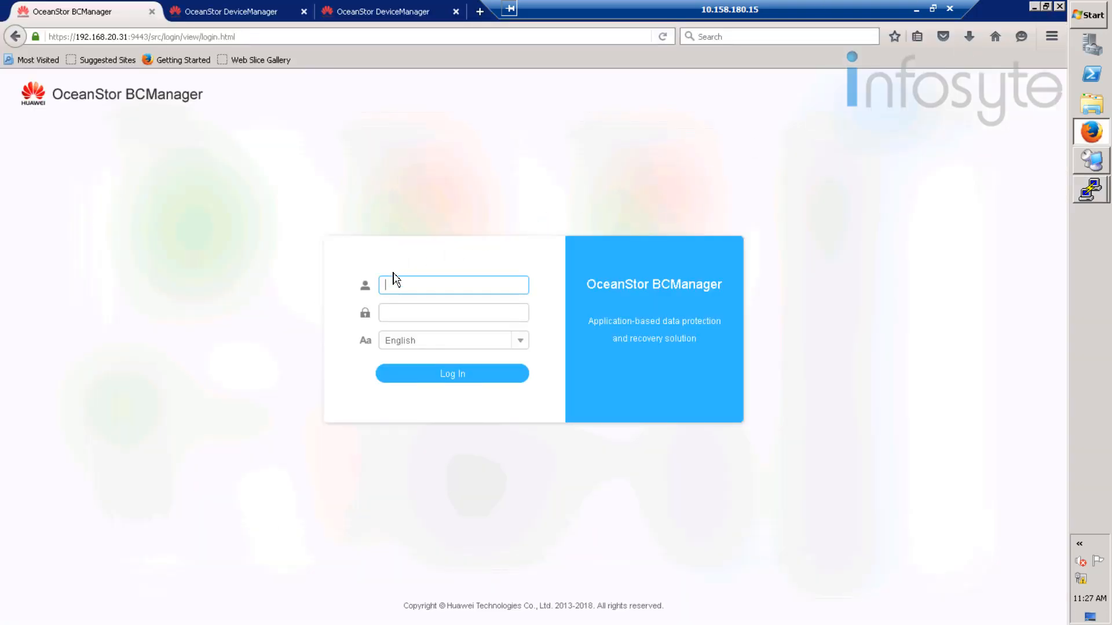
{"action": "left_click", "coordinate": [412, 285]}
{"action": "type", "text": "admin"}
{"action": "key", "text": "Tab"}
{"action": "type", "text": "******"}
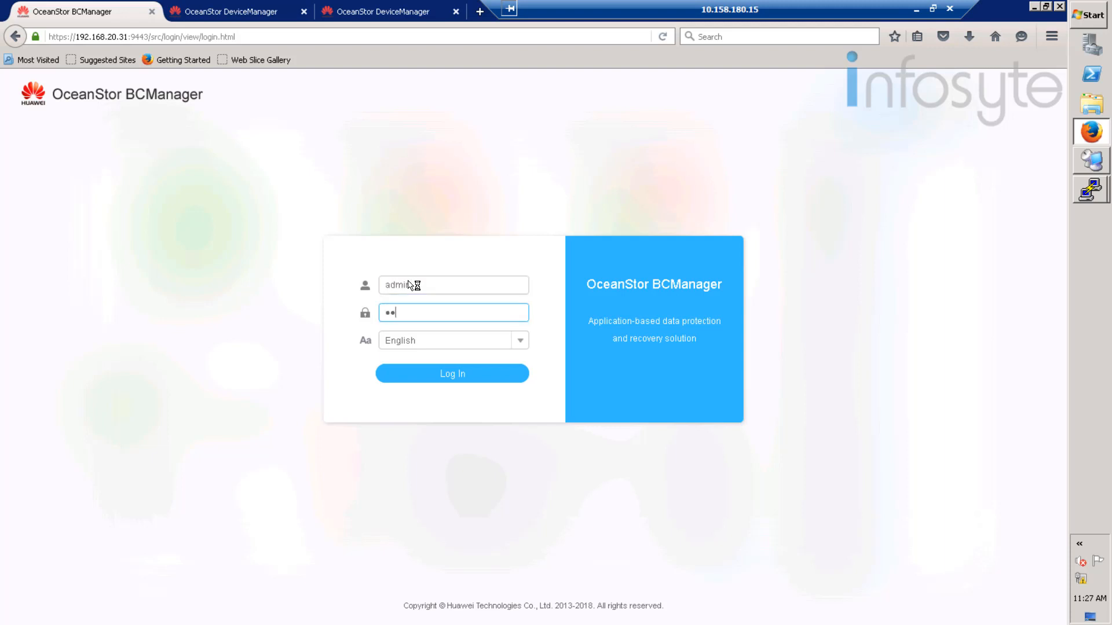
{"action": "type", "text": "**"}
{"action": "key", "text": "Return"}
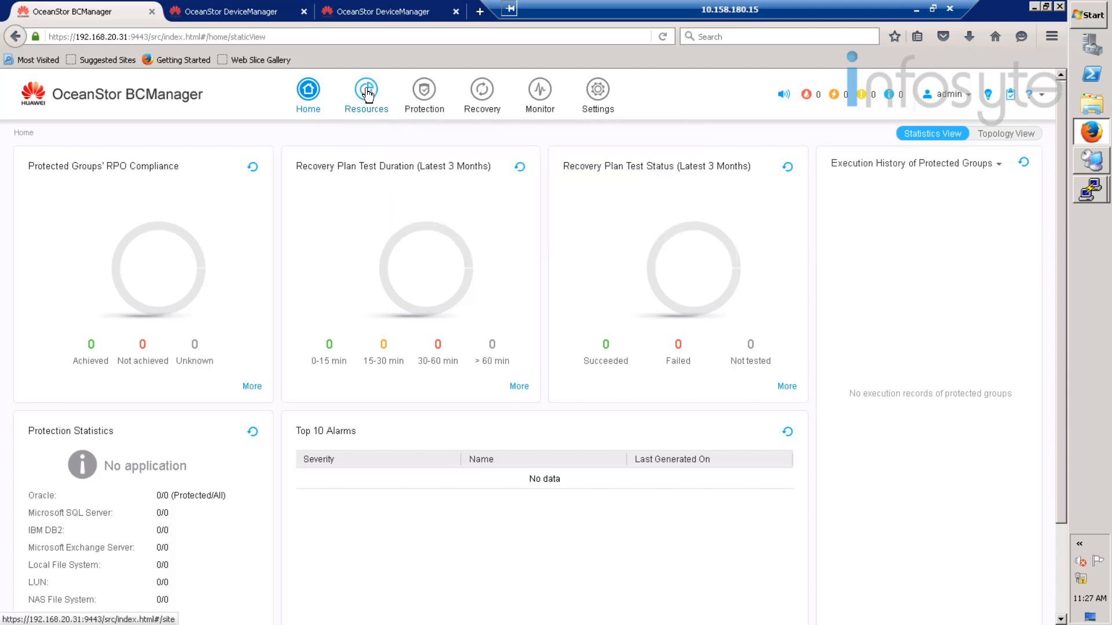
- Create a new Oracle protected group named 'oracle' and advance to Protected Object
{"action": "mouse_move", "coordinate": [419, 92]}
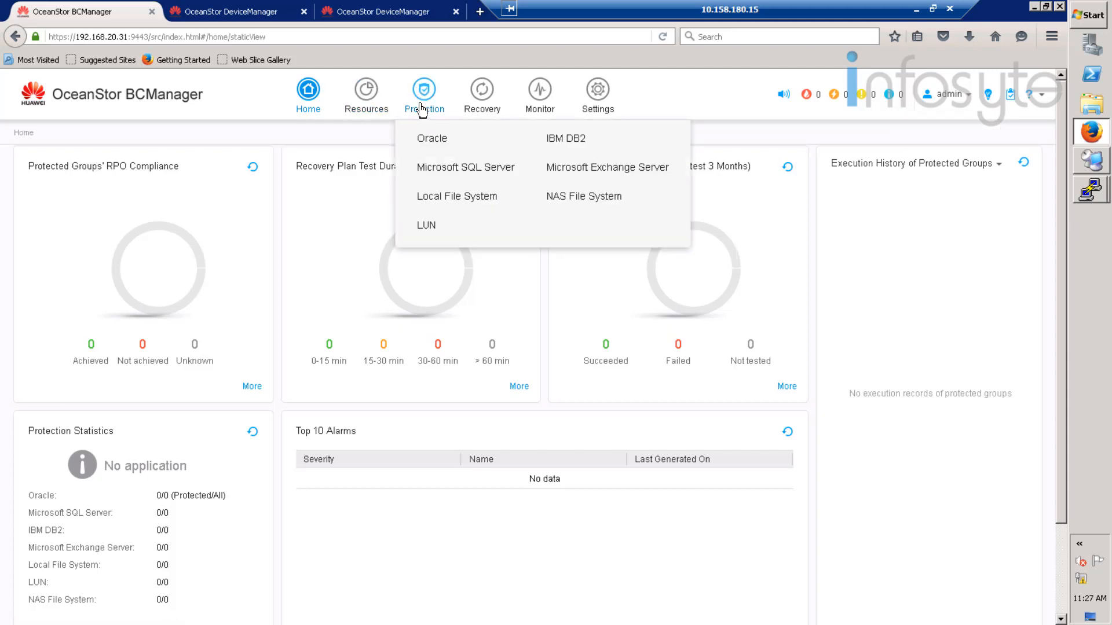
{"action": "left_click", "coordinate": [443, 143]}
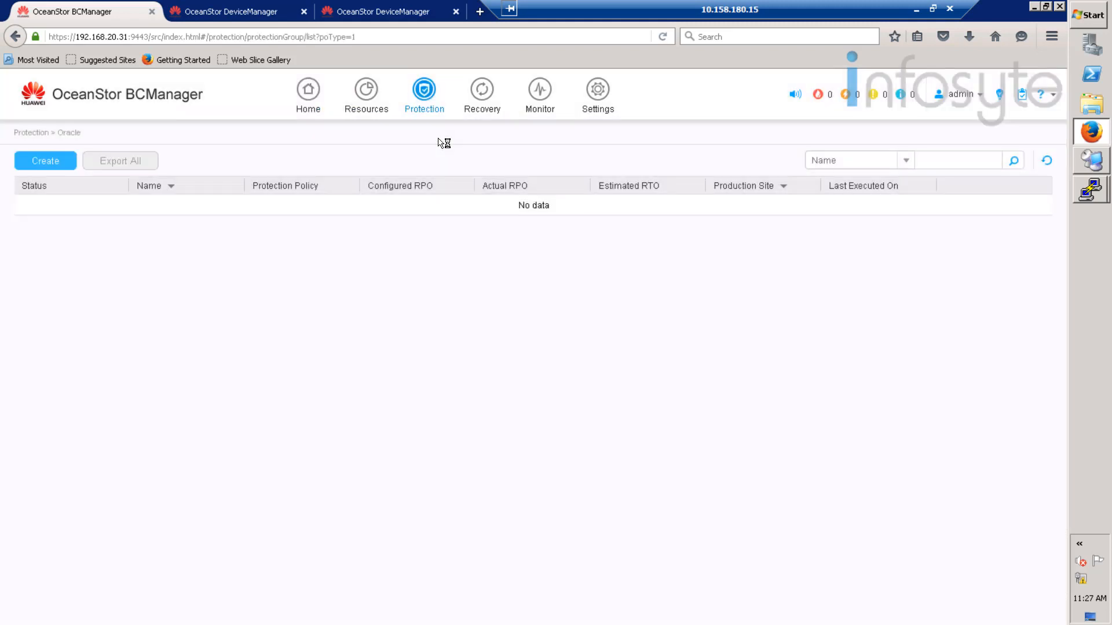
{"action": "left_click", "coordinate": [63, 161]}
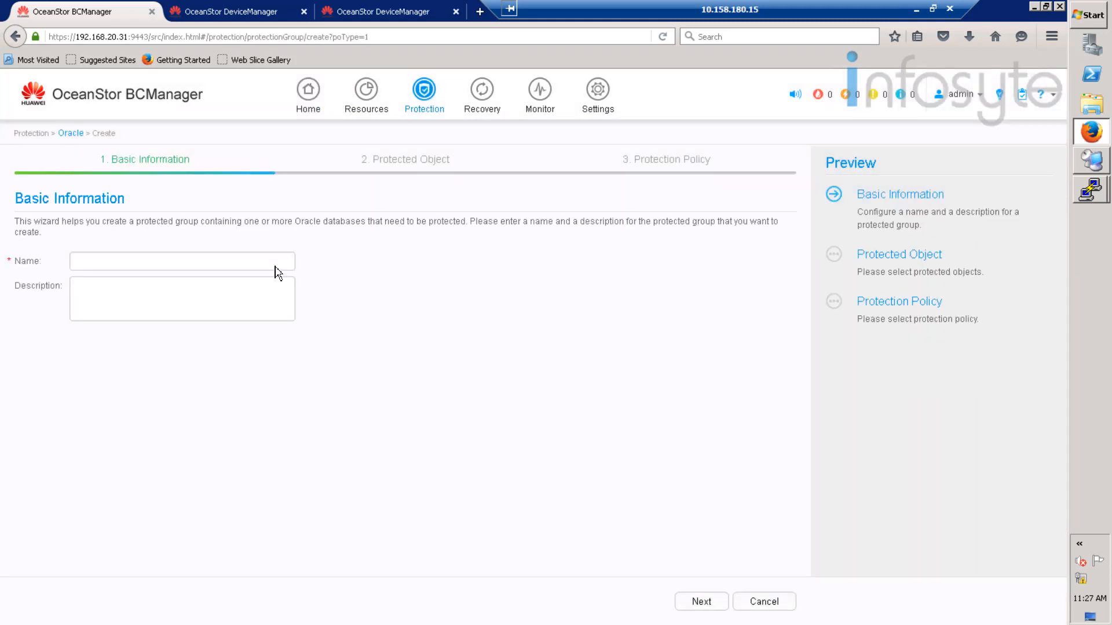
{"action": "left_click", "coordinate": [163, 261]}
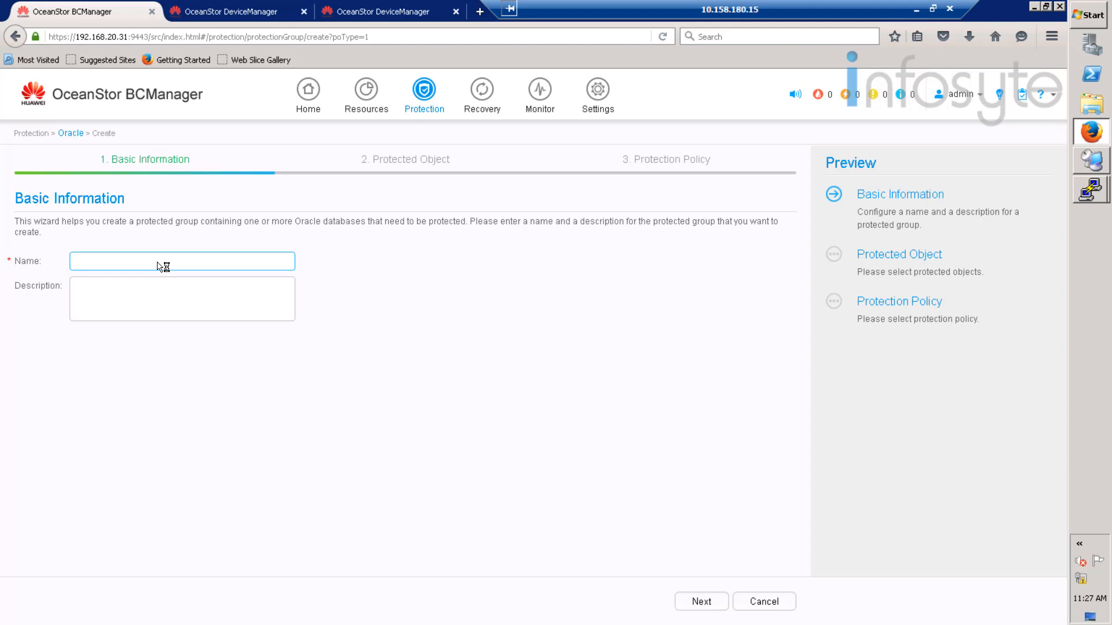
{"action": "type", "text": "oracle"}
{"action": "left_click", "coordinate": [702, 603]}
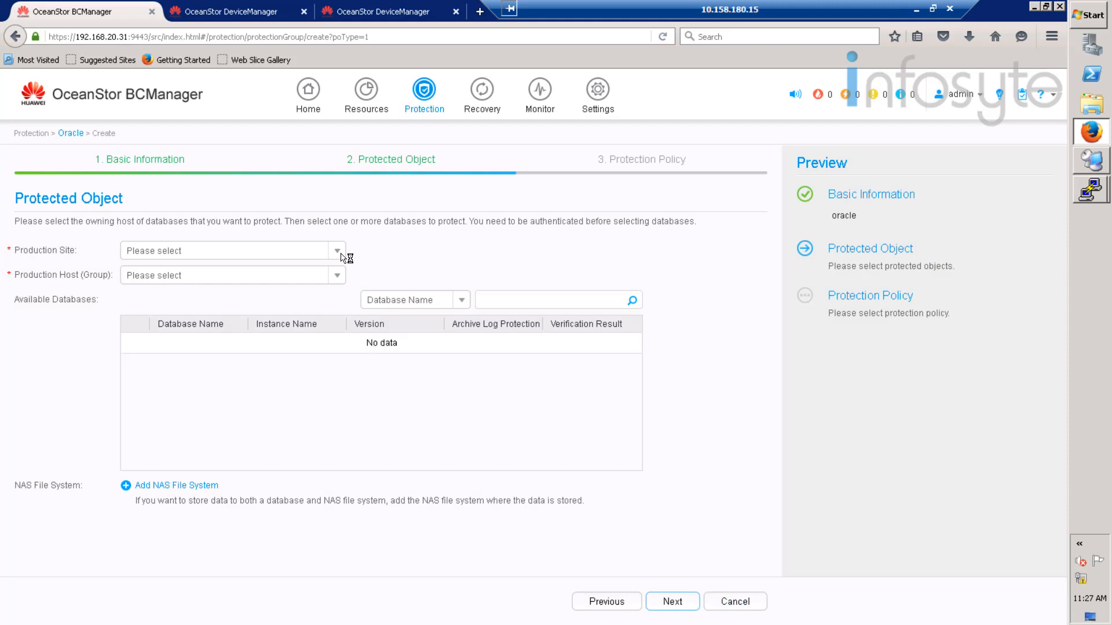
- Choose Production site and B05-Production host, and select the oltp database
{"action": "left_click", "coordinate": [337, 251]}
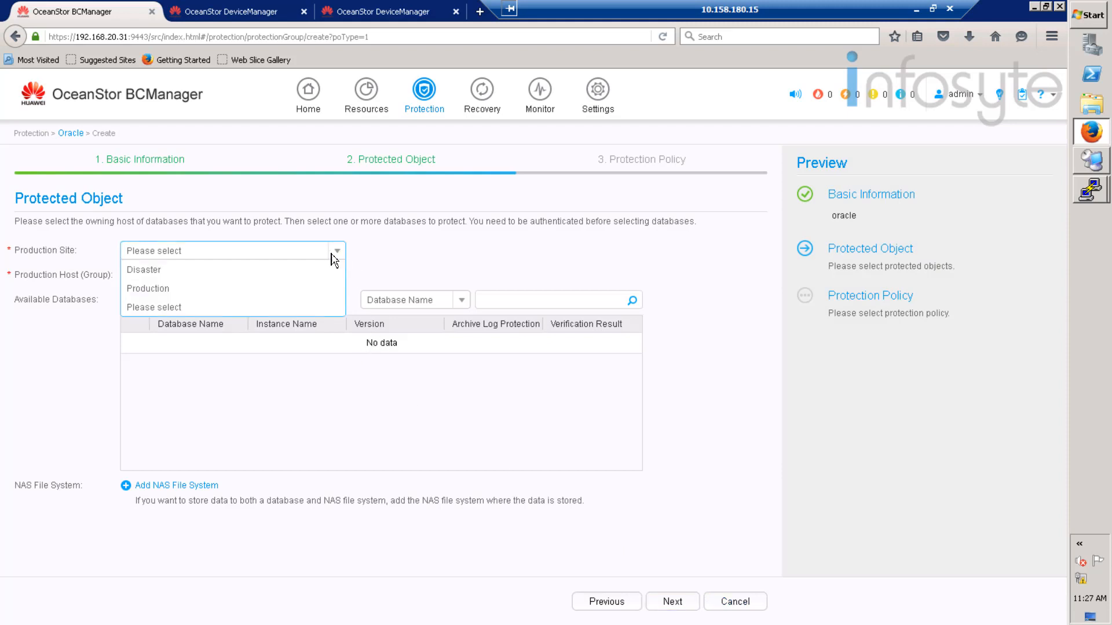
{"action": "left_click", "coordinate": [144, 290]}
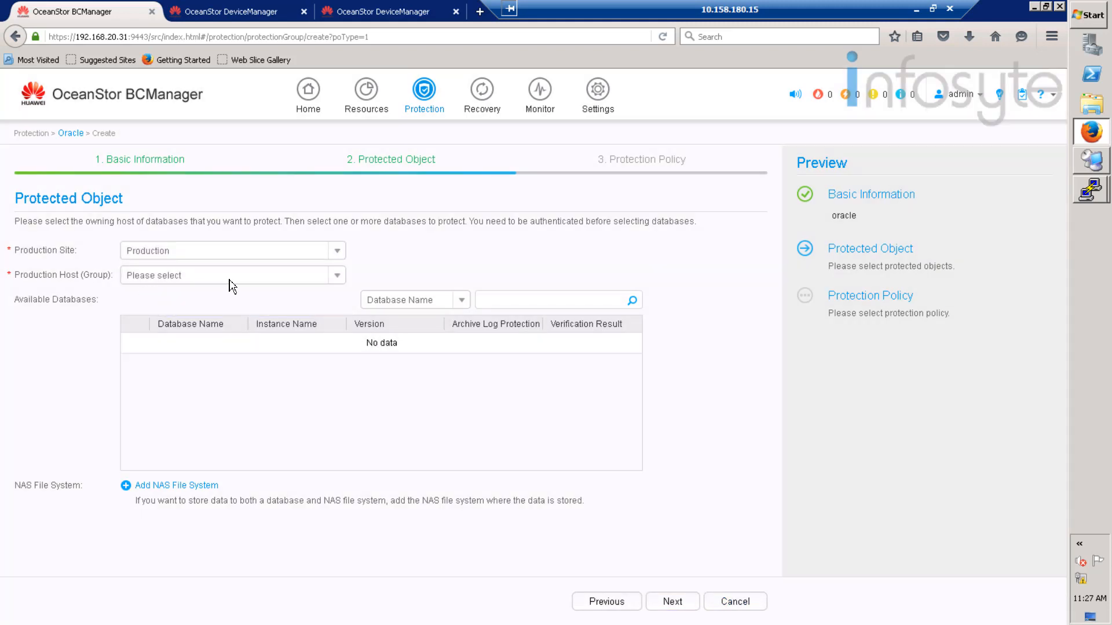
{"action": "left_click", "coordinate": [340, 269]}
{"action": "left_click", "coordinate": [189, 293]}
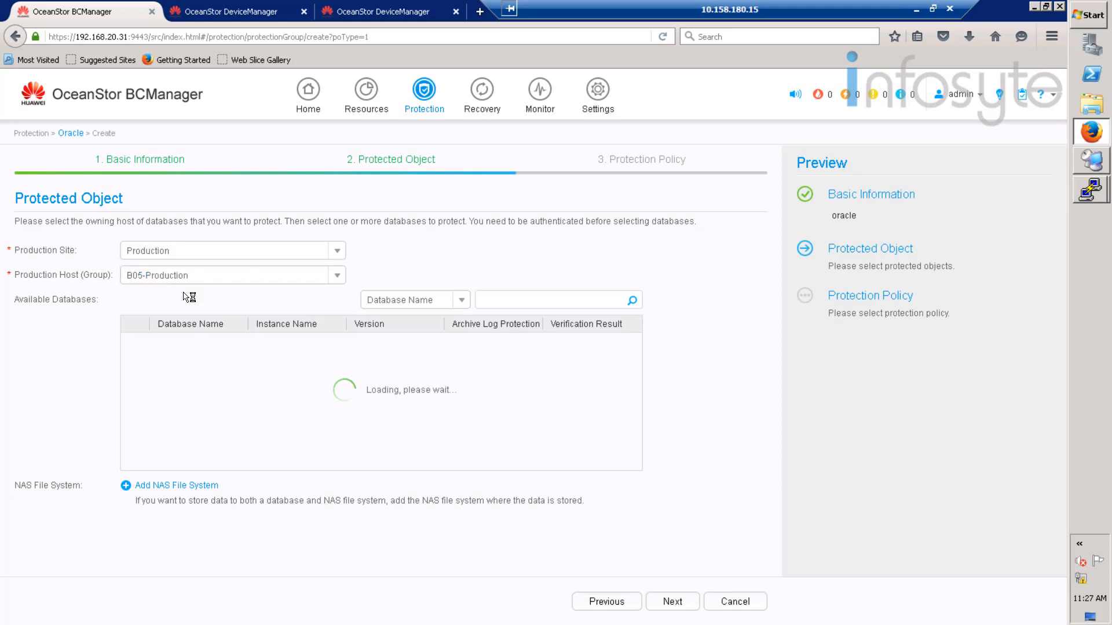
{"action": "left_click", "coordinate": [134, 344]}
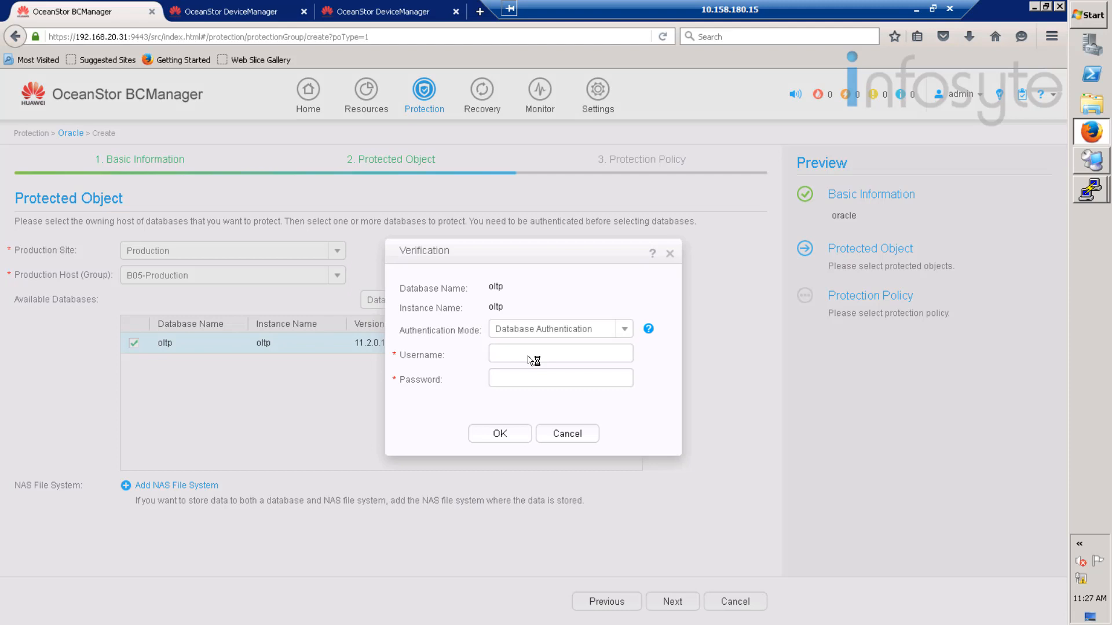
- Verify oltp with the sys credentials successfully and continue to the Protection Policy step
{"action": "left_click", "coordinate": [530, 360]}
{"action": "key", "text": "Tab"}
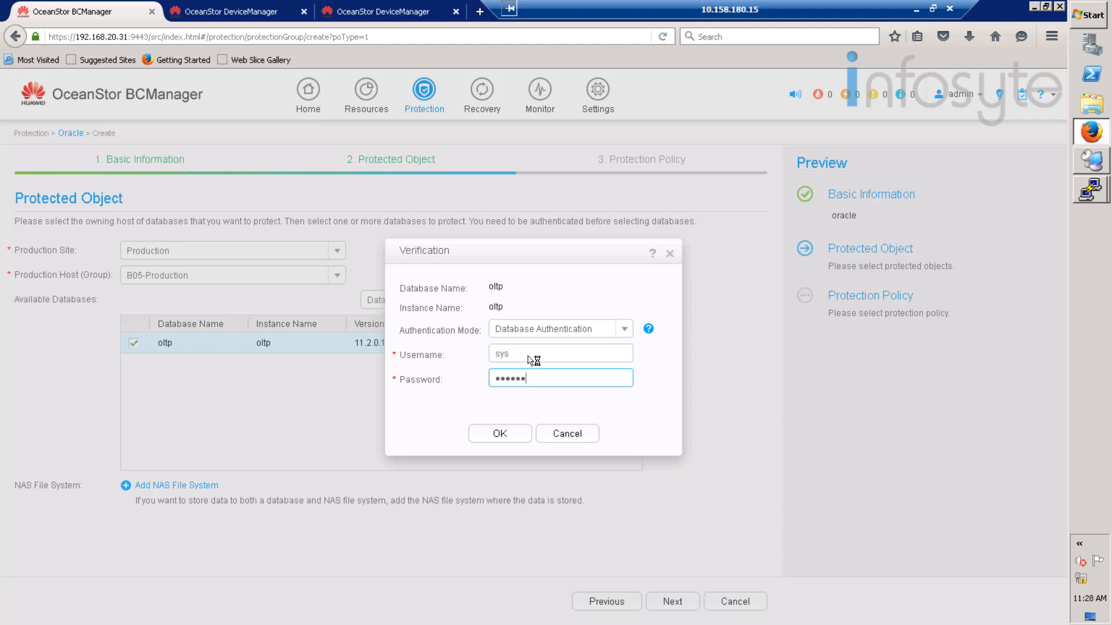
{"action": "left_click", "coordinate": [502, 434]}
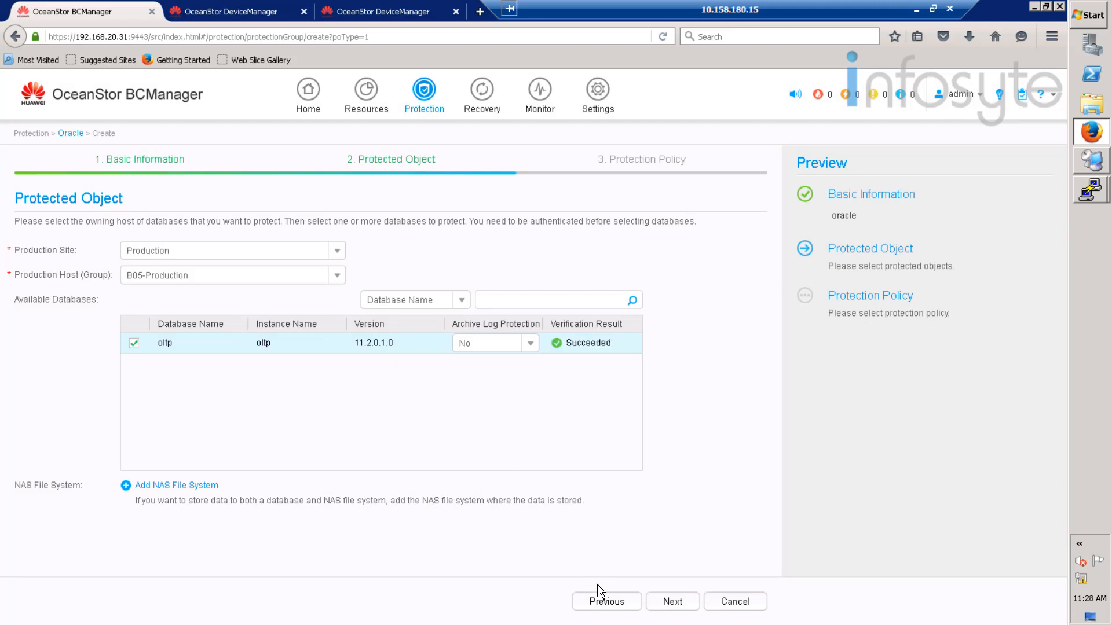
{"action": "left_click", "coordinate": [681, 604]}
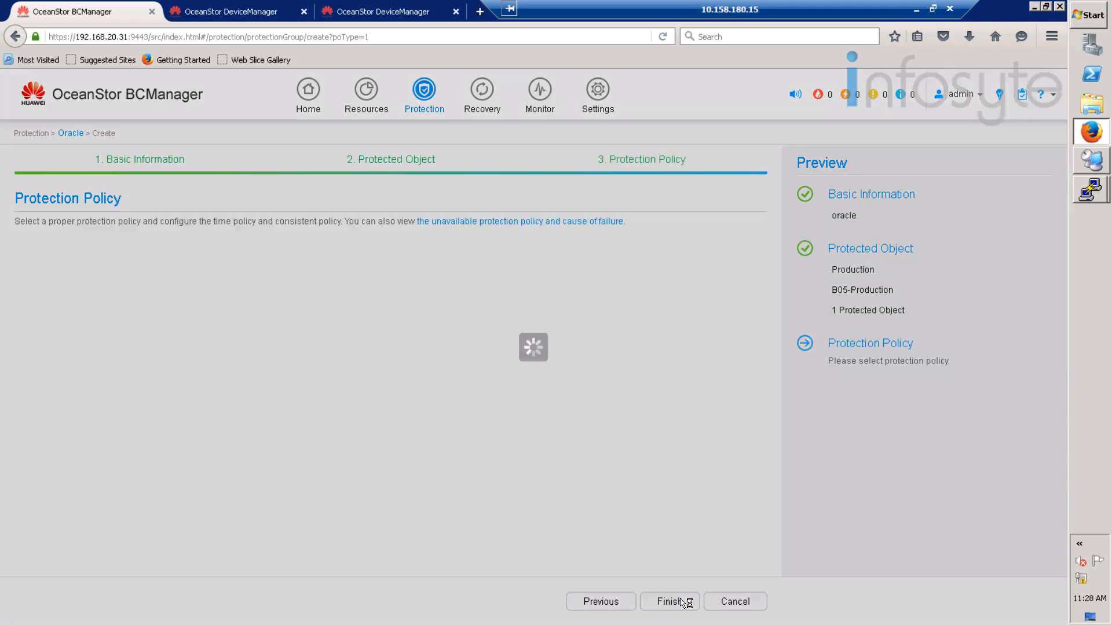
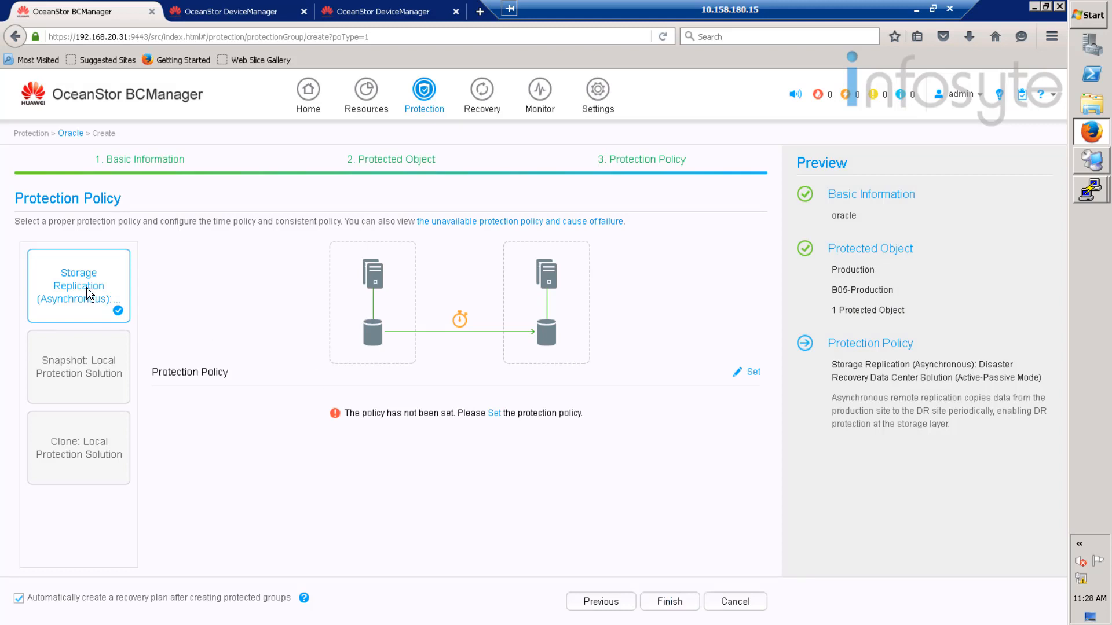
- Keep asynchronous replication every 15 minutes with hot backup enabled, and finish creating the oracle group
{"action": "left_click", "coordinate": [70, 280]}
{"action": "left_click", "coordinate": [753, 374]}
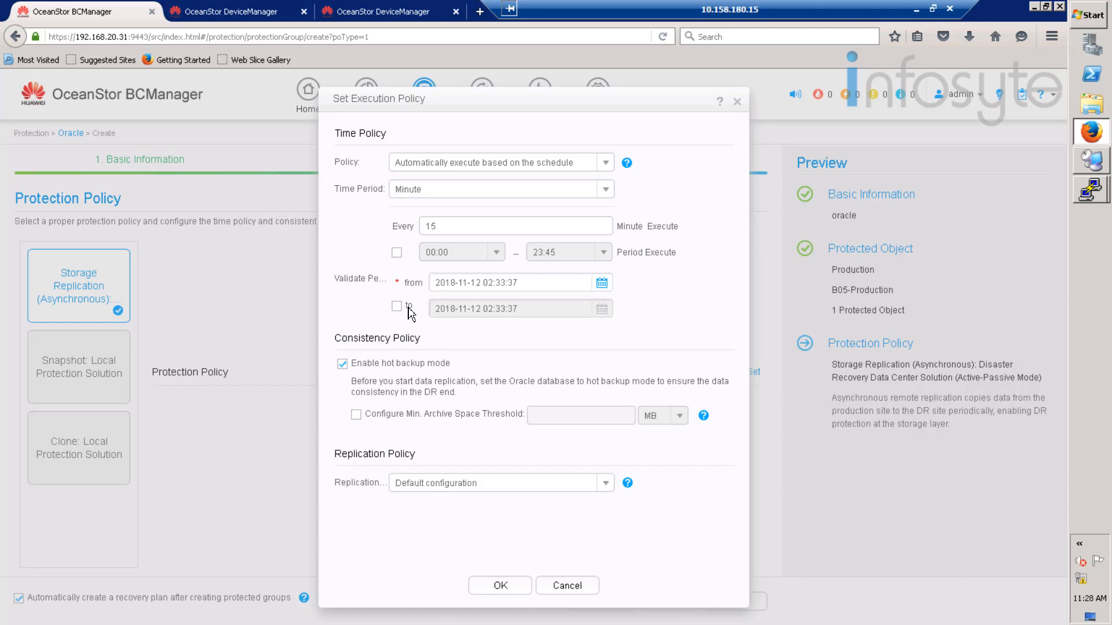
{"action": "left_click", "coordinate": [501, 586]}
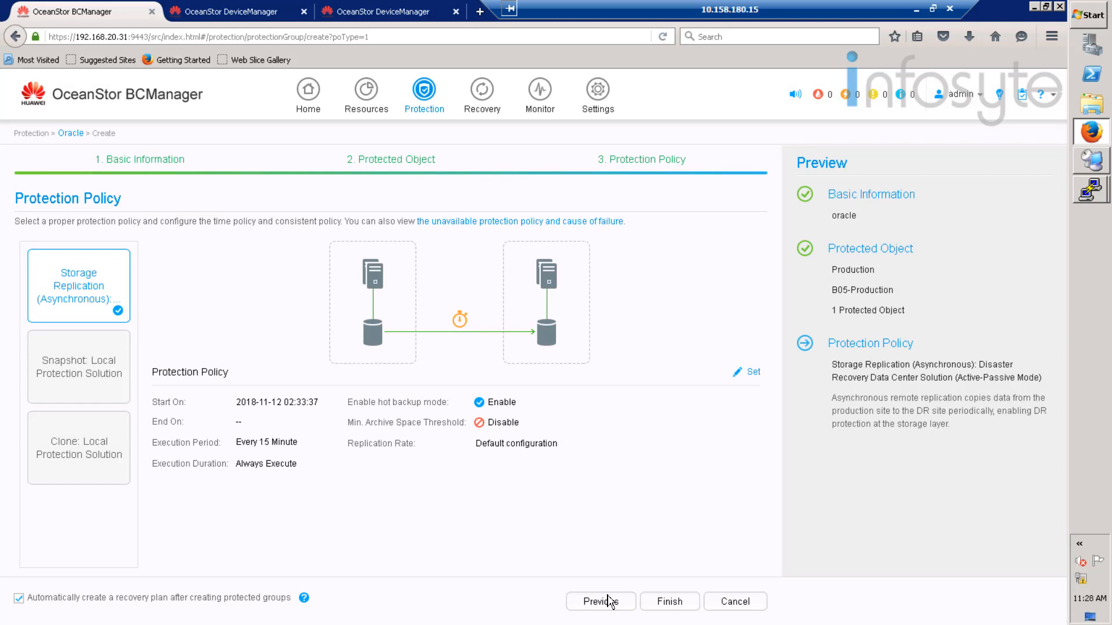
{"action": "left_click", "coordinate": [678, 604]}
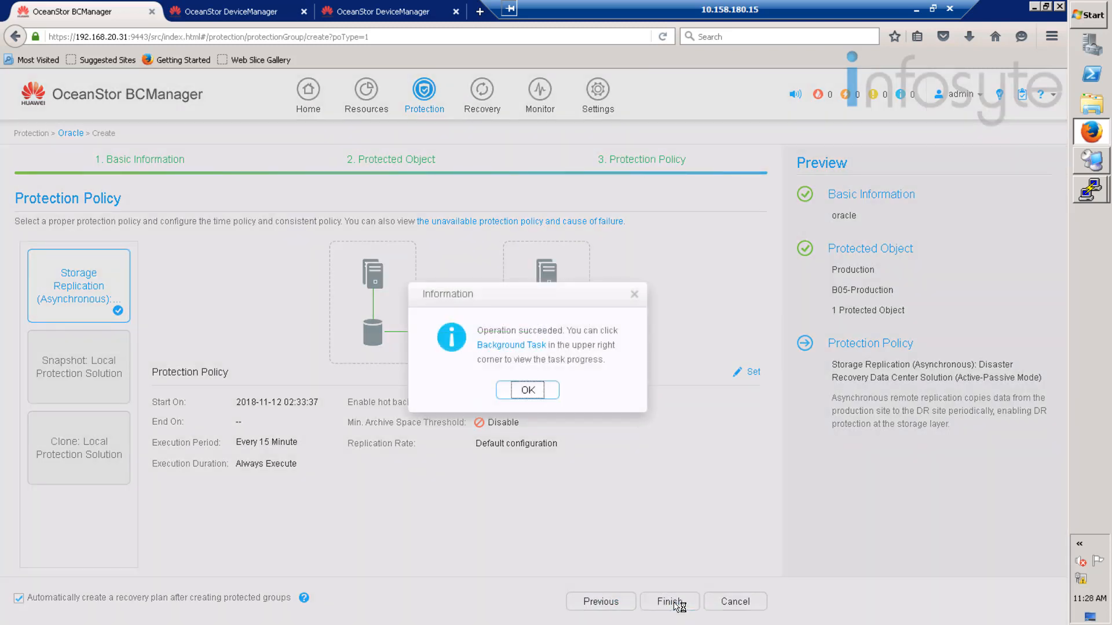
- Dismiss the success message, check the background tasks, and refresh the protection group list
{"action": "left_click", "coordinate": [528, 390]}
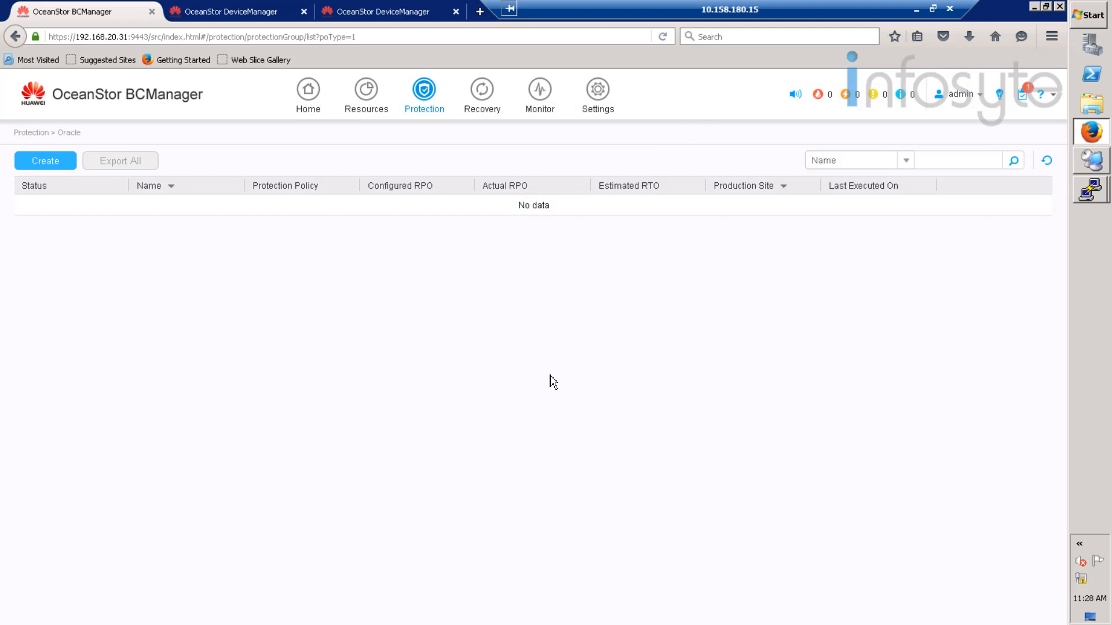
{"action": "left_click", "coordinate": [1024, 98]}
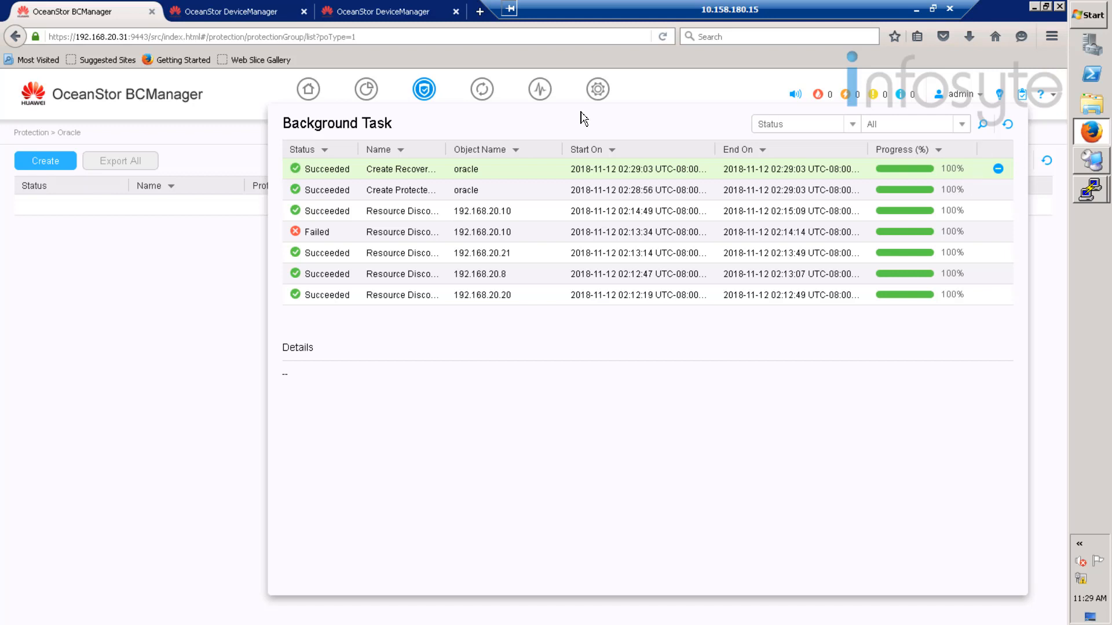
{"action": "left_click", "coordinate": [168, 267]}
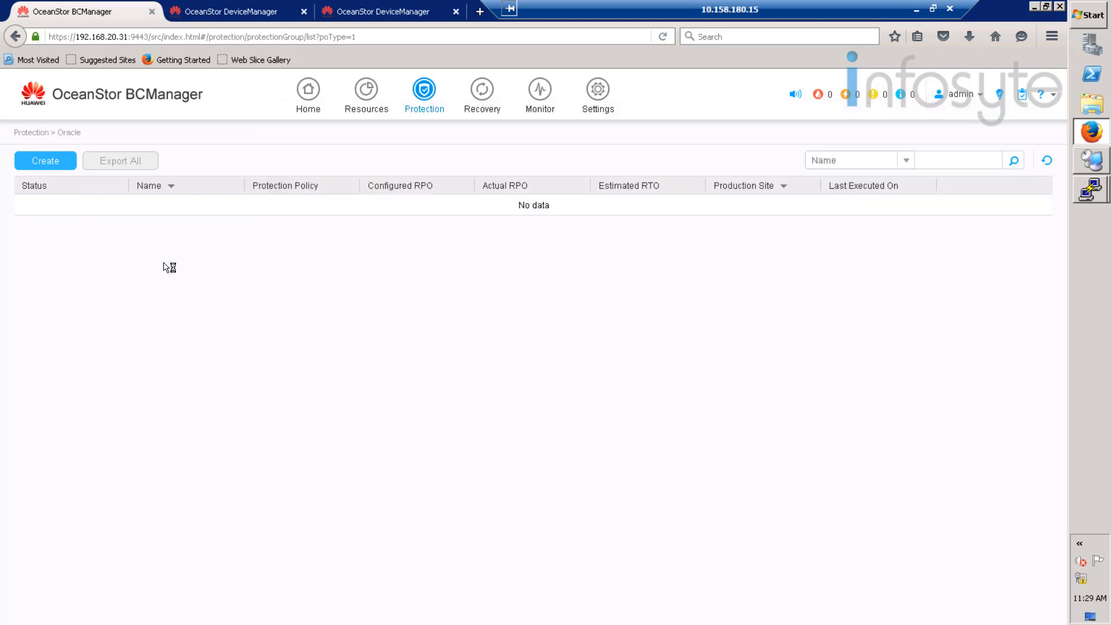
{"action": "left_click", "coordinate": [1046, 161]}
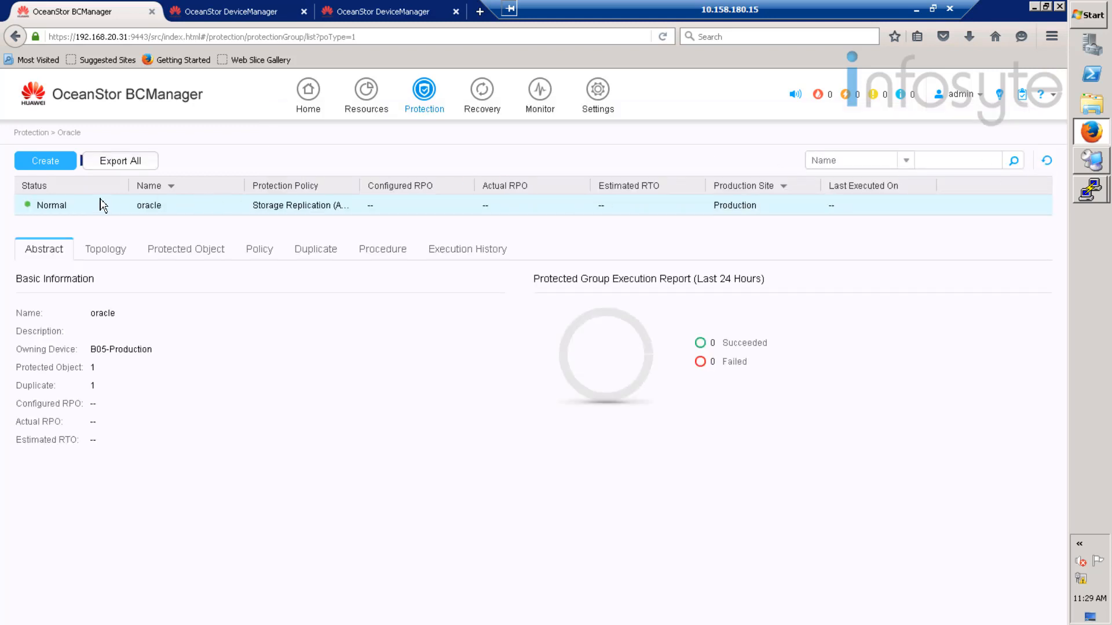
- Review the oracle group's topology, protected objects, policy, steps and history, then view Recovery plans
{"action": "left_click", "coordinate": [121, 253]}
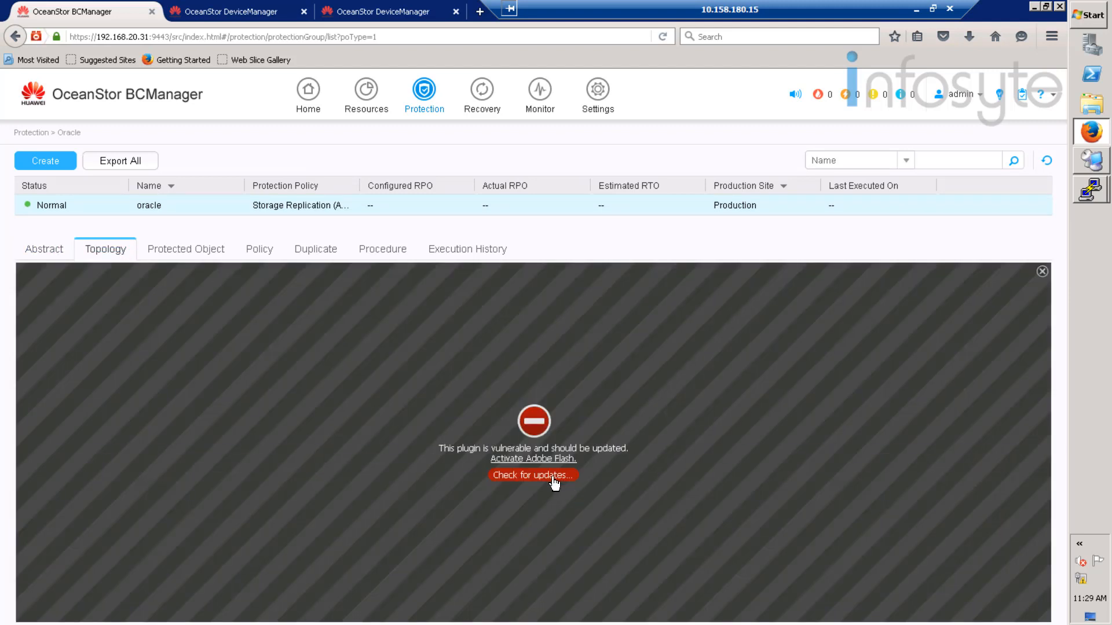
{"action": "left_click", "coordinate": [549, 460]}
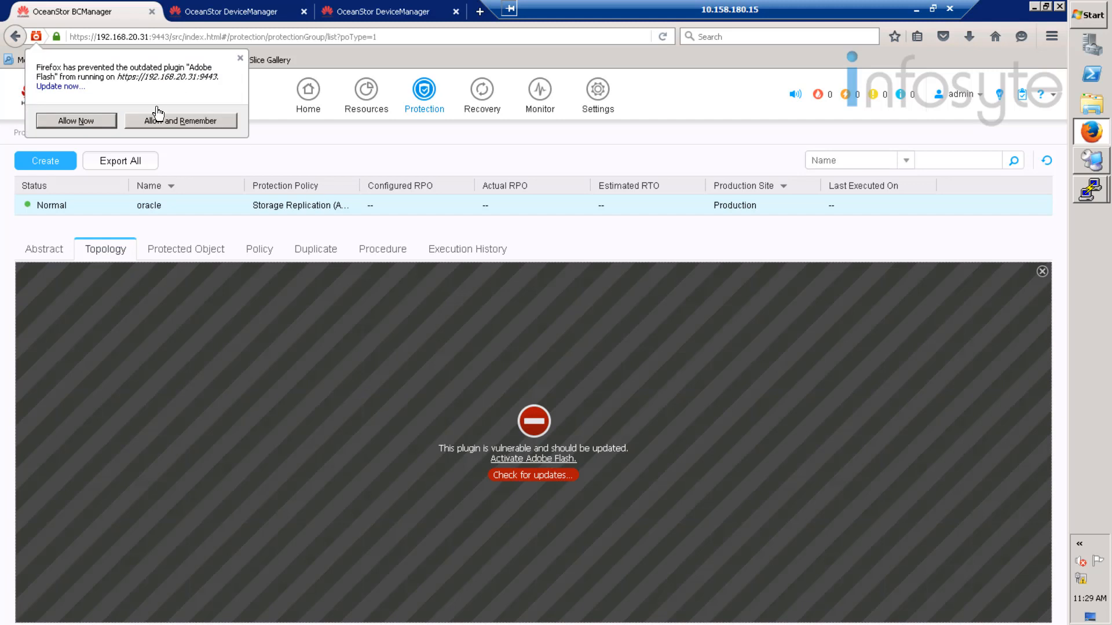
{"action": "left_click", "coordinate": [189, 124]}
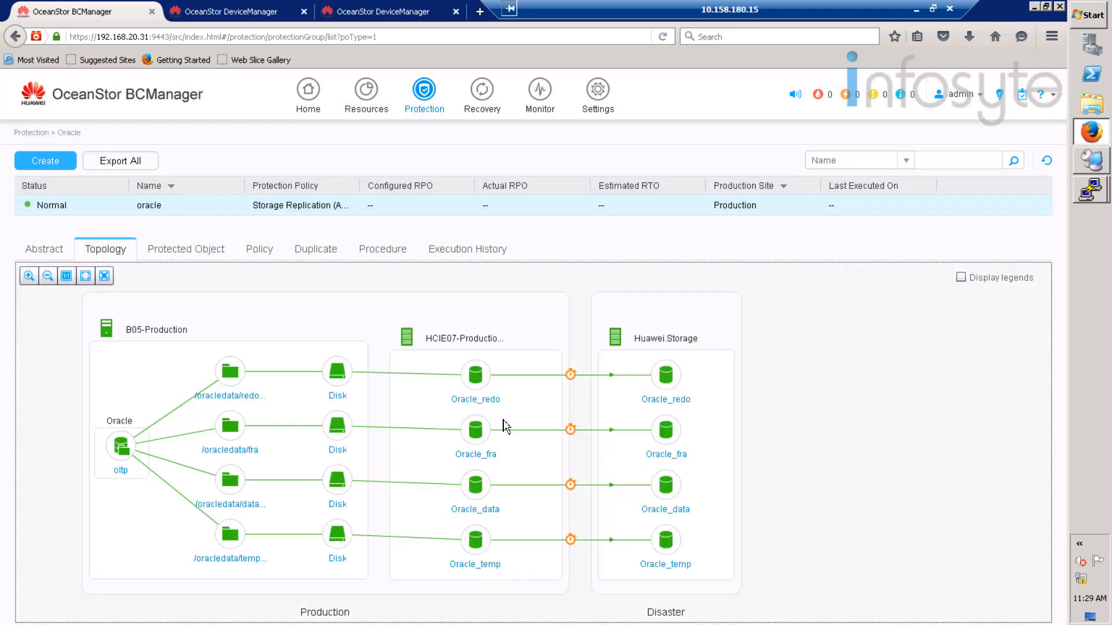
{"action": "left_click", "coordinate": [185, 250]}
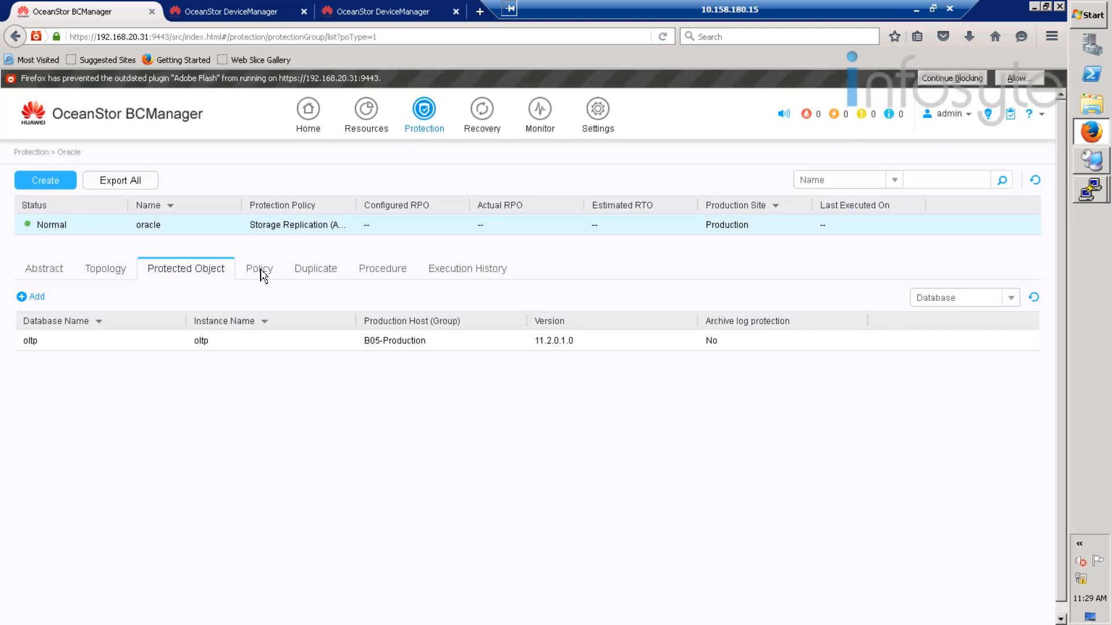
{"action": "left_click", "coordinate": [262, 275]}
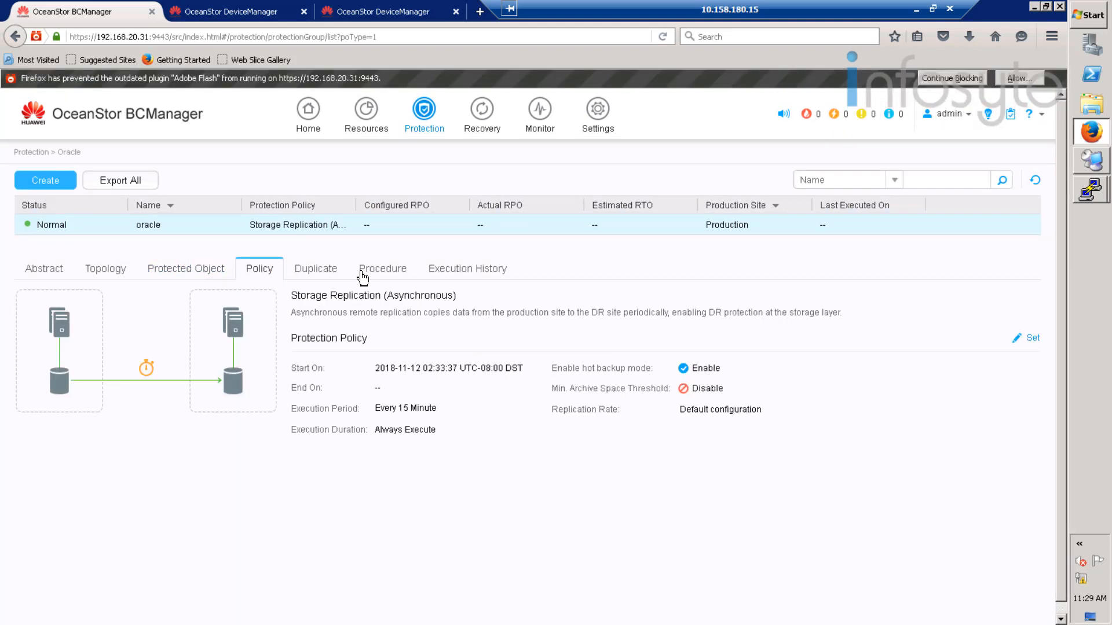
{"action": "left_click", "coordinate": [383, 277]}
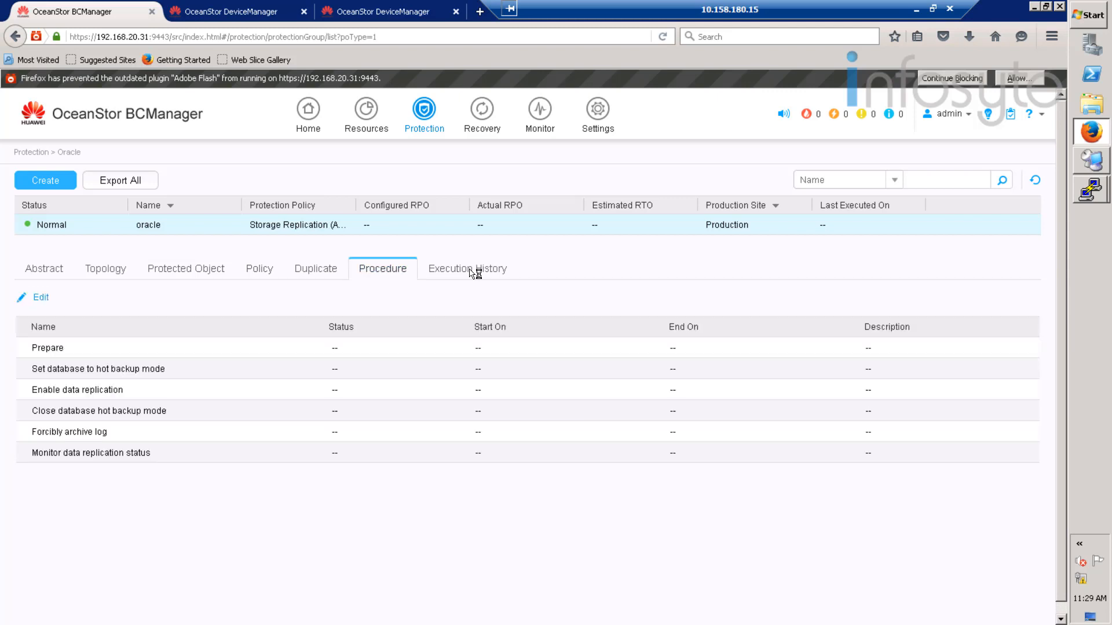
{"action": "left_click", "coordinate": [473, 274]}
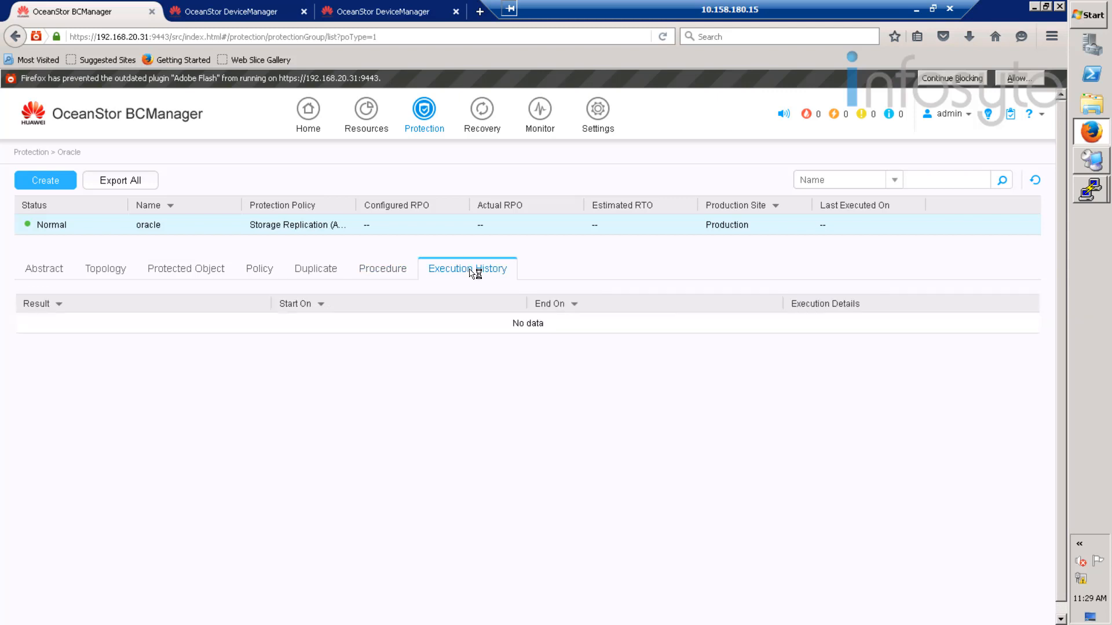
{"action": "left_click", "coordinate": [493, 122]}
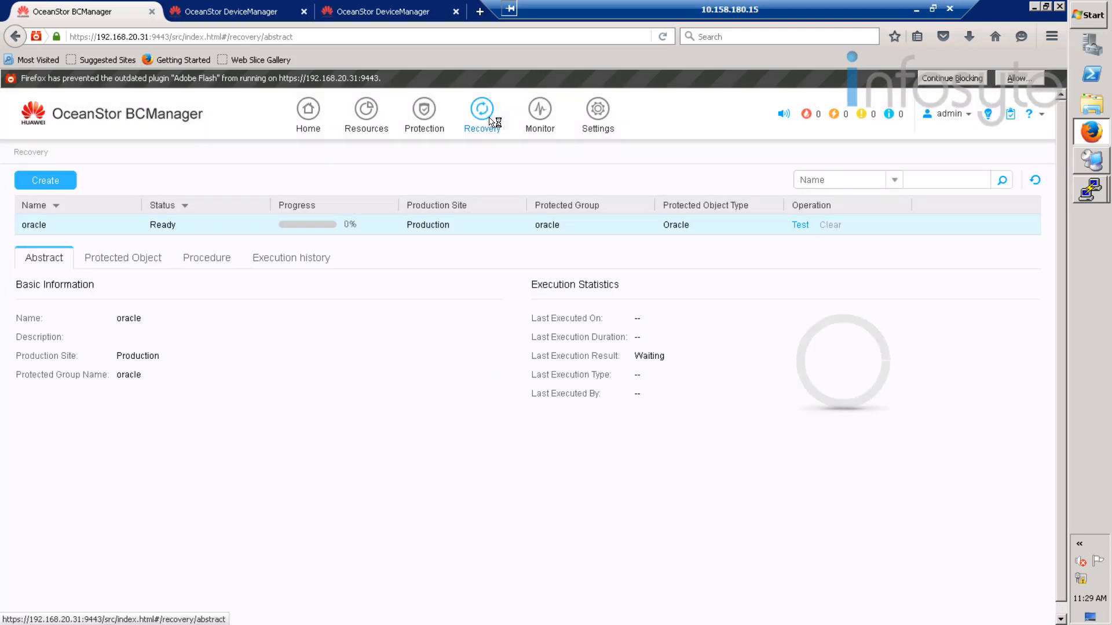
- Test the oracle recovery plan on DR site Disaster with host B05-Disaster, confirming the warnings
{"action": "left_click", "coordinate": [800, 225]}
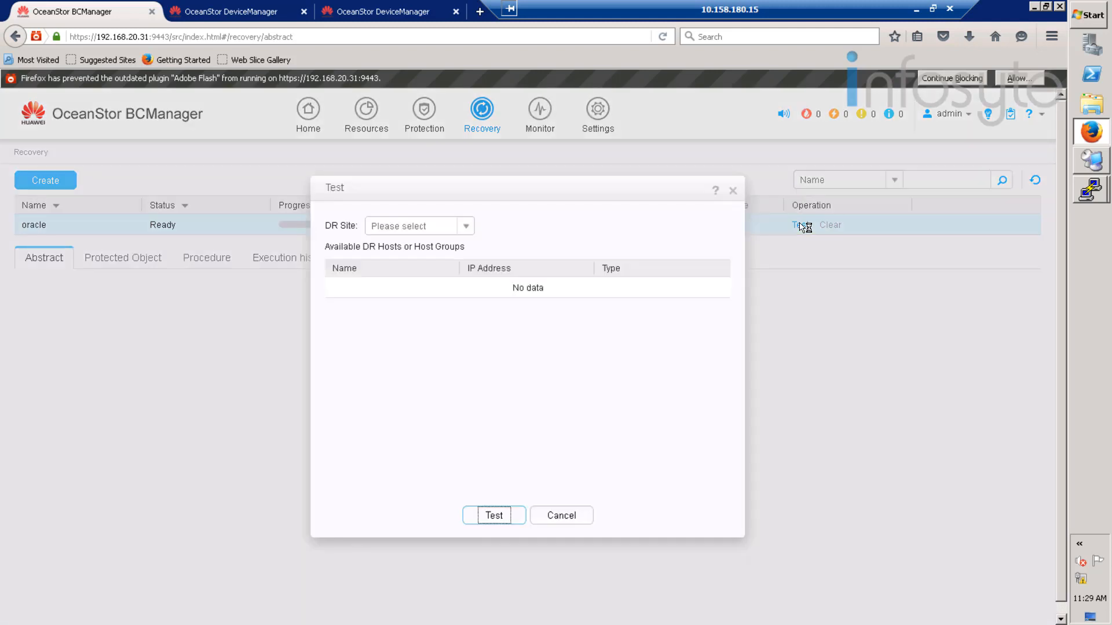
{"action": "left_click", "coordinate": [466, 227]}
{"action": "left_click", "coordinate": [413, 246]}
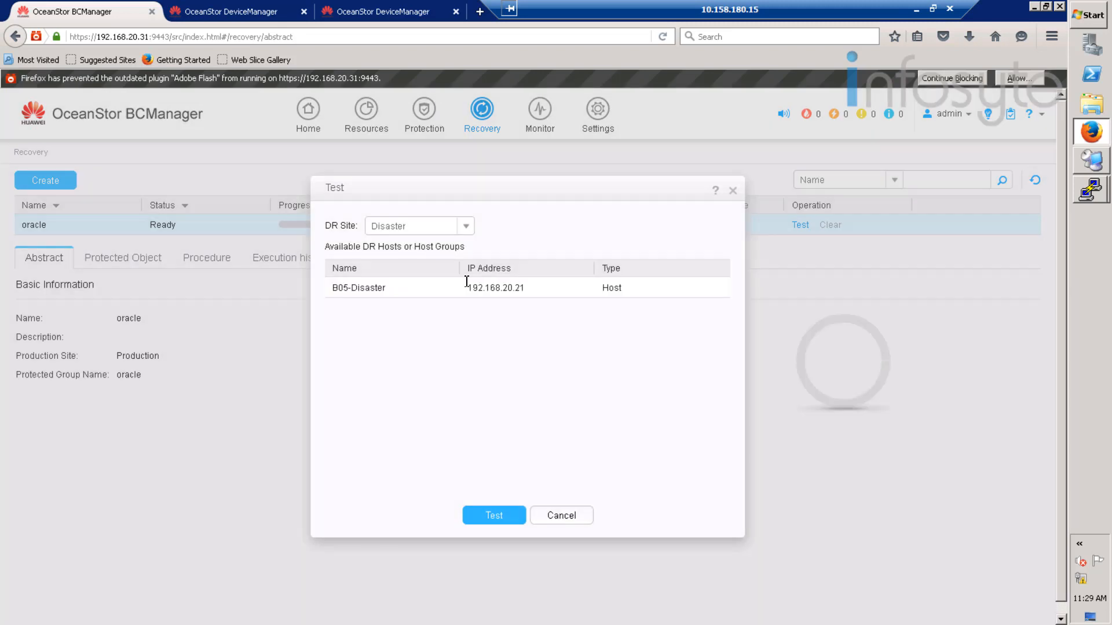
{"action": "left_click", "coordinate": [445, 296]}
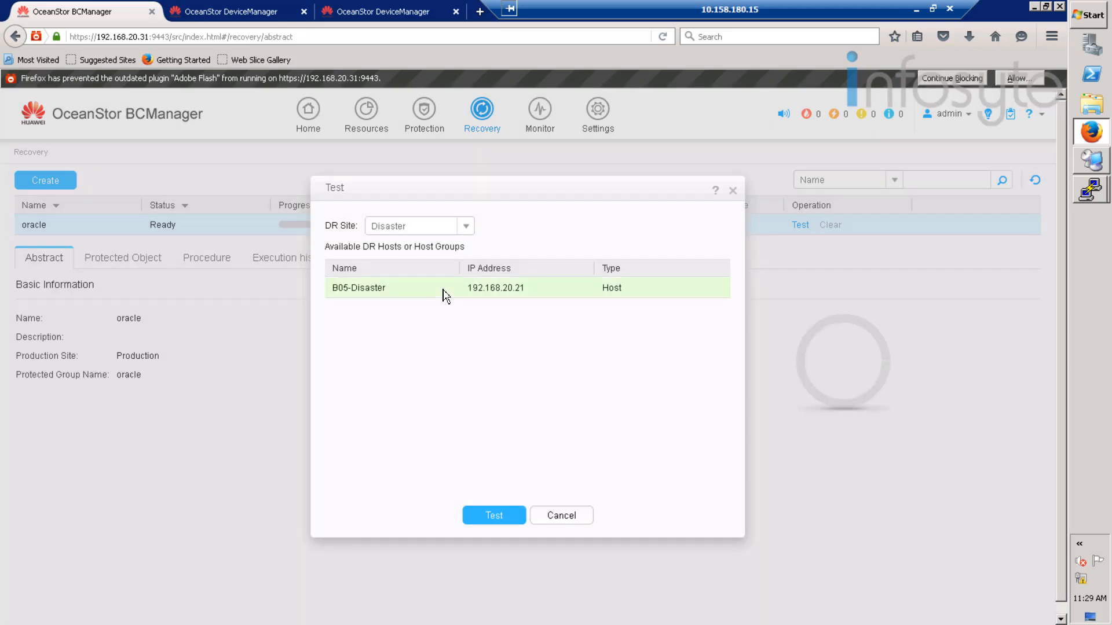
{"action": "left_click", "coordinate": [496, 519]}
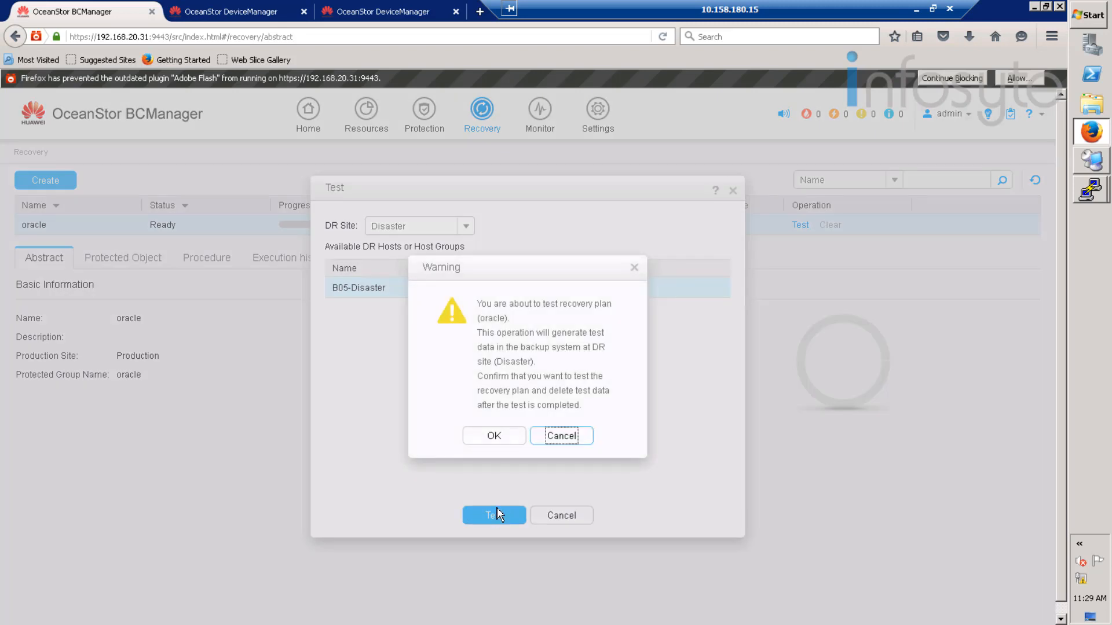
{"action": "left_click", "coordinate": [499, 440]}
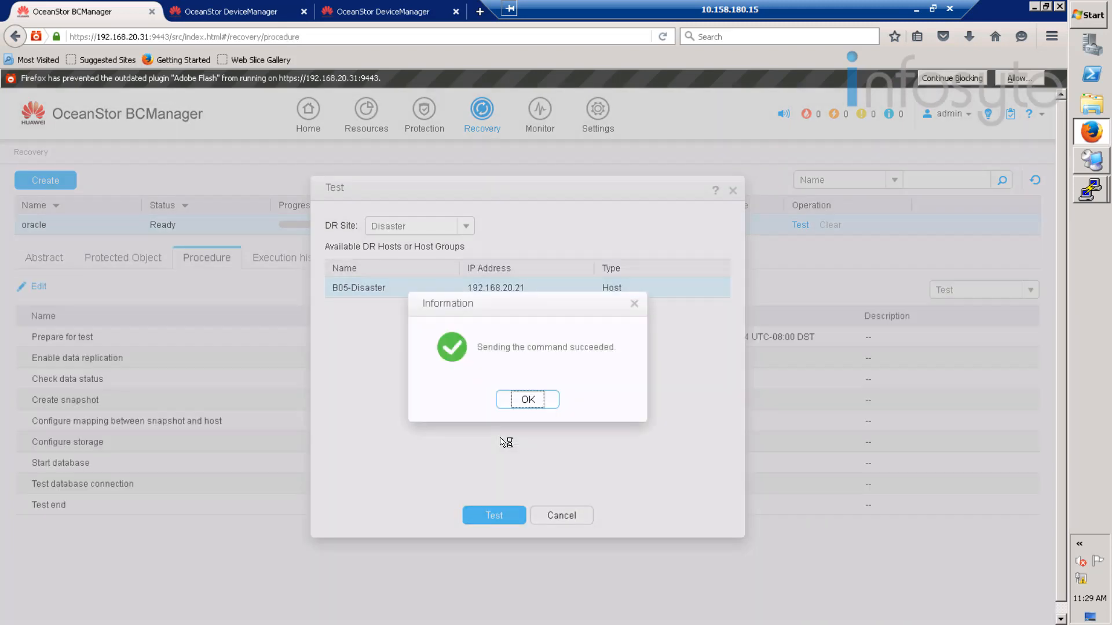
{"action": "left_click", "coordinate": [524, 402]}
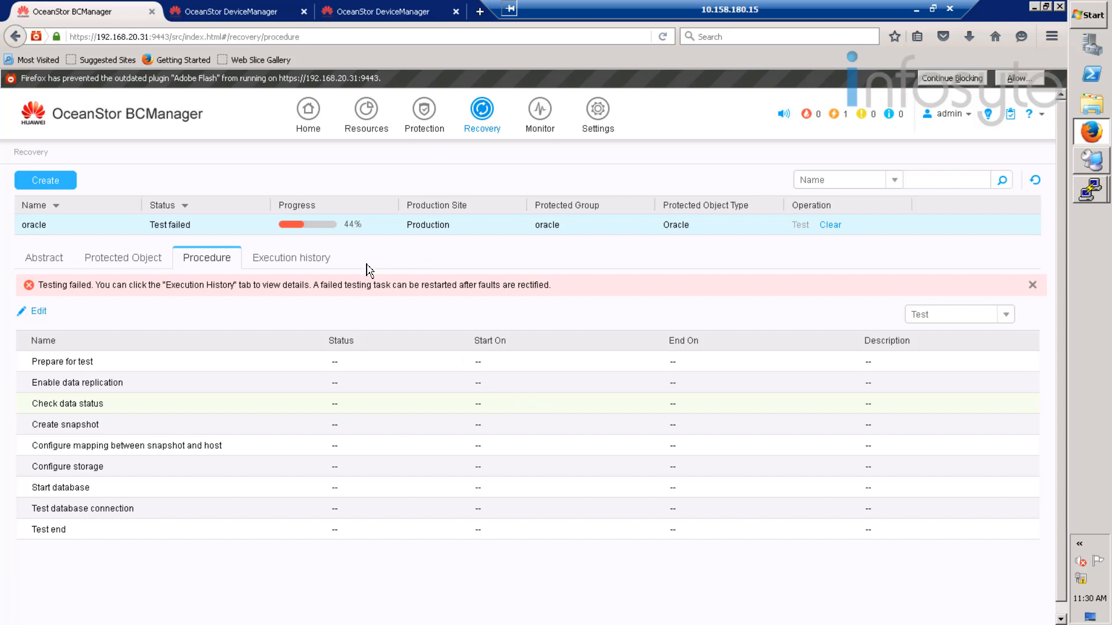
- Inspect the failed test's execution details and locate the Configure storage mount failure
{"action": "left_click", "coordinate": [292, 264]}
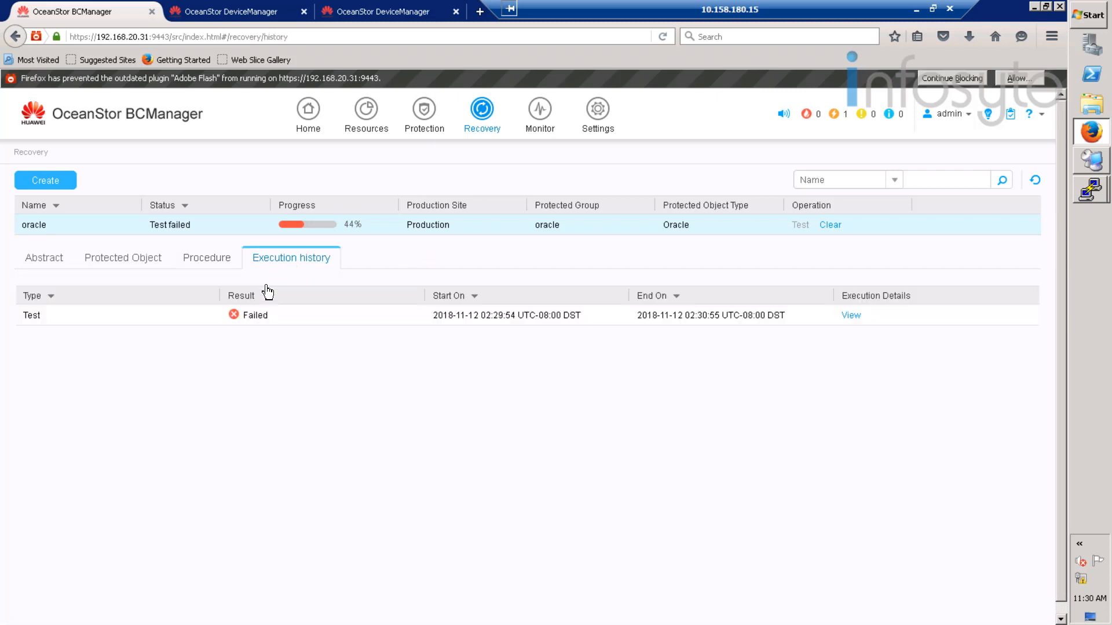
{"action": "left_click", "coordinate": [855, 316]}
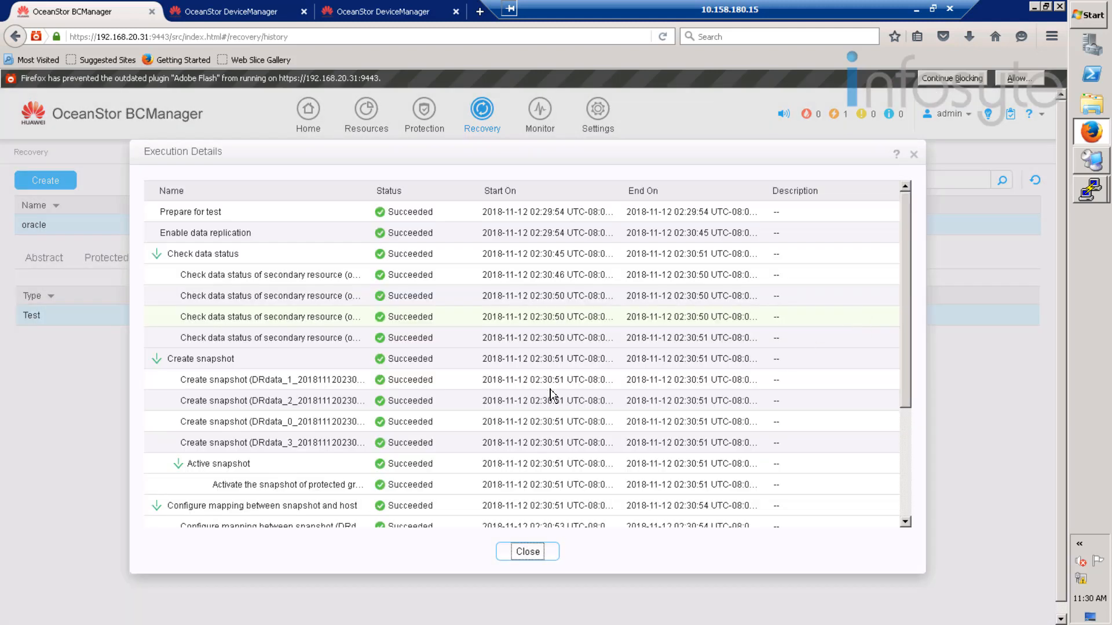
{"action": "scroll", "coordinate": [312, 485], "scroll_direction": "down", "scroll_amount": 4}
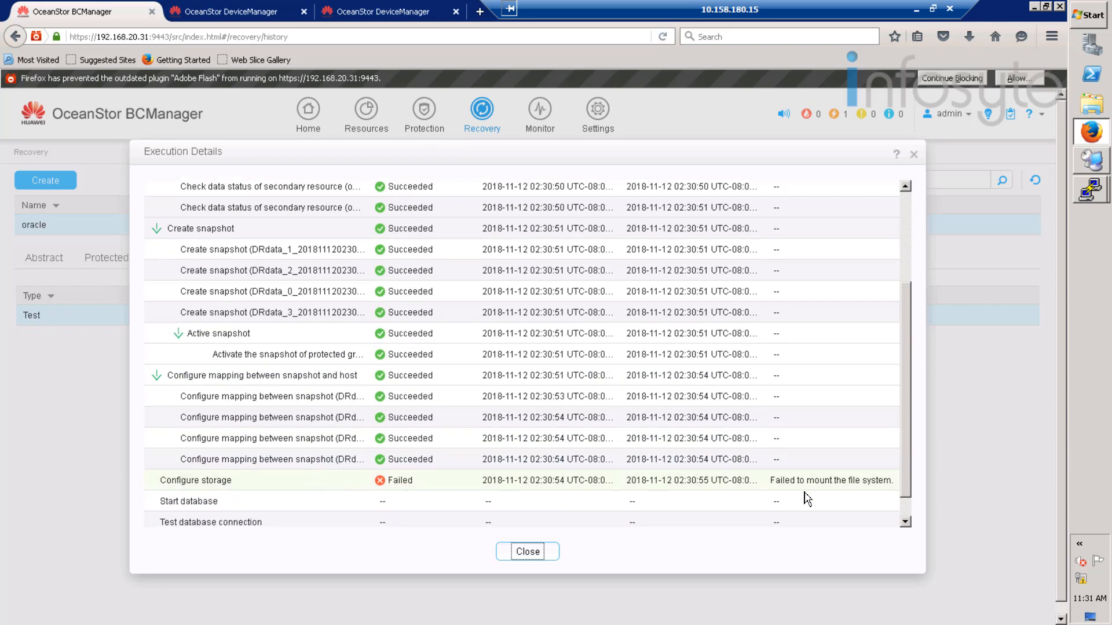
{"action": "left_click", "coordinate": [855, 483]}
{"action": "left_click_drag", "start_coordinate": [902, 486], "coordinate": [856, 488]}
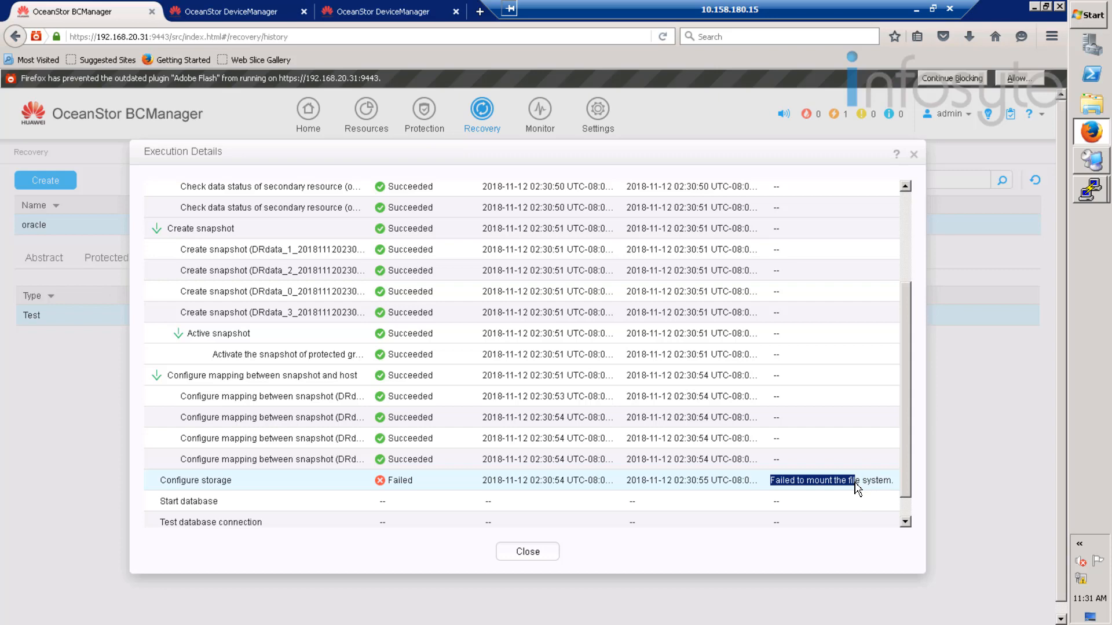
{"action": "left_click", "coordinate": [544, 553]}
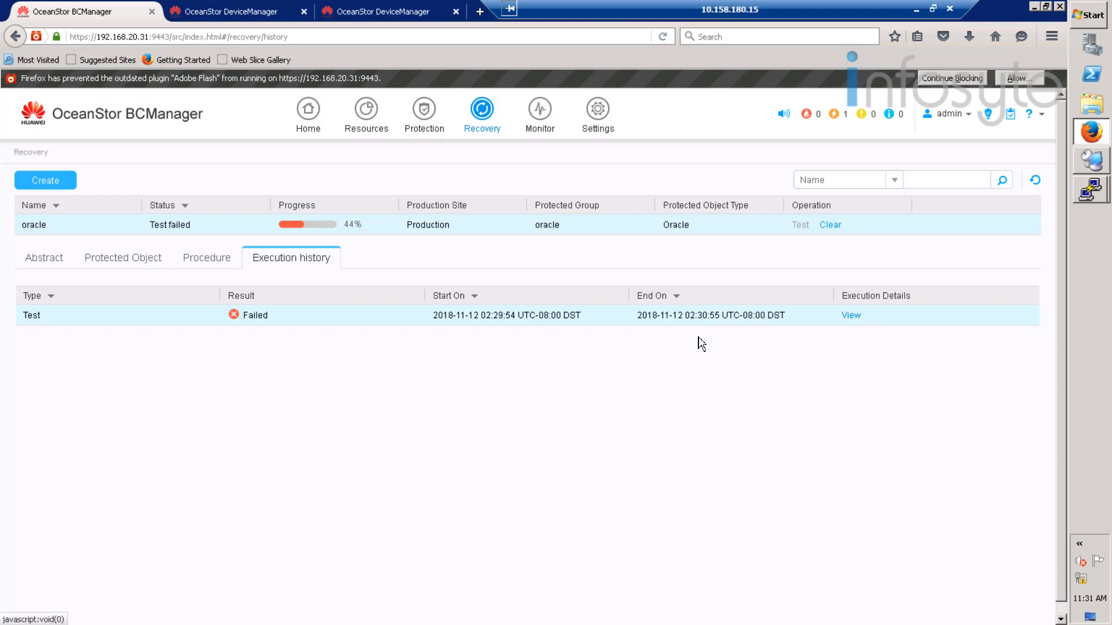
- Clear the oracle recovery plan's test data and confirm
{"action": "left_click", "coordinate": [832, 226]}
{"action": "left_click", "coordinate": [499, 431]}
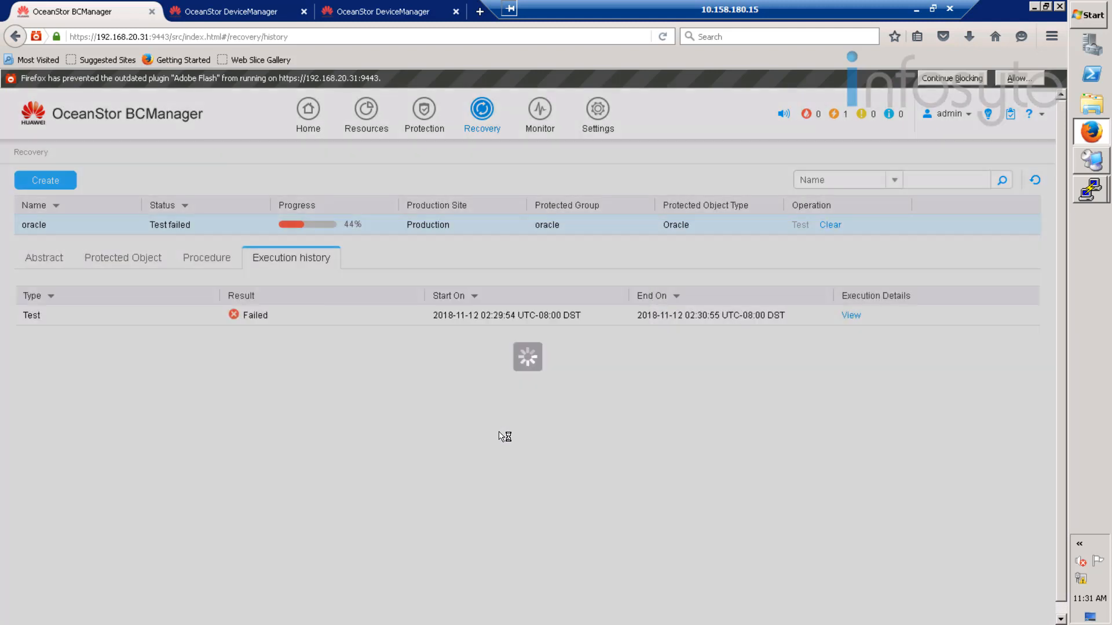
{"action": "left_click", "coordinate": [527, 401]}
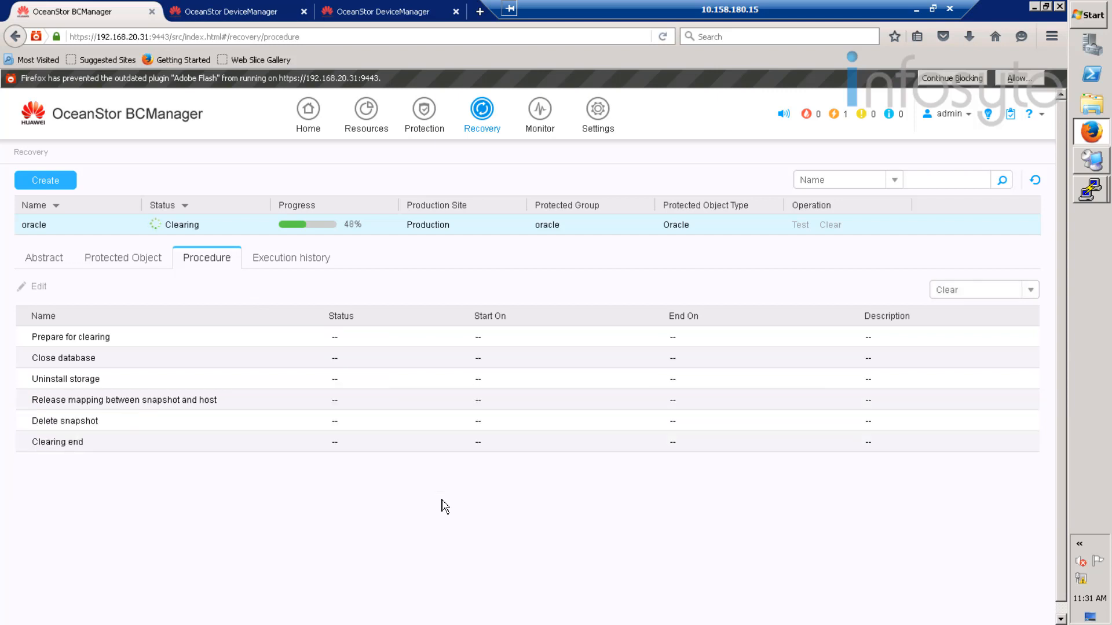
- Sign in to DeviceManager as admin with the password and a fresh verification code, then view Provisioning
{"action": "left_click", "coordinate": [367, 7]}
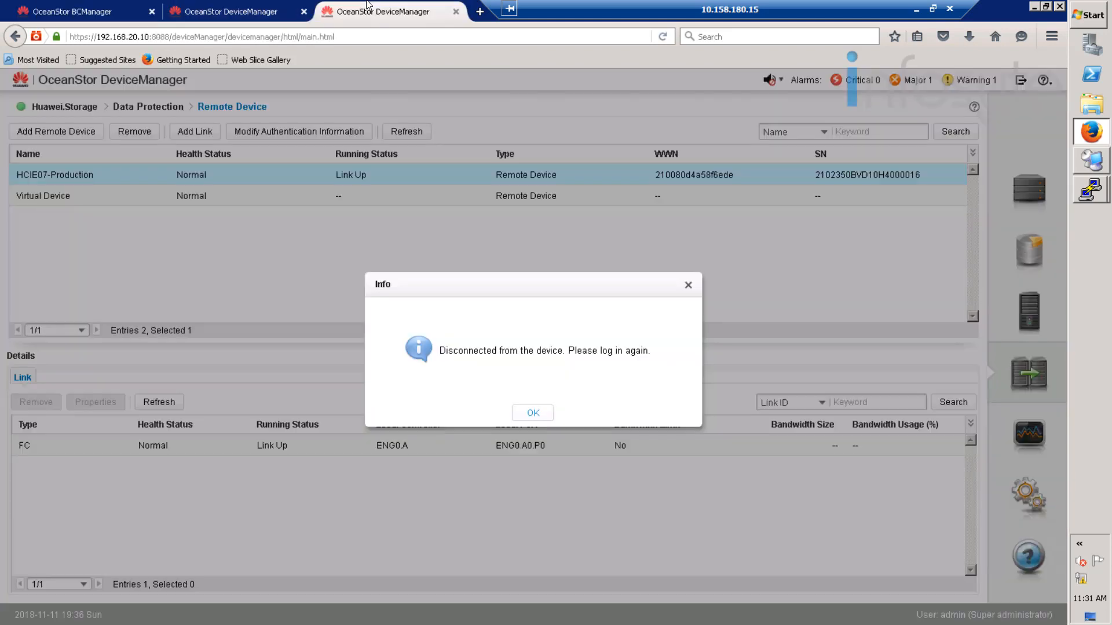
{"action": "left_click", "coordinate": [534, 417]}
{"action": "left_click", "coordinate": [547, 323]}
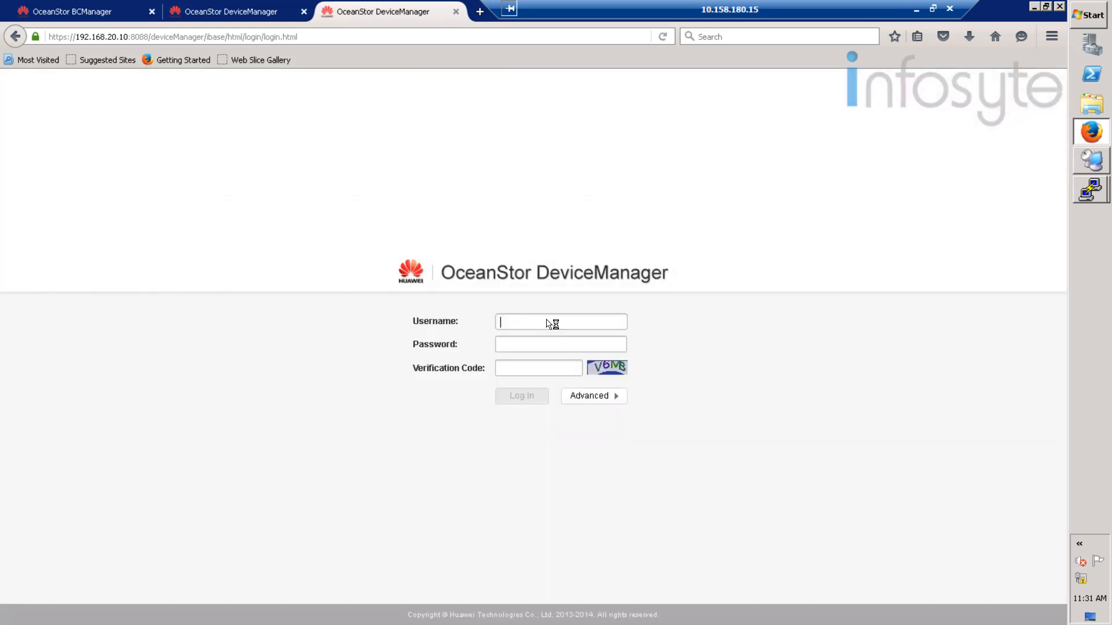
{"action": "type", "text": "admin"}
{"action": "key", "text": "Tab"}
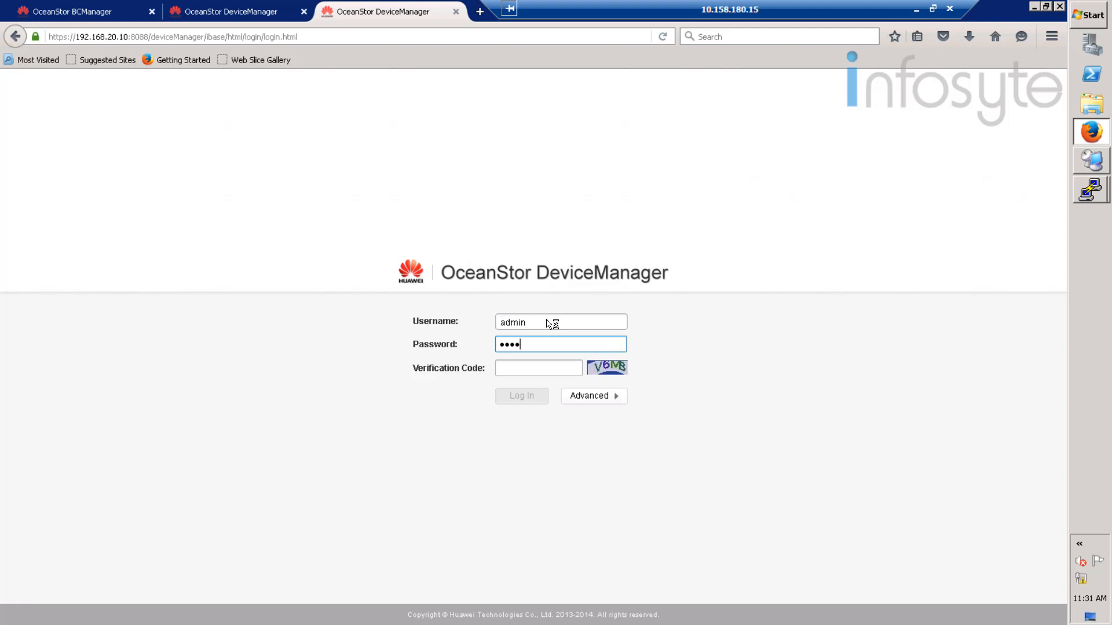
{"action": "type", "text": "••••••"}
{"action": "left_click", "coordinate": [625, 369]}
{"action": "left_click", "coordinate": [542, 367]}
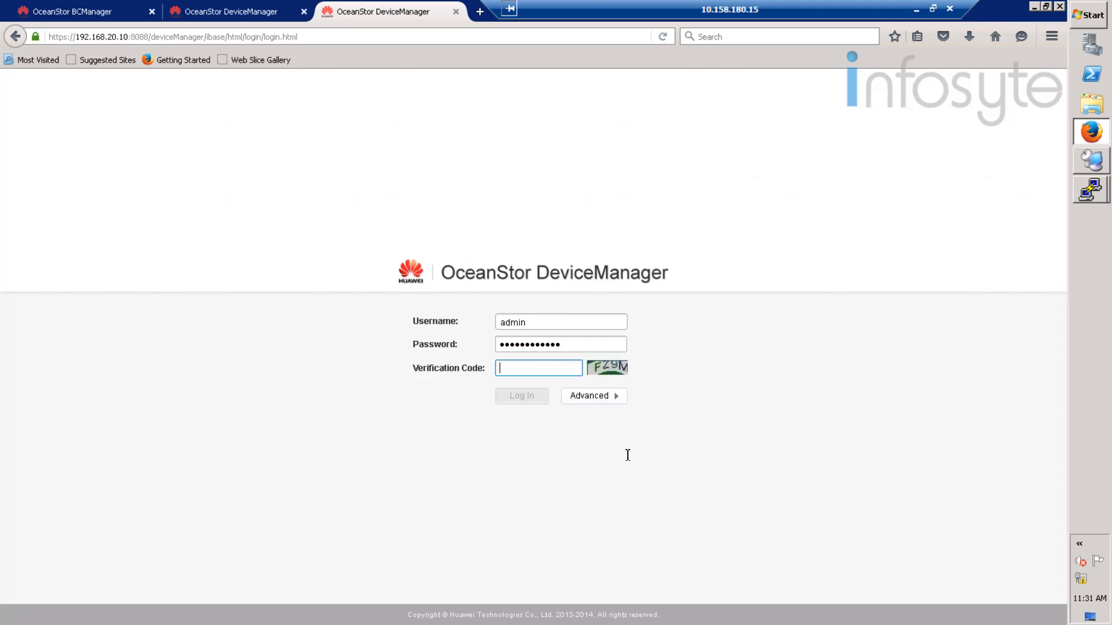
{"action": "type", "text": "Fz"}
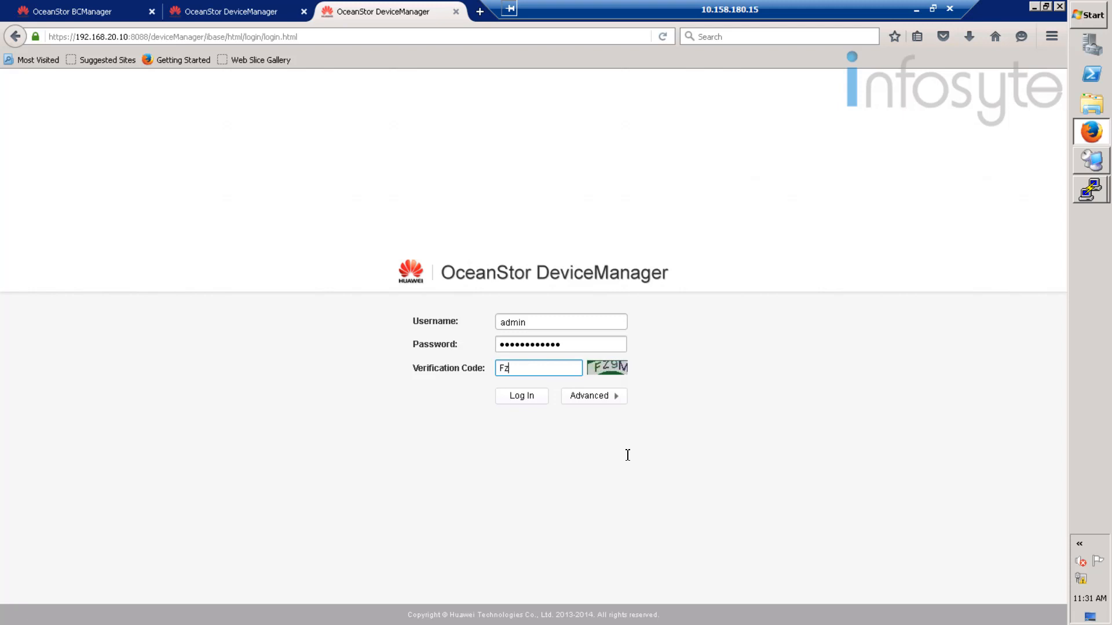
{"action": "type", "text": "9M"}
{"action": "left_click", "coordinate": [523, 398]}
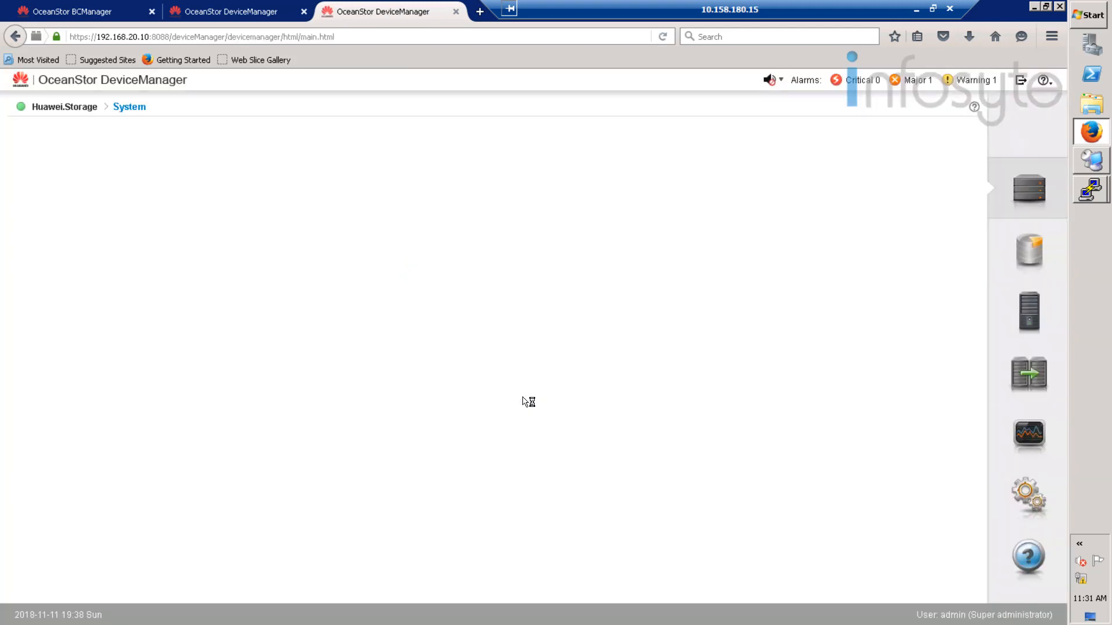
{"action": "left_click", "coordinate": [1029, 255]}
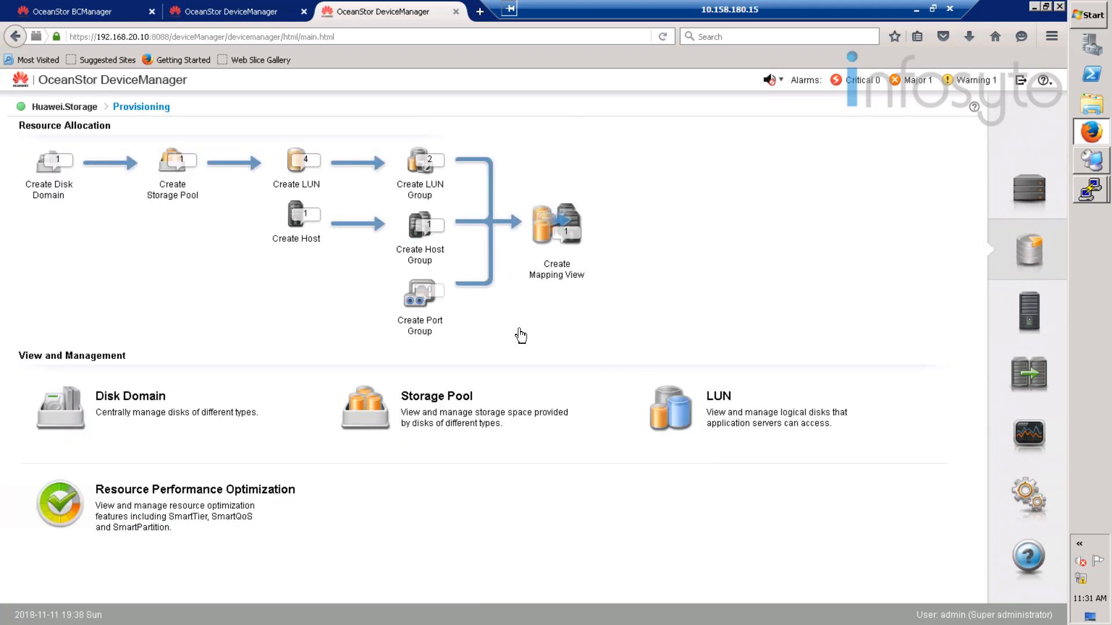
{"action": "left_click", "coordinate": [244, 12]}
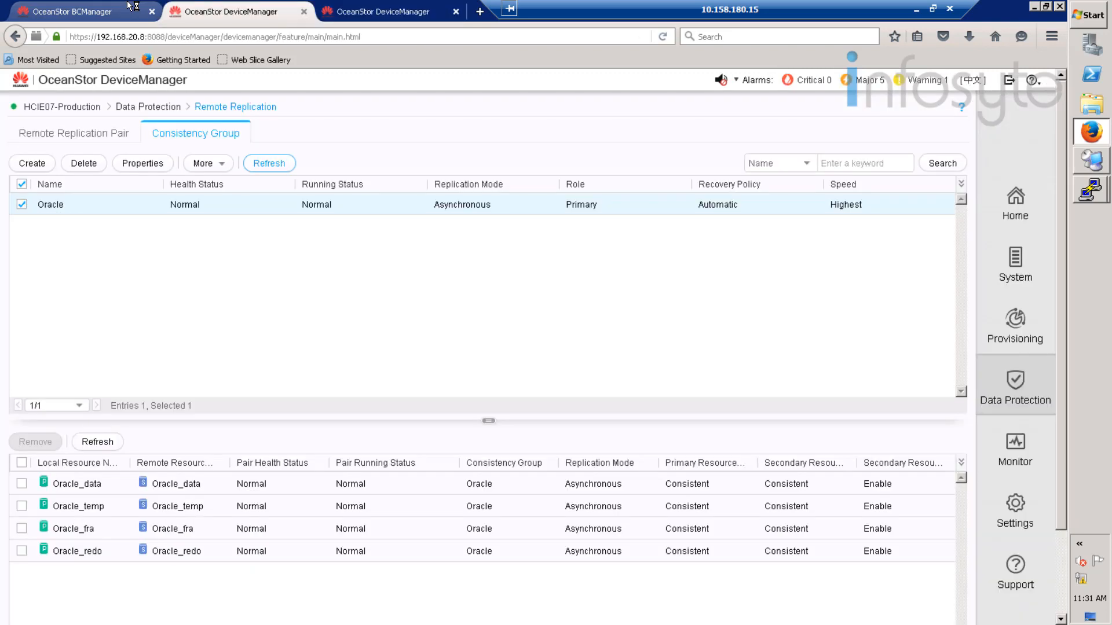
{"action": "left_click", "coordinate": [115, 11]}
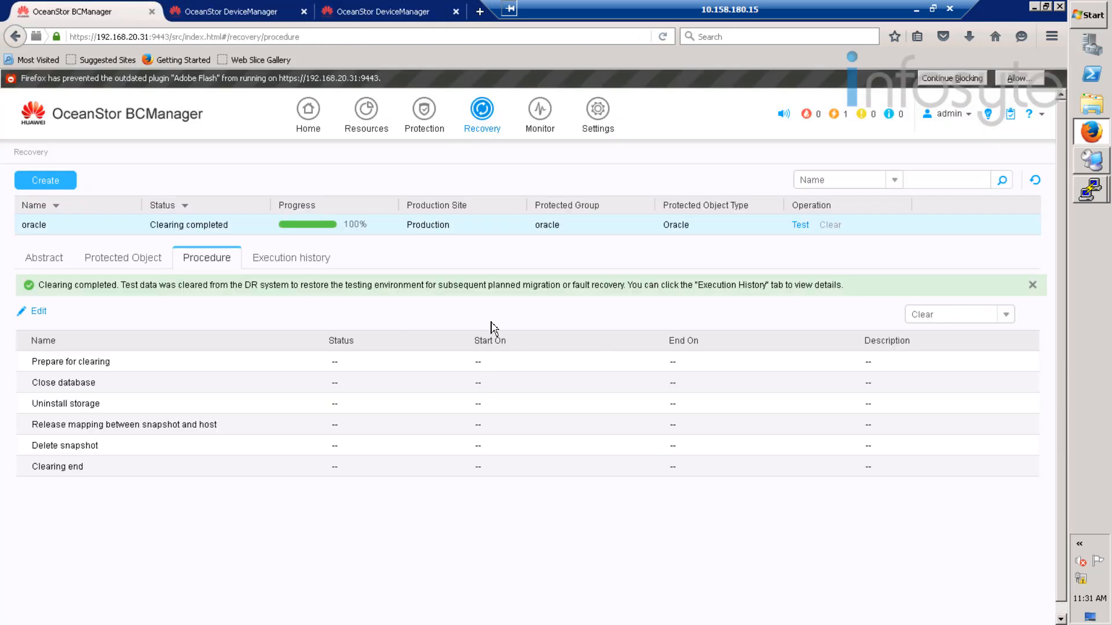
{"action": "left_click", "coordinate": [403, 7]}
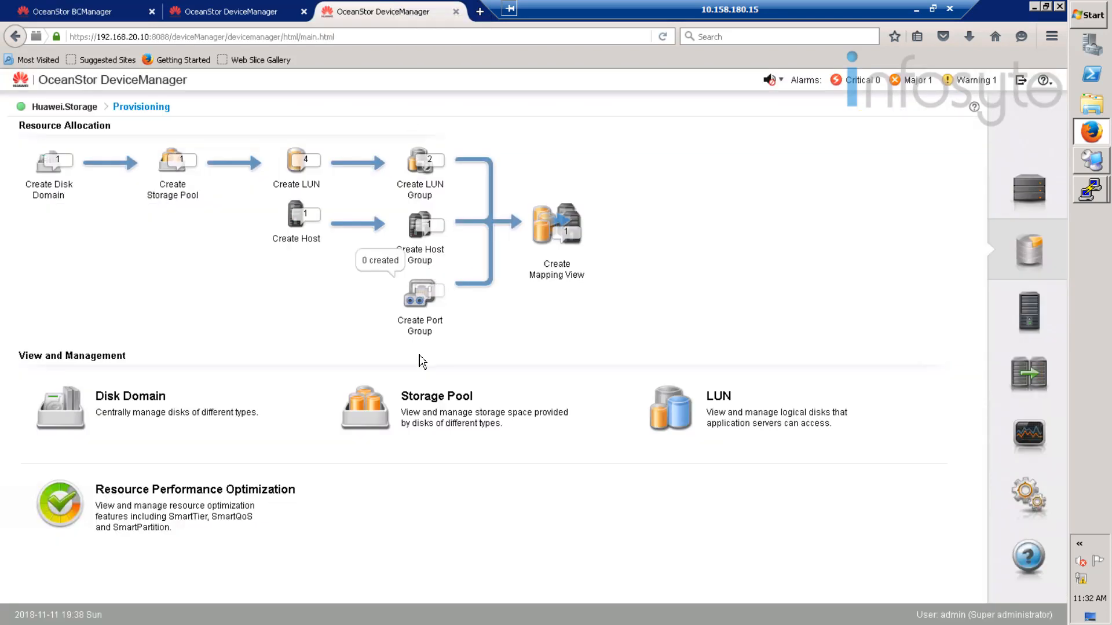
{"action": "left_click", "coordinate": [1031, 314]}
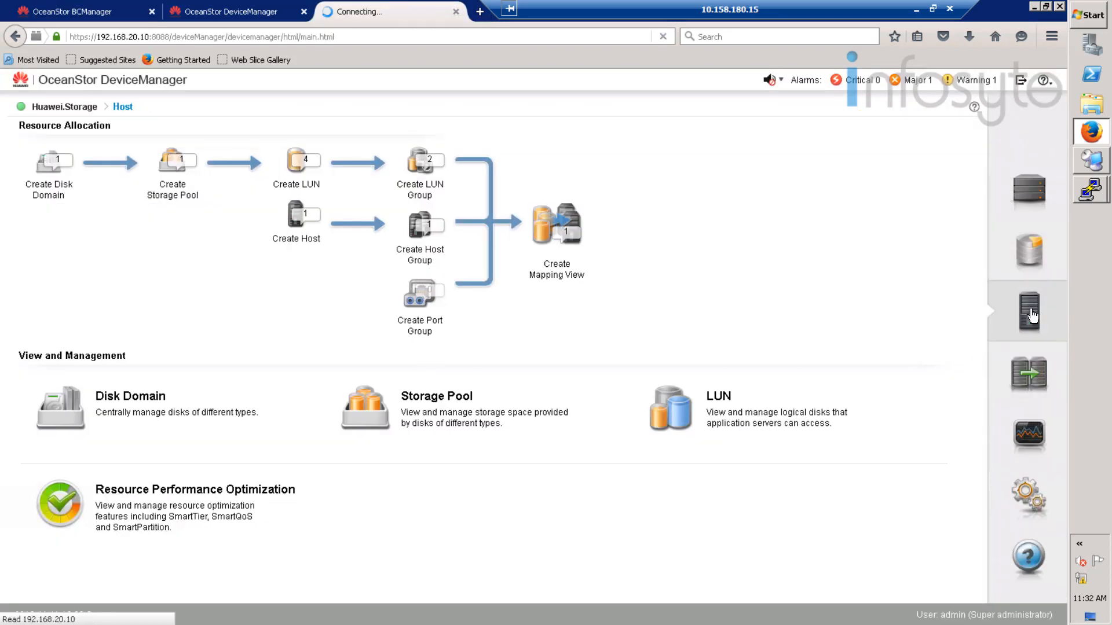
{"action": "left_click", "coordinate": [135, 159]}
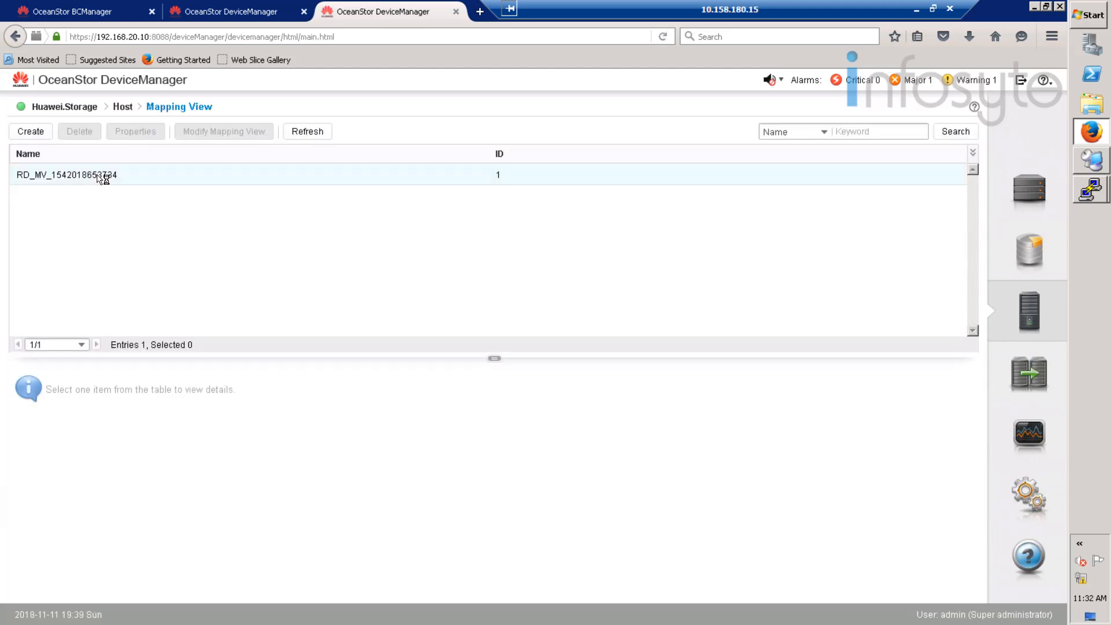
{"action": "left_click", "coordinate": [103, 177]}
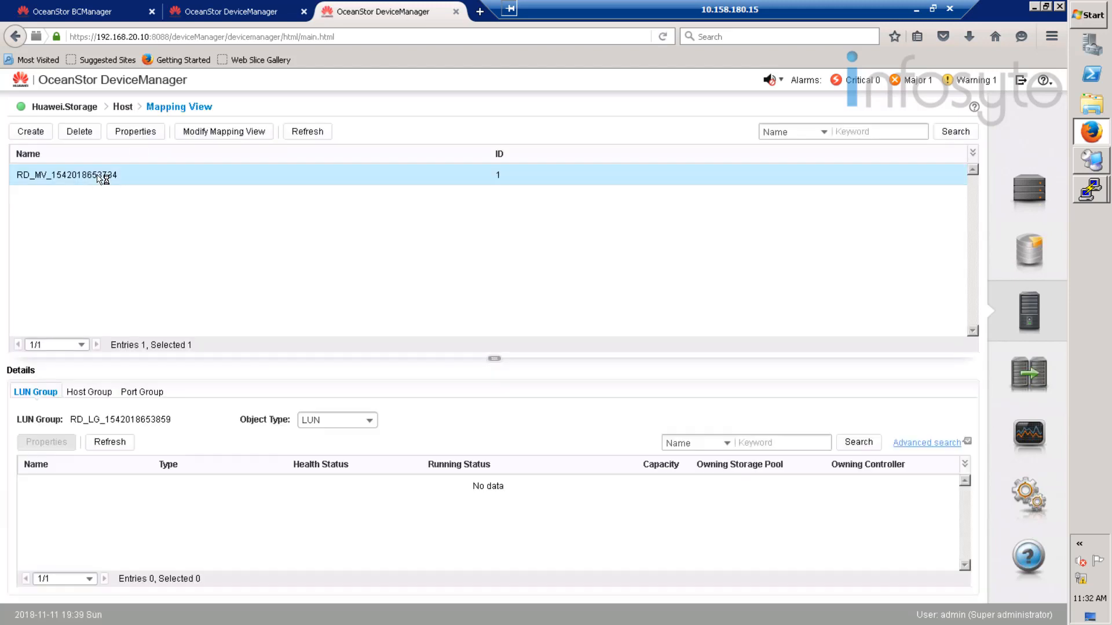
{"action": "left_click", "coordinate": [88, 394]}
{"action": "left_click", "coordinate": [151, 394]}
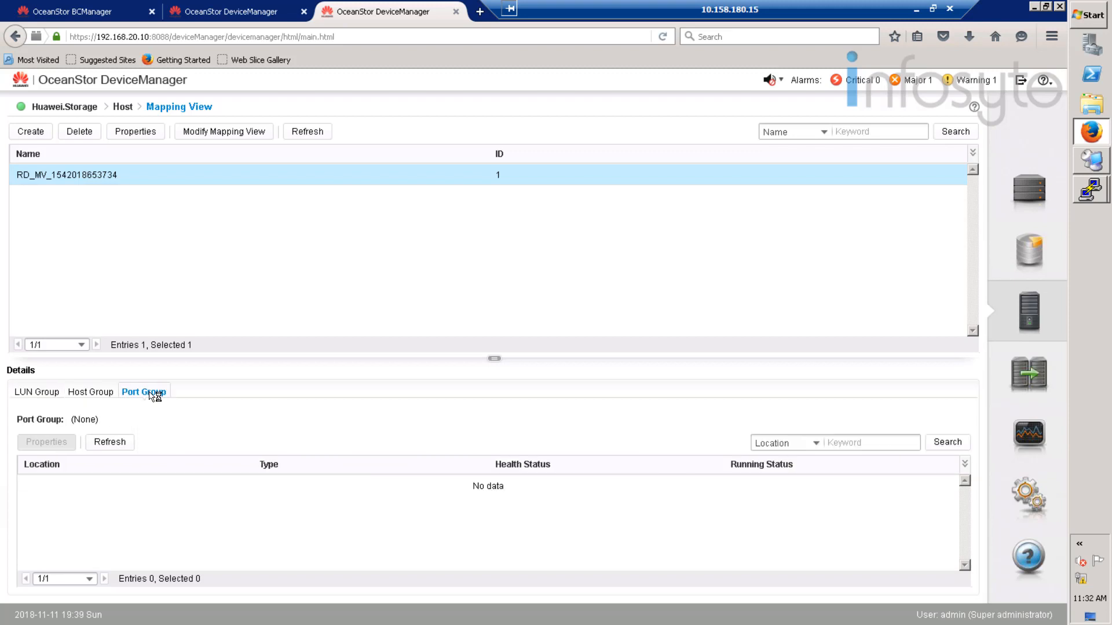
{"action": "left_click", "coordinate": [45, 393]}
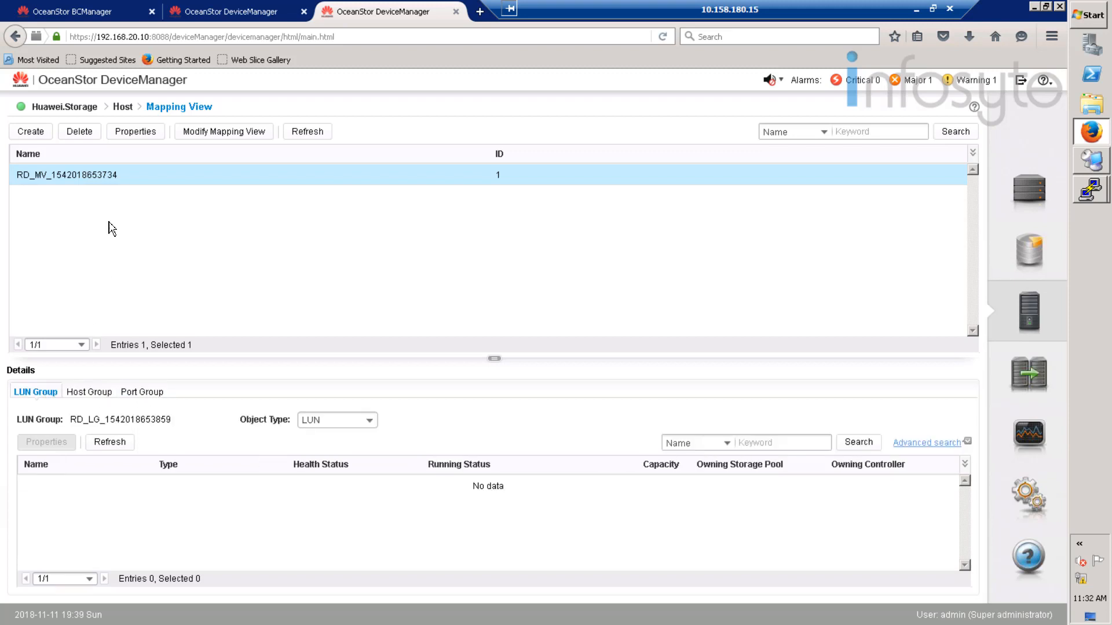
{"action": "left_click", "coordinate": [95, 136]}
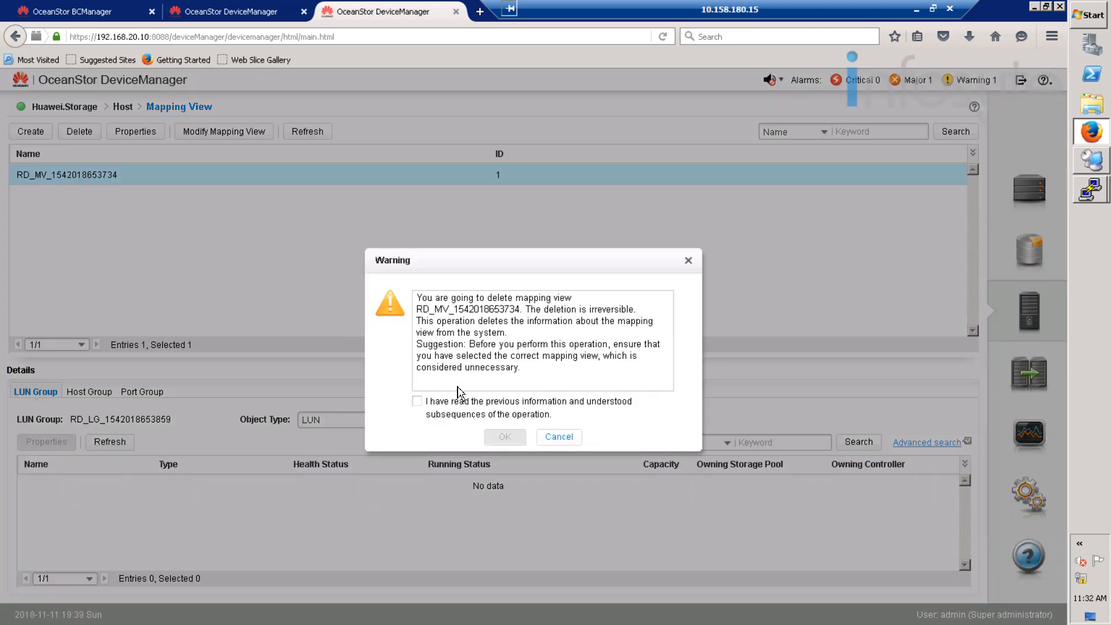
{"action": "left_click", "coordinate": [416, 401]}
{"action": "left_click", "coordinate": [505, 437]}
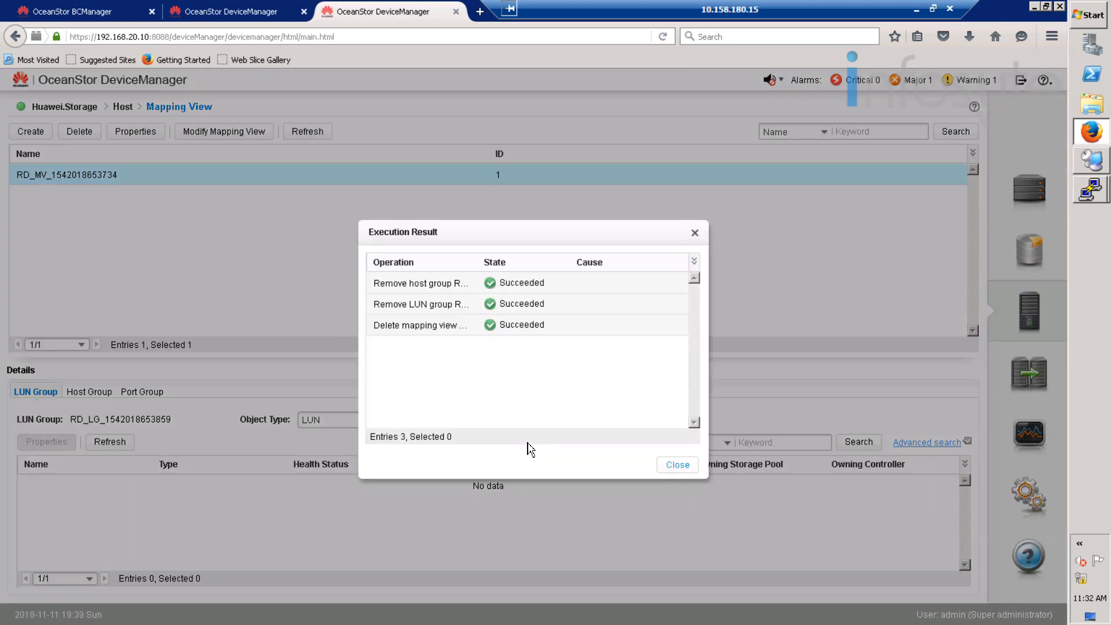
{"action": "left_click", "coordinate": [680, 467]}
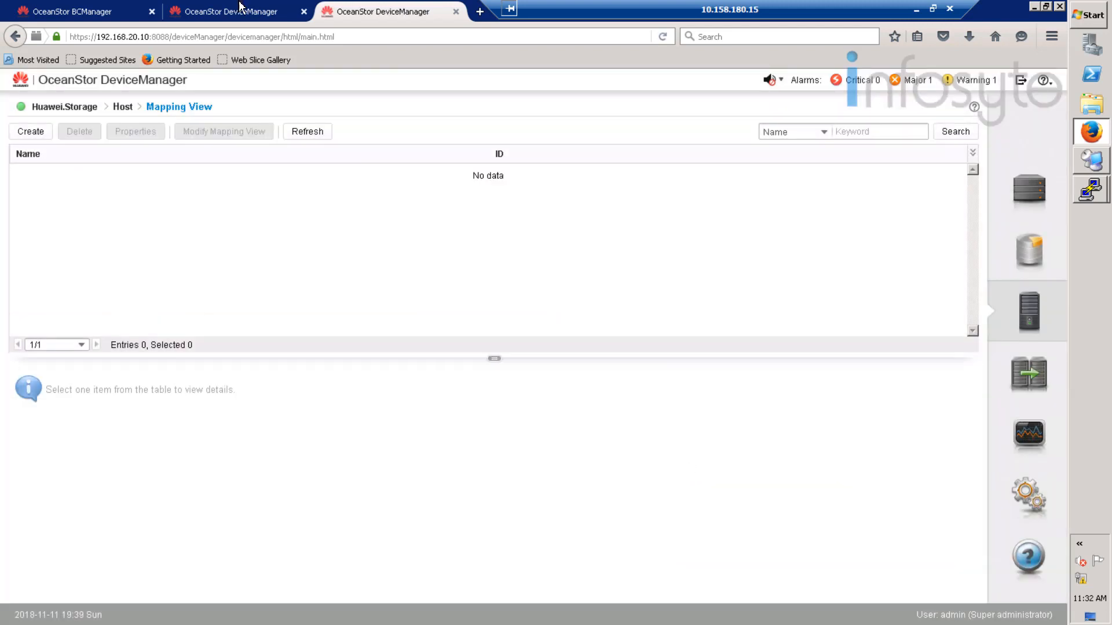
{"action": "left_click", "coordinate": [213, 7]}
{"action": "left_click", "coordinate": [339, 5]}
{"action": "left_click", "coordinate": [123, 108]}
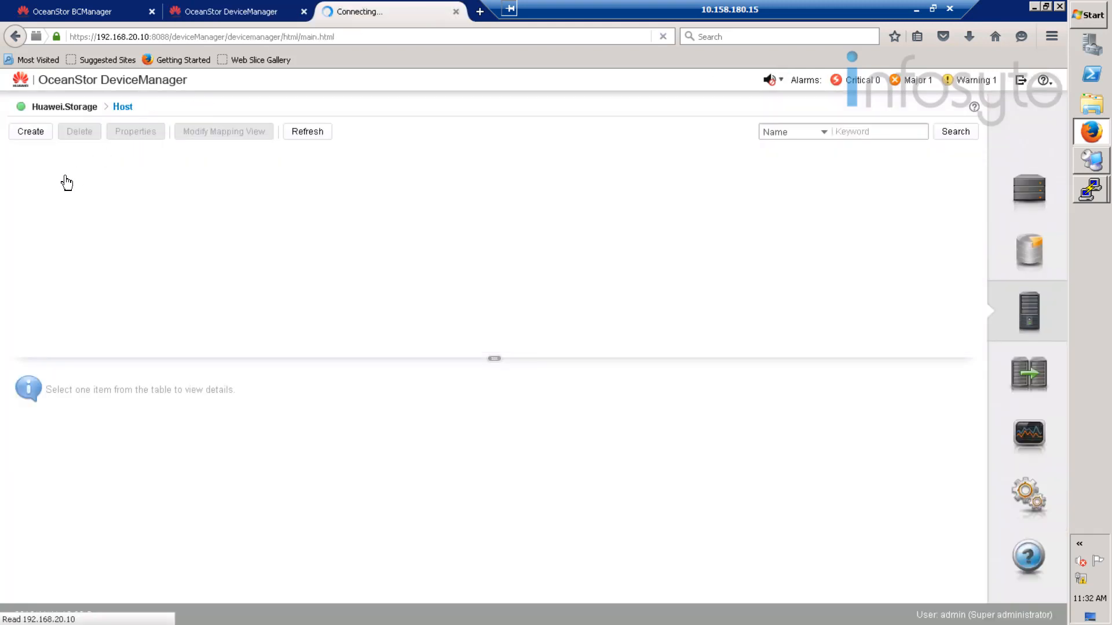
{"action": "left_click", "coordinate": [119, 253]}
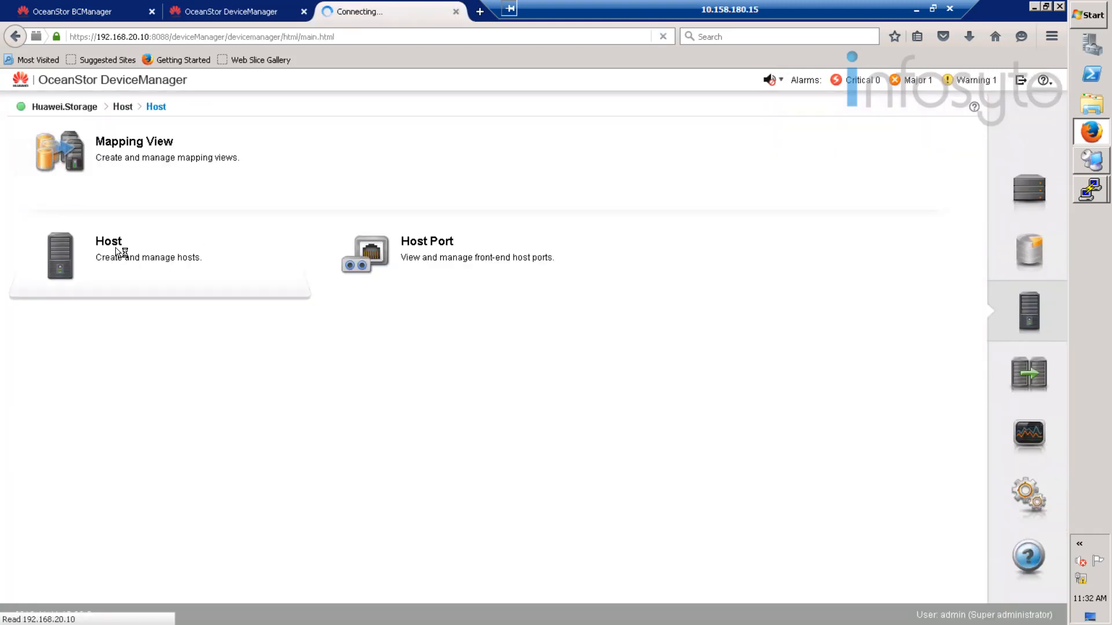
{"action": "left_click", "coordinate": [91, 211]}
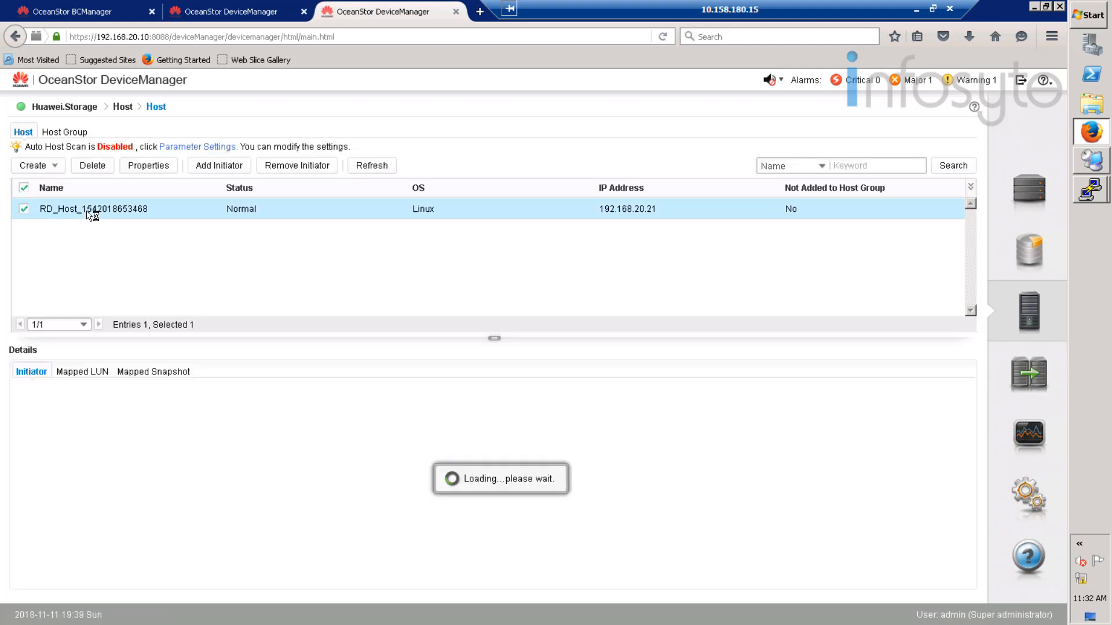
{"action": "left_click", "coordinate": [100, 167]}
{"action": "left_click", "coordinate": [491, 415]}
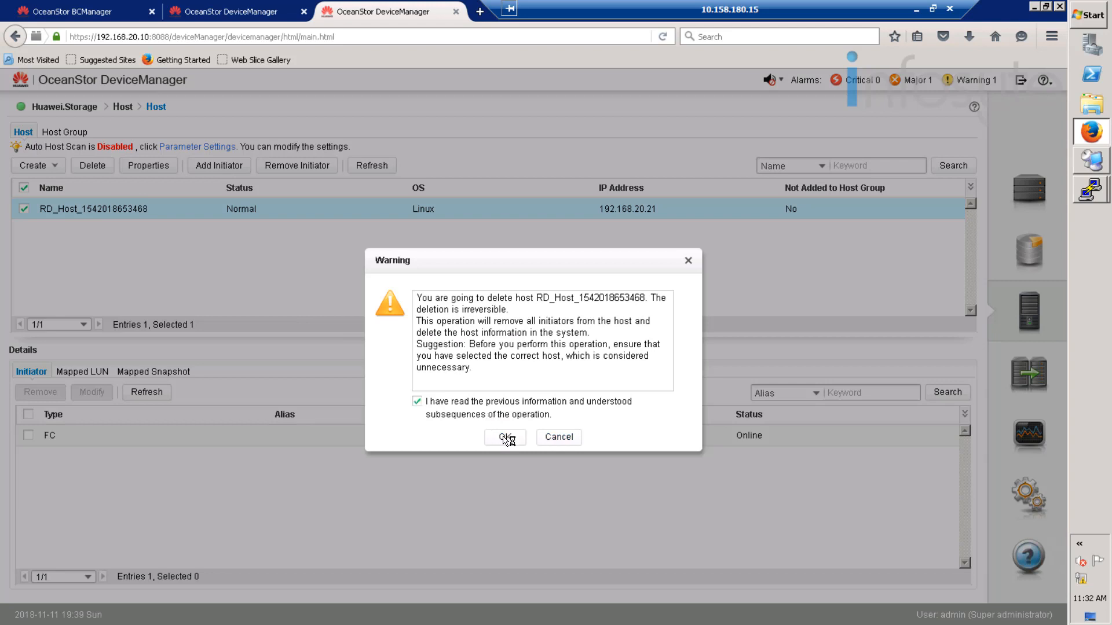
{"action": "left_click", "coordinate": [505, 438]}
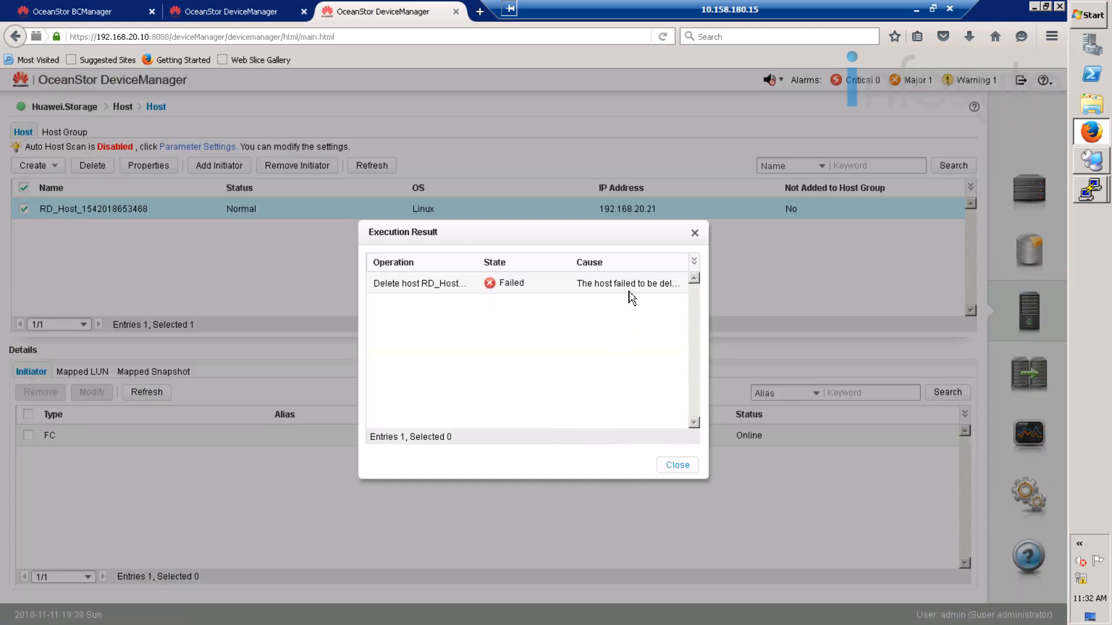
{"action": "left_click", "coordinate": [680, 469]}
{"action": "left_click", "coordinate": [92, 165]}
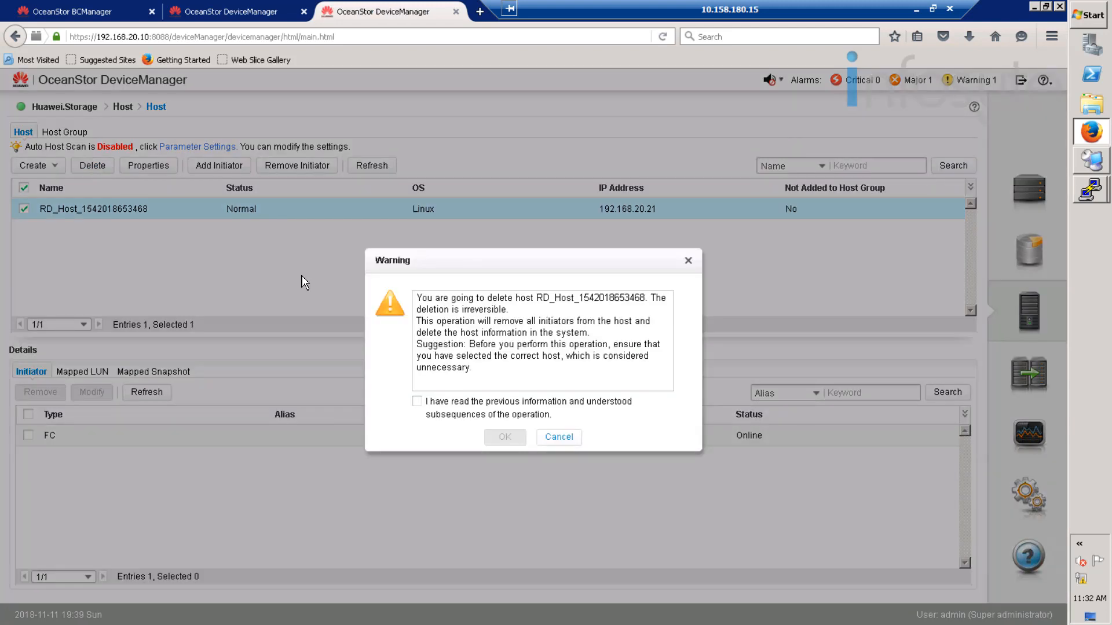
{"action": "left_click", "coordinate": [500, 414]}
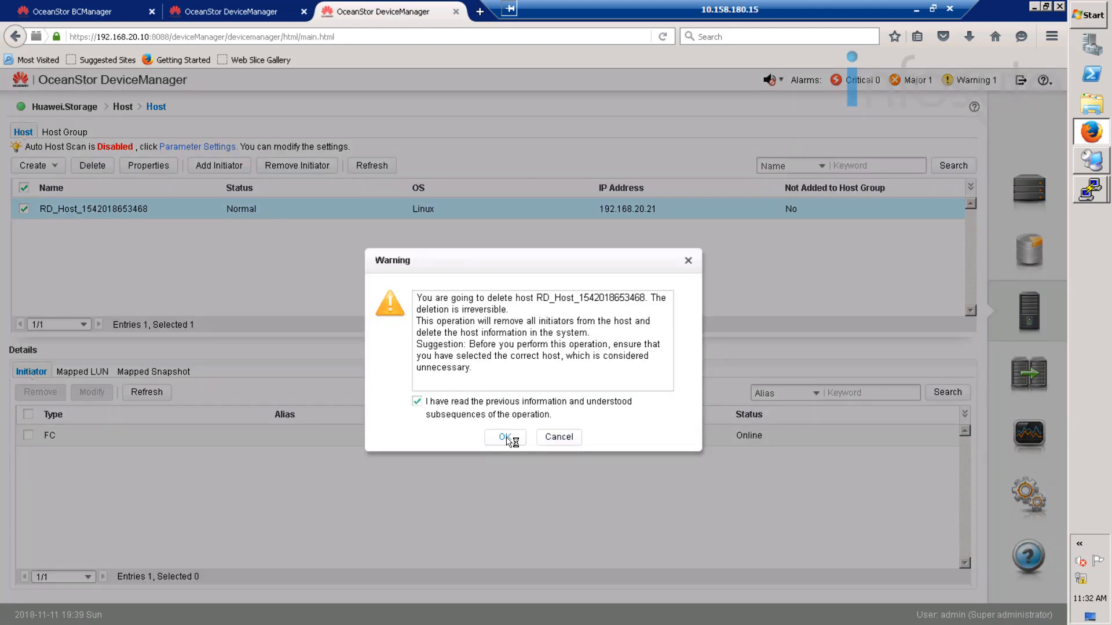
{"action": "left_click", "coordinate": [505, 438]}
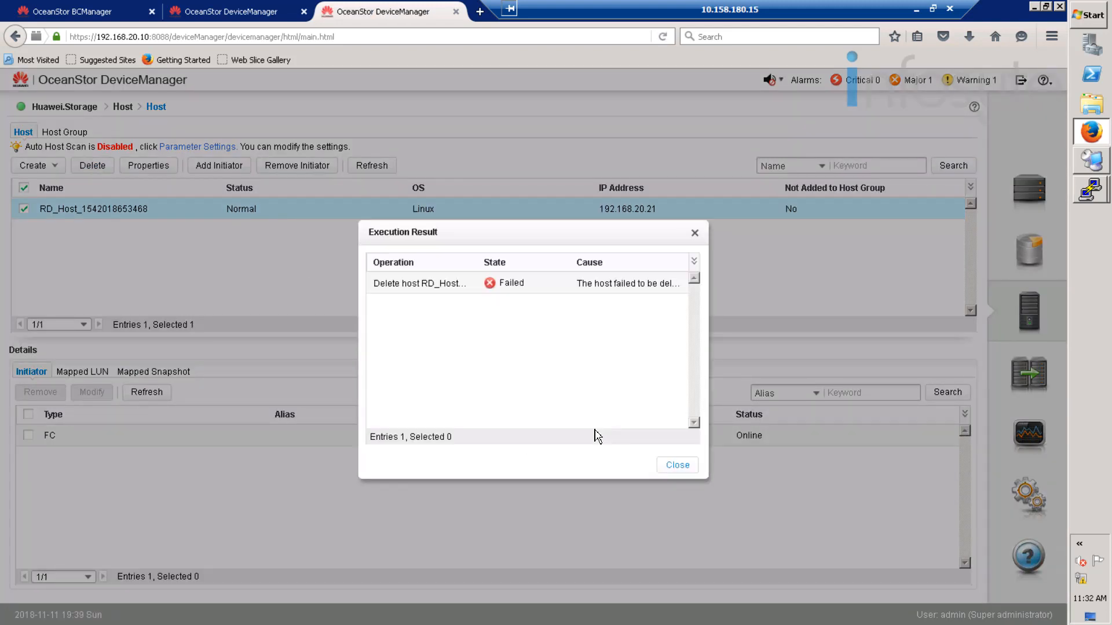
{"action": "left_click", "coordinate": [678, 466]}
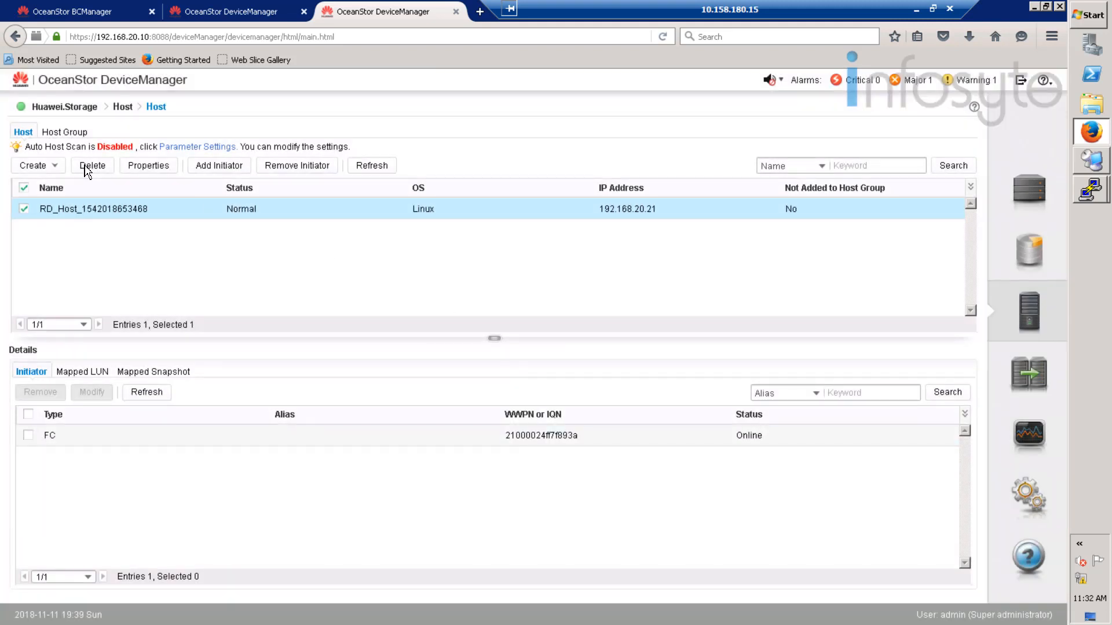
{"action": "left_click", "coordinate": [68, 133]}
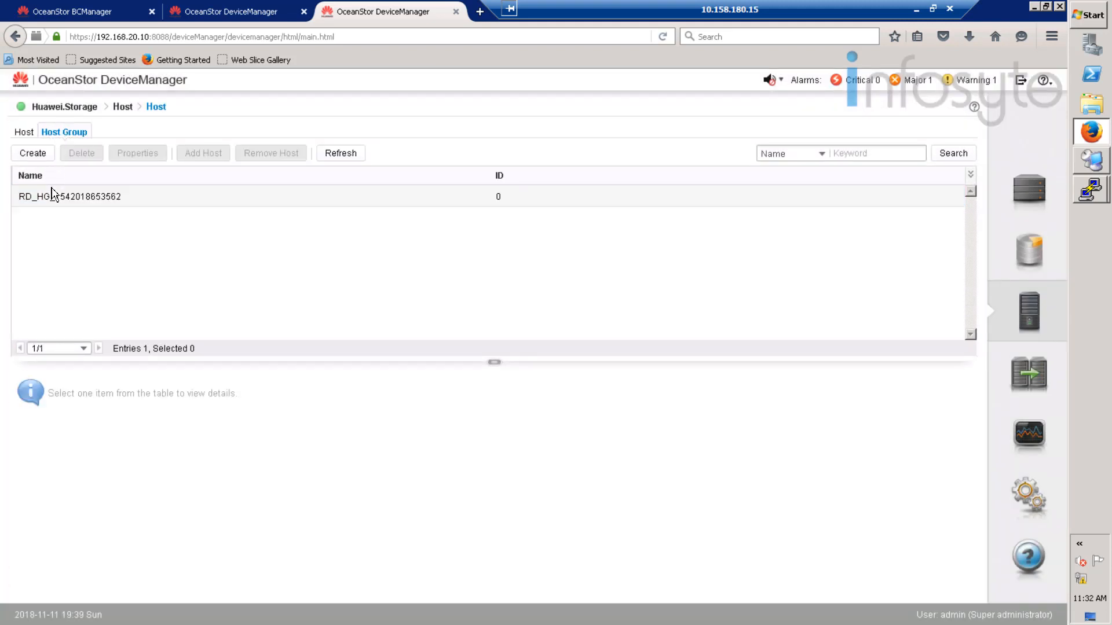
{"action": "left_click", "coordinate": [52, 197]}
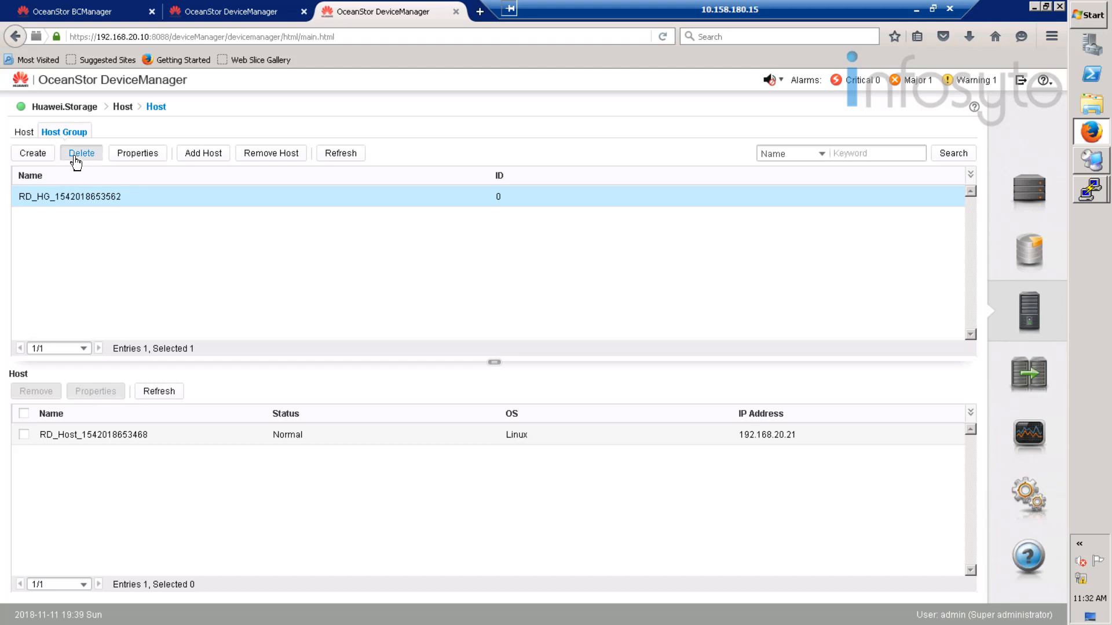
{"action": "left_click", "coordinate": [74, 157]}
{"action": "left_click", "coordinate": [442, 406]}
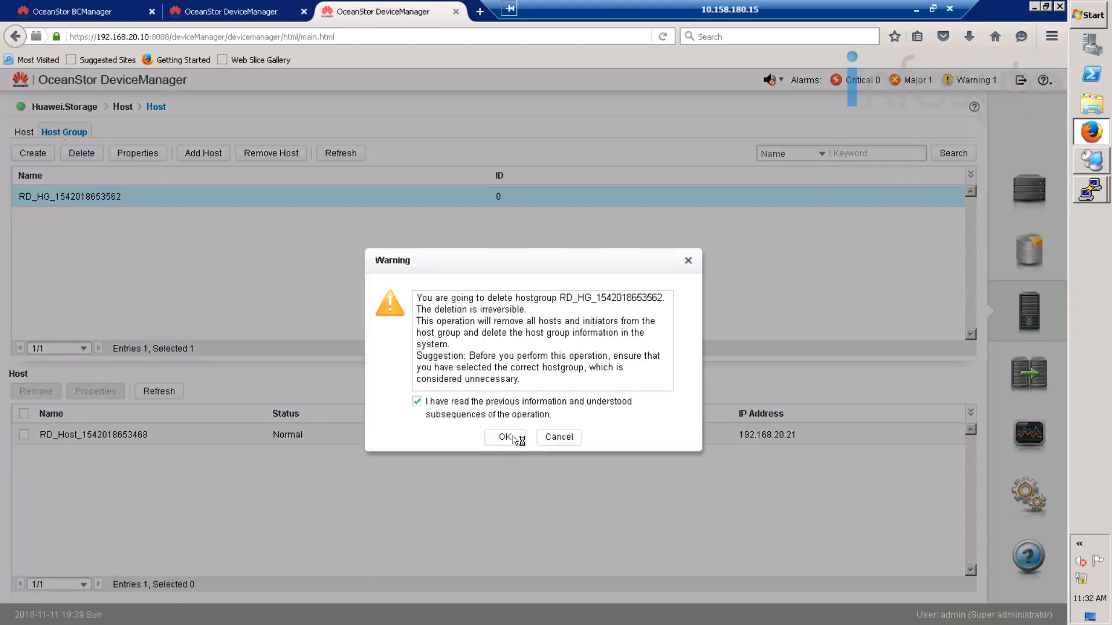
{"action": "left_click", "coordinate": [513, 437]}
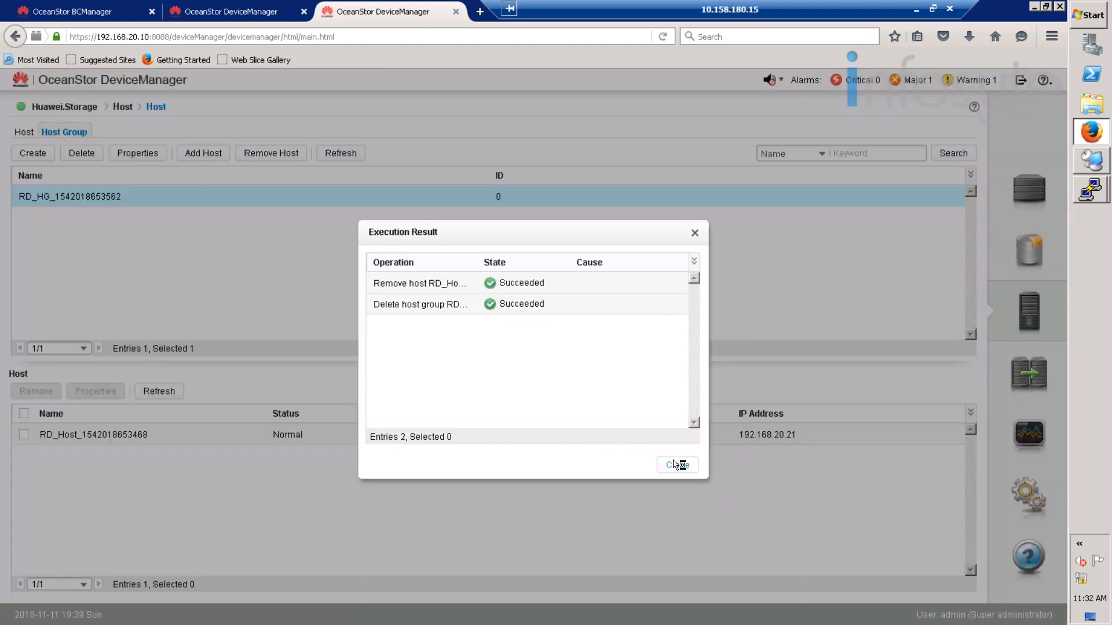
{"action": "left_click", "coordinate": [677, 465]}
{"action": "left_click", "coordinate": [23, 132]}
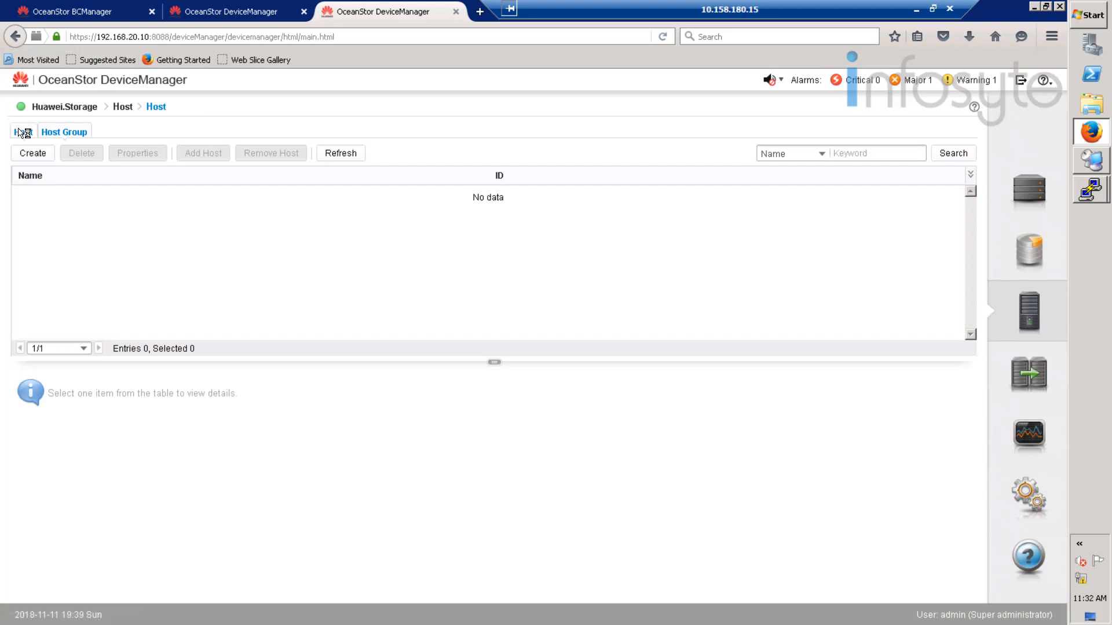
{"action": "left_click", "coordinate": [91, 167]}
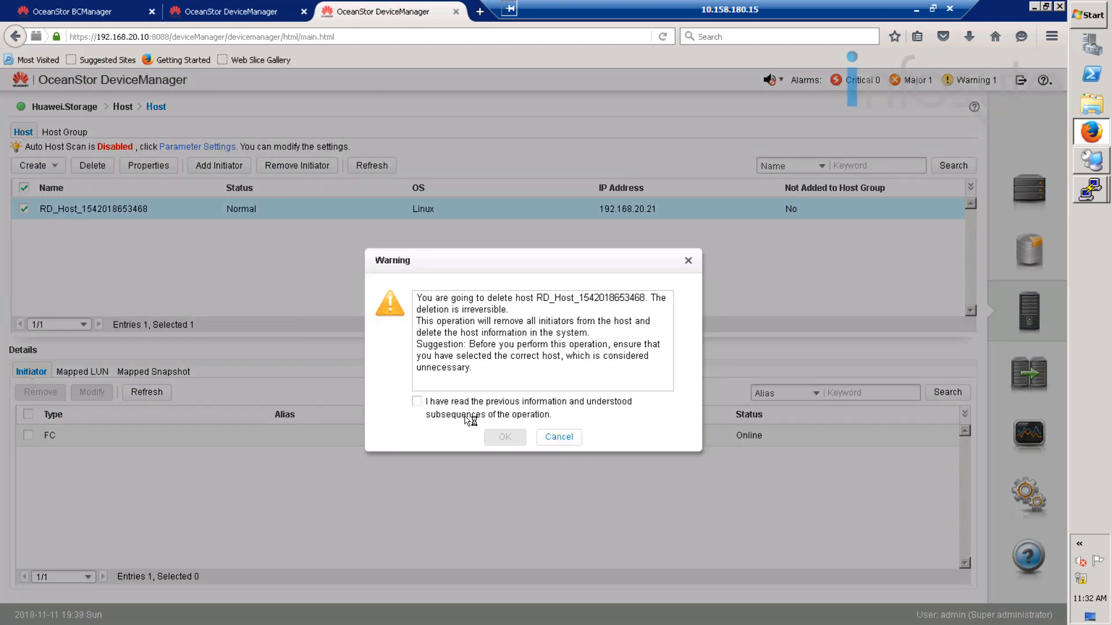
{"action": "left_click", "coordinate": [417, 401]}
{"action": "left_click", "coordinate": [505, 437]}
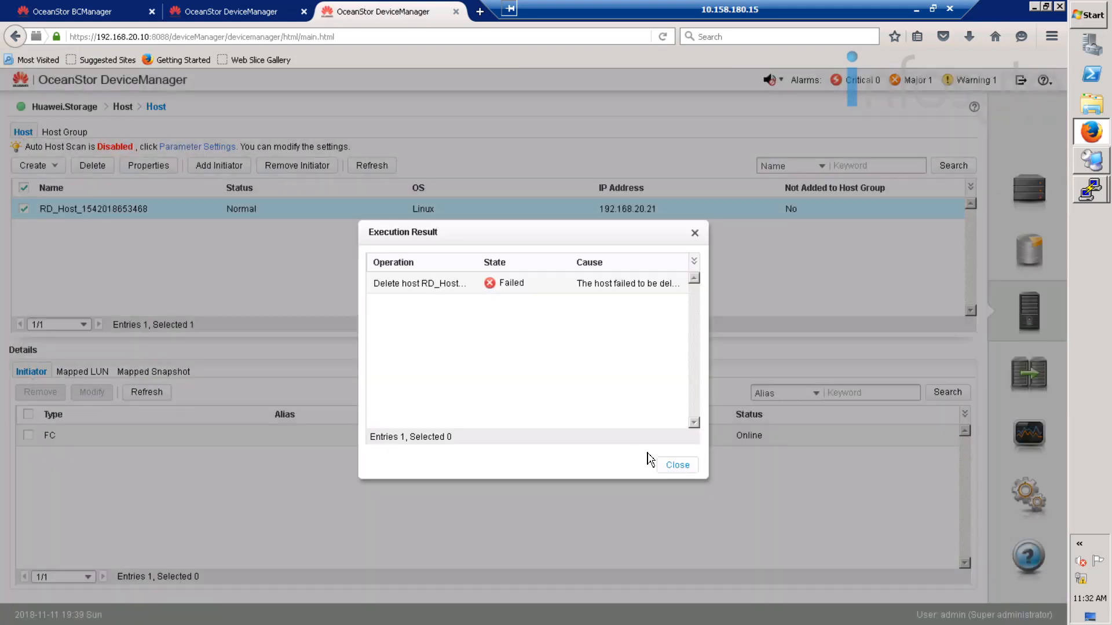
{"action": "left_click", "coordinate": [677, 466]}
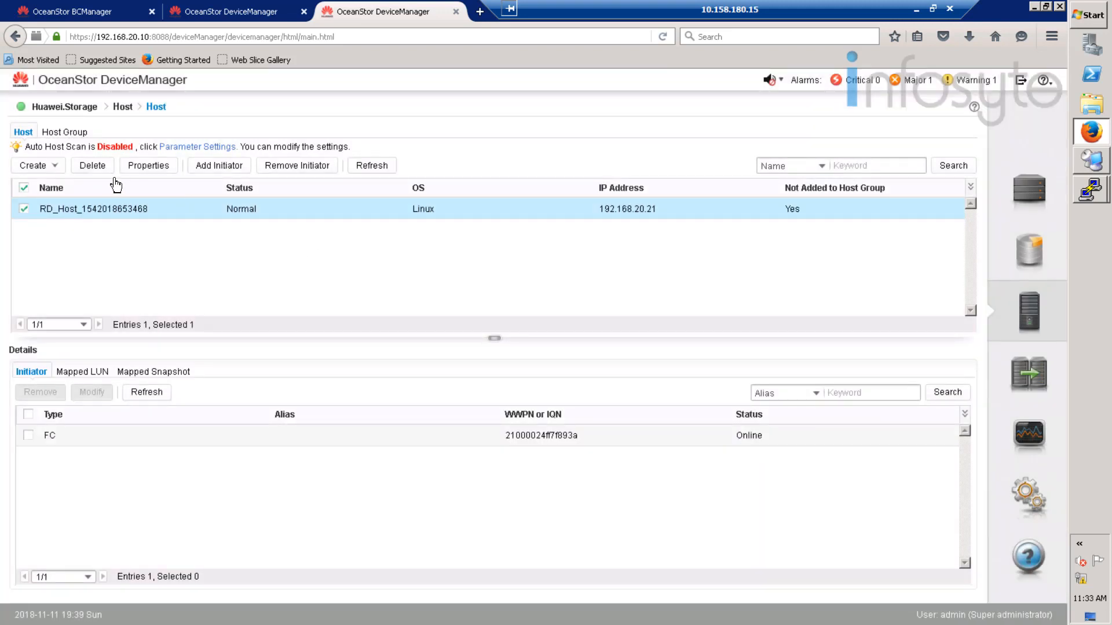
{"action": "left_click", "coordinate": [91, 166]}
{"action": "left_click", "coordinate": [472, 402]}
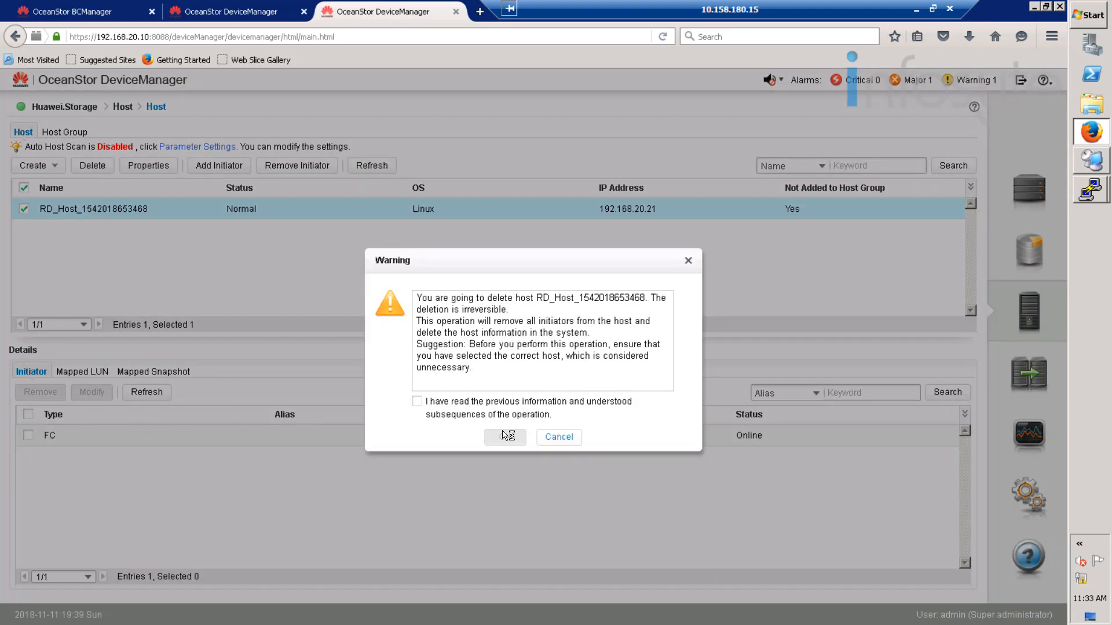
{"action": "left_click", "coordinate": [505, 438]}
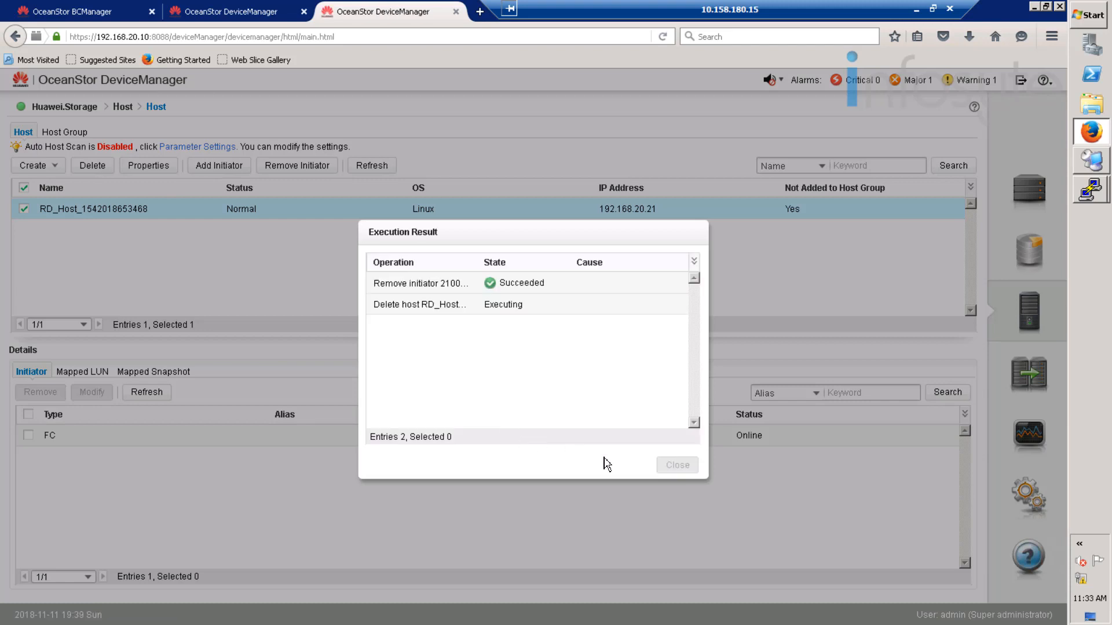
{"action": "left_click", "coordinate": [671, 467]}
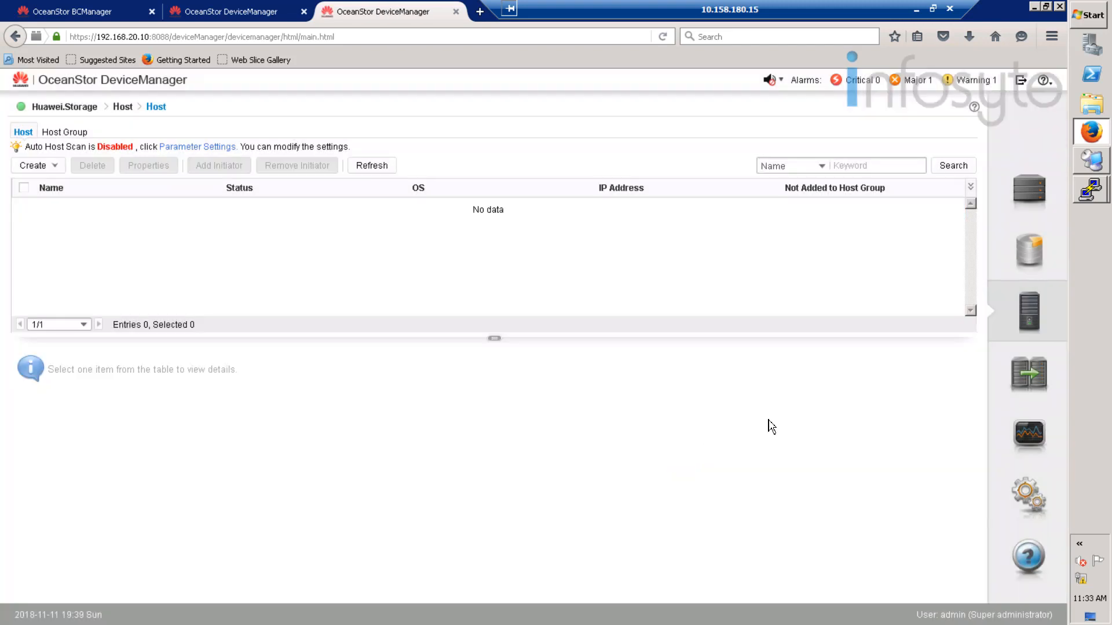
{"action": "left_click", "coordinate": [1041, 248]}
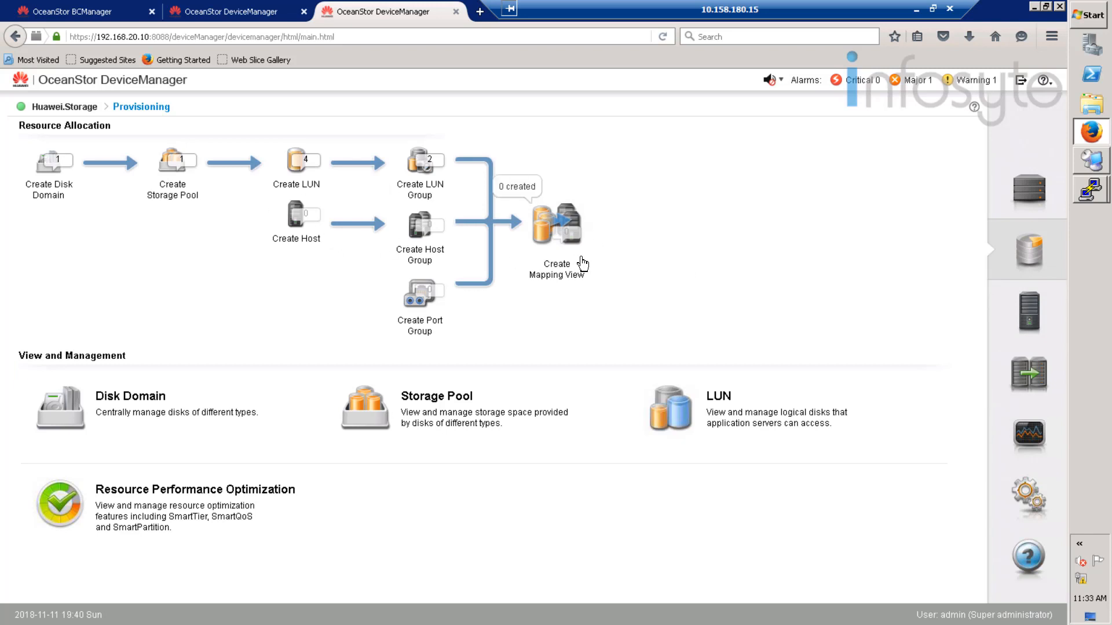
- Launch a new PuTTY SSH session for DR host 192.168.20.21 on port 22
{"action": "right_click", "coordinate": [1097, 200]}
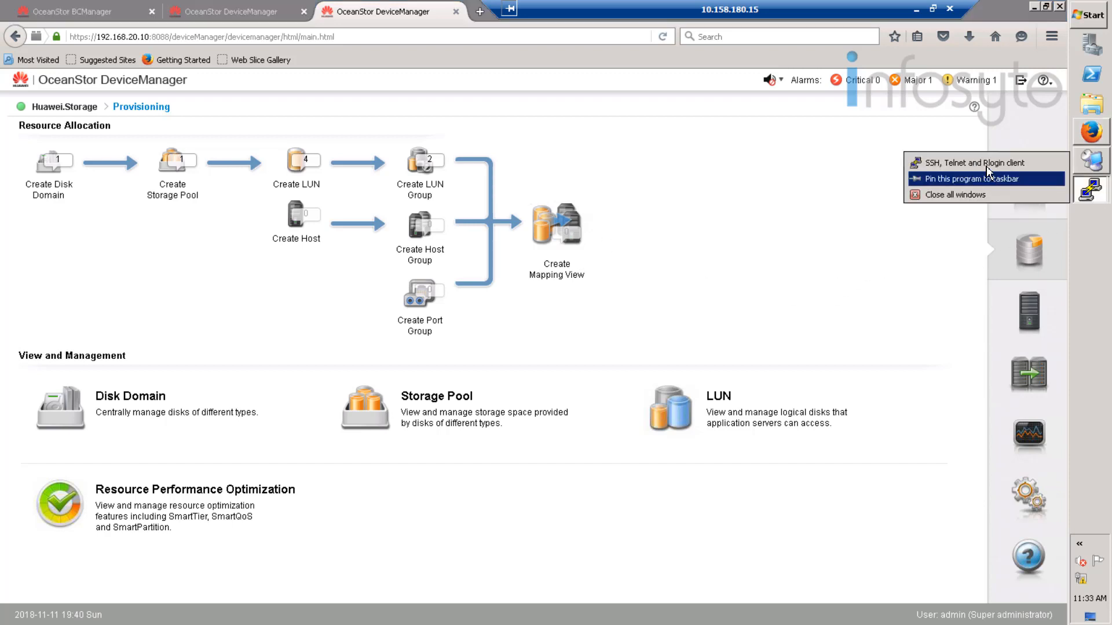
{"action": "left_click", "coordinate": [984, 163]}
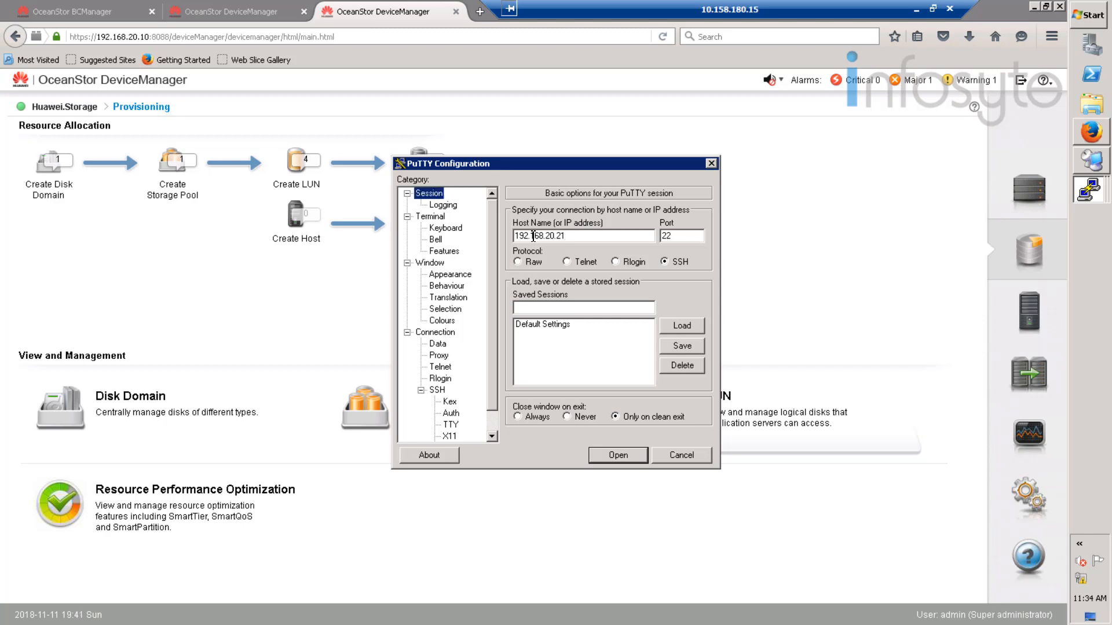
- Connect to 192.168.20.21, log in as root, and maximize the terminal
{"action": "left_click", "coordinate": [618, 455]}
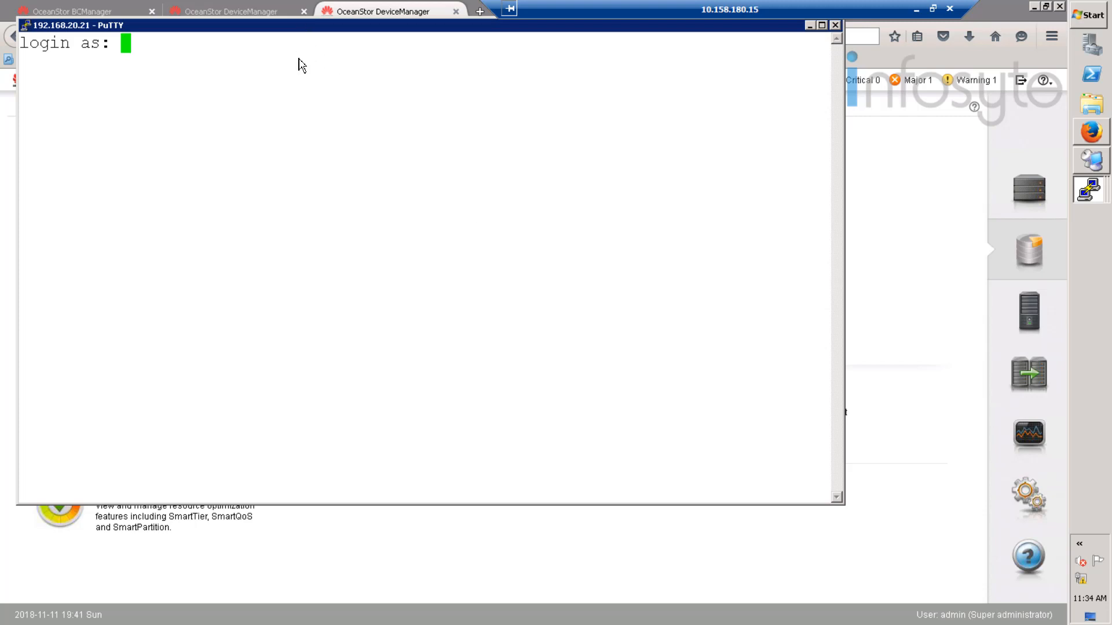
{"action": "type", "text": "root"}
{"action": "key", "text": "Return"}
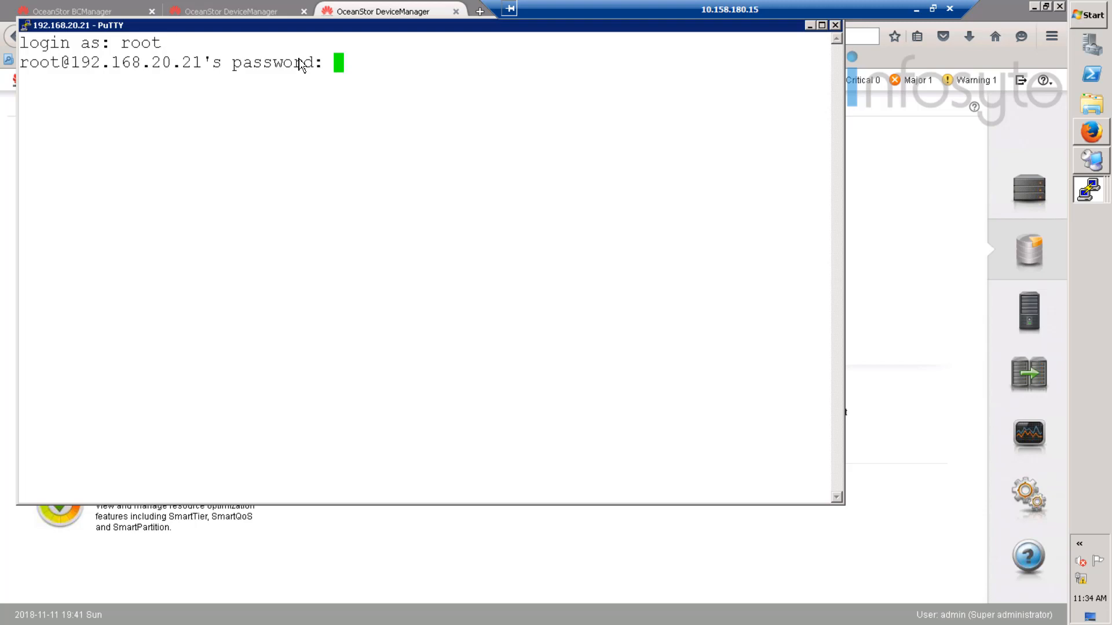
{"action": "key", "text": "Return"}
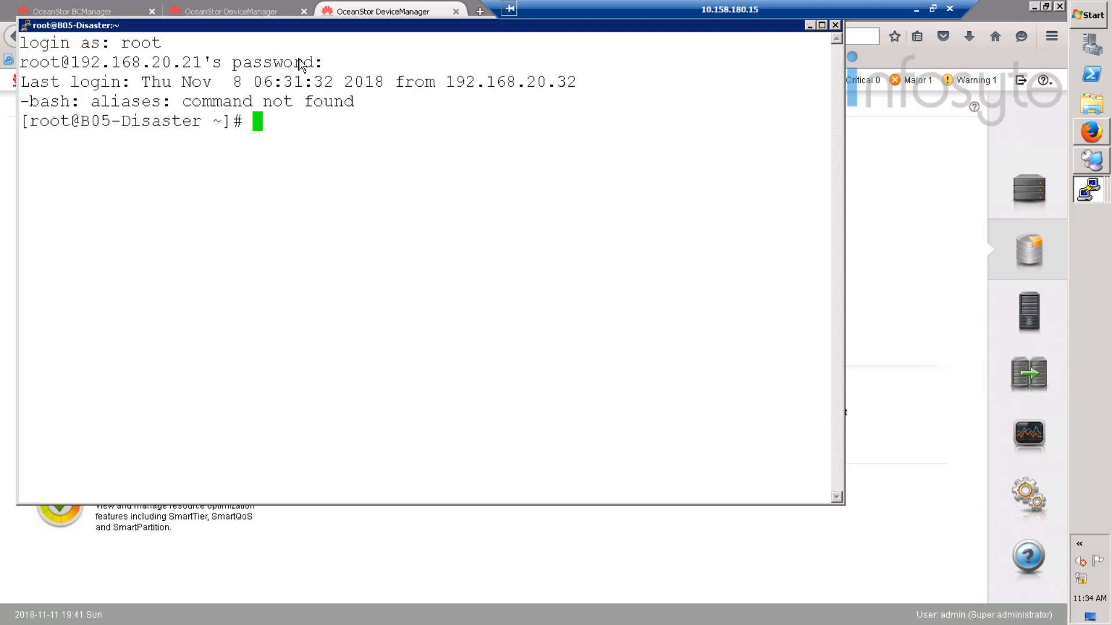
{"action": "left_click_drag", "start_coordinate": [120, 127], "coordinate": [226, 122]}
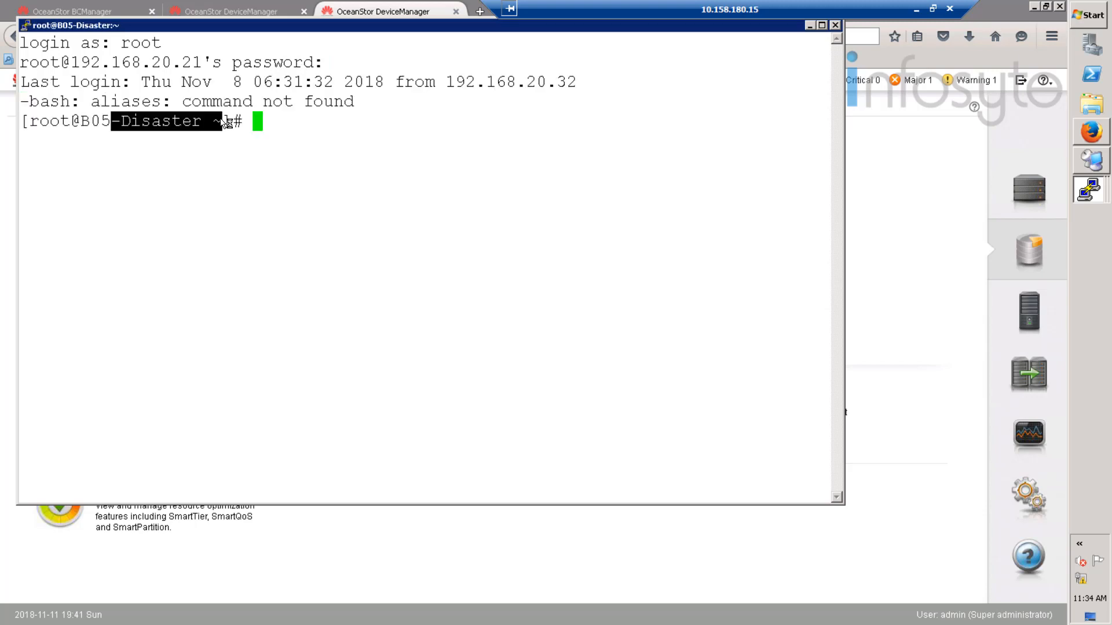
{"action": "double_click", "coordinate": [267, 33]}
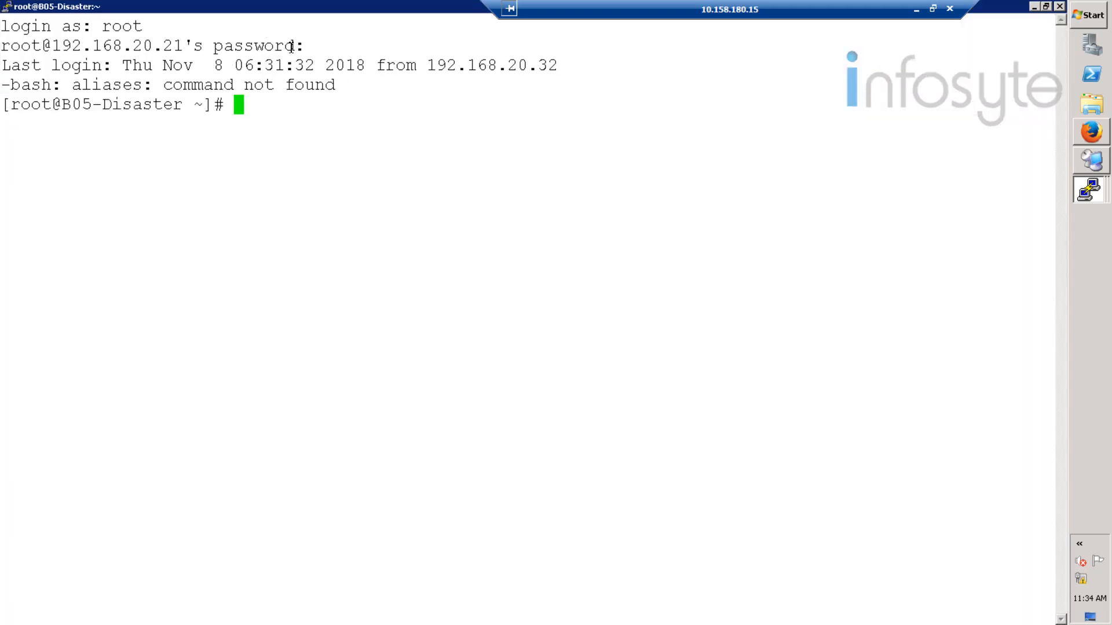
- Confirm UltraPath isn't installed with rpm -qa | grep UltraPath, then list /opt/hcie_software
{"action": "right_click", "coordinate": [276, 119]}
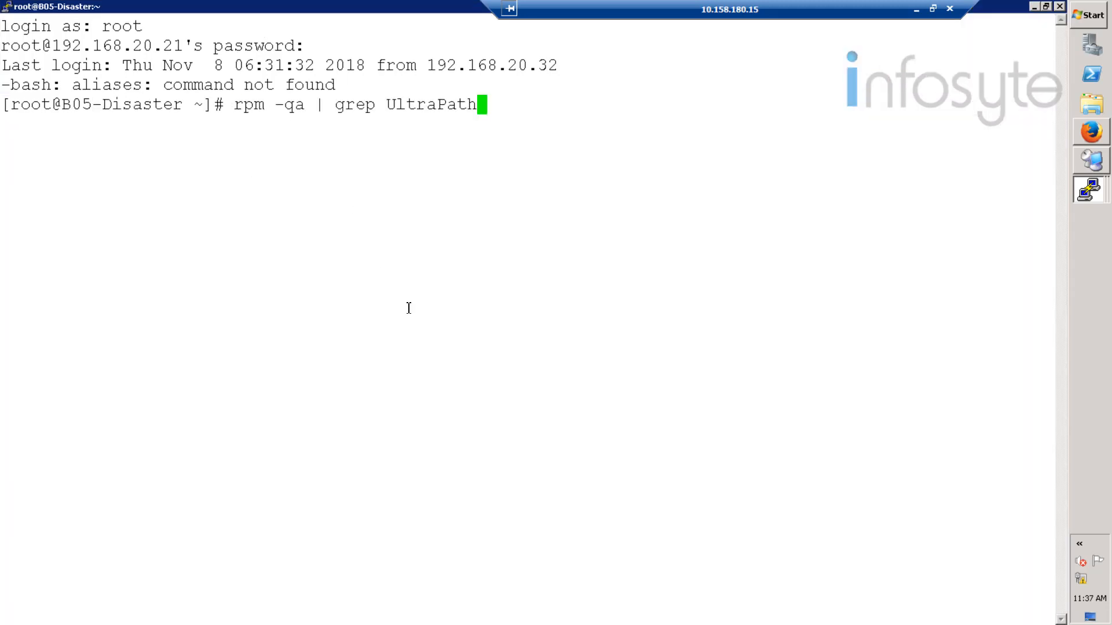
{"action": "key", "text": "Return"}
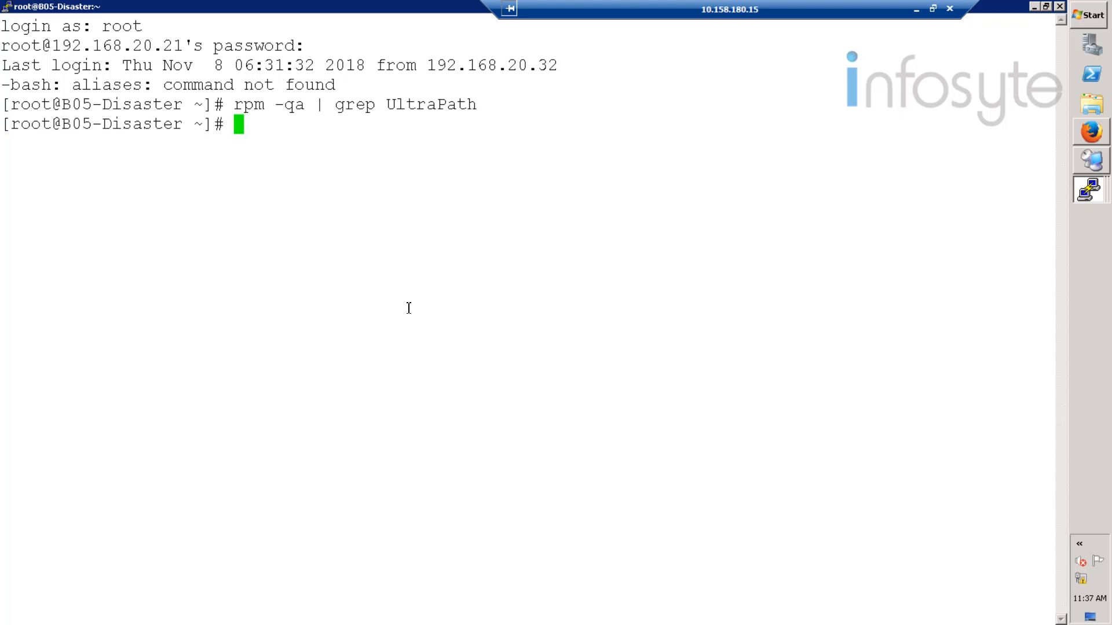
{"action": "type", "text": "cd /opt/"}
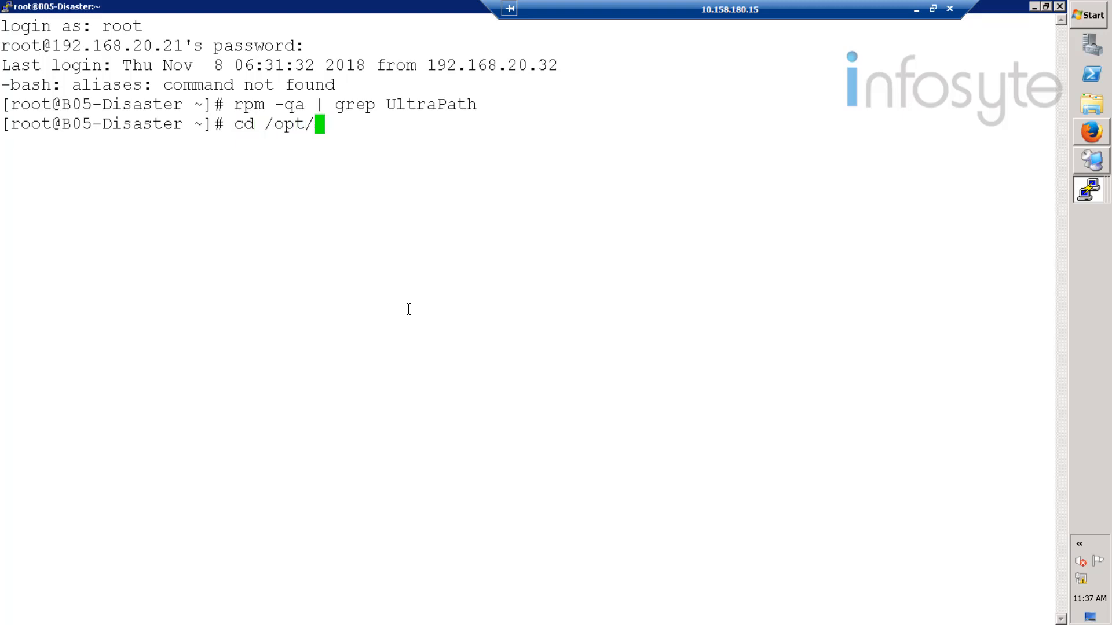
{"action": "type", "text": "hc"}
{"action": "key", "text": "Tab"}
{"action": "key", "text": "Return"}
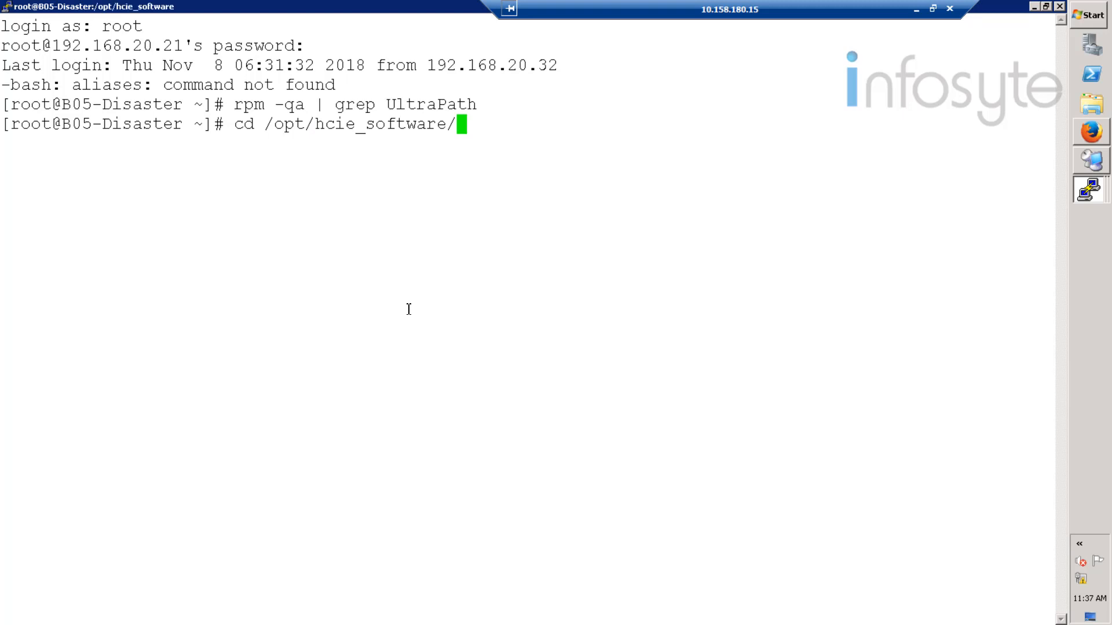
{"action": "type", "text": "ls"}
{"action": "key", "text": "Return"}
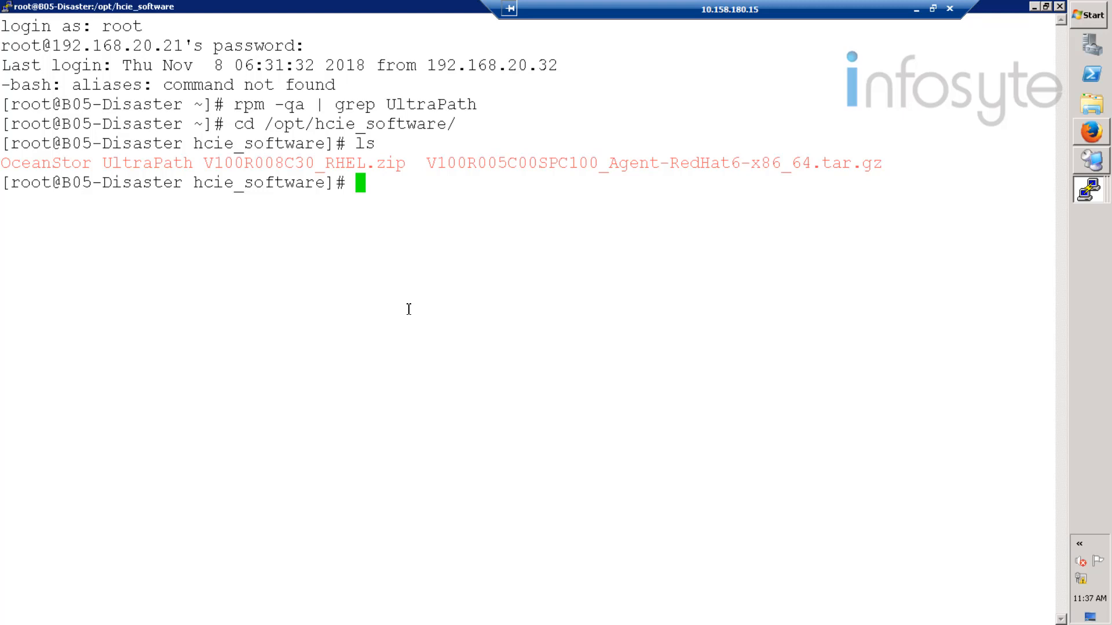
{"action": "left_click_drag", "start_coordinate": [410, 165], "coordinate": [1, 164]}
{"action": "key", "text": "ctrl+c"}
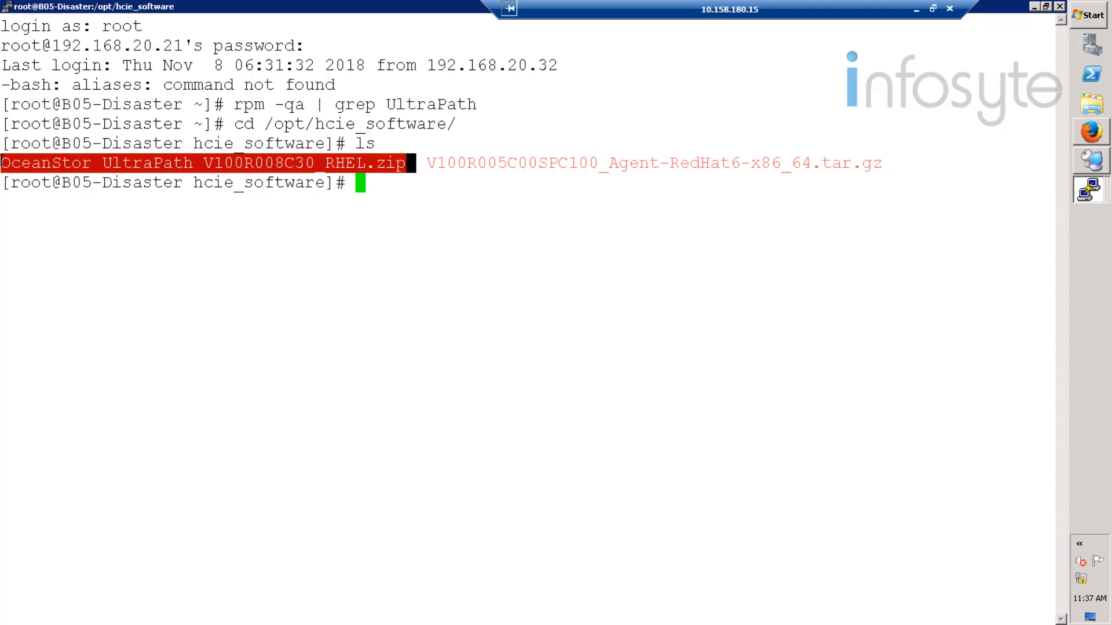
- Unzip the UltraPath package and change into its extracted RHEL folder
{"action": "left_click", "coordinate": [381, 188]}
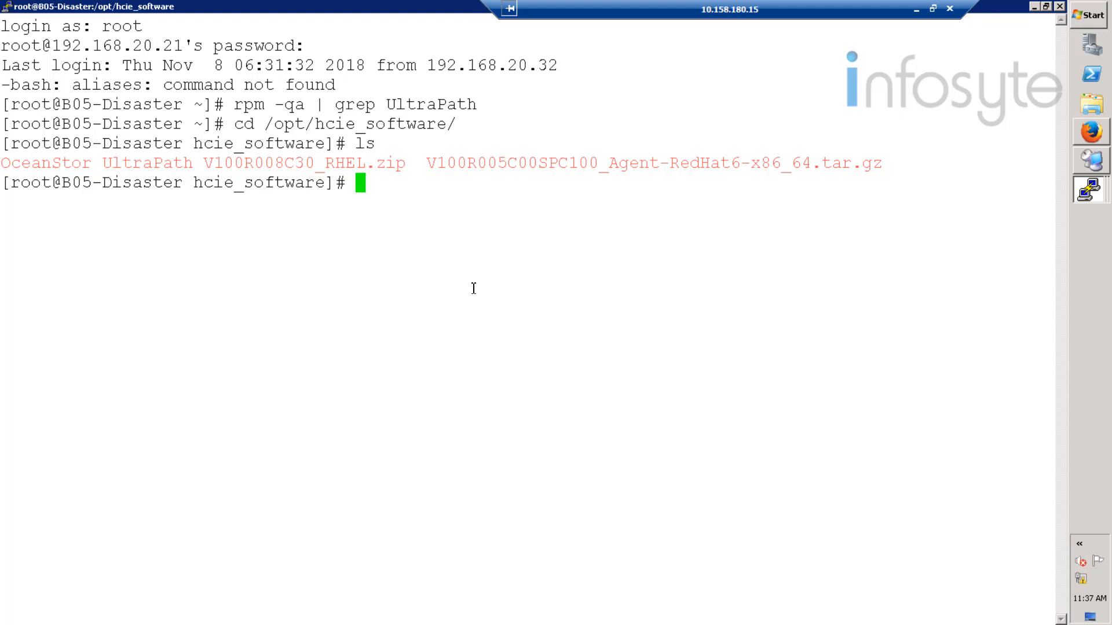
{"action": "type", "text": "unz"}
{"action": "key", "text": "Caps_Lock"}
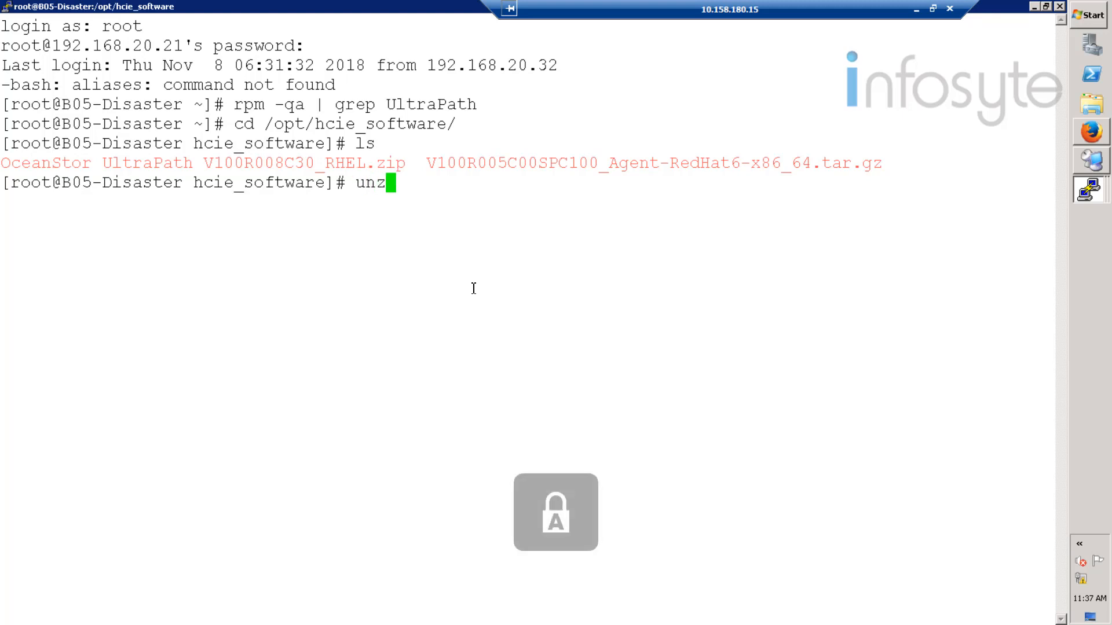
{"action": "key", "text": "Caps_Lock"}
{"action": "type", "text": "ip"}
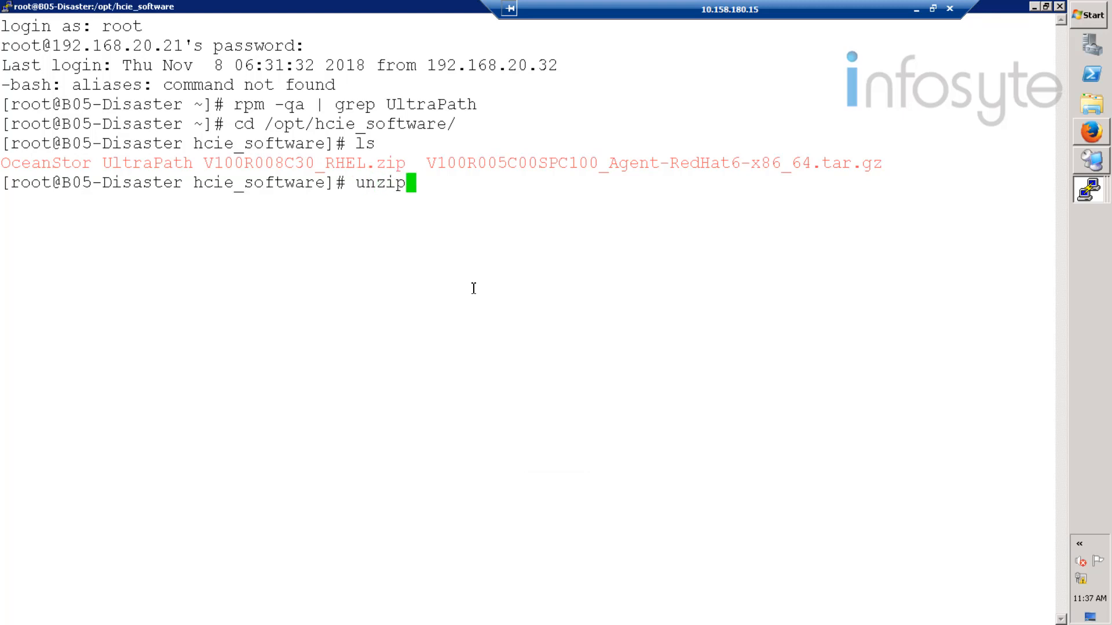
{"action": "type", "text": " Oc"}
{"action": "key", "text": "Tab"}
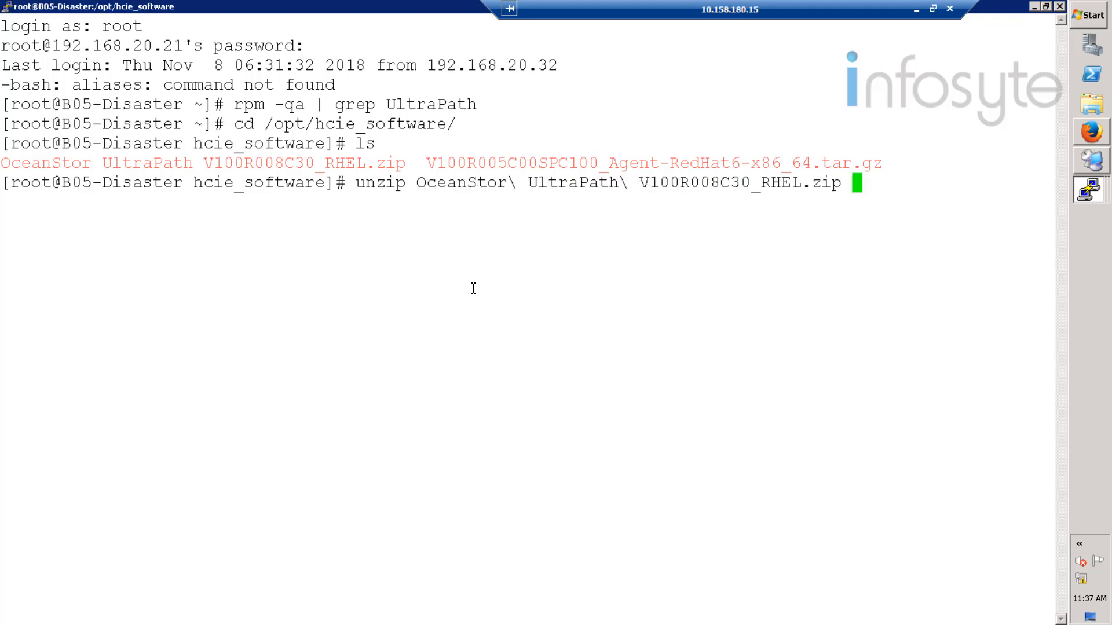
{"action": "key", "text": "Return"}
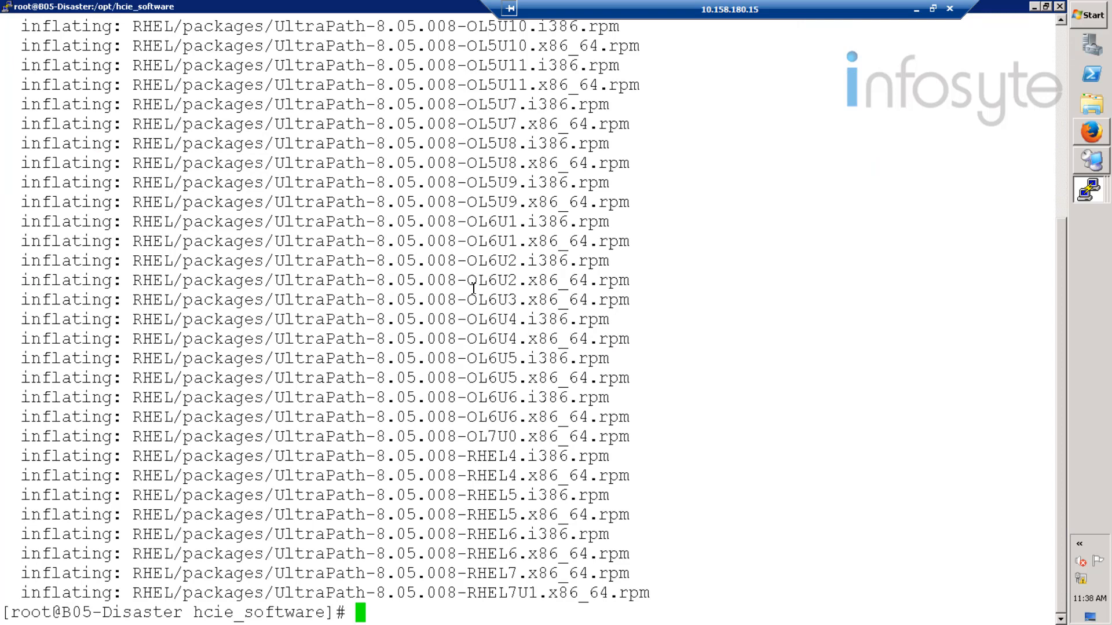
{"action": "type", "text": "ls"}
{"action": "key", "text": "Return"}
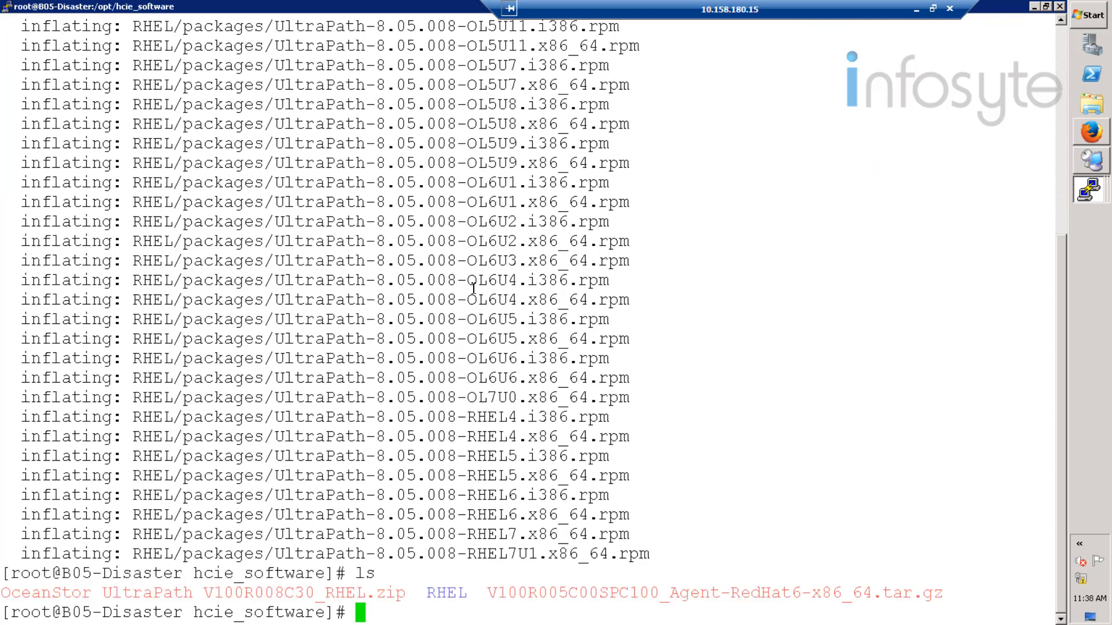
{"action": "type", "text": "cd RHEL"}
{"action": "key", "text": "Return"}
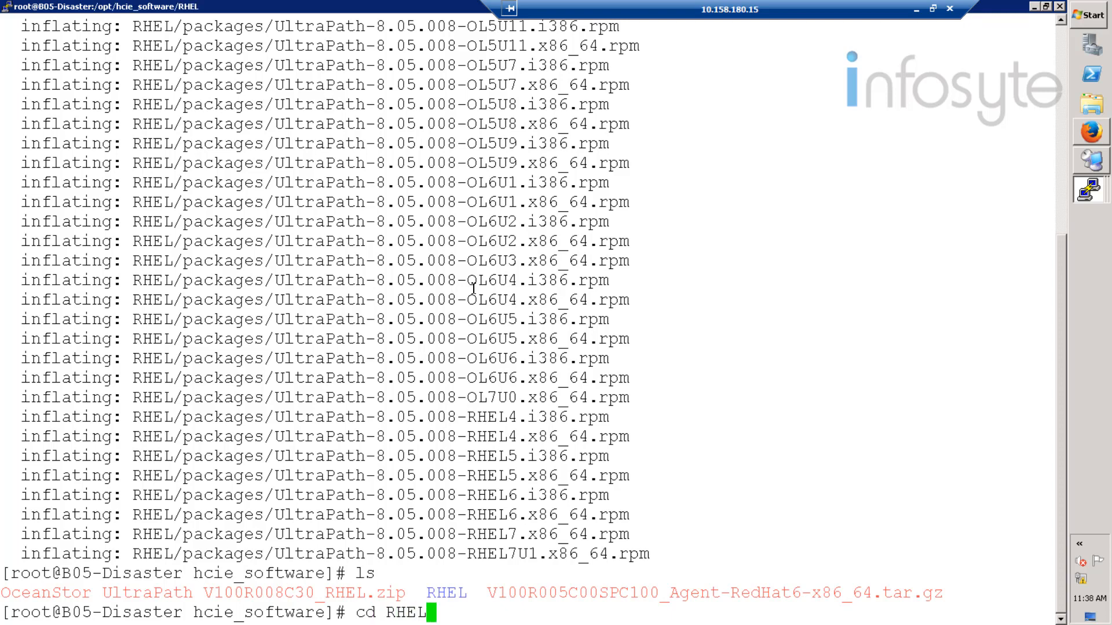
{"action": "type", "text": "ls"}
{"action": "key", "text": "Return"}
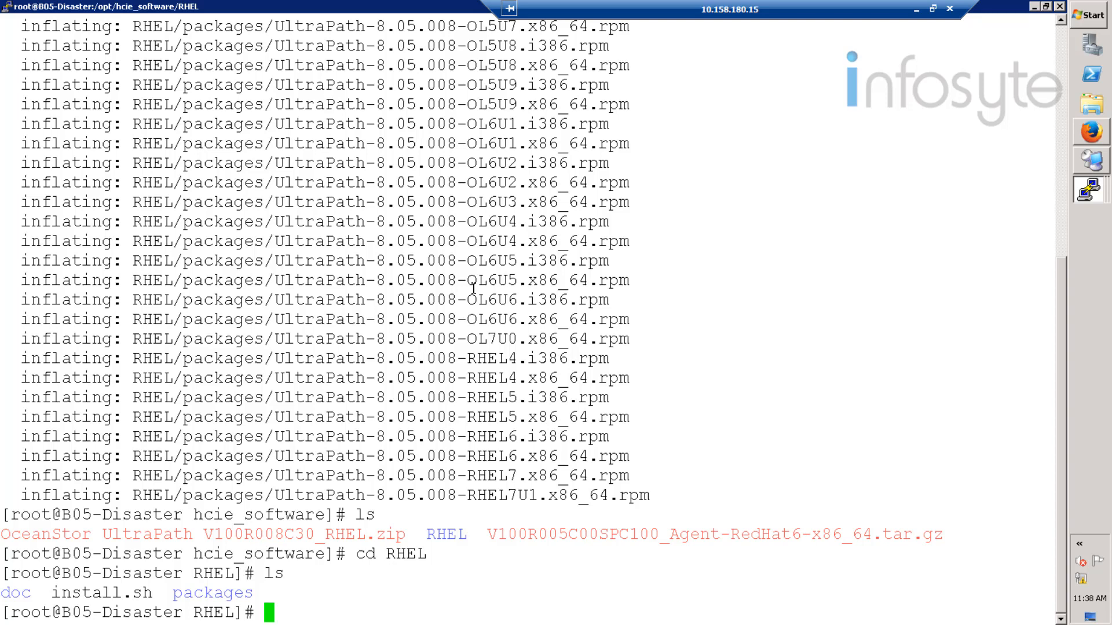
- Run sh install.sh, choose boot from local (1), and answer Y to restart the host
{"action": "type", "text": "sh insta"}
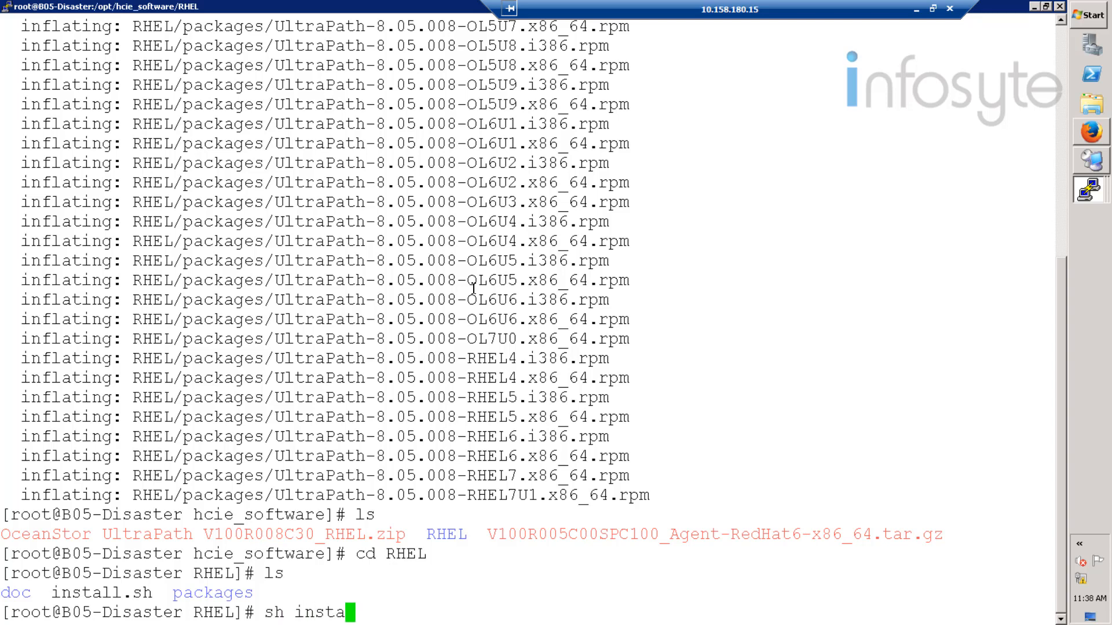
{"action": "type", "text": "ll.sh"}
{"action": "key", "text": "Return"}
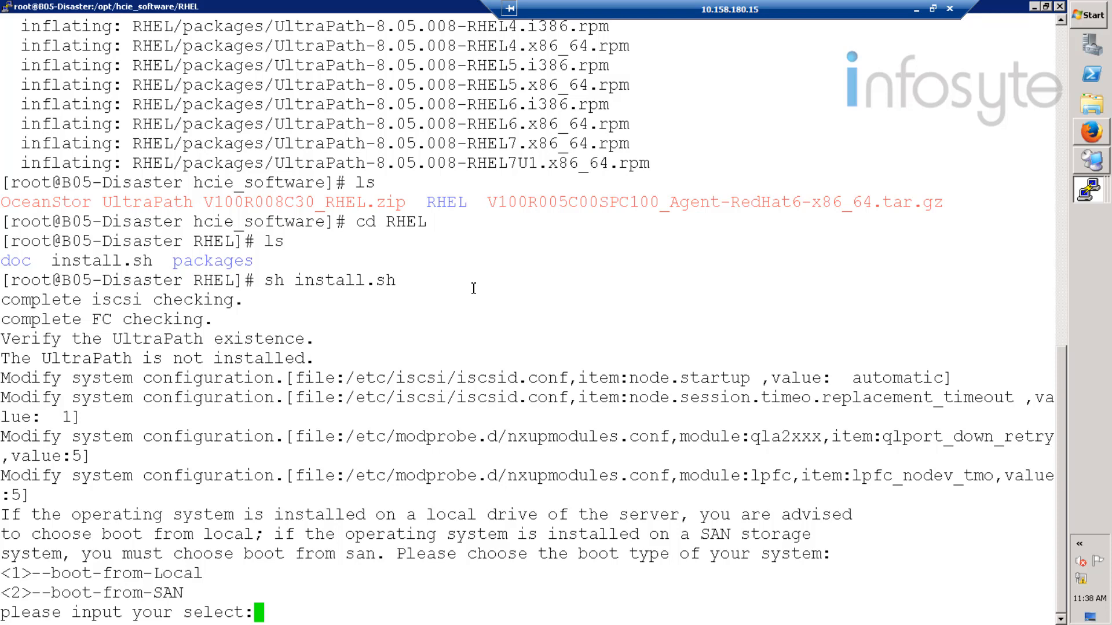
{"action": "type", "text": "1"}
{"action": "key", "text": "Return"}
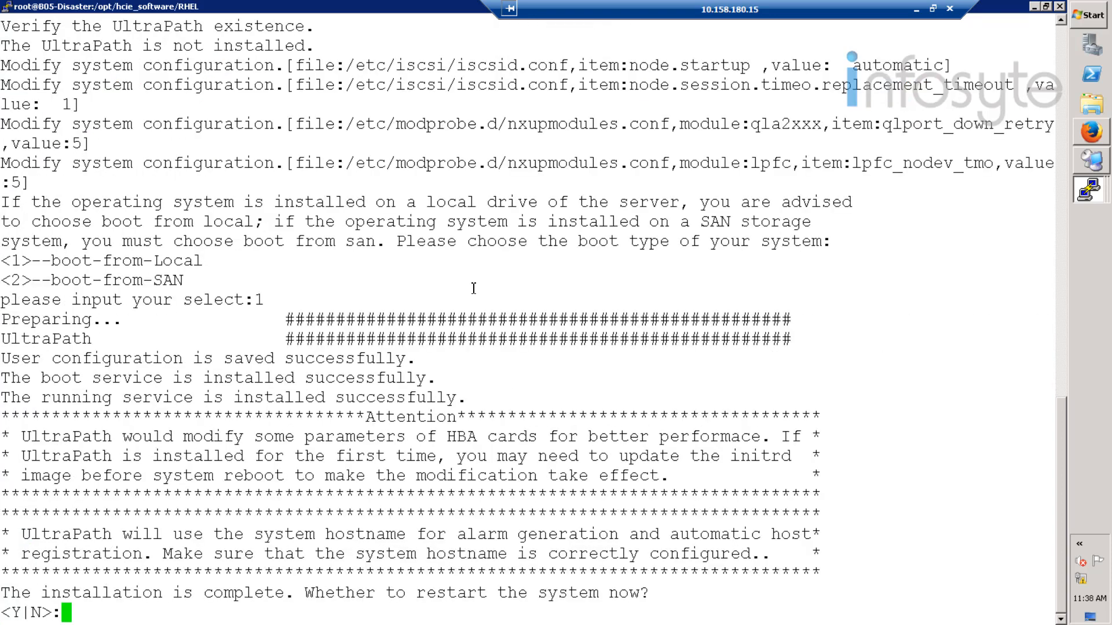
{"action": "type", "text": "Y"}
{"action": "key", "text": "Return"}
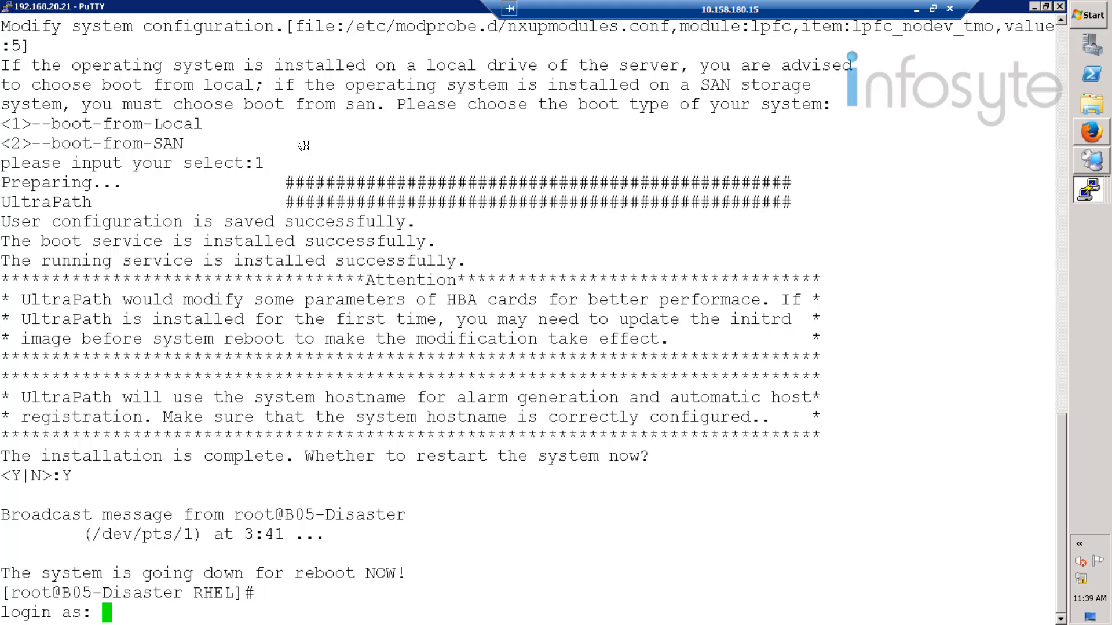
- Log back into the rebooted B05-Disaster host as root with the root password
{"action": "type", "text": "root"}
{"action": "key", "text": "Return"}
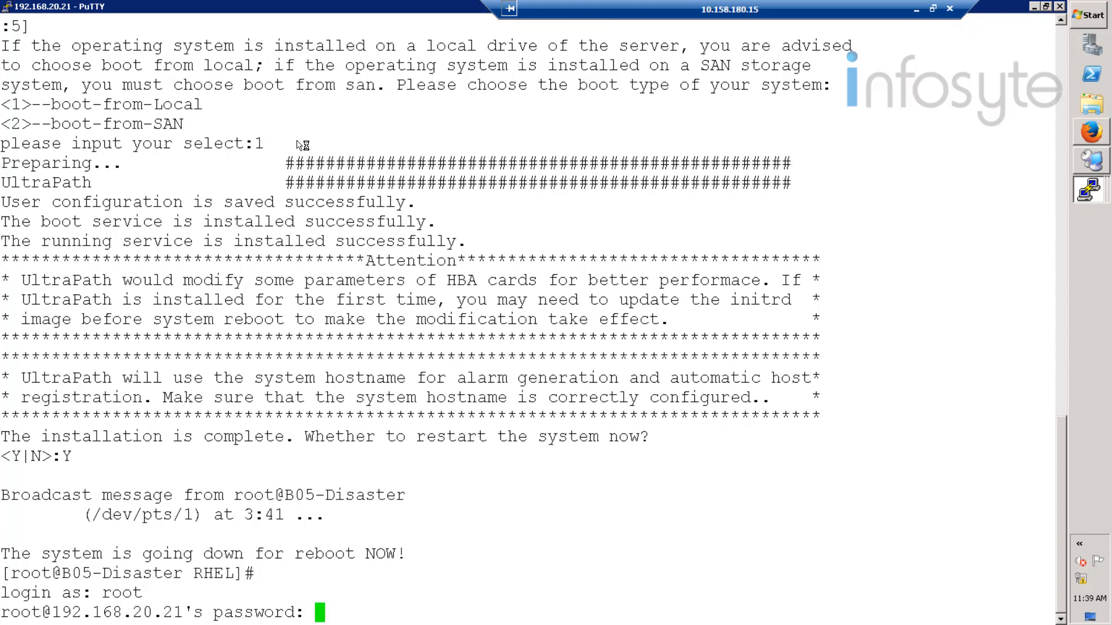
{"action": "key", "text": "Return"}
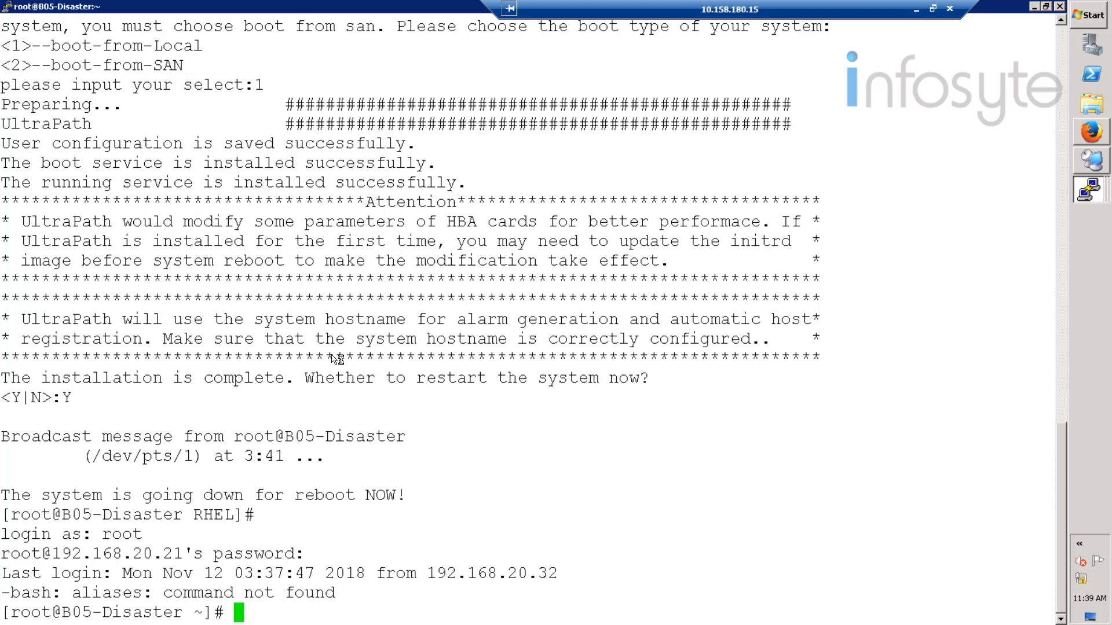
- Run rpm -qa | grep UltraPath to confirm UltraPath-8.05.008-2.x86_64 is installed
{"action": "right_click", "coordinate": [337, 359]}
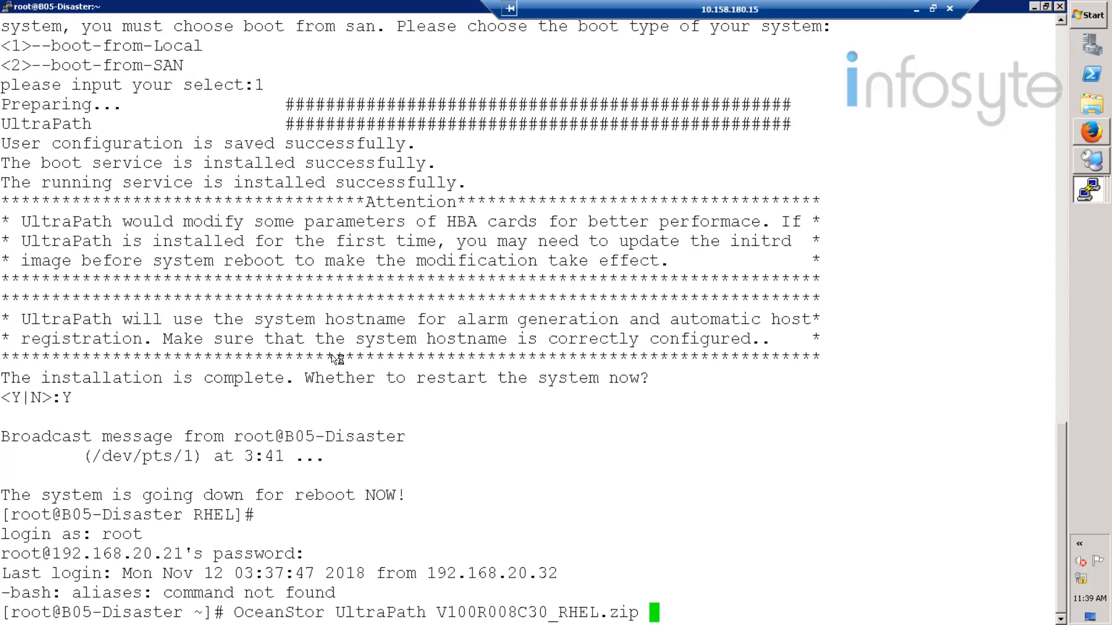
{"action": "key", "text": "BackSpace"}
{"action": "key", "text": "BackSpace"}
{"action": "key", "text": "BackSpace"}
{"action": "key", "text": "BackSpace"}
{"action": "key", "text": "BackSpace"}
{"action": "key", "text": "BackSpace"}
{"action": "key", "text": "BackSpace"}
{"action": "key", "text": "BackSpace"}
{"action": "key", "text": "BackSpace"}
{"action": "key", "text": "BackSpace"}
{"action": "key", "text": "BackSpace"}
{"action": "key", "text": "BackSpace"}
{"action": "key", "text": "BackSpace"}
{"action": "key", "text": "BackSpace"}
{"action": "key", "text": "BackSpace"}
{"action": "key", "text": "BackSpace"}
{"action": "key", "text": "BackSpace"}
{"action": "key", "text": "BackSpace"}
{"action": "key", "text": "BackSpace"}
{"action": "key", "text": "BackSpace"}
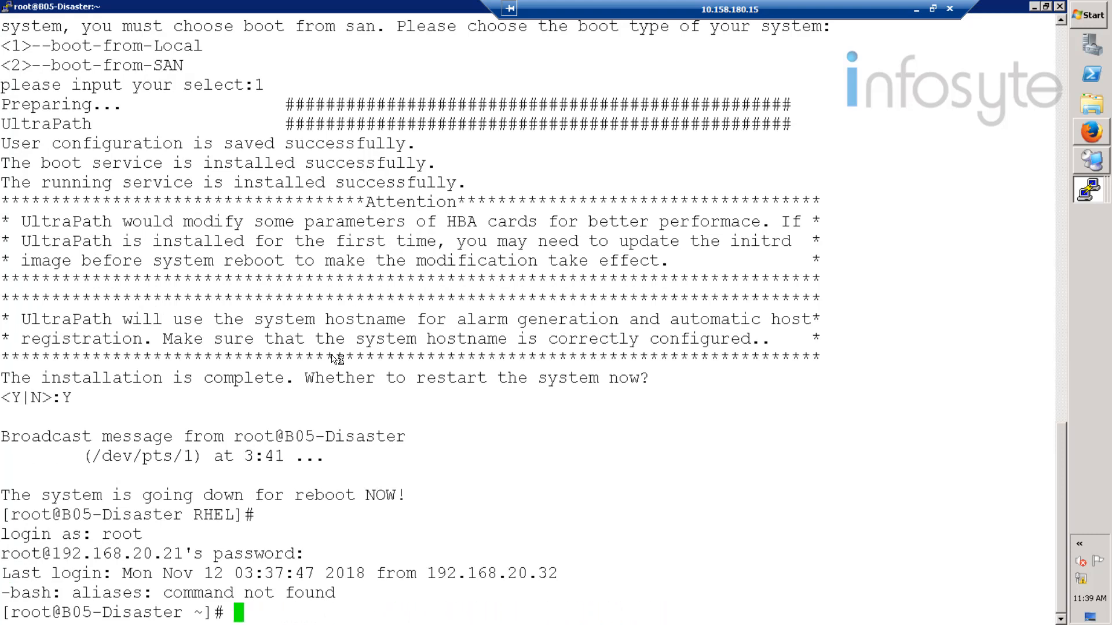
{"action": "type", "text": "rpm -qa |"}
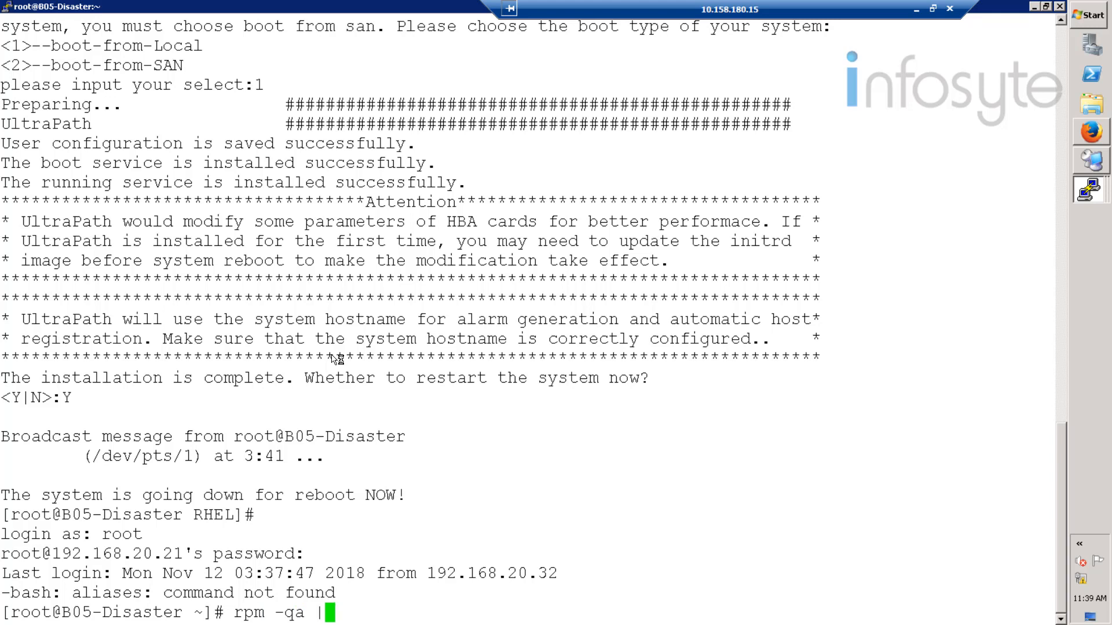
{"action": "type", "text": " grep "}
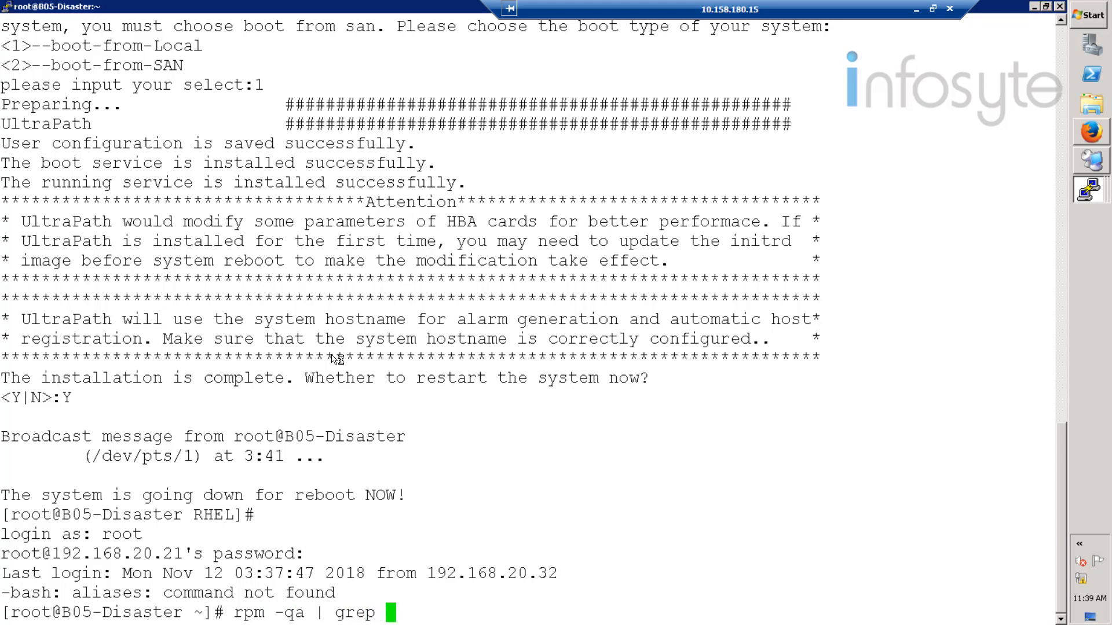
{"action": "type", "text": "UltraPath"}
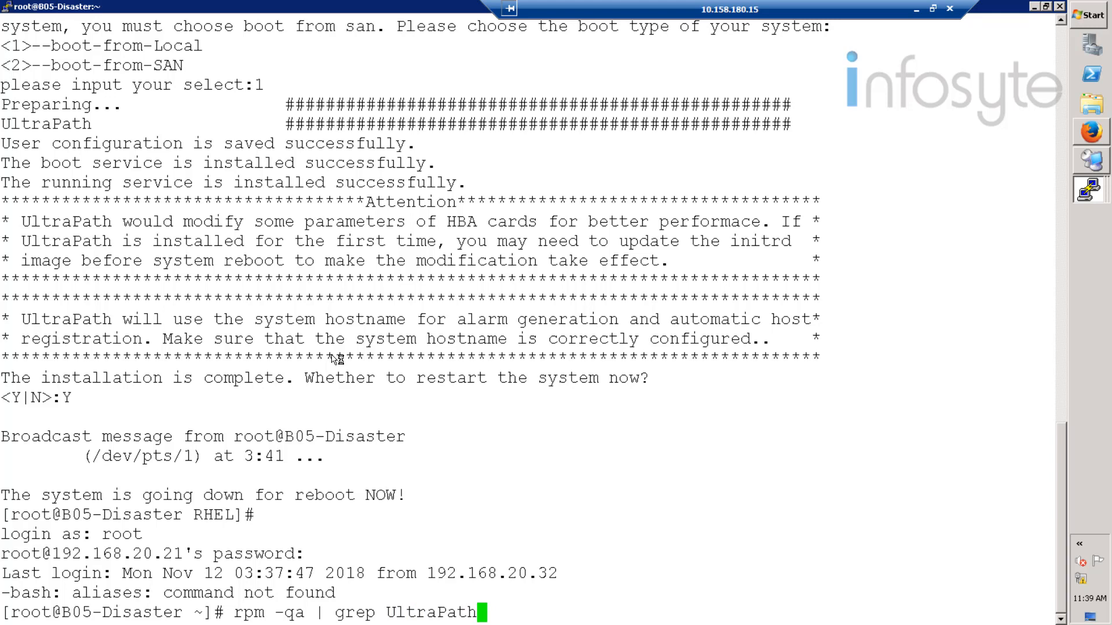
{"action": "key", "text": "Return"}
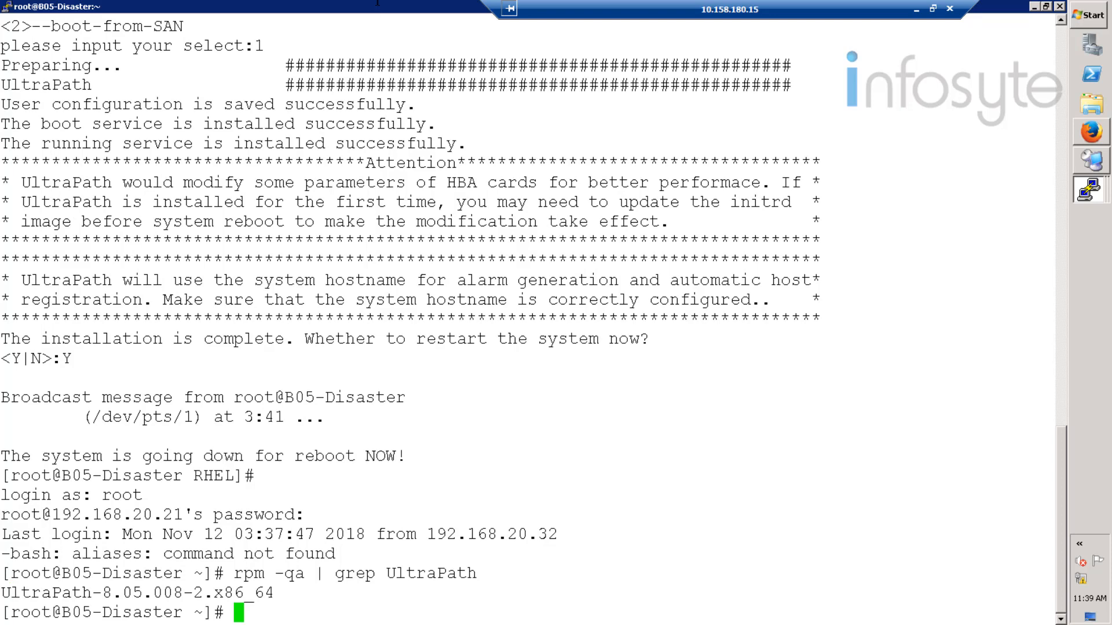
- Rerun the oracle plan DR test on host B05-Disaster at the Disaster site; it fails at 44%
{"action": "left_click", "coordinate": [1034, 6]}
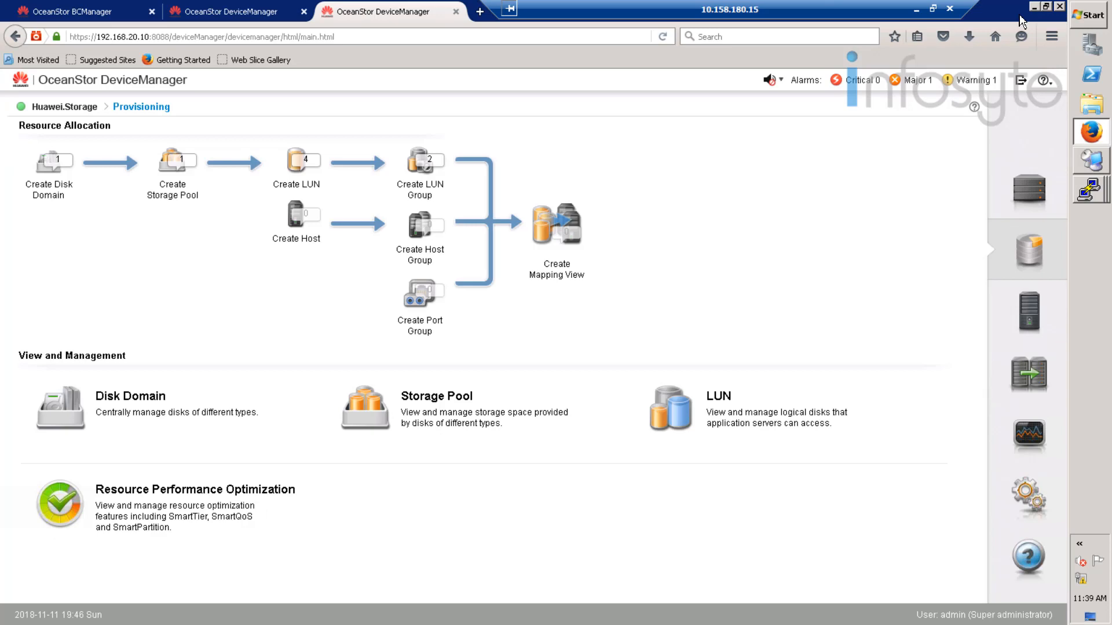
{"action": "left_click", "coordinate": [1035, 6]}
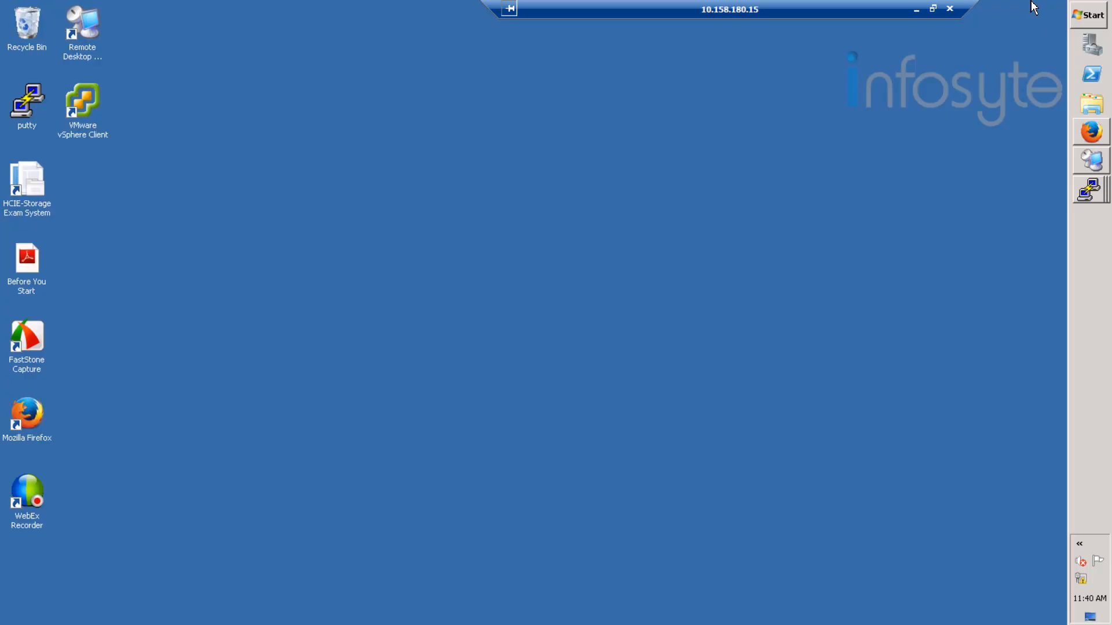
{"action": "left_click", "coordinate": [1091, 133]}
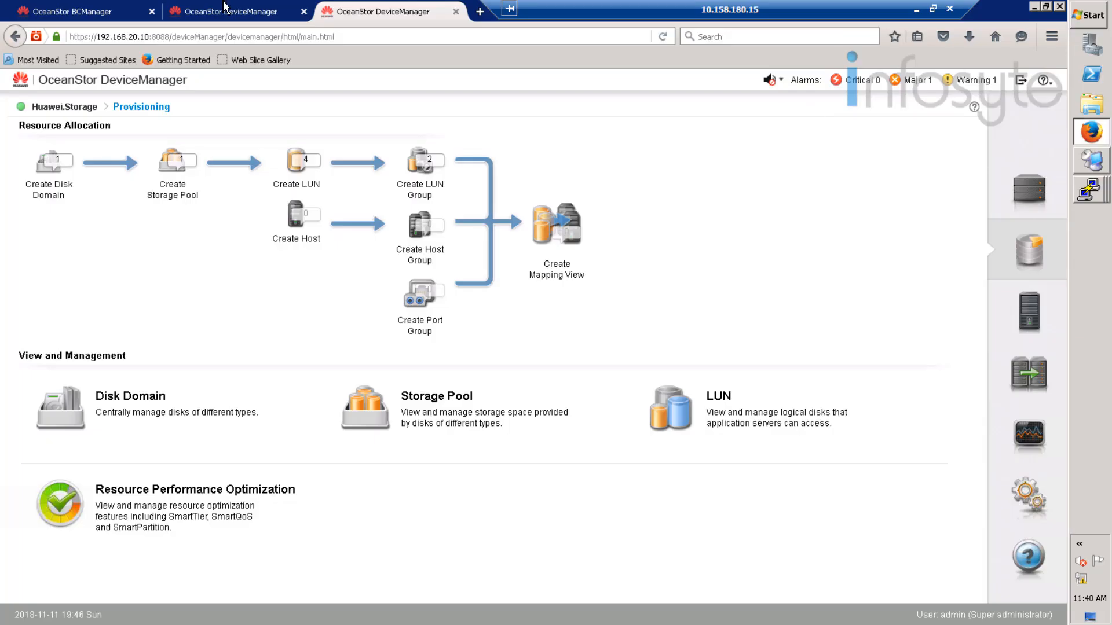
{"action": "left_click", "coordinate": [73, 16]}
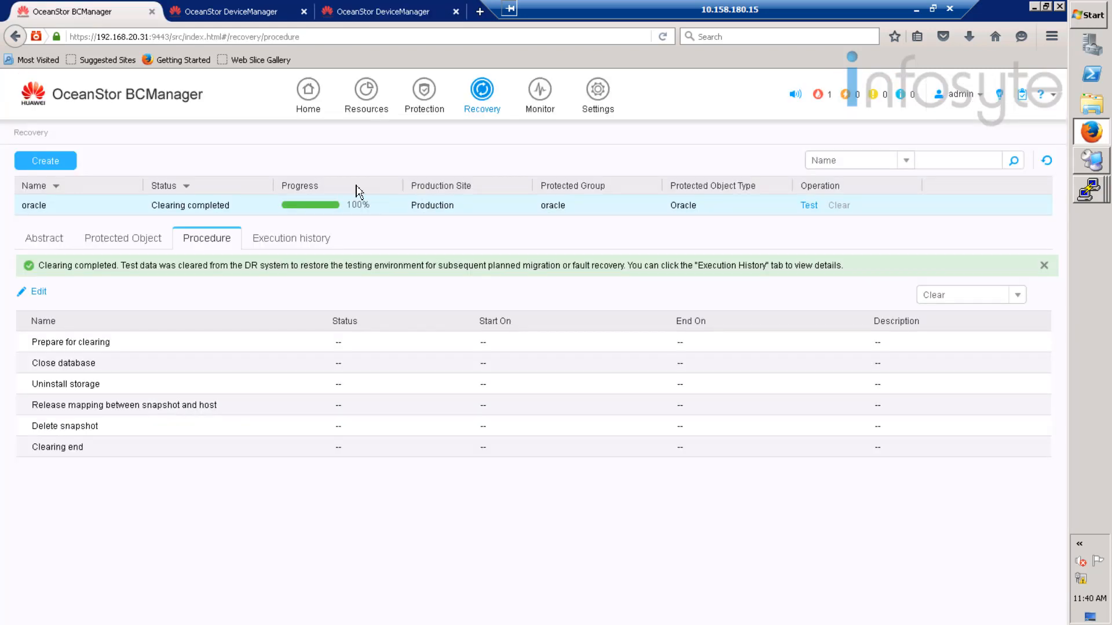
{"action": "left_click", "coordinate": [808, 206]}
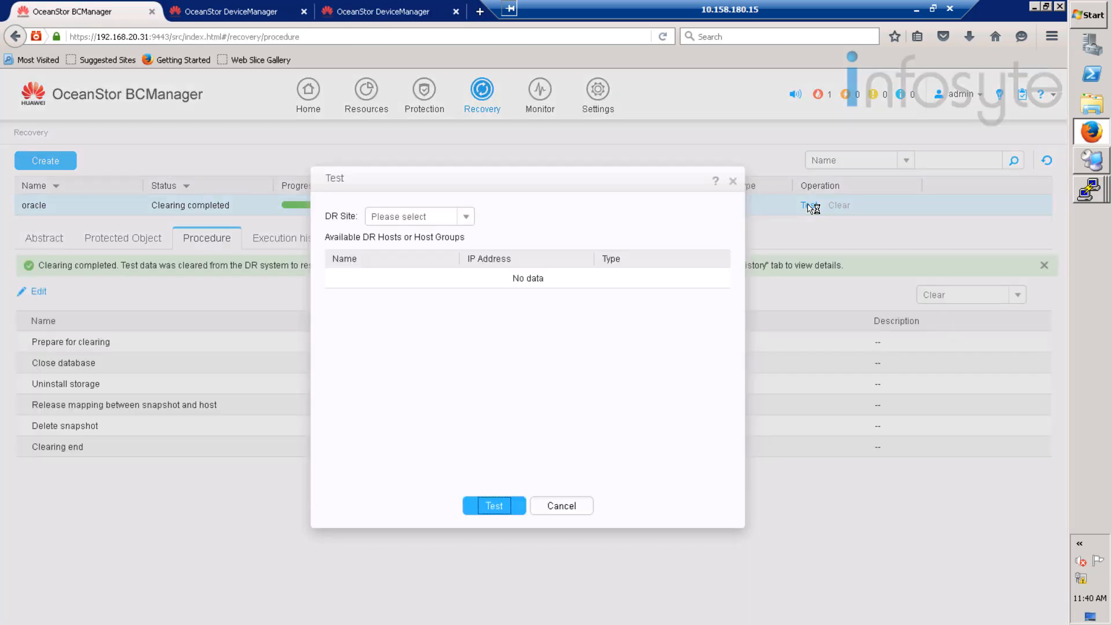
{"action": "left_click", "coordinate": [470, 216]}
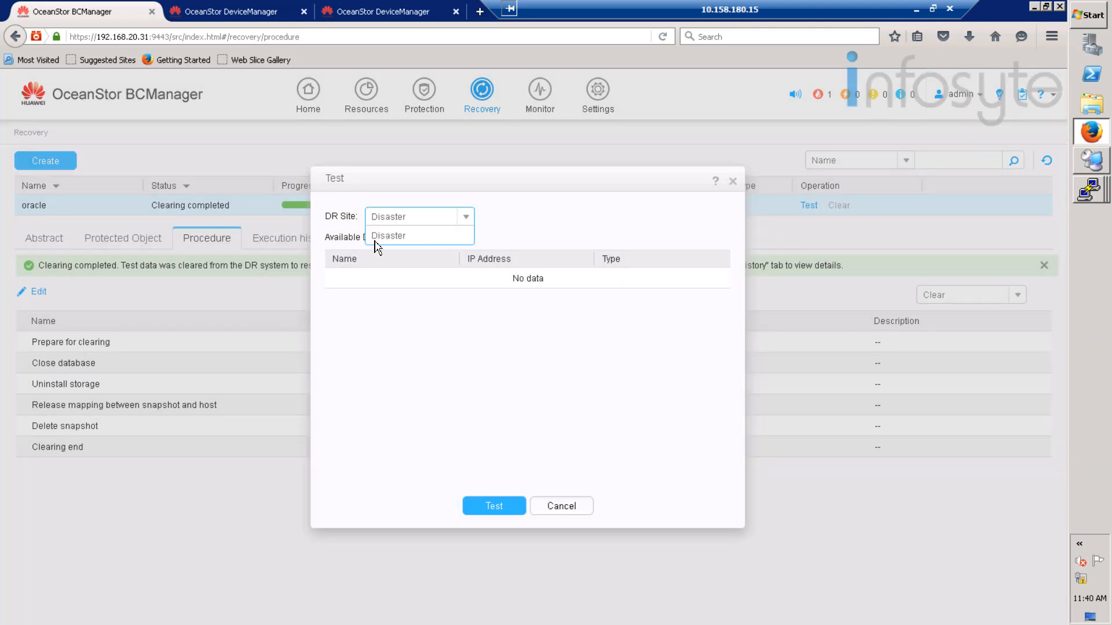
{"action": "left_click", "coordinate": [403, 237]}
{"action": "left_click", "coordinate": [472, 277]}
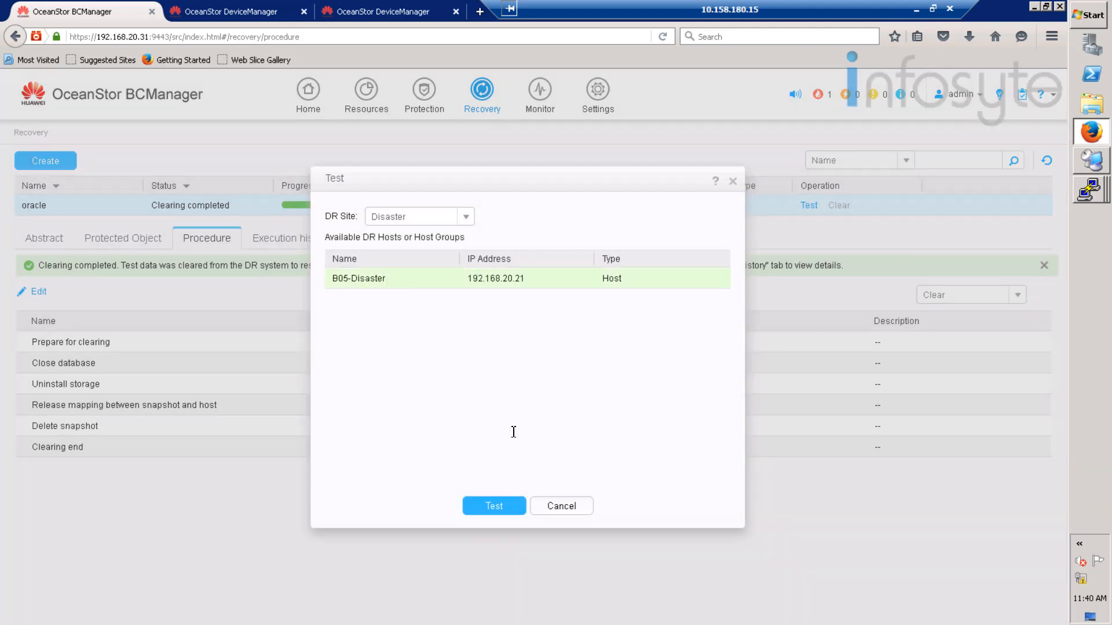
{"action": "left_click", "coordinate": [491, 511]}
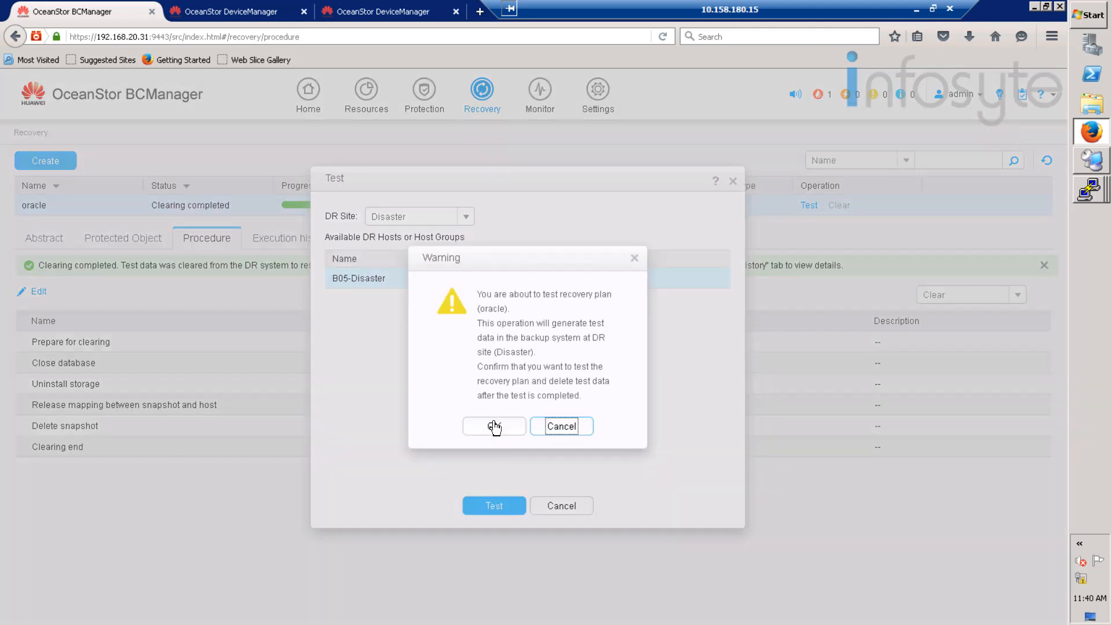
{"action": "left_click", "coordinate": [495, 427]}
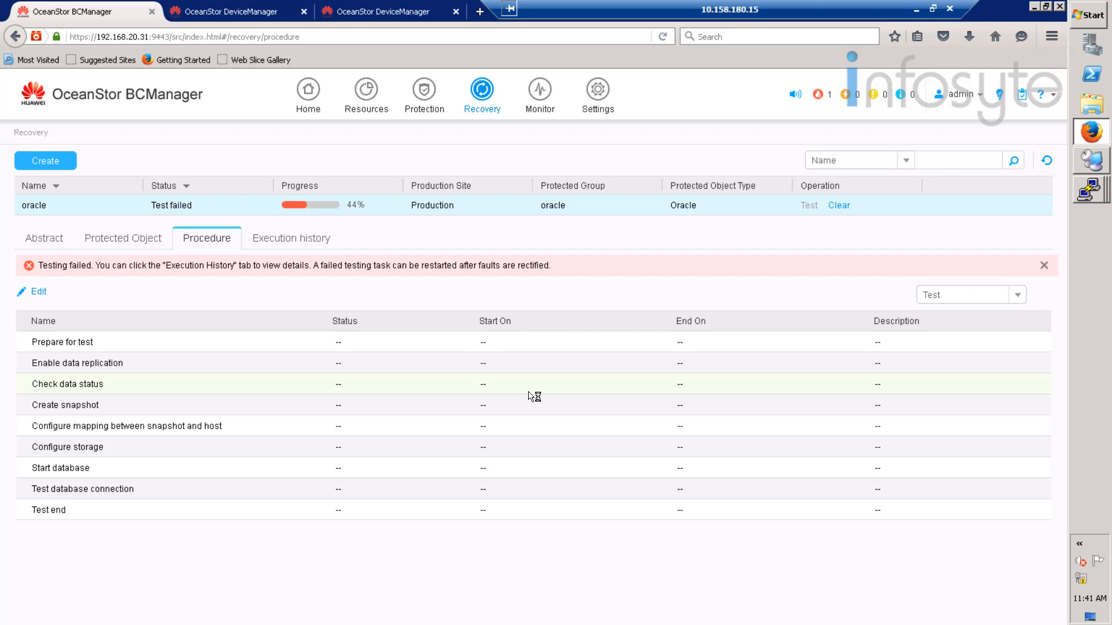
- Review the latest failed test's details: snapshot-to-host mapping failed, initiators not found on 192.168.20.21
{"action": "left_click", "coordinate": [305, 245]}
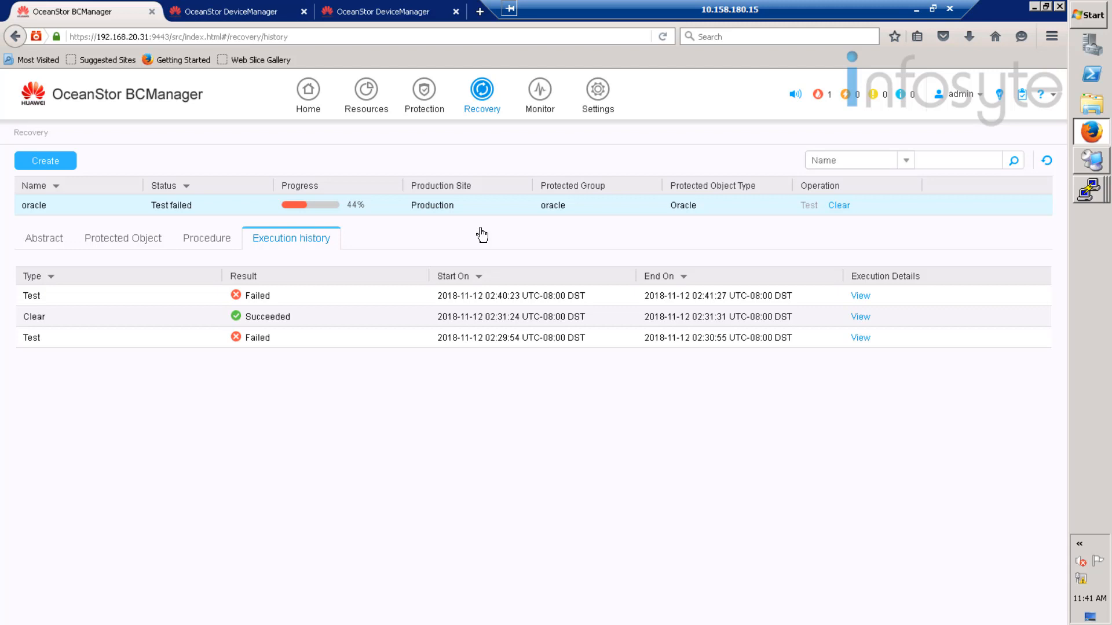
{"action": "left_click", "coordinate": [861, 298]}
{"action": "left_click", "coordinate": [862, 297]}
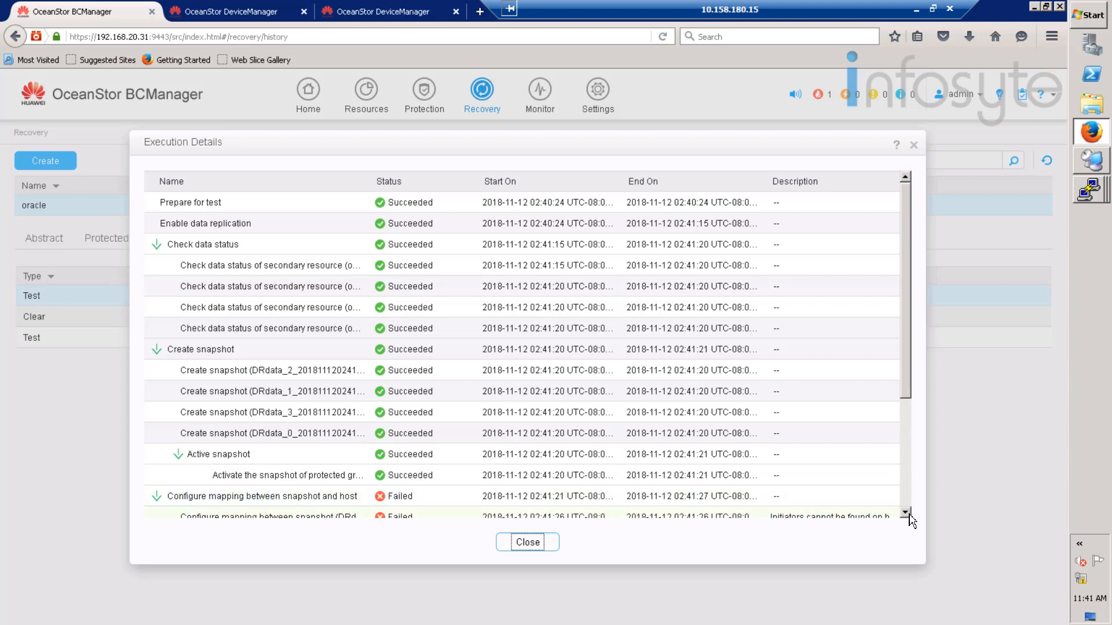
{"action": "scroll", "coordinate": [907, 513], "scroll_direction": "down", "scroll_amount": 3}
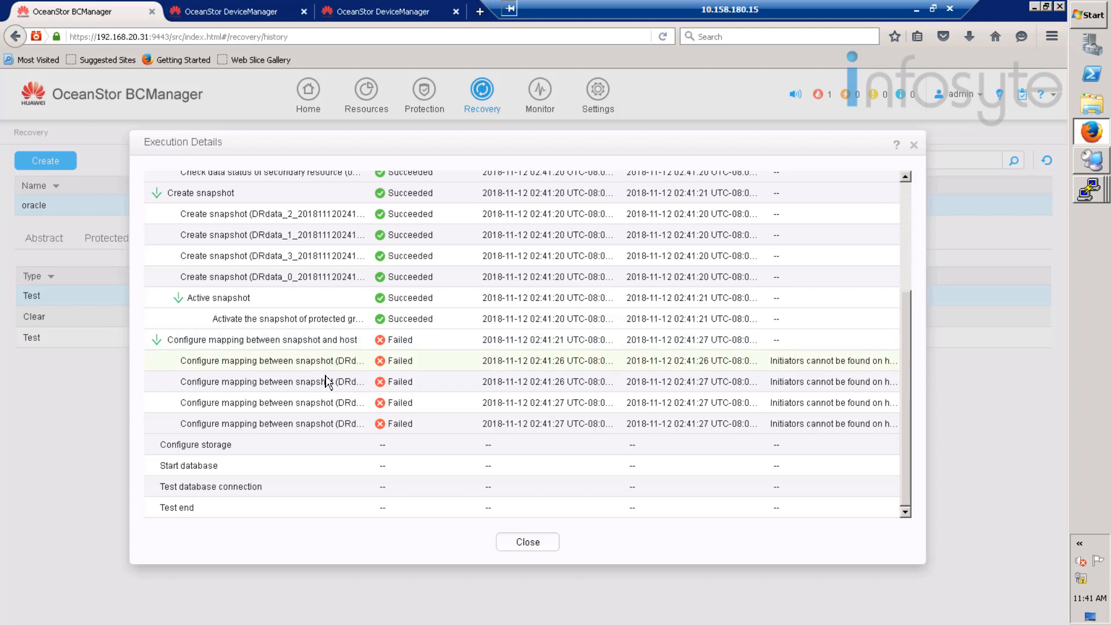
{"action": "left_click", "coordinate": [914, 146]}
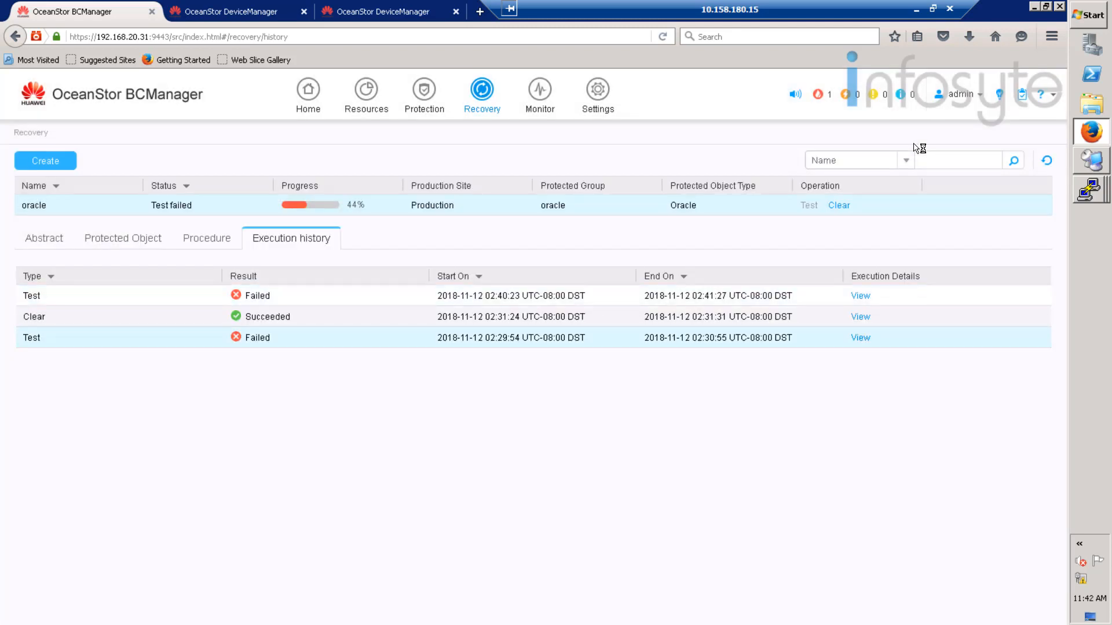
- Clear the oracle plan's test data to Clearing completed at 100%, then show DeviceManager's Provisioning page
{"action": "left_click", "coordinate": [840, 206]}
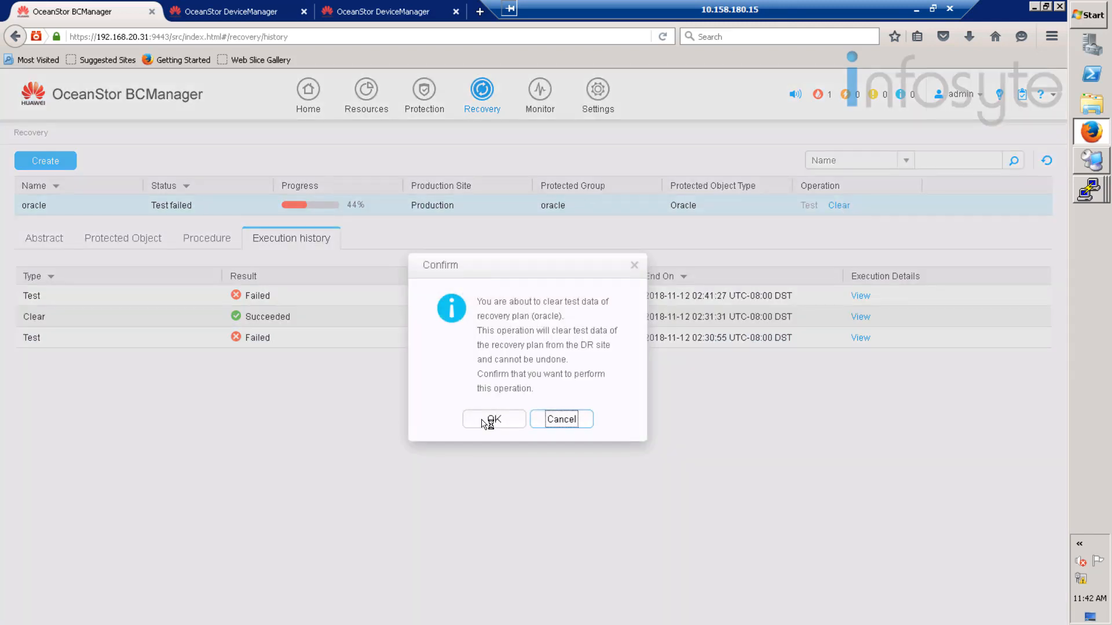
{"action": "left_click", "coordinate": [489, 422]}
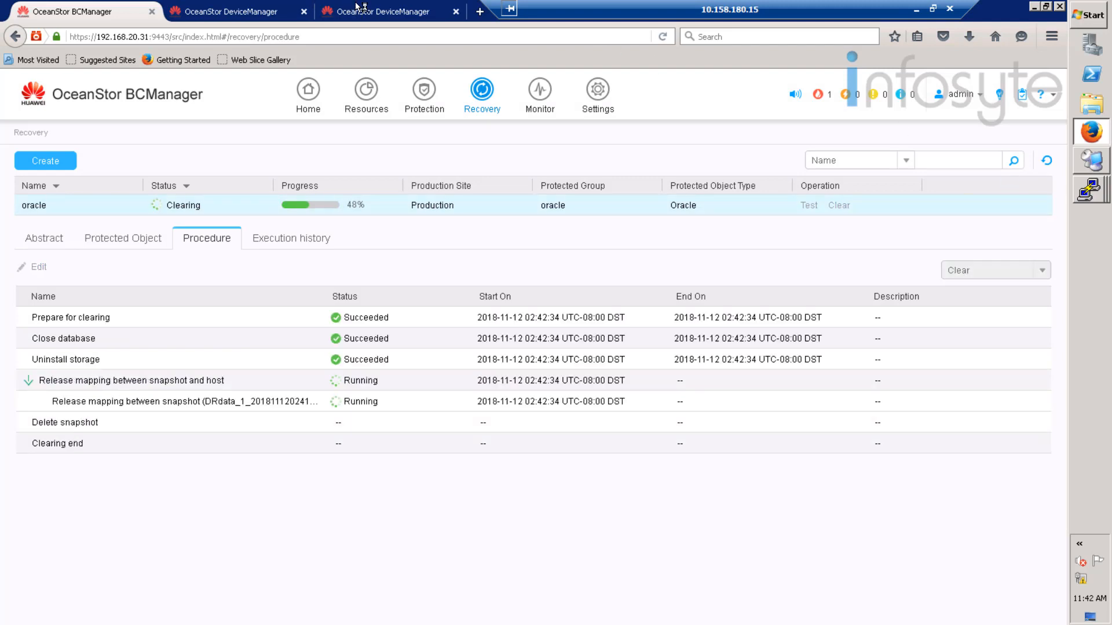
{"action": "left_click", "coordinate": [360, 9]}
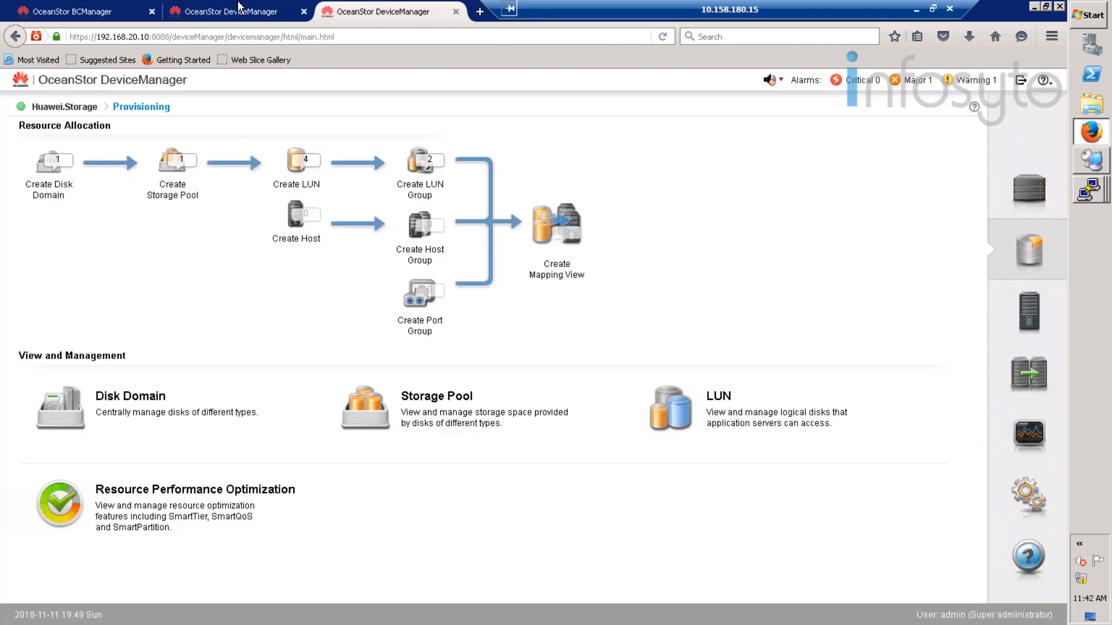
{"action": "left_click", "coordinate": [110, 13]}
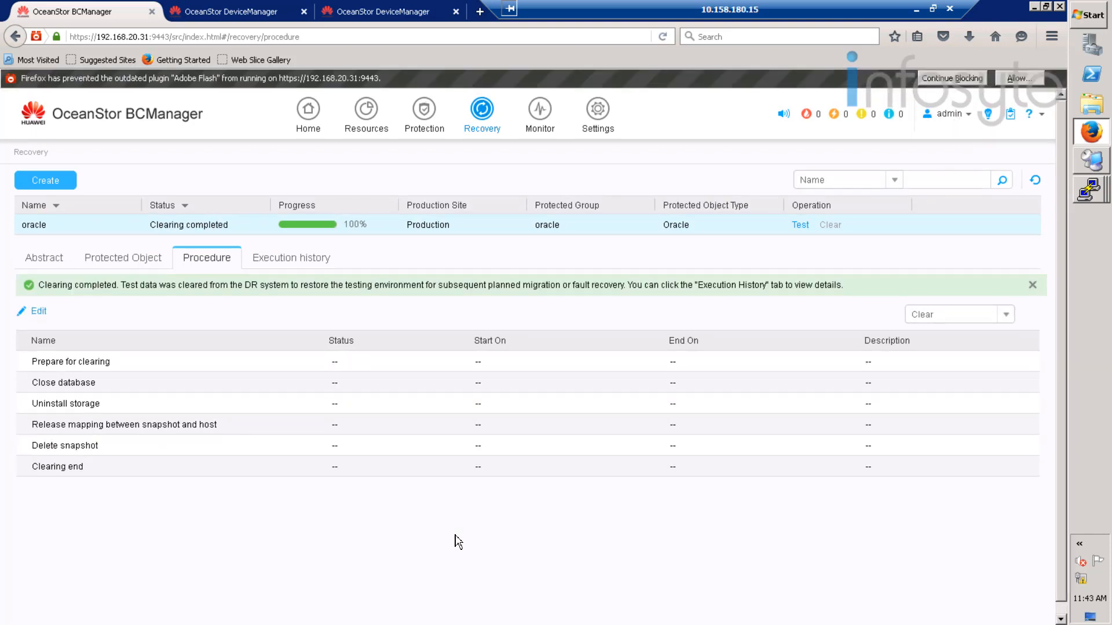
{"action": "left_click", "coordinate": [357, 13]}
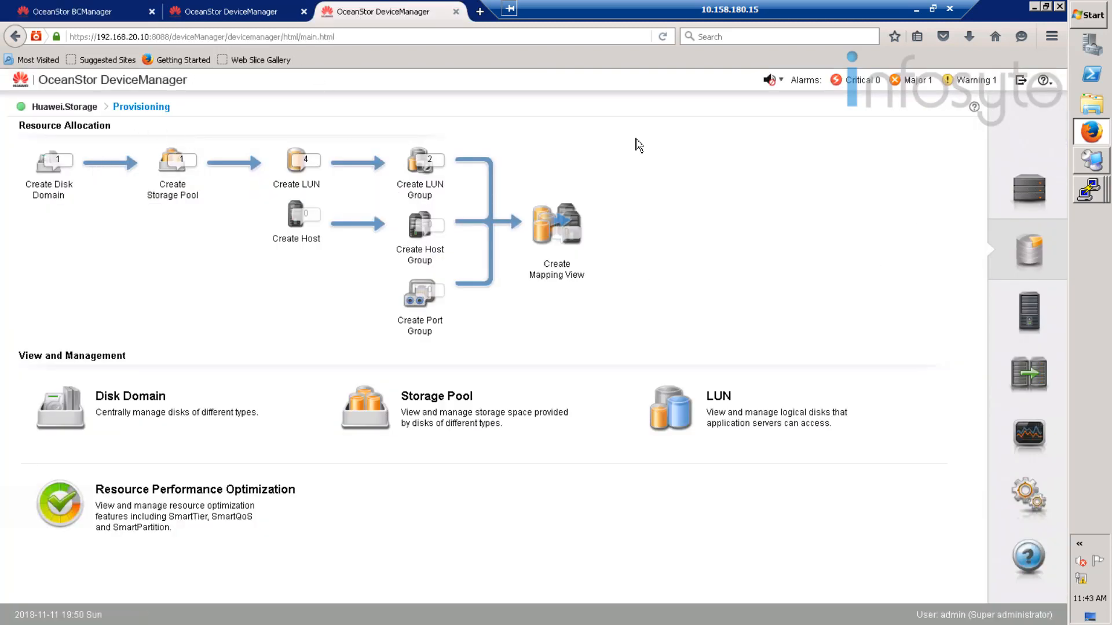
- Start DeviceManager's Create Host wizard, cancel it without adding a host, and return to BCManager
{"action": "left_click", "coordinate": [1013, 179]}
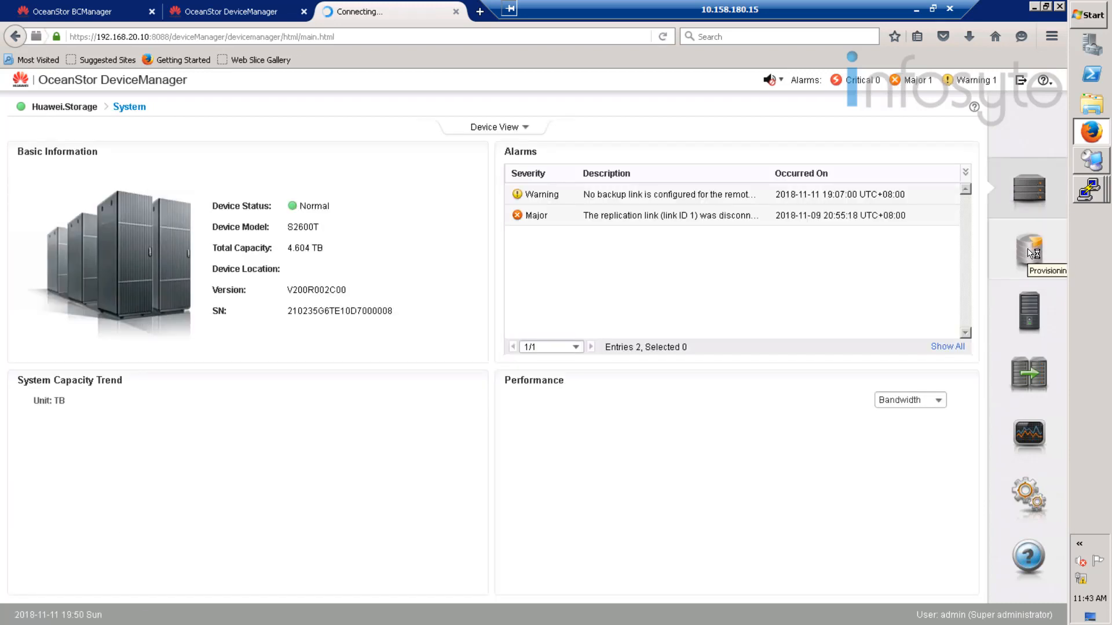
{"action": "left_click", "coordinate": [1030, 254]}
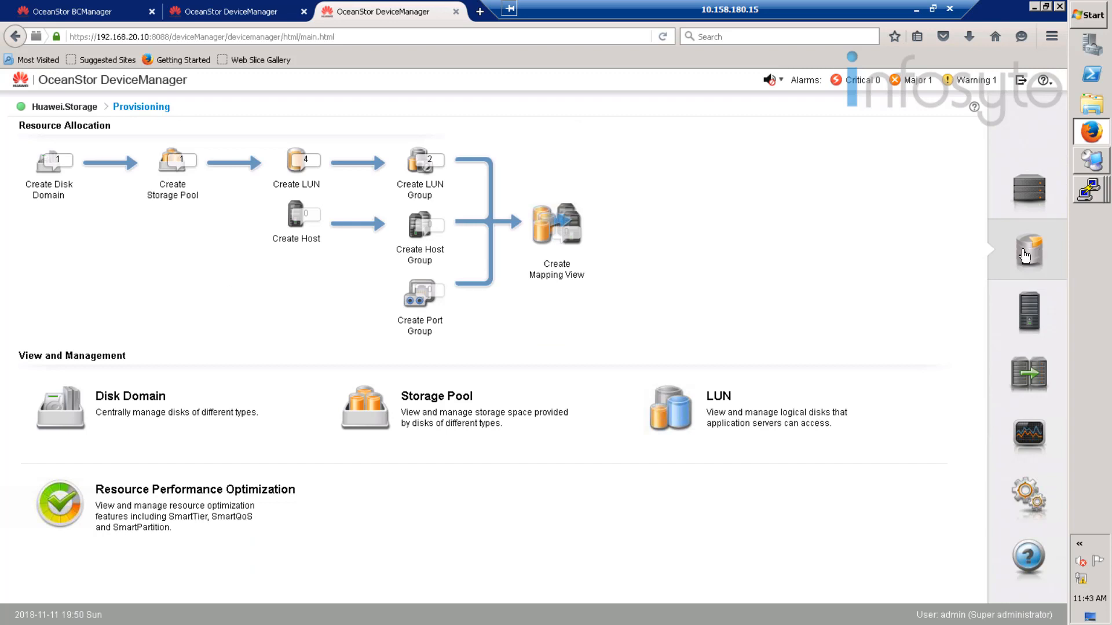
{"action": "left_click", "coordinate": [299, 218]}
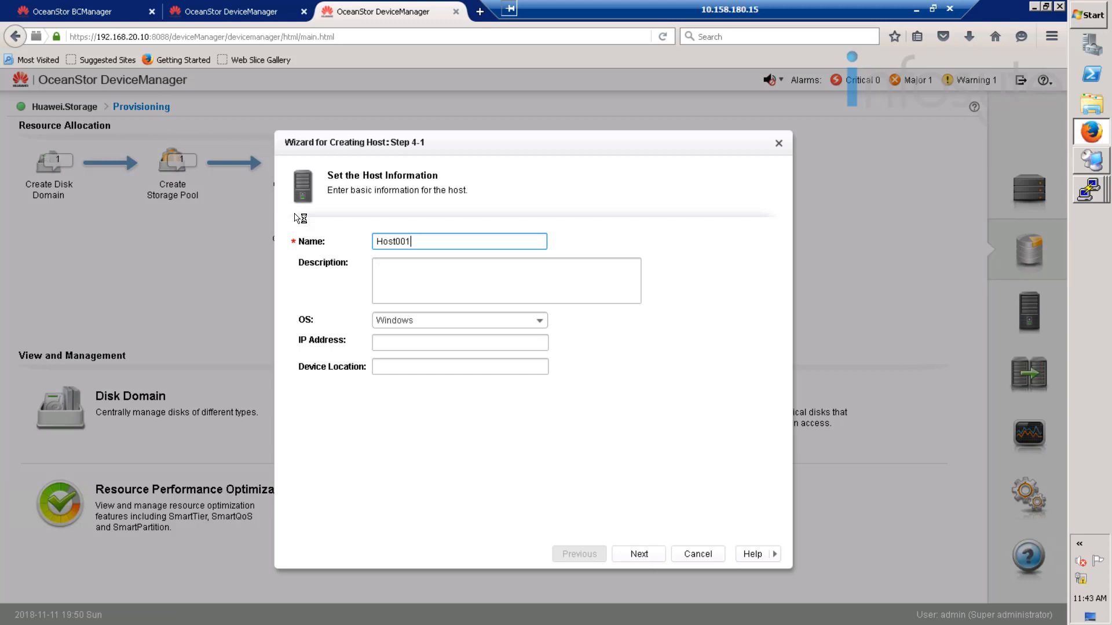
{"action": "left_click", "coordinate": [651, 555]}
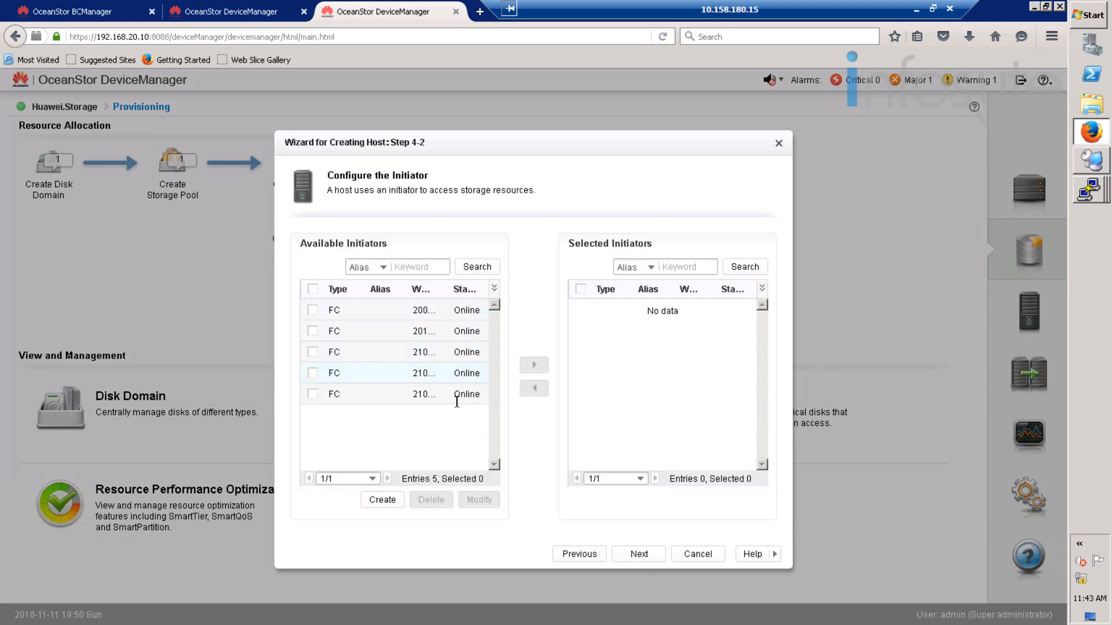
{"action": "left_click", "coordinate": [712, 556]}
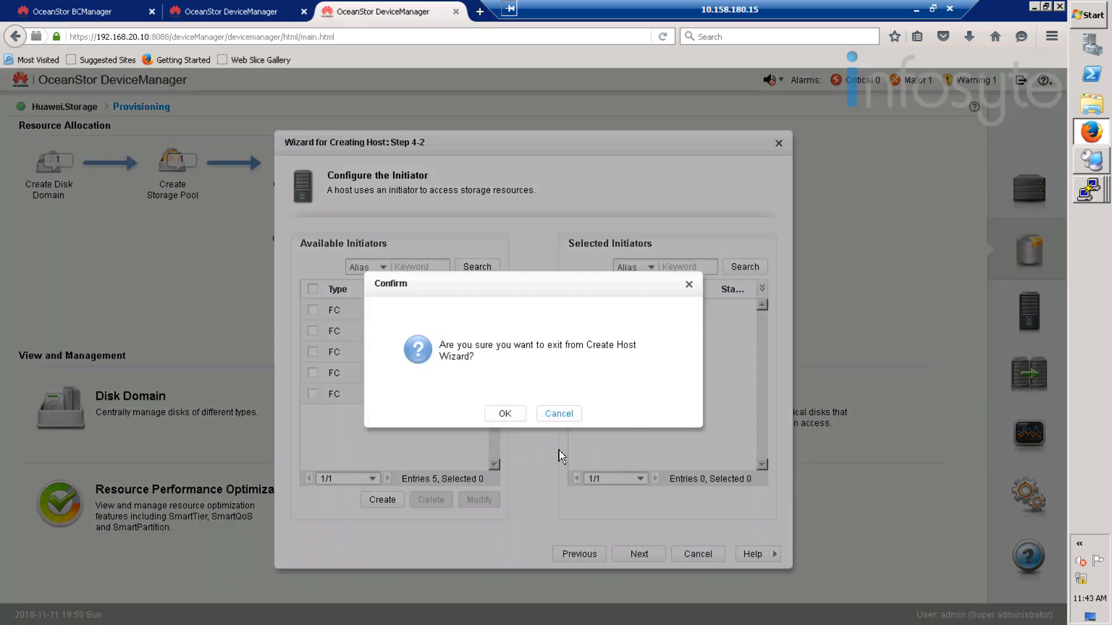
{"action": "left_click", "coordinate": [507, 415]}
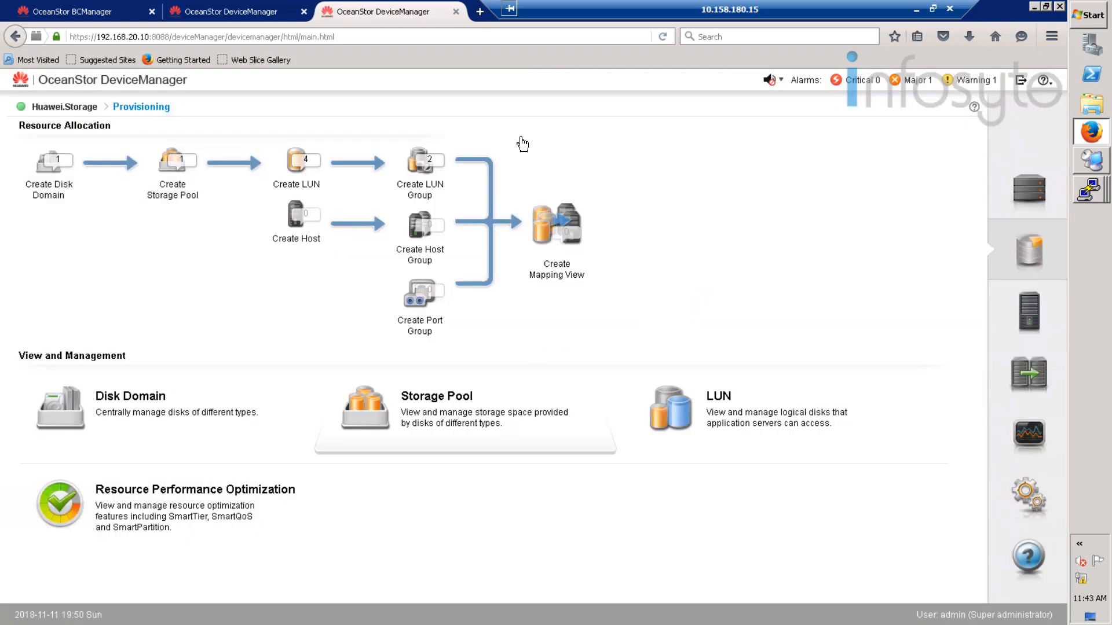
{"action": "left_click", "coordinate": [105, 10]}
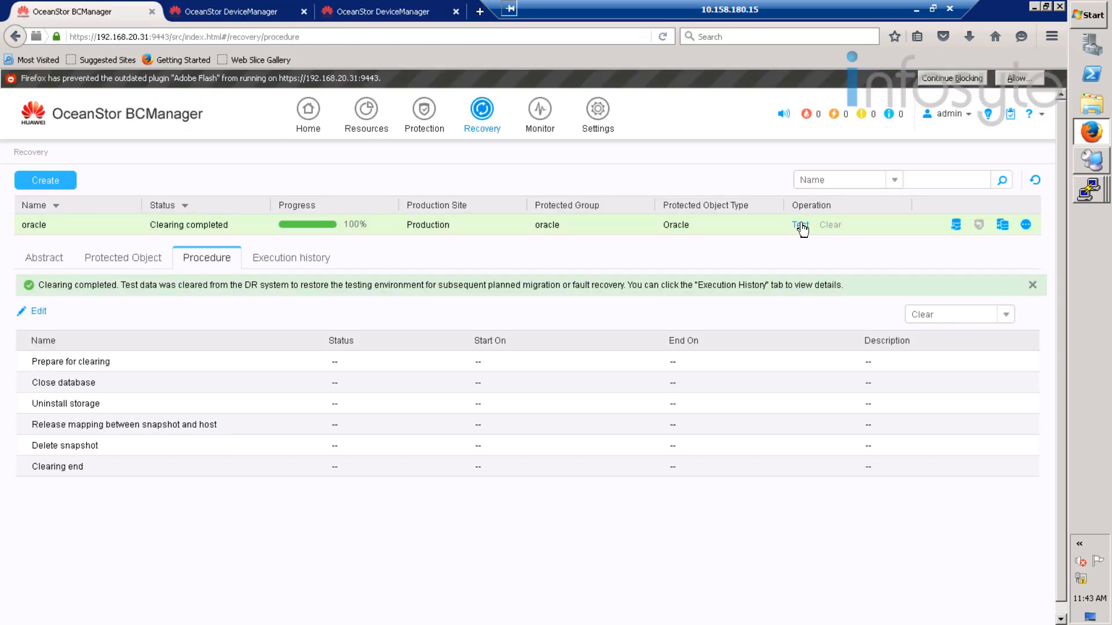
- Launch a third oracle plan test on B05-Disaster at the Disaster site, now running at 22%
{"action": "left_click", "coordinate": [800, 226]}
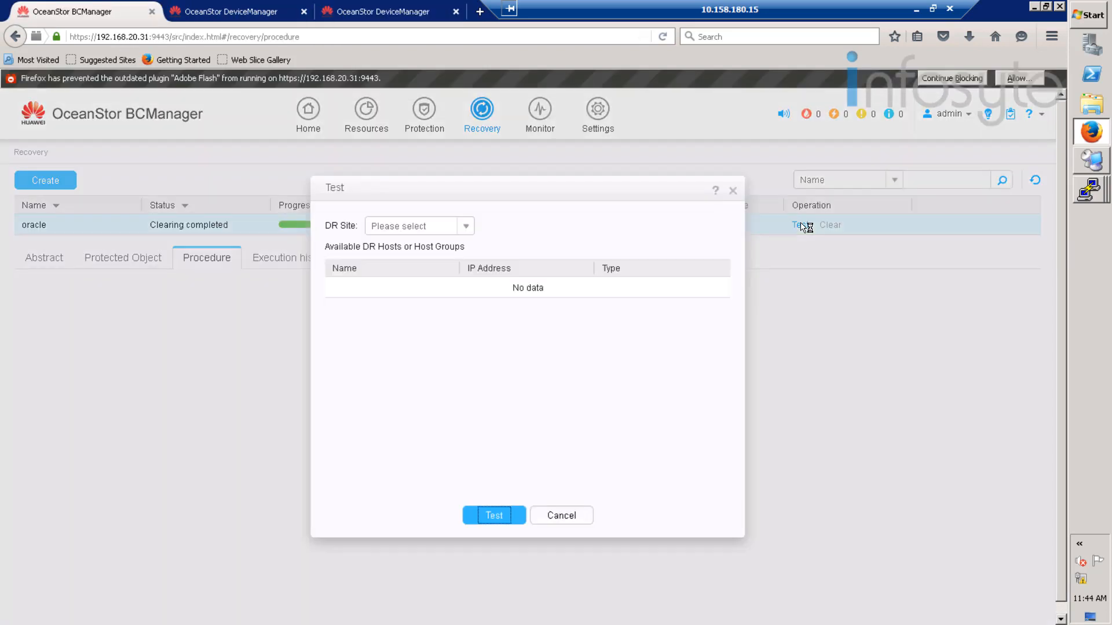
{"action": "left_click", "coordinate": [466, 227]}
{"action": "left_click", "coordinate": [389, 245]}
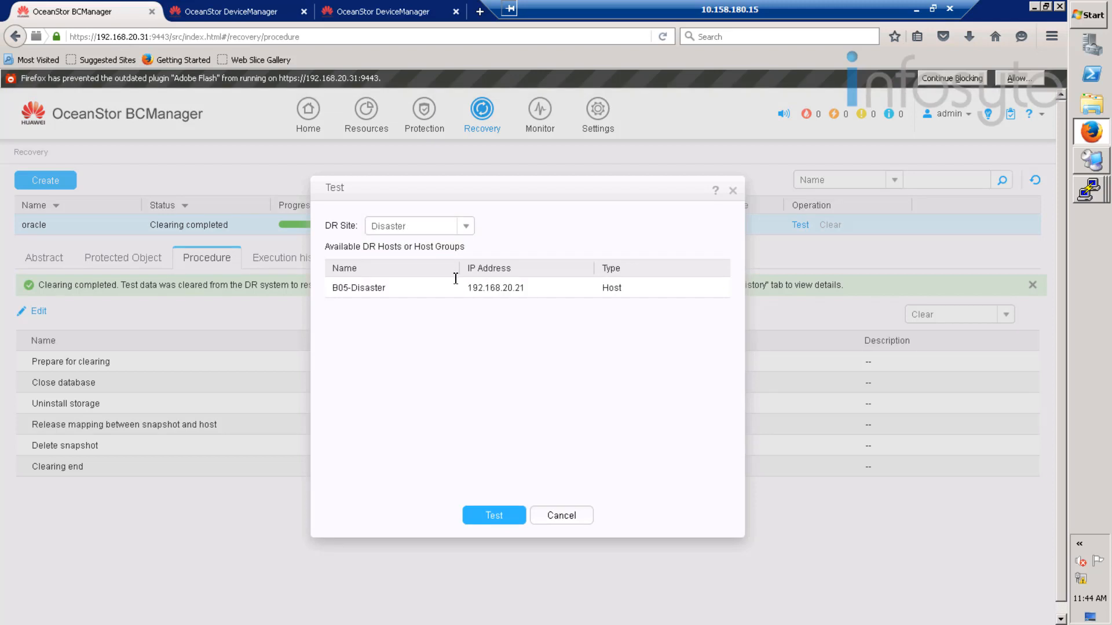
{"action": "left_click", "coordinate": [432, 289]}
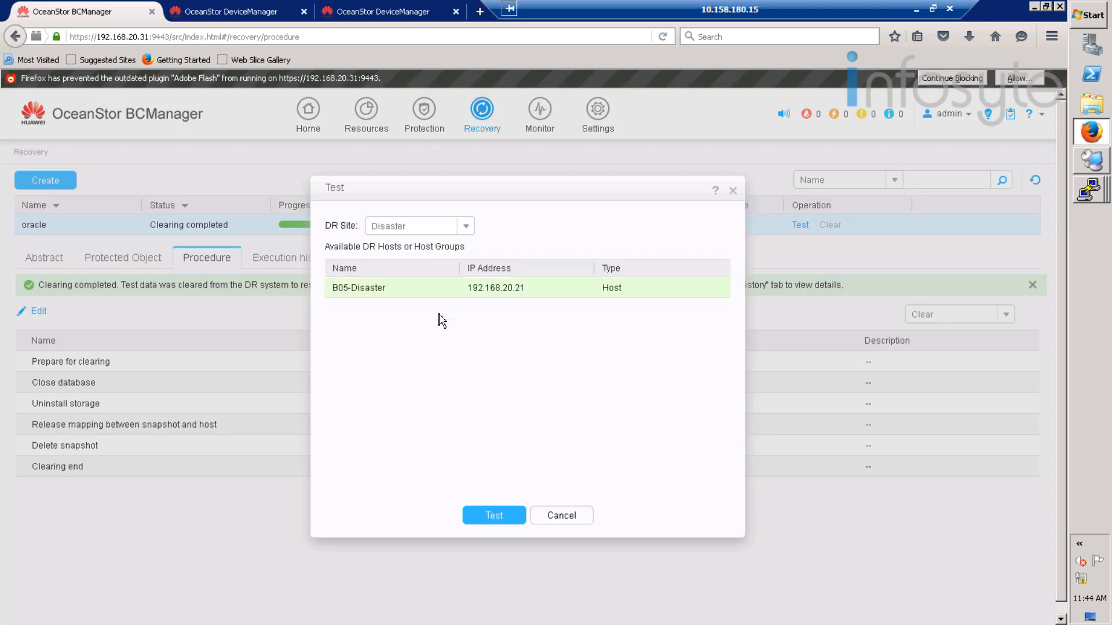
{"action": "left_click", "coordinate": [498, 515]}
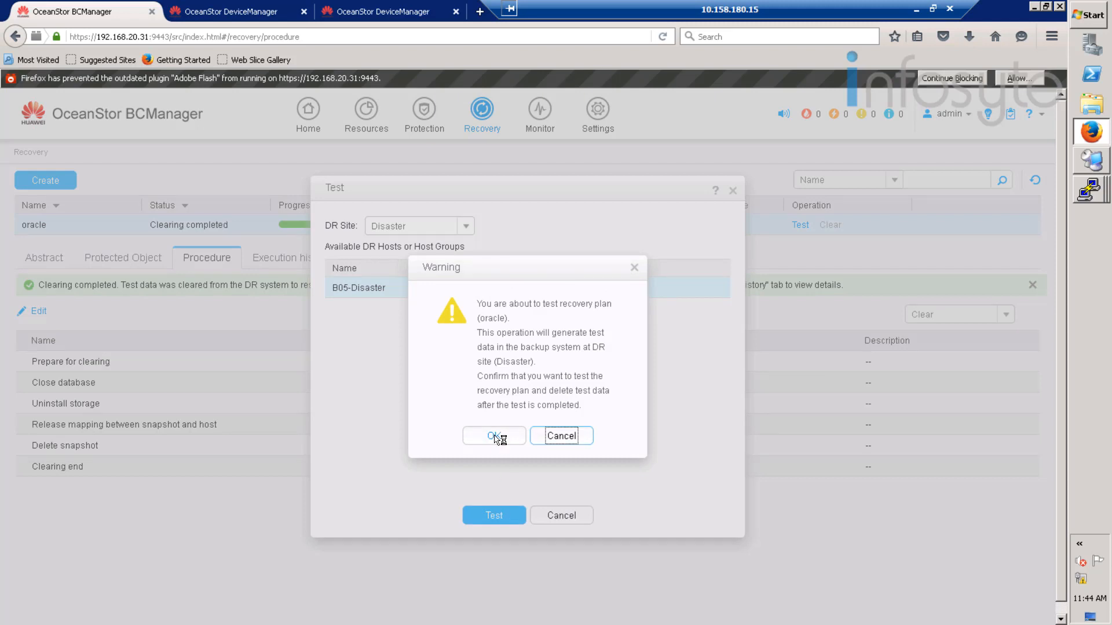
{"action": "left_click", "coordinate": [494, 439]}
{"action": "left_click", "coordinate": [544, 400]}
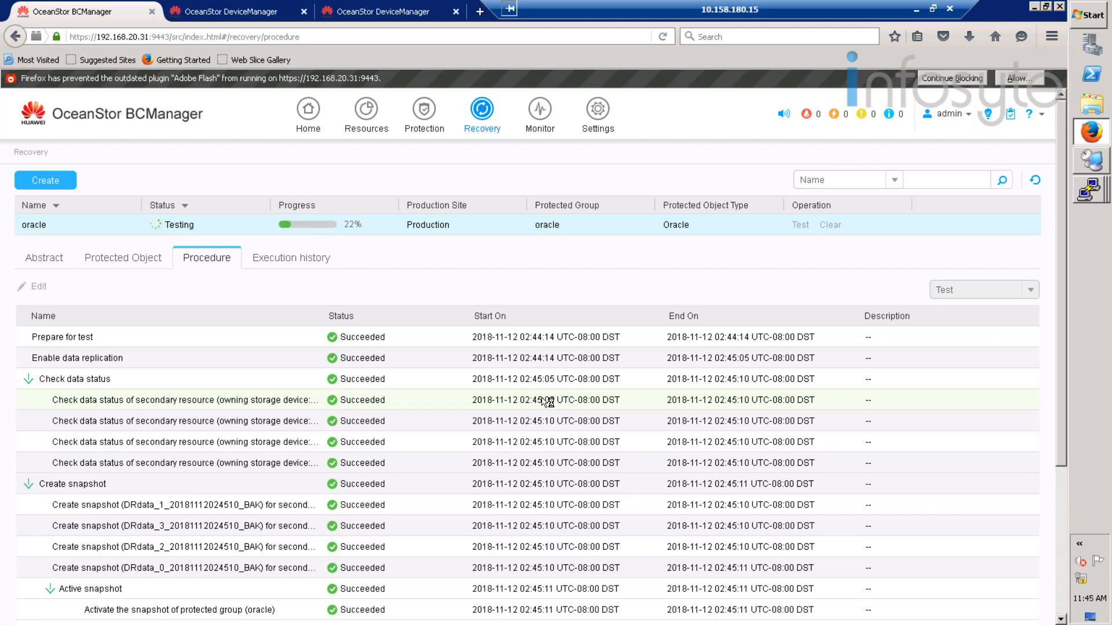
{"action": "scroll", "coordinate": [547, 401], "scroll_direction": "down", "scroll_amount": 3}
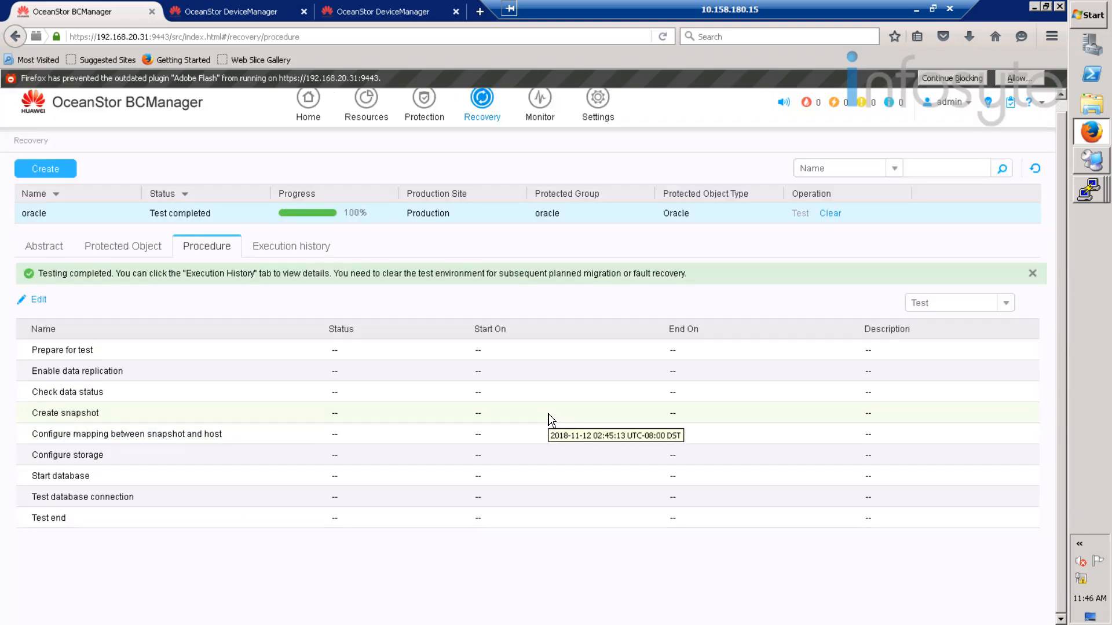
- Review the latest test run's details: all steps Succeeded at 100%, including database start and connection check
{"action": "left_click", "coordinate": [280, 247]}
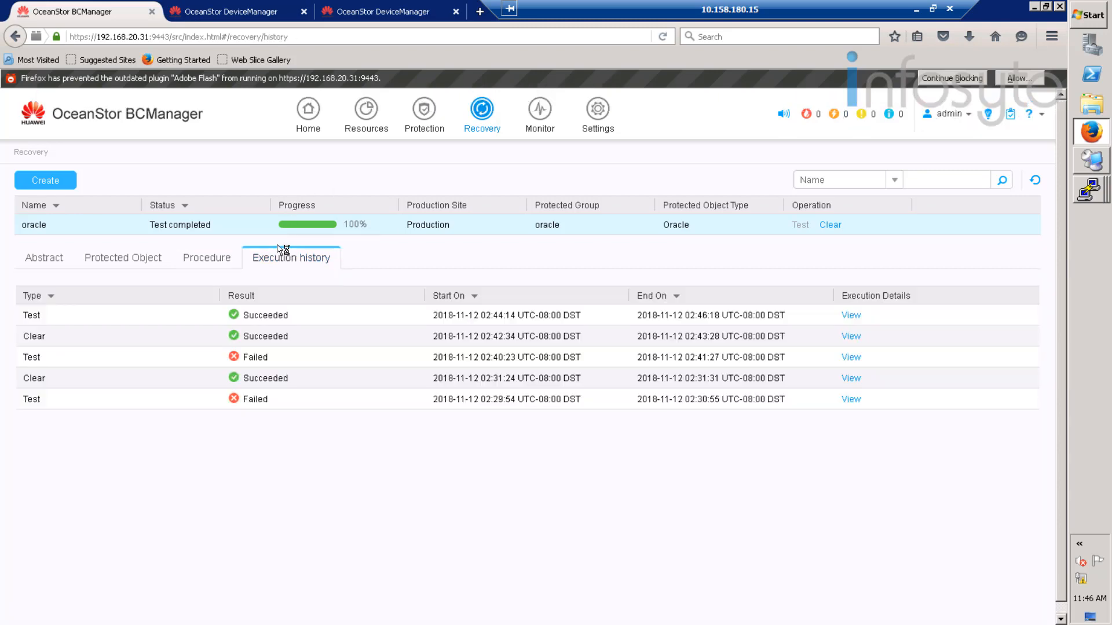
{"action": "left_click", "coordinate": [856, 316]}
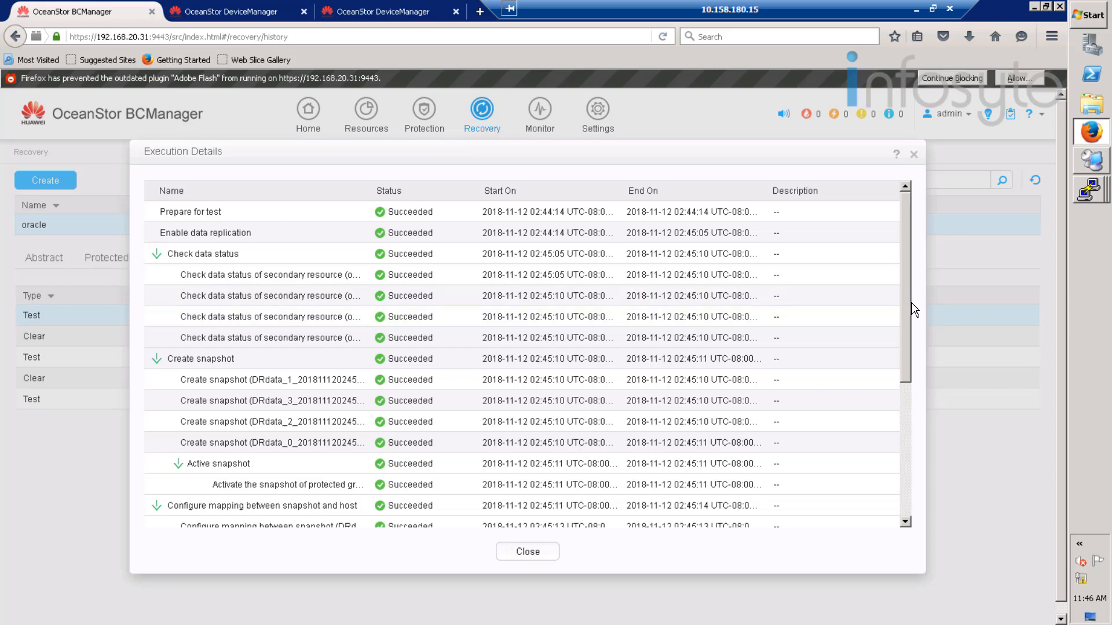
{"action": "scroll", "coordinate": [911, 313], "scroll_direction": "down", "scroll_amount": 2}
{"action": "left_click_drag", "start_coordinate": [909, 369], "coordinate": [913, 466]}
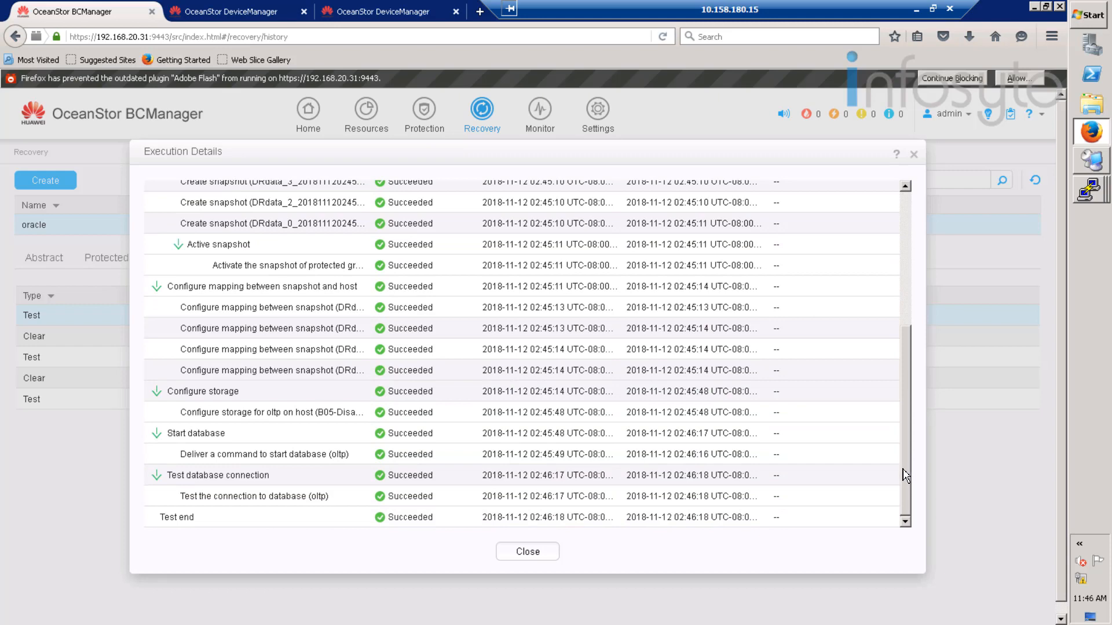
{"action": "left_click", "coordinate": [516, 556]}
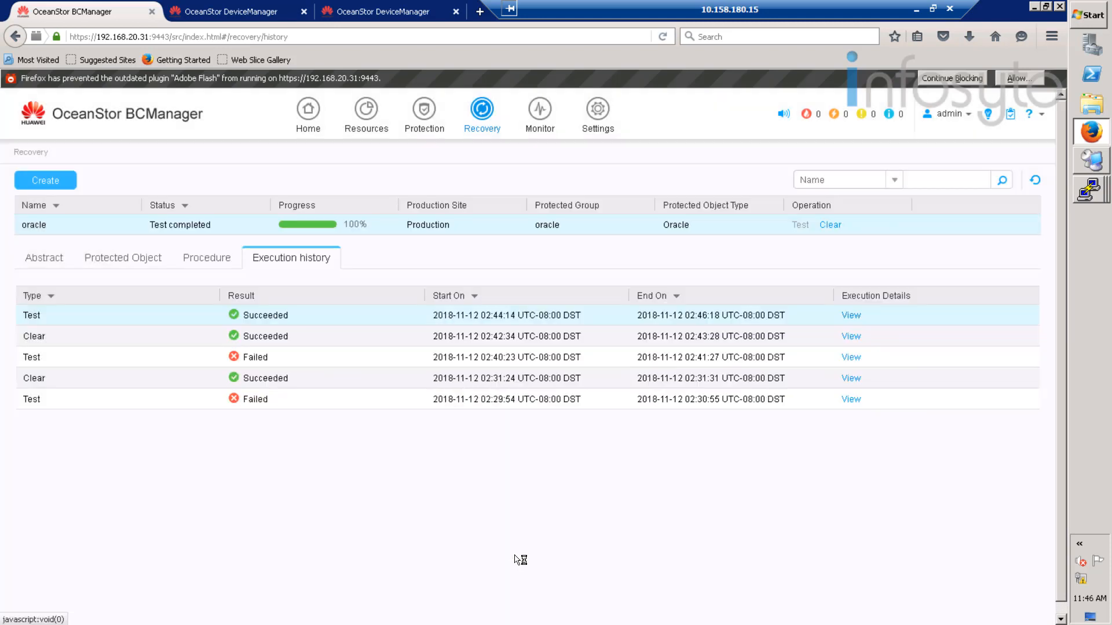
- Bring up OceanStor DeviceManager's Provisioning page and its storage system overview
{"action": "left_click", "coordinate": [1098, 194]}
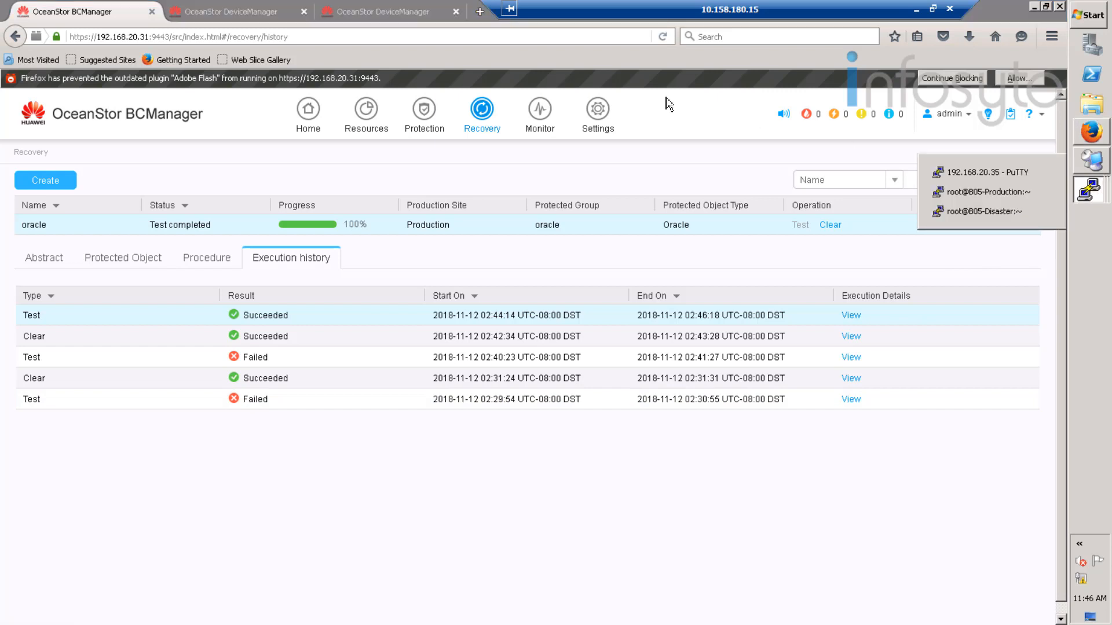
{"action": "left_click", "coordinate": [412, 9]}
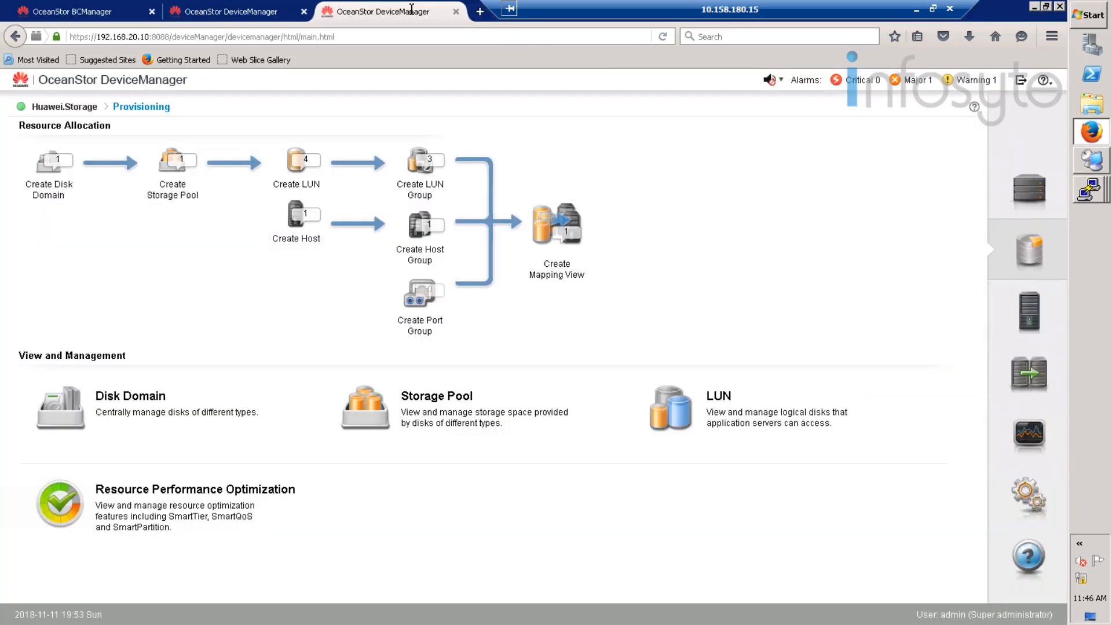
{"action": "left_click", "coordinate": [1037, 187]}
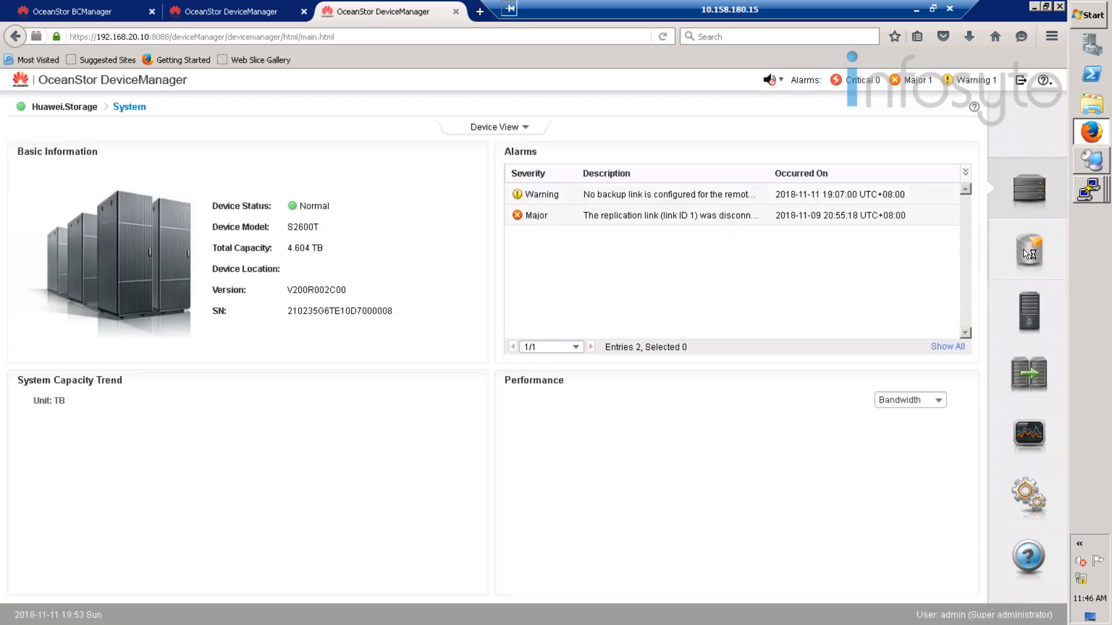
{"action": "left_click", "coordinate": [1026, 253]}
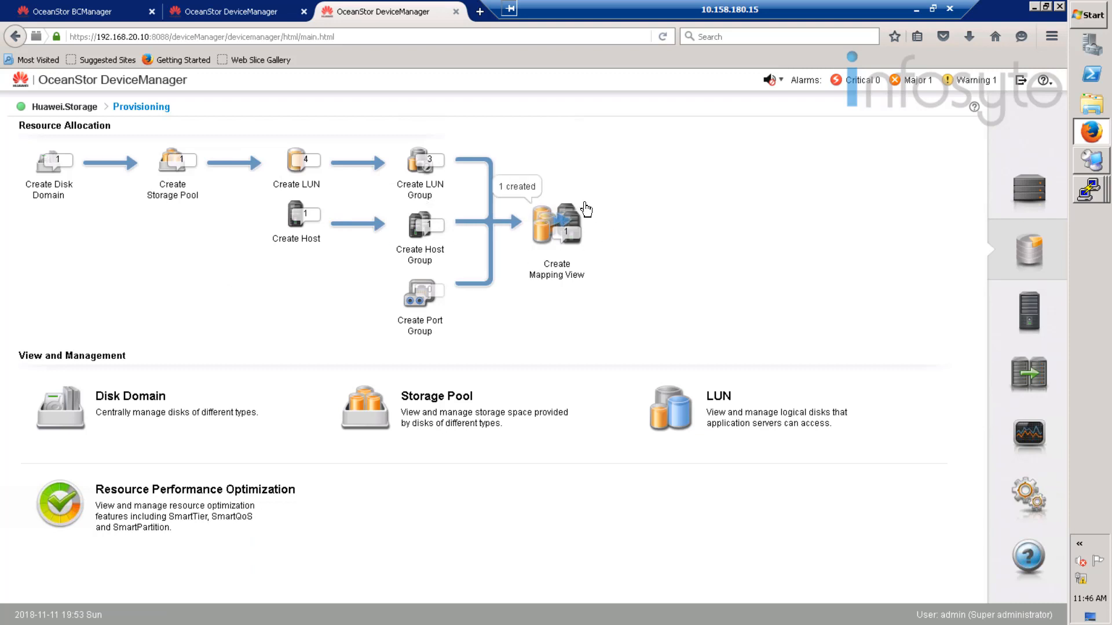
{"action": "left_click", "coordinate": [1027, 319]}
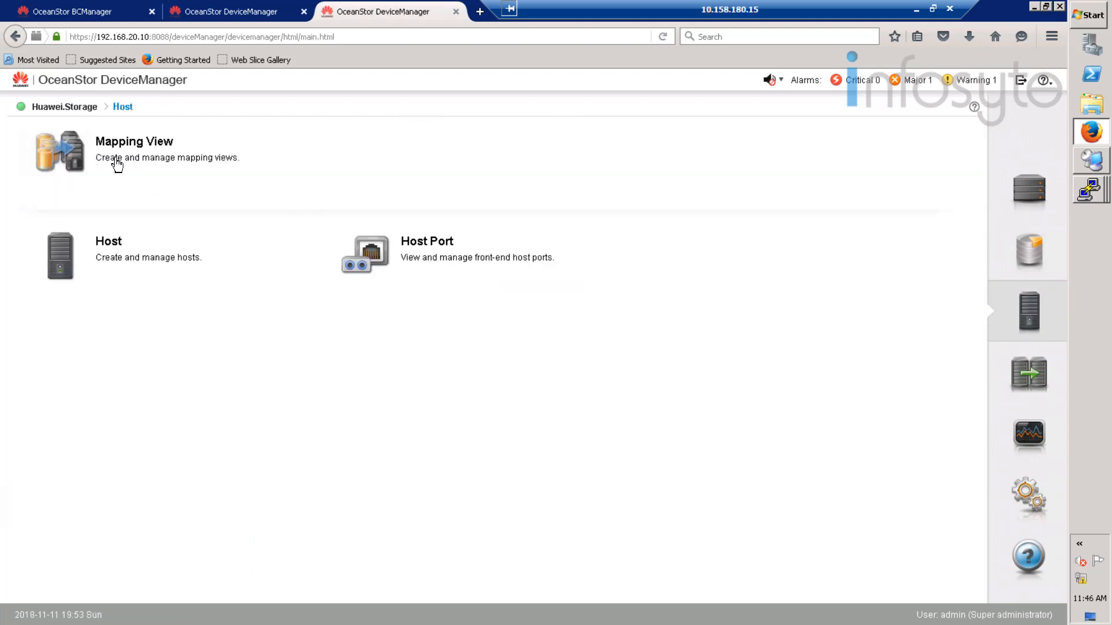
{"action": "left_click", "coordinate": [116, 164]}
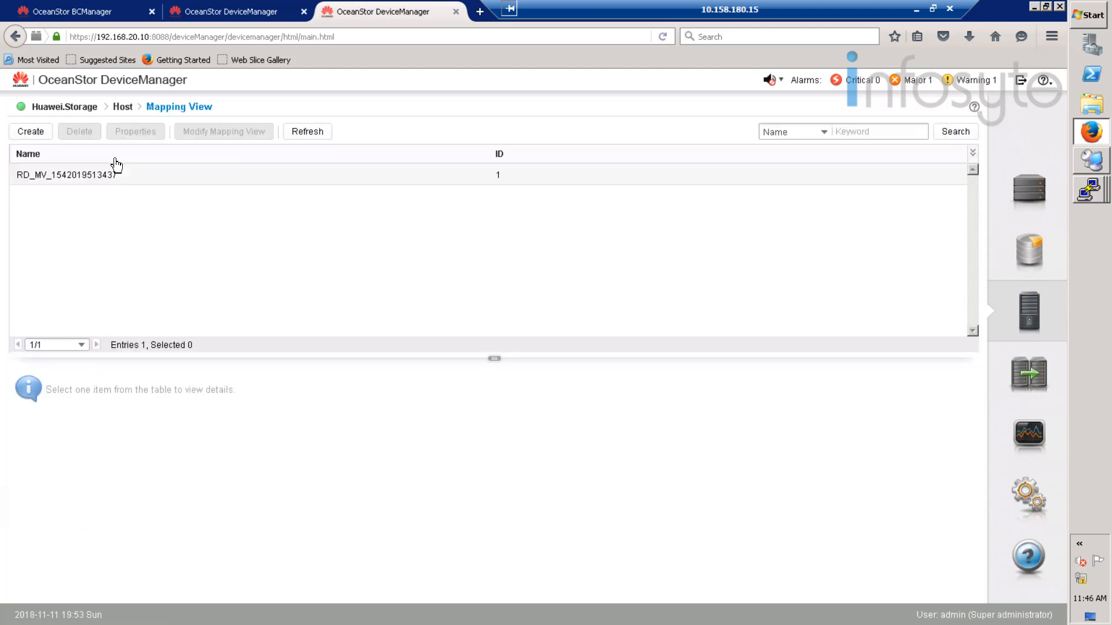
{"action": "left_click", "coordinate": [95, 177]}
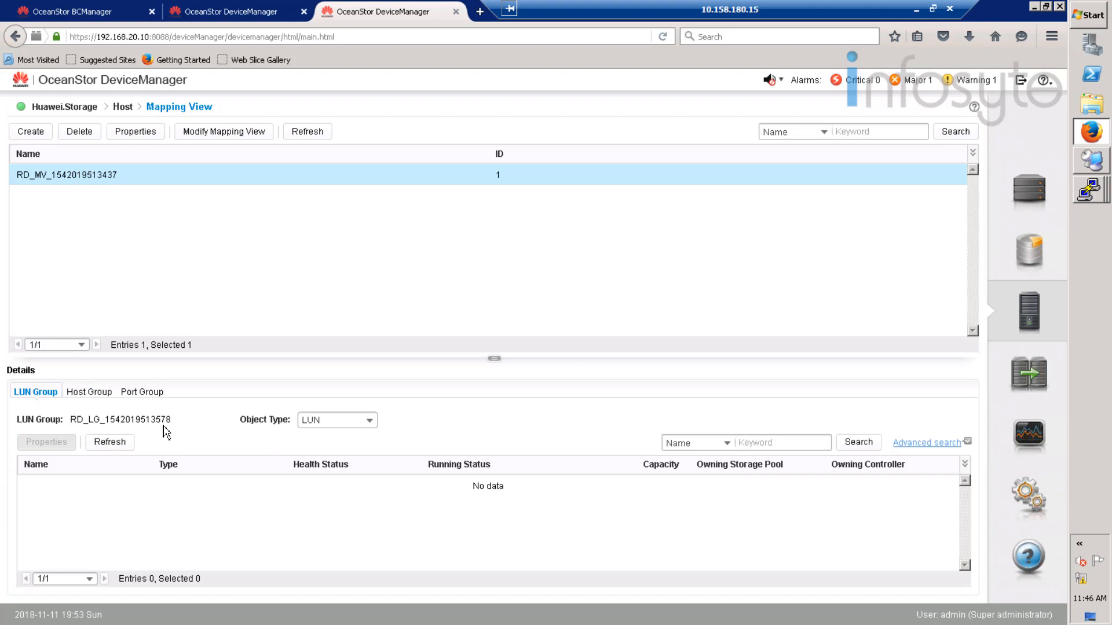
{"action": "left_click", "coordinate": [347, 418]}
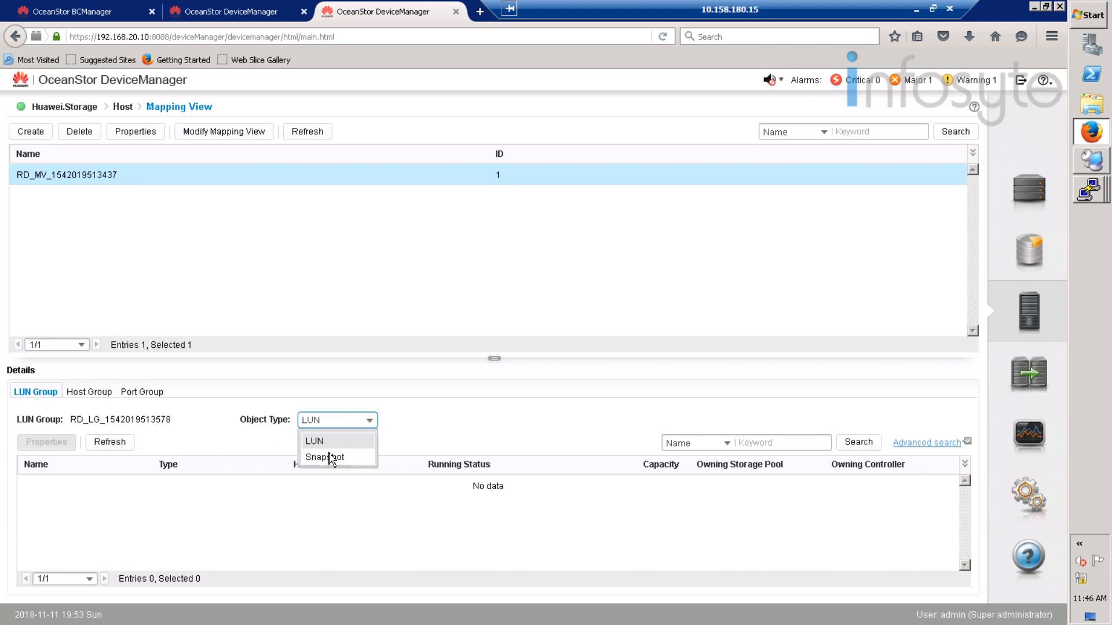
{"action": "left_click", "coordinate": [326, 457]}
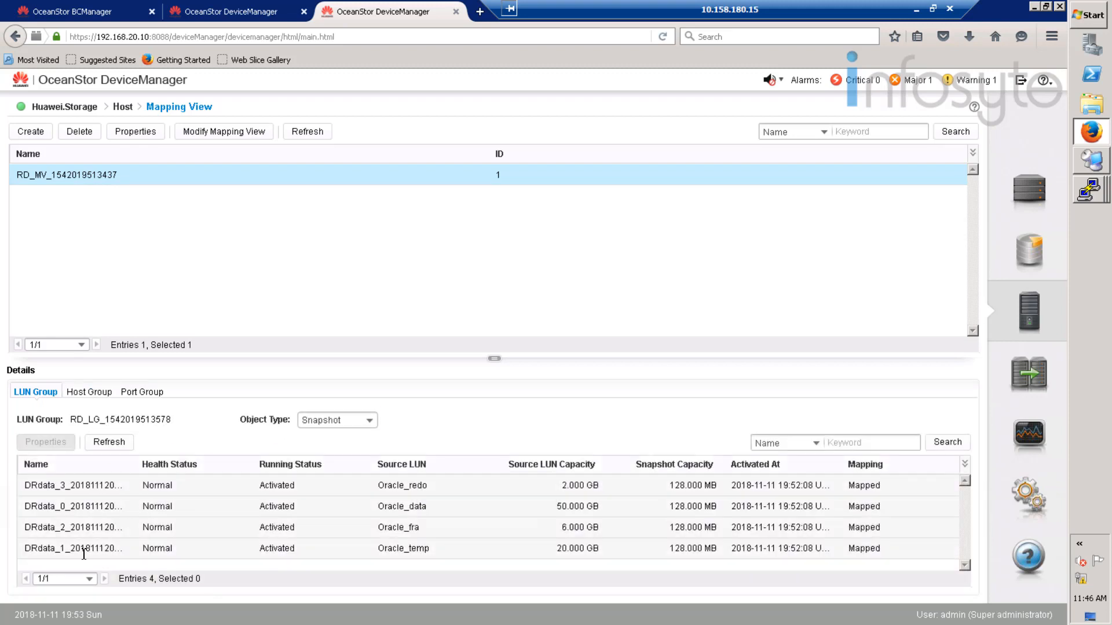
{"action": "left_click", "coordinate": [91, 397]}
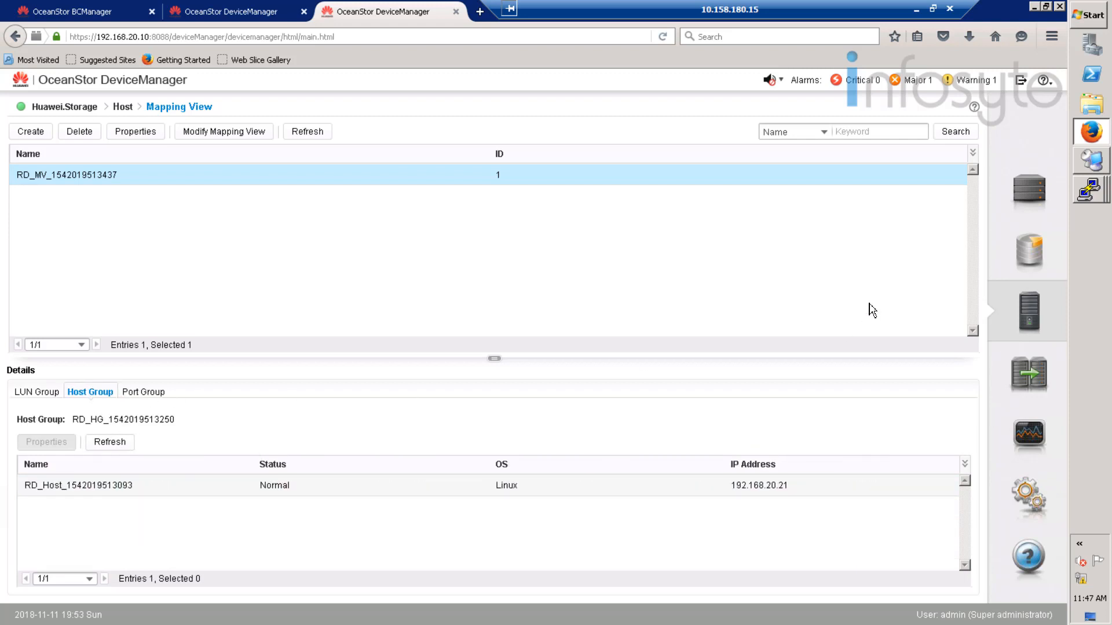
{"action": "left_click", "coordinate": [1091, 190]}
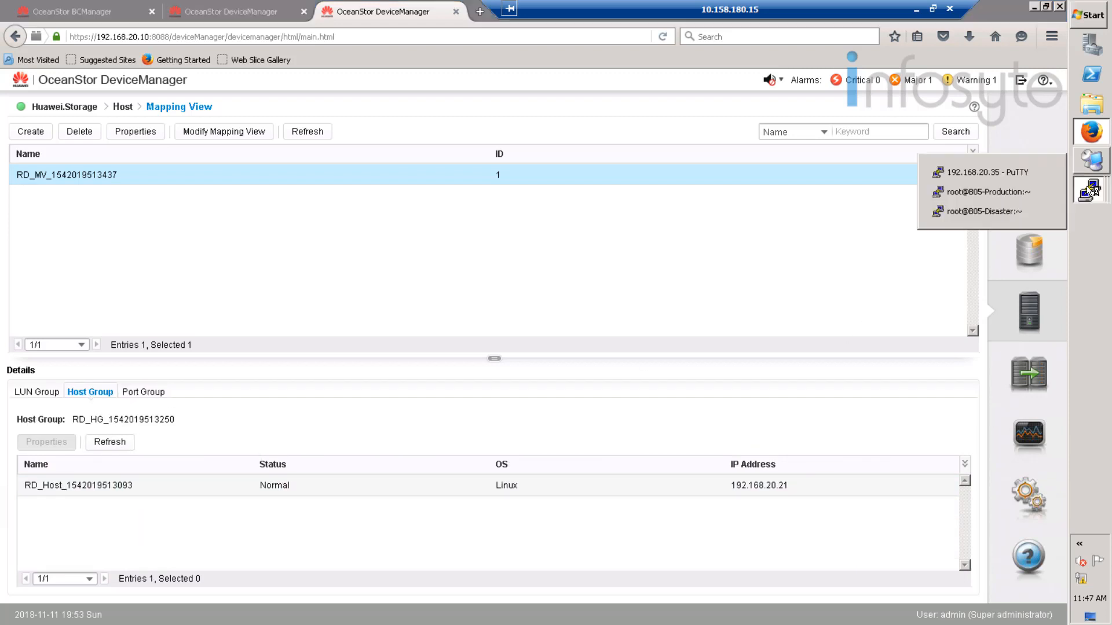
- On B05-Disaster, clear the terminal, switch to the oracle user and start SQL*Plus as sysdba
{"action": "left_click", "coordinate": [1015, 217]}
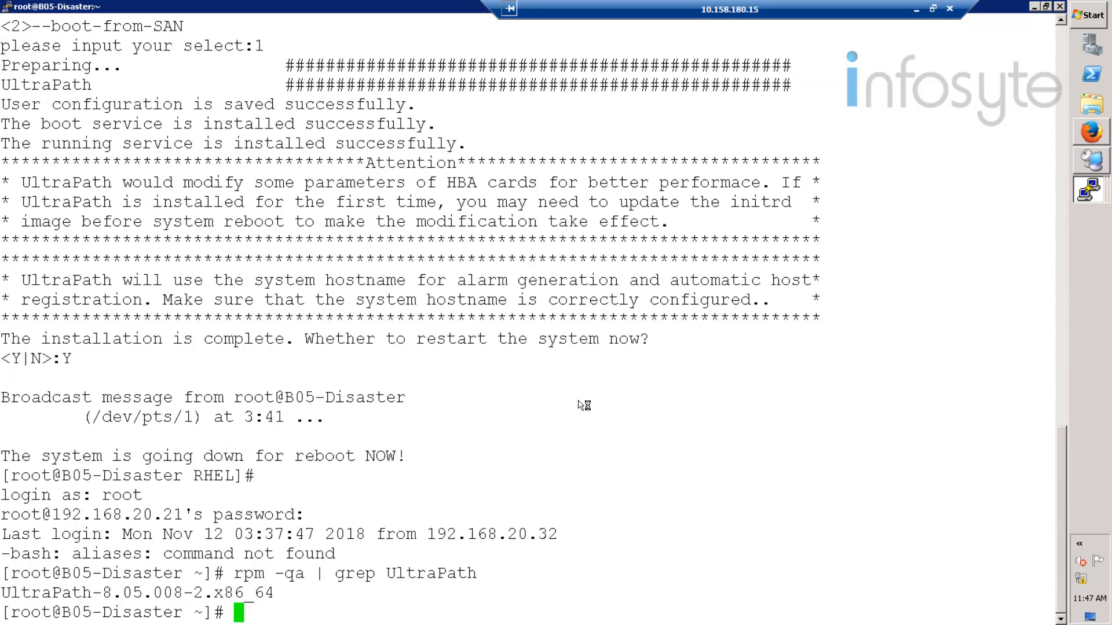
{"action": "type", "text": "clear"}
{"action": "key", "text": "Return"}
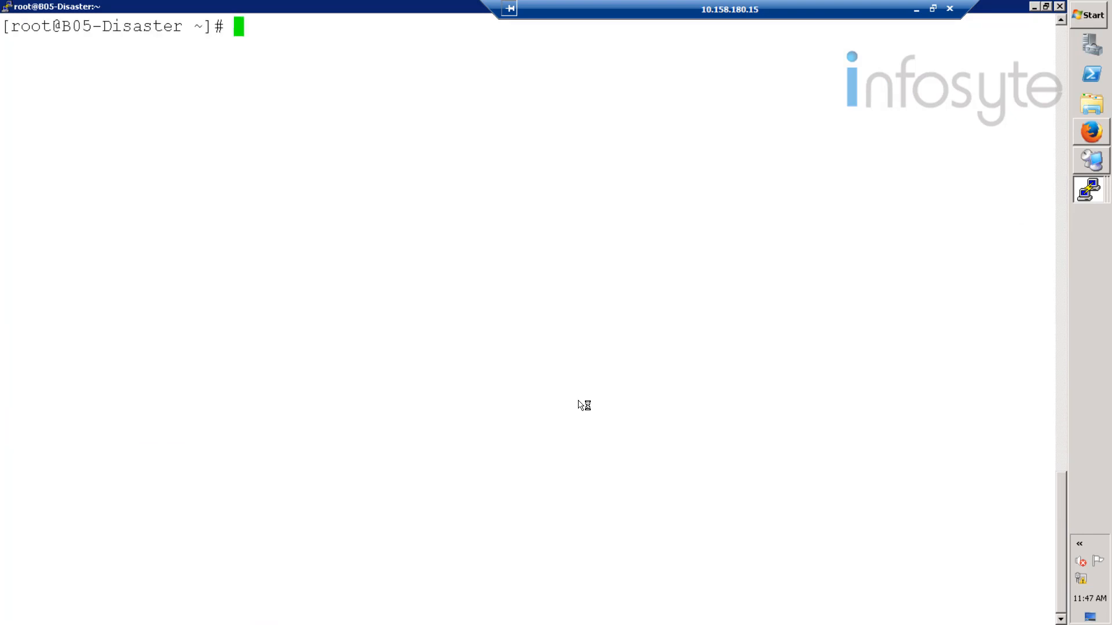
{"action": "type", "text": "sqlplu"}
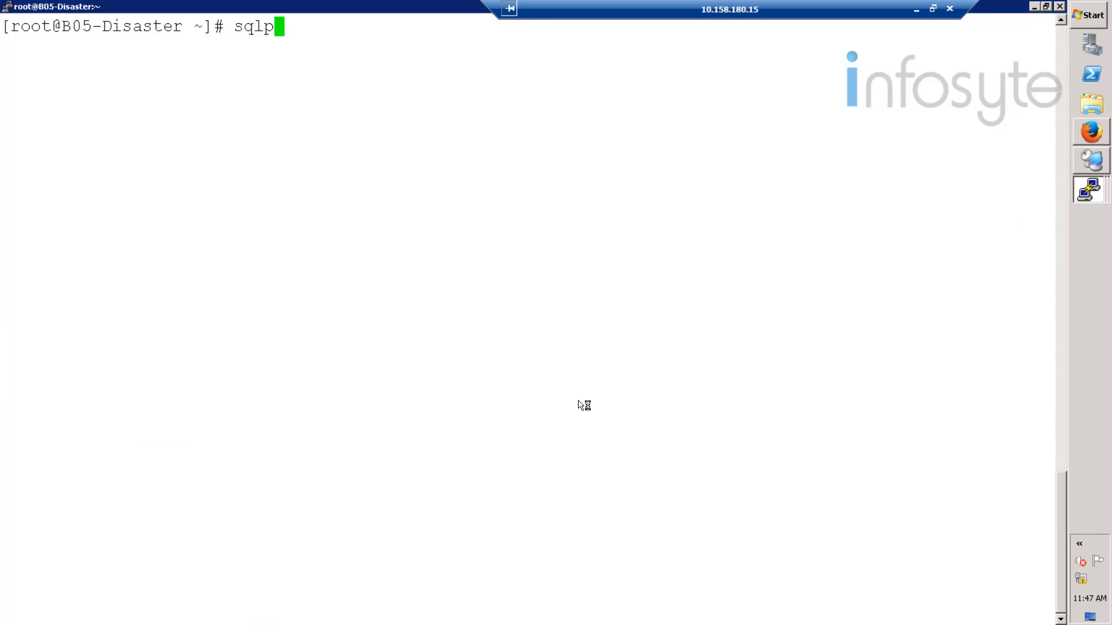
{"action": "key", "text": "BackSpace"}
{"action": "key", "text": "BackSpace"}
{"action": "key", "text": "BackSpace"}
{"action": "key", "text": "BackSpace"}
{"action": "key", "text": "BackSpace"}
{"action": "key", "text": "BackSpace"}
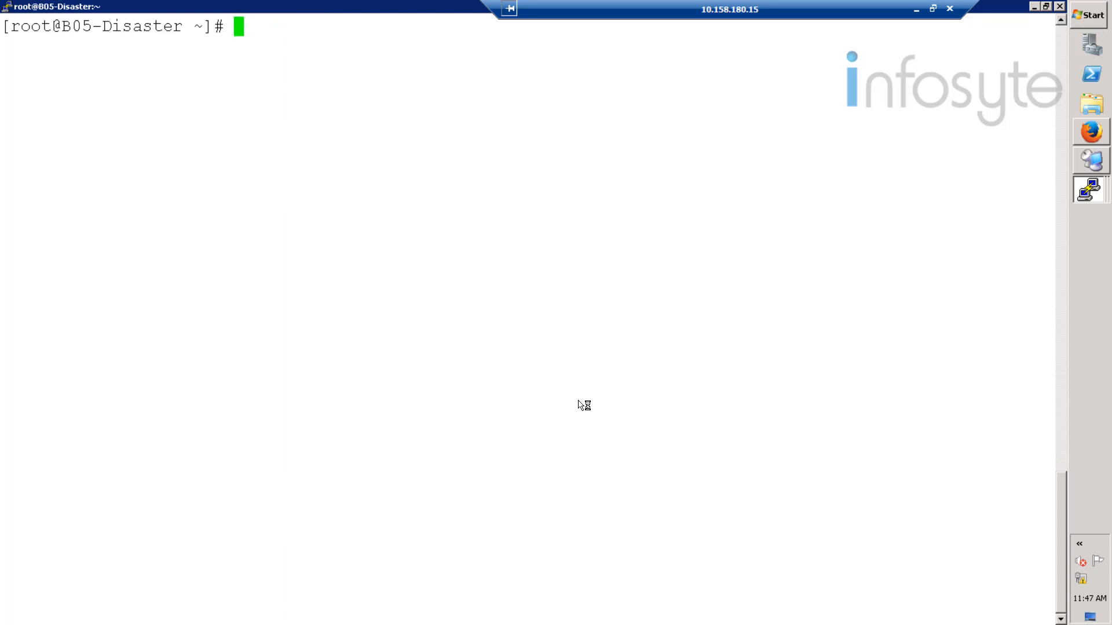
{"action": "type", "text": "su - oracle"}
{"action": "key", "text": "Return"}
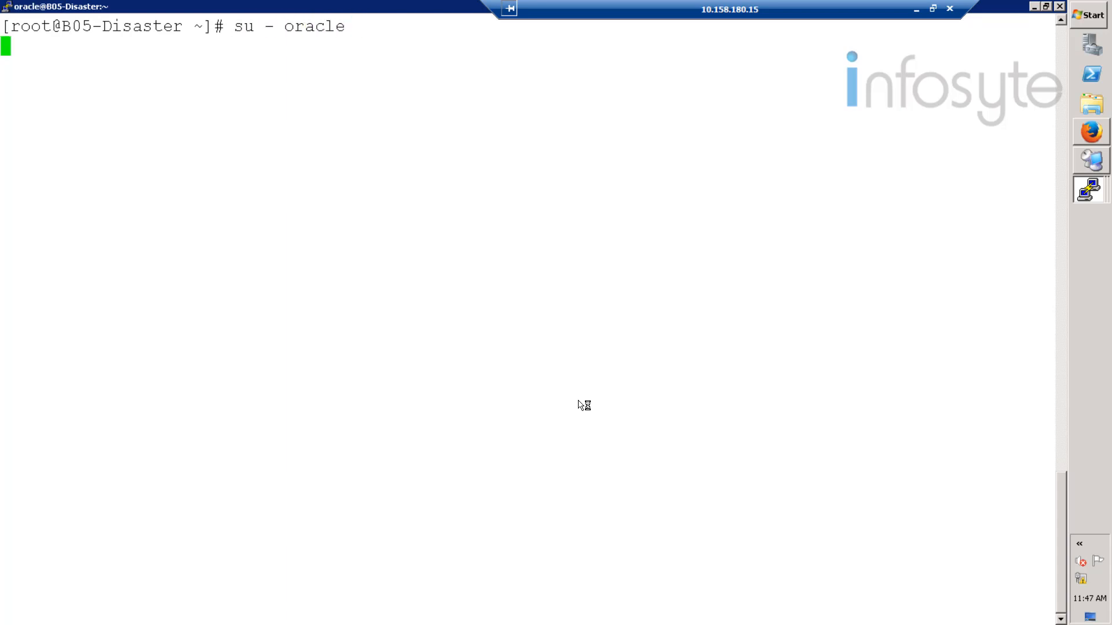
{"action": "type", "text": "sqlplus "}
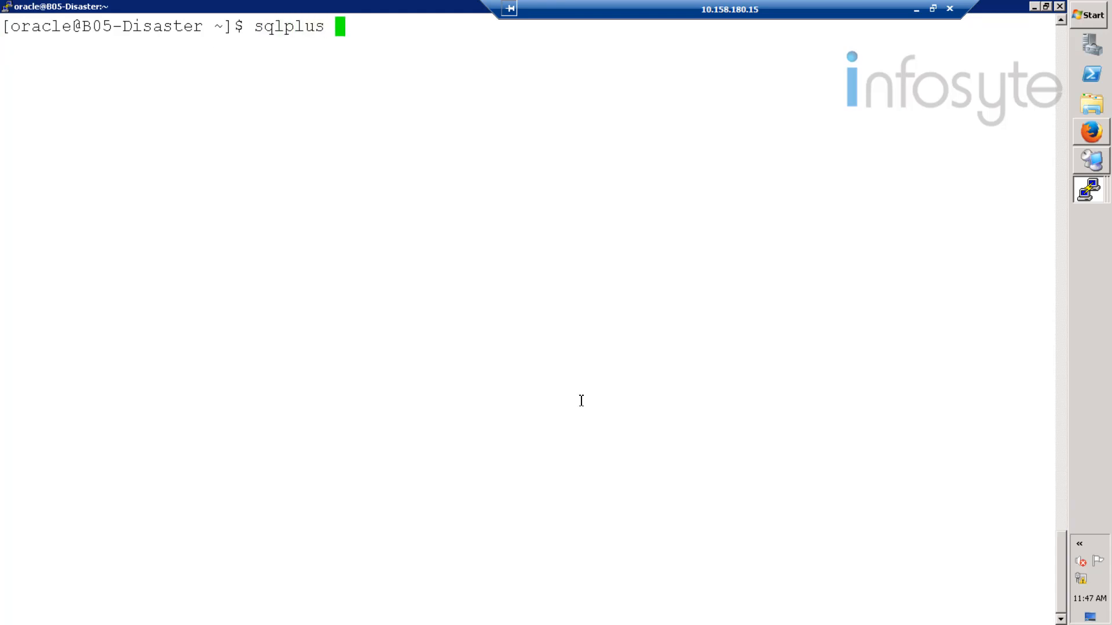
{"action": "type", "text": "/ as sysdba"}
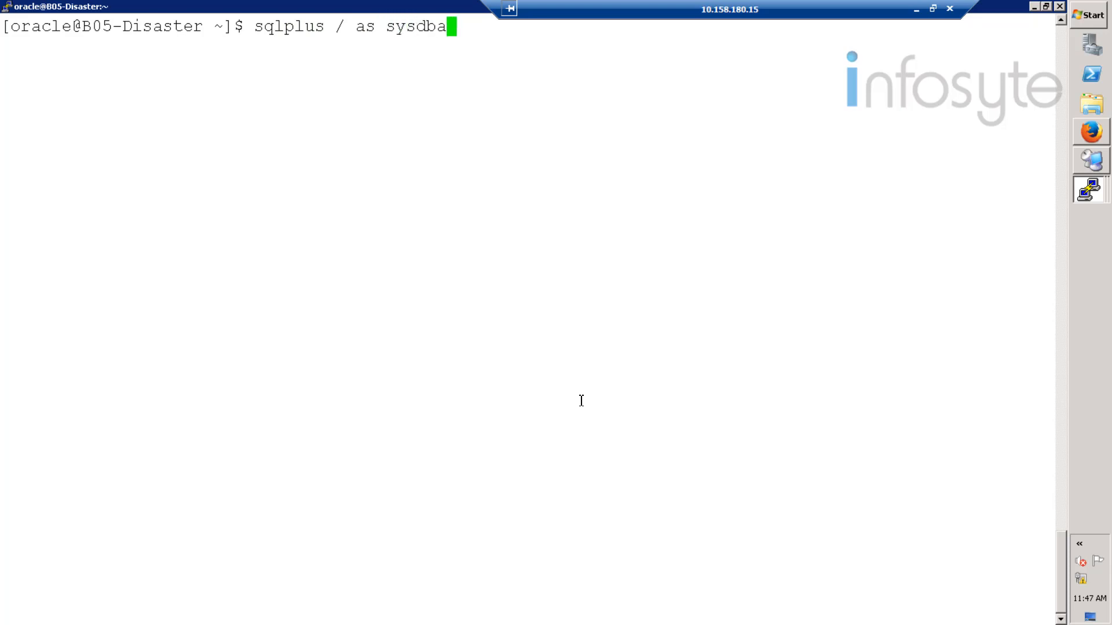
{"action": "key", "text": "Return"}
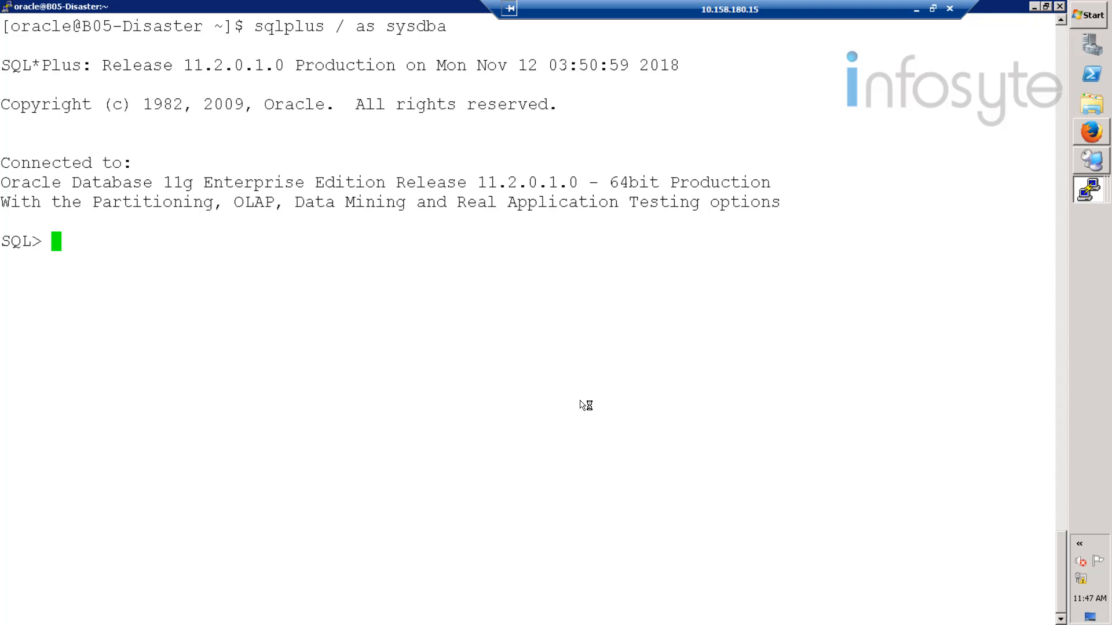
- Query HCIE_Test01 and confirm it returns row 1 InfoSyte dated 2018-11-11
{"action": "type", "text": "select "}
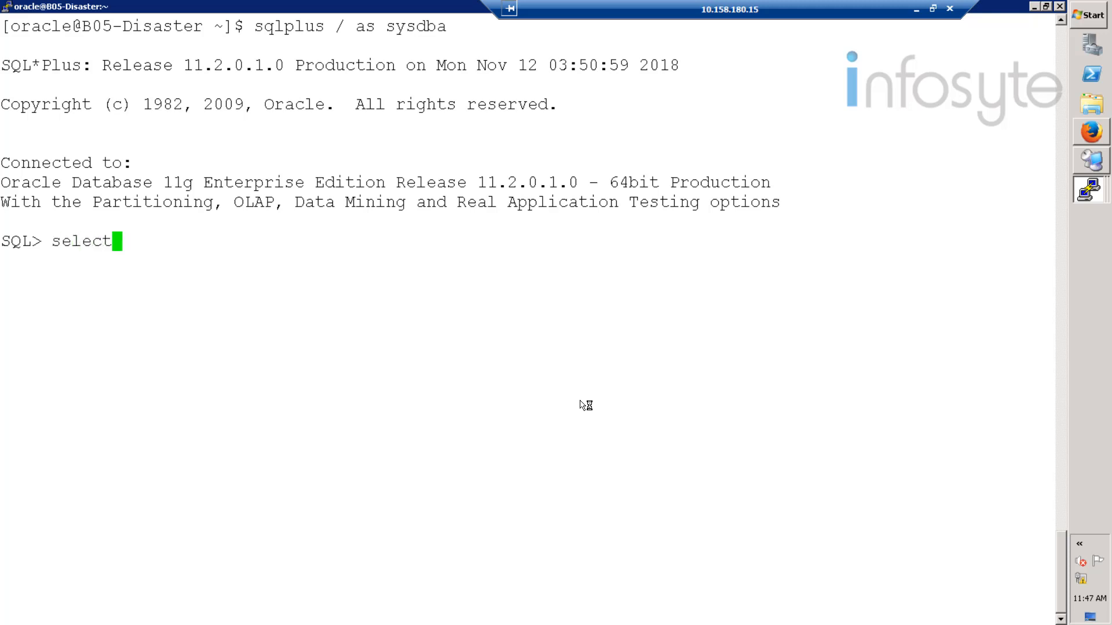
{"action": "type", "text": "* from HCIE"}
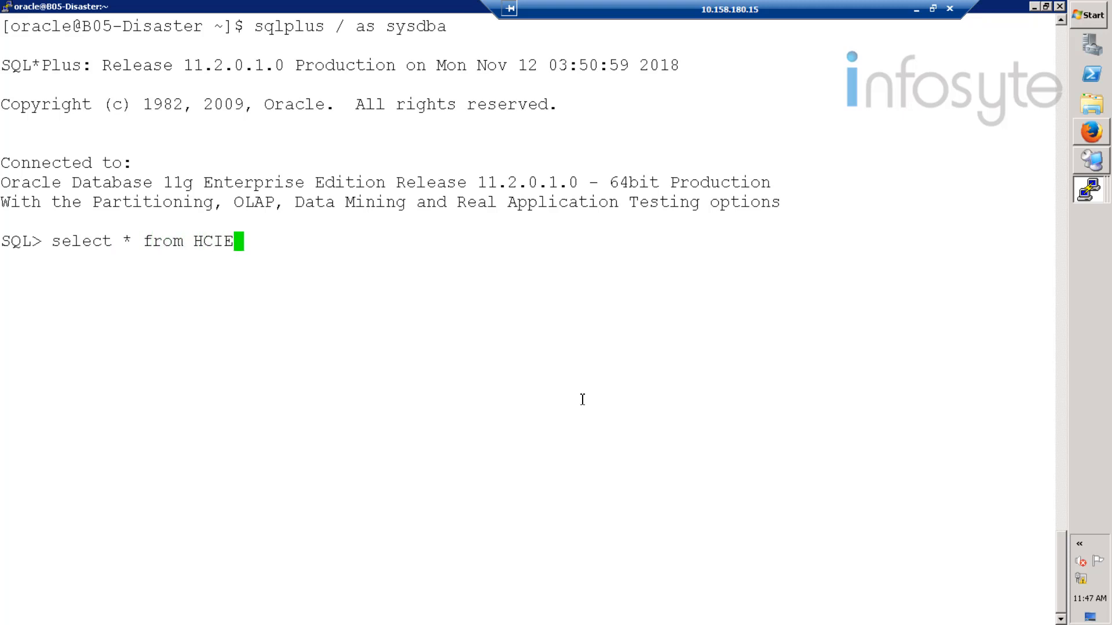
{"action": "type", "text": "_Test01"}
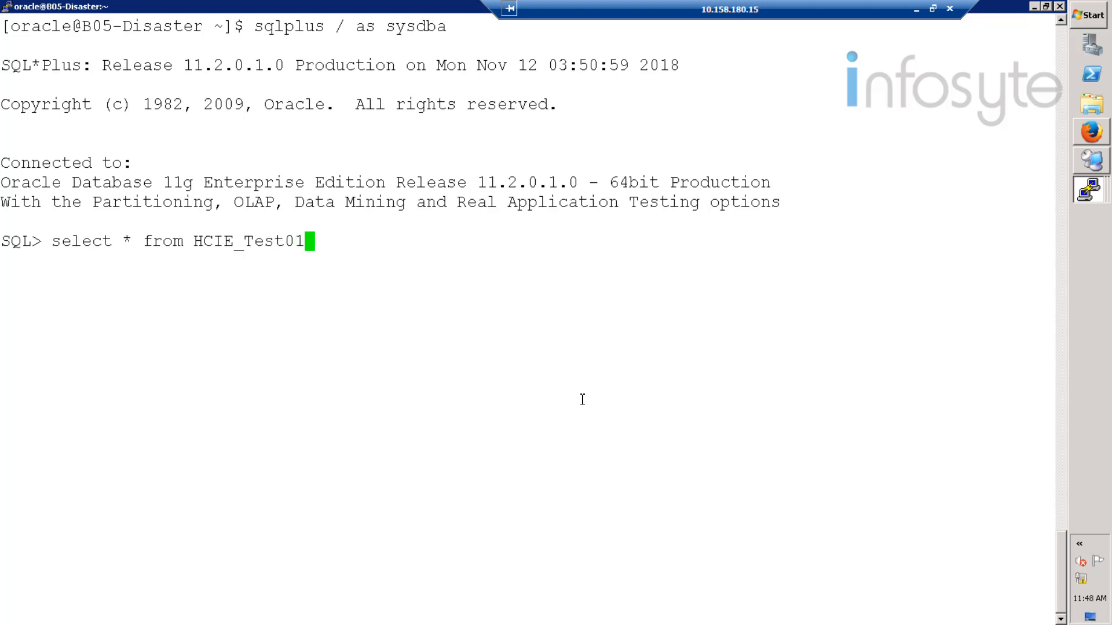
{"action": "type", "text": ";"}
{"action": "key", "text": "Return"}
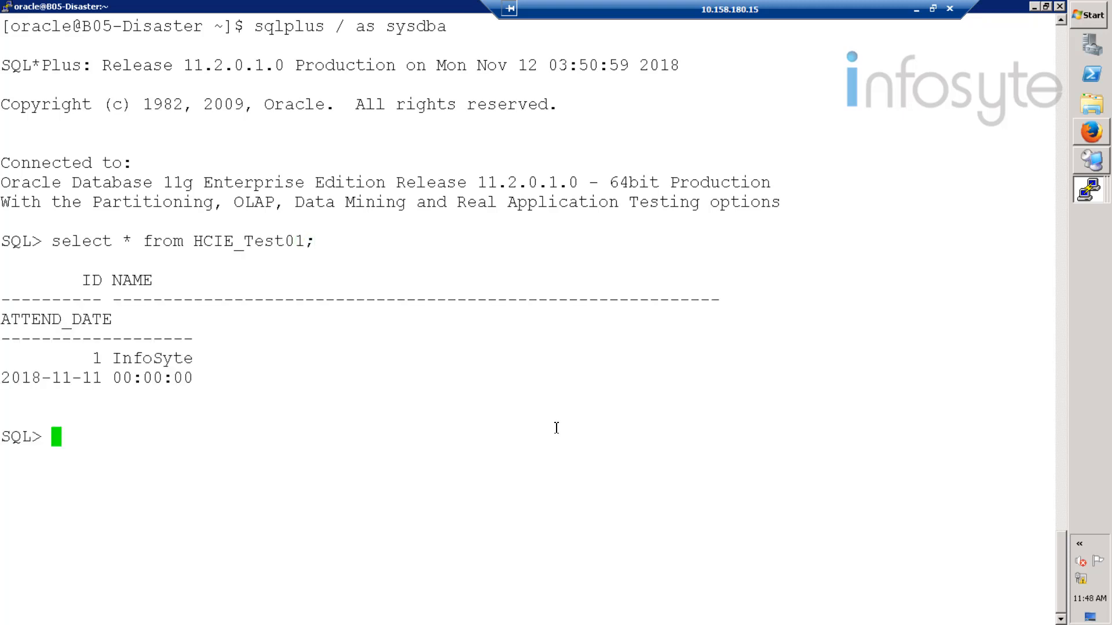
{"action": "left_click_drag", "start_coordinate": [215, 382], "coordinate": [6, 239]}
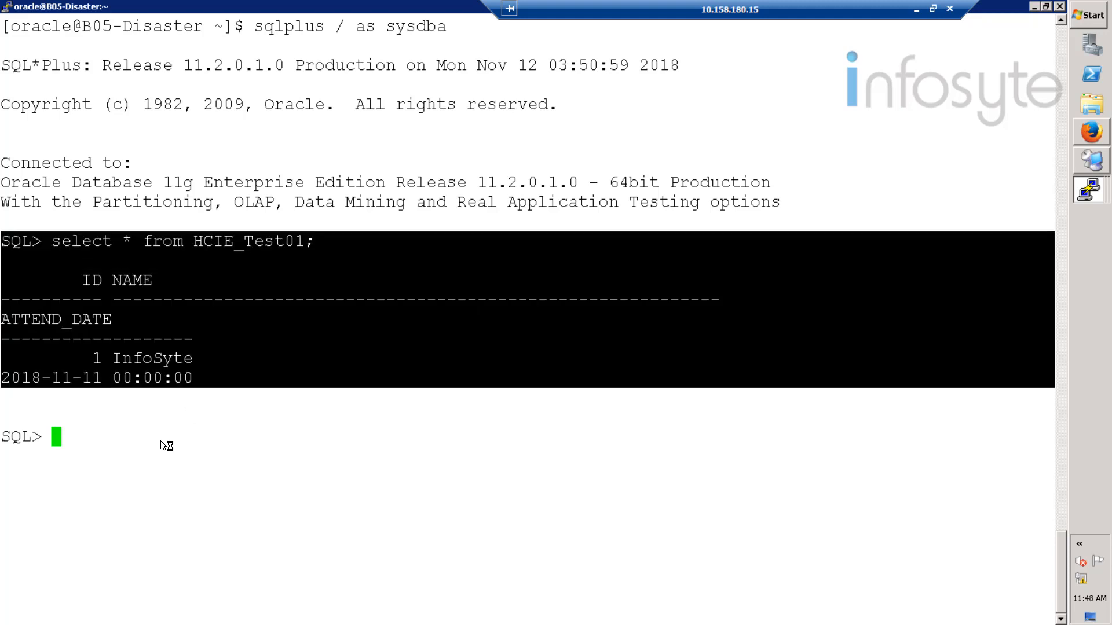
{"action": "left_click", "coordinate": [161, 440]}
- Exit SQL*Plus and log out of the oracle user session
{"action": "type", "text": "exit"}
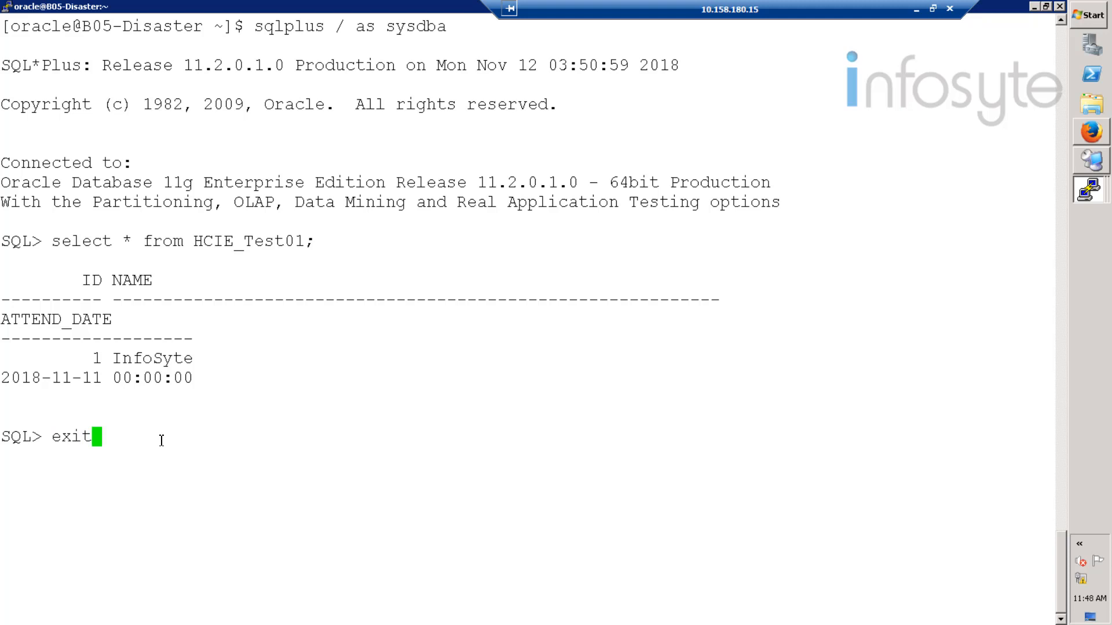
{"action": "key", "text": "Return"}
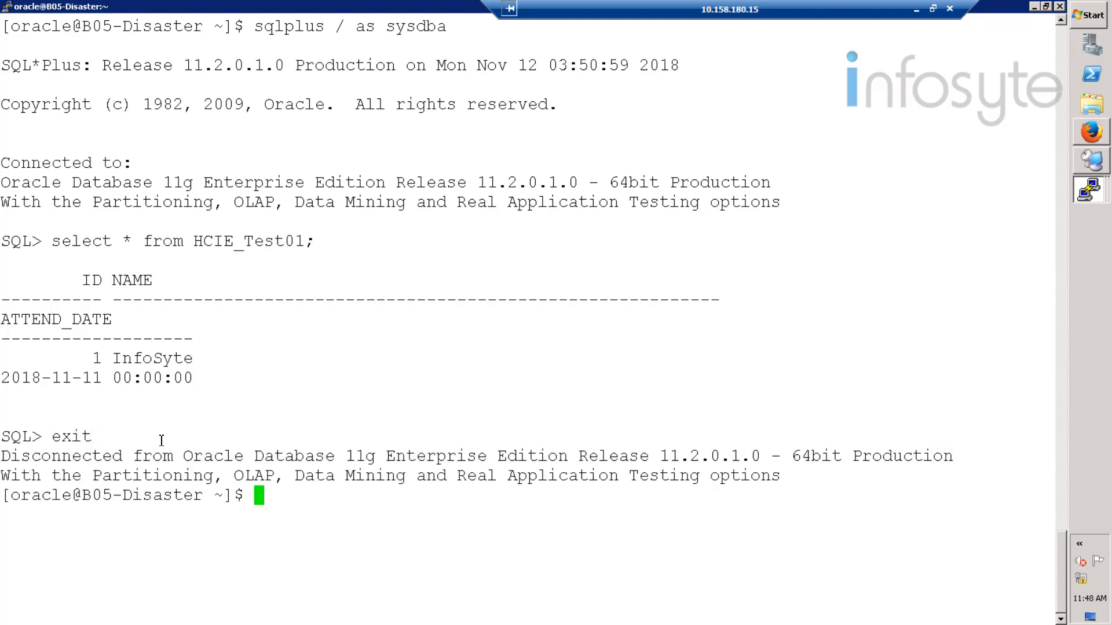
{"action": "type", "text": "exit"}
{"action": "key", "text": "Return"}
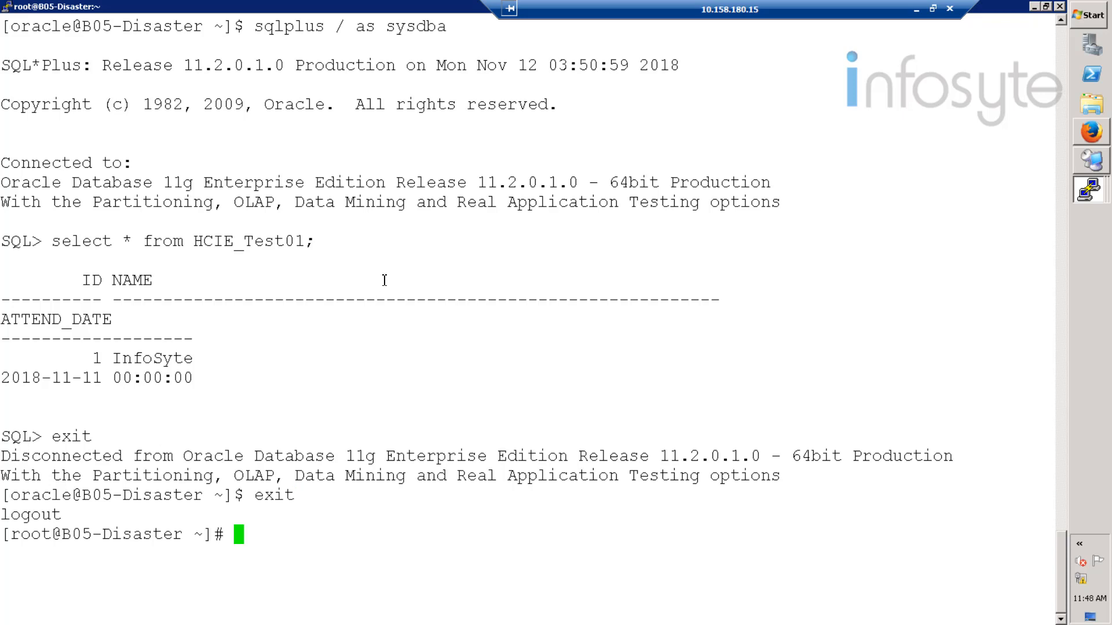
{"action": "left_click", "coordinate": [1092, 135]}
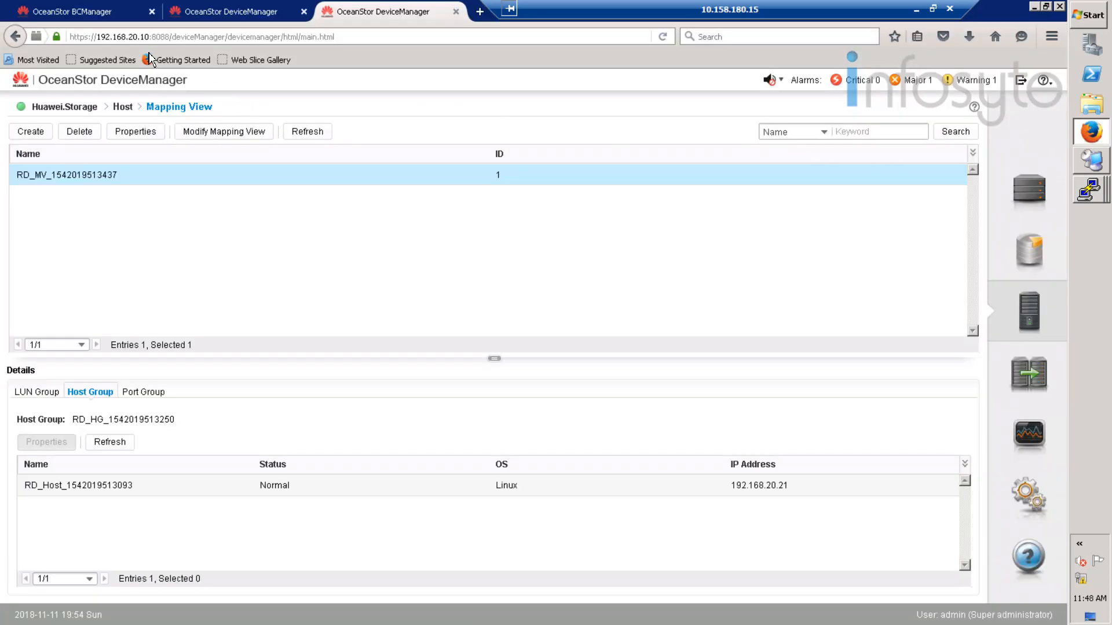
- Clear the oracle plan's DR test data from BCManager's Recovery page and acknowledge the command-sent notice
{"action": "left_click", "coordinate": [126, 107]}
{"action": "left_click", "coordinate": [84, 14]}
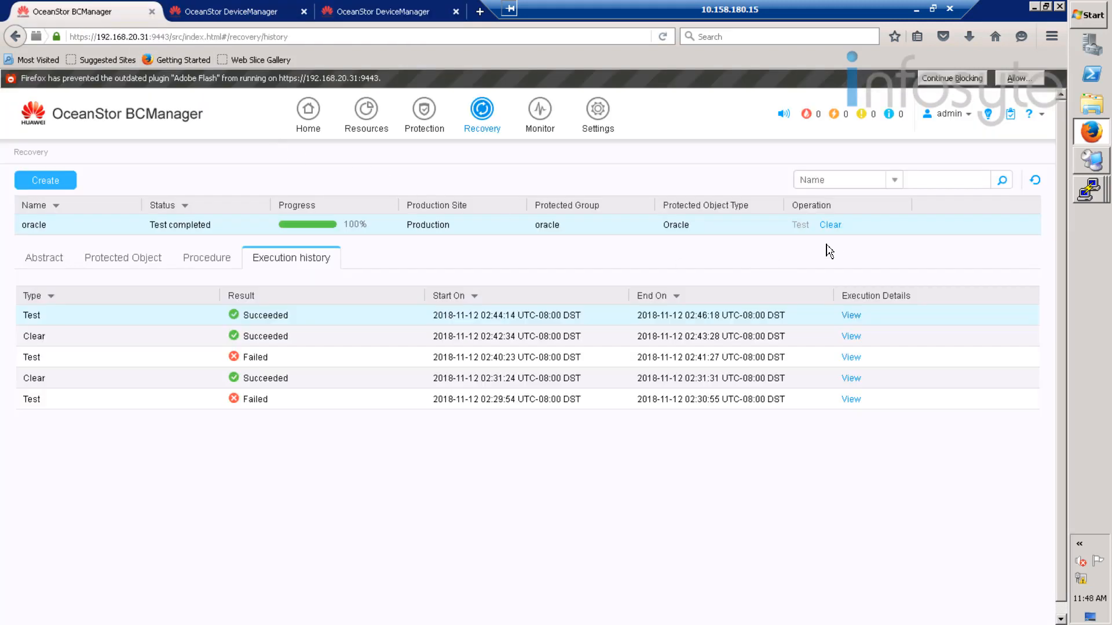
{"action": "left_click", "coordinate": [834, 224]}
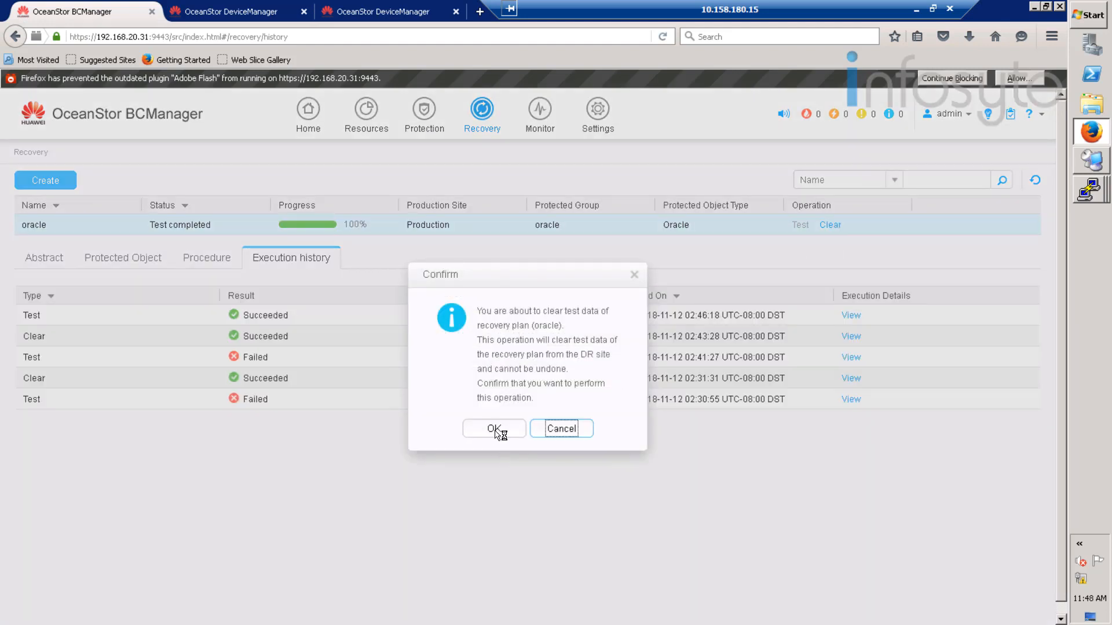
{"action": "left_click", "coordinate": [495, 429]}
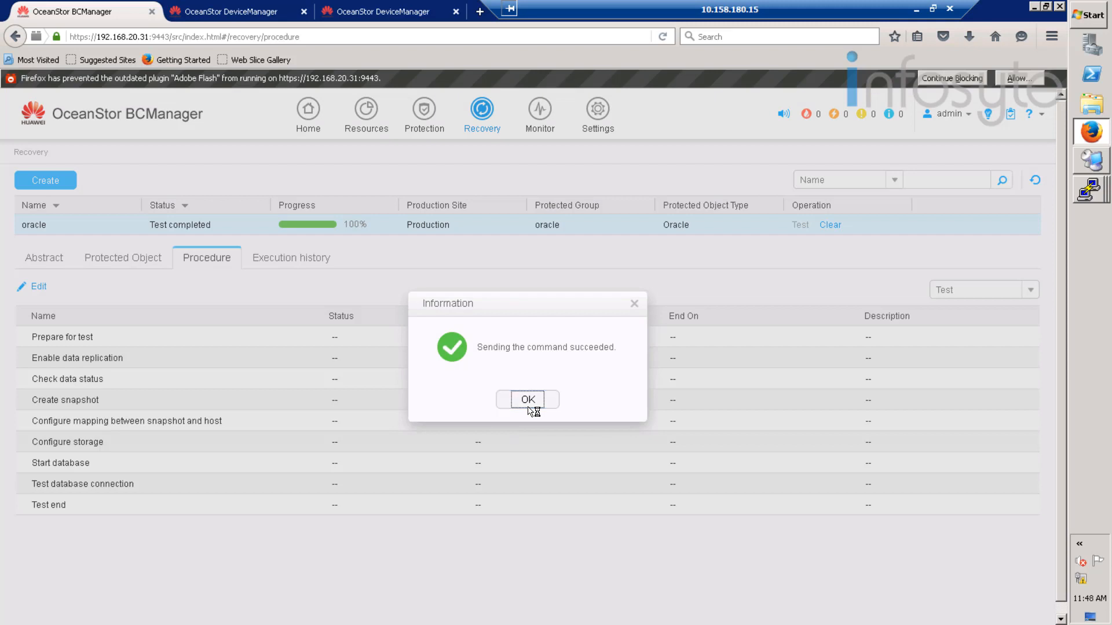
{"action": "left_click", "coordinate": [528, 402]}
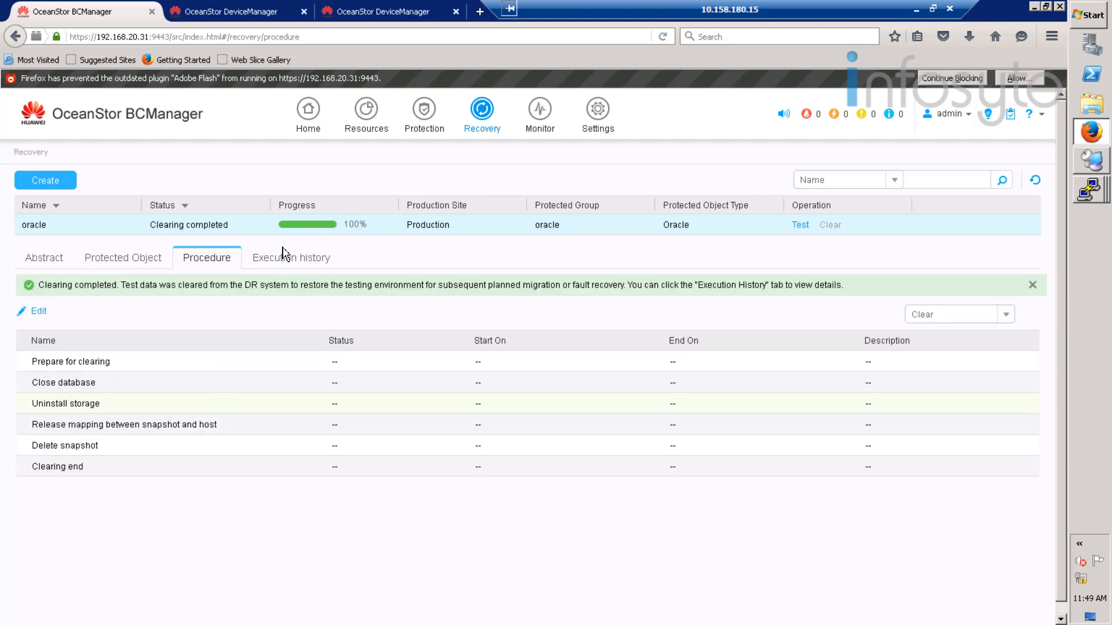
- Review every step of the latest Clear run in the oracle plan's execution history, then switch to DeviceManager
{"action": "left_click", "coordinate": [311, 261]}
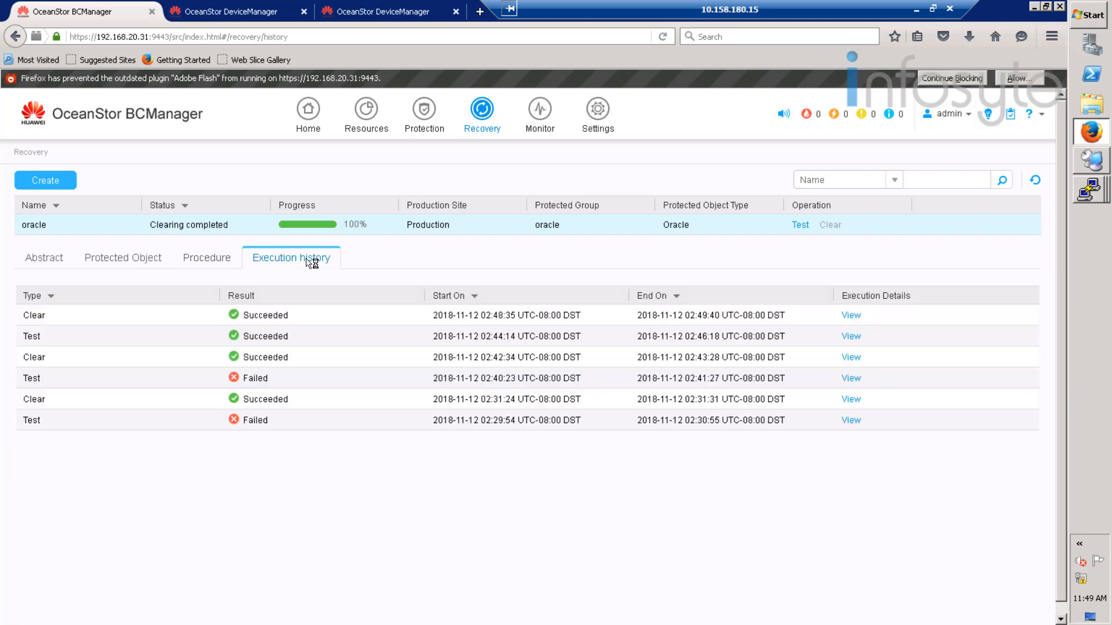
{"action": "left_click", "coordinate": [850, 315]}
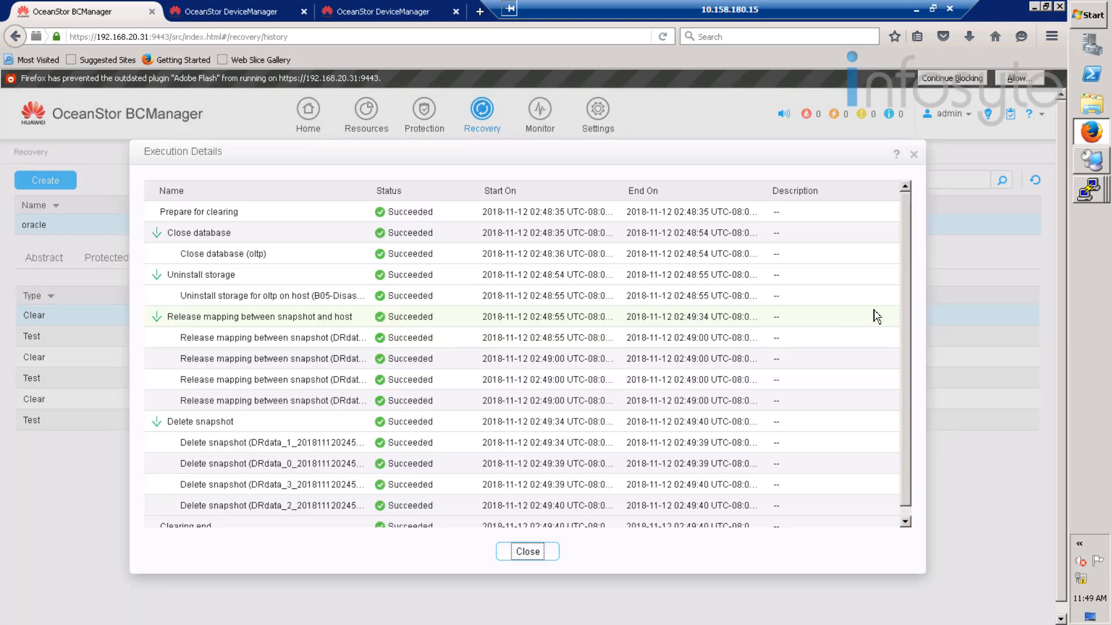
{"action": "scroll", "coordinate": [879, 314], "scroll_direction": "down", "scroll_amount": 1}
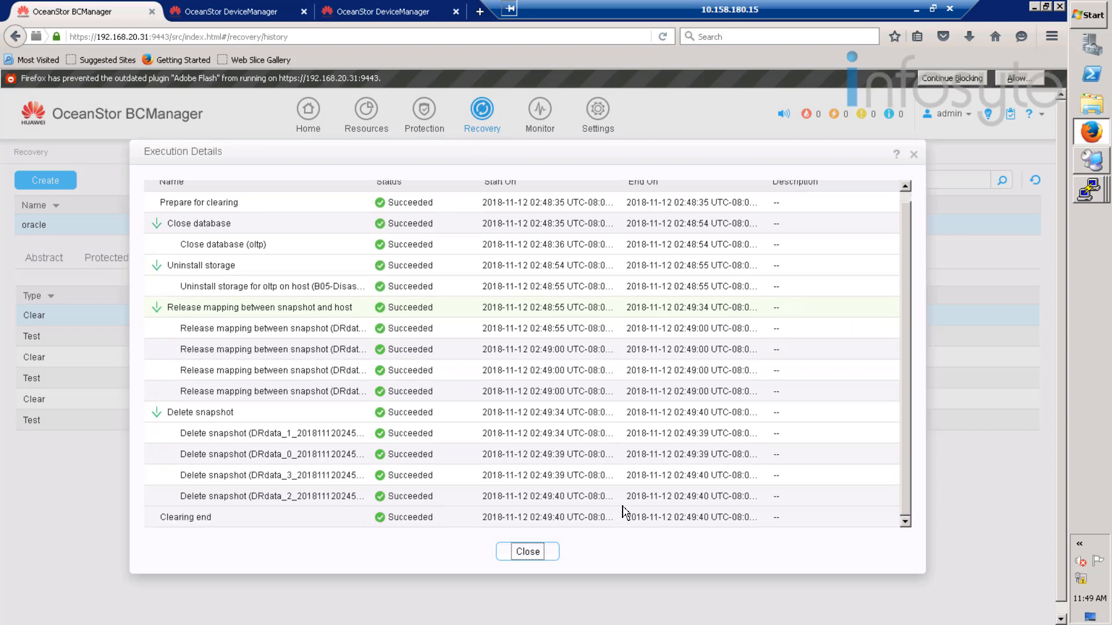
{"action": "left_click", "coordinate": [528, 552]}
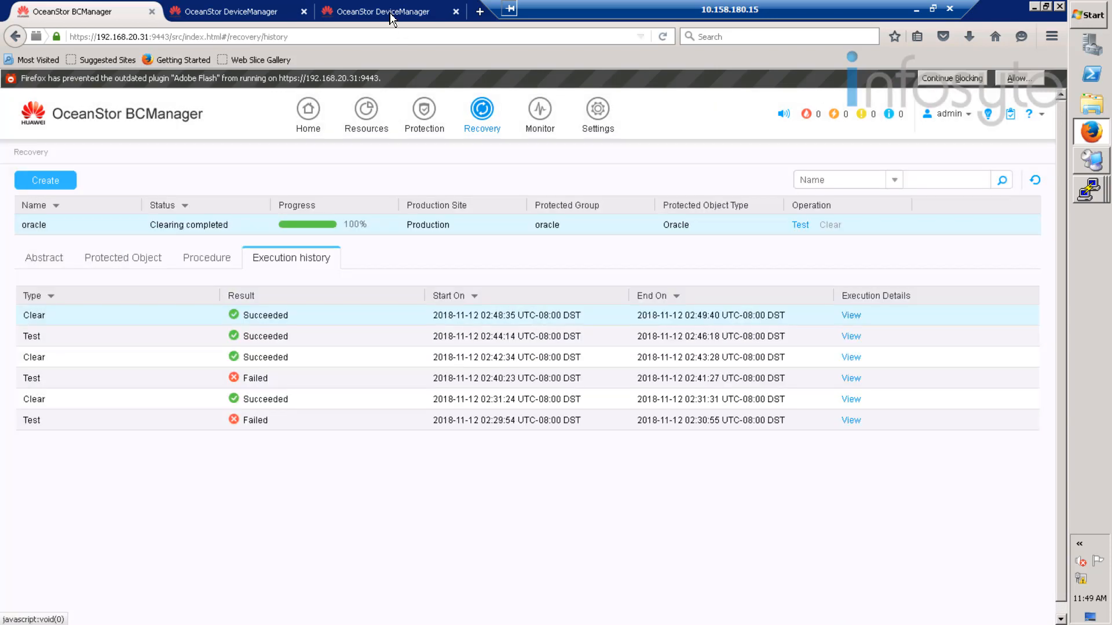
{"action": "left_click", "coordinate": [394, 12]}
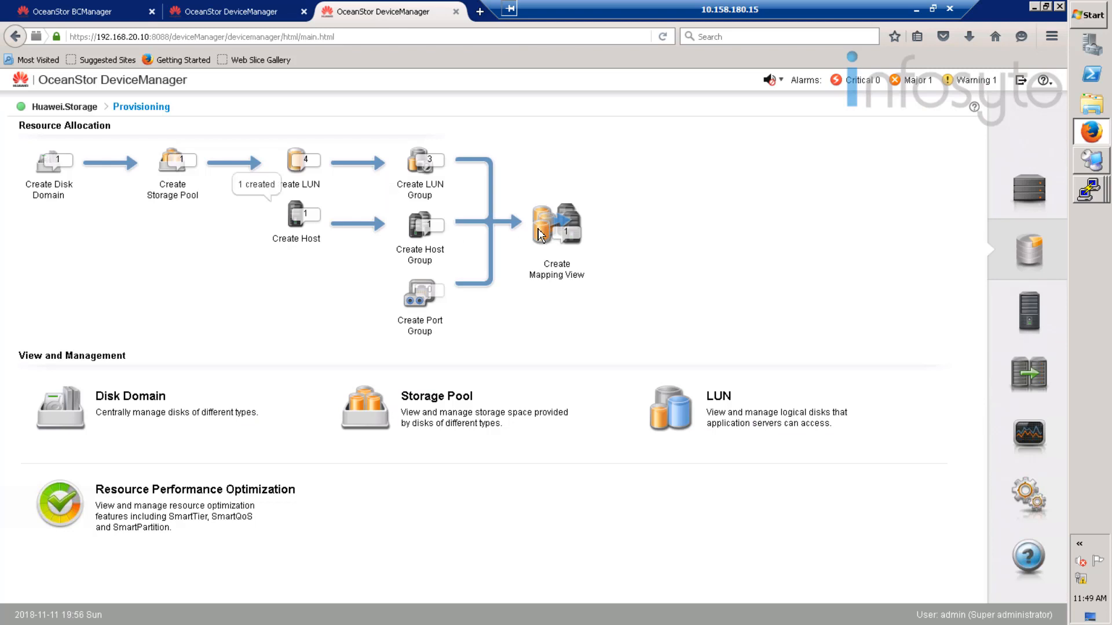
- Navigate from System through Provisioning to the Host mapping view list
{"action": "left_click", "coordinate": [1039, 194]}
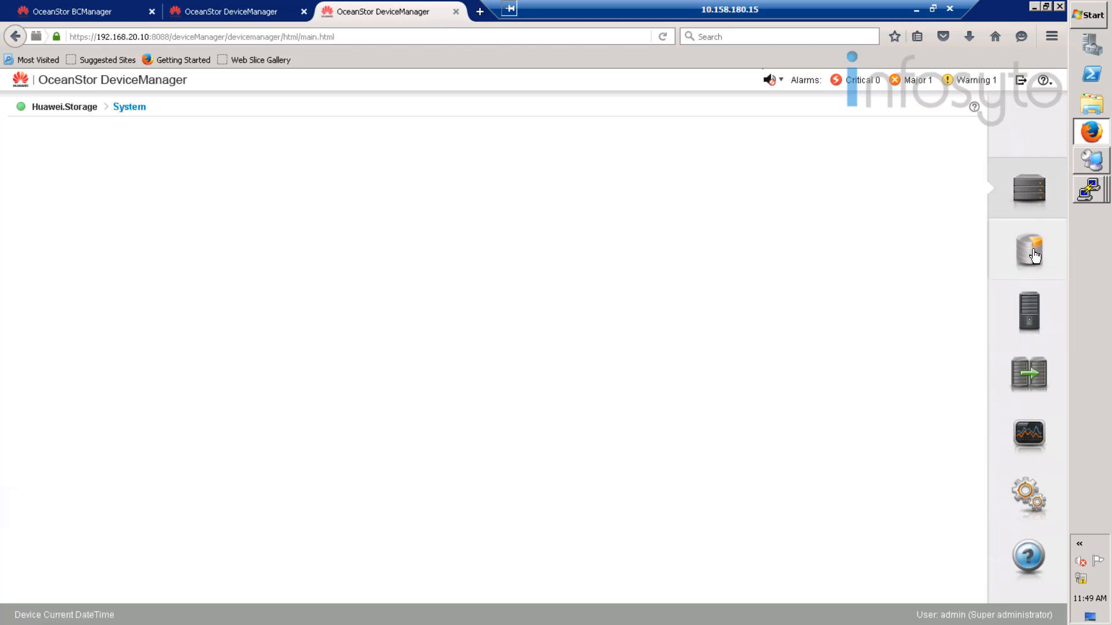
{"action": "left_click", "coordinate": [1034, 249]}
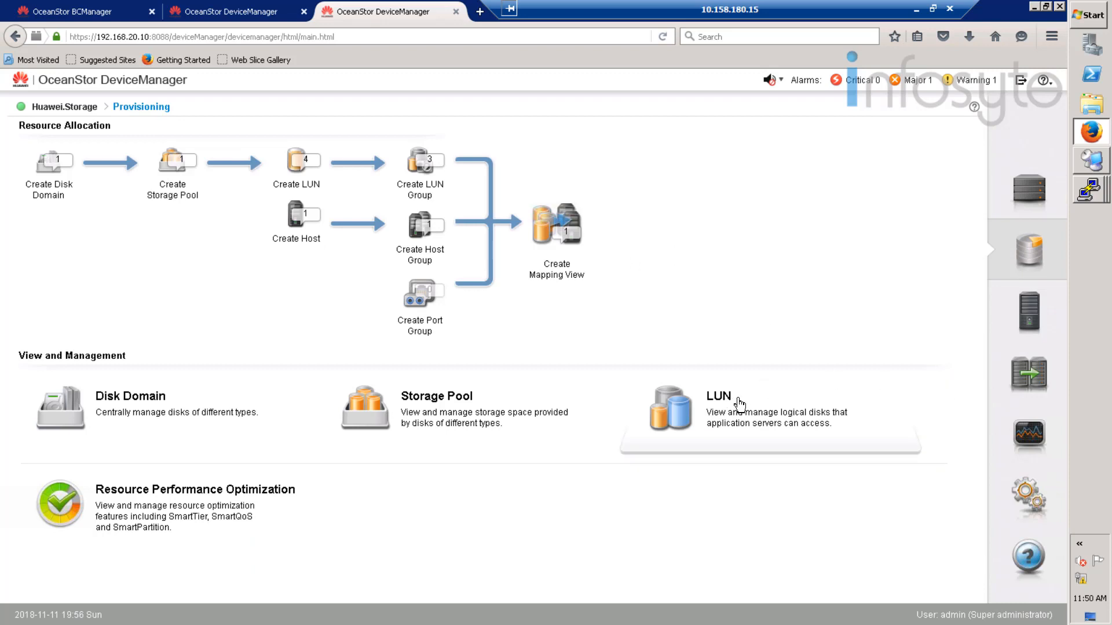
{"action": "left_click", "coordinate": [1048, 330]}
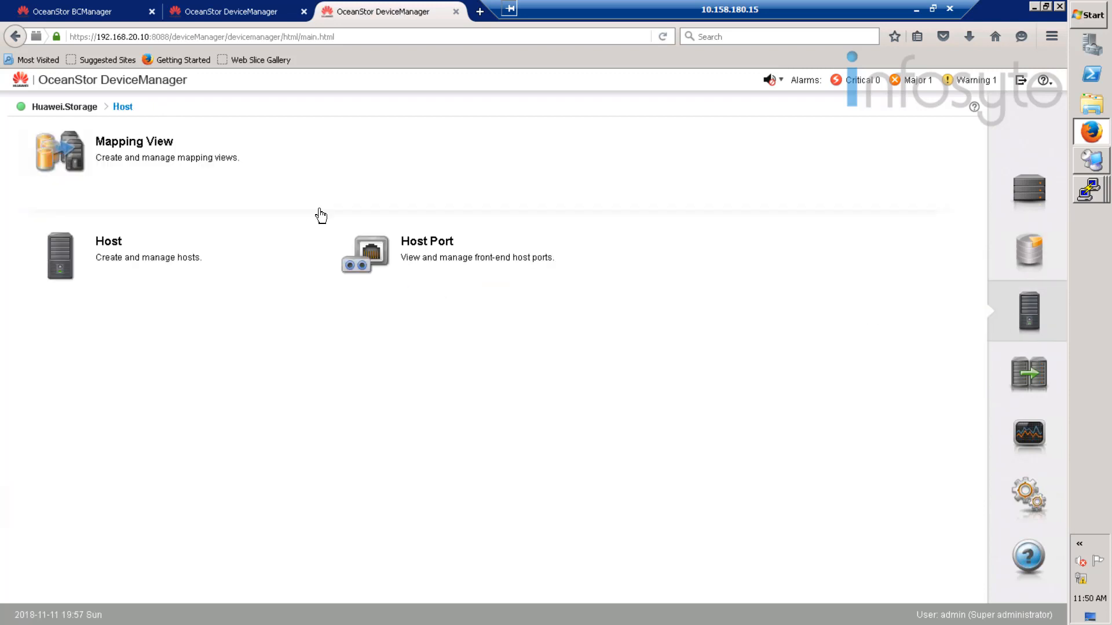
{"action": "left_click", "coordinate": [120, 166]}
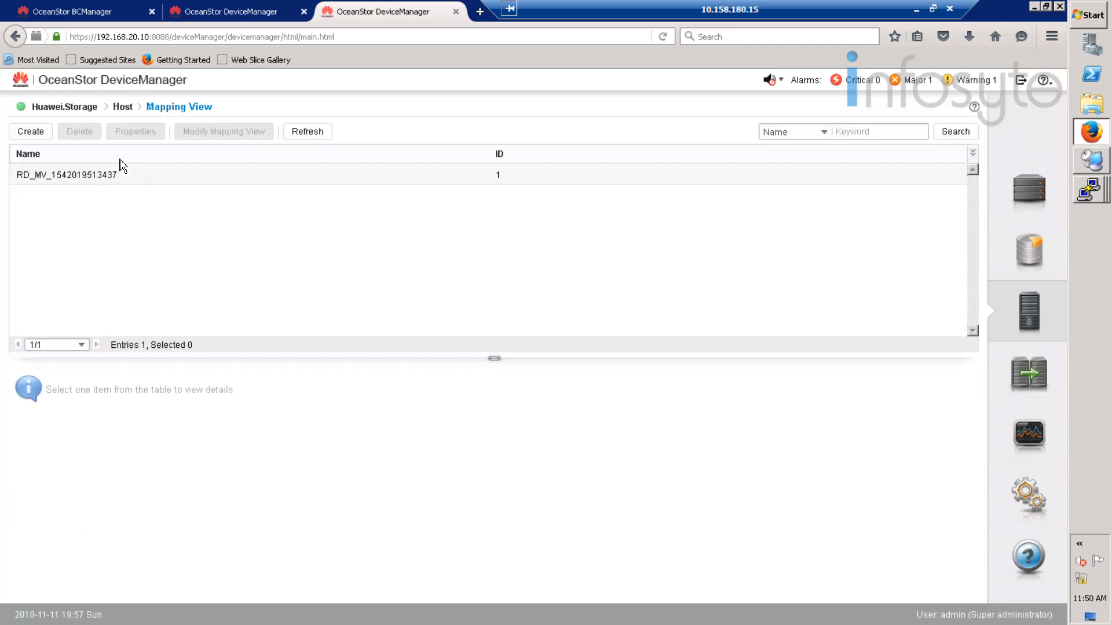
{"action": "left_click", "coordinate": [71, 182]}
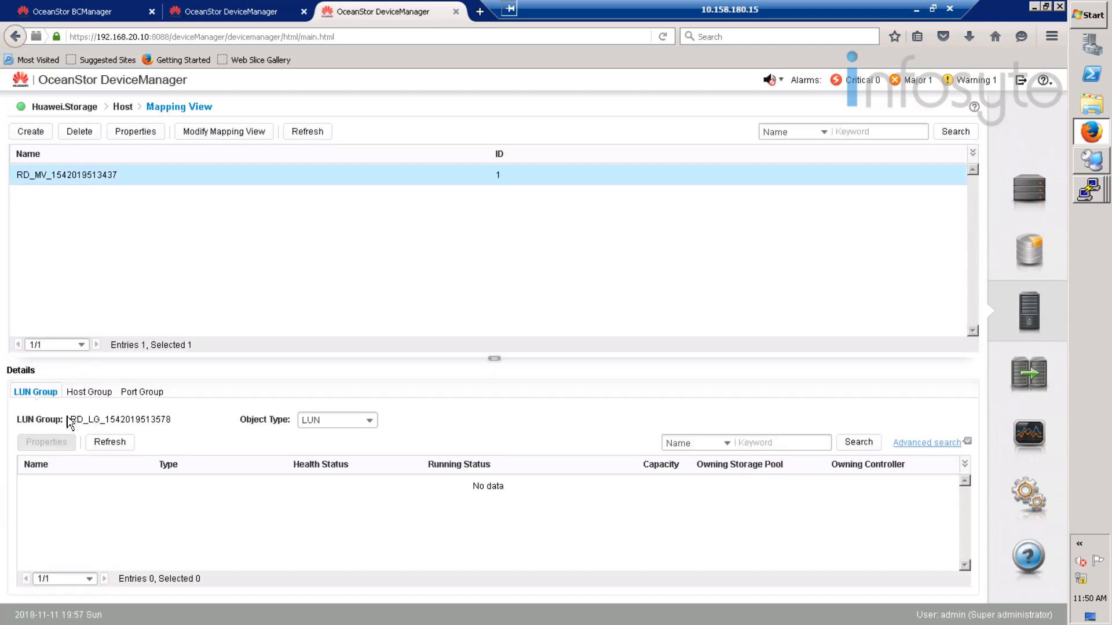
{"action": "left_click", "coordinate": [319, 421]}
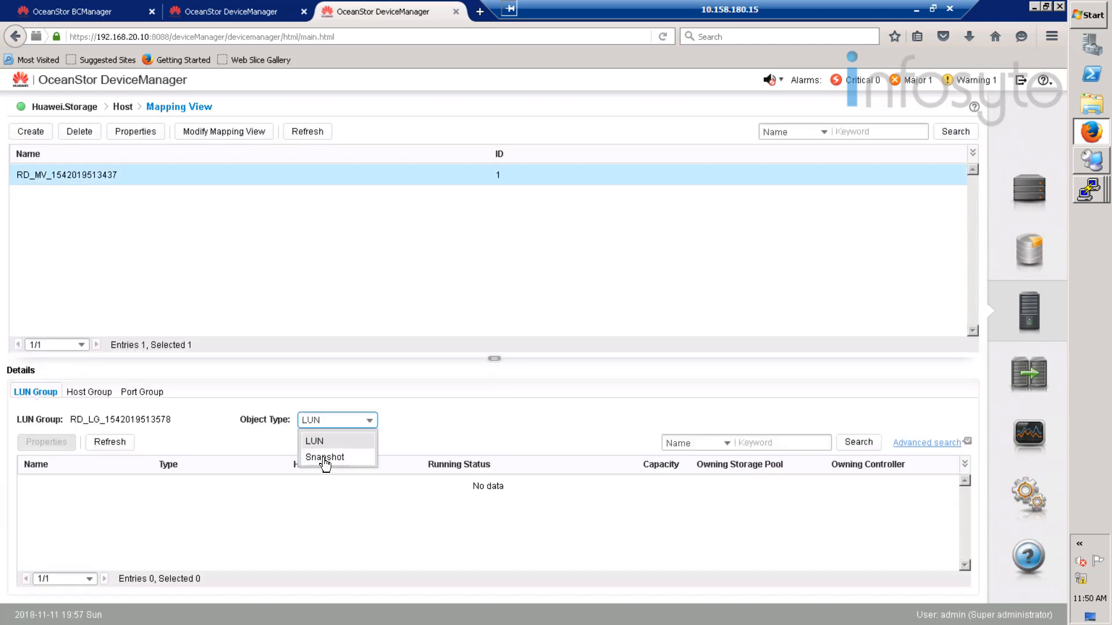
{"action": "left_click", "coordinate": [325, 458]}
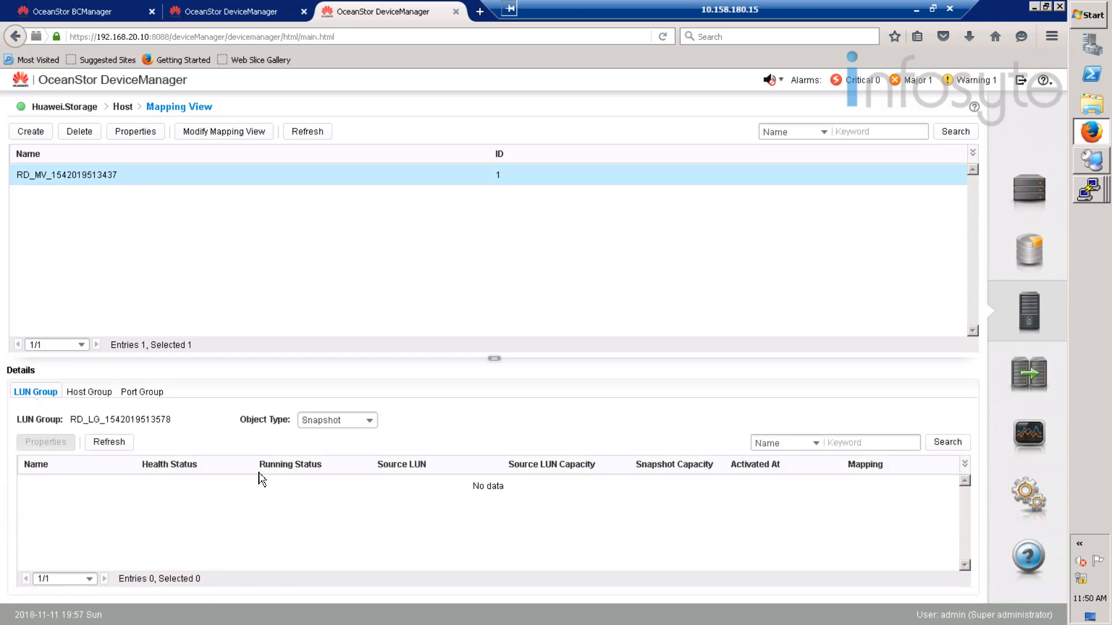
{"action": "left_click", "coordinate": [1025, 198]}
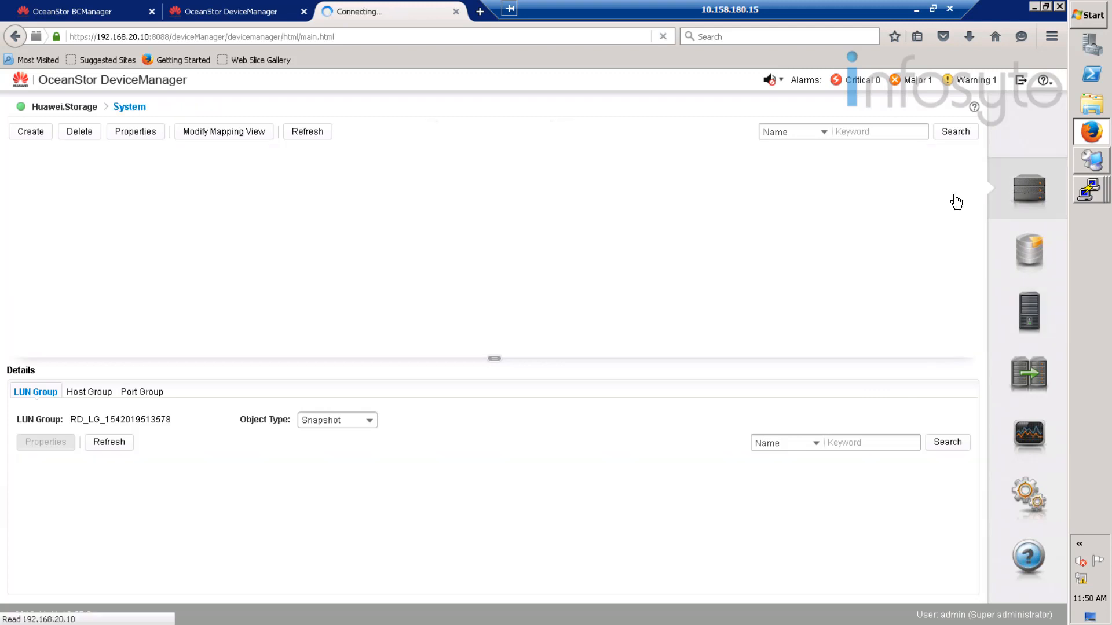